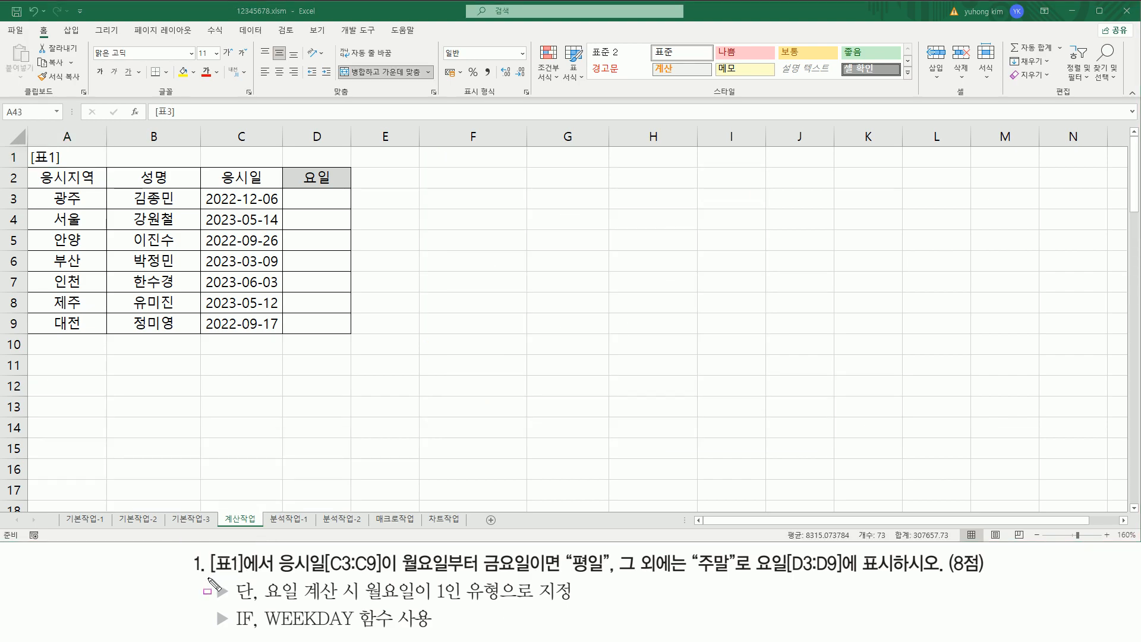
# - Examine the task text against table [표1]: the 응시일 dates in C3:C9, the 요일 target cells D3:D9, and the required functions
pyautogui.moveTo(206, 576); pyautogui.dragTo(245, 576)
pyautogui.moveTo(26, 147)
pyautogui.mouseDown()
pyautogui.moveTo(123, 186)
pyautogui.moveTo(266, 187)
pyautogui.moveTo(278, 337)
pyautogui.mouseUp()
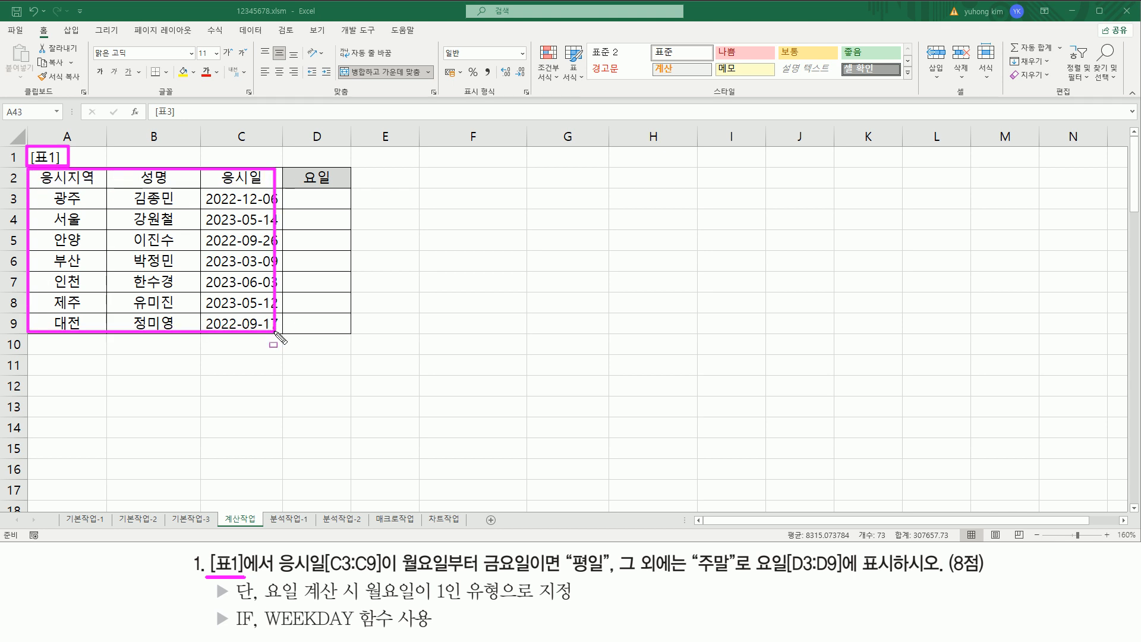
pyautogui.press('Delete')
pyautogui.moveTo(277, 576); pyautogui.dragTo(380, 576)
pyautogui.moveTo(207, 170); pyautogui.dragTo(275, 185)
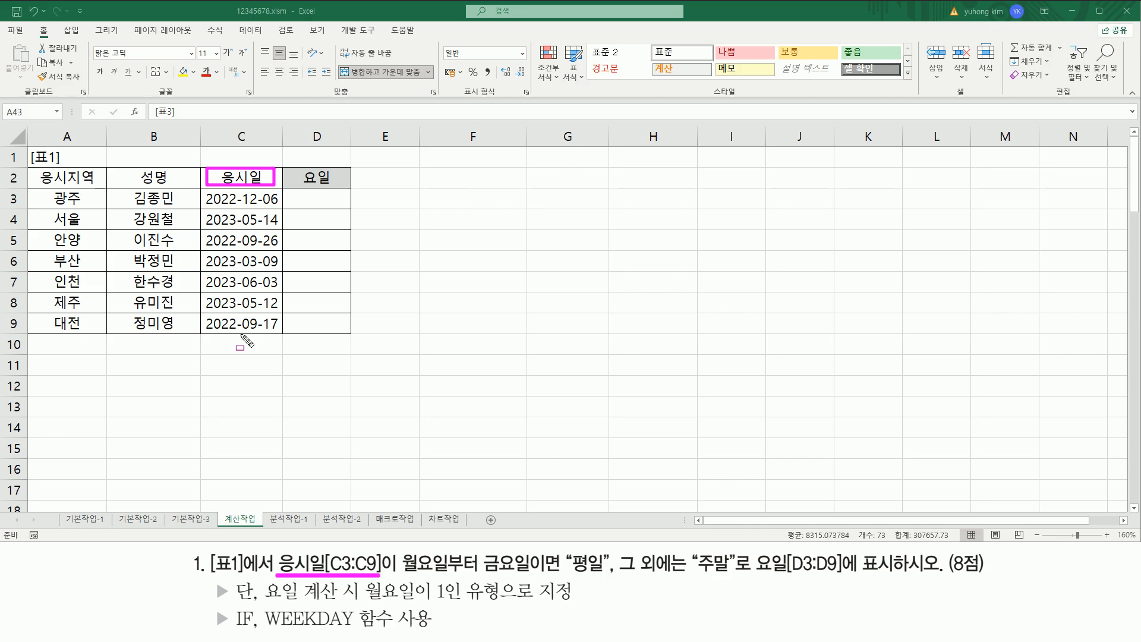
pyautogui.moveTo(398, 575); pyautogui.dragTo(682, 574)
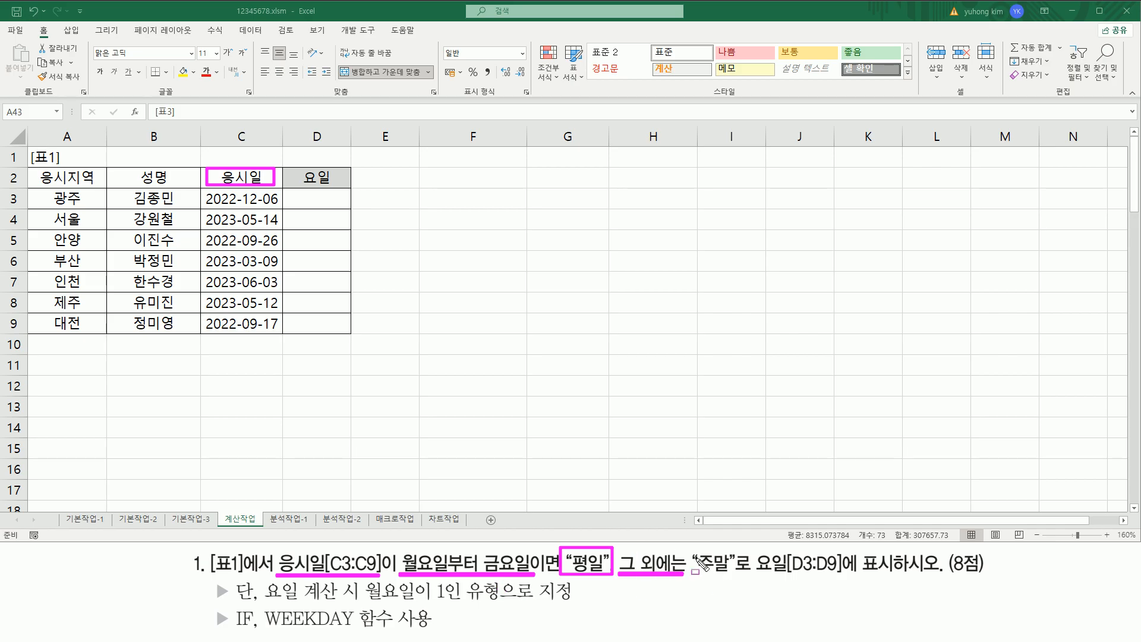
pyautogui.moveTo(689, 550)
pyautogui.mouseDown()
pyautogui.moveTo(736, 575)
pyautogui.moveTo(688, 553)
pyautogui.mouseUp()
pyautogui.moveTo(751, 574); pyautogui.dragTo(923, 574)
pyautogui.moveTo(290, 192); pyautogui.dragTo(343, 328)
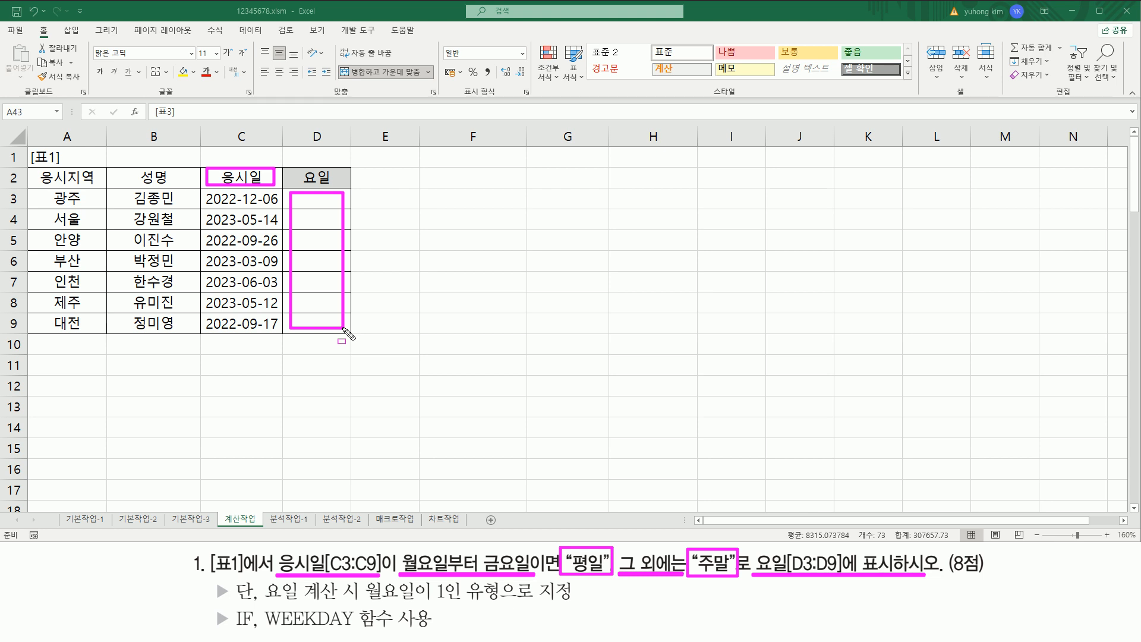
pyautogui.moveTo(263, 602); pyautogui.dragTo(501, 605)
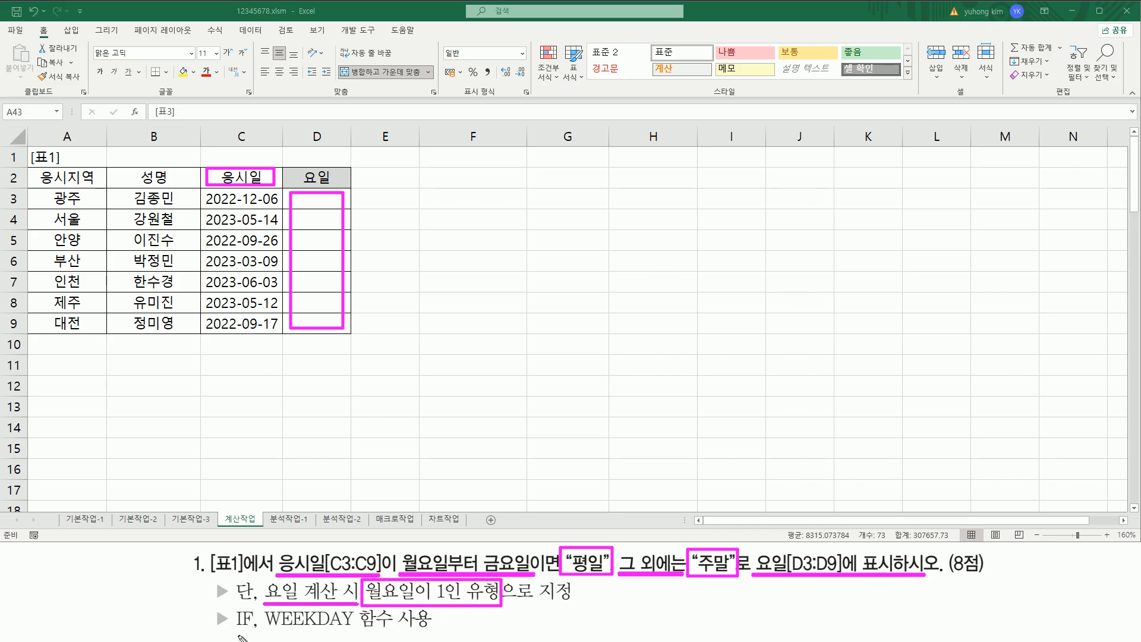
pyautogui.moveTo(230, 632); pyautogui.dragTo(360, 631)
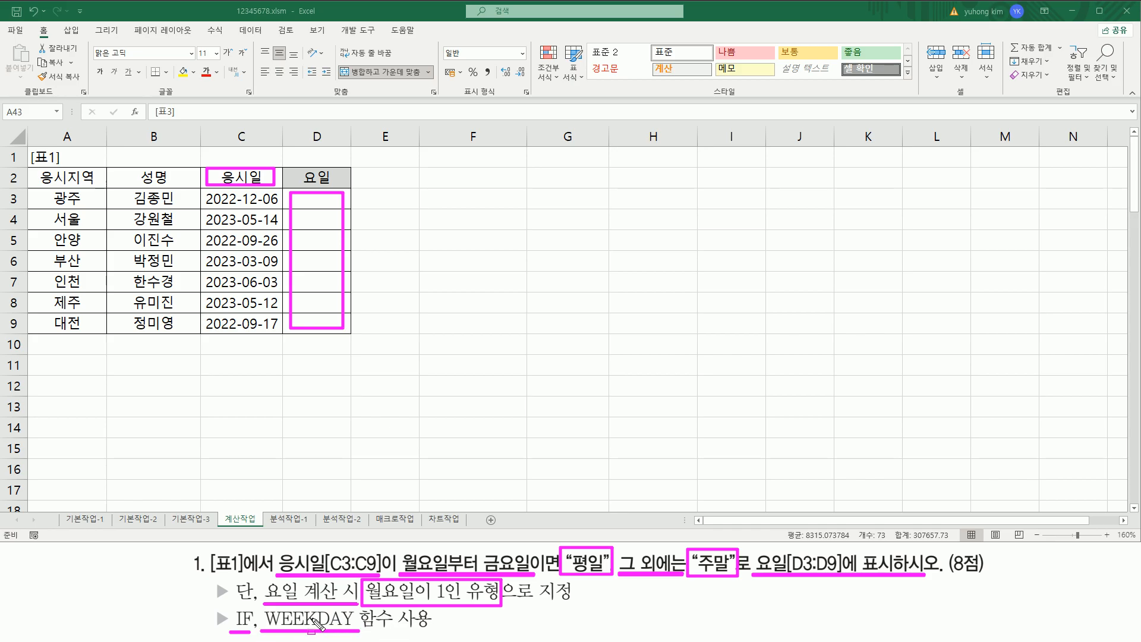
pyautogui.press('e')
pyautogui.moveTo(231, 604)
pyautogui.mouseDown()
pyautogui.moveTo(258, 629)
pyautogui.moveTo(357, 631)
pyautogui.mouseUp()
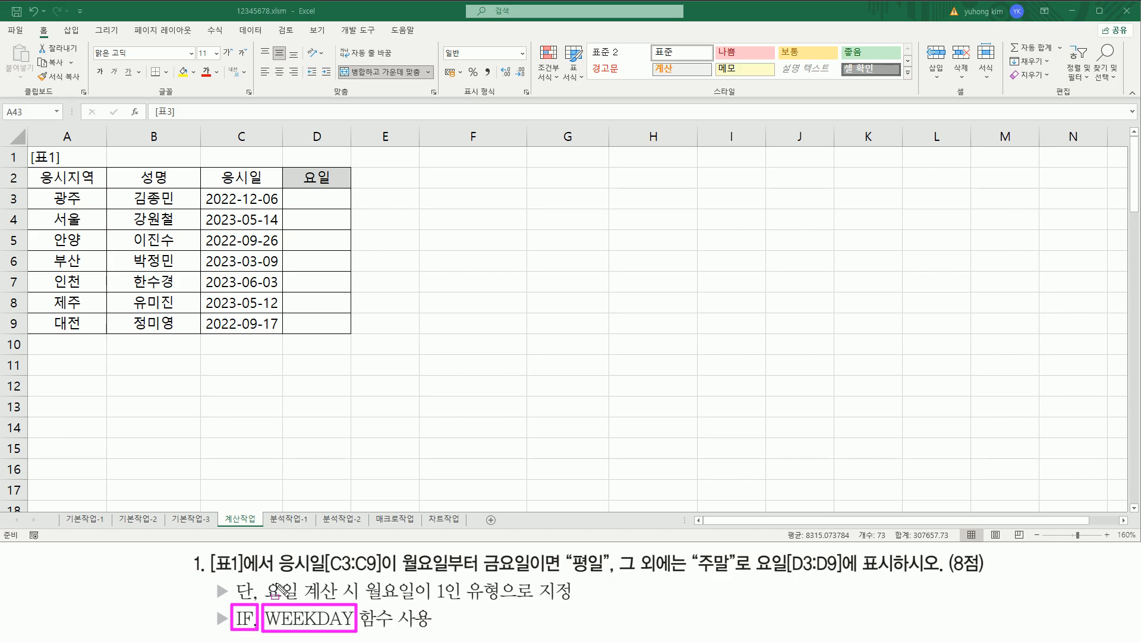
pyautogui.press('Escape')
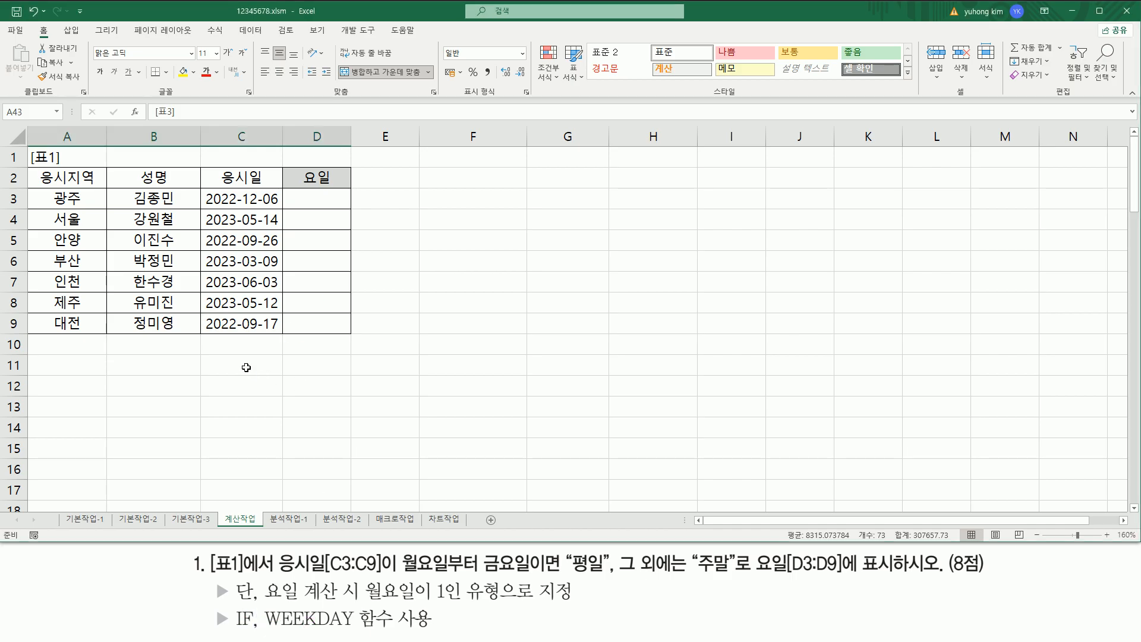
# - Write the syntax note "if( 조건, 참, 거짓 )" in cell C11 below the table
pyautogui.click(229, 365)
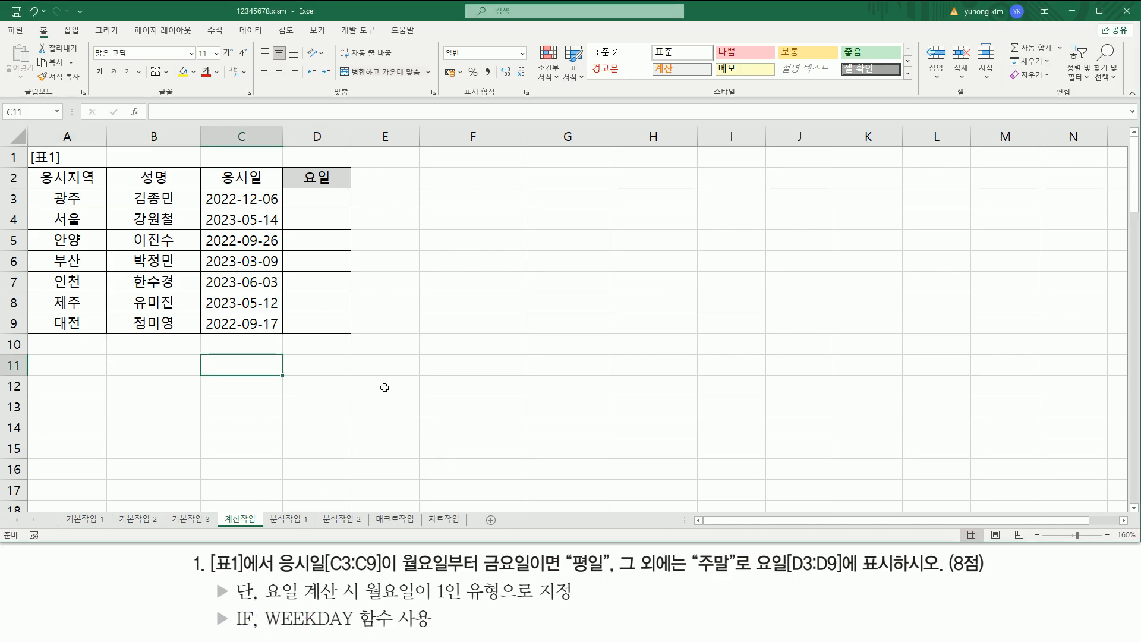
pyautogui.write('if( 조건, 참')
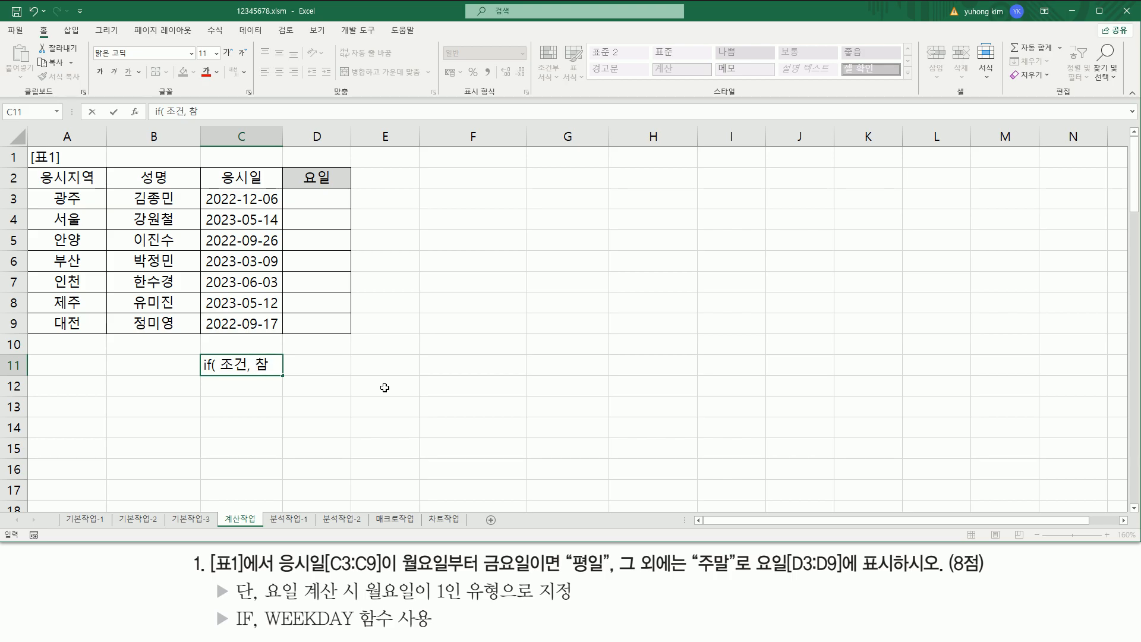
pyautogui.write(', 거짓')
pyautogui.press('Return')
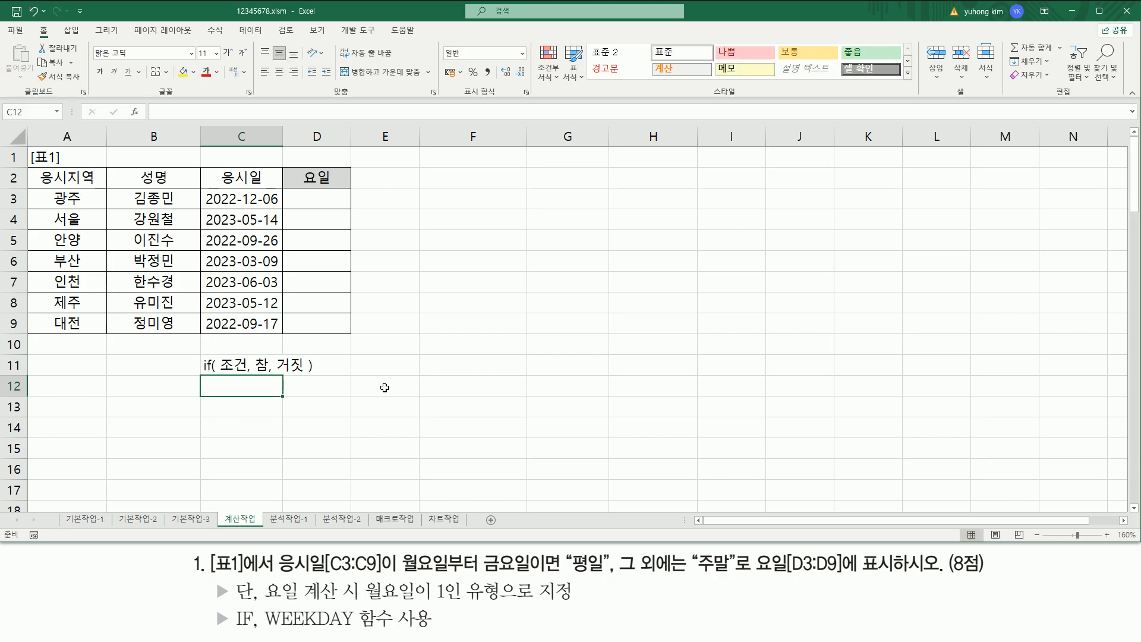
# - Write the syntax note "weekday( 날짜, 옵션 )" in cell E11
pyautogui.press('Right')
pyautogui.press('Right')
pyautogui.press('Up')
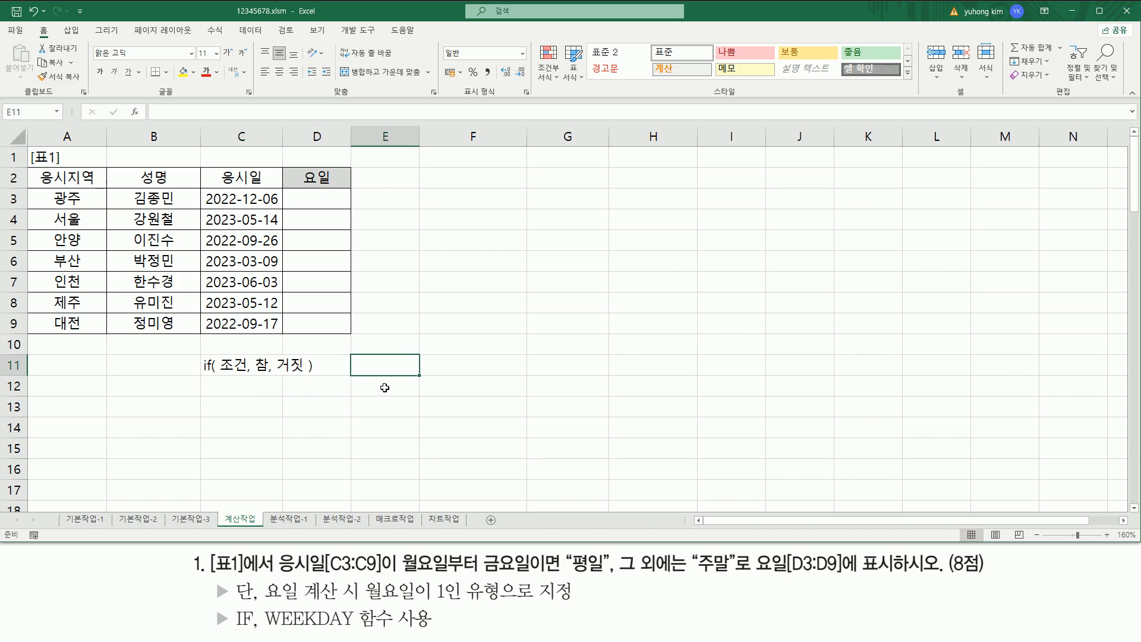
pyautogui.write('weekday( 날짜')
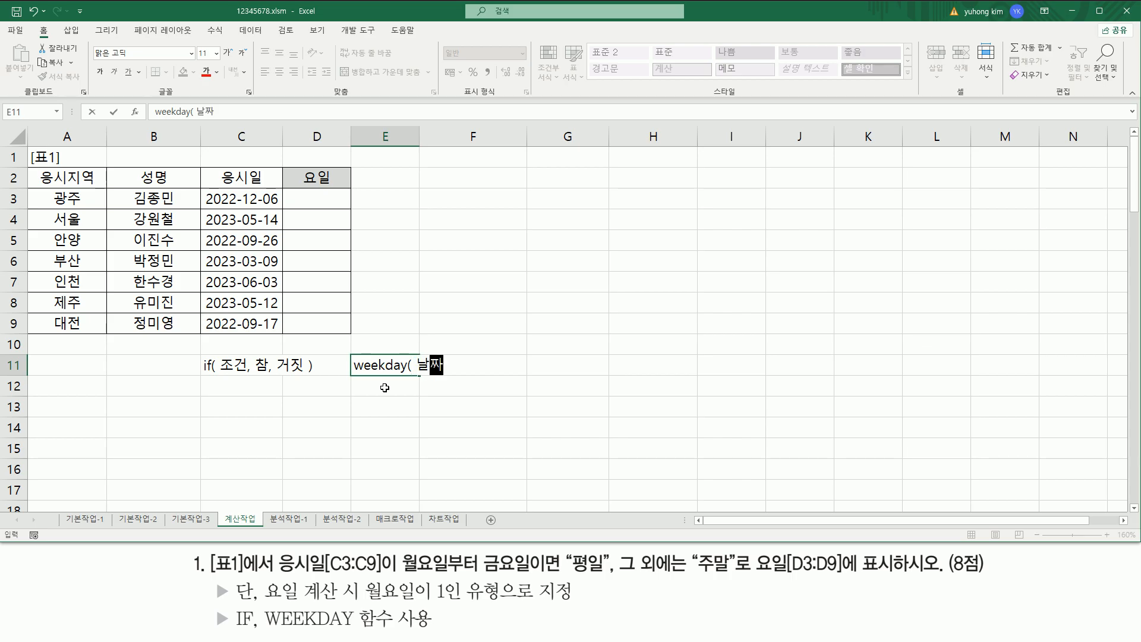
pyautogui.write(', 옵션 )')
pyautogui.press('Return')
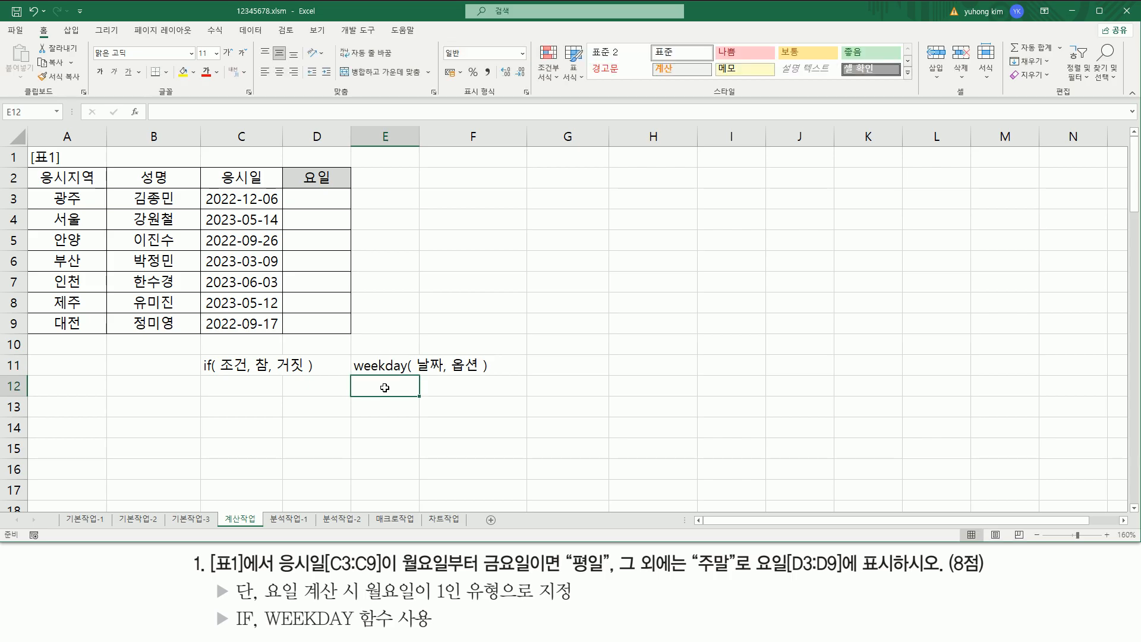
# - List the WEEKDAY option numbers 1, 2 and 3 in cells E12 to E14 under the weekday note
pyautogui.write('1')
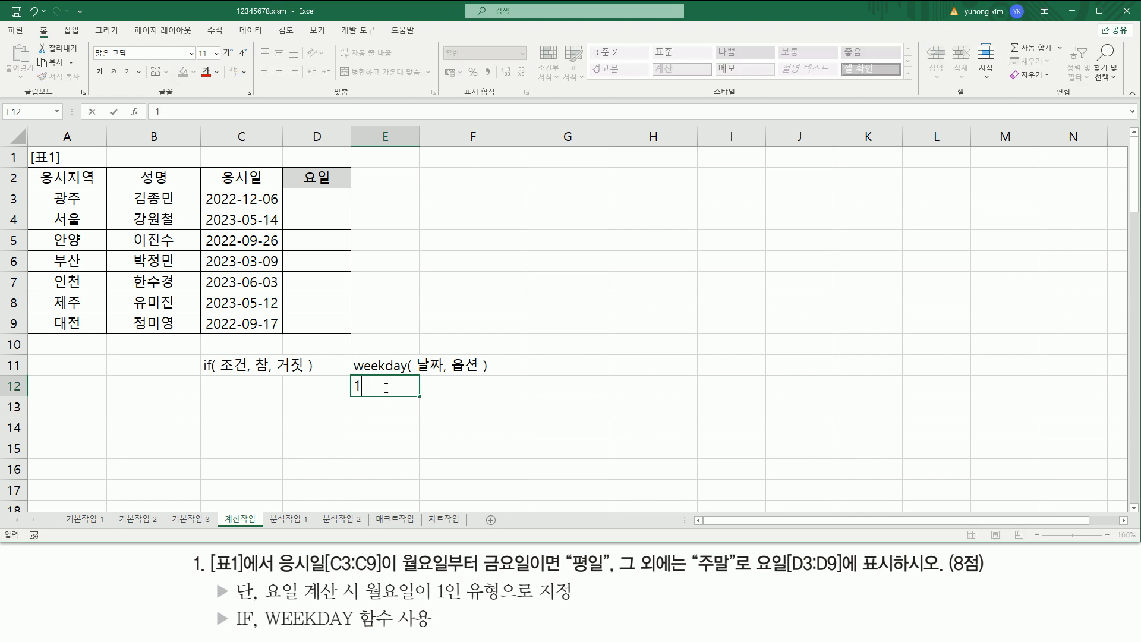
pyautogui.press('Return')
pyautogui.write('2')
pyautogui.press('Return')
pyautogui.write('3')
pyautogui.press('Return')
pyautogui.press('Up')
pyautogui.hotkey('shift', 'Up')
pyautogui.hotkey('shift', 'Up')
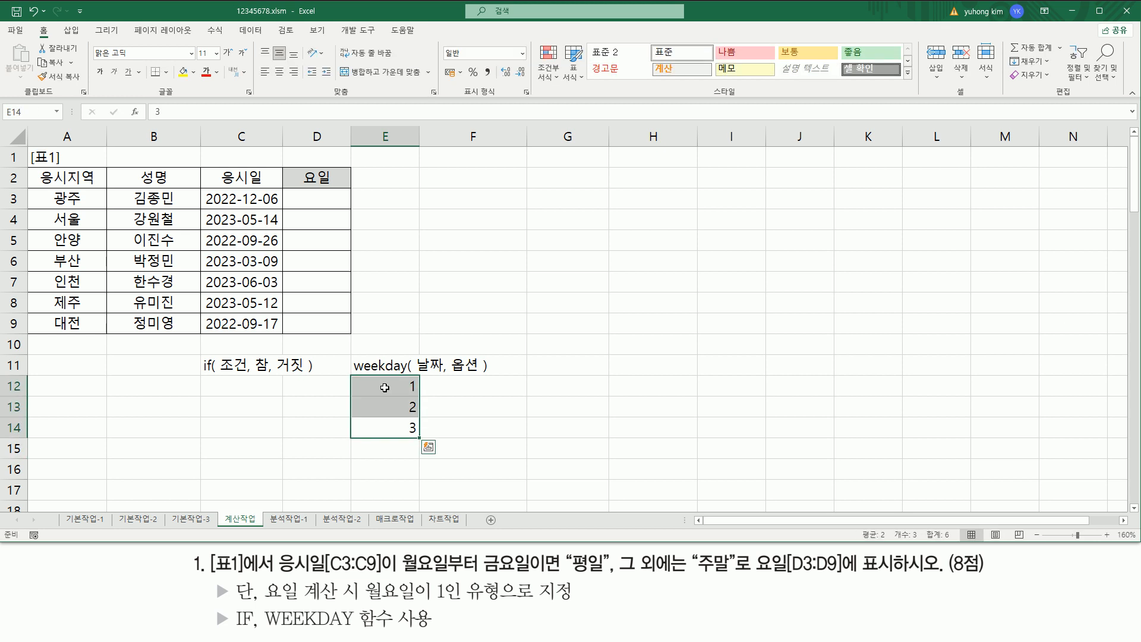
# - Extend the first option number in E12 so that it reads "1(생략)"
pyautogui.click(384, 388)
pyautogui.doubleClick(386, 388)
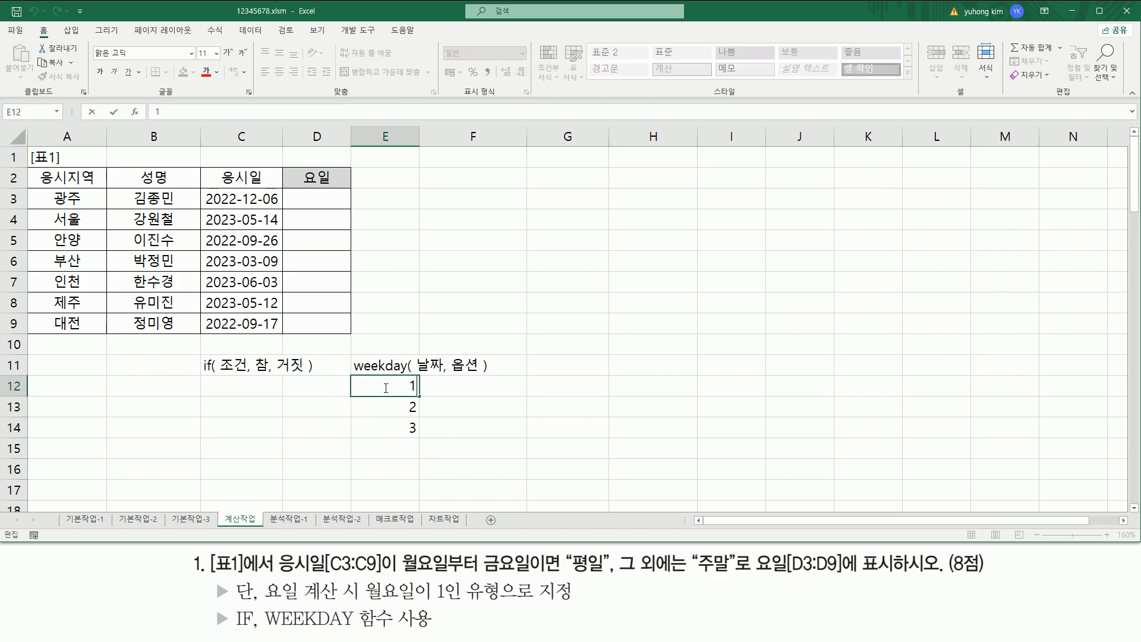
pyautogui.write('(생략)')
pyautogui.press('Return')
# - Center the WEEKDAY option entries in cells E12:E14 horizontally
pyautogui.moveTo(385, 387); pyautogui.dragTo(376, 428)
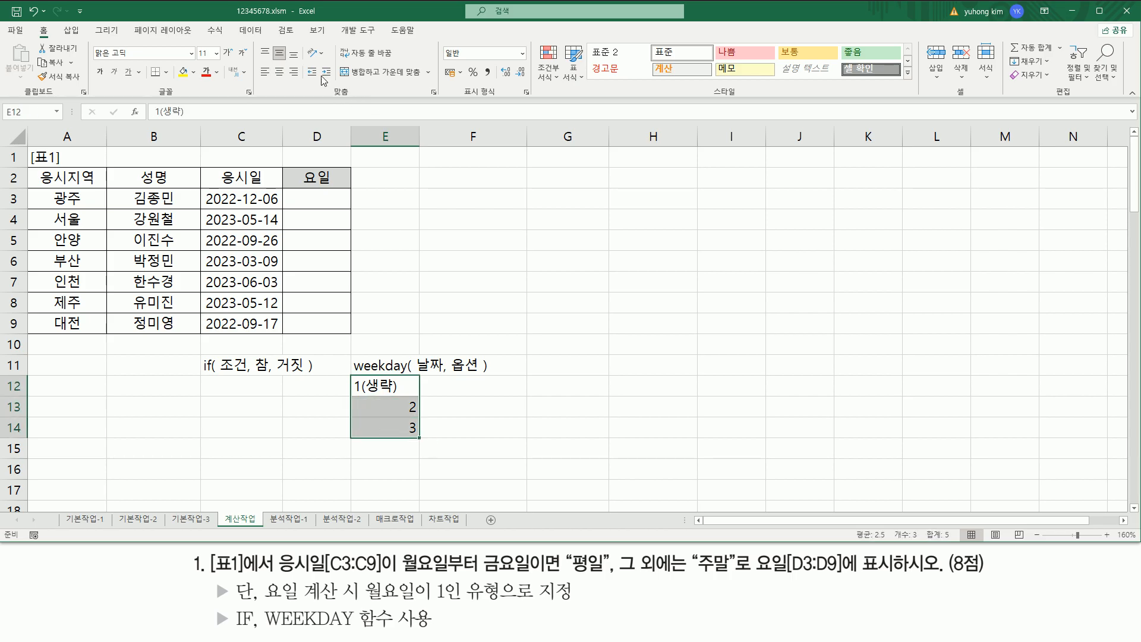
pyautogui.click(280, 72)
pyautogui.click(448, 471)
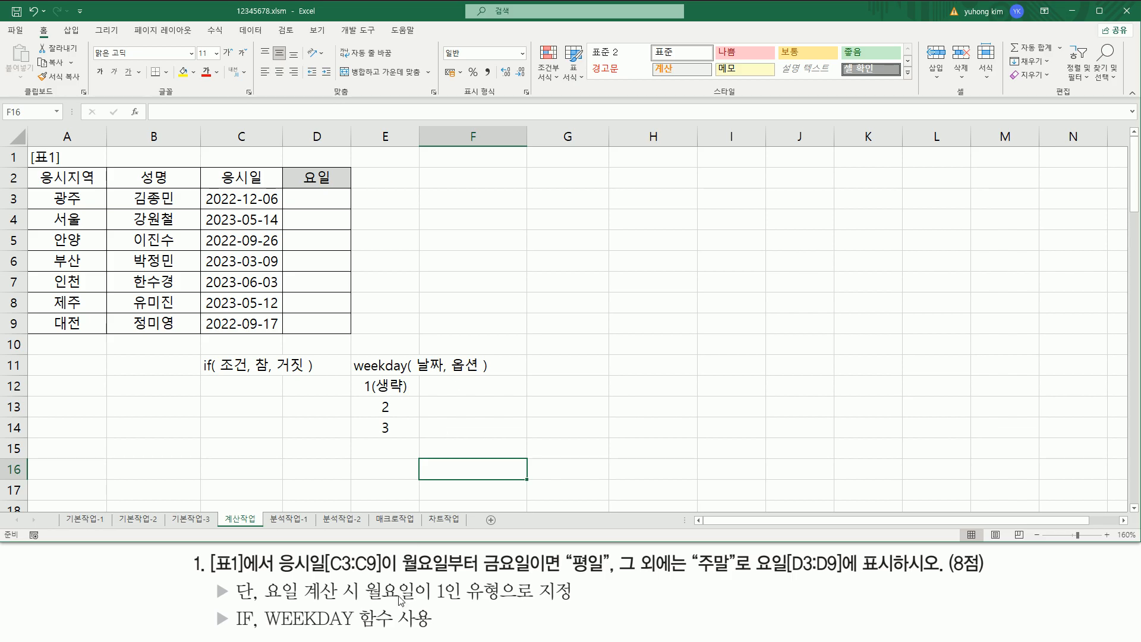
pyautogui.moveTo(360, 601); pyautogui.dragTo(470, 602)
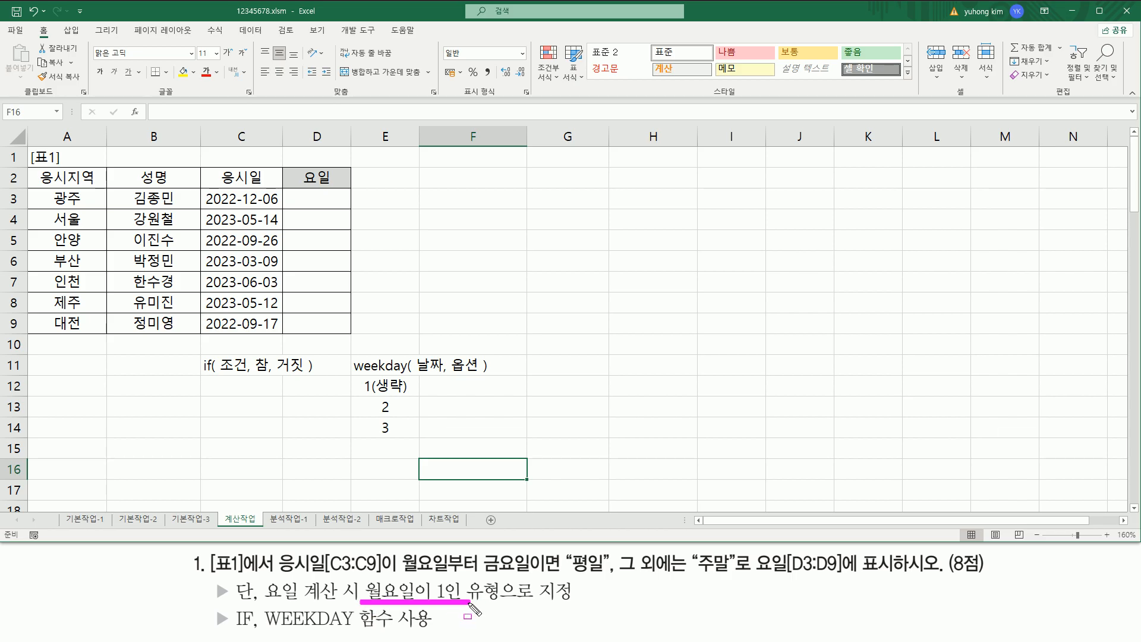
pyautogui.moveTo(356, 376)
pyautogui.mouseDown()
pyautogui.moveTo(415, 396)
pyautogui.moveTo(410, 435)
pyautogui.mouseUp()
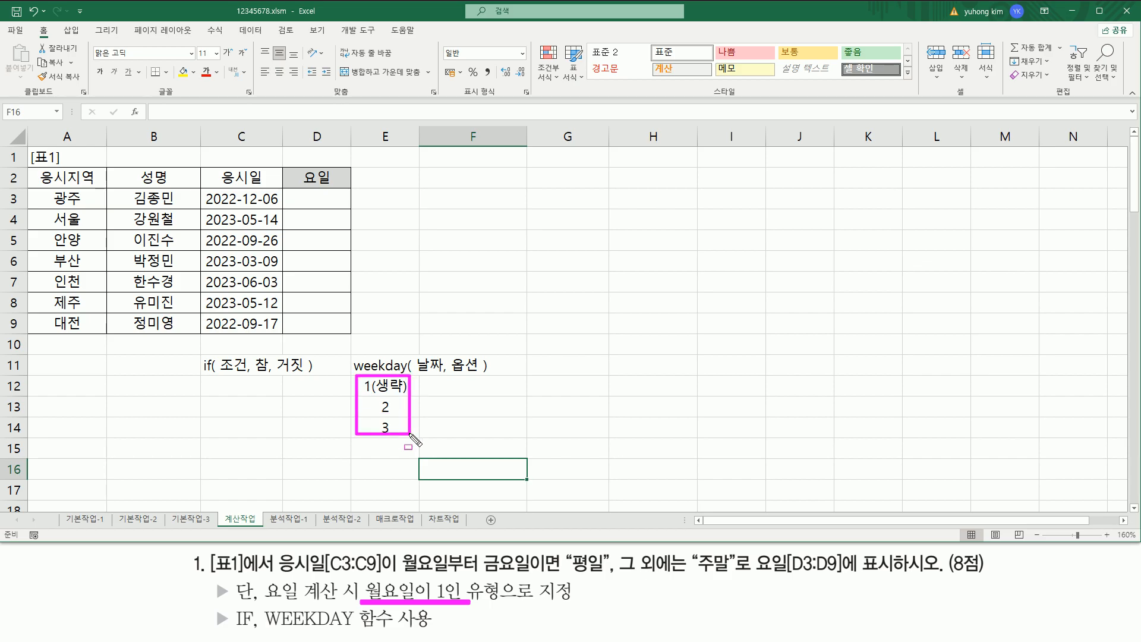
pyautogui.press('Escape')
# - Enter the return ranges 1~7, 1~7 and 0~6 in cells F12 to F14 beside the WEEKDAY options
pyautogui.click(446, 386)
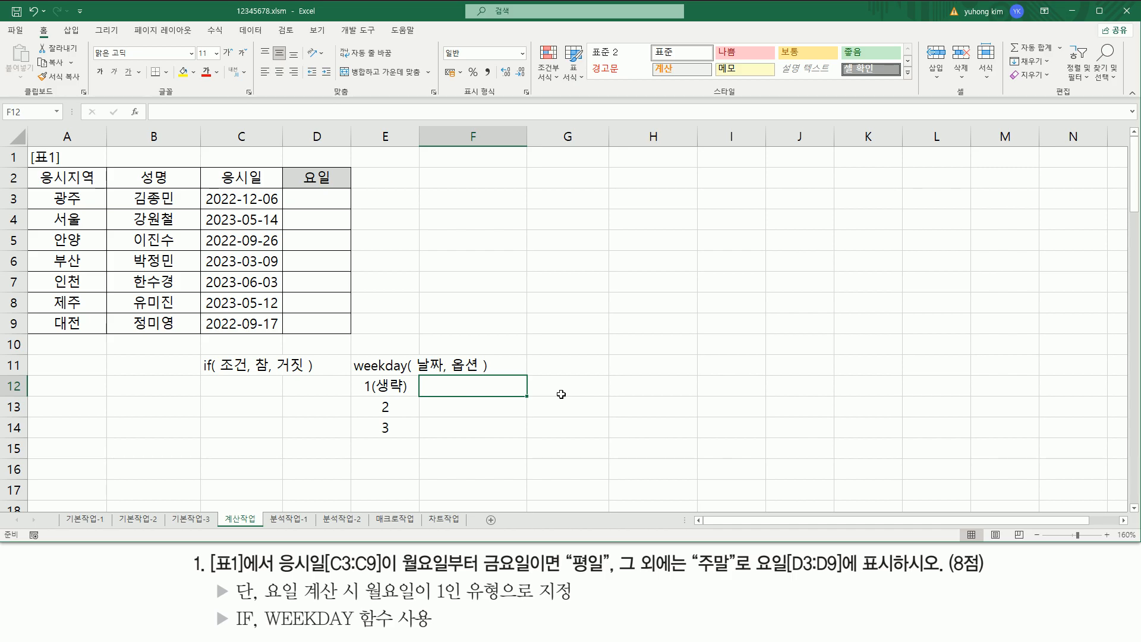
pyautogui.write('1~7')
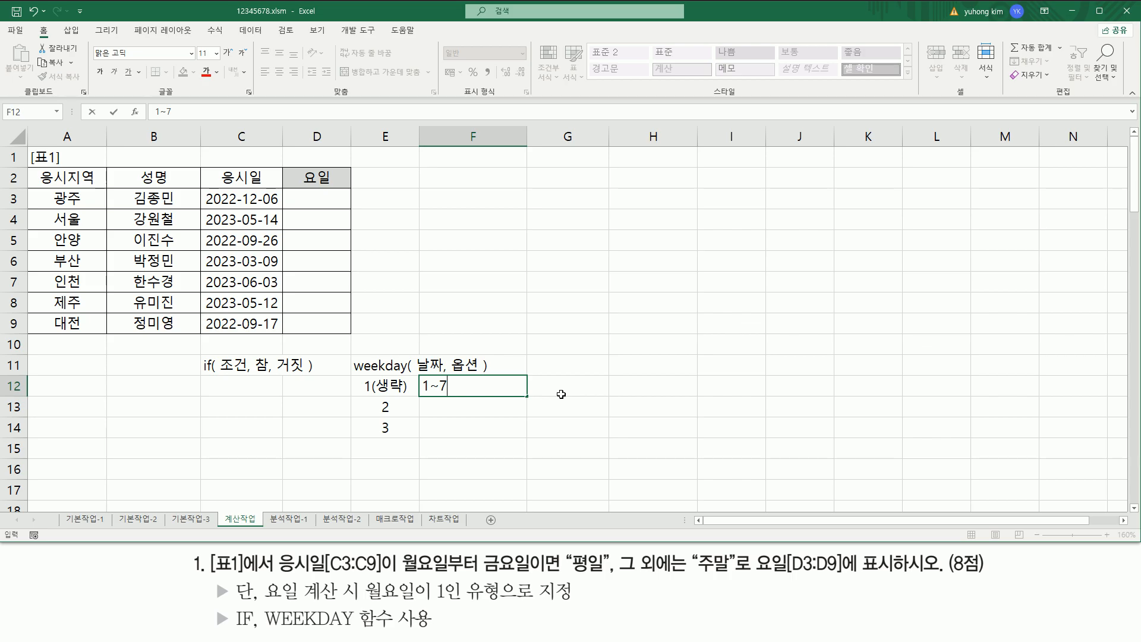
pyautogui.press('Return')
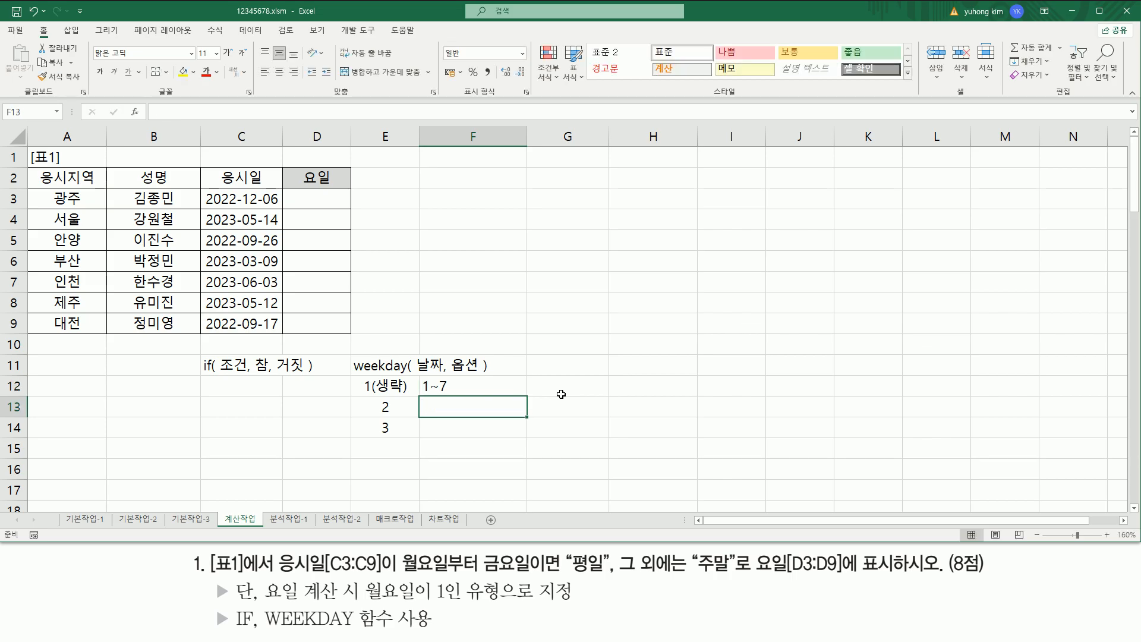
pyautogui.write('1~7')
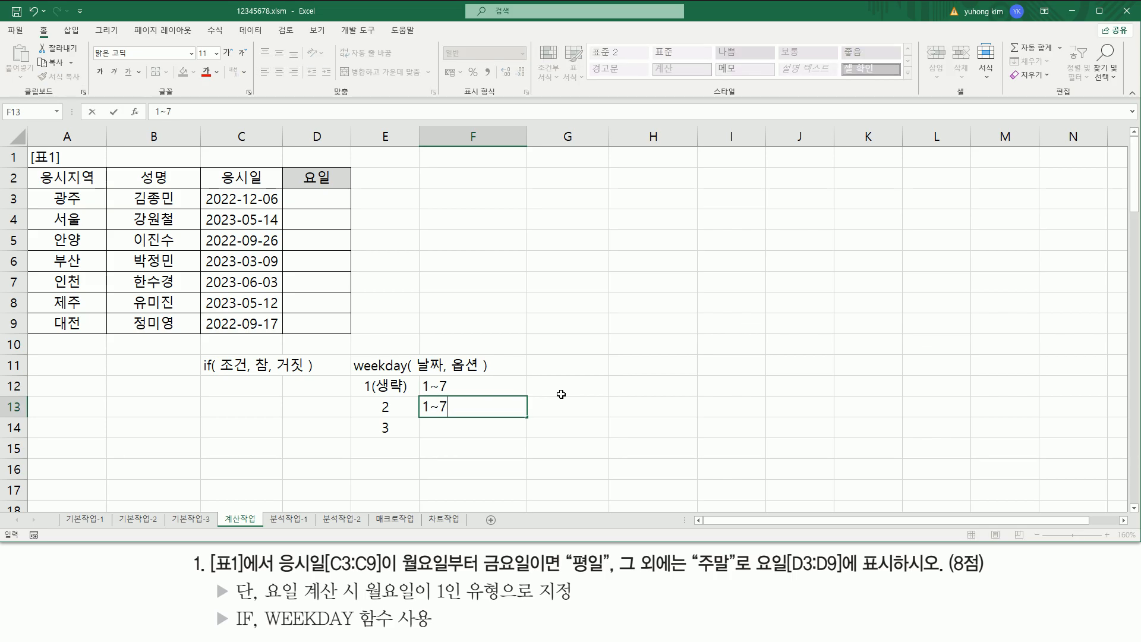
pyautogui.press('Return')
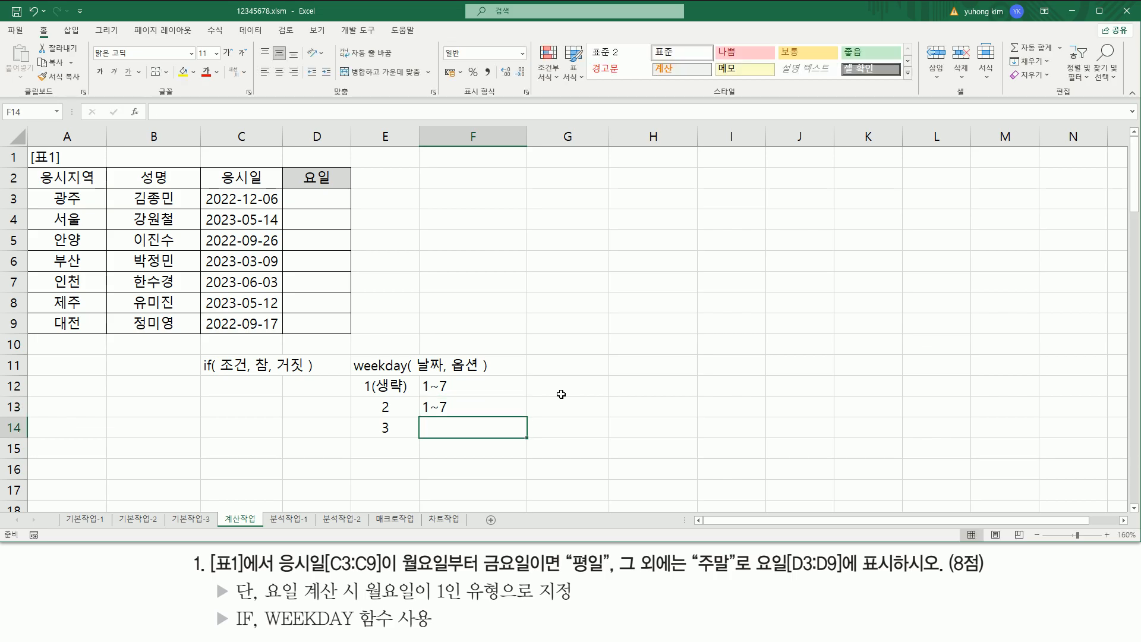
pyautogui.write('0')
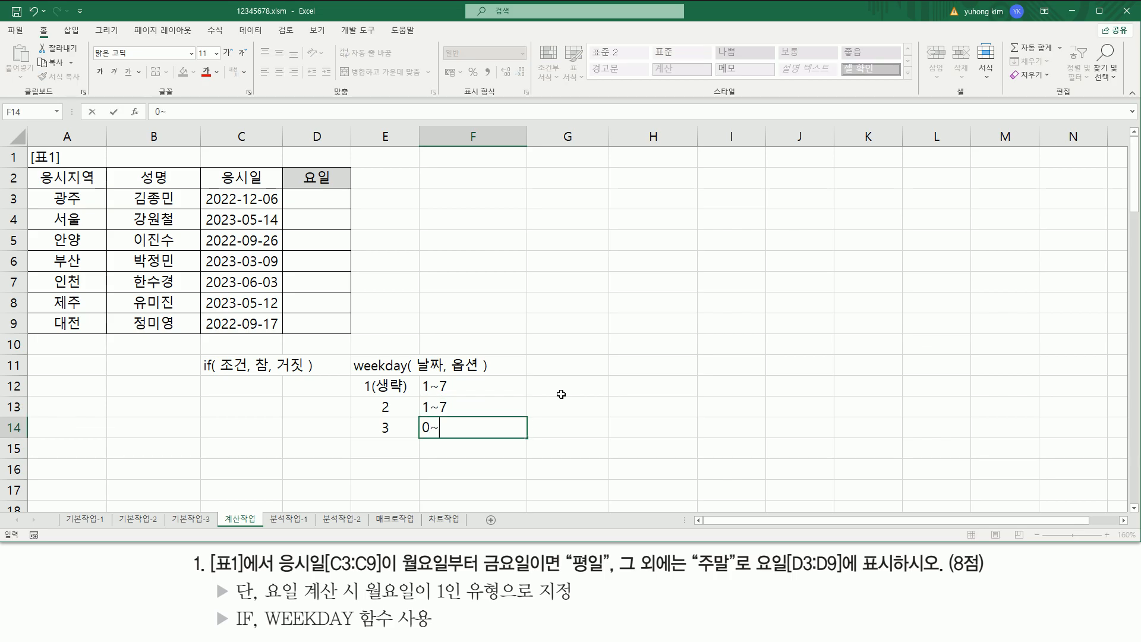
pyautogui.write('~6')
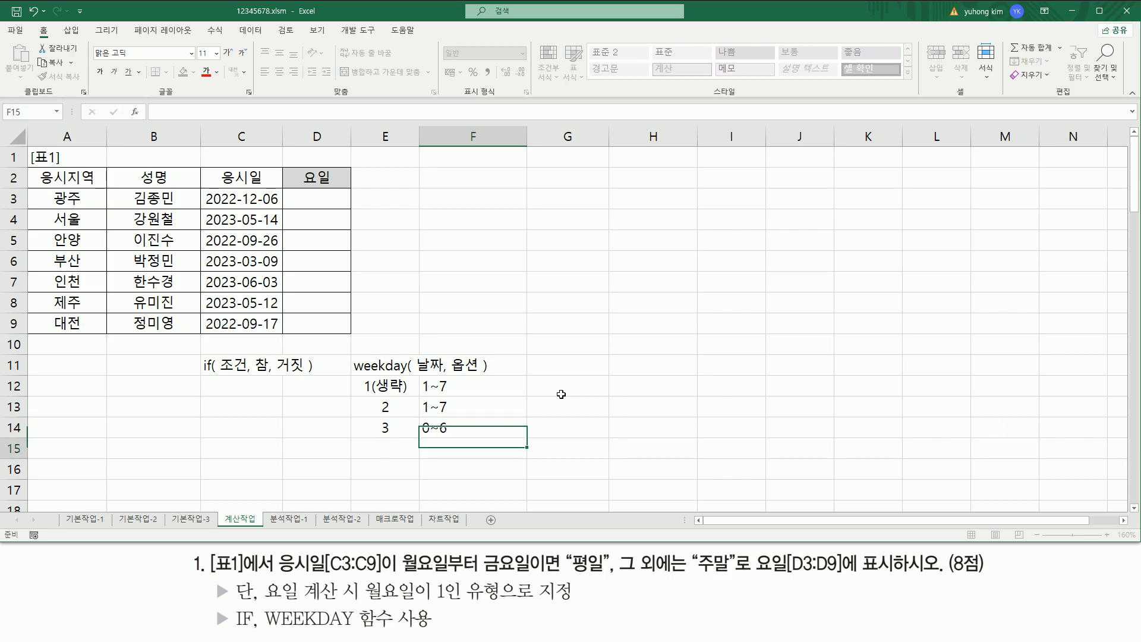
pyautogui.press('Return')
# - Add the start and end weekdays to the range in F12 so it reads "1(일)~7(토)"
pyautogui.press('Up')
pyautogui.press('Up')
pyautogui.press('Up')
pyautogui.press('F2')
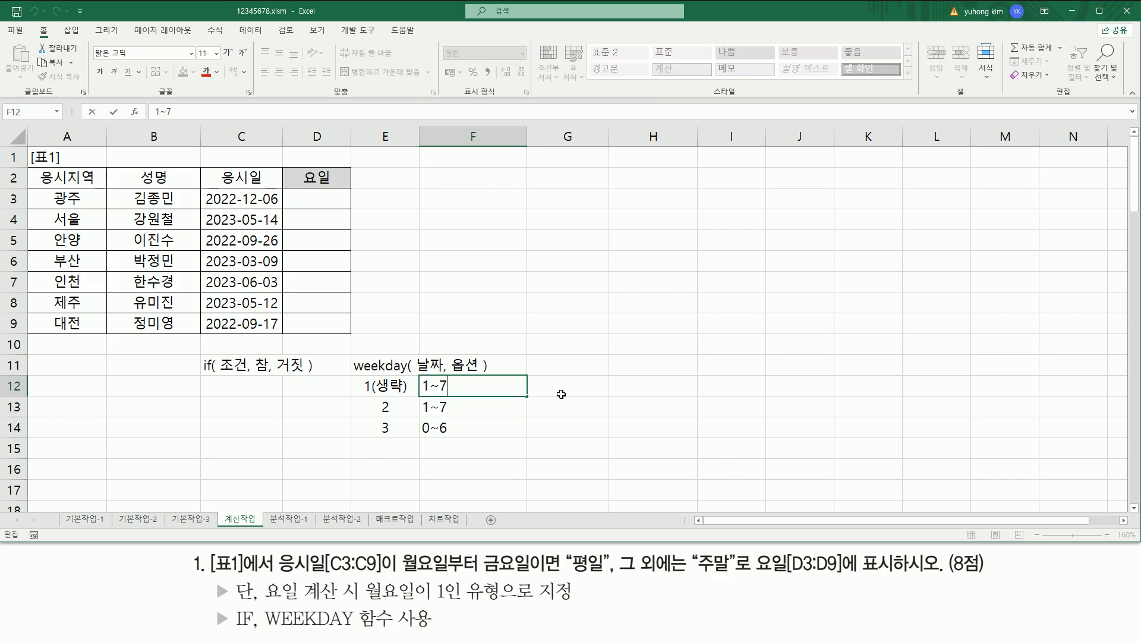
pyautogui.press('Home')
pyautogui.write('(일)~7(토)')
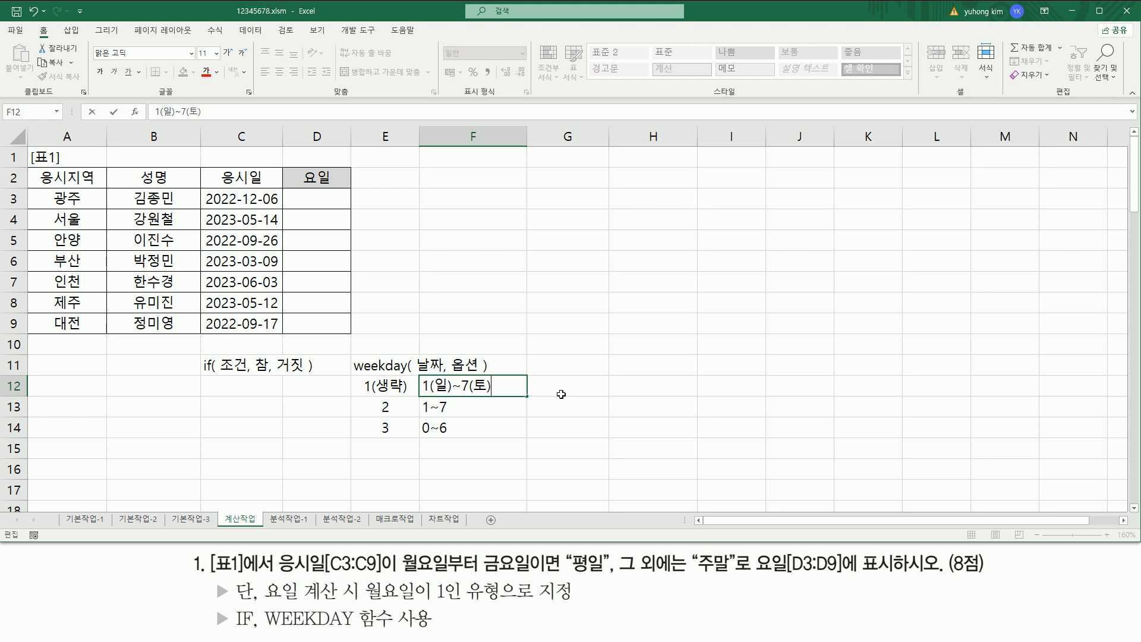
pyautogui.press('Return')
pyautogui.press('Up')
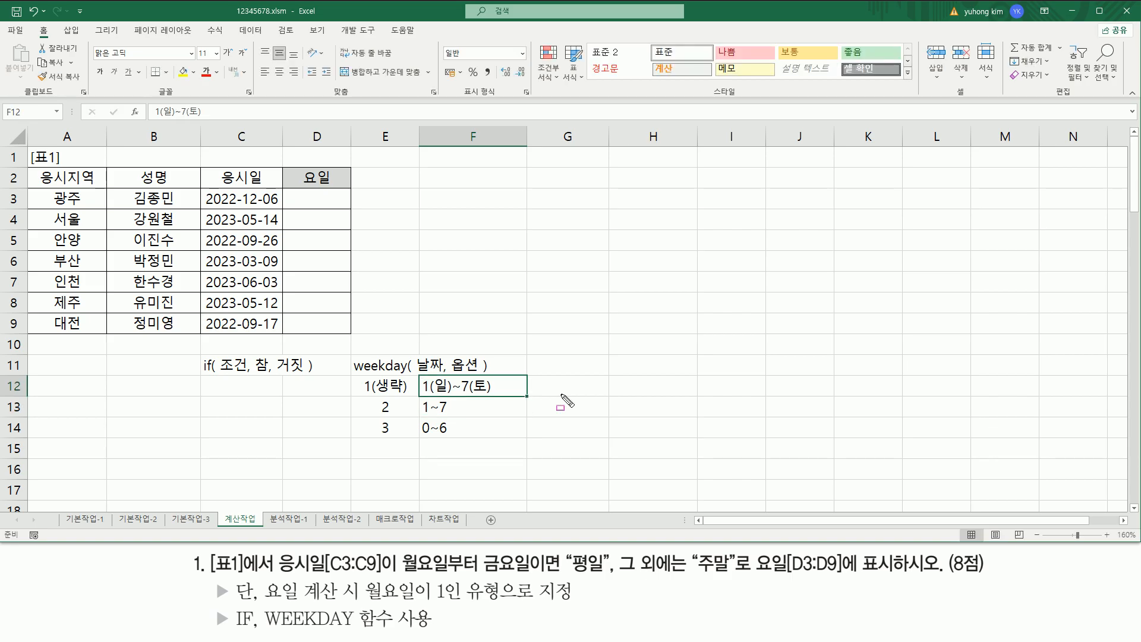
pyautogui.moveTo(436, 393); pyautogui.dragTo(445, 394)
pyautogui.moveTo(446, 394); pyautogui.dragTo(494, 394)
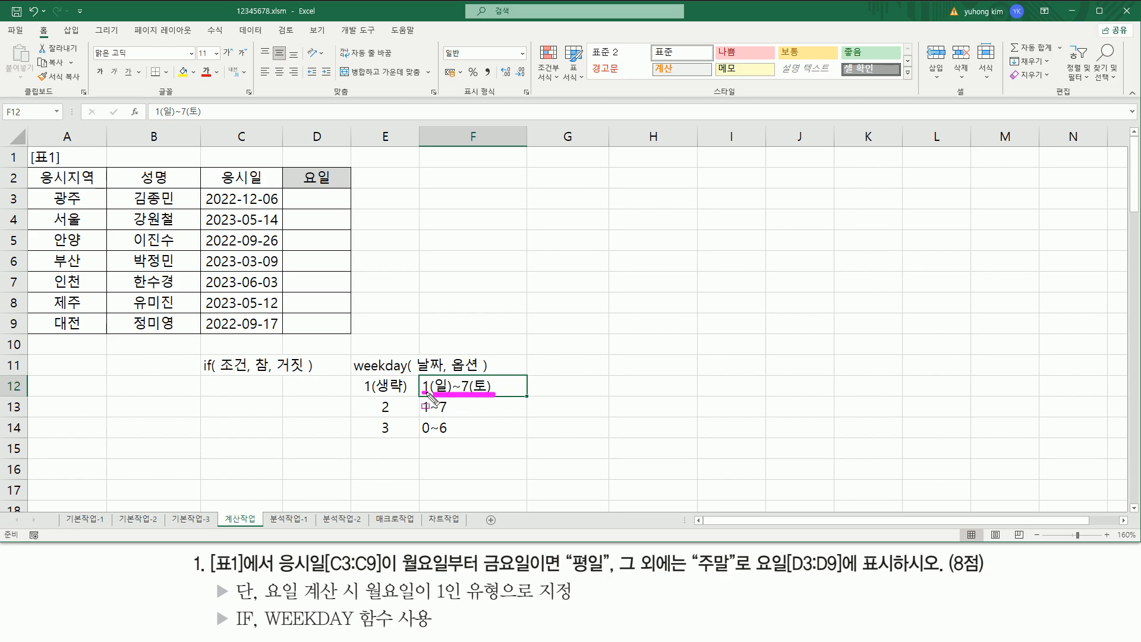
pyautogui.press('Escape')
# - Add the start and end weekdays to the range in F13 so it reads "1(월)~7(일)"
pyautogui.doubleClick(434, 408)
pyautogui.write('(월)~7')
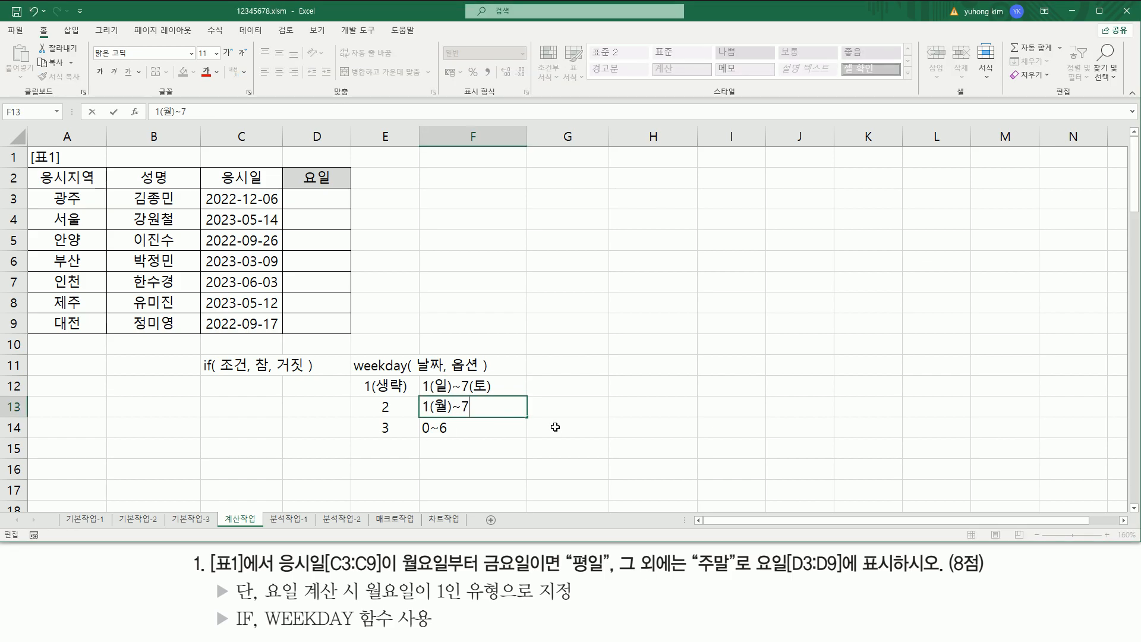
pyautogui.write('(일)')
pyautogui.press('Return')
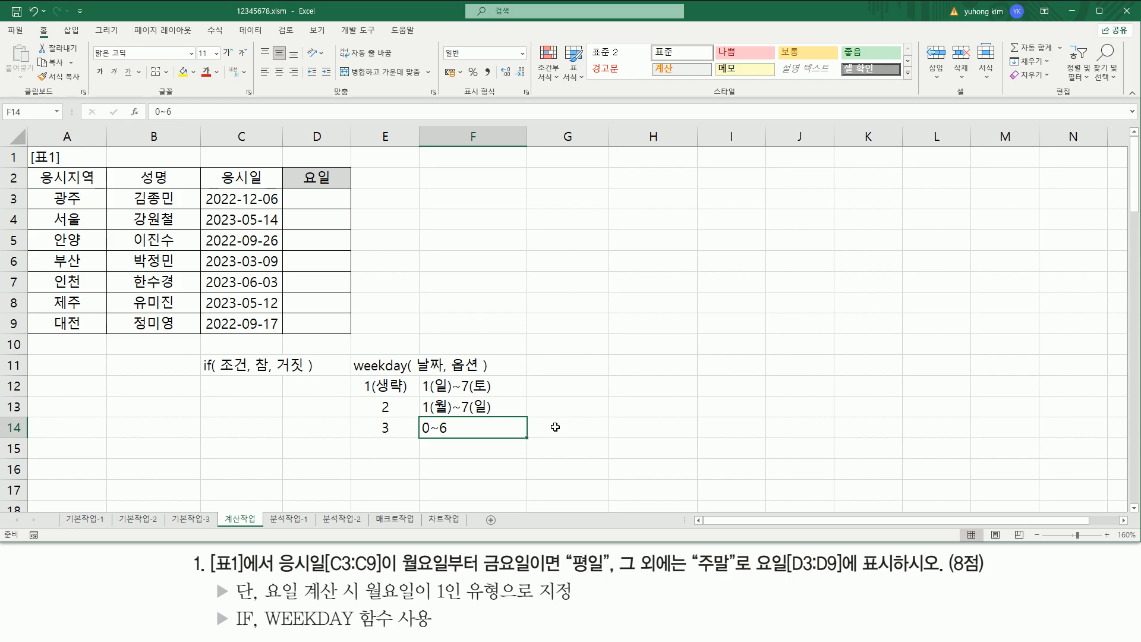
# - Add the start and end weekdays to the range in F14 so it reads "0(월)~6(일)"
pyautogui.press('F2')
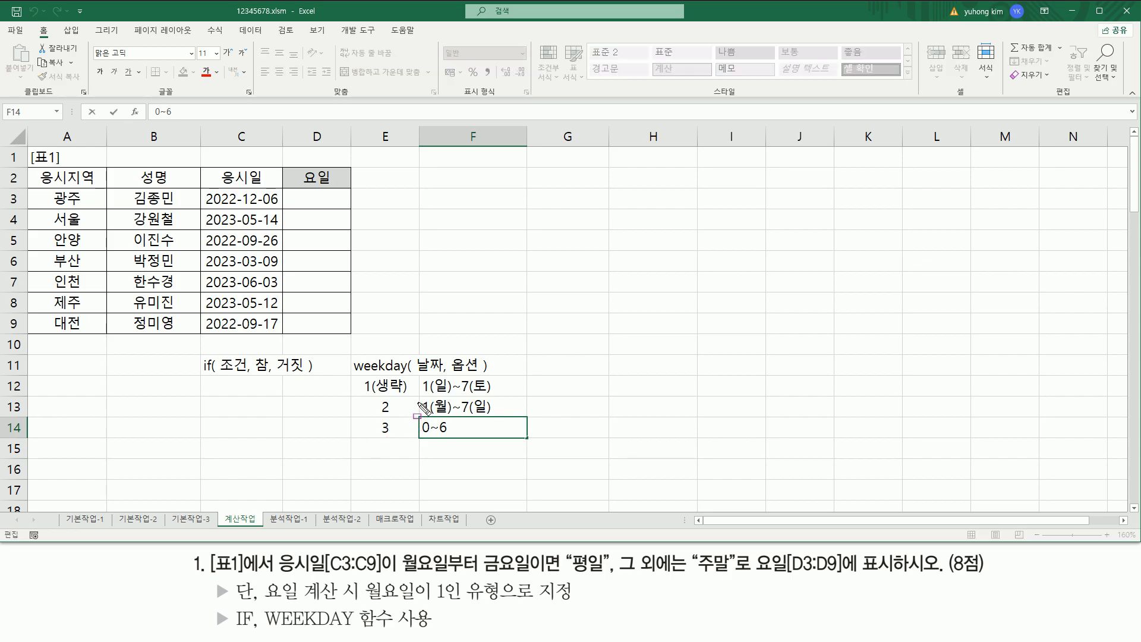
pyautogui.moveTo(367, 395); pyautogui.dragTo(520, 442)
pyautogui.press('Escape')
pyautogui.click(432, 425)
pyautogui.write('(월)~6')
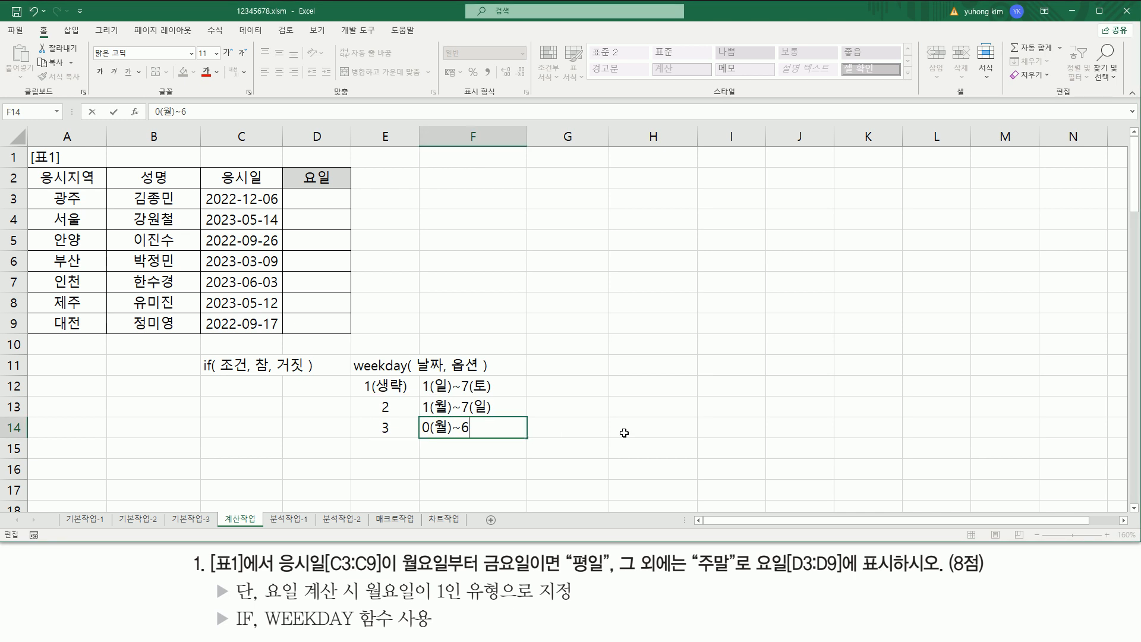
pyautogui.write('(일)')
pyautogui.press('Return')
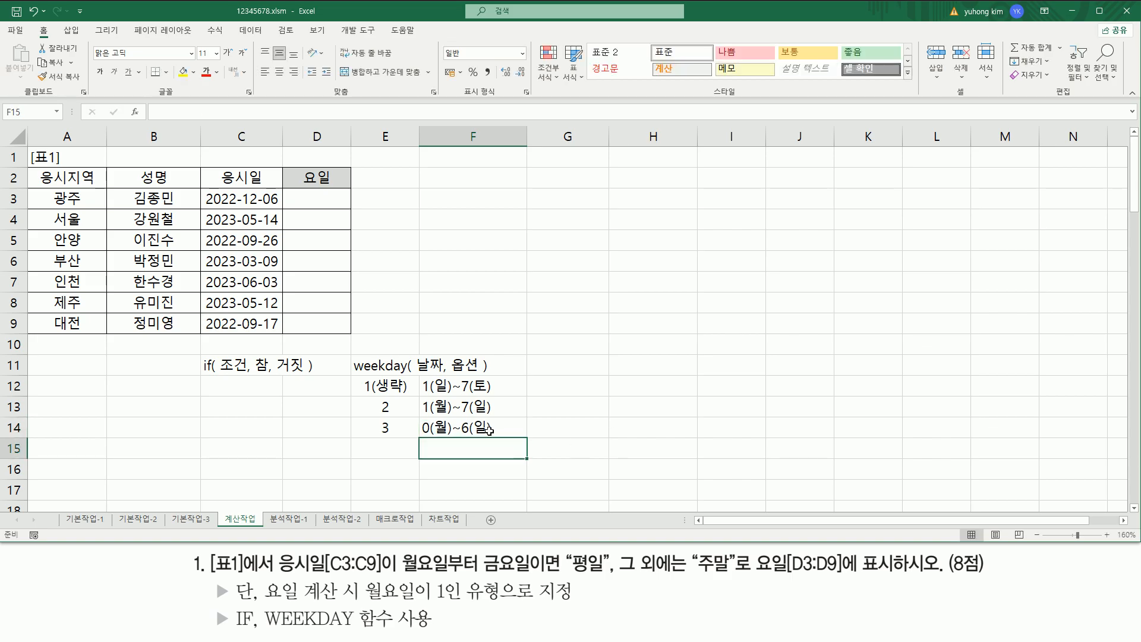
# - Compare the WEEKDAY options and return ranges in E12:F14 with the requirement that Monday counts as 1, and review the dates in C3:C9
pyautogui.moveTo(420, 376); pyautogui.dragTo(431, 414)
pyautogui.moveTo(456, 376)
pyautogui.mouseDown()
pyautogui.moveTo(457, 413)
pyautogui.moveTo(472, 416)
pyautogui.mouseUp()
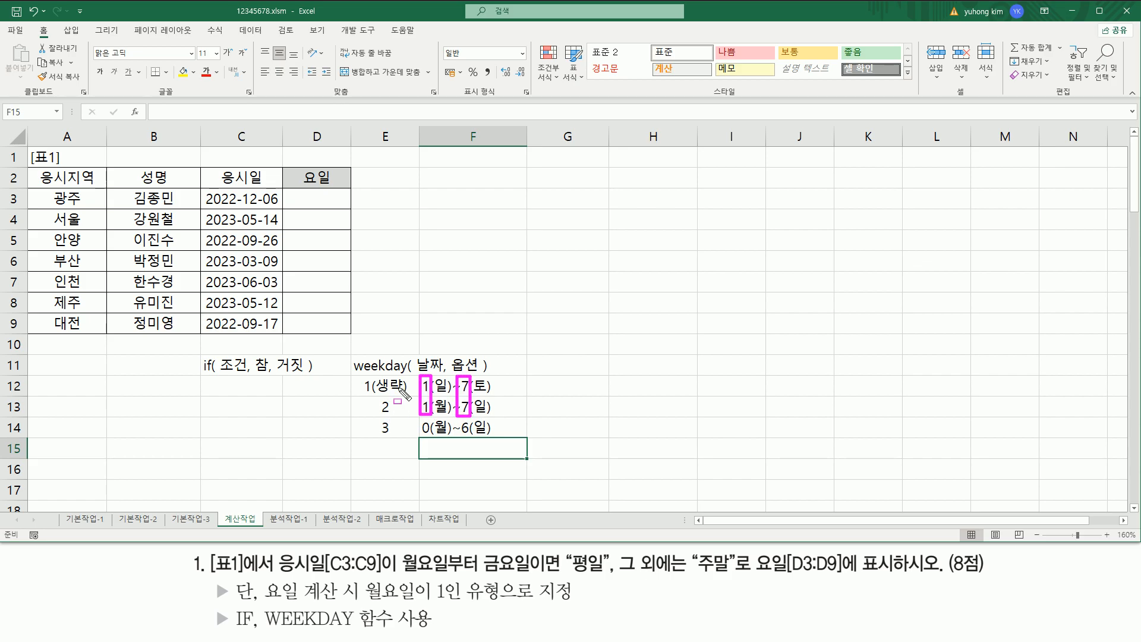
pyautogui.press('Escape')
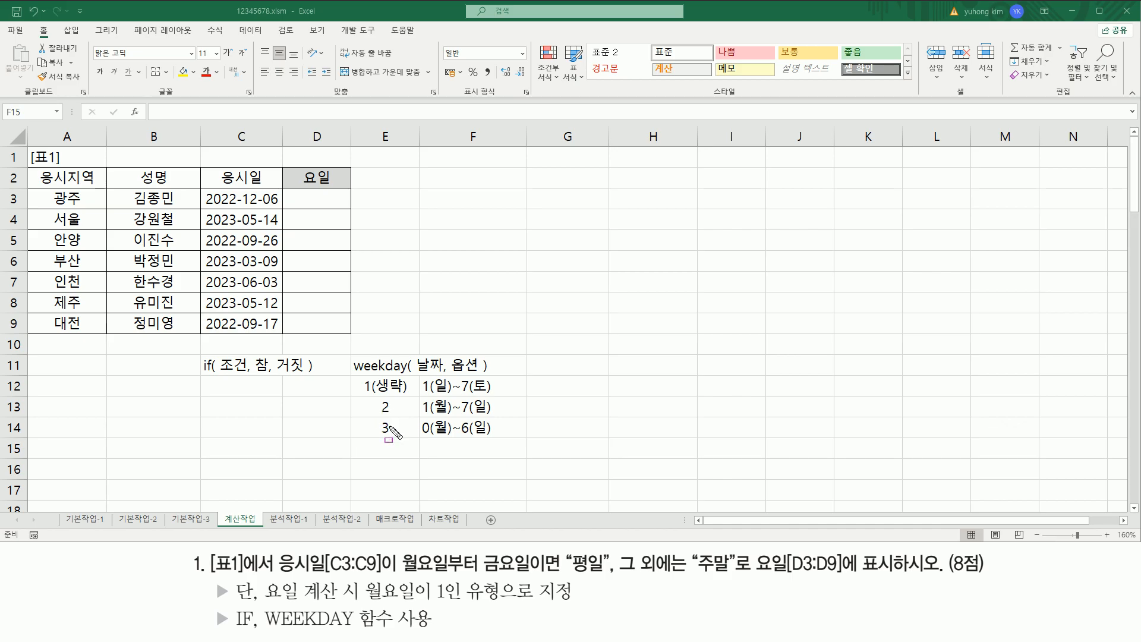
pyautogui.moveTo(433, 415)
pyautogui.mouseDown()
pyautogui.moveTo(448, 414)
pyautogui.moveTo(441, 437)
pyautogui.moveTo(488, 416)
pyautogui.moveTo(488, 436)
pyautogui.mouseUp()
pyautogui.press('Escape')
pyautogui.moveTo(449, 351); pyautogui.dragTo(487, 375)
pyautogui.moveTo(365, 378)
pyautogui.mouseDown()
pyautogui.moveTo(356, 397)
pyautogui.moveTo(506, 453)
pyautogui.moveTo(525, 442)
pyautogui.mouseUp()
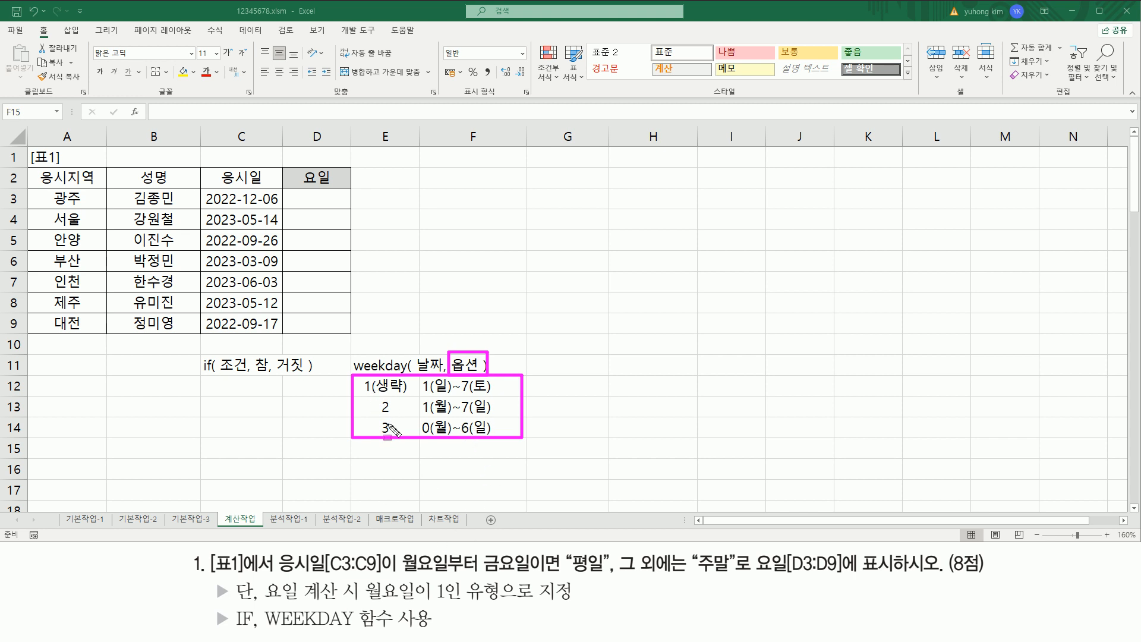
pyautogui.moveTo(361, 574)
pyautogui.mouseDown()
pyautogui.moveTo(437, 603)
pyautogui.moveTo(502, 606)
pyautogui.mouseUp()
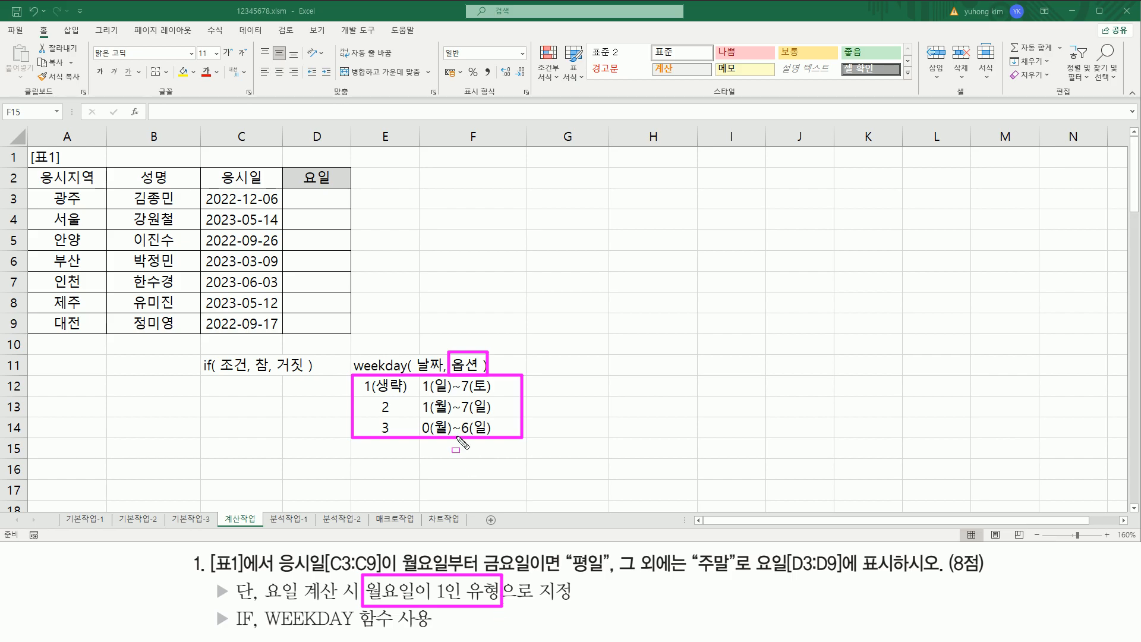
pyautogui.press('Escape')
pyautogui.moveTo(360, 394); pyautogui.dragTo(448, 394)
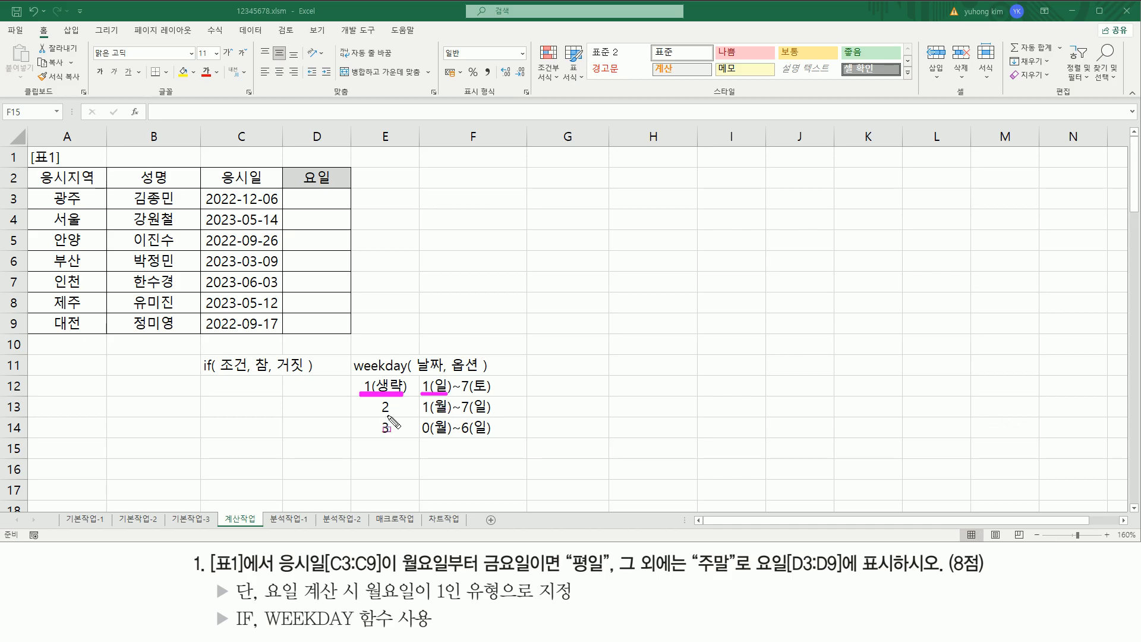
pyautogui.moveTo(367, 414); pyautogui.dragTo(450, 416)
pyautogui.moveTo(361, 575)
pyautogui.mouseDown()
pyautogui.moveTo(383, 600)
pyautogui.moveTo(504, 604)
pyautogui.mouseUp()
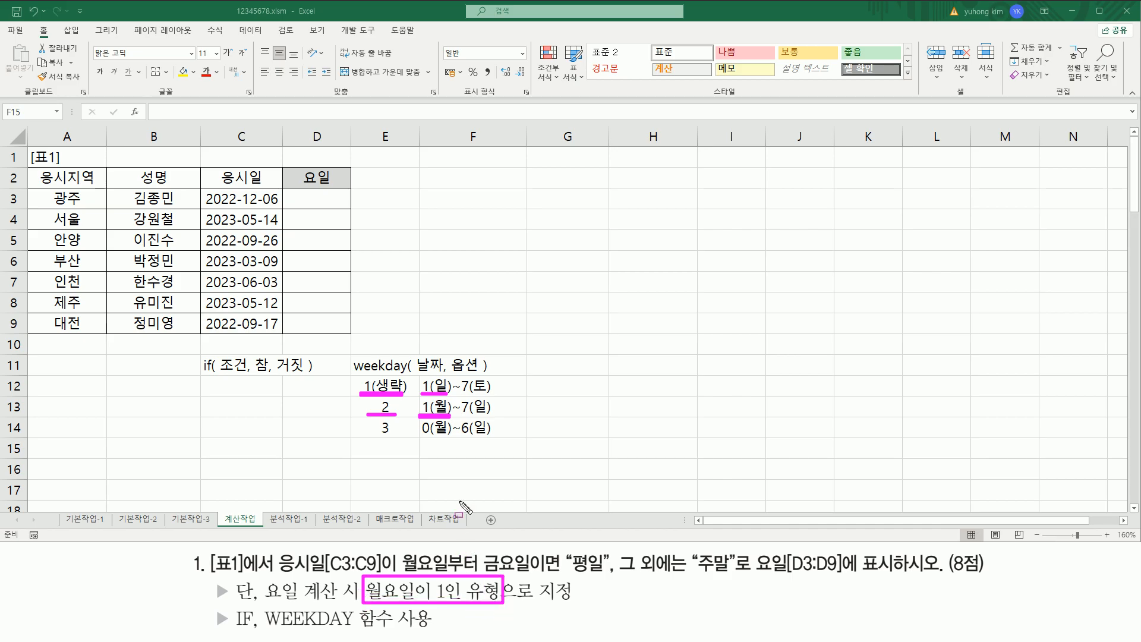
pyautogui.press('Escape')
pyautogui.hotkey('ctrl', '2')
pyautogui.moveTo(364, 395)
pyautogui.mouseDown()
pyautogui.moveTo(370, 407)
pyautogui.moveTo(503, 416)
pyautogui.mouseUp()
pyautogui.moveTo(453, 373); pyautogui.dragTo(476, 373)
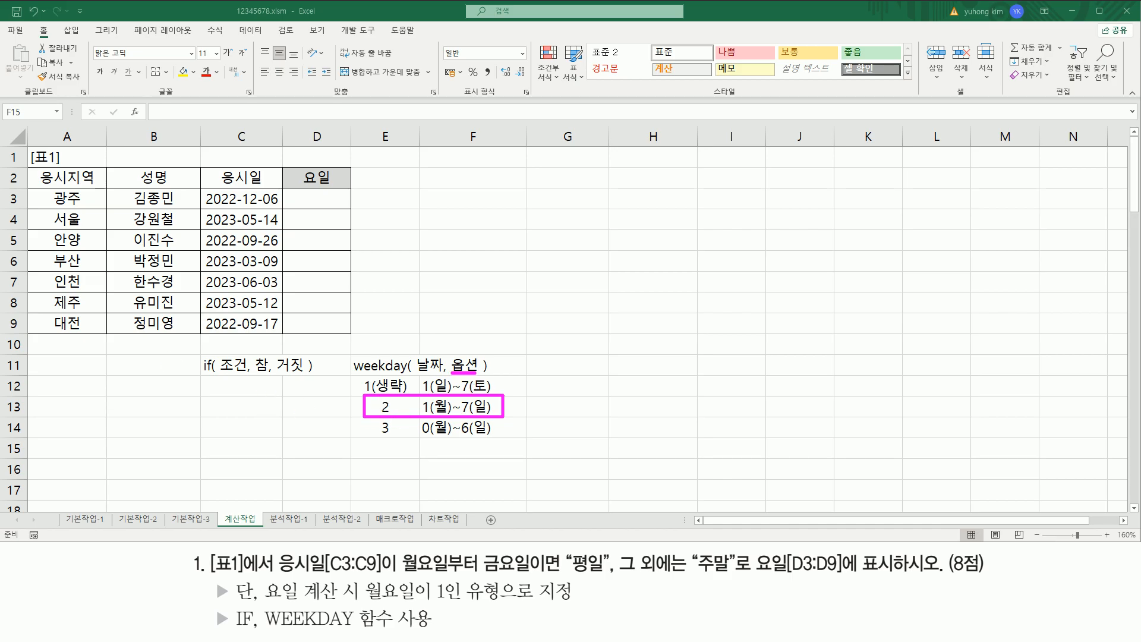
pyautogui.press('e')
pyautogui.moveTo(202, 191)
pyautogui.mouseDown()
pyautogui.moveTo(289, 218)
pyautogui.moveTo(277, 327)
pyautogui.mouseUp()
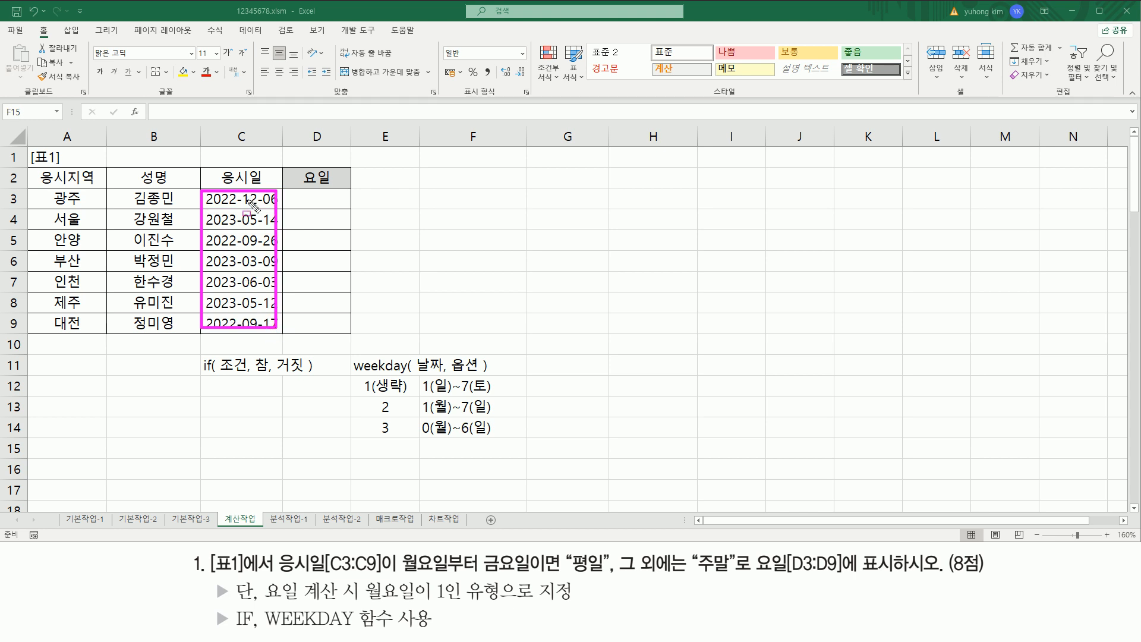
pyautogui.press('Escape')
# - Begin a WEEKDAY formula in D3 with the exam date in C3 as its date argument
pyautogui.click(321, 201)
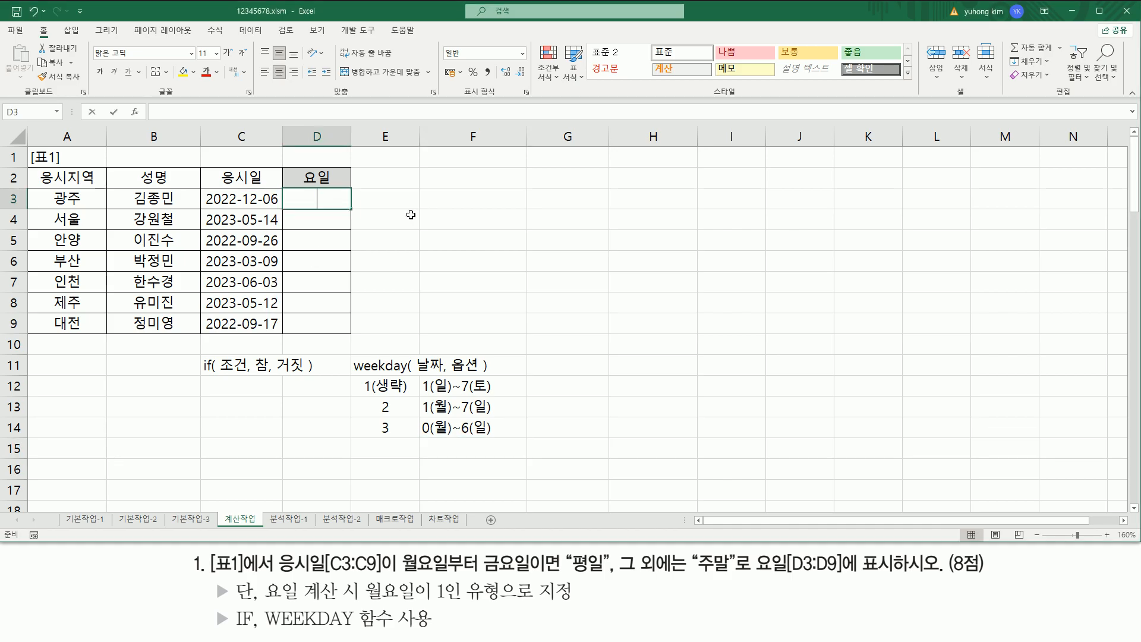
pyautogui.write('=')
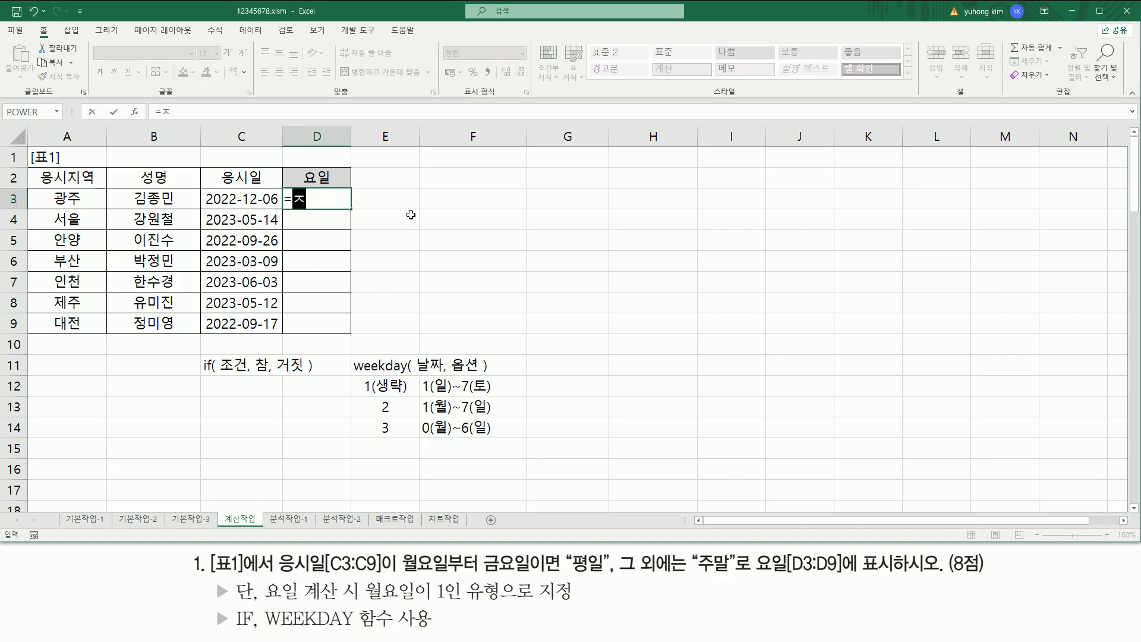
pyautogui.write('wee')
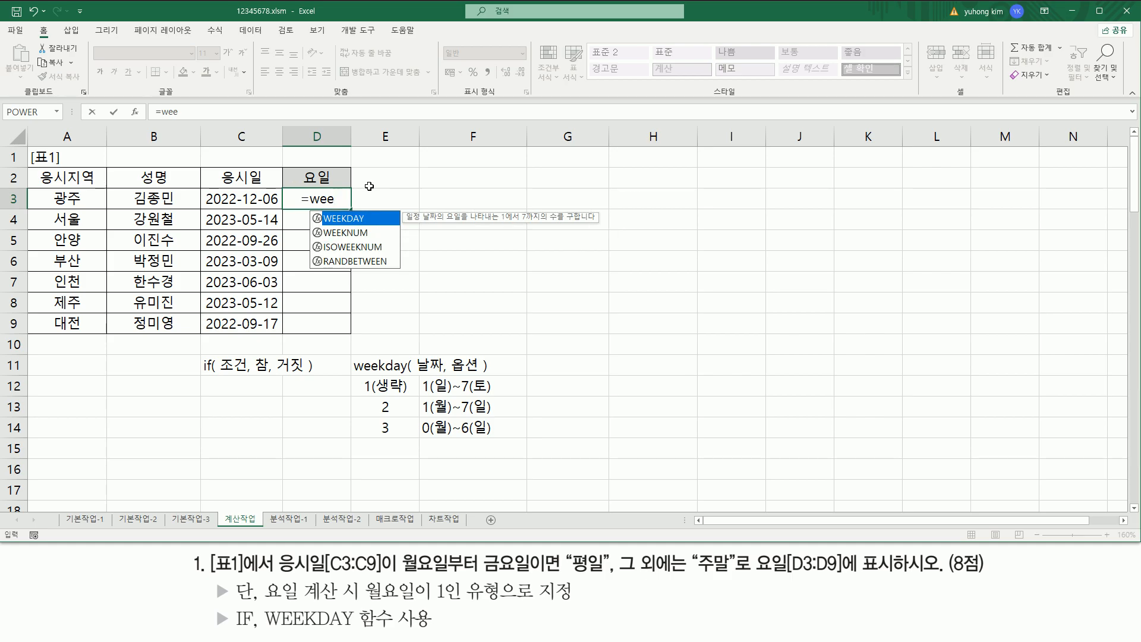
pyautogui.press('Return')
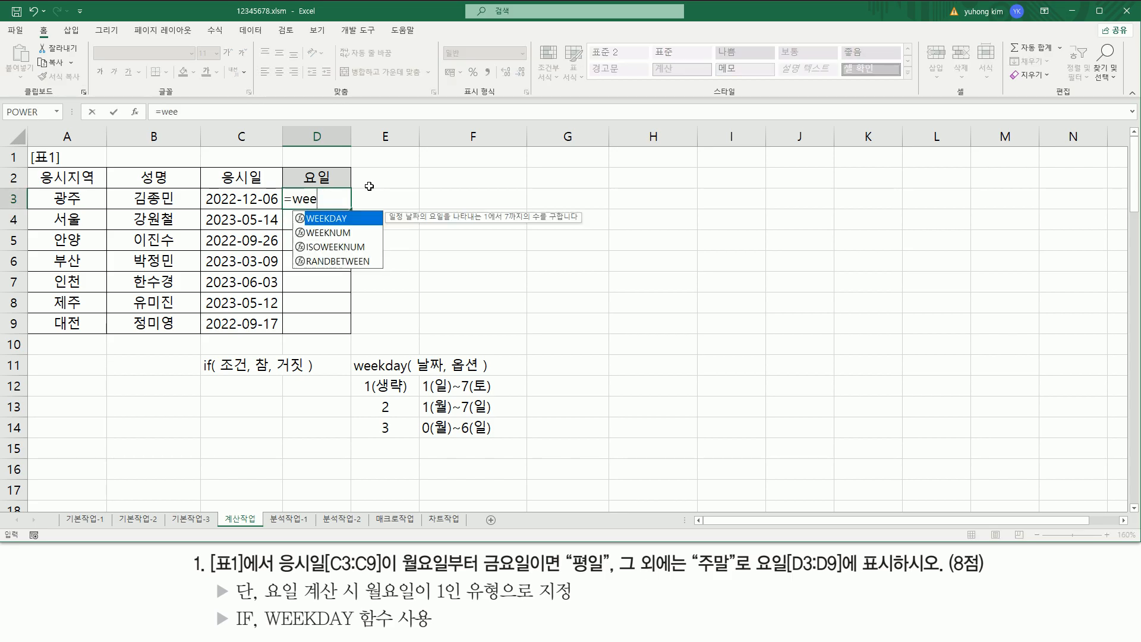
pyautogui.press('Tab')
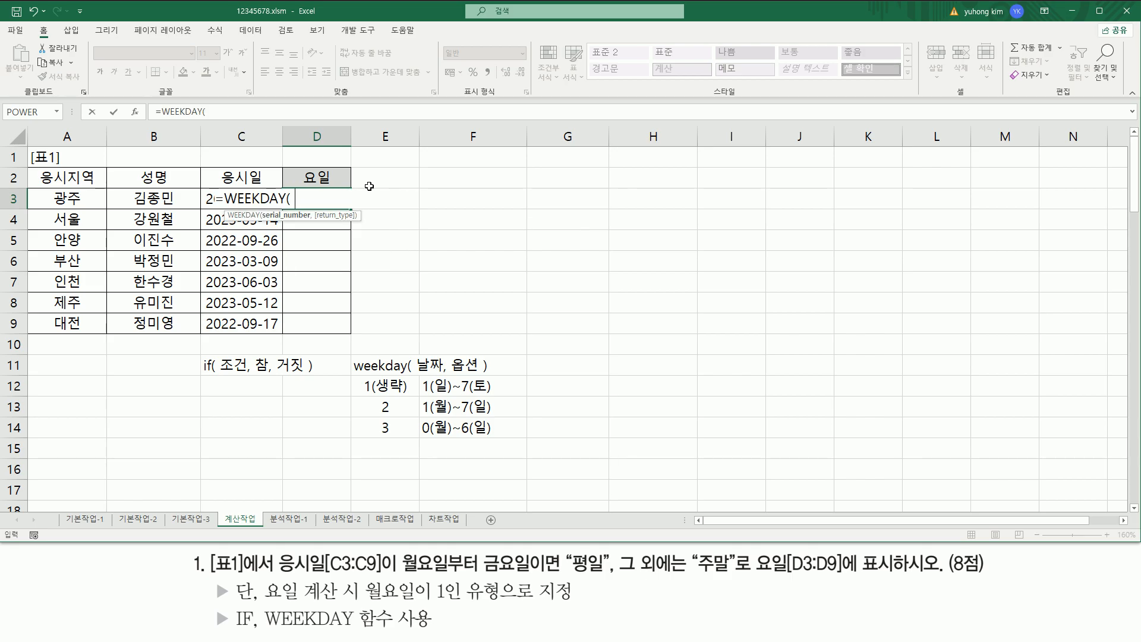
pyautogui.moveTo(416, 375); pyautogui.dragTo(443, 375)
pyautogui.moveTo(288, 187); pyautogui.dragTo(344, 208)
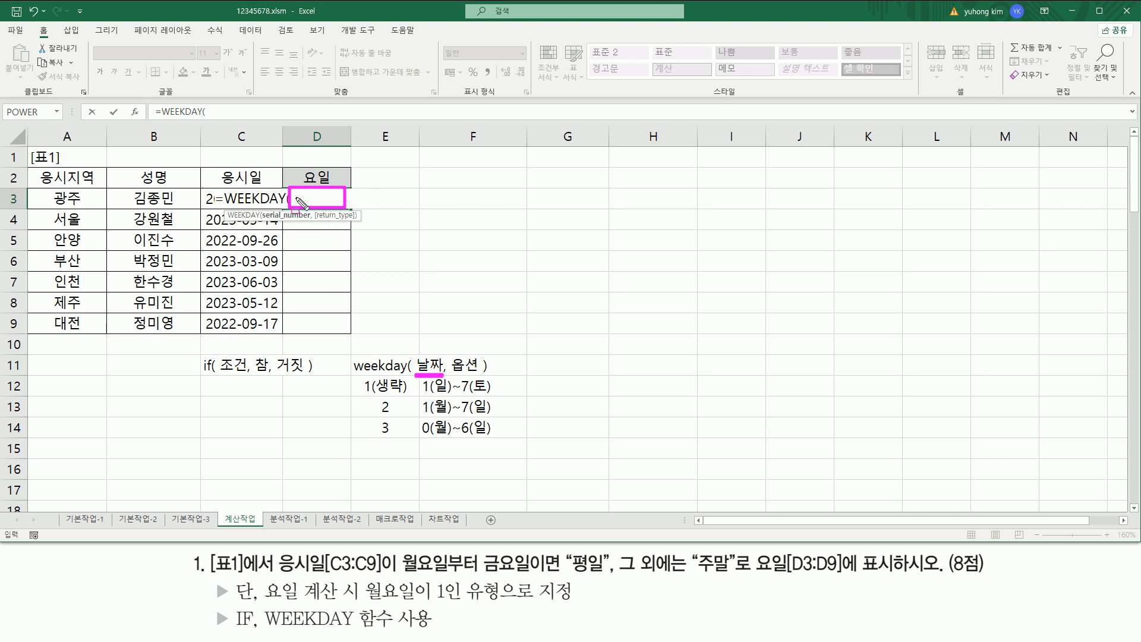
pyautogui.moveTo(200, 189)
pyautogui.mouseDown()
pyautogui.moveTo(217, 208)
pyautogui.moveTo(276, 209)
pyautogui.mouseUp()
pyautogui.press('Escape')
pyautogui.press('Left')
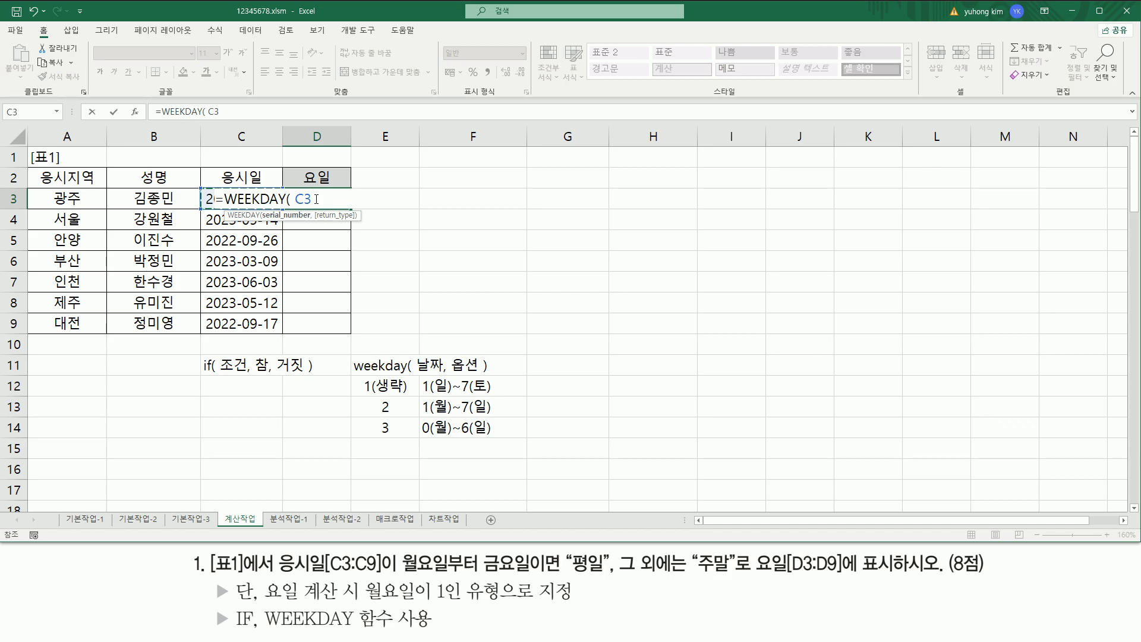
# - Complete the D3 formula with return type 2 so it reads =WEEKDAY( C3, 2 )
pyautogui.write(',')
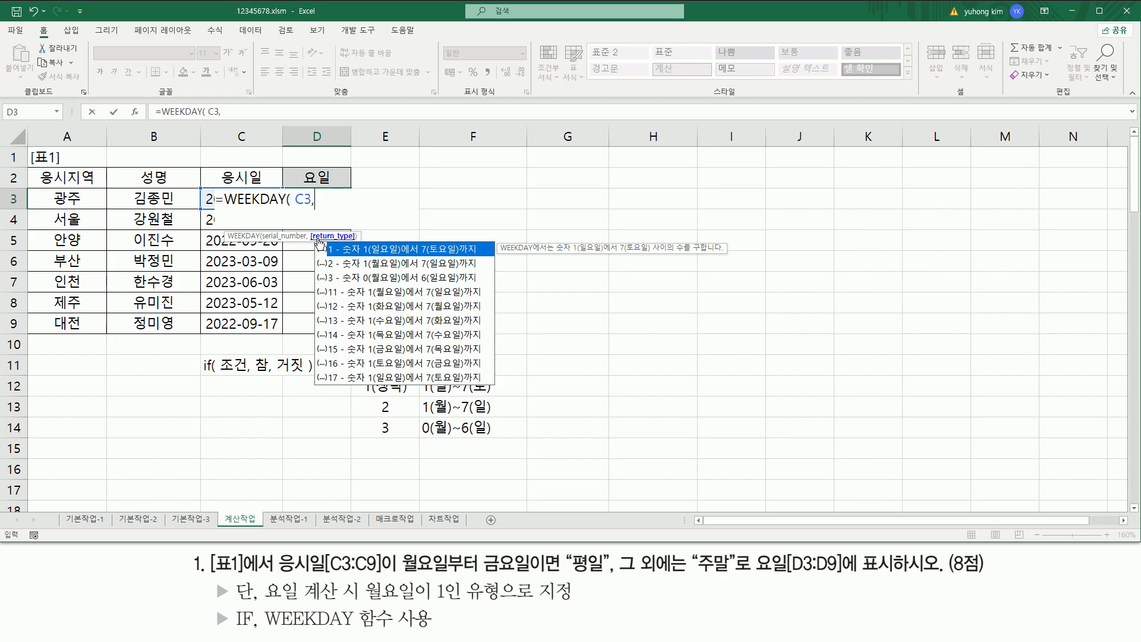
pyautogui.moveTo(314, 239)
pyautogui.mouseDown()
pyautogui.moveTo(328, 291)
pyautogui.moveTo(494, 386)
pyautogui.mouseUp()
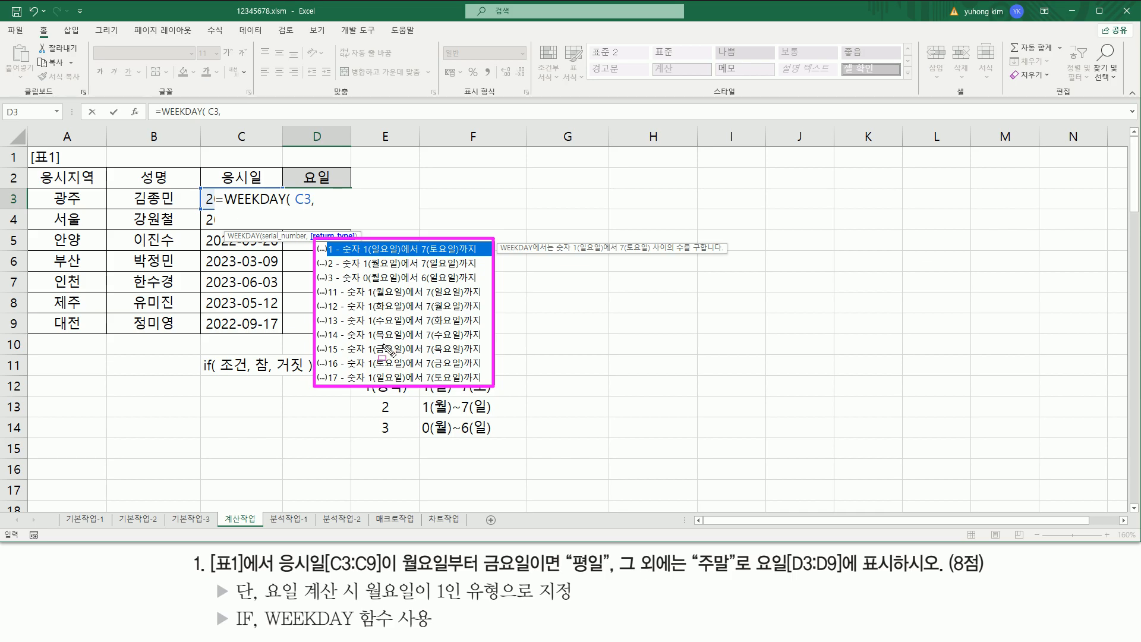
pyautogui.moveTo(513, 377)
pyautogui.mouseDown()
pyautogui.moveTo(519, 407)
pyautogui.moveTo(352, 438)
pyautogui.moveTo(517, 376)
pyautogui.mouseUp()
pyautogui.moveTo(329, 242)
pyautogui.mouseDown()
pyautogui.moveTo(338, 293)
pyautogui.moveTo(419, 300)
pyautogui.moveTo(475, 297)
pyautogui.moveTo(473, 287)
pyautogui.mouseUp()
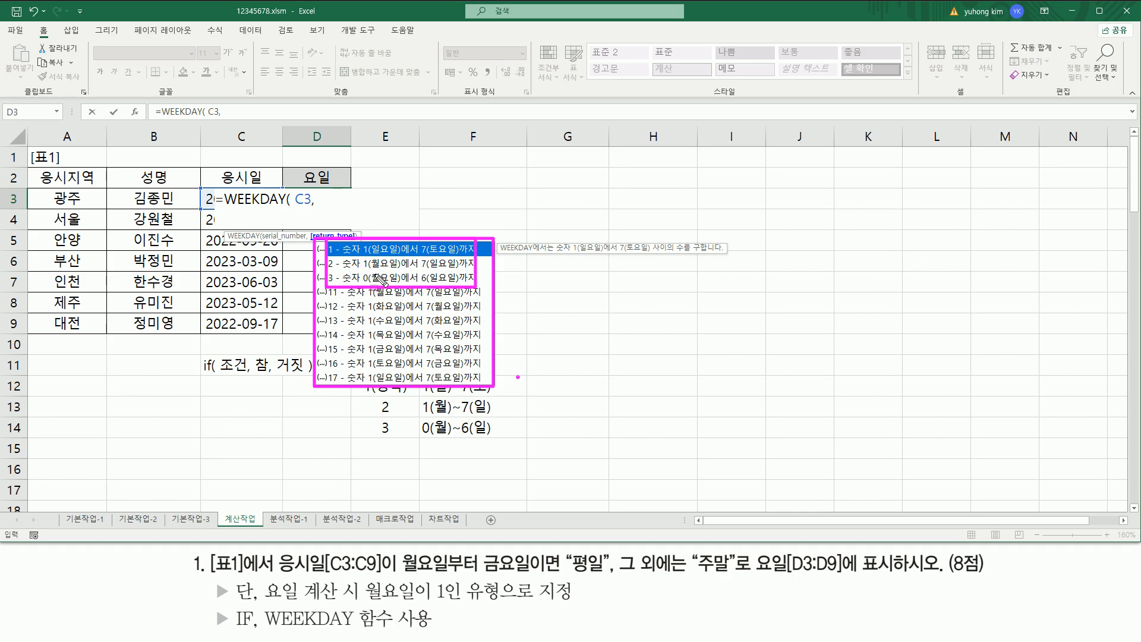
pyautogui.press('Escape')
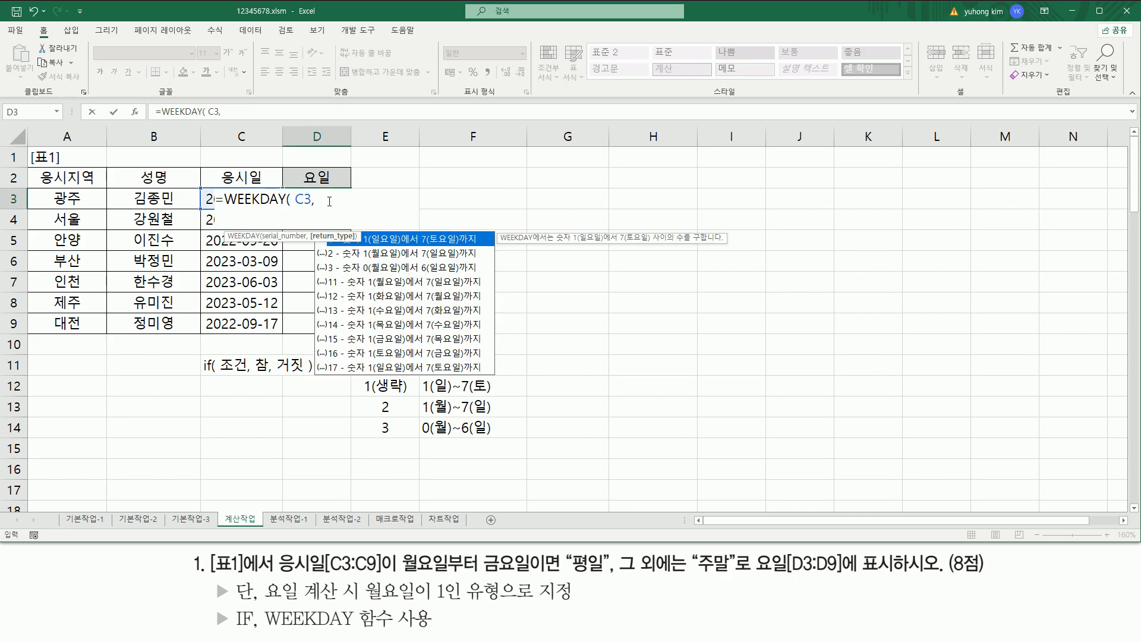
pyautogui.write('2')
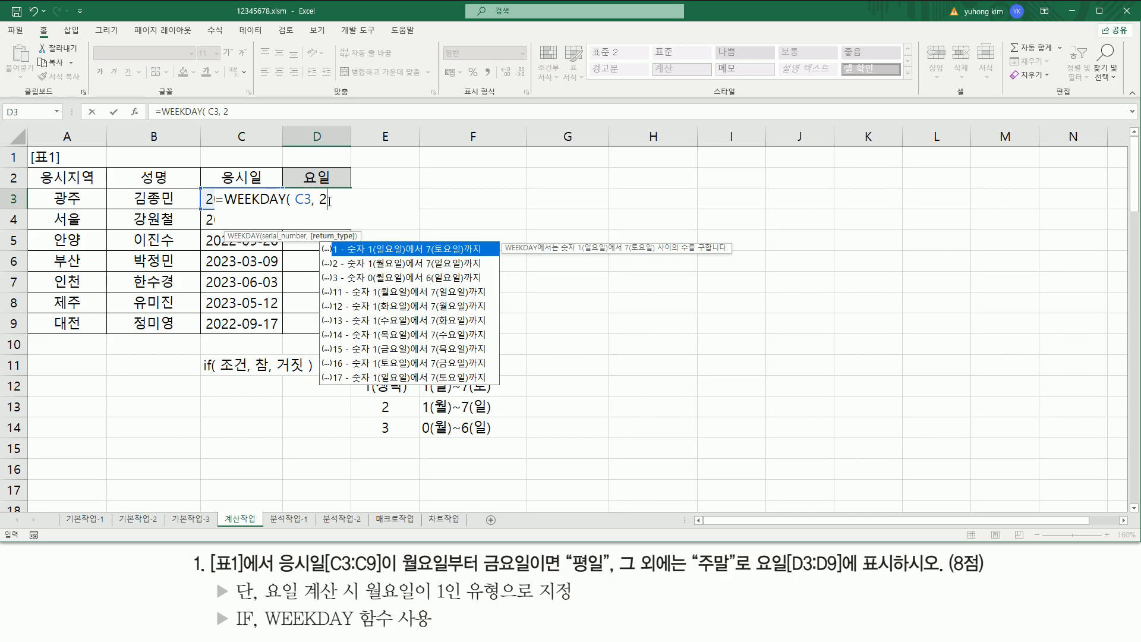
pyautogui.write(' )')
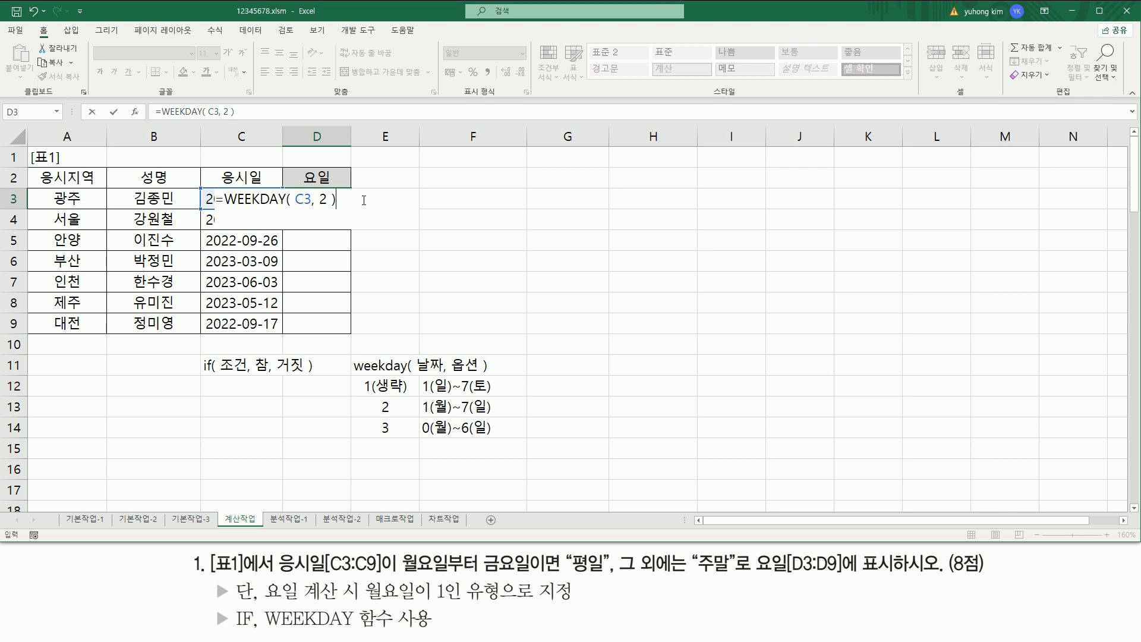
pyautogui.press('Return')
# - Fill the WEEKDAY formula from D3 down to D9
pyautogui.moveTo(205, 206); pyautogui.dragTo(331, 207)
pyautogui.press('Escape')
pyautogui.click(327, 200)
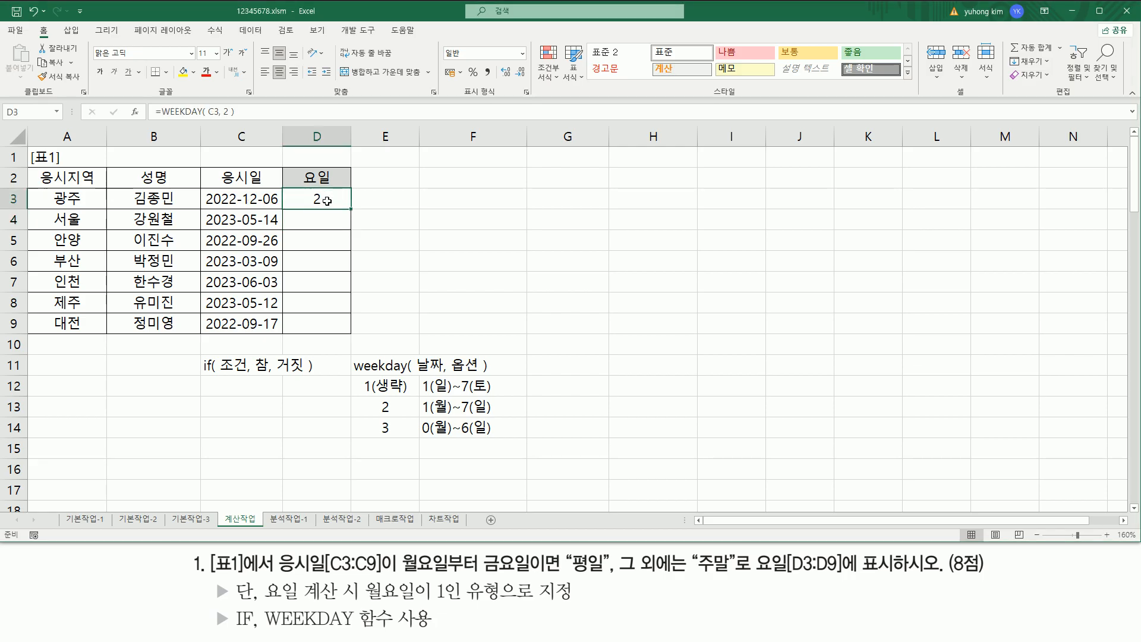
pyautogui.moveTo(352, 210); pyautogui.dragTo(355, 330)
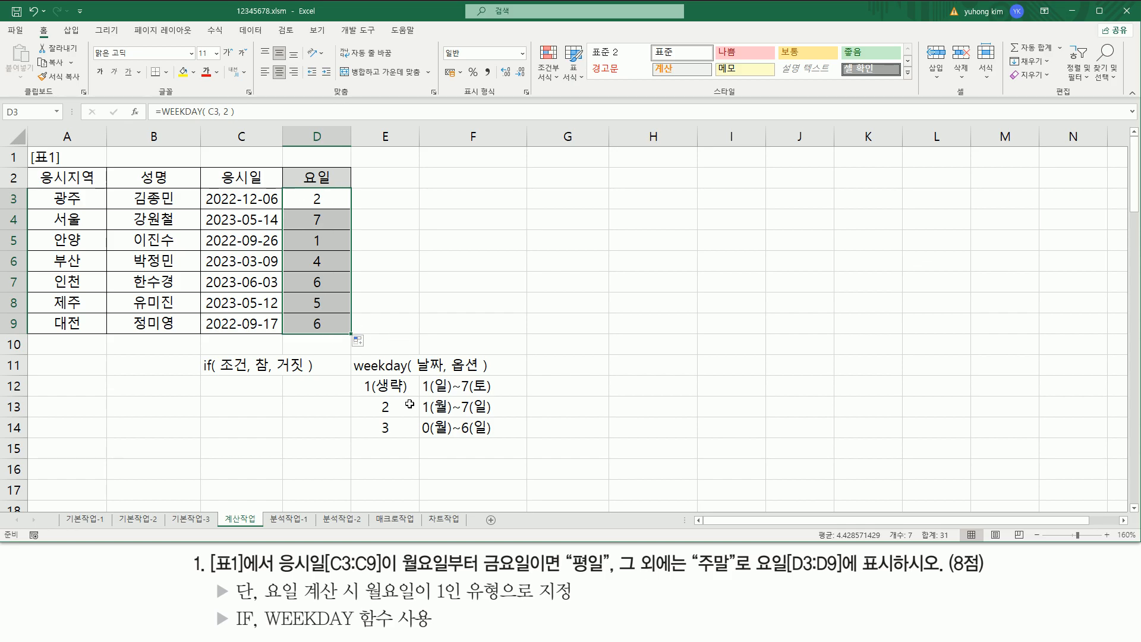
pyautogui.moveTo(376, 407); pyautogui.dragTo(517, 409)
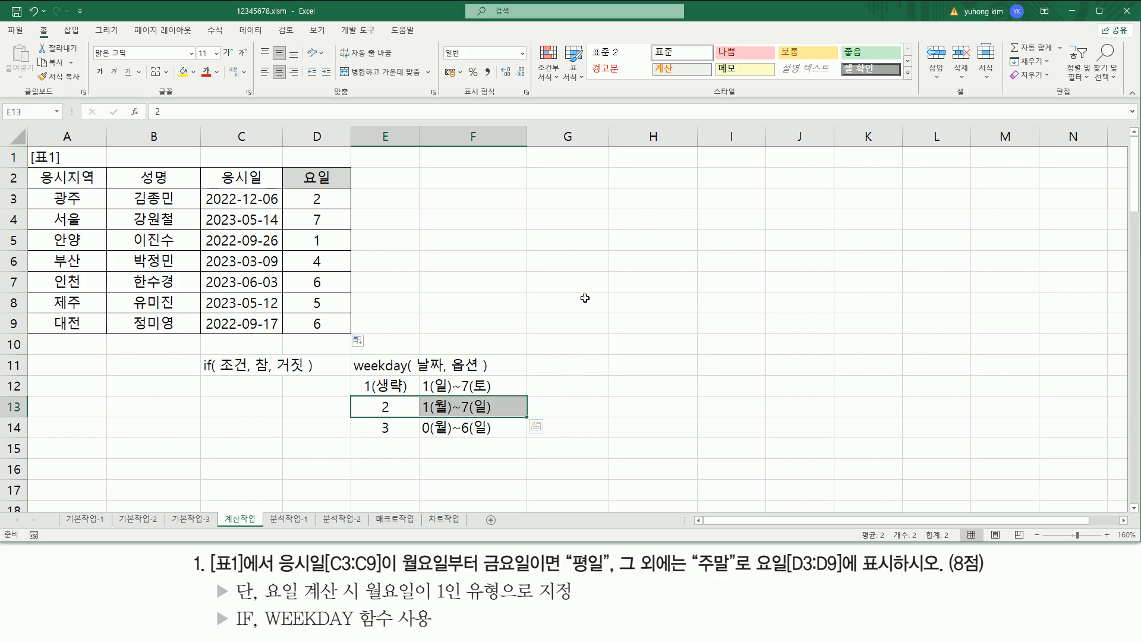
pyautogui.click(648, 282)
pyautogui.write('1')
pyautogui.press('Tab')
pyautogui.write('2')
pyautogui.press('Tab')
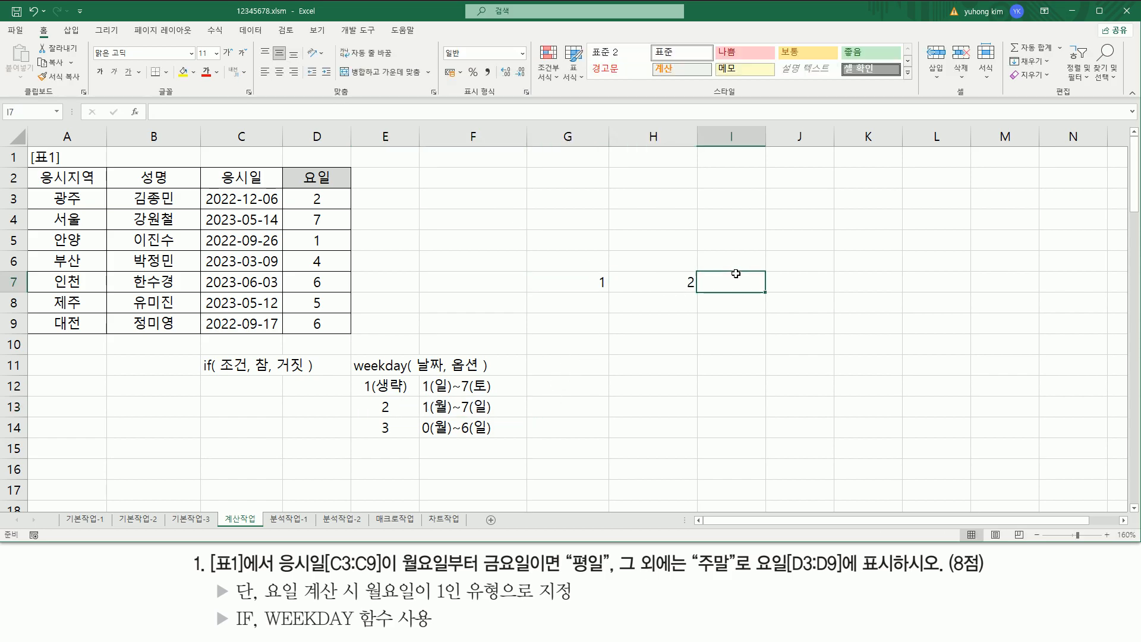
pyautogui.write('3')
pyautogui.press('Escape')
pyautogui.press('Left')
pyautogui.press('Delete')
pyautogui.press('Left')
pyautogui.press('Delete')
# - Enter the weekday numbers 1 to 7 down cells G3 to G9
pyautogui.press('Up')
pyautogui.press('Up')
pyautogui.press('Up')
pyautogui.press('Up')
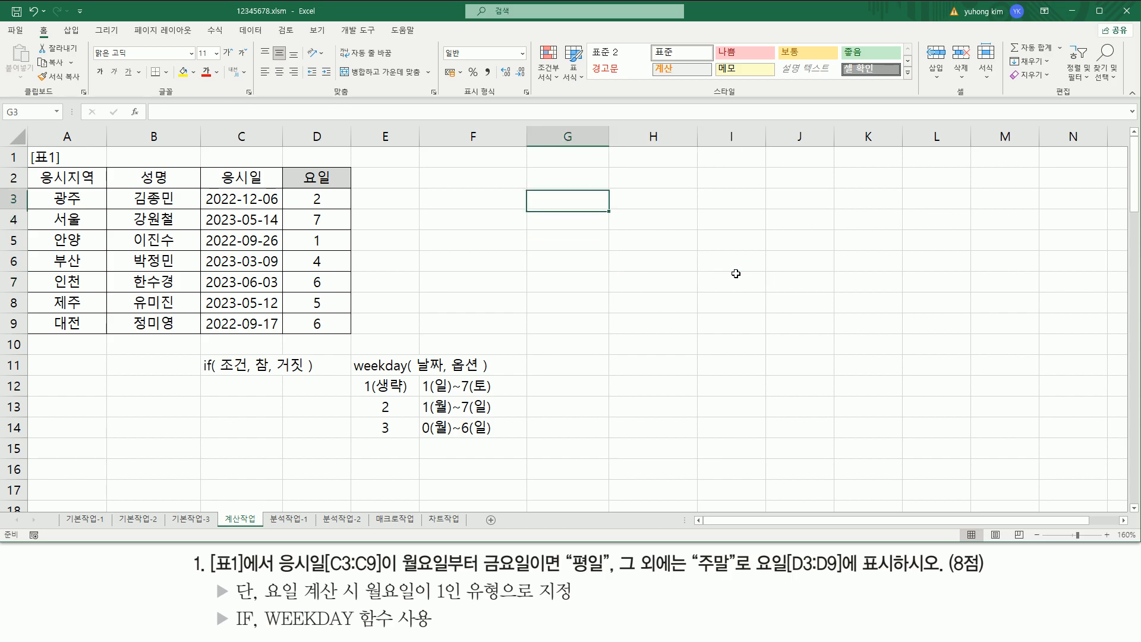
pyautogui.write('1')
pyautogui.press('Return')
pyautogui.write('2')
pyautogui.press('Return')
pyautogui.write('3')
pyautogui.press('Return')
pyautogui.write('4')
pyautogui.press('Return')
pyautogui.write('5')
pyautogui.press('Return')
pyautogui.write('6')
pyautogui.press('Return')
pyautogui.write('7')
pyautogui.press('Return')
# - Enter the weekday names 월, 화, 수, 목, 금, 토 and 일 in H3:H9 beside the numbers
pyautogui.press('Up')
pyautogui.press('Up')
pyautogui.press('Up')
pyautogui.press('Up')
pyautogui.press('Up')
pyautogui.press('Up')
pyautogui.press('Up')
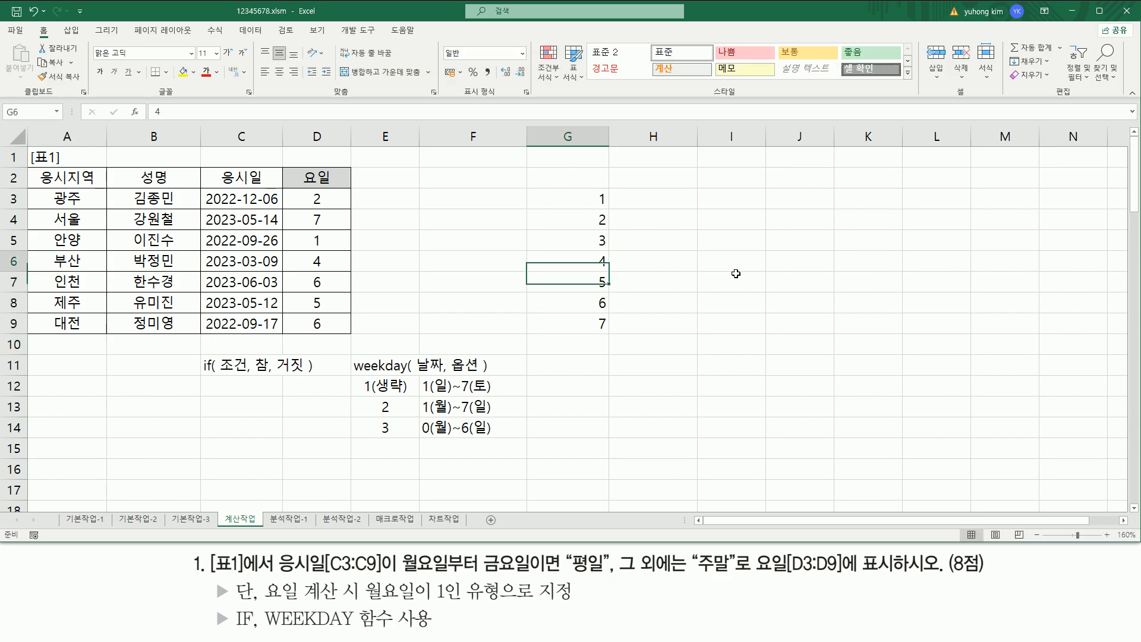
pyautogui.press('Right')
pyautogui.write('dnj')
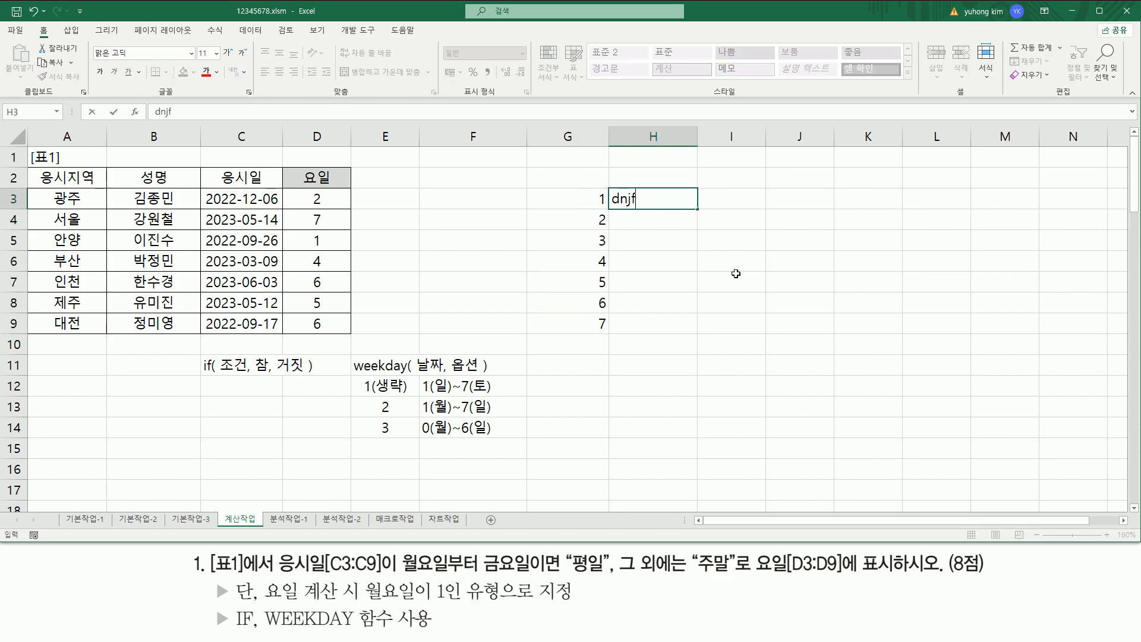
pyautogui.write('월')
pyautogui.press('Return')
pyautogui.write('화')
pyautogui.press('Return')
pyautogui.write('수')
pyautogui.press('Return')
pyautogui.write('목')
pyautogui.press('Return')
pyautogui.write('금ㅇ')
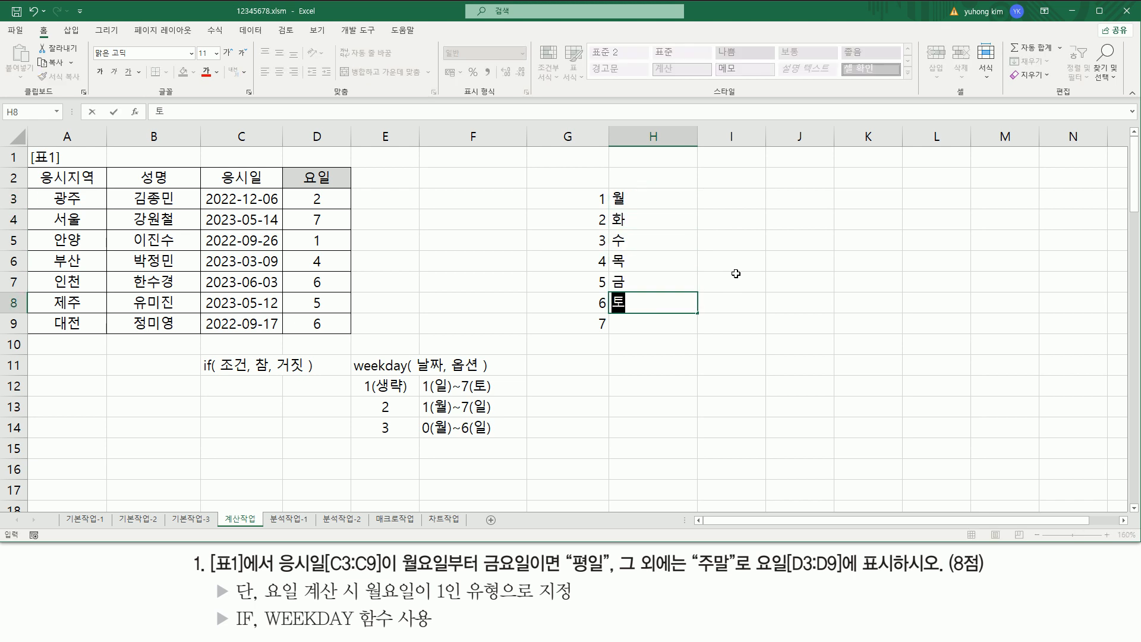
pyautogui.press('Return')
pyautogui.write('일')
pyautogui.press('Return')
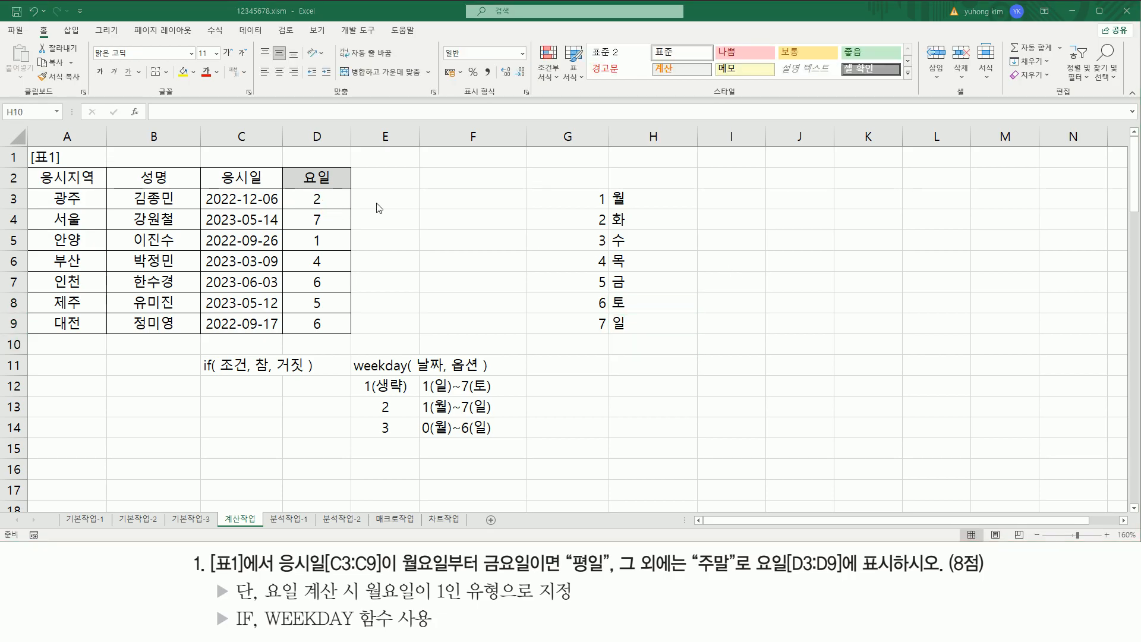
# - Enter the weekday name 화 in E3 beside the first WEEKDAY result
pyautogui.click(410, 201)
pyautogui.write('화')
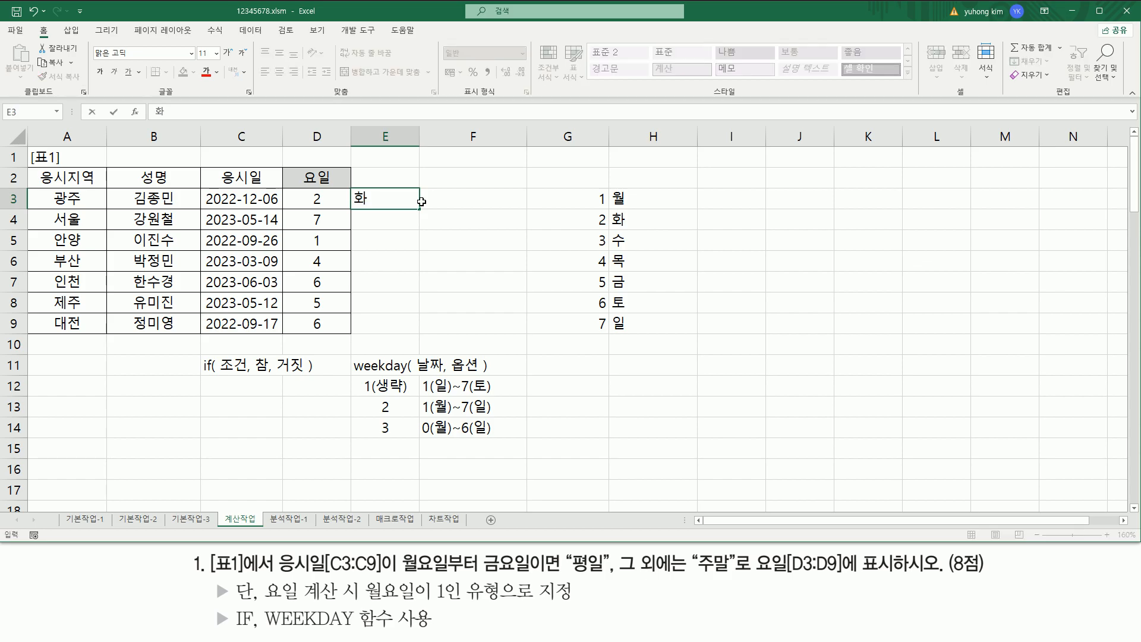
pyautogui.press('Return')
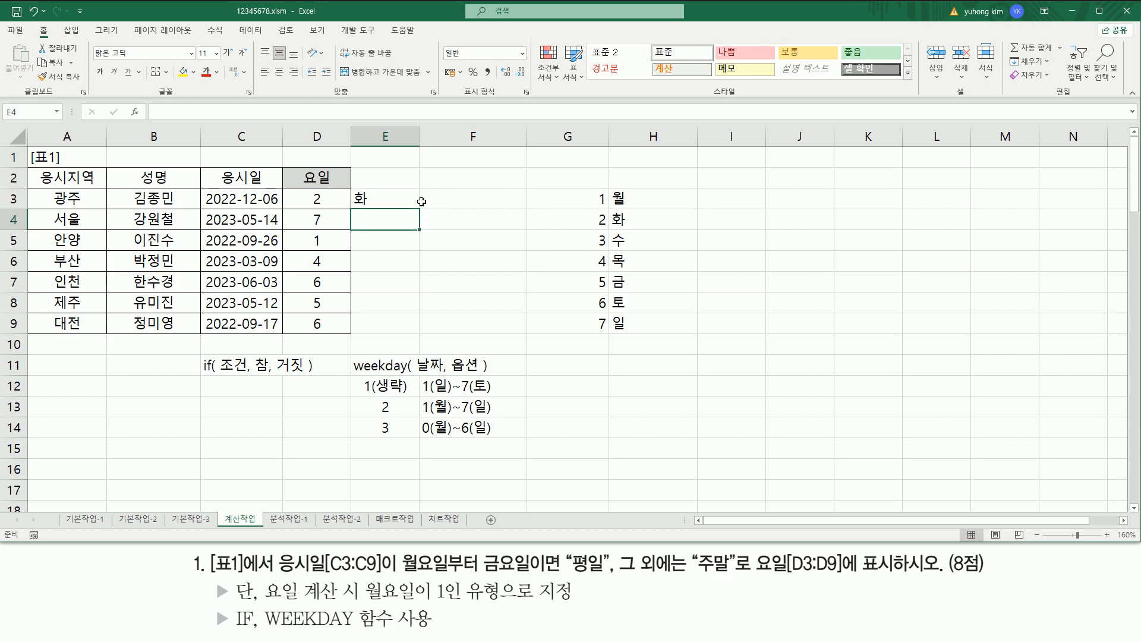
# - Discard the entry started in E4 and clear the weekday name from E3
pyautogui.write('일')
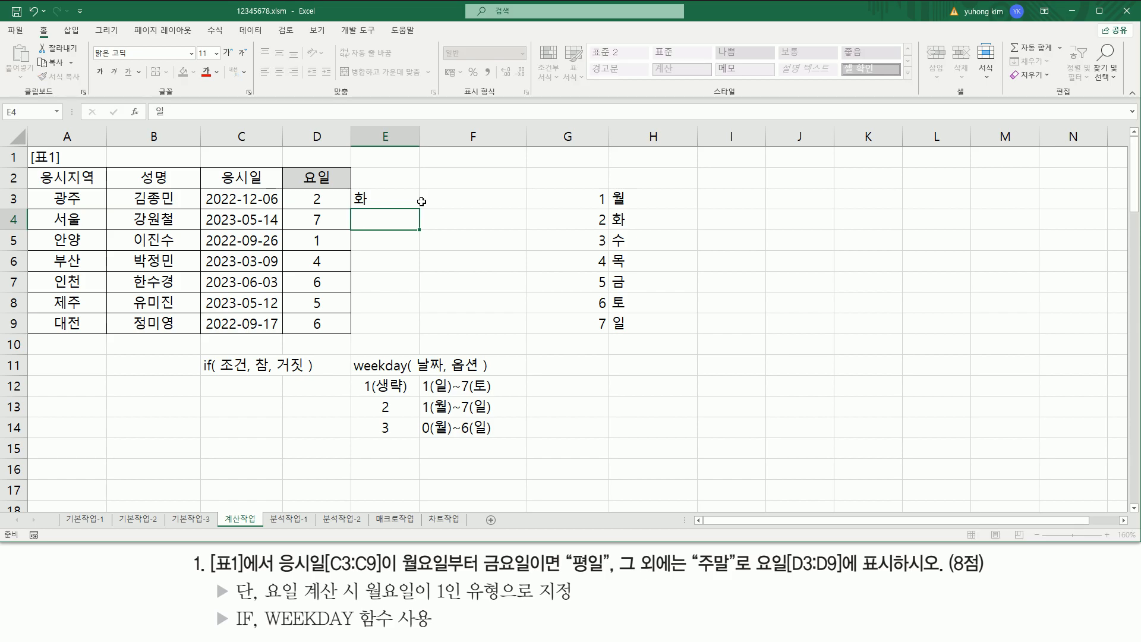
pyautogui.press('Escape')
pyautogui.press('Up')
pyautogui.press('Delete')
# - Enter the weekday names 화, 일, 월, 목, 토, 금 and 토 down F3:F9, matching the WEEKDAY results in column D
pyautogui.press('Right')
pyautogui.press('Right')
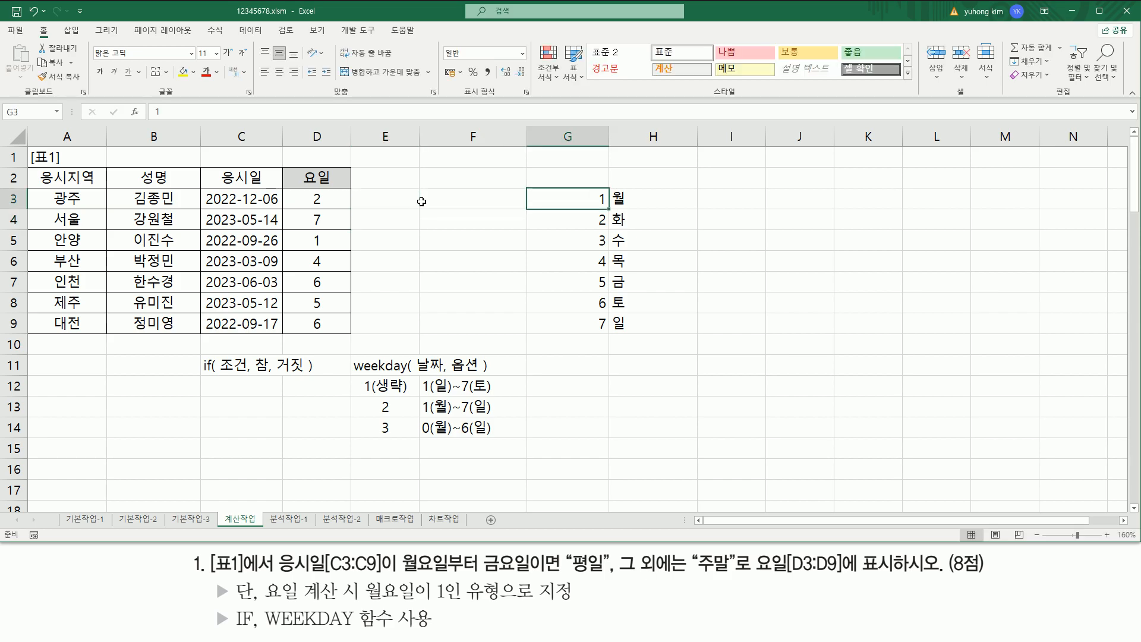
pyautogui.press('Left')
pyautogui.press('Left')
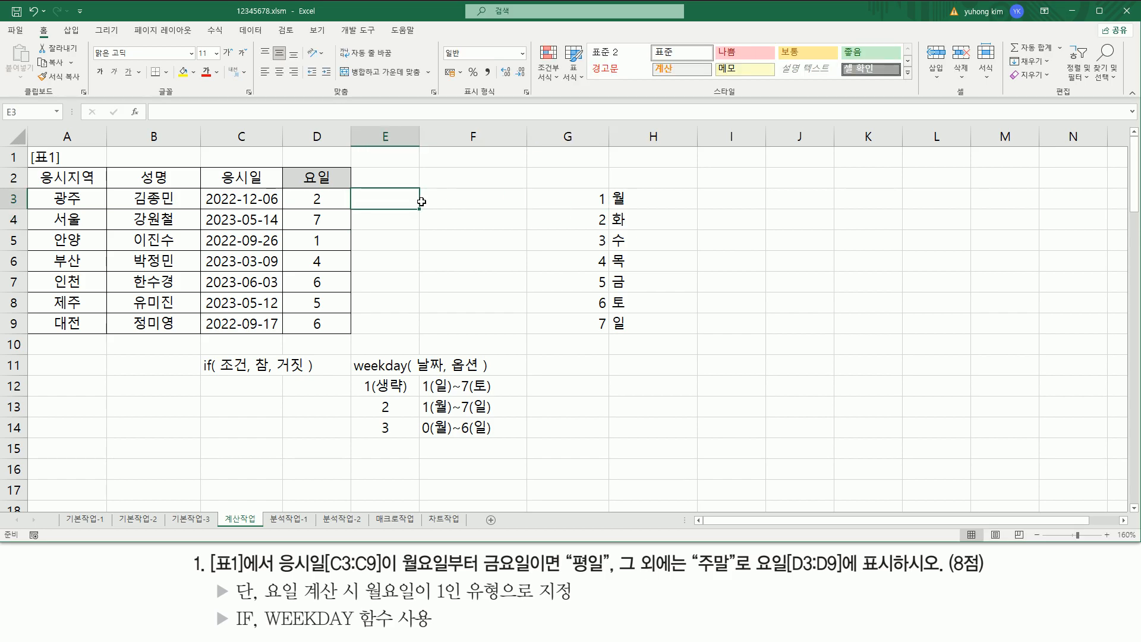
pyautogui.press('Right')
pyautogui.press('Right')
pyautogui.press('Left')
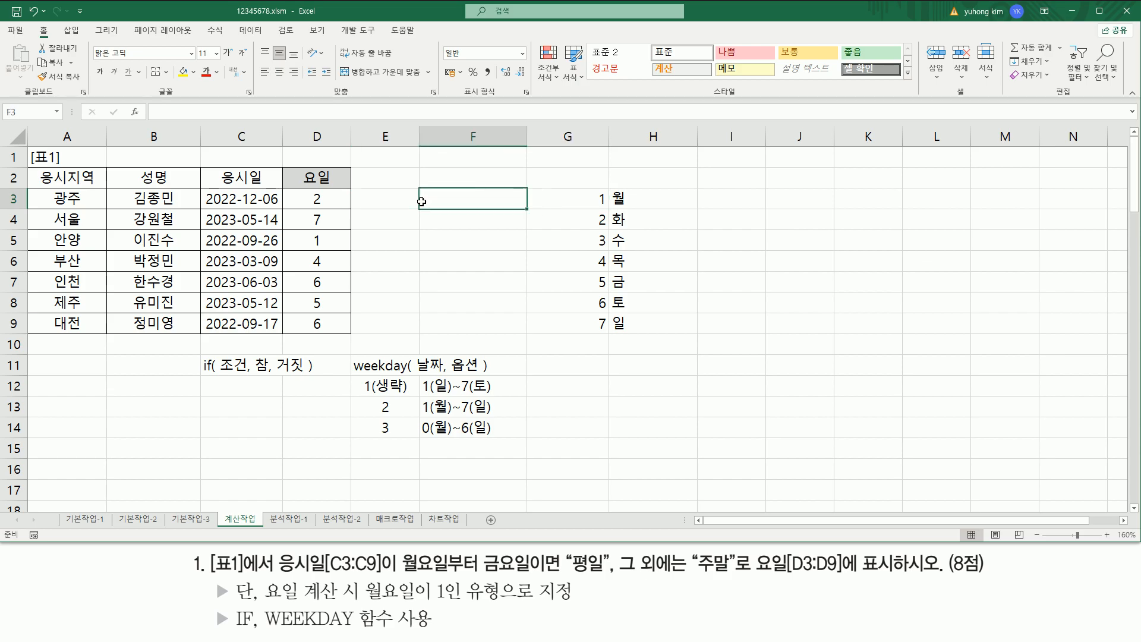
pyautogui.write('화')
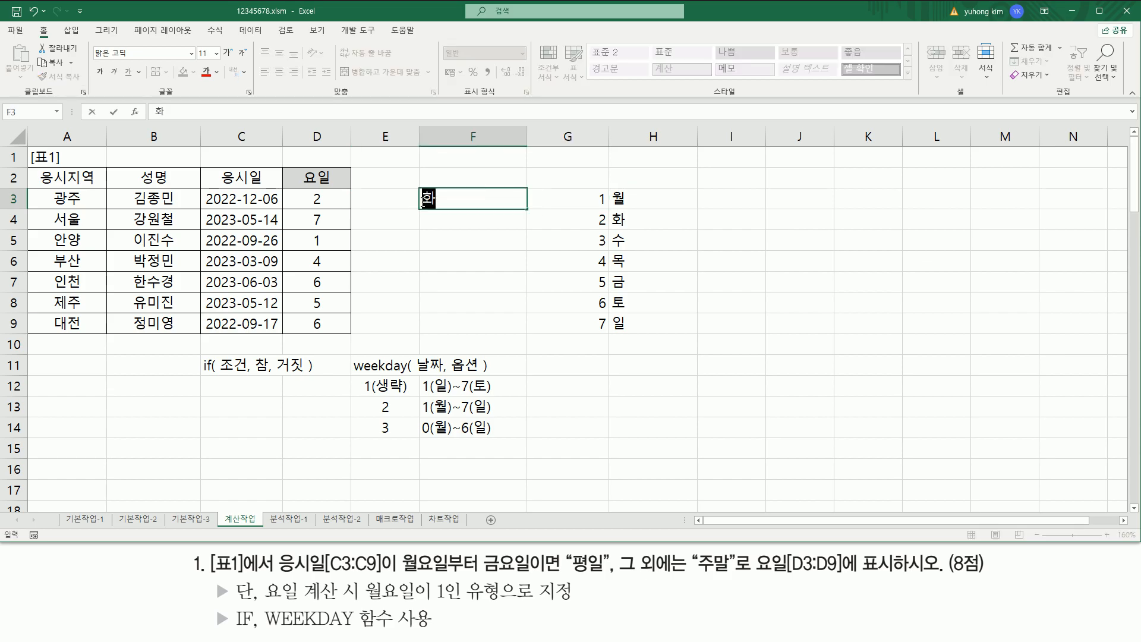
pyautogui.press('Return')
pyautogui.write('일')
pyautogui.press('Return')
pyautogui.write('월')
pyautogui.press('Return')
pyautogui.write('ㅁ')
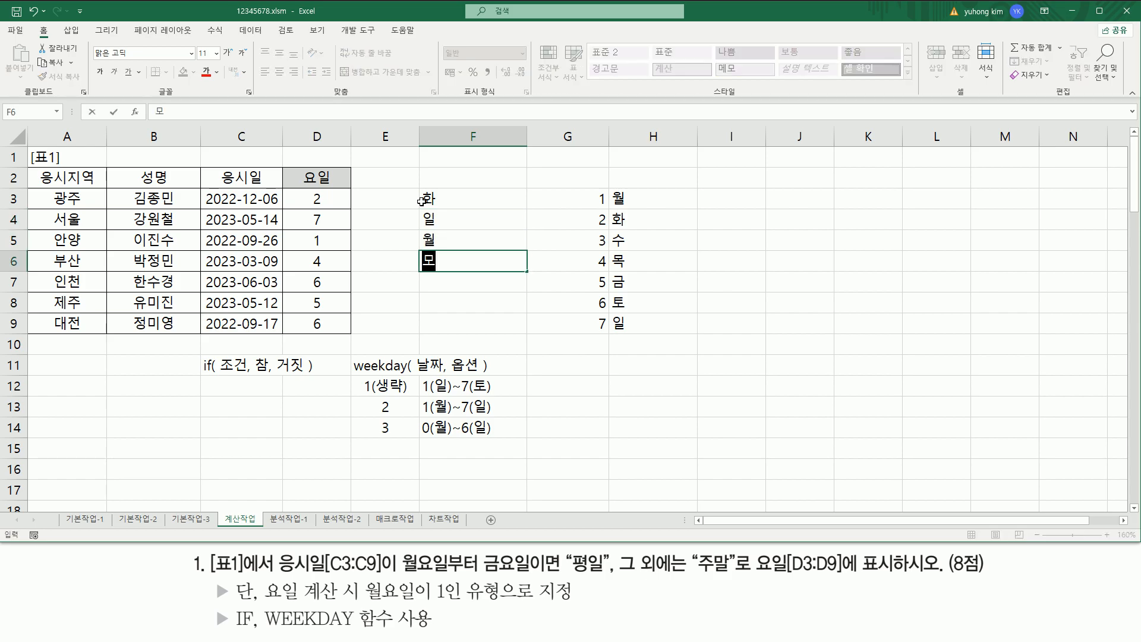
pyautogui.write('목')
pyautogui.press('Return')
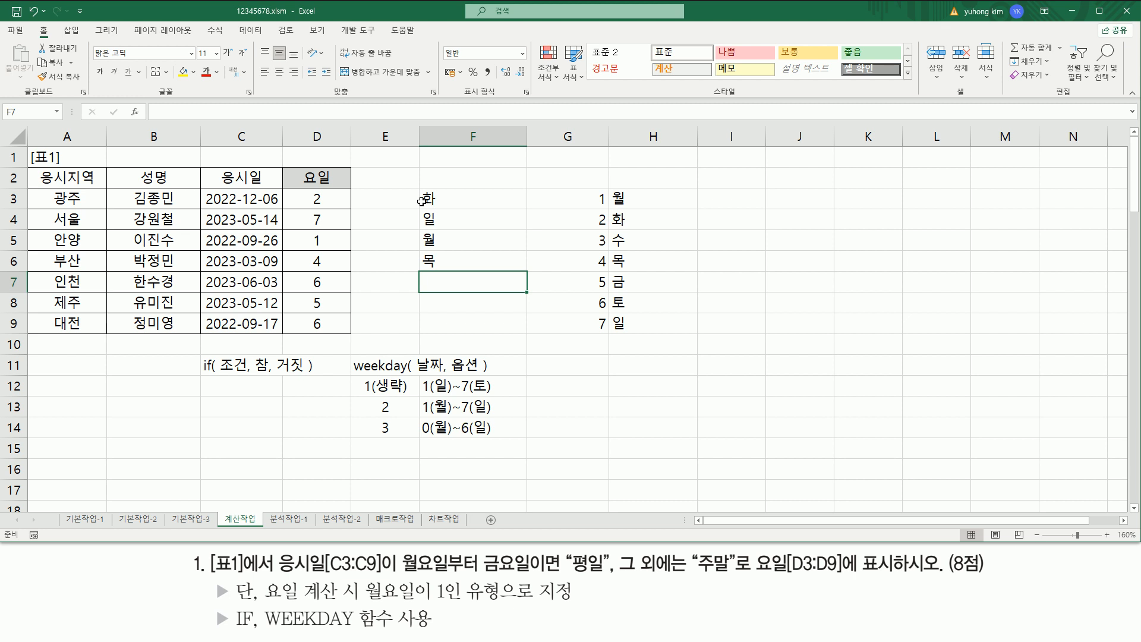
pyautogui.write('토')
pyautogui.press('Return')
pyautogui.write('금')
pyautogui.press('Return')
pyautogui.write('토')
pyautogui.press('Return')
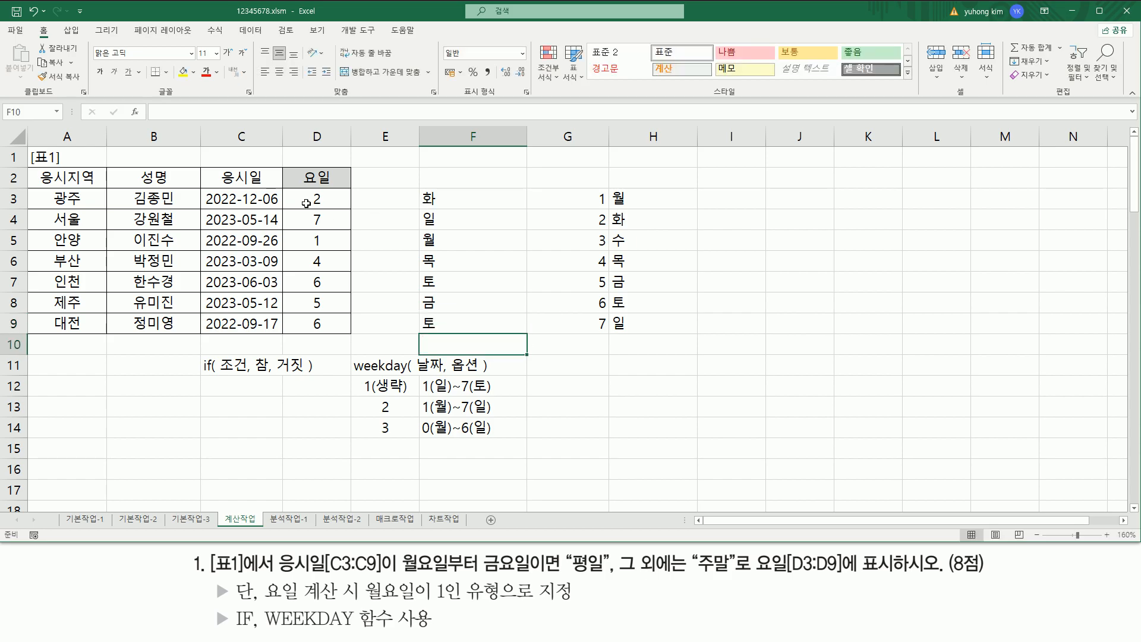
pyautogui.moveTo(307, 189); pyautogui.dragTo(330, 335)
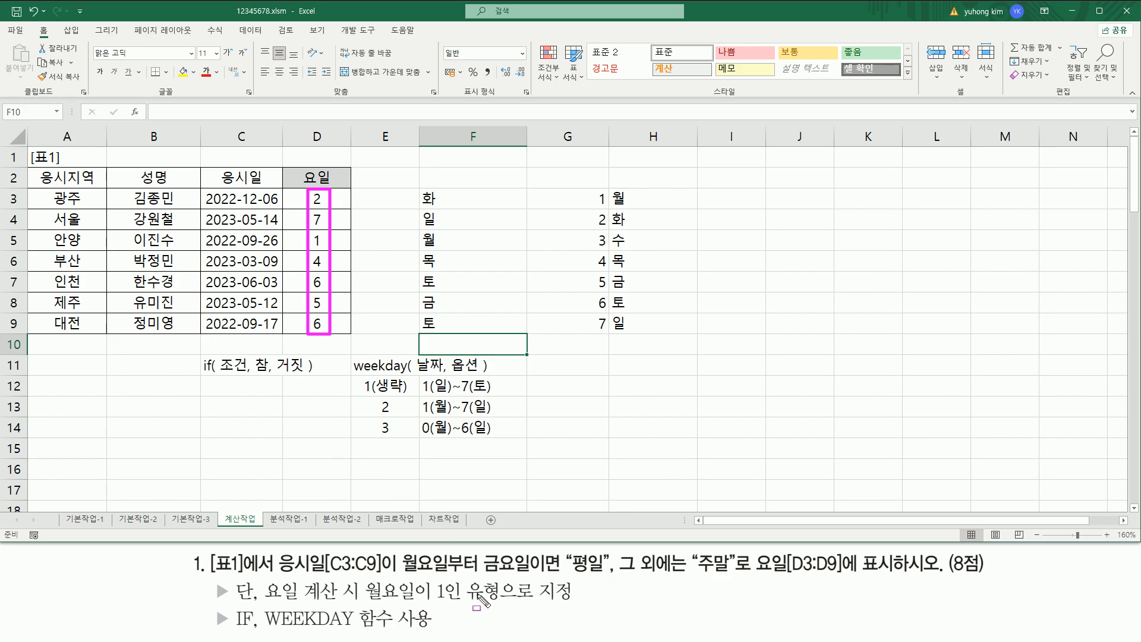
pyautogui.moveTo(392, 575); pyautogui.dragTo(737, 578)
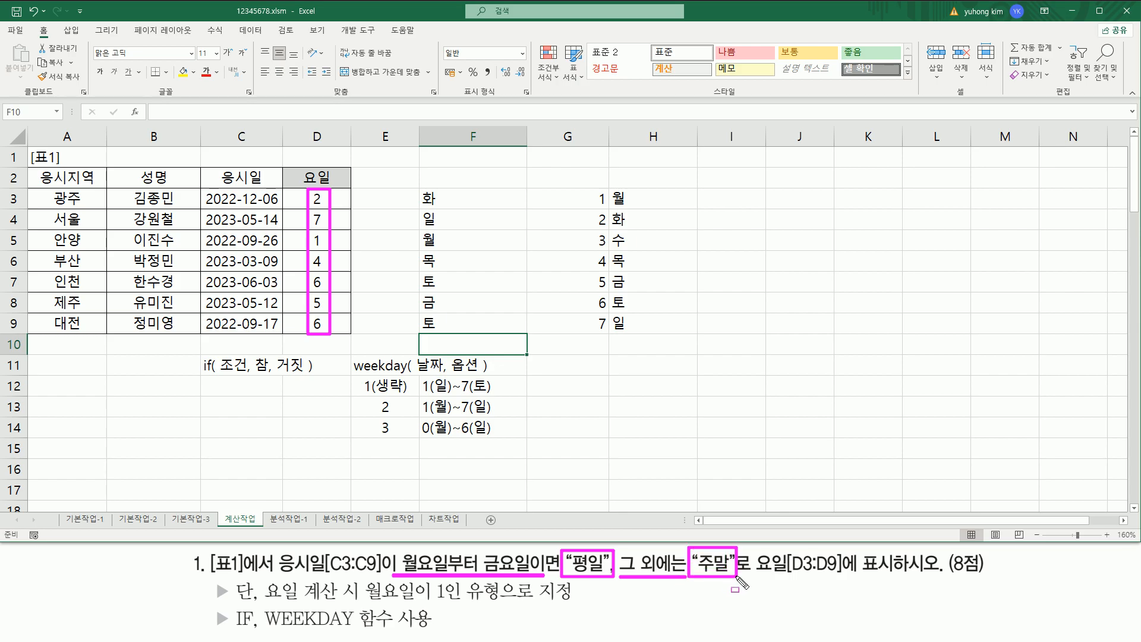
pyautogui.moveTo(194, 375); pyautogui.dragTo(314, 376)
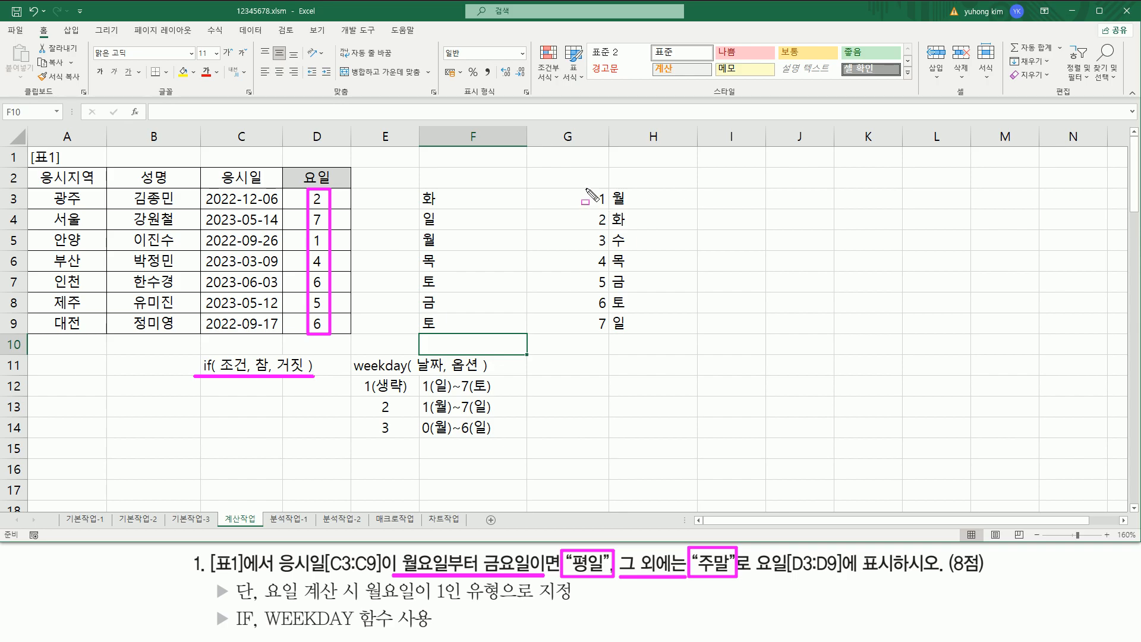
pyautogui.moveTo(586, 189)
pyautogui.mouseDown()
pyautogui.moveTo(588, 292)
pyautogui.moveTo(634, 291)
pyautogui.mouseUp()
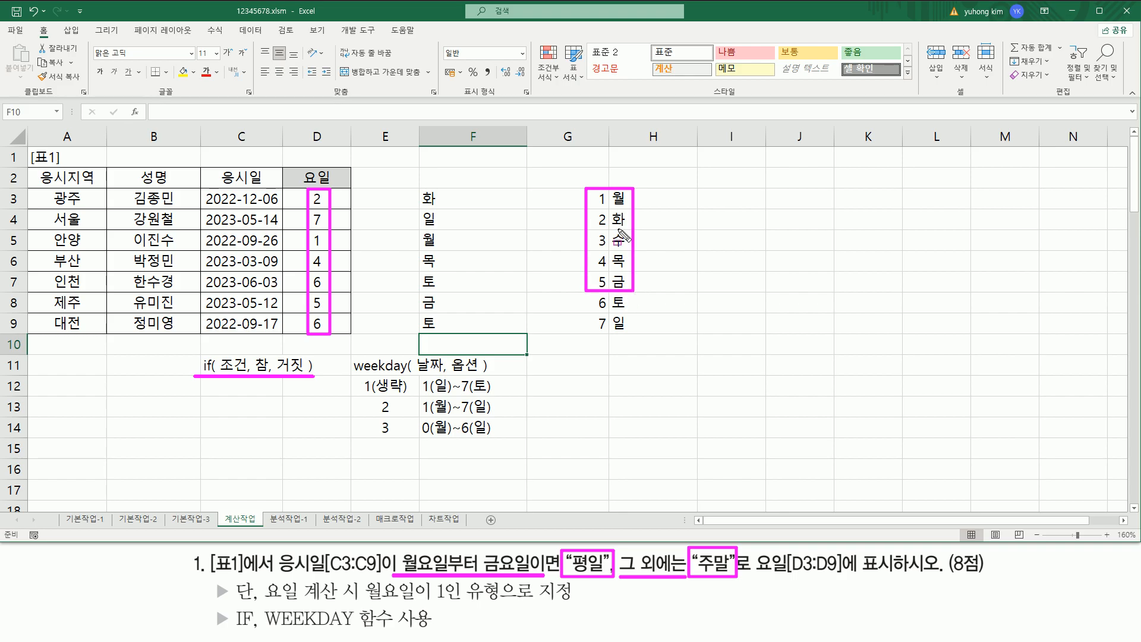
pyautogui.moveTo(591, 296)
pyautogui.mouseDown()
pyautogui.moveTo(607, 334)
pyautogui.moveTo(634, 334)
pyautogui.mouseUp()
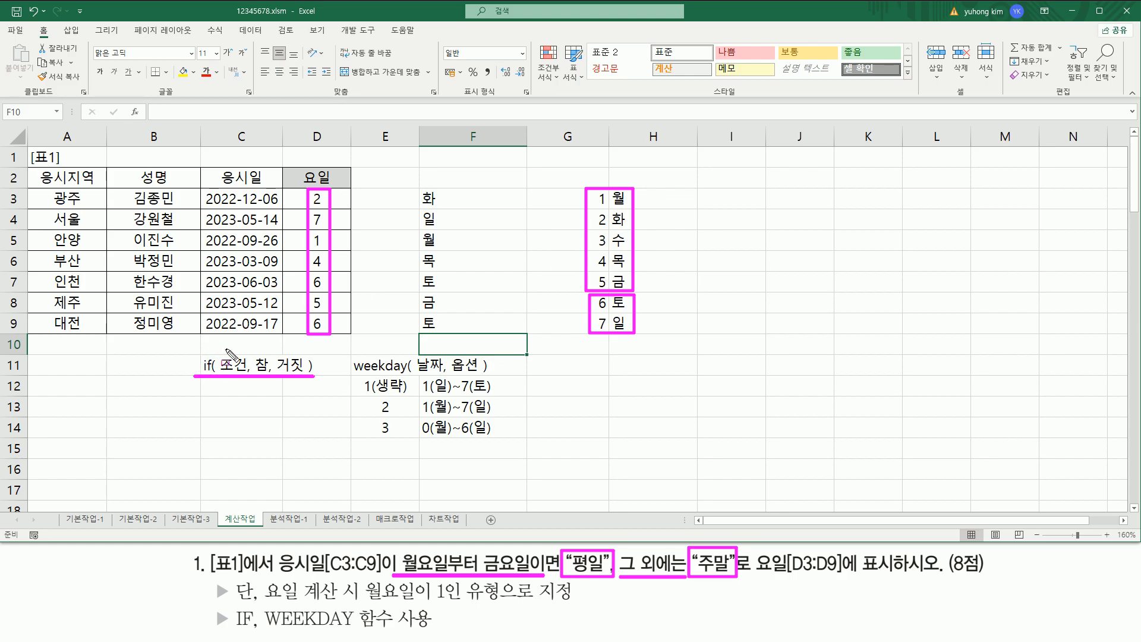
pyautogui.press('Escape')
# - Rework the D3 formula into an IF function with the condition WEEKDAY( C3, 2 ) <=5
pyautogui.doubleClick(317, 199)
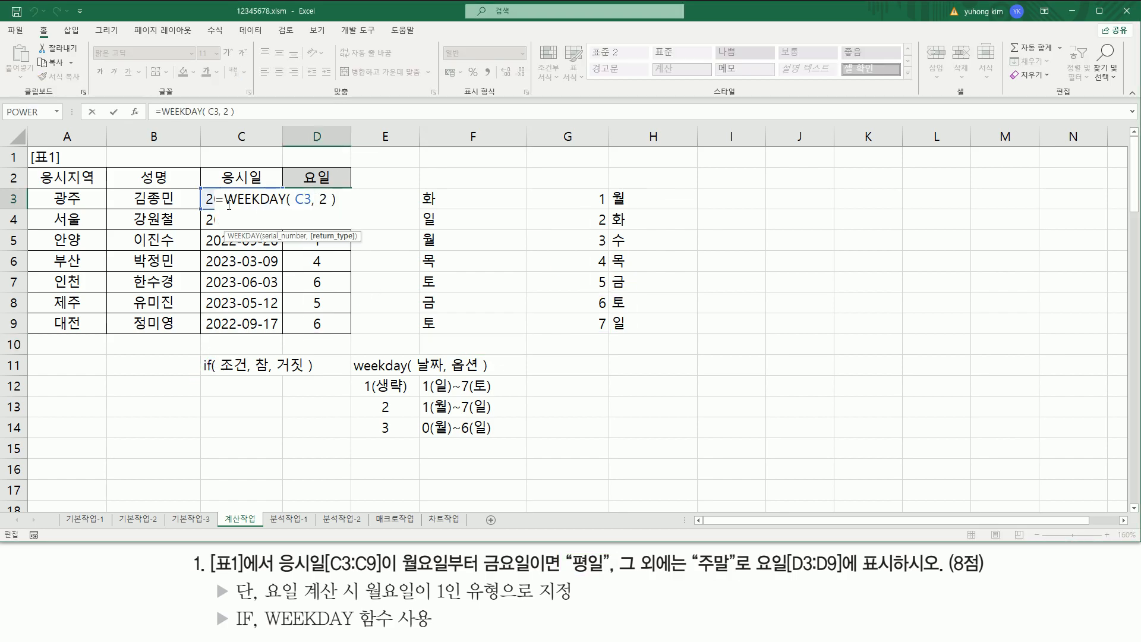
pyautogui.moveTo(225, 200); pyautogui.dragTo(345, 199)
pyautogui.hotkey('ctrl', 'c')
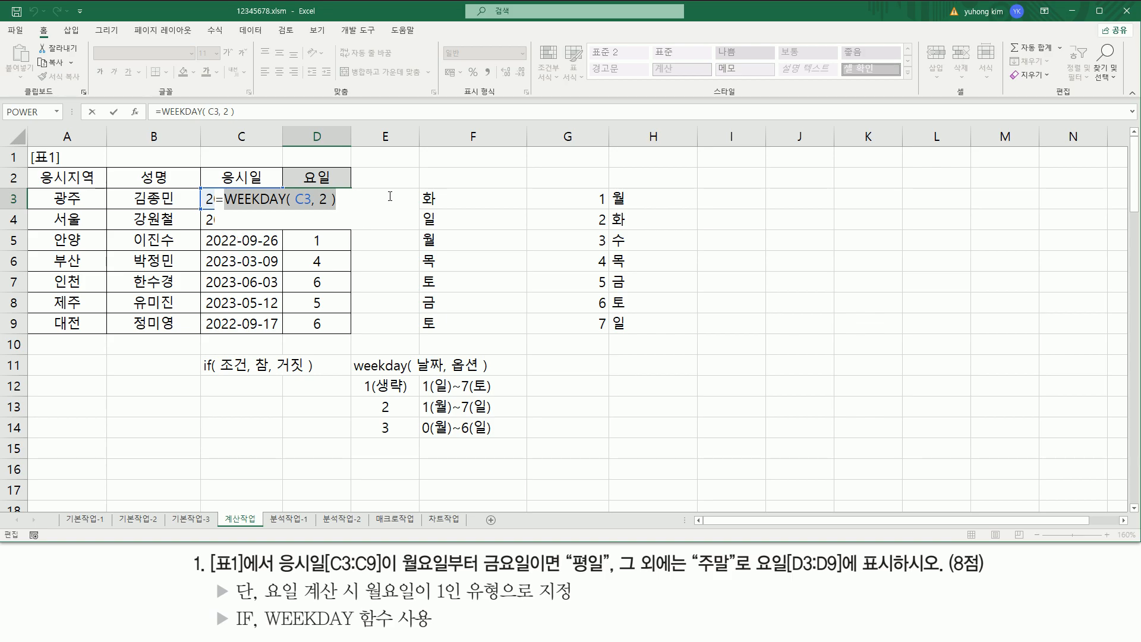
pyautogui.press('BackSpace')
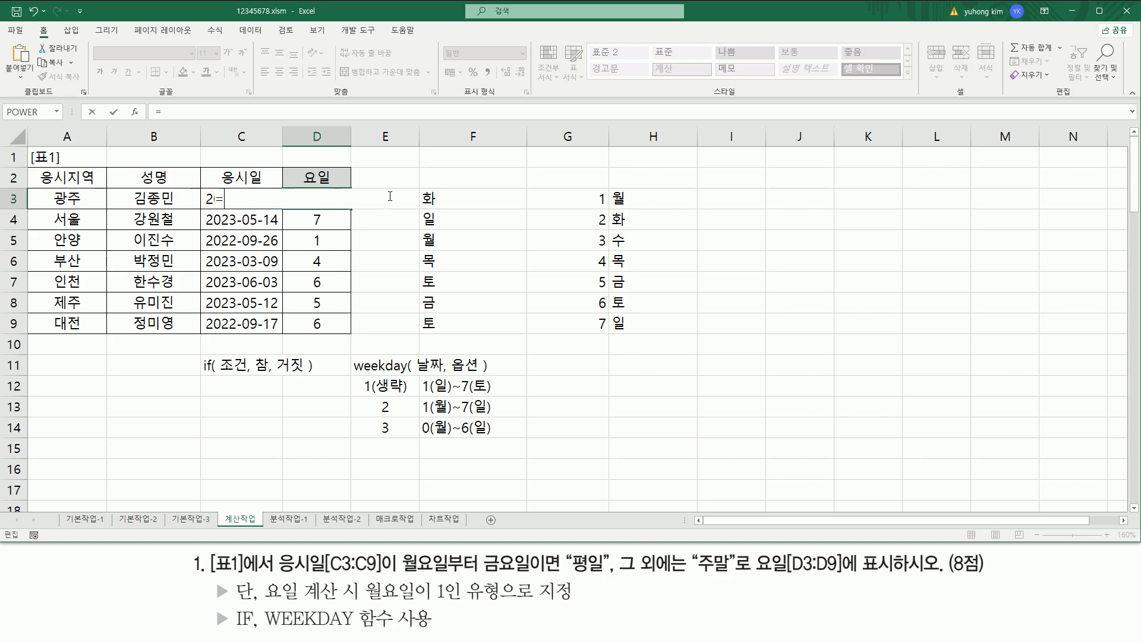
pyautogui.write('if')
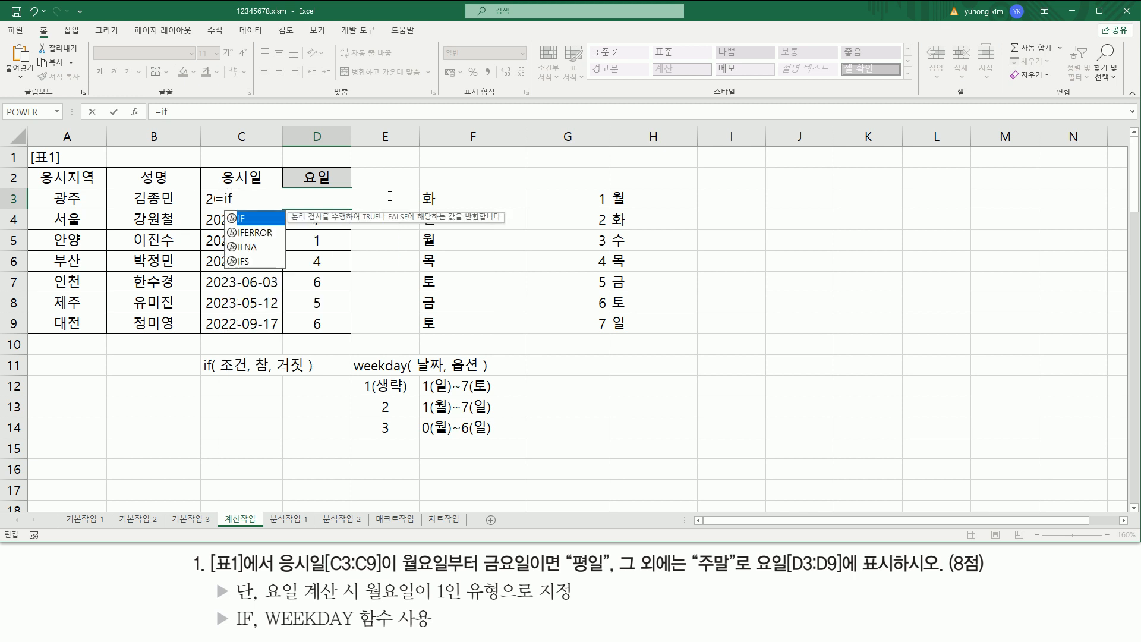
pyautogui.write('(')
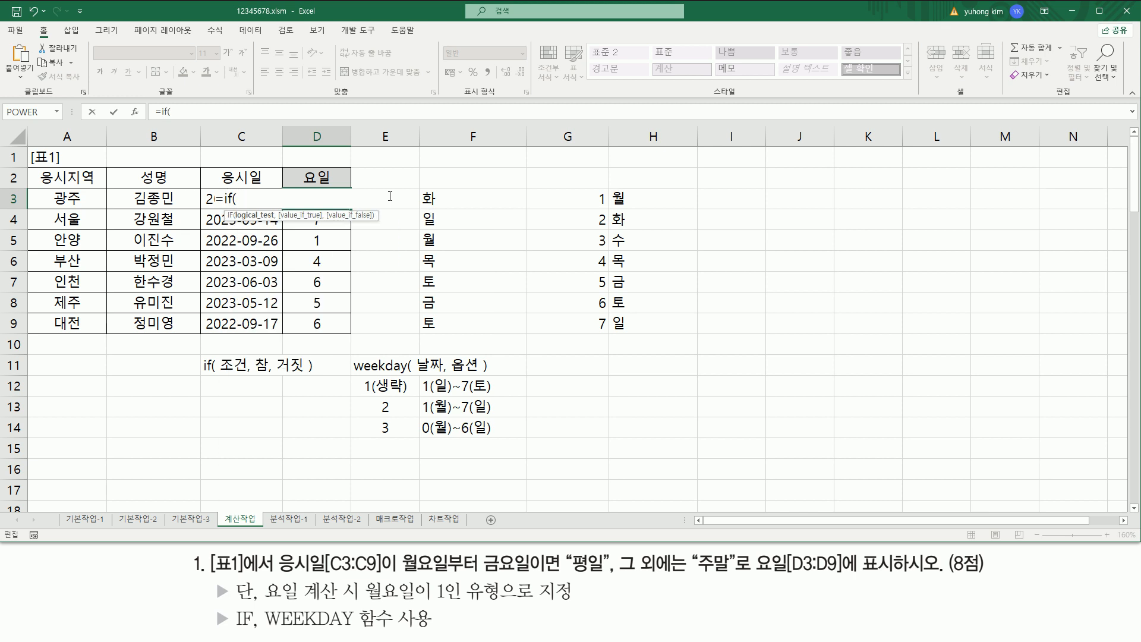
pyautogui.hotkey('ctrl', 'v')
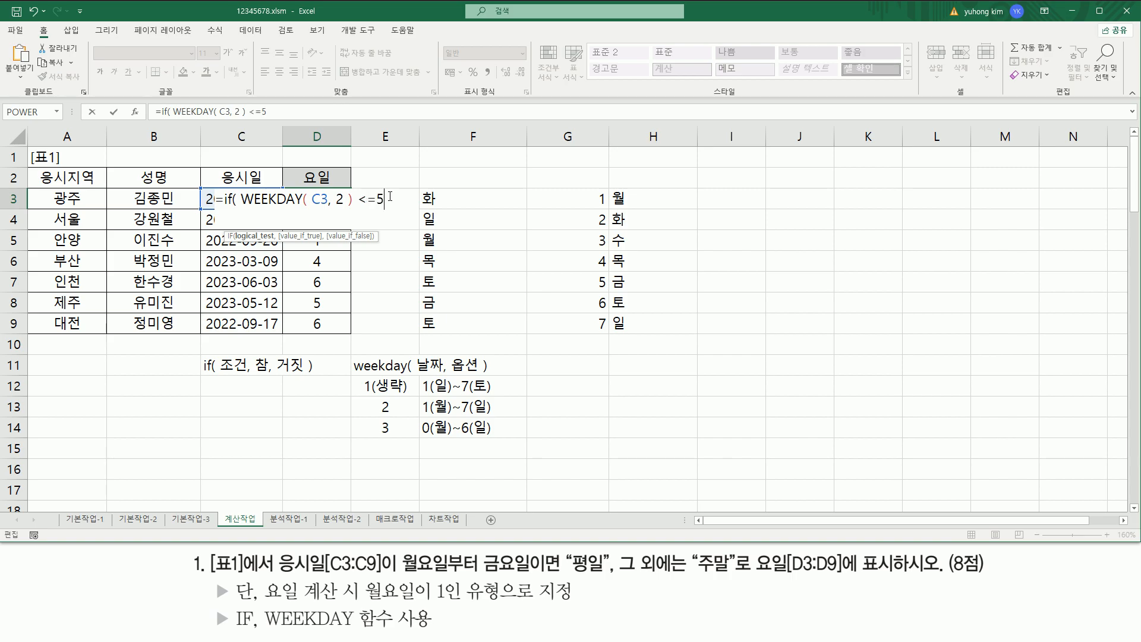
pyautogui.moveTo(594, 188); pyautogui.dragTo(610, 272)
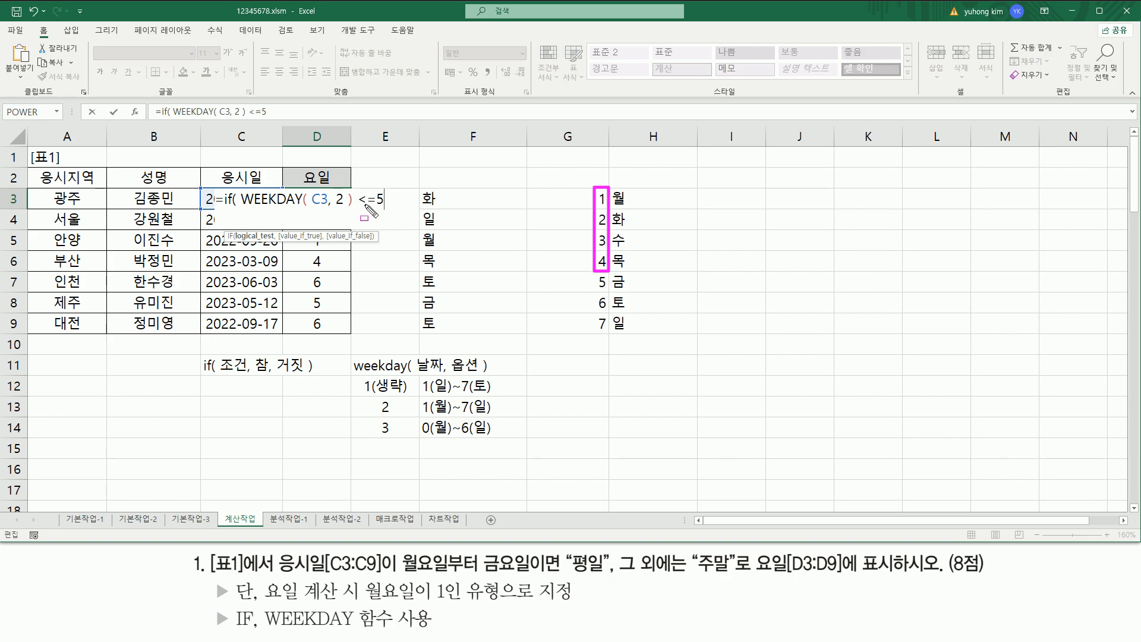
pyautogui.moveTo(354, 206); pyautogui.dragTo(374, 205)
pyautogui.moveTo(595, 272)
pyautogui.mouseDown()
pyautogui.moveTo(608, 290)
pyautogui.moveTo(607, 271)
pyautogui.mouseUp()
pyautogui.moveTo(241, 210)
pyautogui.mouseDown()
pyautogui.moveTo(241, 192)
pyautogui.moveTo(263, 184)
pyautogui.moveTo(353, 212)
pyautogui.mouseUp()
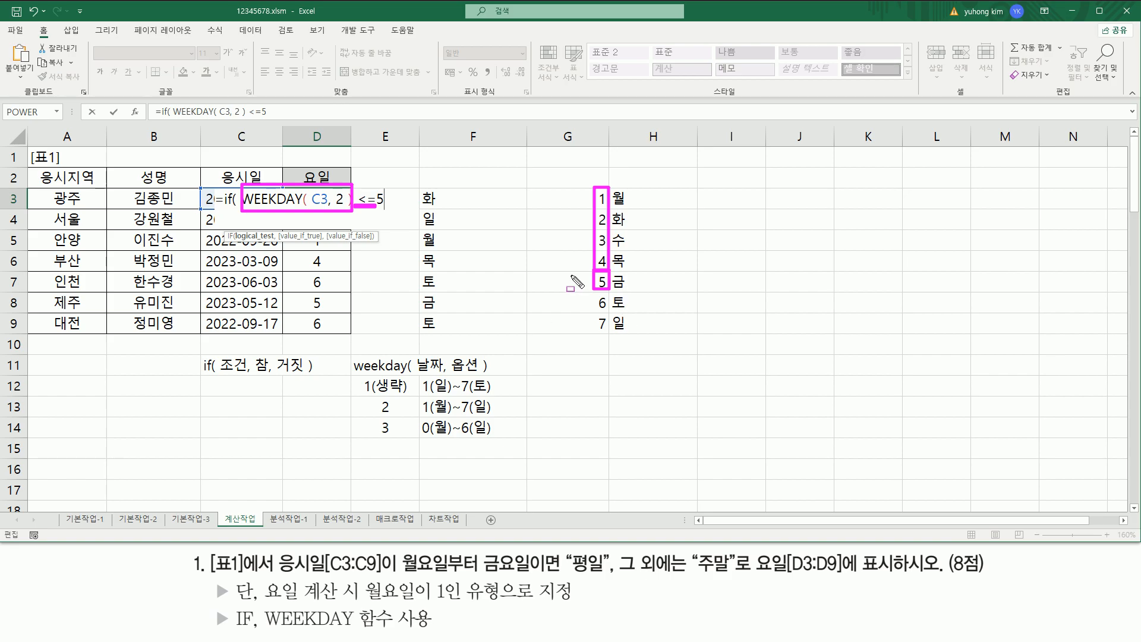
pyautogui.press('Escape')
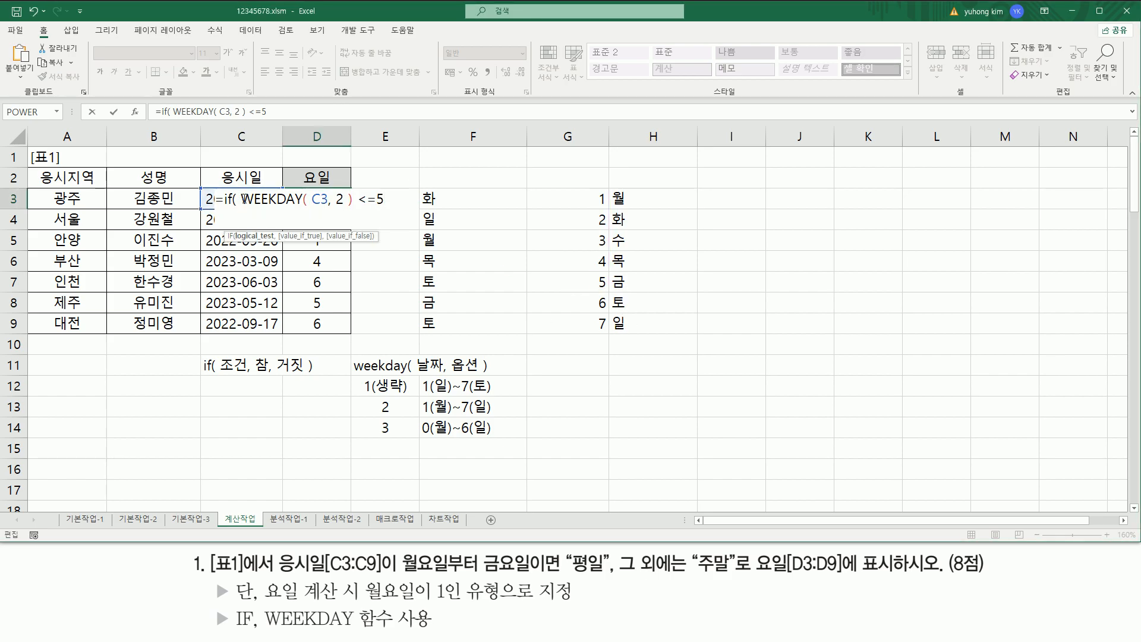
# - Complete the IF formula in D3 with "평일" as the true value and "주말" as the false value
pyautogui.moveTo(244, 198); pyautogui.dragTo(411, 200)
pyautogui.click(399, 199)
pyautogui.write(',')
pyautogui.press('BackSpace')
pyautogui.write('"평일')
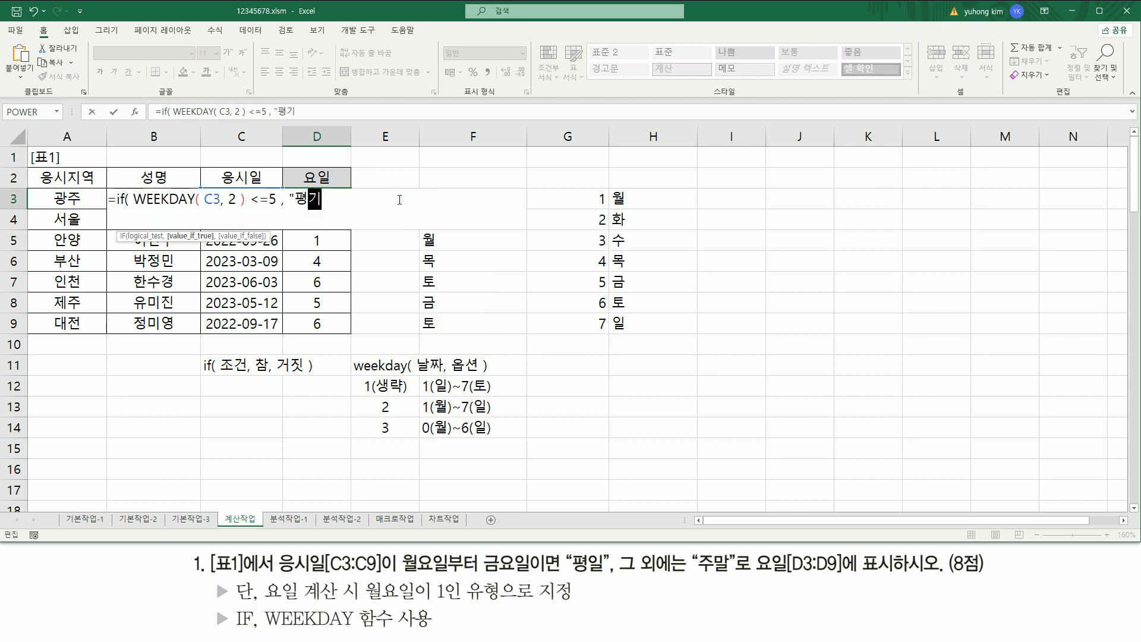
pyautogui.write('", "주')
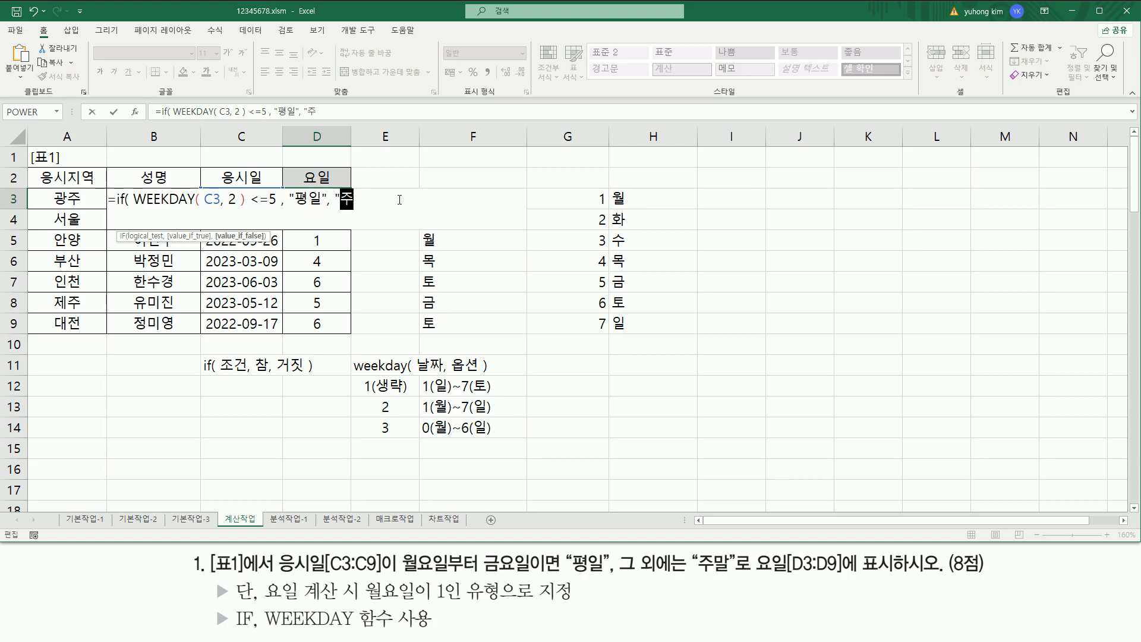
pyautogui.write('말" )')
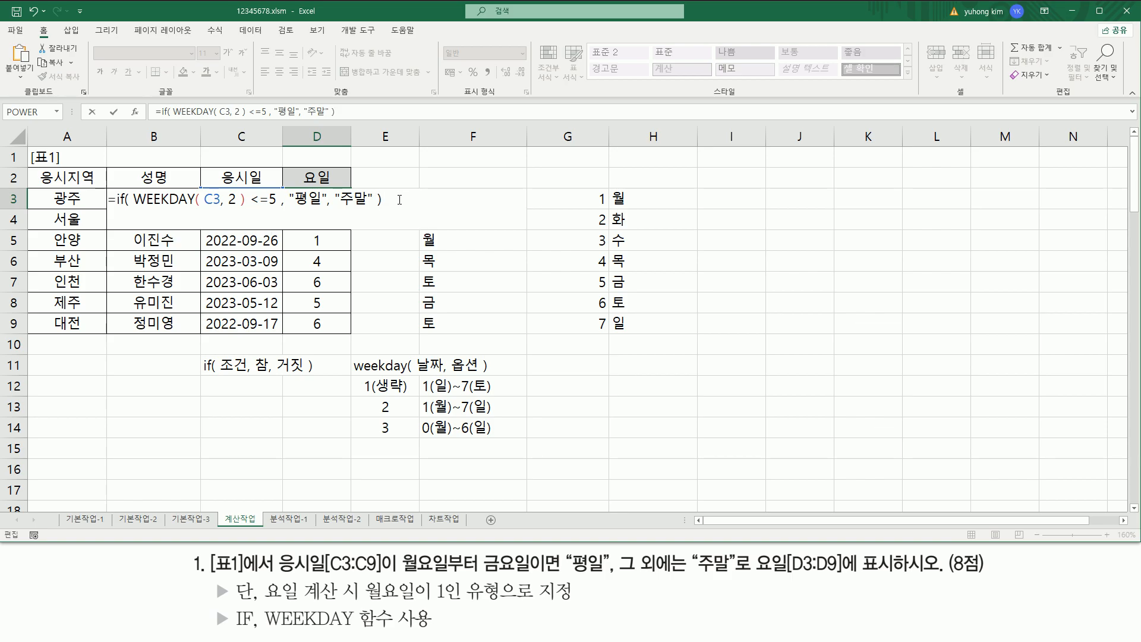
pyautogui.press('Return')
# - Fill the IF formula from D3 down to D9
pyautogui.click(341, 199)
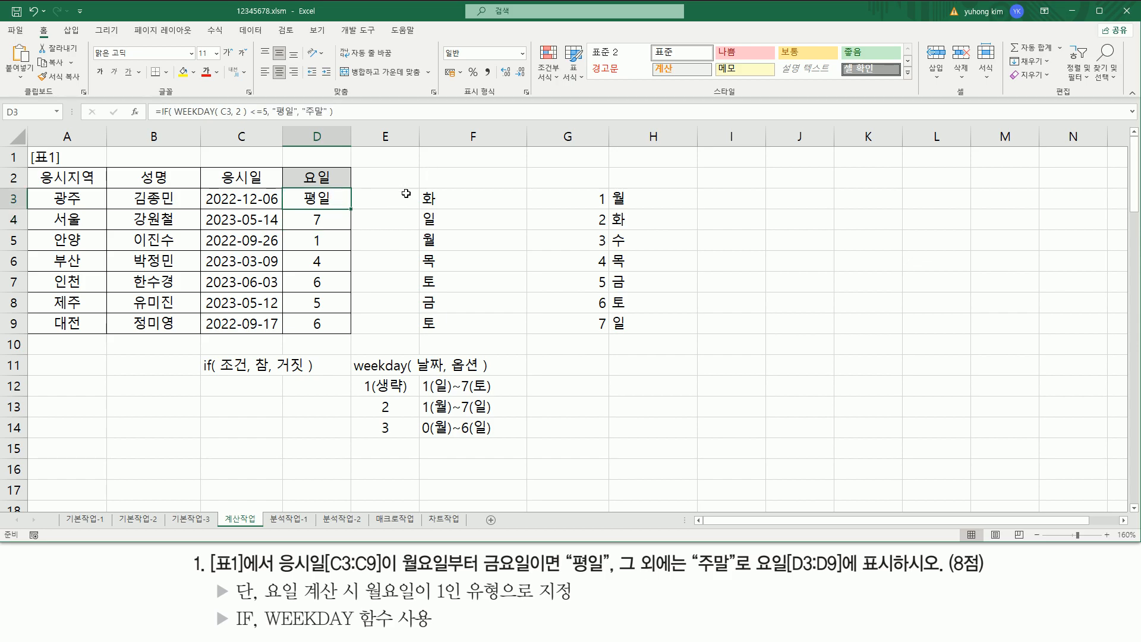
pyautogui.moveTo(295, 204); pyautogui.dragTo(354, 204)
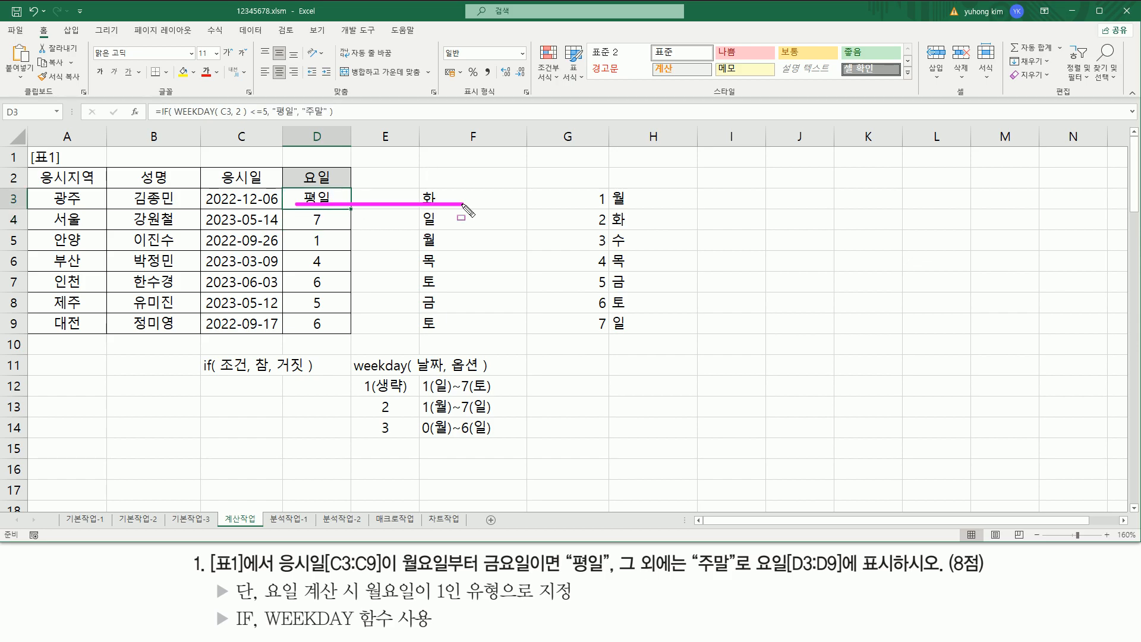
pyautogui.press('Escape')
pyautogui.moveTo(351, 207); pyautogui.dragTo(352, 232)
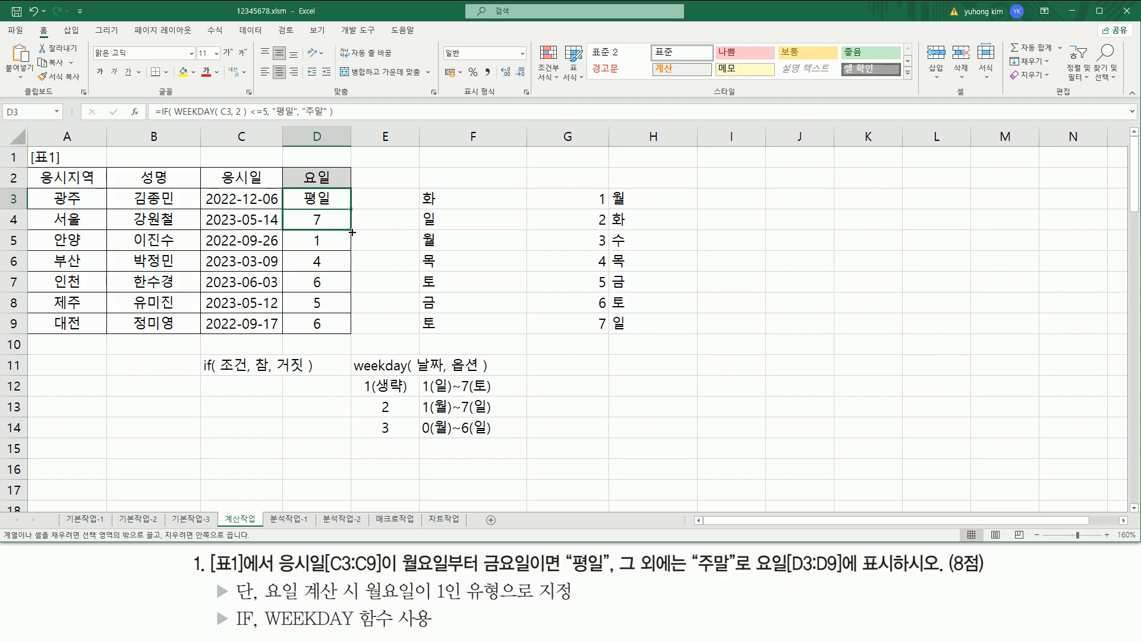
pyautogui.moveTo(352, 232); pyautogui.dragTo(348, 310)
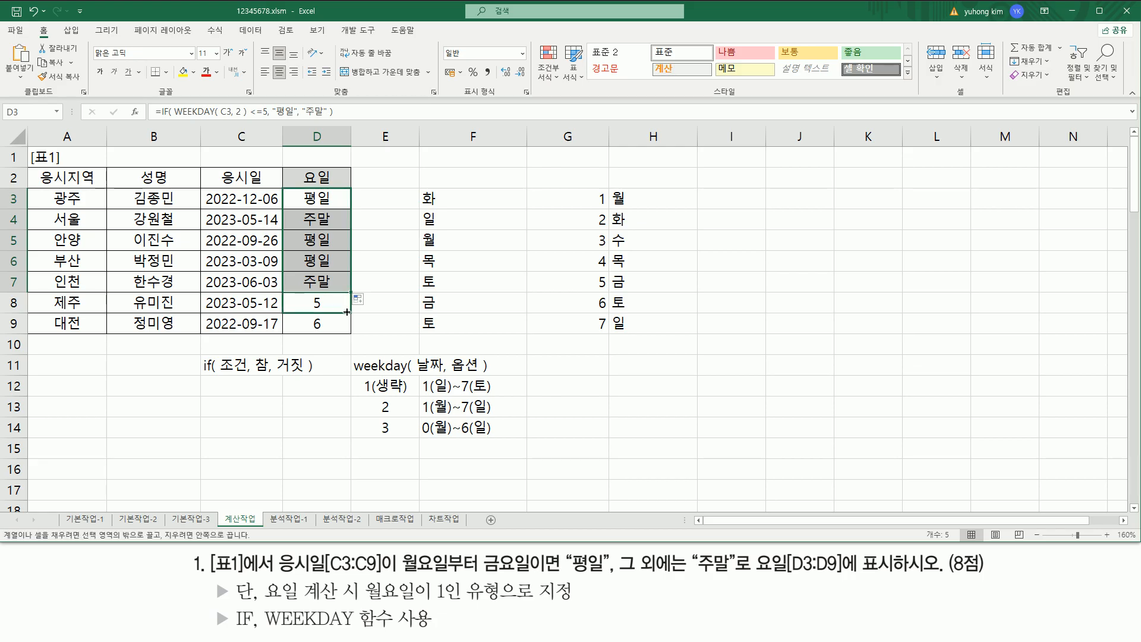
pyautogui.moveTo(346, 311); pyautogui.dragTo(348, 334)
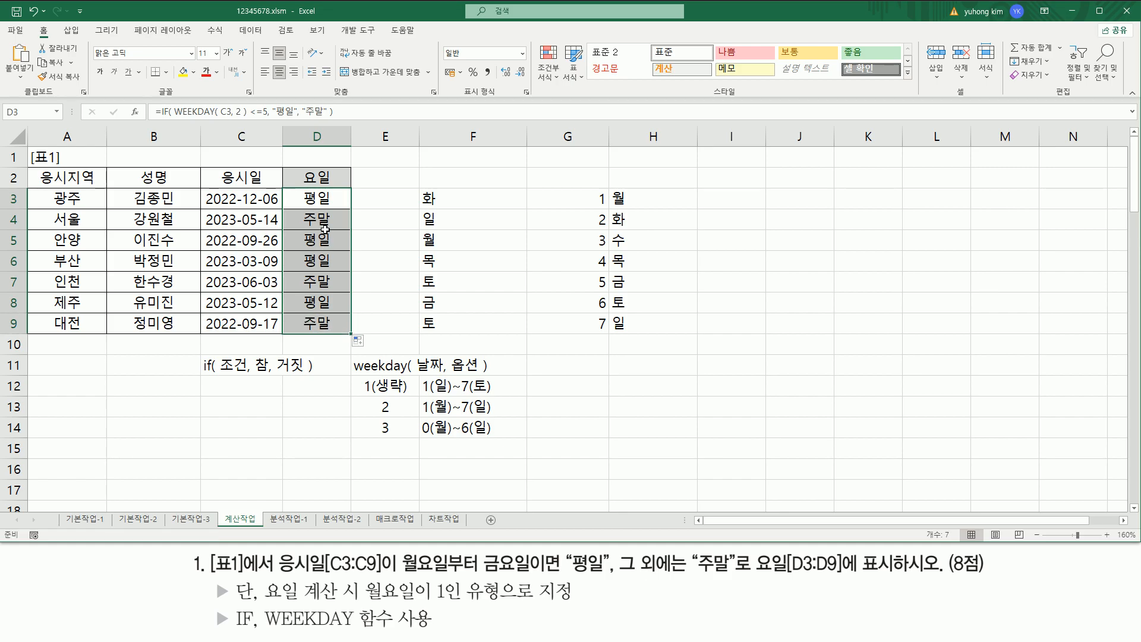
# - Record the formula =IF( WEEKDAY( C3, 2 ) <=5, "평일", "주말" ) as plain text in G12 and color it red
pyautogui.click(582, 385)
pyautogui.write("'")
pyautogui.write('=IF( WEEKDAY( C3, 2 ) <=5, "평일", "주말" )')
pyautogui.press('Return')
pyautogui.press('Up')
pyautogui.click(206, 72)
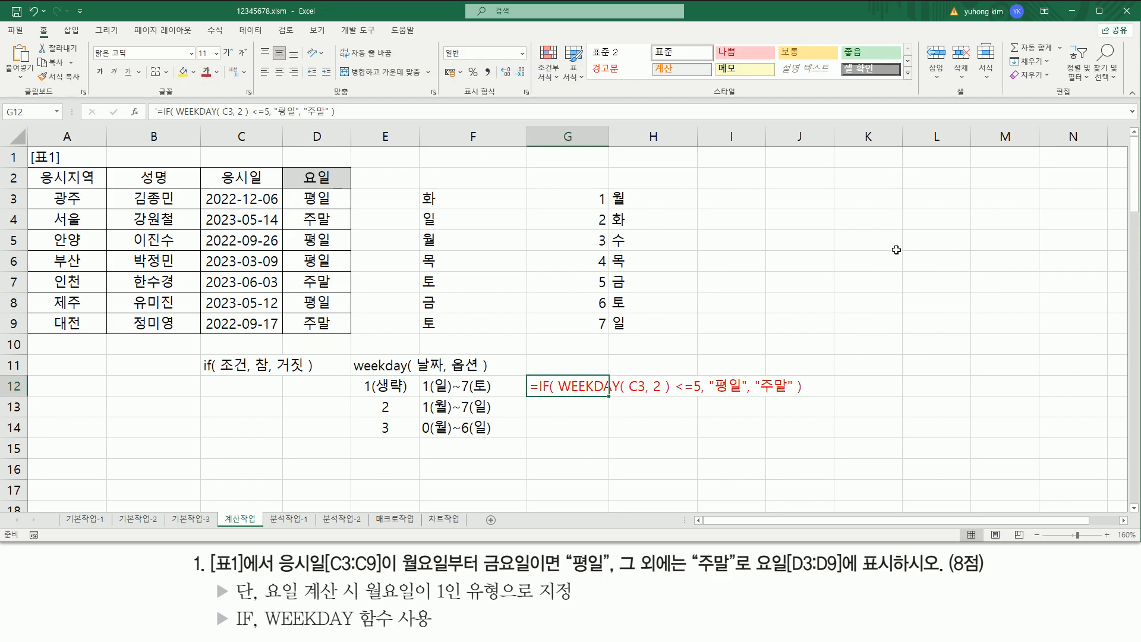
pyautogui.click(875, 247)
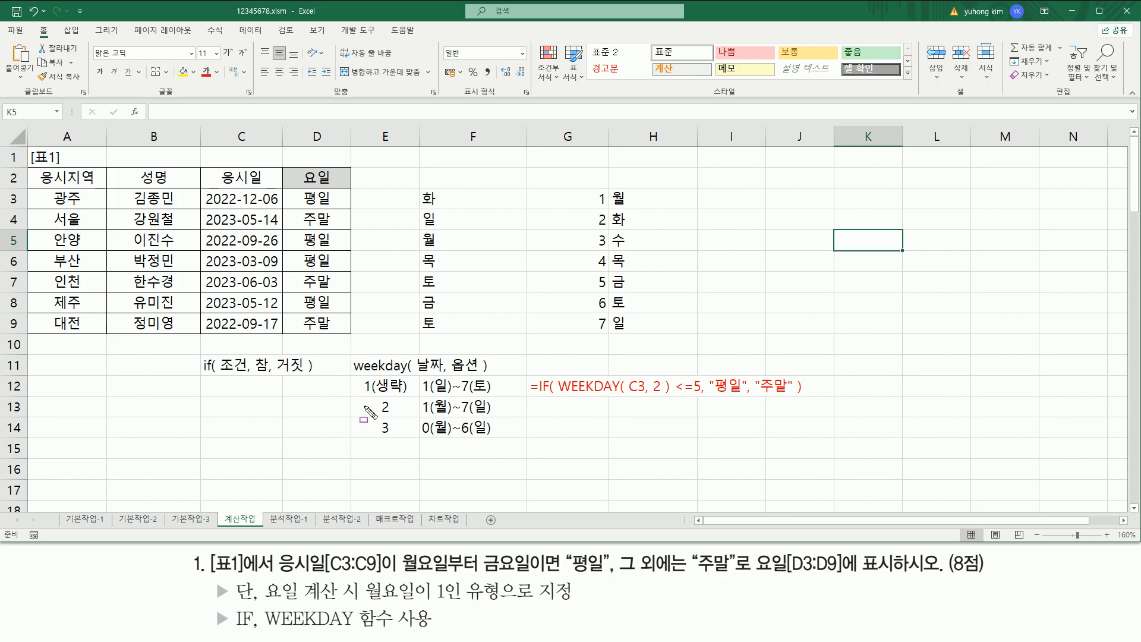
pyautogui.moveTo(555, 368)
pyautogui.mouseDown()
pyautogui.moveTo(606, 400)
pyautogui.moveTo(792, 394)
pyautogui.mouseUp()
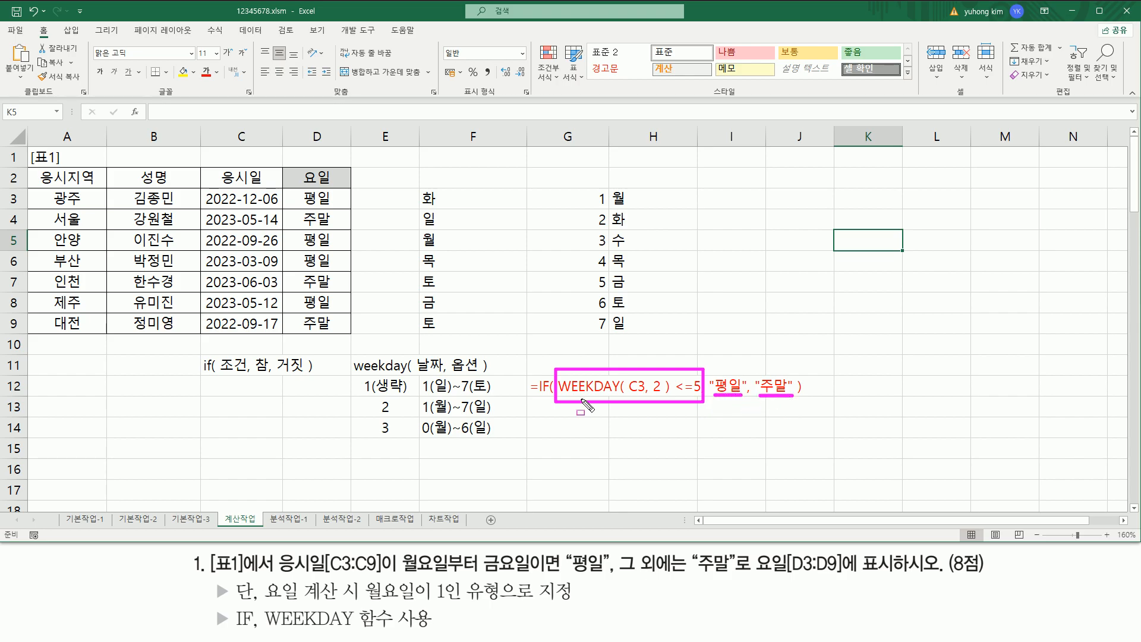
pyautogui.moveTo(562, 395); pyautogui.dragTo(664, 395)
pyautogui.moveTo(211, 192)
pyautogui.mouseDown()
pyautogui.moveTo(274, 213)
pyautogui.moveTo(273, 328)
pyautogui.mouseUp()
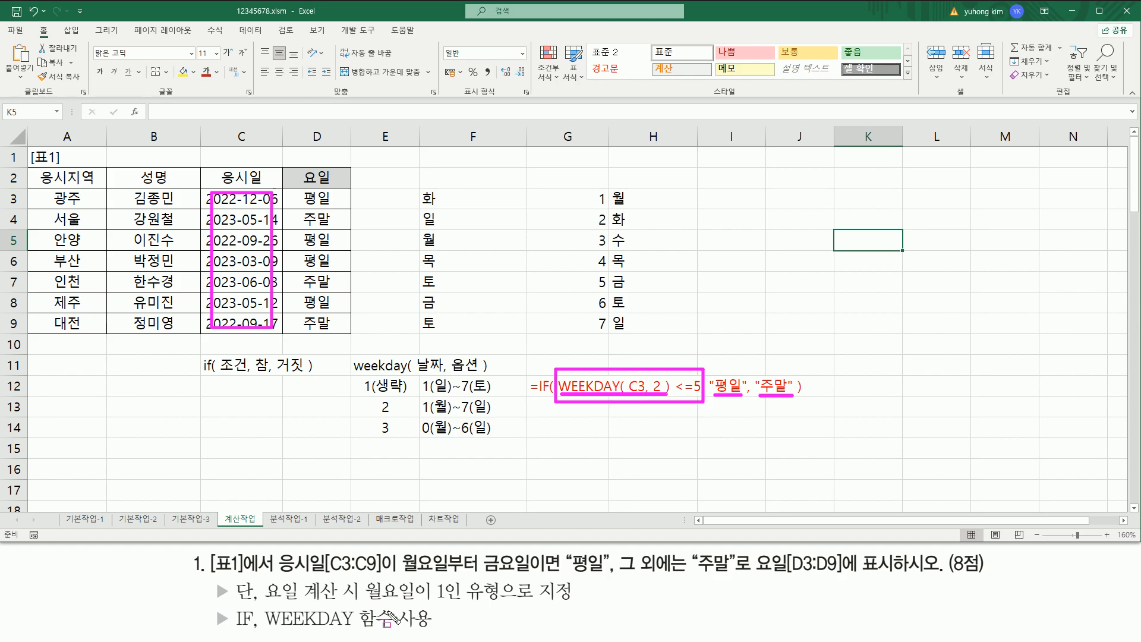
pyautogui.moveTo(358, 600)
pyautogui.mouseDown()
pyautogui.moveTo(498, 601)
pyautogui.moveTo(501, 578)
pyautogui.mouseUp()
pyautogui.moveTo(370, 413); pyautogui.dragTo(505, 413)
pyautogui.moveTo(654, 375); pyautogui.dragTo(662, 397)
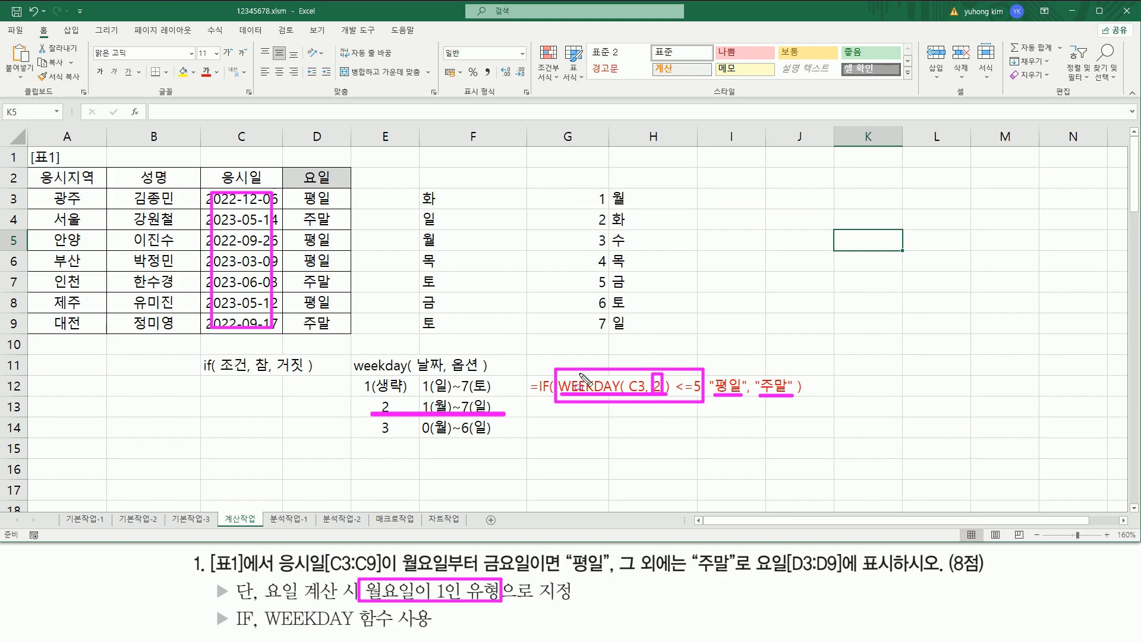
# - Compare the weekday numbers in G3:H9 with the condition of the IF formula noted in G12
pyautogui.moveTo(582, 188)
pyautogui.mouseDown()
pyautogui.moveTo(594, 330)
pyautogui.moveTo(647, 332)
pyautogui.moveTo(647, 291)
pyautogui.mouseUp()
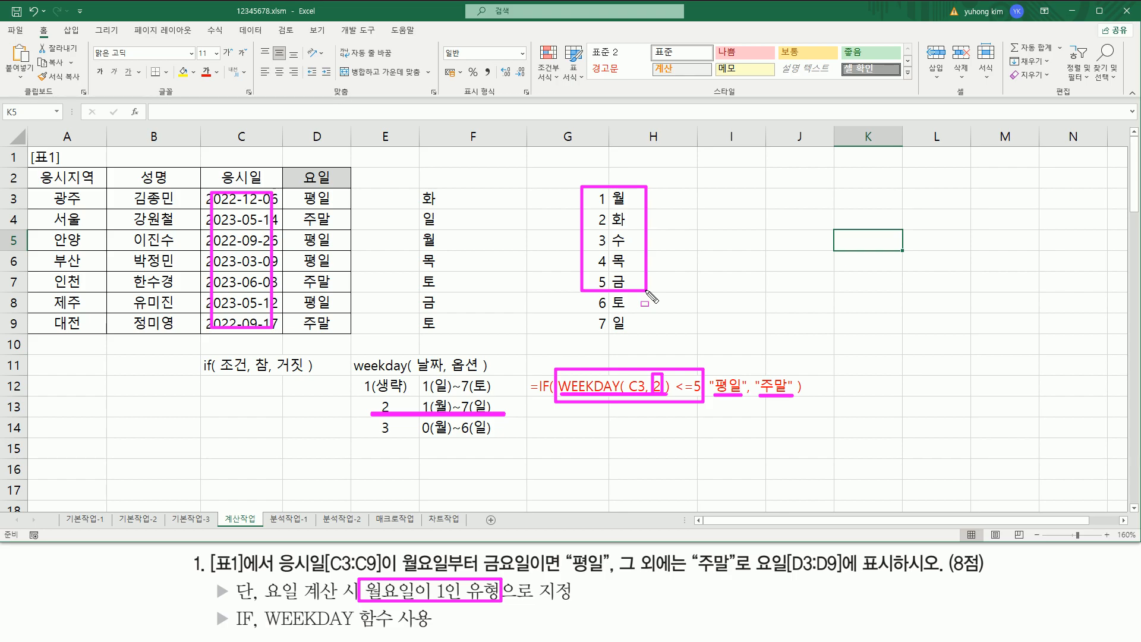
pyautogui.moveTo(584, 295)
pyautogui.mouseDown()
pyautogui.moveTo(596, 320)
pyautogui.moveTo(640, 332)
pyautogui.mouseUp()
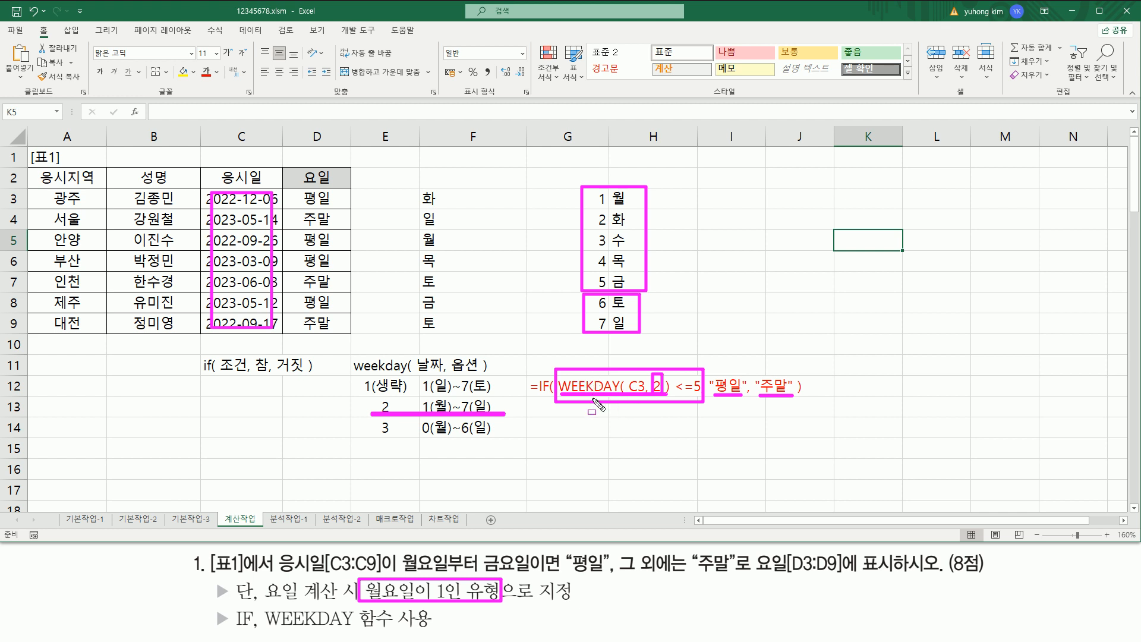
pyautogui.moveTo(561, 371)
pyautogui.mouseDown()
pyautogui.moveTo(562, 358)
pyautogui.moveTo(657, 357)
pyautogui.moveTo(667, 411)
pyautogui.moveTo(695, 393)
pyautogui.mouseUp()
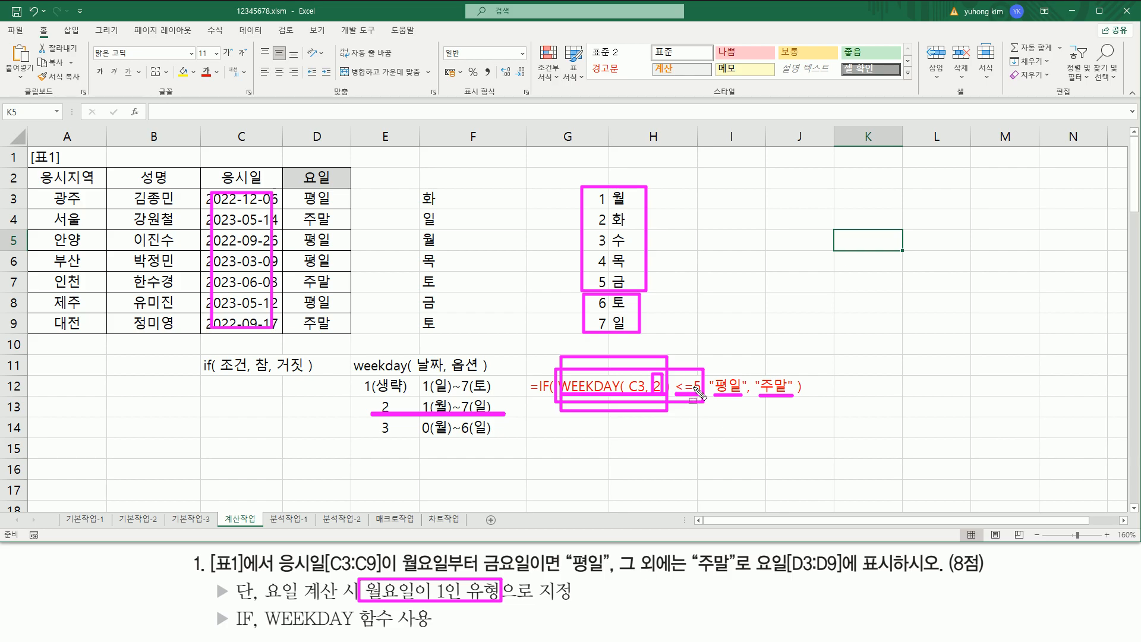
pyautogui.moveTo(594, 191); pyautogui.dragTo(610, 290)
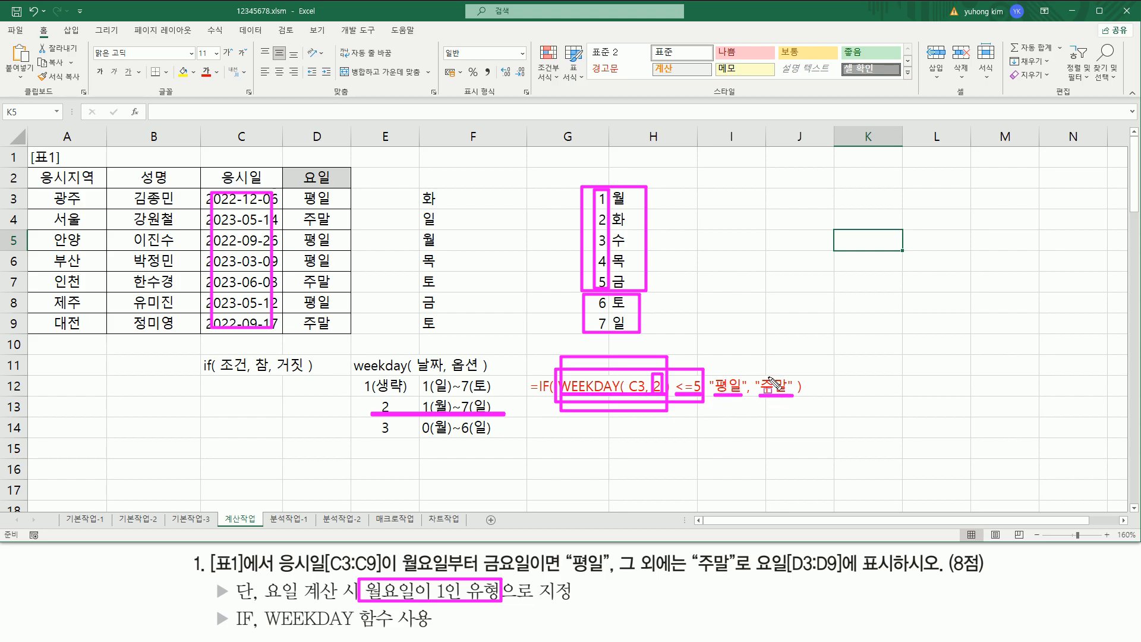
pyautogui.press('Escape')
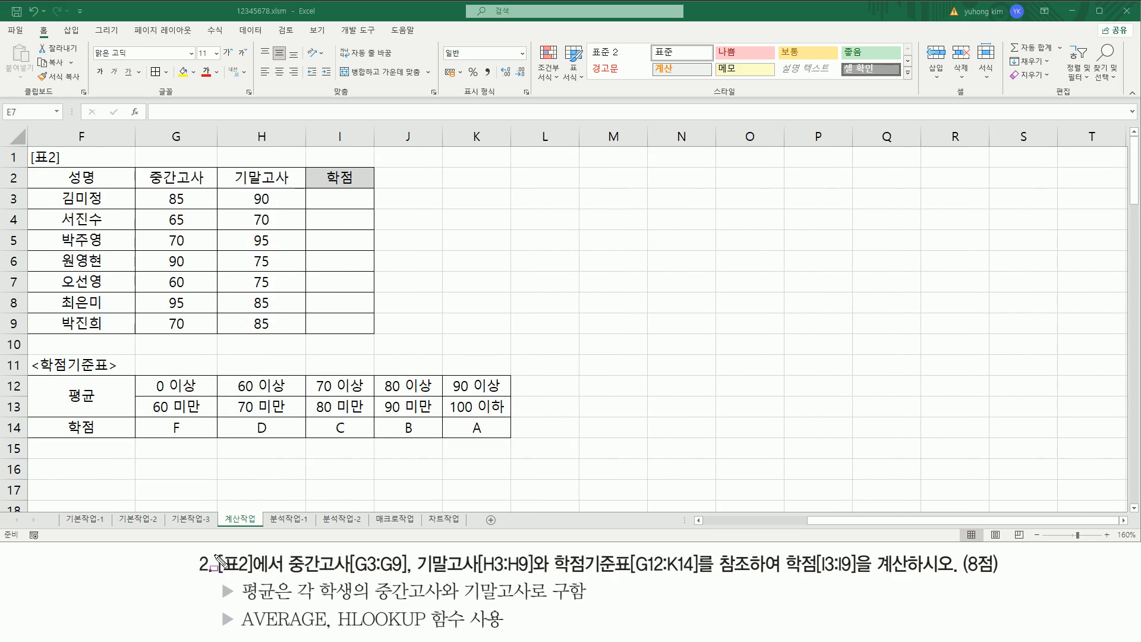
# - Examine task 2 for 표2: the 중간고사 scores in G3:G9, 기말고사 scores in H3:H9, criteria table G12:K14 and the 학점 cells I3:I9
pyautogui.moveTo(214, 550); pyautogui.dragTo(285, 577)
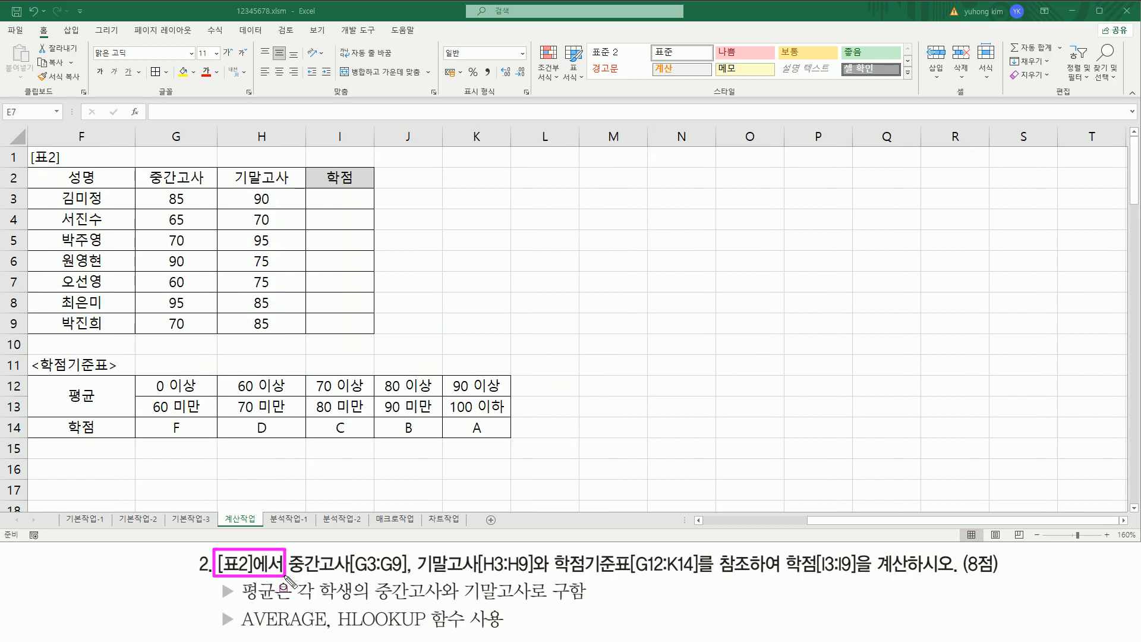
pyautogui.moveTo(28, 146)
pyautogui.mouseDown()
pyautogui.moveTo(115, 187)
pyautogui.moveTo(303, 191)
pyautogui.moveTo(300, 339)
pyautogui.moveTo(295, 331)
pyautogui.mouseUp()
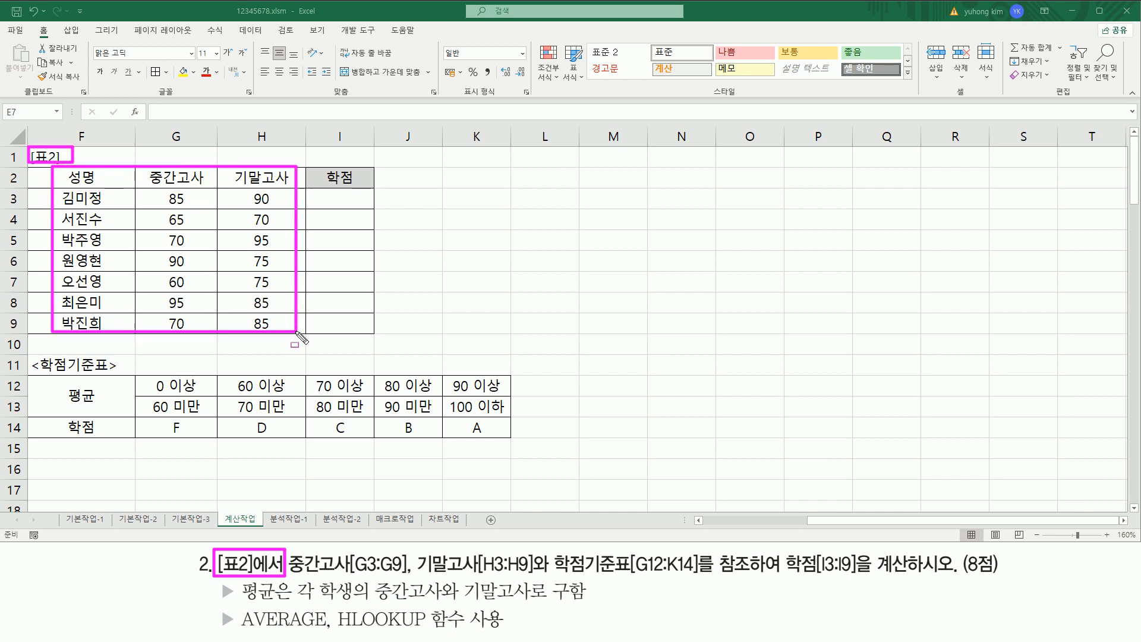
pyautogui.moveTo(319, 164)
pyautogui.mouseDown()
pyautogui.moveTo(362, 188)
pyautogui.moveTo(358, 328)
pyautogui.mouseUp()
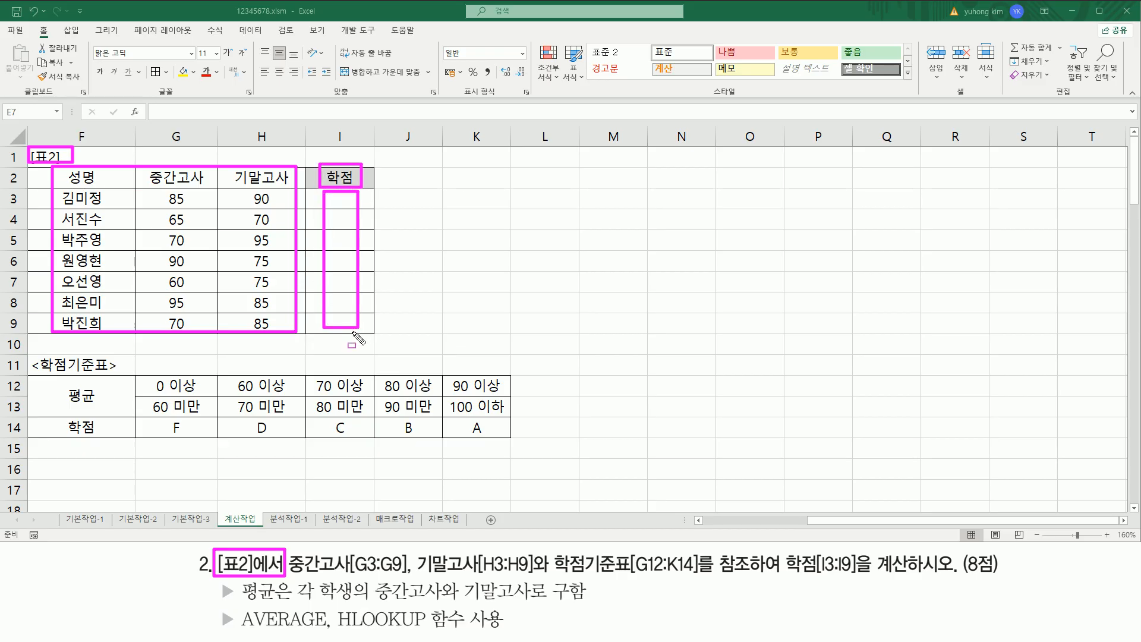
pyautogui.press('Escape')
pyautogui.moveTo(290, 574); pyautogui.dragTo(535, 575)
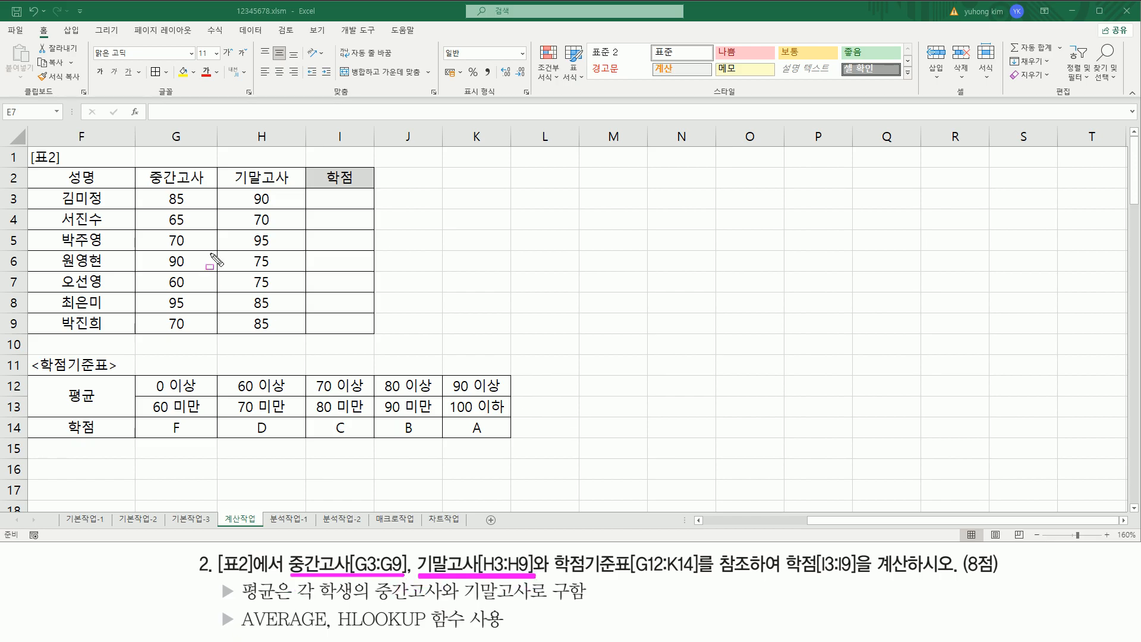
pyautogui.moveTo(143, 168); pyautogui.dragTo(207, 330)
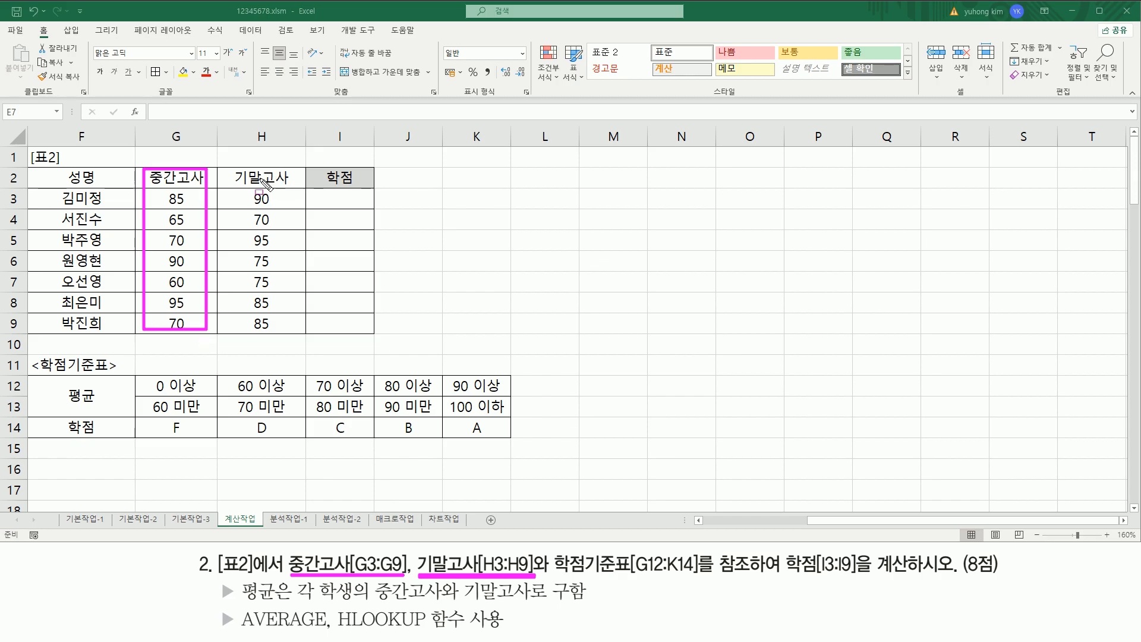
pyautogui.moveTo(234, 171)
pyautogui.mouseDown()
pyautogui.moveTo(298, 185)
pyautogui.moveTo(293, 328)
pyautogui.mouseUp()
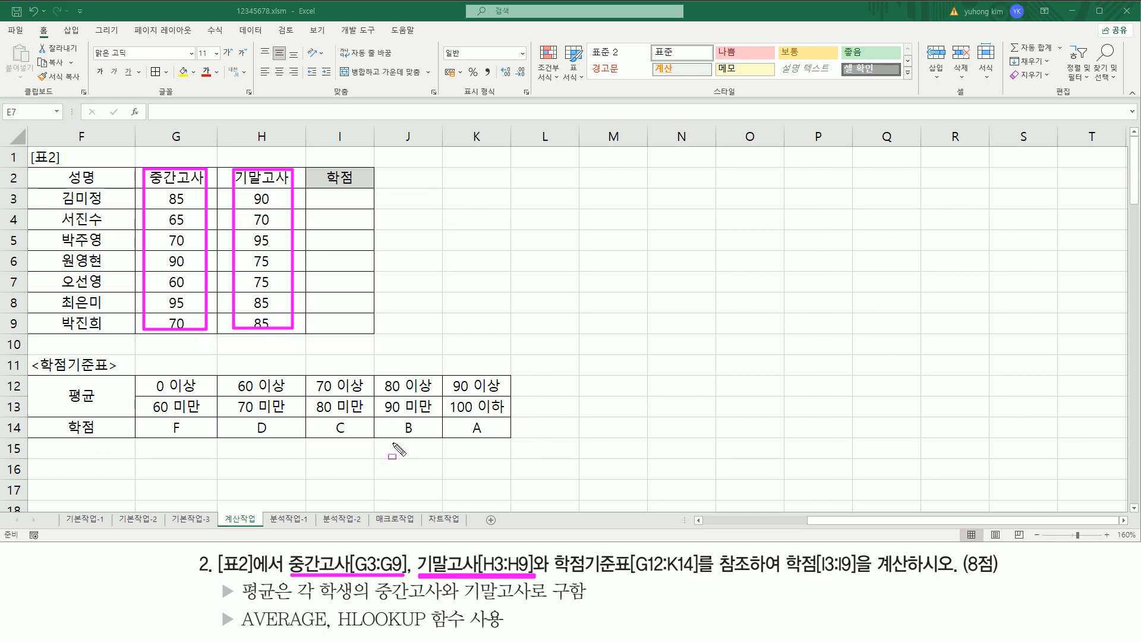
pyautogui.moveTo(31, 359); pyautogui.dragTo(510, 438)
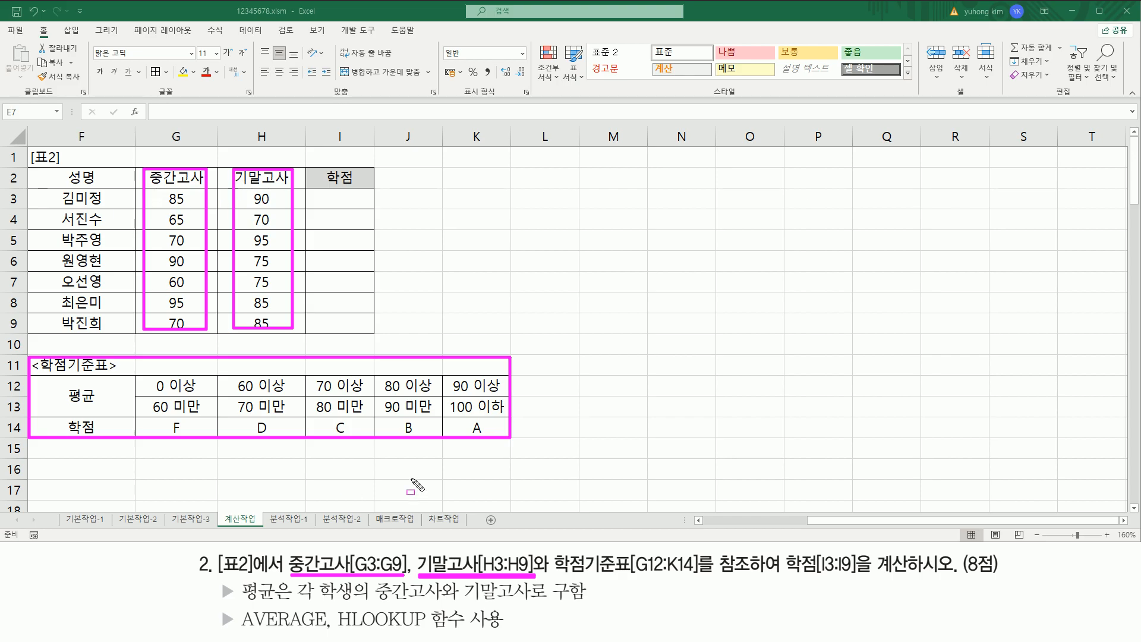
pyautogui.moveTo(551, 571); pyautogui.dragTo(699, 571)
pyautogui.moveTo(785, 546); pyautogui.dragTo(910, 579)
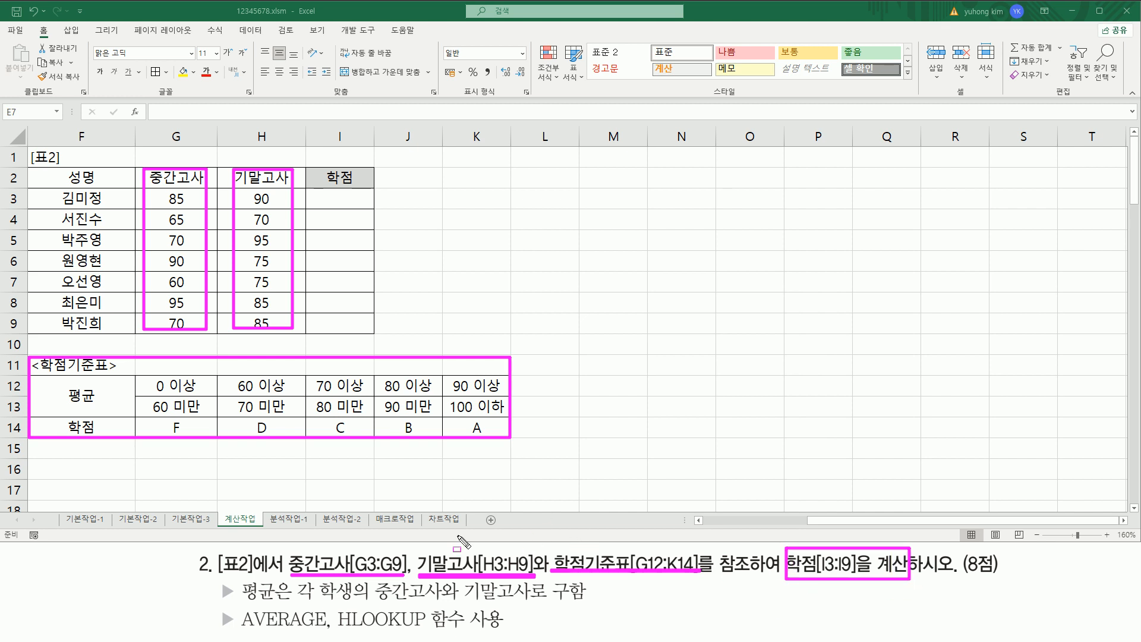
pyautogui.press('Escape')
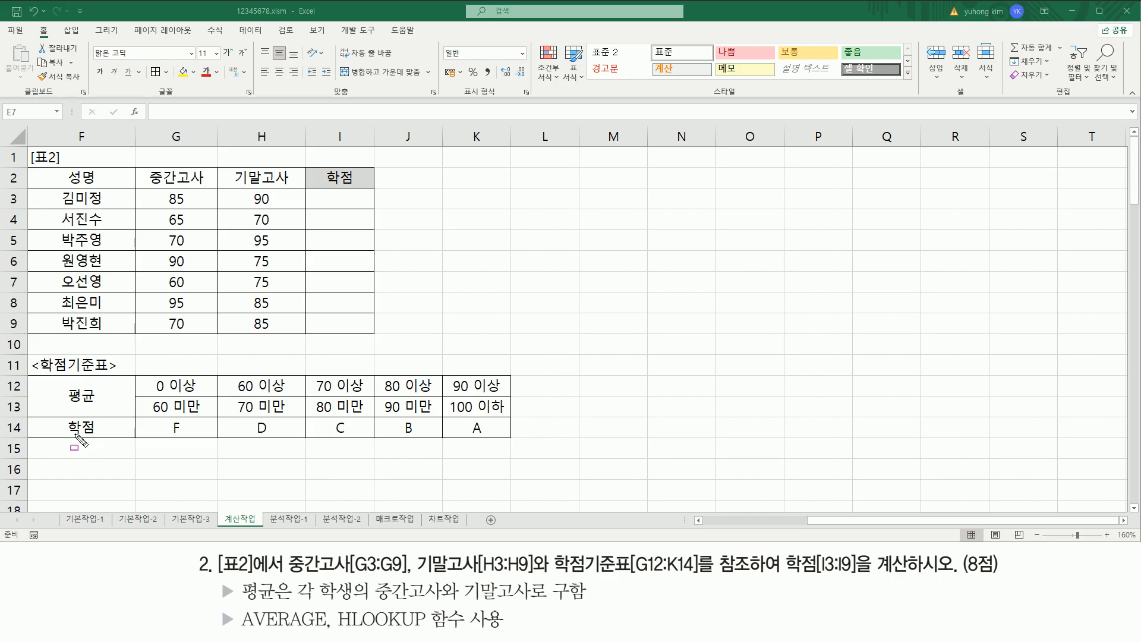
# - Study how the 학점기준표 relates average ranges to grades, and read the task's averaging rule and required functions
pyautogui.moveTo(60, 437); pyautogui.dragTo(508, 441)
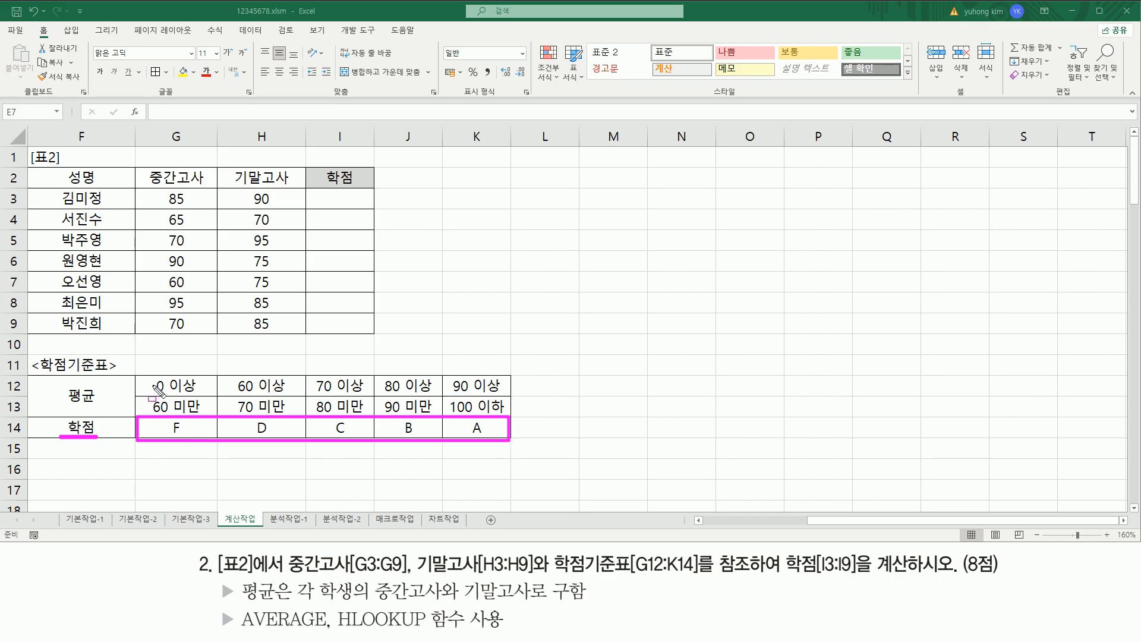
pyautogui.moveTo(142, 375)
pyautogui.mouseDown()
pyautogui.moveTo(343, 407)
pyautogui.moveTo(506, 414)
pyautogui.mouseUp()
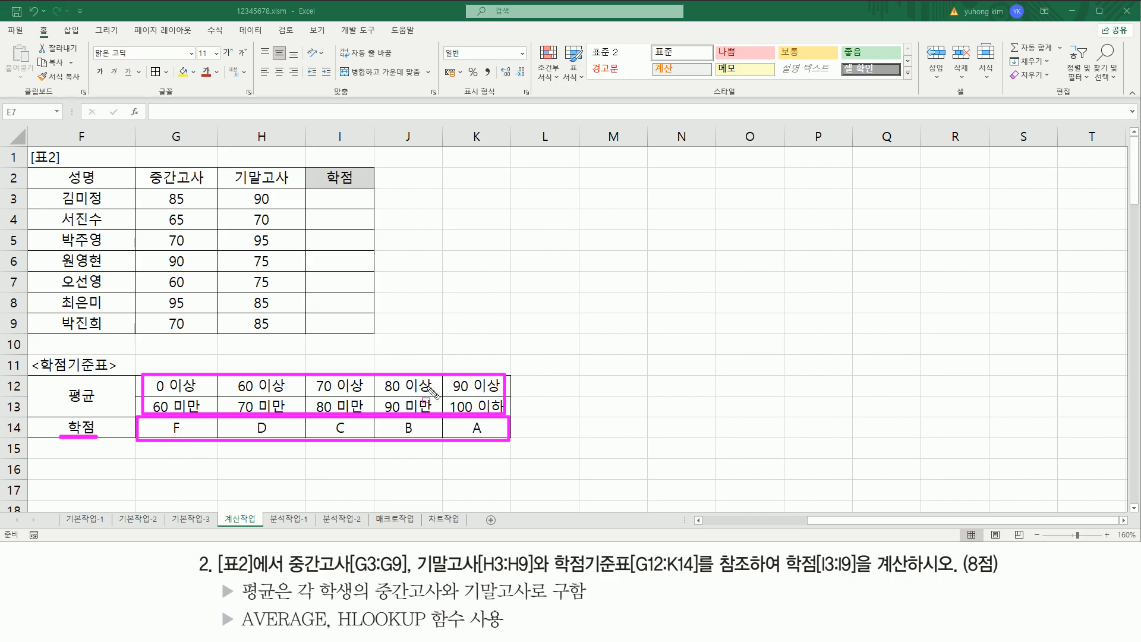
pyautogui.press('Escape')
pyautogui.moveTo(146, 378)
pyautogui.mouseDown()
pyautogui.moveTo(484, 425)
pyautogui.moveTo(505, 415)
pyautogui.mouseUp()
pyautogui.moveTo(60, 407); pyautogui.dragTo(102, 407)
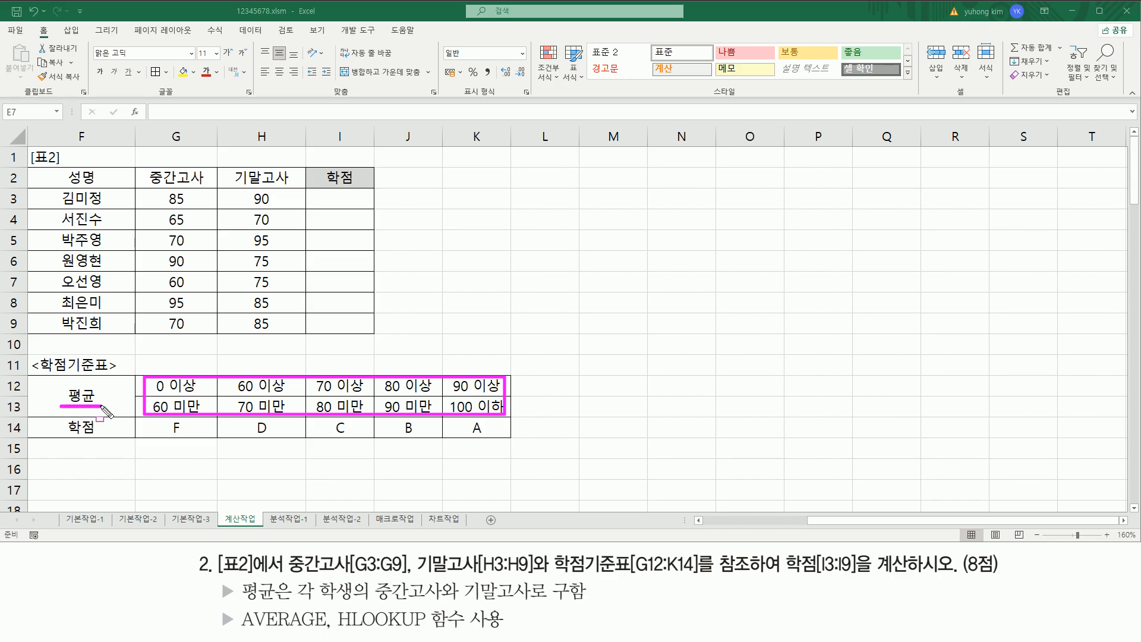
pyautogui.moveTo(27, 169)
pyautogui.mouseDown()
pyautogui.moveTo(262, 309)
pyautogui.moveTo(375, 332)
pyautogui.mouseUp()
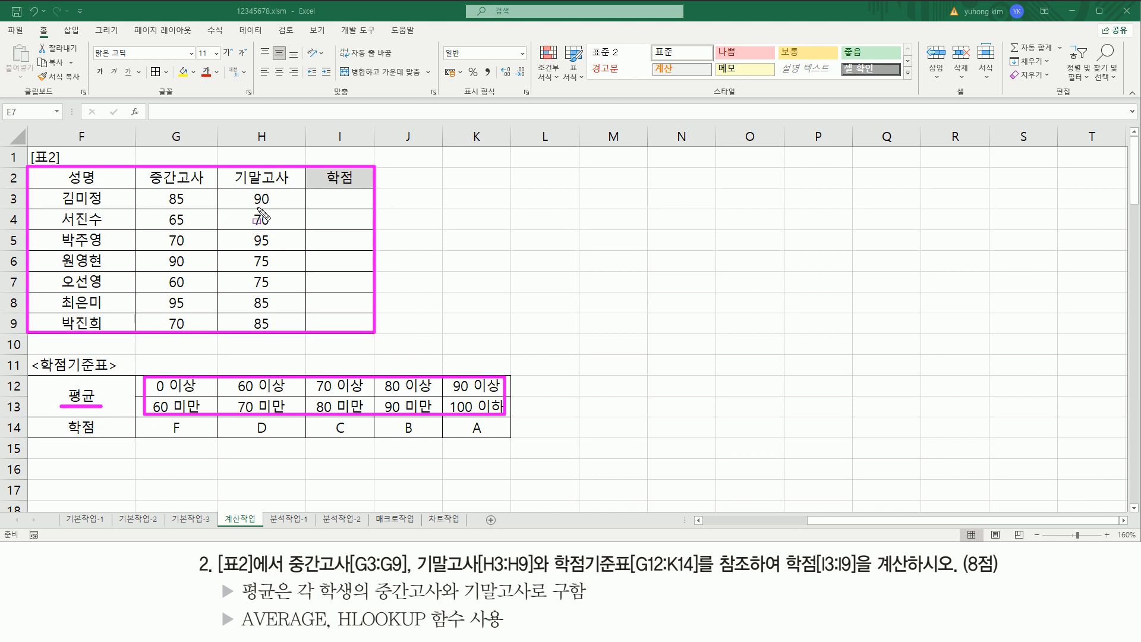
pyautogui.moveTo(147, 169)
pyautogui.mouseDown()
pyautogui.moveTo(289, 185)
pyautogui.moveTo(290, 327)
pyautogui.mouseUp()
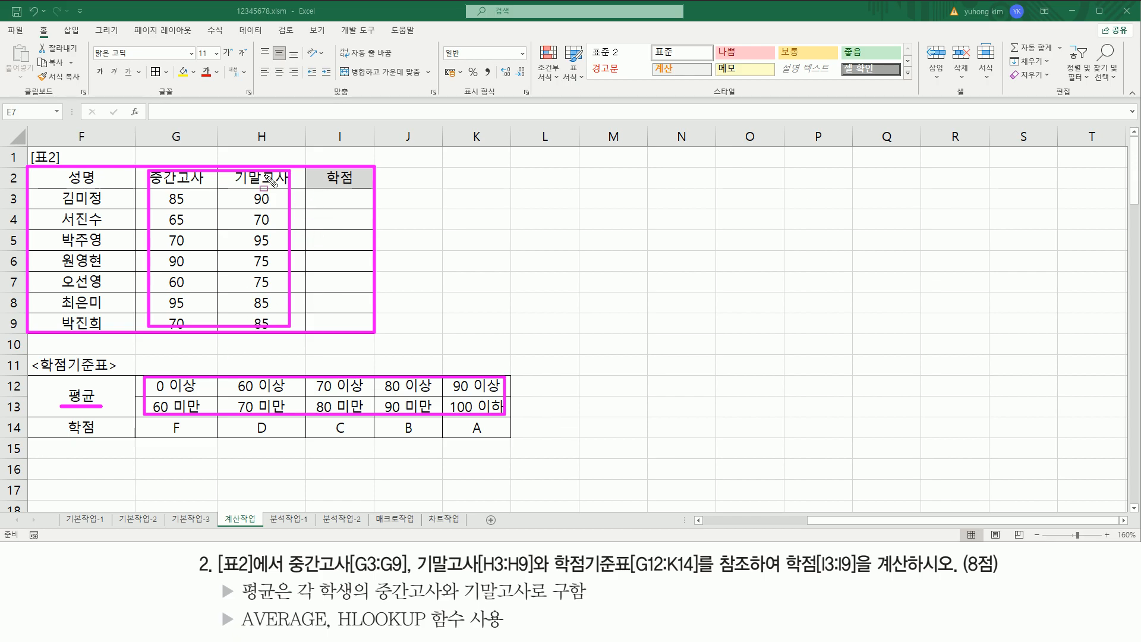
pyautogui.moveTo(30, 375); pyautogui.dragTo(509, 452)
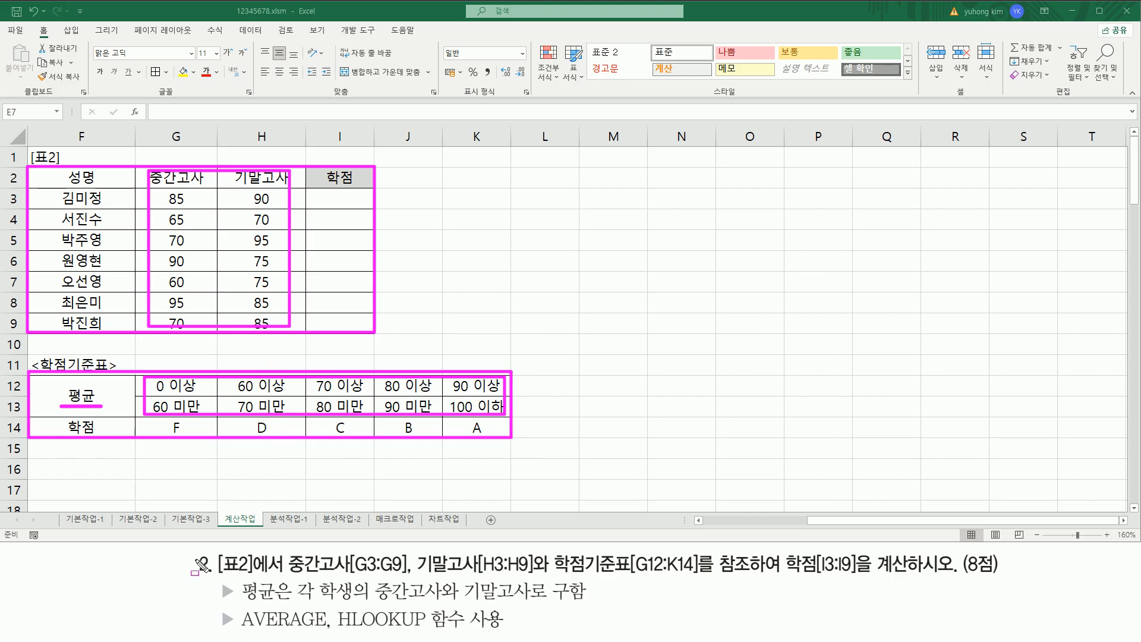
pyautogui.moveTo(239, 629); pyautogui.dragTo(330, 632)
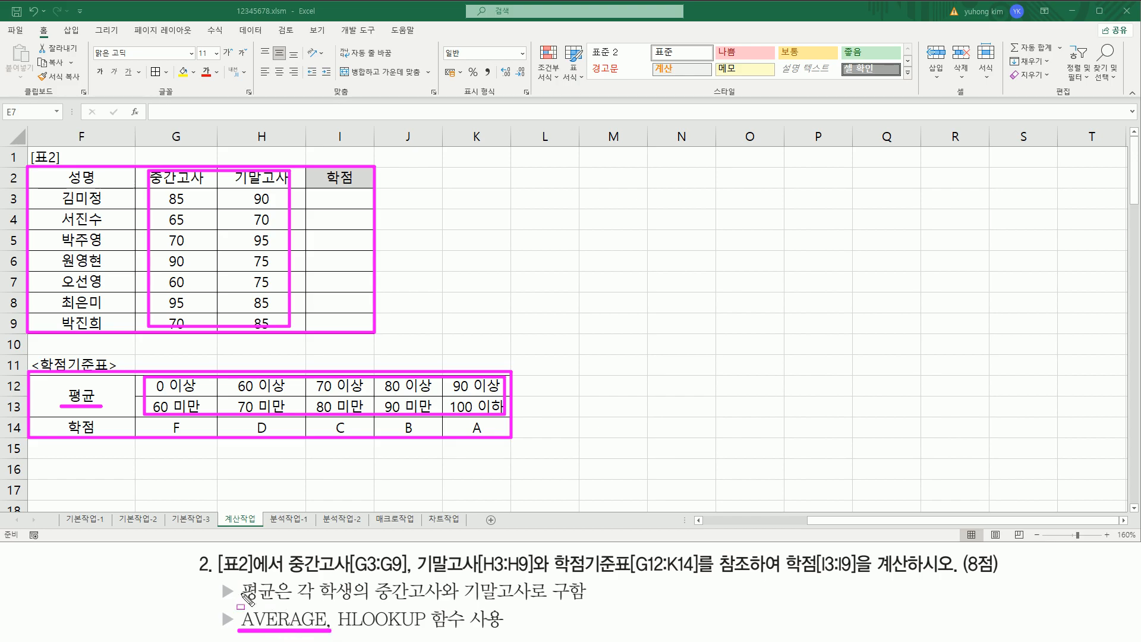
pyautogui.moveTo(238, 578); pyautogui.dragTo(294, 605)
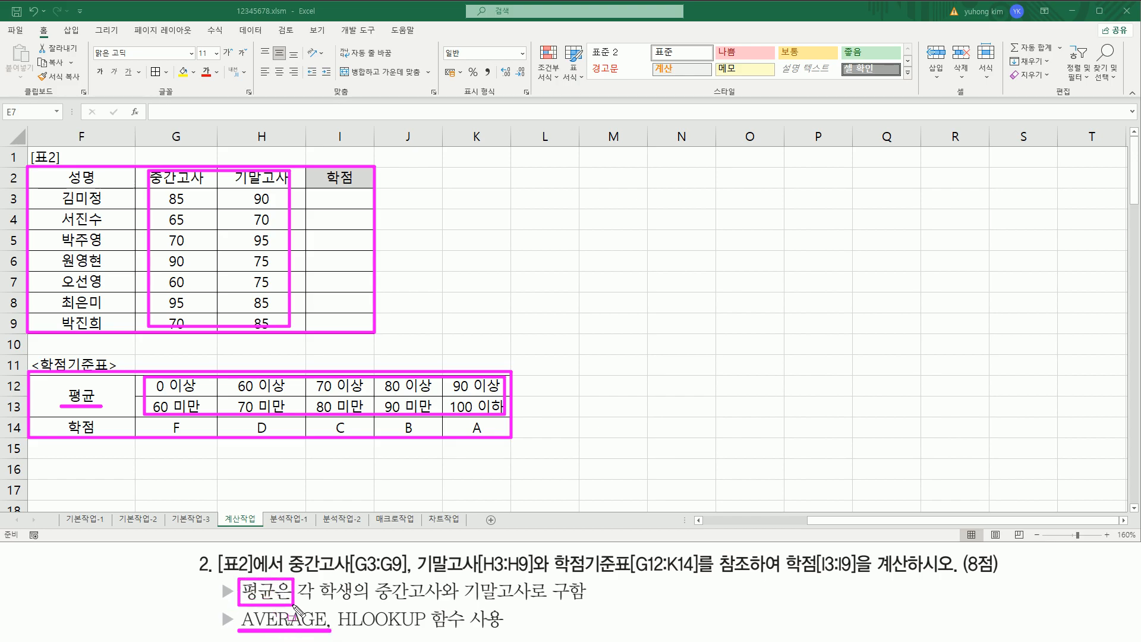
pyautogui.moveTo(366, 603); pyautogui.dragTo(532, 603)
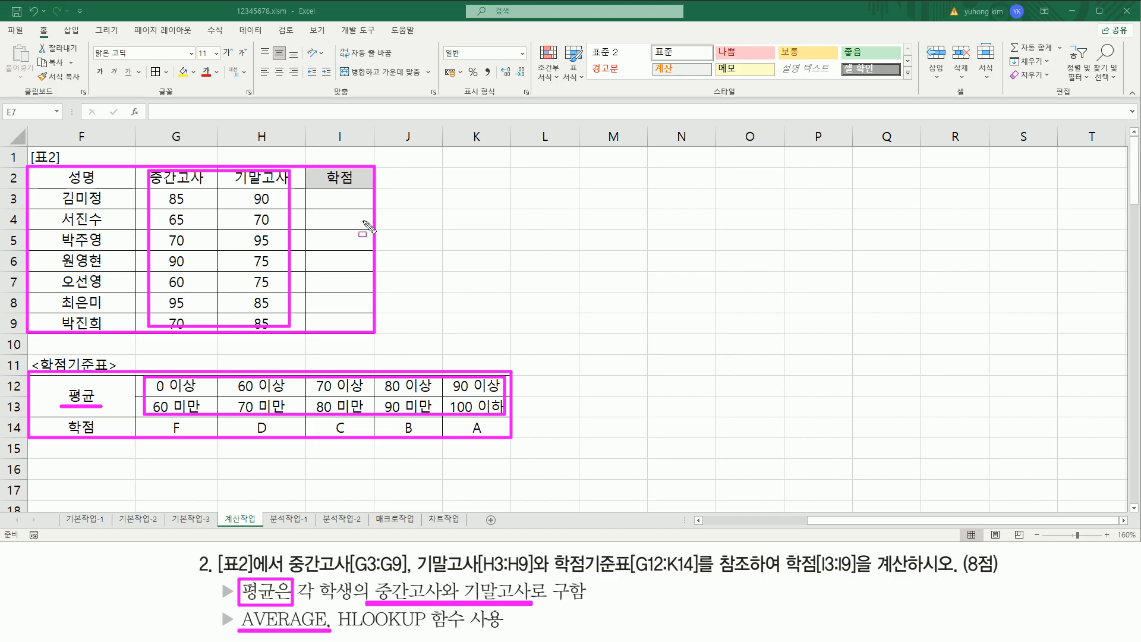
pyautogui.press('Escape')
# - Enter =AVERAGE(G3:H3) in I3 to average the first student's 중간고사 and 기말고사 scores
pyautogui.click(333, 198)
pyautogui.write('=')
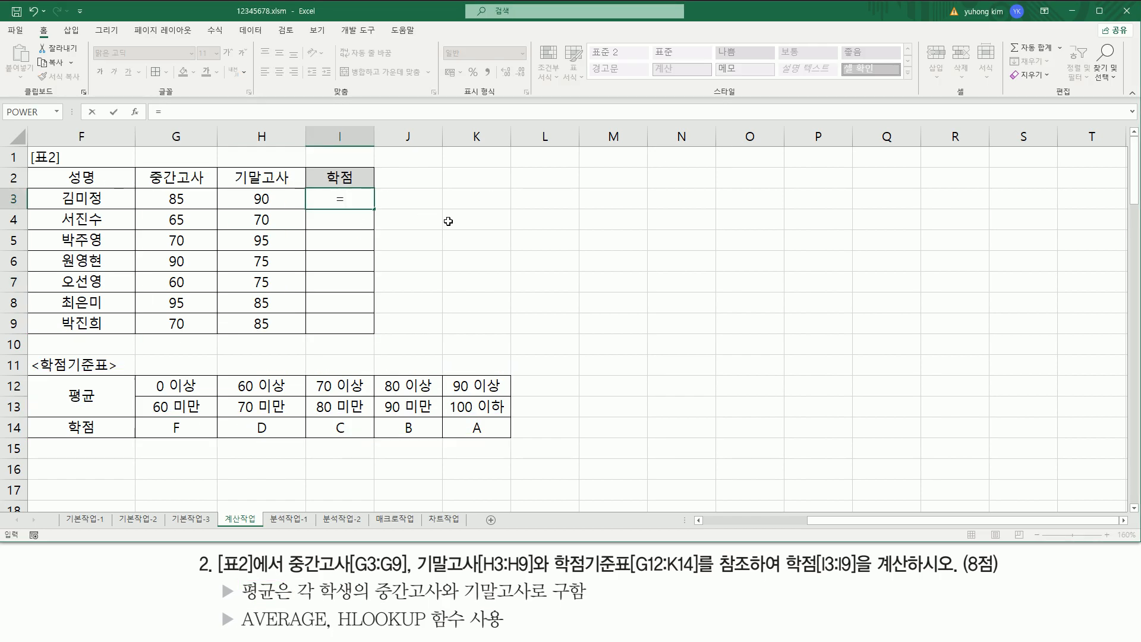
pyautogui.write('avera')
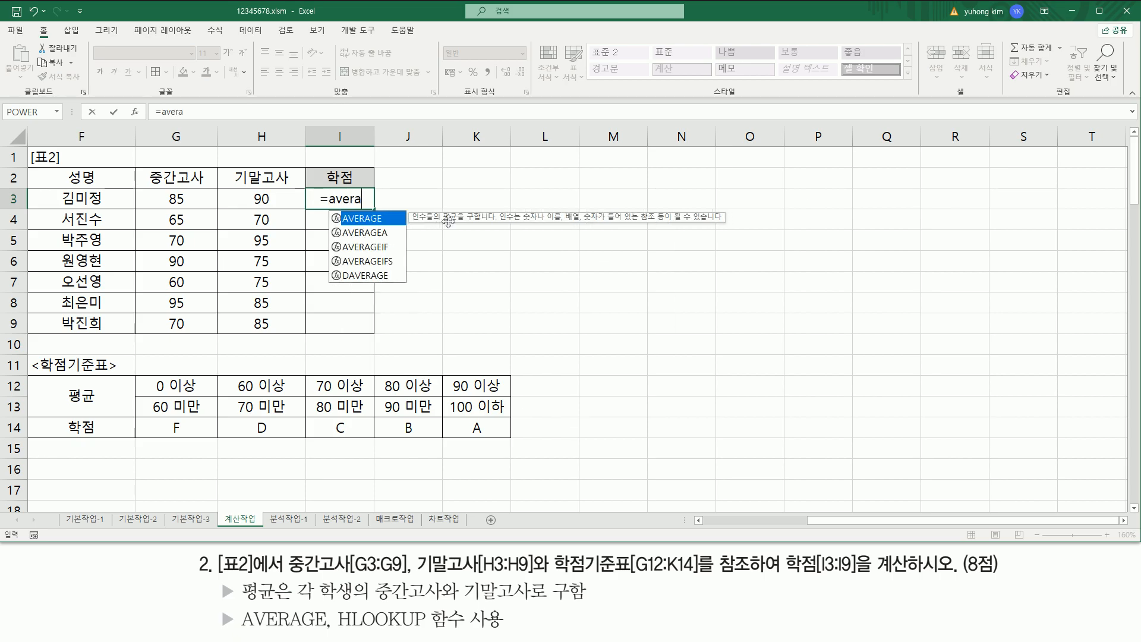
pyautogui.press('Tab')
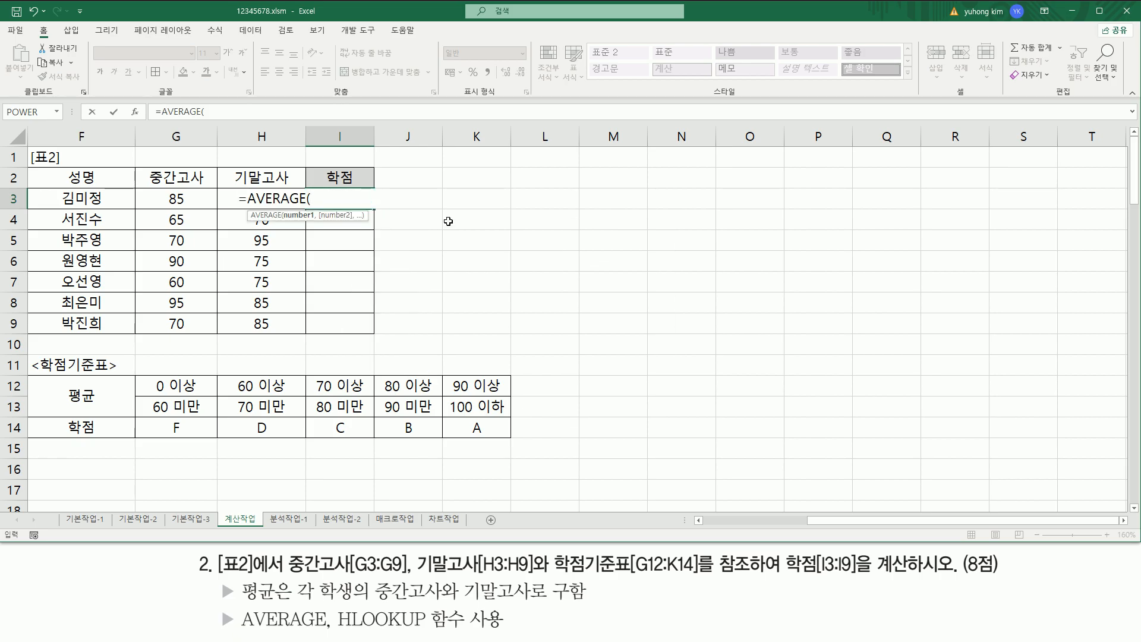
pyautogui.press('Left')
pyautogui.hotkey('shift', 'Left')
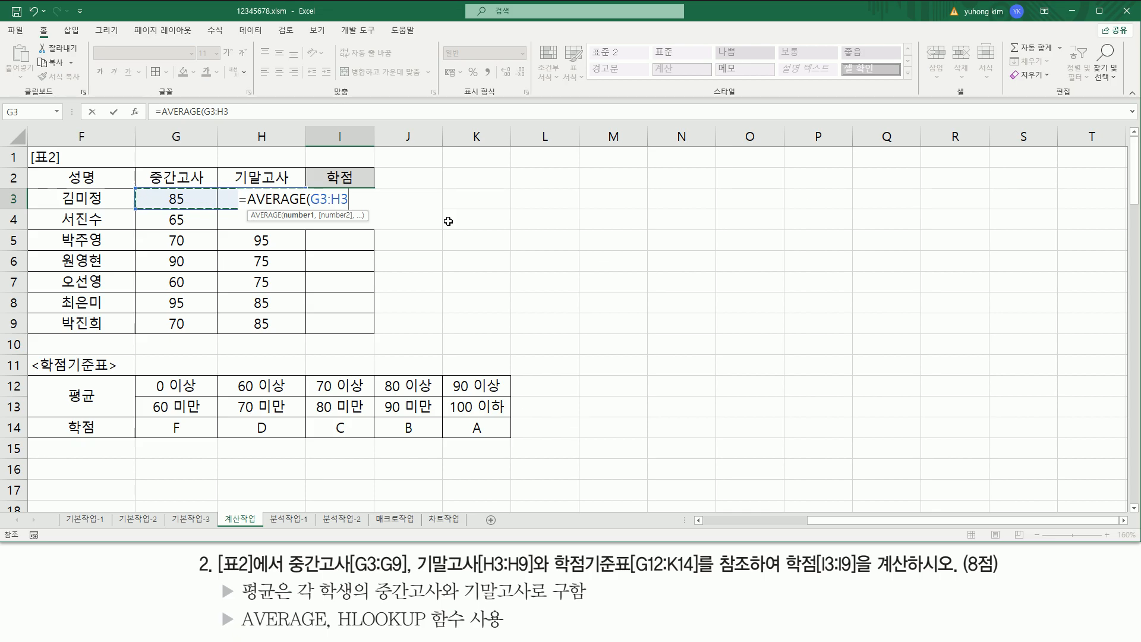
pyautogui.write(')')
pyautogui.moveTo(155, 187); pyautogui.dragTo(302, 212)
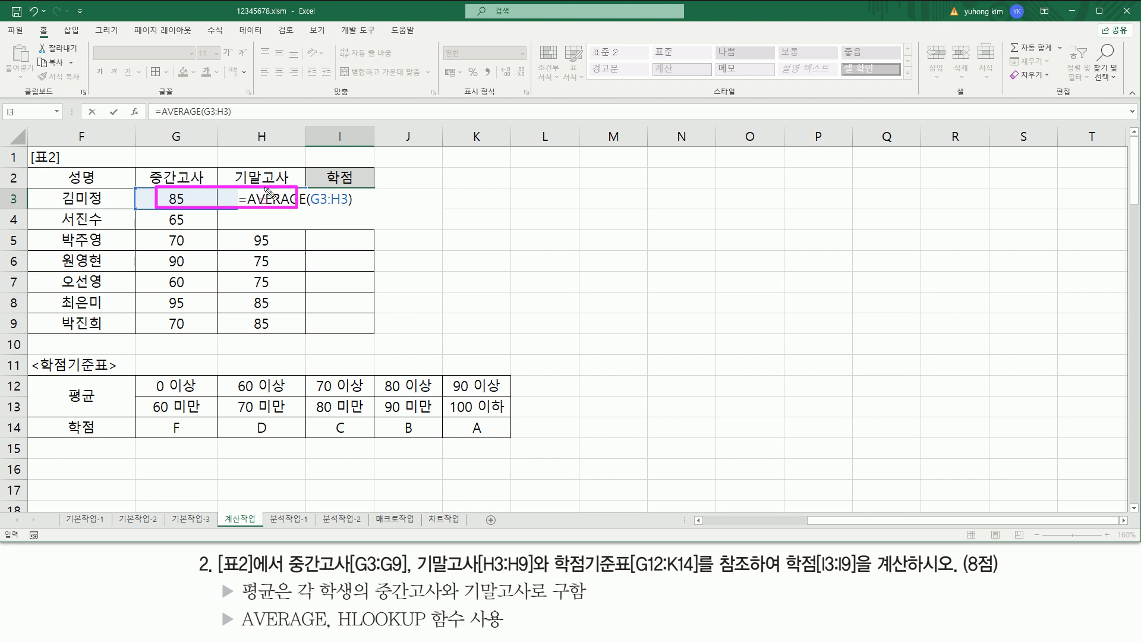
pyautogui.press('Escape')
pyautogui.click(369, 199)
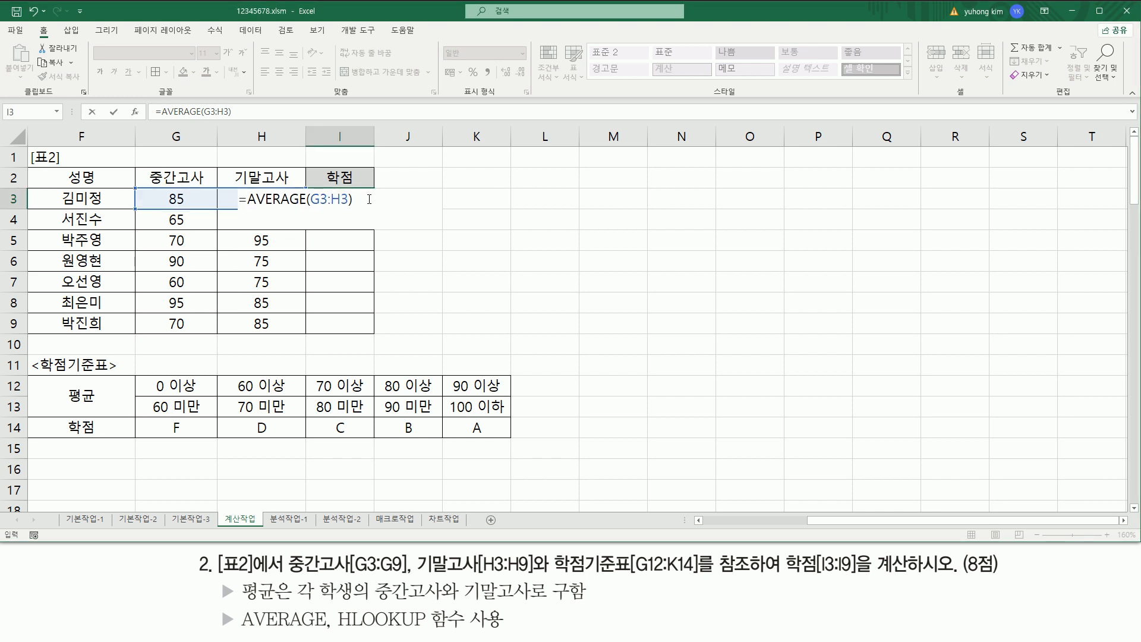
pyautogui.press('Return')
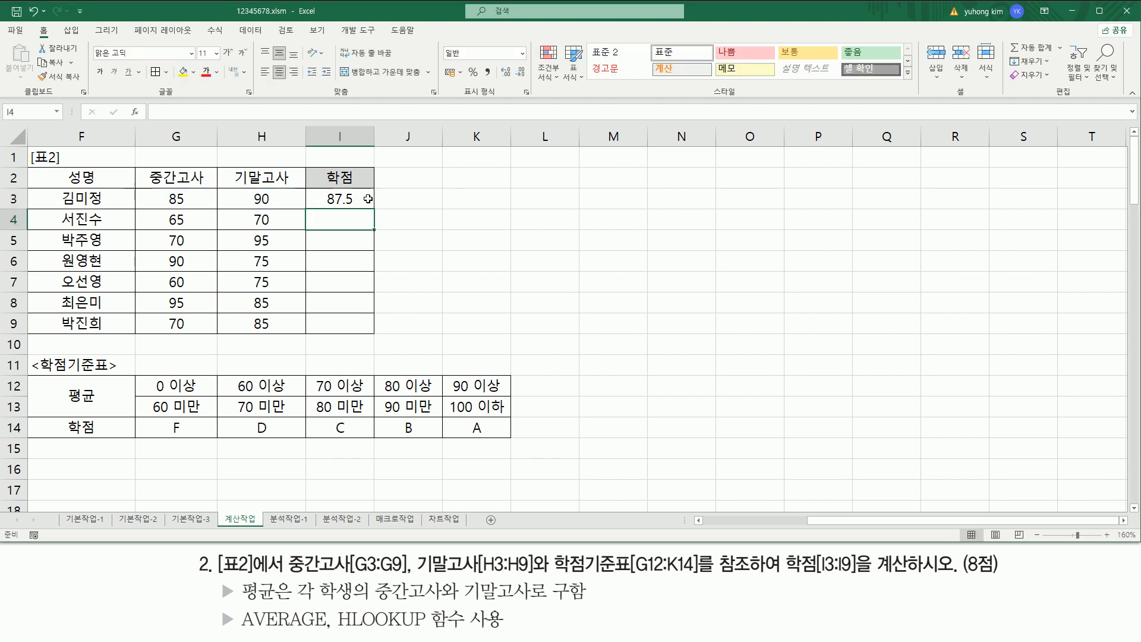
# - Fill the AVERAGE formula from I3 down to I9
pyautogui.click(368, 199)
pyautogui.moveTo(375, 209); pyautogui.dragTo(376, 333)
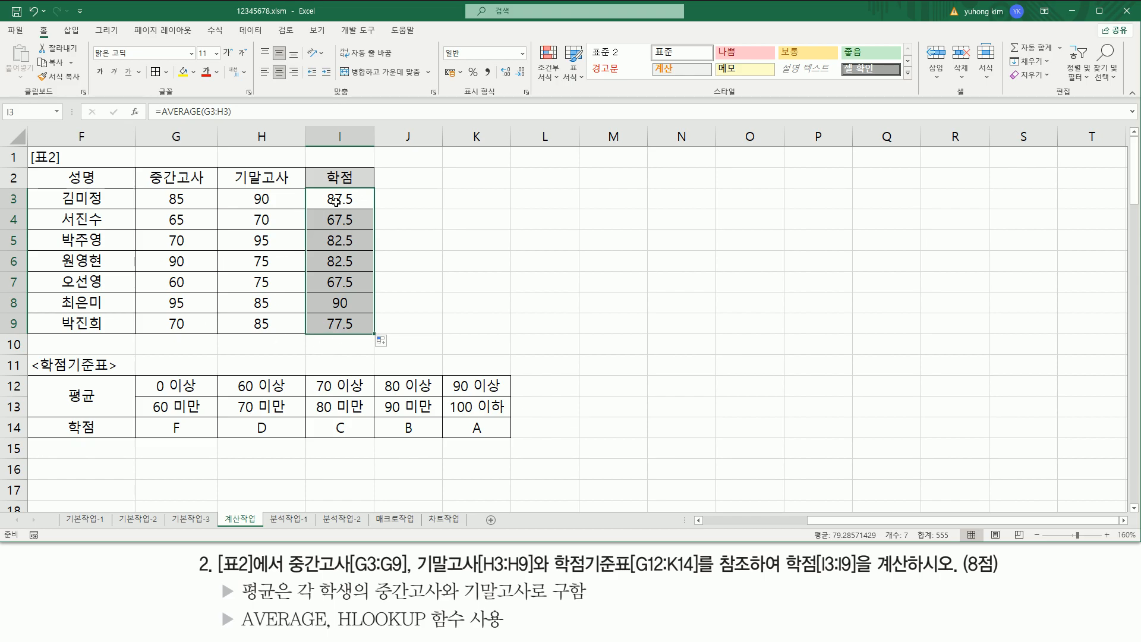
# - Compare the averages in I3:I9 with the grade criteria in G12:K14 and review the score table F2:H9
pyautogui.moveTo(324, 190); pyautogui.dragTo(357, 330)
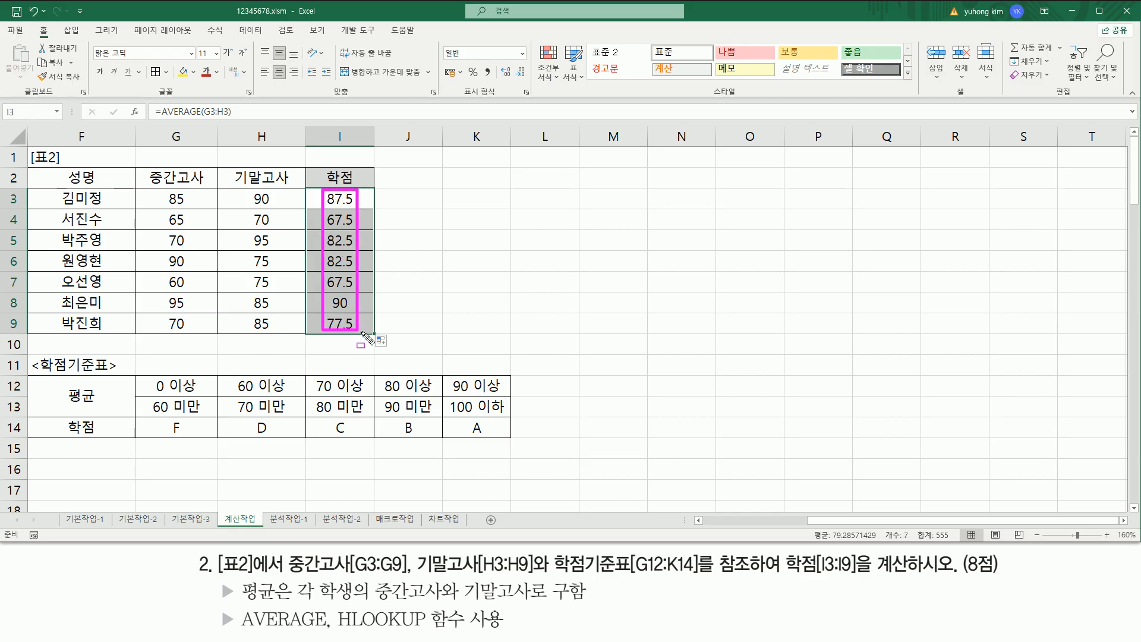
pyautogui.moveTo(133, 378)
pyautogui.mouseDown()
pyautogui.moveTo(291, 439)
pyautogui.moveTo(440, 449)
pyautogui.moveTo(510, 436)
pyautogui.mouseUp()
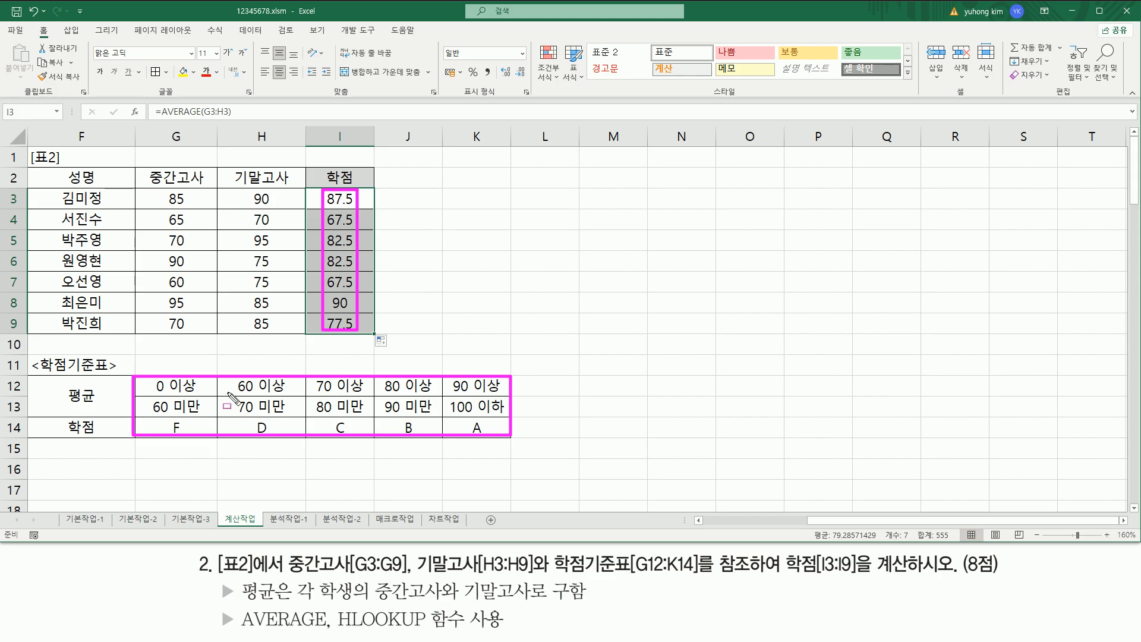
pyautogui.press('Escape')
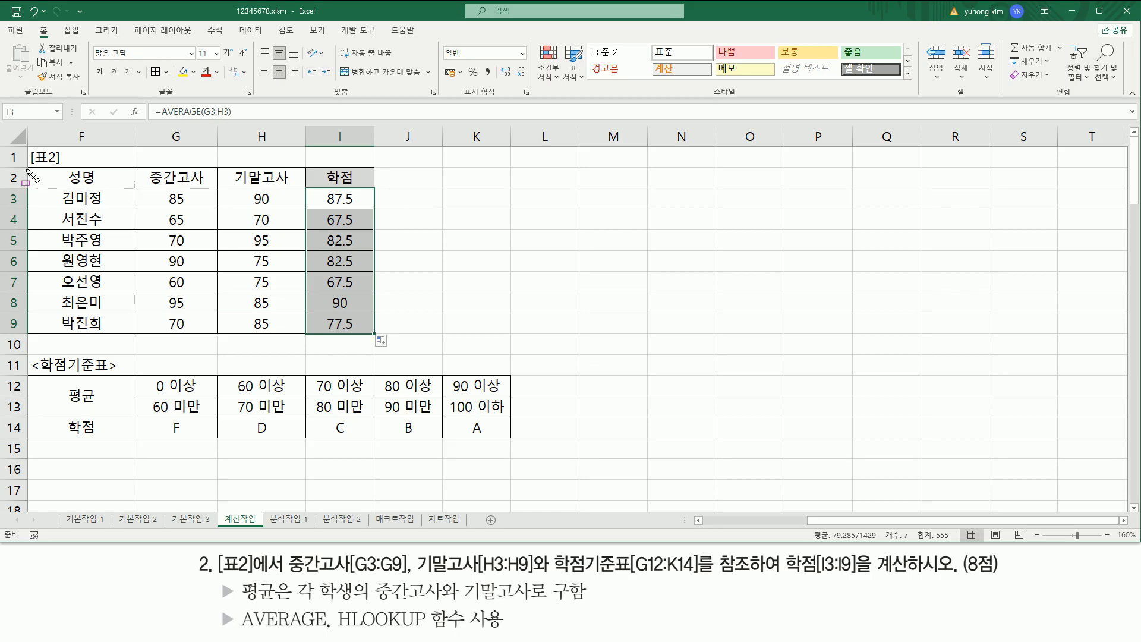
pyautogui.moveTo(27, 167)
pyautogui.mouseDown()
pyautogui.moveTo(319, 303)
pyautogui.moveTo(307, 333)
pyautogui.mouseUp()
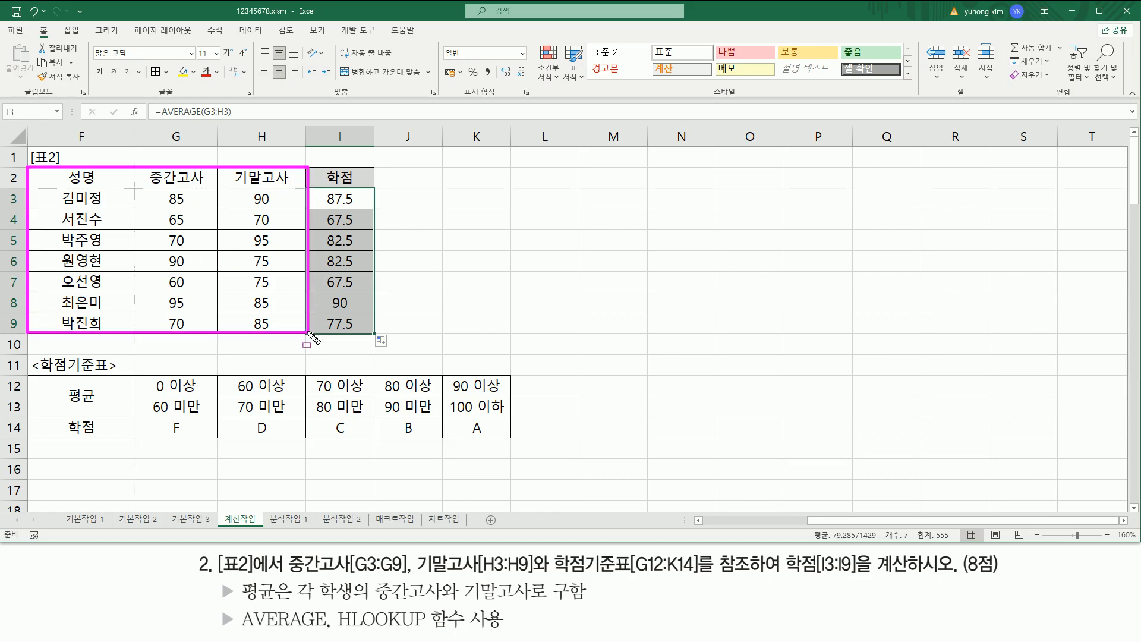
# - Review how the averages in I3:I9 relate to the grade criteria in G12:K14
pyautogui.moveTo(315, 167); pyautogui.dragTo(364, 334)
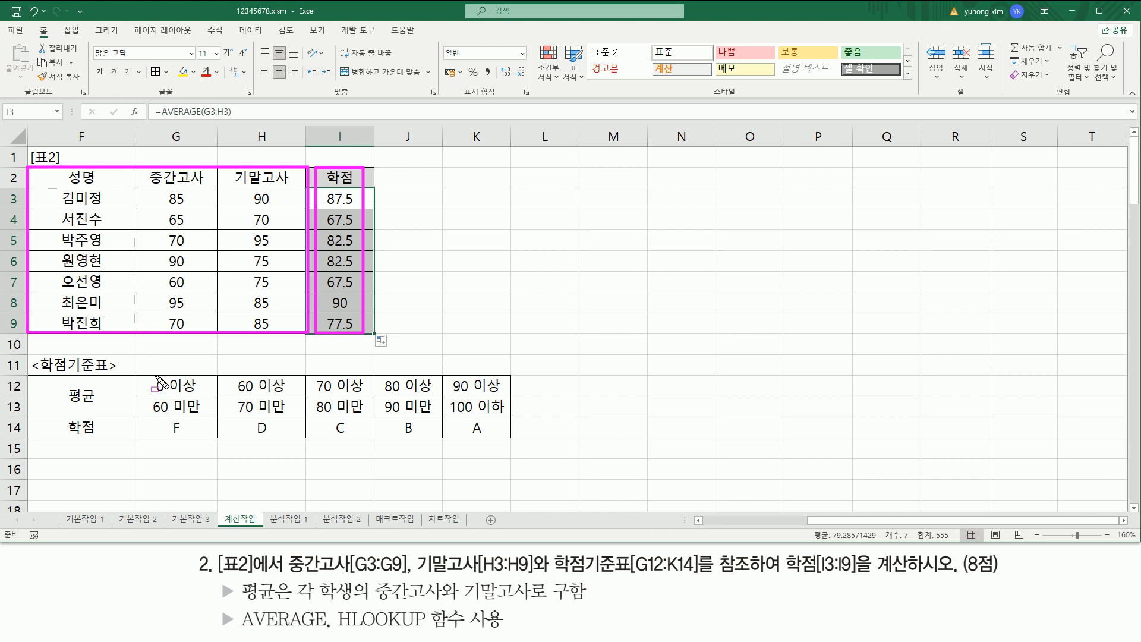
pyautogui.moveTo(134, 375); pyautogui.dragTo(511, 440)
pyautogui.press('Escape')
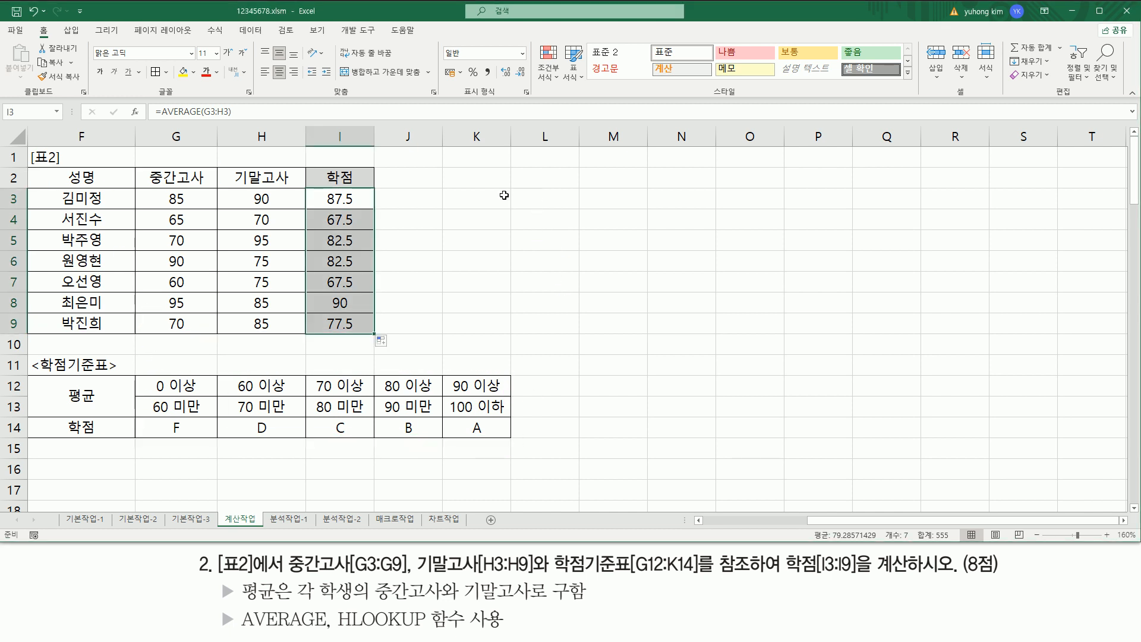
# - Enter the note labels vlookup in K4 and hlookup in K5
pyautogui.click(492, 221)
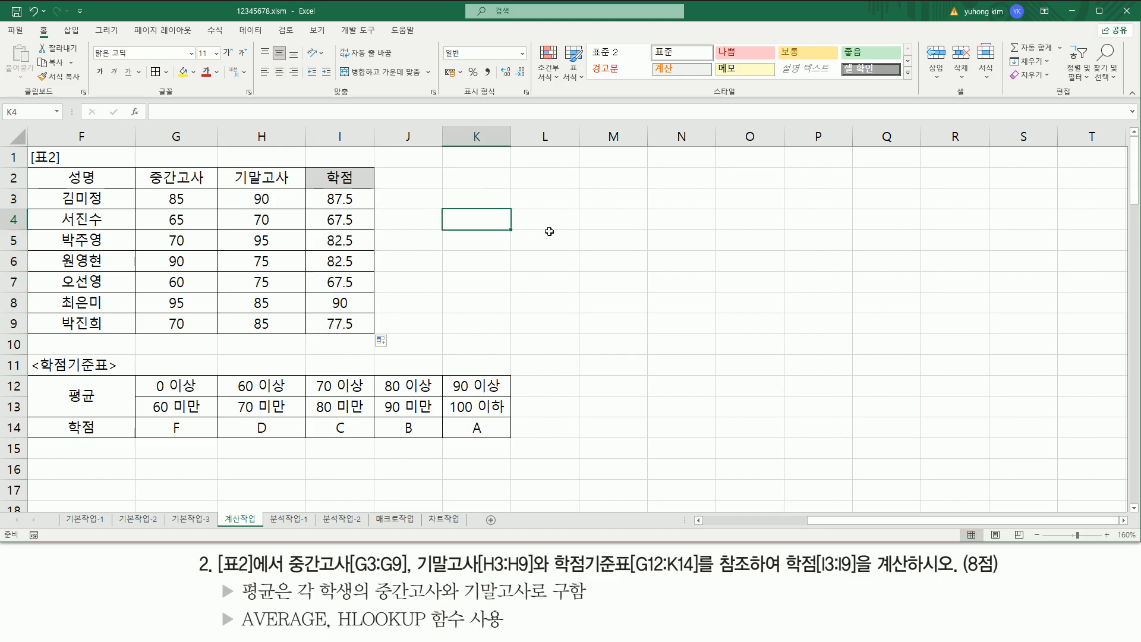
pyautogui.write('vl')
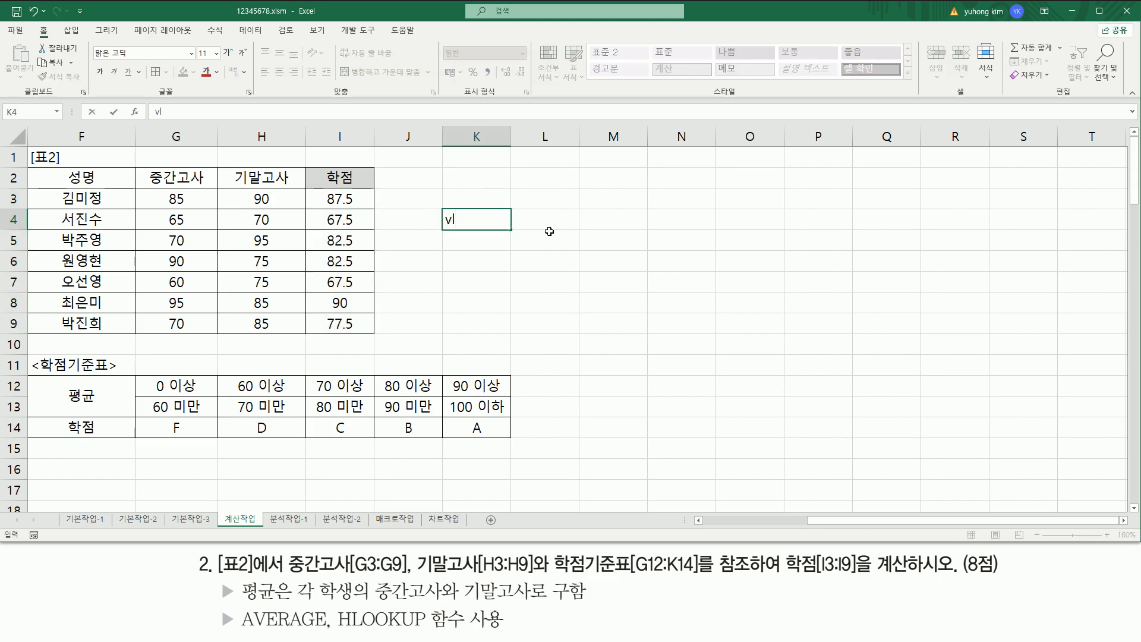
pyautogui.write('ookup')
pyautogui.press('Return')
pyautogui.write('h')
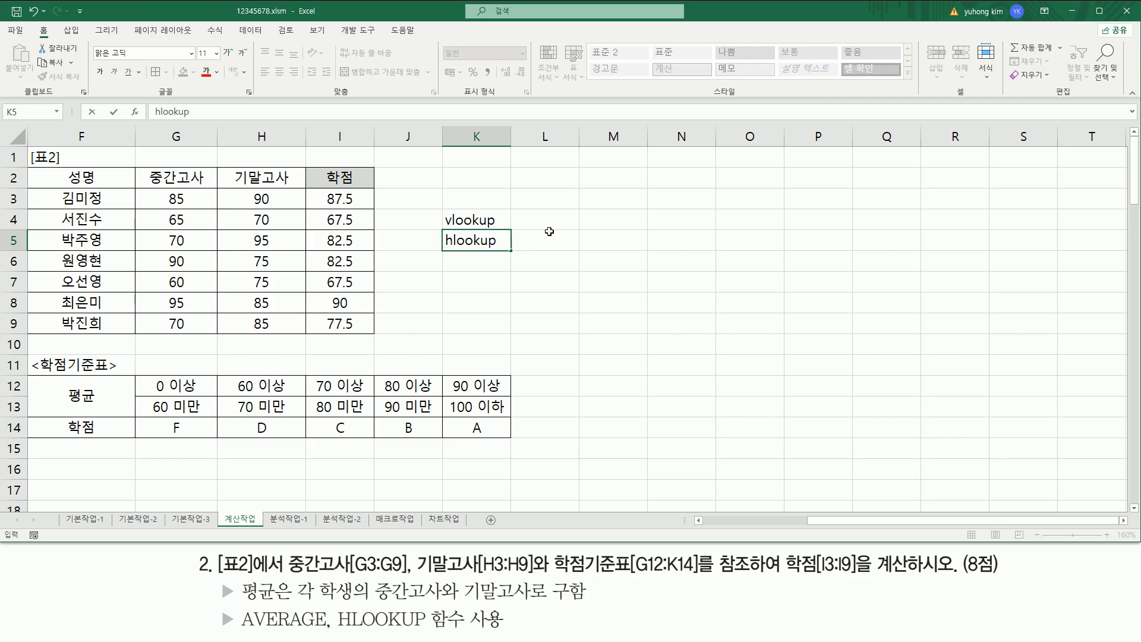
pyautogui.write('lookup')
# - Enter the vlookup argument note (찾을값, 참조범위, 열번호, 옵션) in L4
pyautogui.click(545, 219)
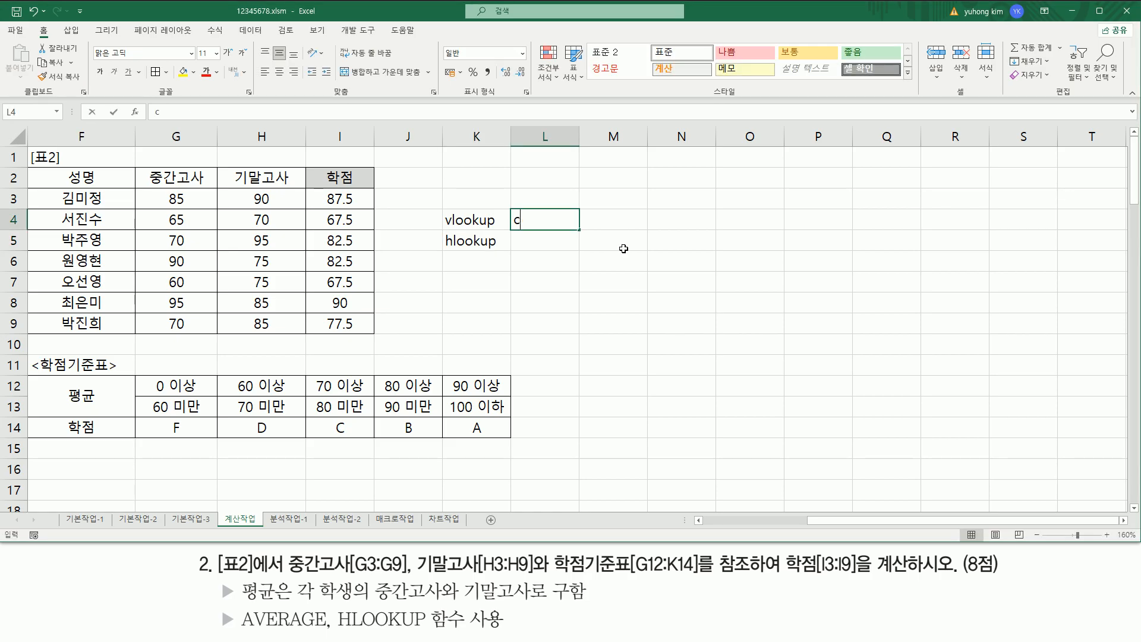
pyautogui.write('ck')
pyautogui.write('차')
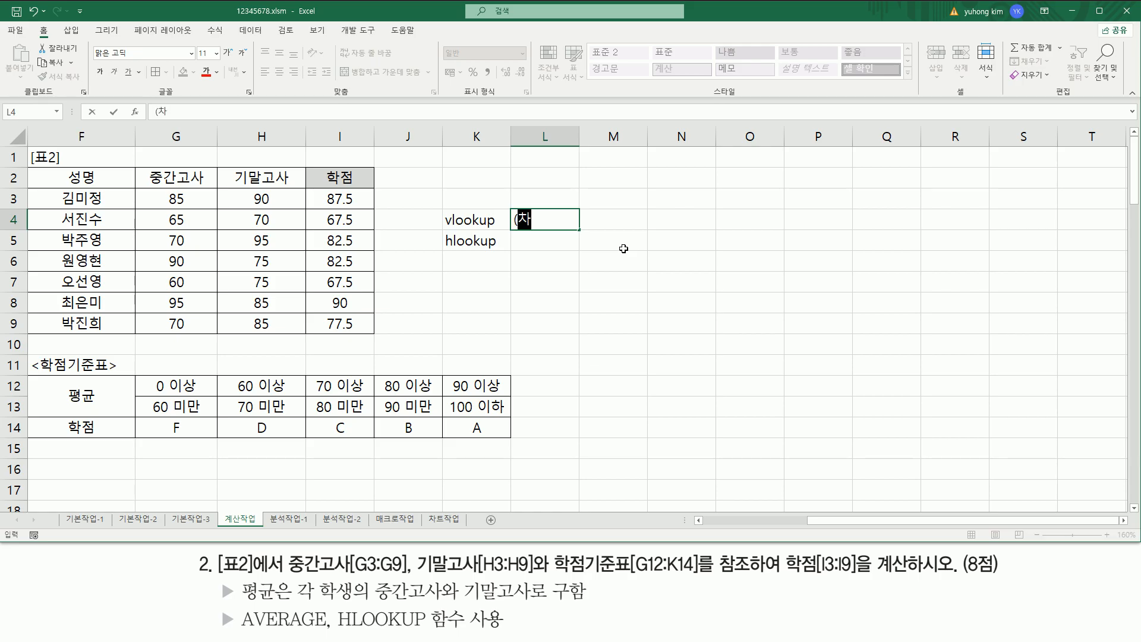
pyautogui.write('을값, 차')
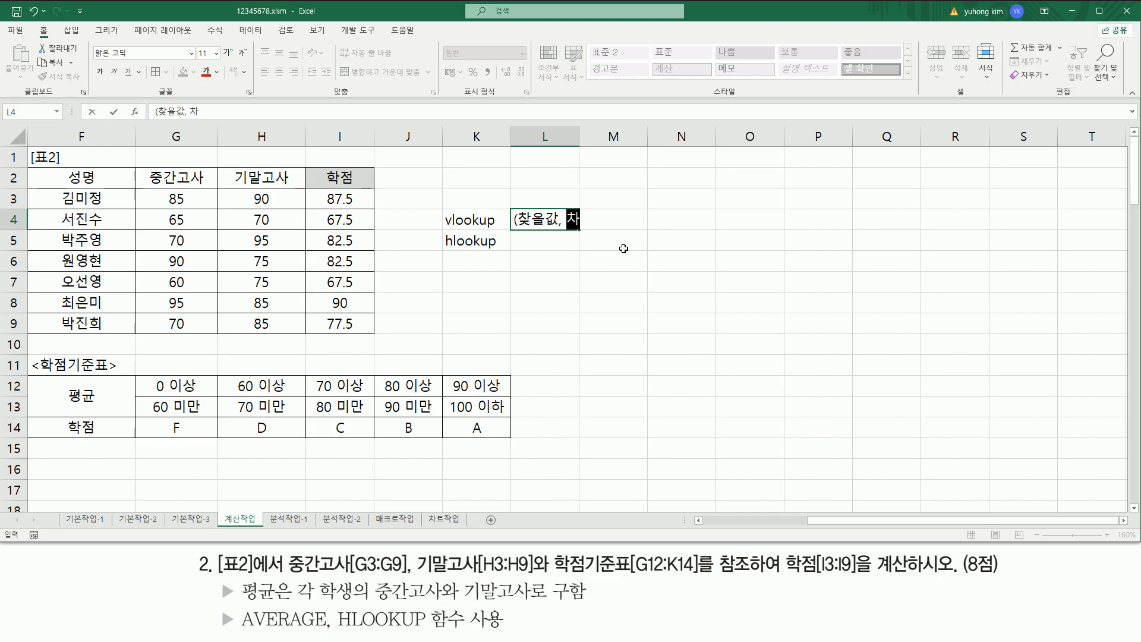
pyautogui.write('족')
pyautogui.write('범위,')
pyautogui.write(' 열번')
pyautogui.write('호, 옵셔')
pyautogui.write('ㄴ)')
pyautogui.press('Return')
# - Copy the argument note from L4 to L5 and change 열번호 to 행번호 for hlookup
pyautogui.press('Up')
pyautogui.hotkey('ctrl', 'c')
pyautogui.press('Down')
pyautogui.hotkey('ctrl', 'v')
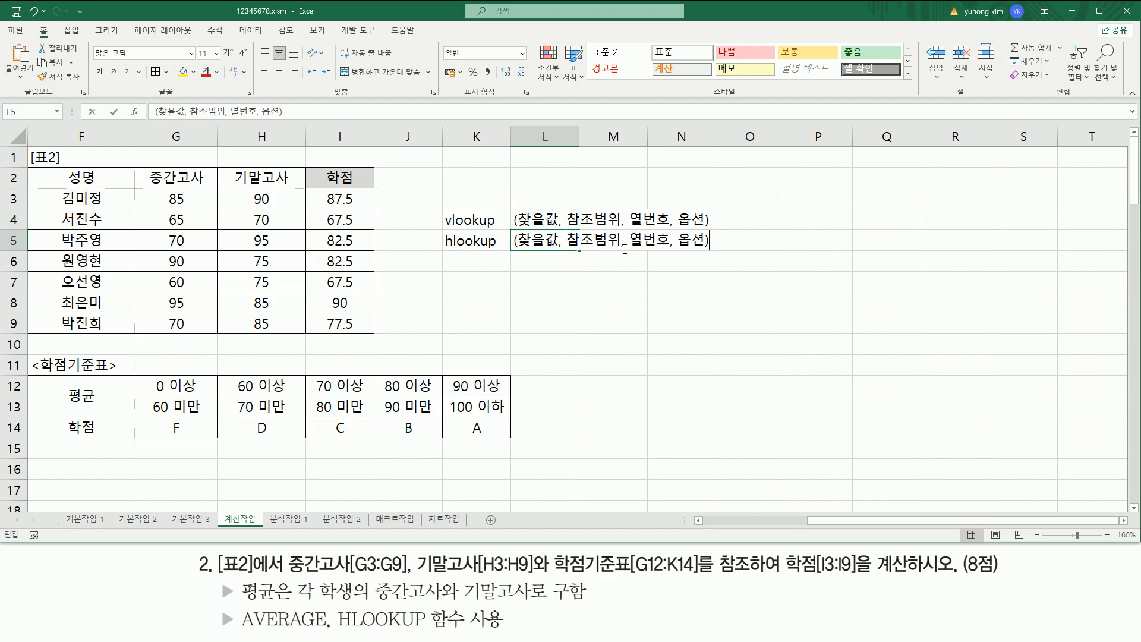
pyautogui.press('F2')
pyautogui.press('Left')
pyautogui.press('Left')
pyautogui.press('Delete')
pyautogui.write('해')
pyautogui.press('Return')
pyautogui.press('Return')
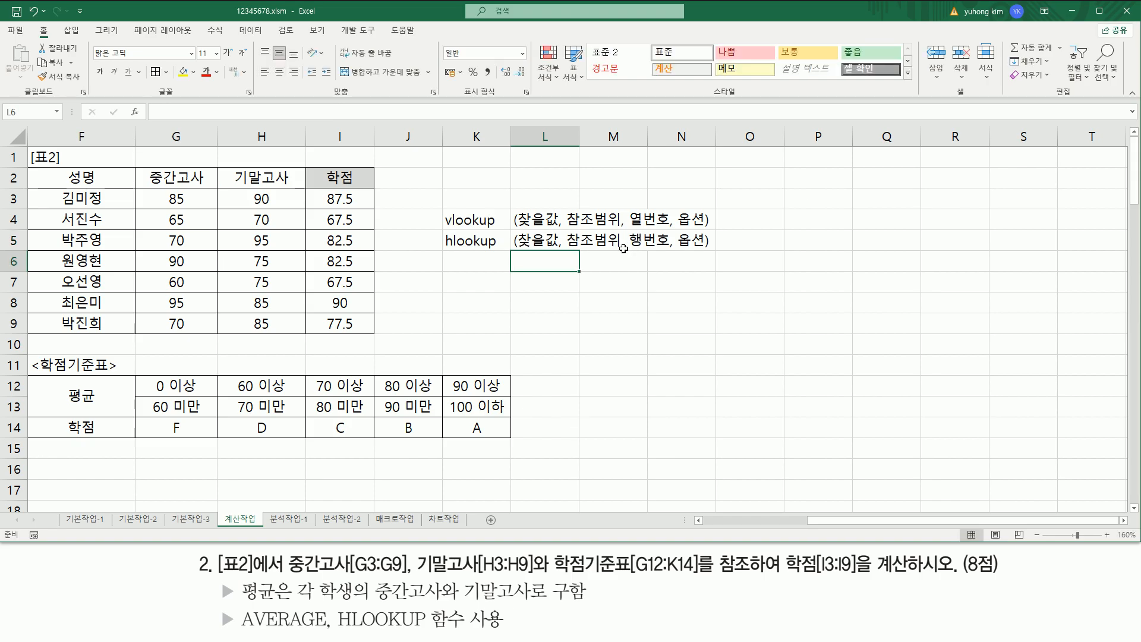
# - Trace how each average in I3:I9 is looked up in the same criteria range G12:K14
pyautogui.hotkey('ctrl', '2')
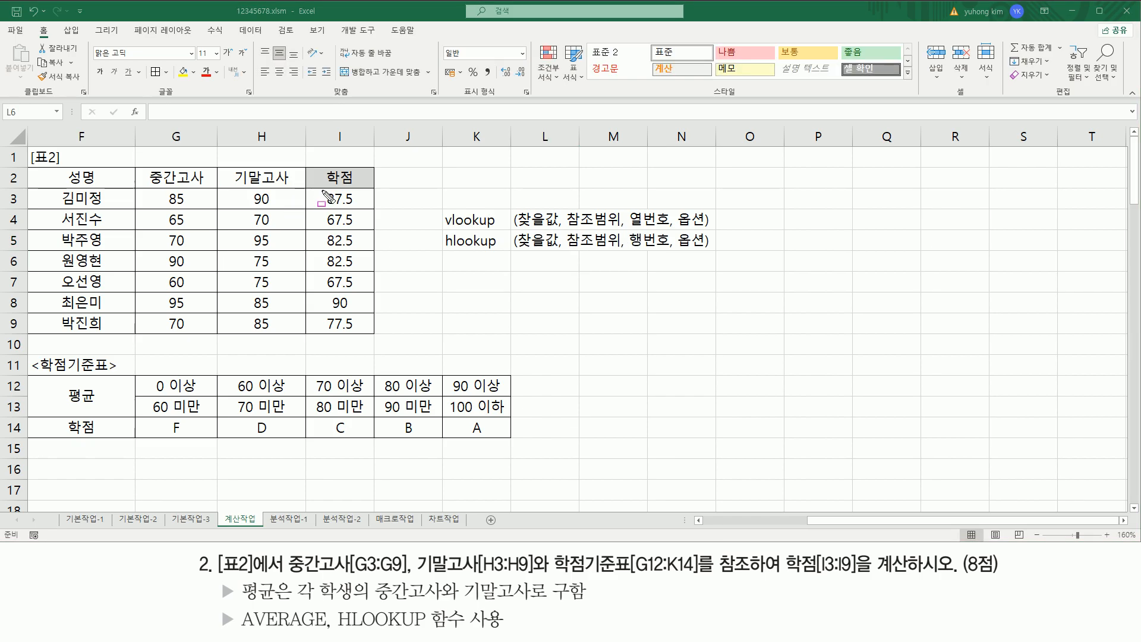
pyautogui.moveTo(322, 190); pyautogui.dragTo(361, 208)
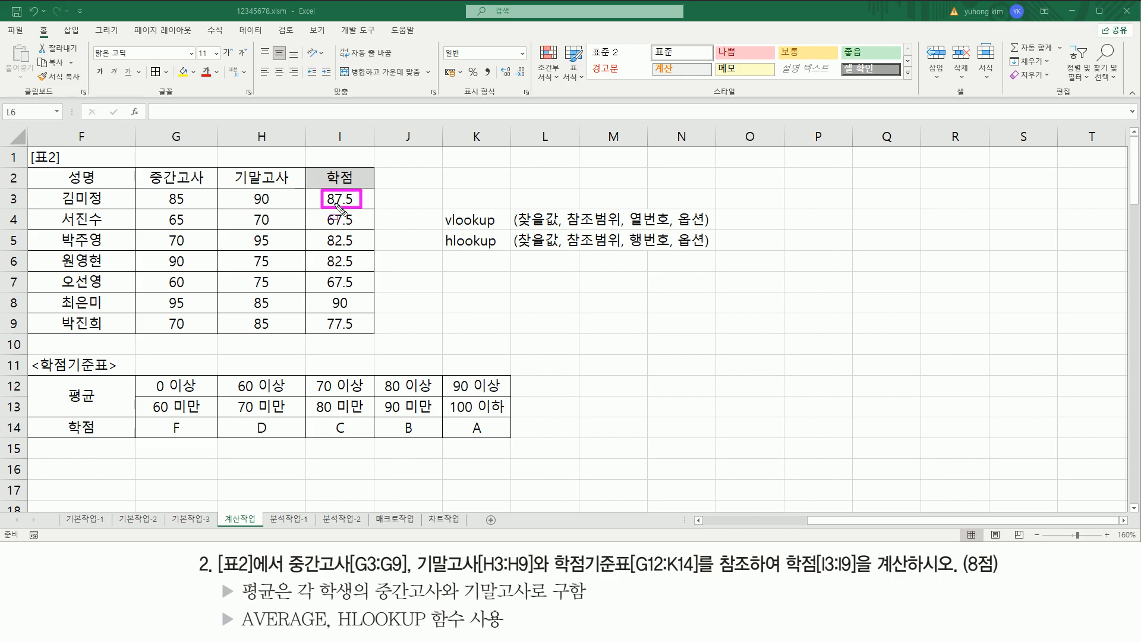
pyautogui.moveTo(136, 377)
pyautogui.mouseDown()
pyautogui.moveTo(146, 419)
pyautogui.moveTo(511, 439)
pyautogui.mouseUp()
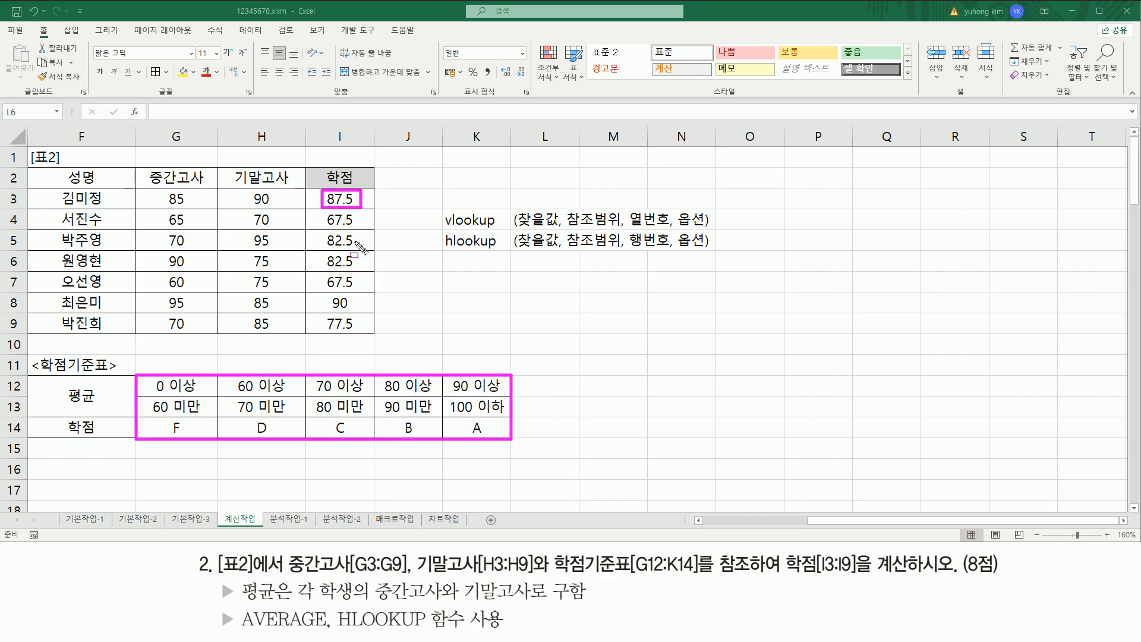
pyautogui.moveTo(323, 213); pyautogui.dragTo(361, 225)
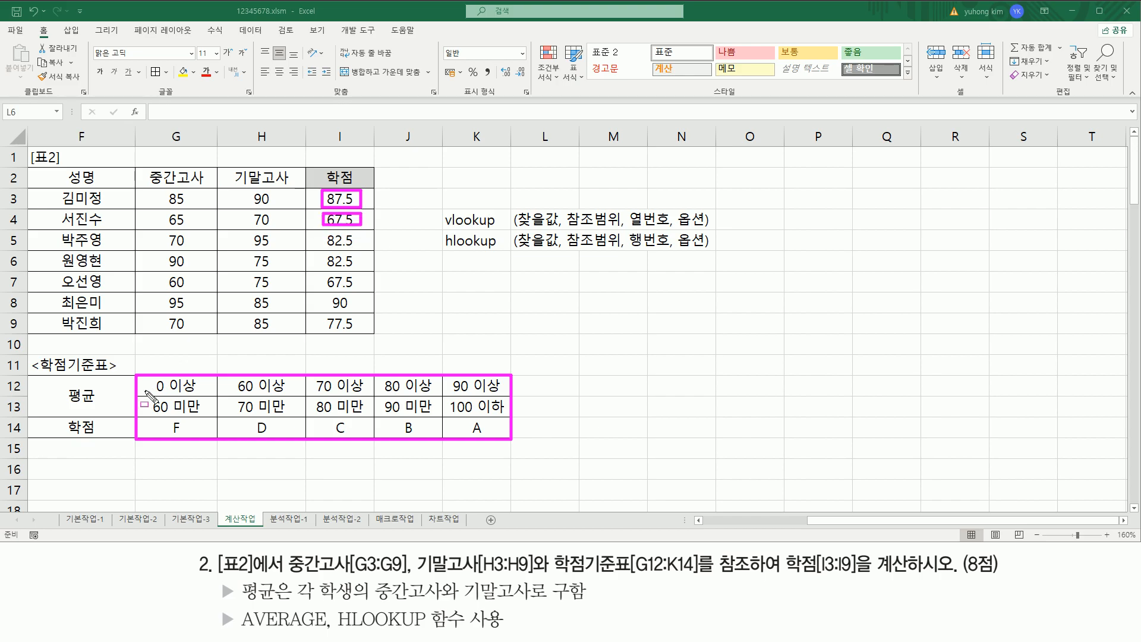
pyautogui.moveTo(153, 390)
pyautogui.mouseDown()
pyautogui.moveTo(461, 446)
pyautogui.moveTo(508, 381)
pyautogui.moveTo(462, 369)
pyautogui.mouseUp()
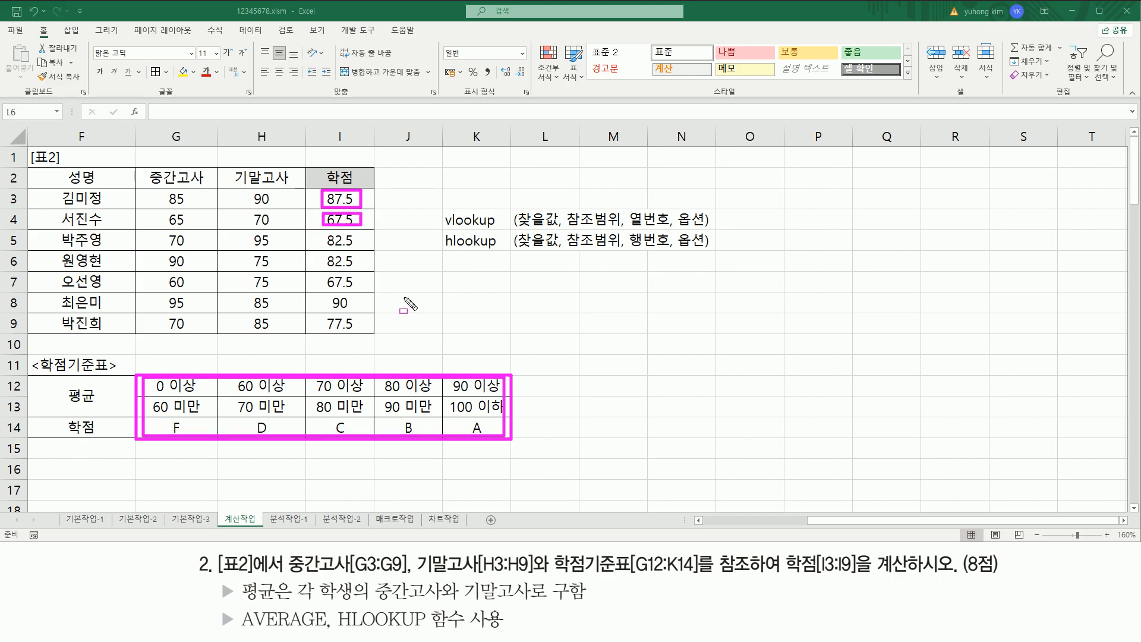
pyautogui.moveTo(326, 239)
pyautogui.mouseDown()
pyautogui.moveTo(360, 247)
pyautogui.moveTo(355, 234)
pyautogui.mouseUp()
pyautogui.moveTo(156, 380); pyautogui.dragTo(156, 381)
pyautogui.moveTo(326, 423); pyautogui.dragTo(501, 433)
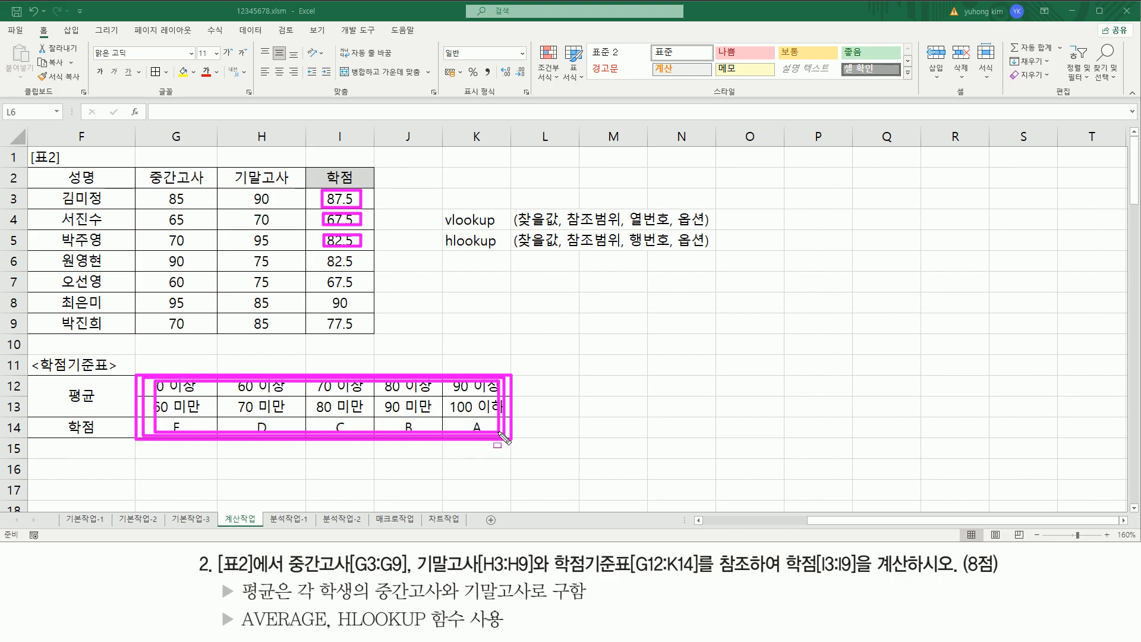
pyautogui.moveTo(324, 254)
pyautogui.mouseDown()
pyautogui.moveTo(325, 271)
pyautogui.moveTo(358, 271)
pyautogui.moveTo(357, 253)
pyautogui.mouseUp()
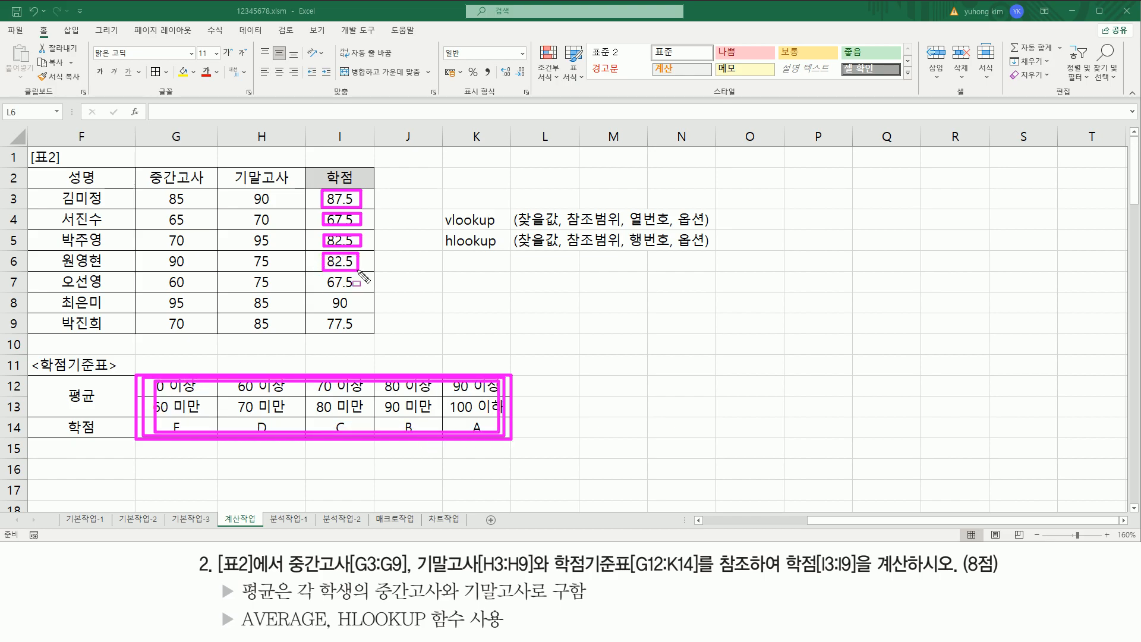
pyautogui.moveTo(156, 383)
pyautogui.mouseDown()
pyautogui.moveTo(158, 431)
pyautogui.moveTo(493, 435)
pyautogui.mouseUp()
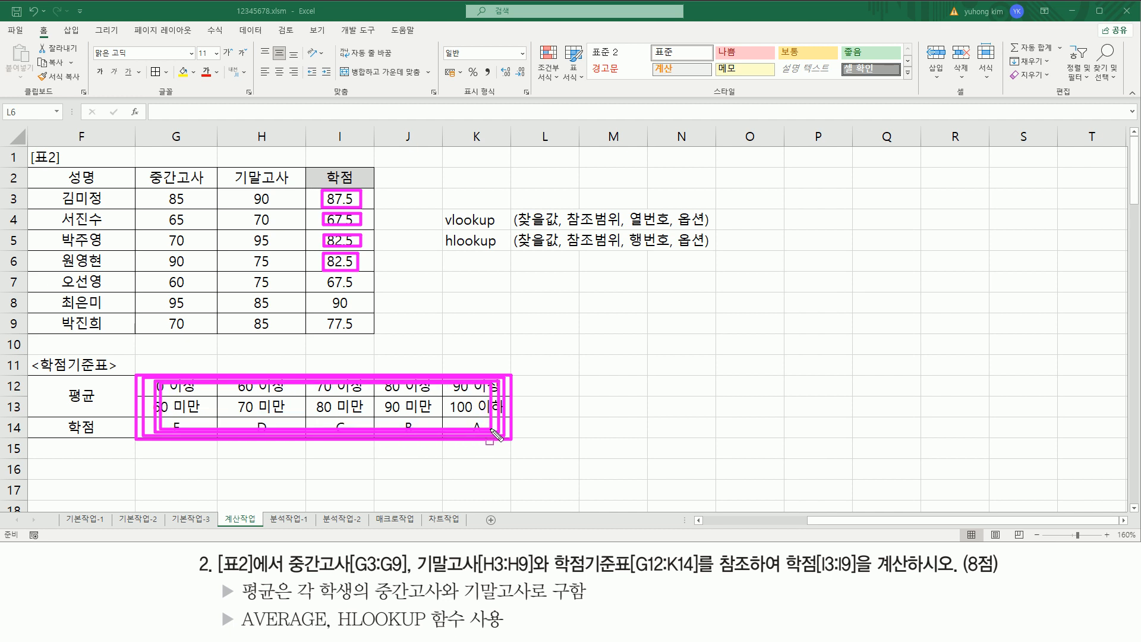
pyautogui.moveTo(324, 277)
pyautogui.mouseDown()
pyautogui.moveTo(326, 290)
pyautogui.moveTo(348, 294)
pyautogui.moveTo(352, 331)
pyautogui.moveTo(355, 317)
pyautogui.mouseUp()
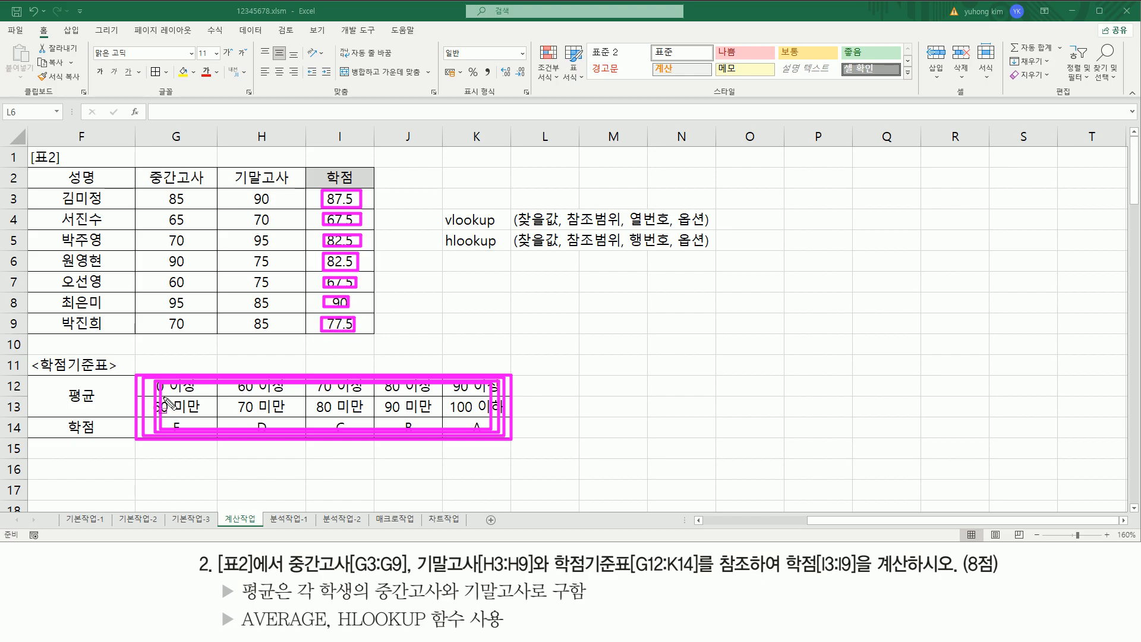
pyautogui.moveTo(154, 384)
pyautogui.mouseDown()
pyautogui.moveTo(250, 434)
pyautogui.moveTo(497, 416)
pyautogui.moveTo(503, 433)
pyautogui.mouseUp()
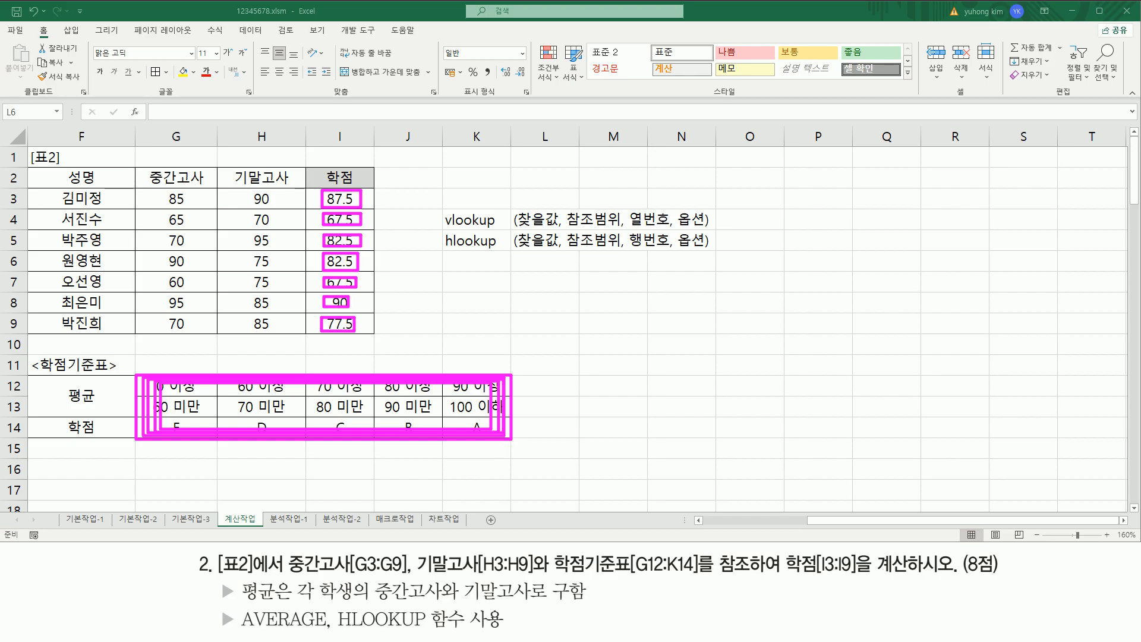
pyautogui.moveTo(319, 367)
pyautogui.mouseDown()
pyautogui.moveTo(329, 387)
pyautogui.moveTo(367, 358)
pyautogui.mouseUp()
pyautogui.moveTo(377, 203); pyautogui.dragTo(403, 163)
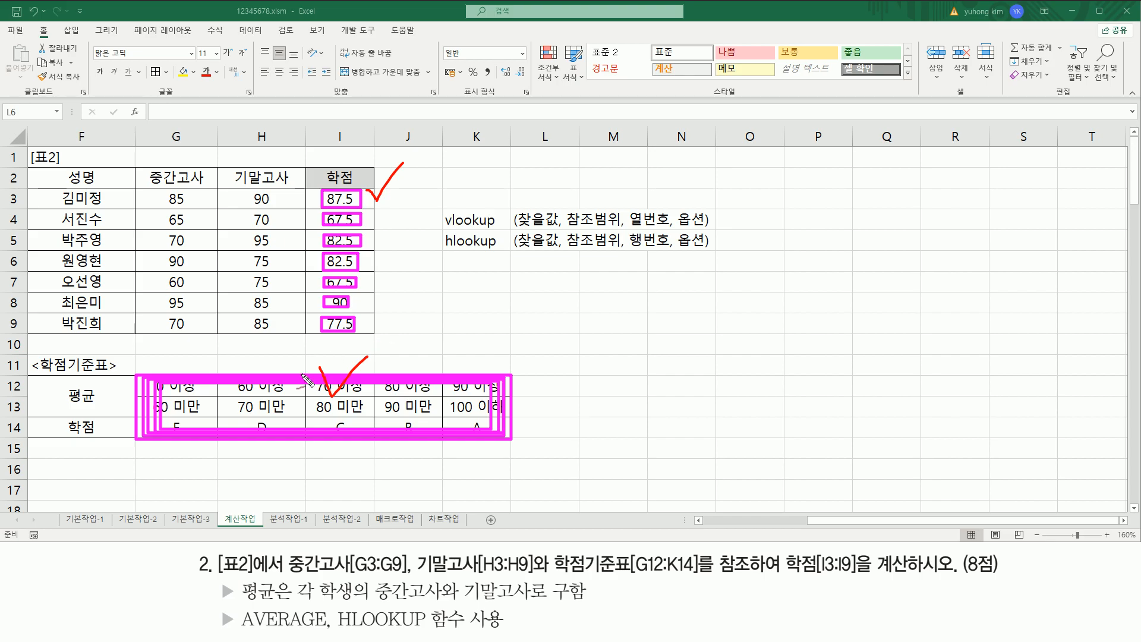
pyautogui.moveTo(168, 410)
pyautogui.mouseDown()
pyautogui.moveTo(194, 385)
pyautogui.moveTo(486, 392)
pyautogui.mouseUp()
pyautogui.click(371, 385)
pyautogui.press('Escape')
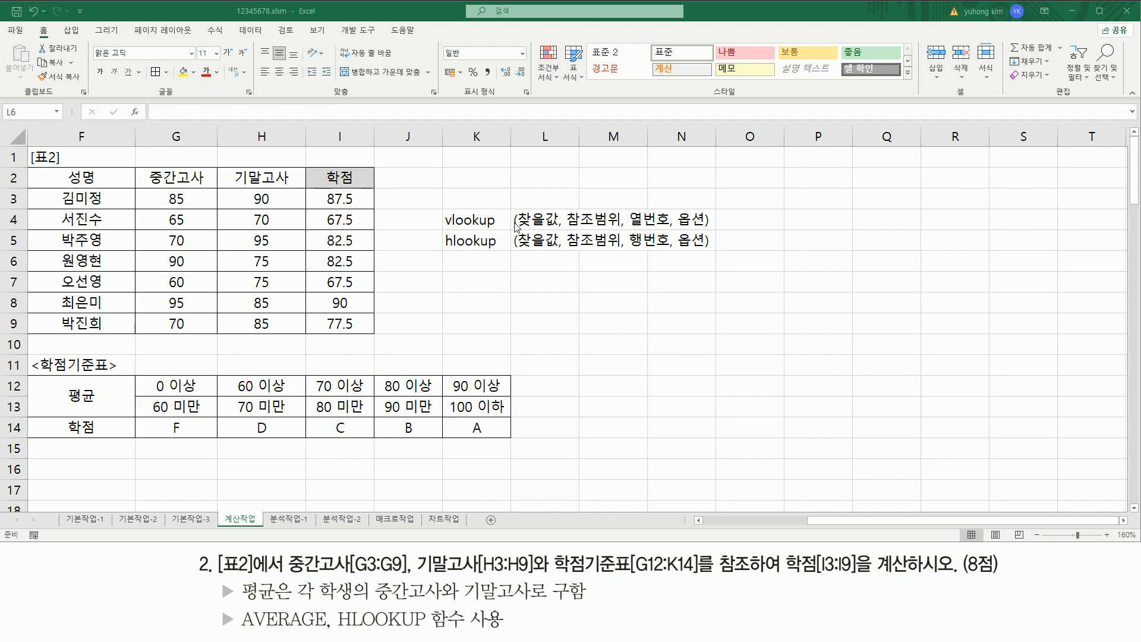
# - Add a $ after 참조범위 in the argument notes in L4 and L5 to mark the absolute reference
pyautogui.click(476, 219)
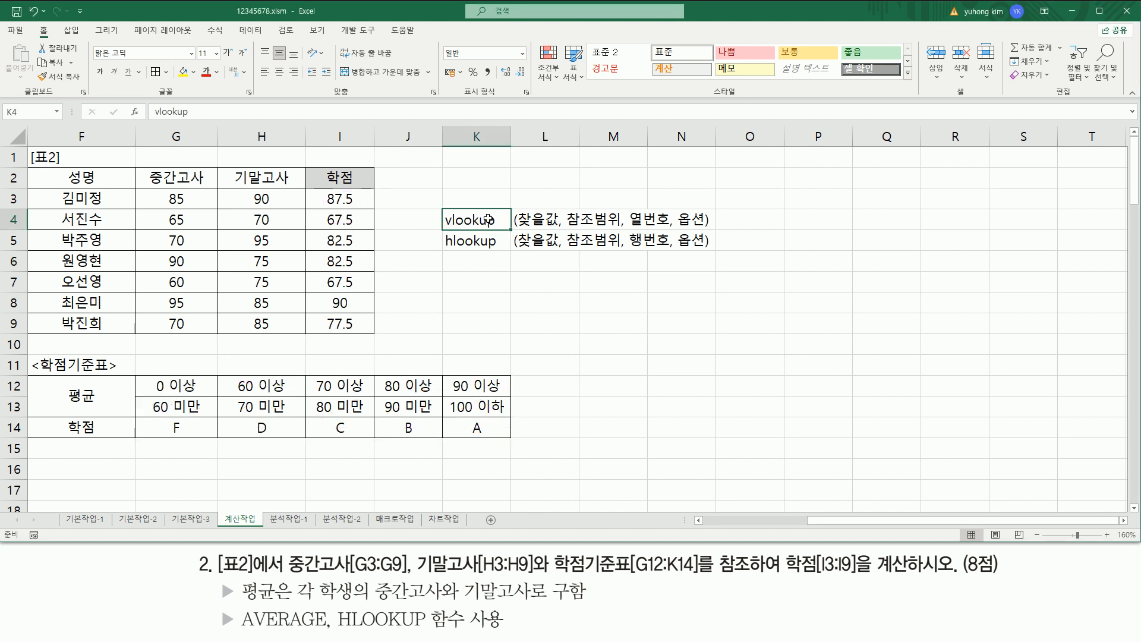
pyautogui.click(595, 220)
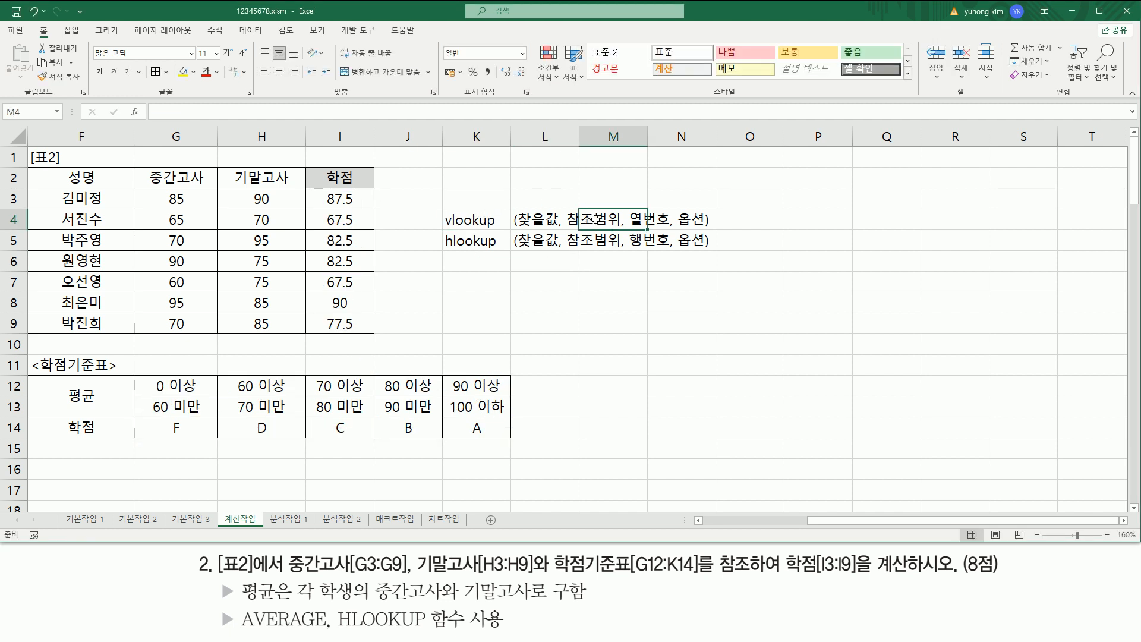
pyautogui.click(465, 221)
pyautogui.doubleClick(545, 219)
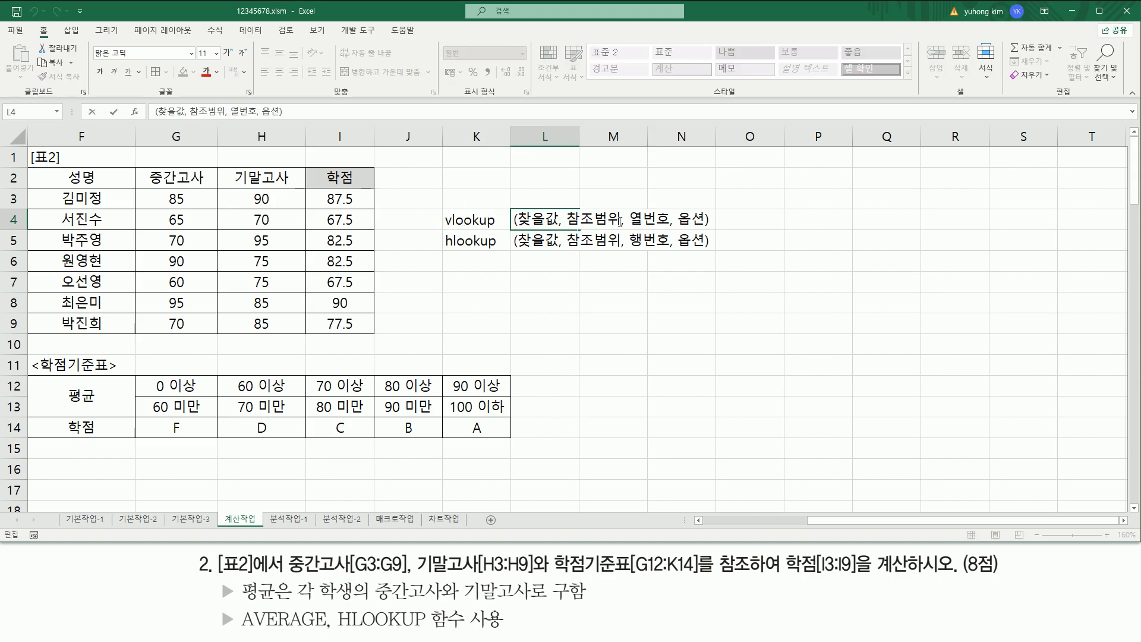
pyautogui.write('$')
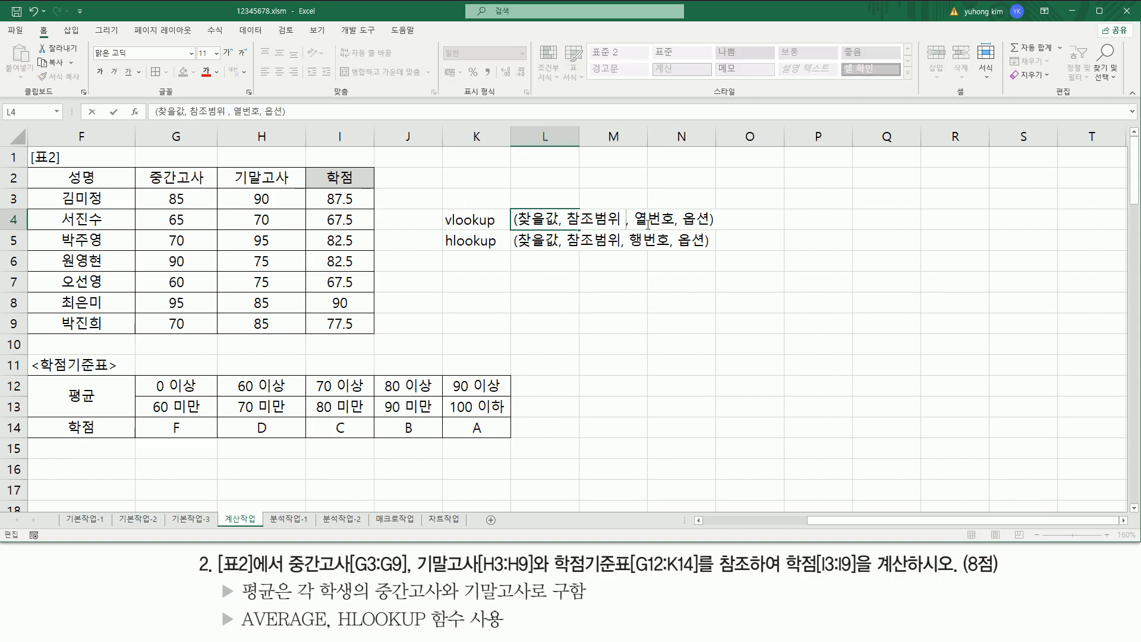
pyautogui.press('Return')
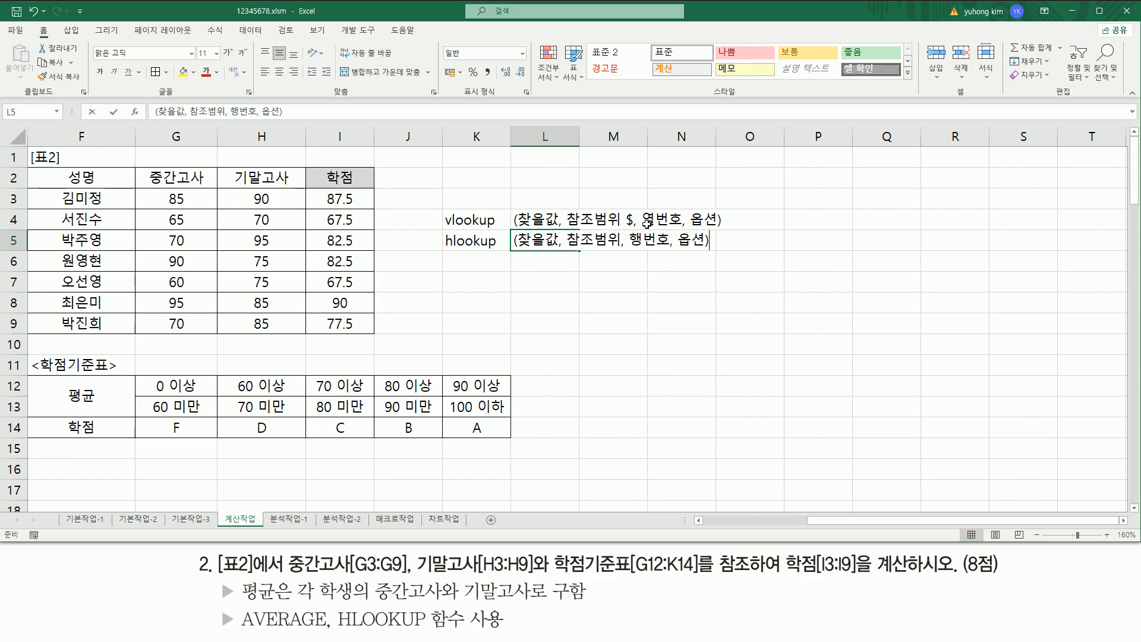
pyautogui.press('F2')
pyautogui.write('$')
pyautogui.press('Return')
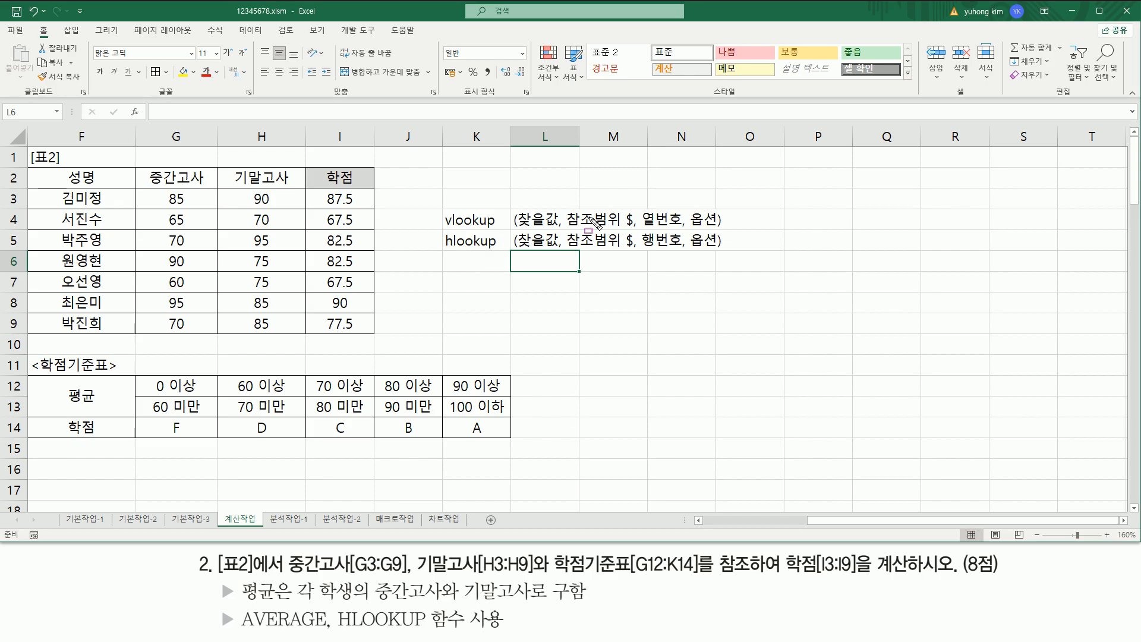
# - Review the 참조범위 $ notes, the task's required HLOOKUP function, and the vlookup and hlookup labels
pyautogui.moveTo(565, 202)
pyautogui.mouseDown()
pyautogui.moveTo(576, 236)
pyautogui.moveTo(631, 261)
pyautogui.moveTo(637, 253)
pyautogui.mouseUp()
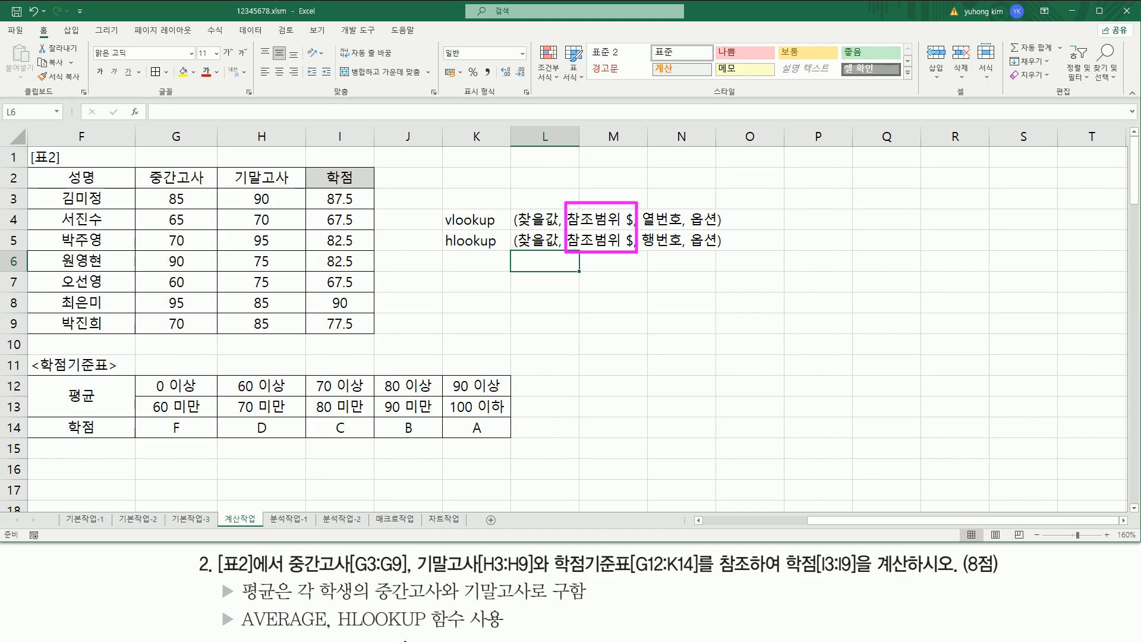
pyautogui.moveTo(332, 633)
pyautogui.mouseDown()
pyautogui.moveTo(516, 632)
pyautogui.moveTo(511, 604)
pyautogui.mouseUp()
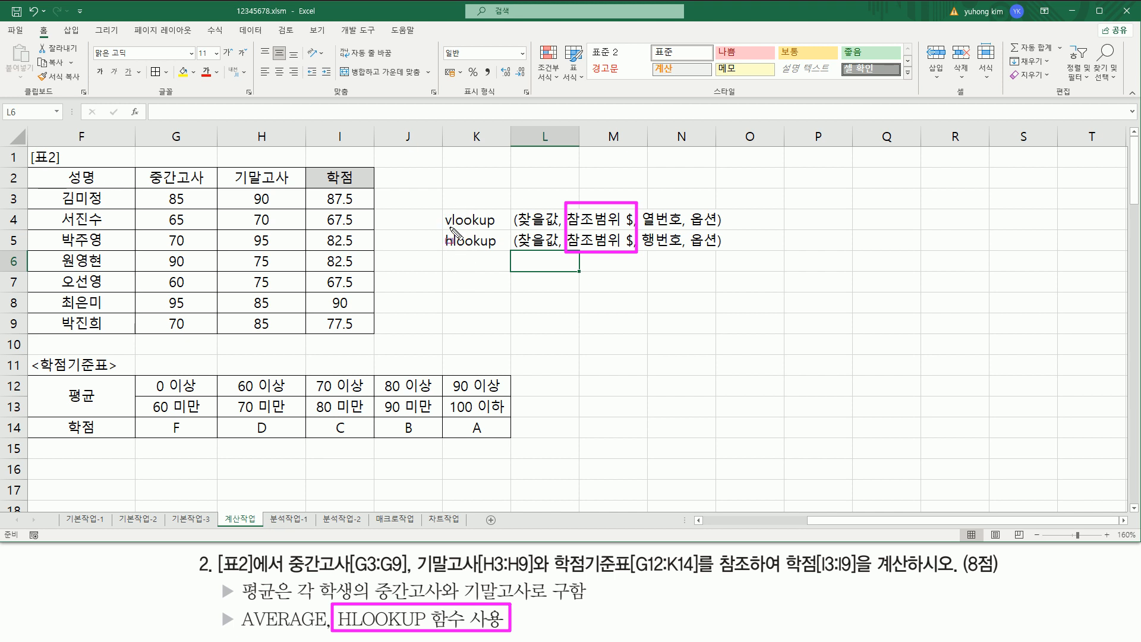
pyautogui.moveTo(442, 227); pyautogui.dragTo(496, 228)
pyautogui.moveTo(441, 250); pyautogui.dragTo(499, 251)
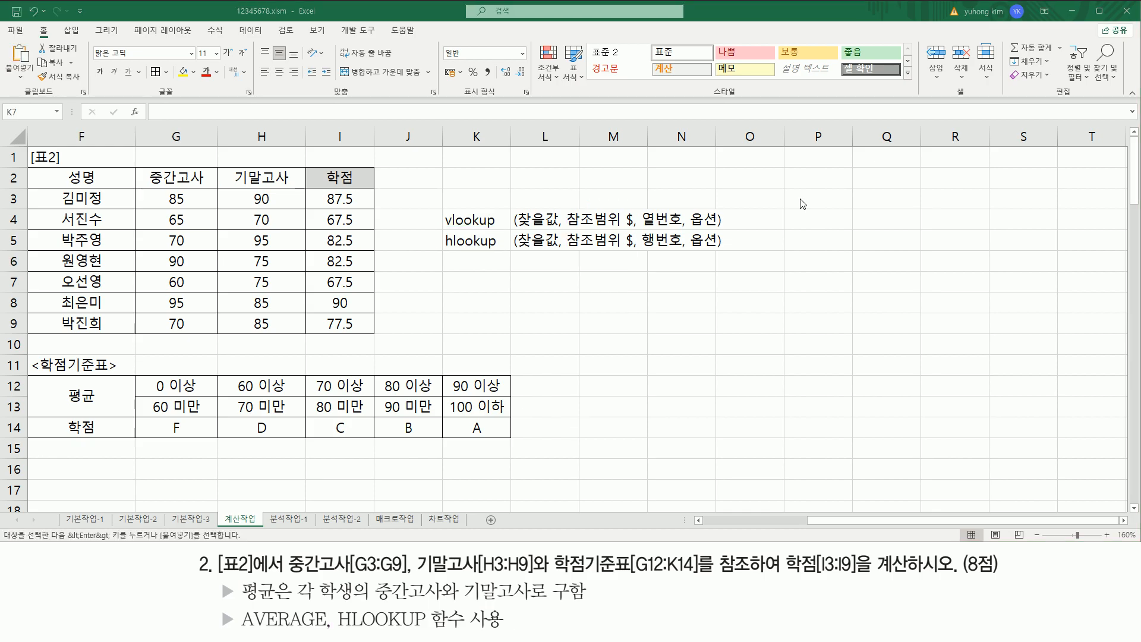
# - Paste the copied vertical version of the 학점기준표 at Q1
pyautogui.click(911, 167)
pyautogui.click(911, 168)
pyautogui.hotkey('ctrl', 'v')
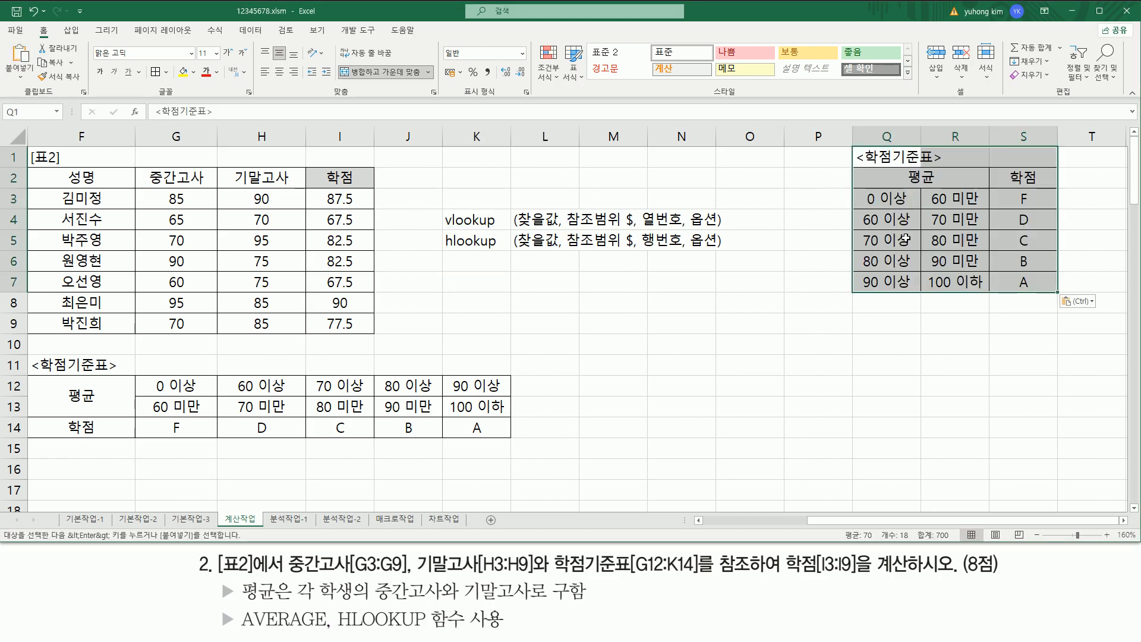
pyautogui.click(774, 367)
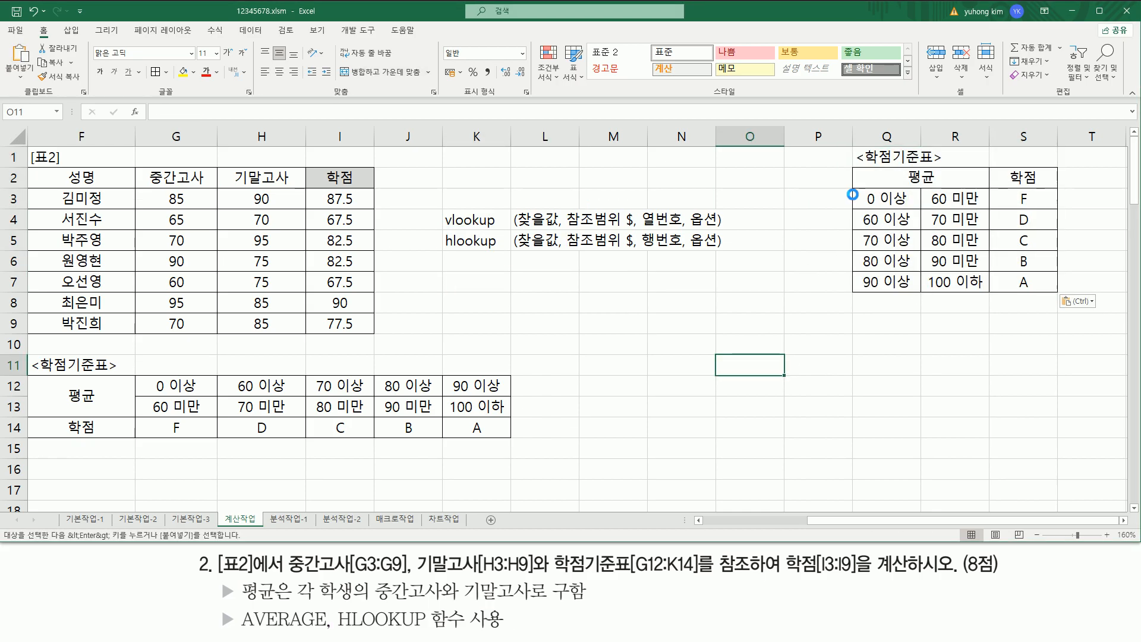
# - Compare the vertical 학점기준표 in Q1:S7 with the horizontal one in F11:K14
pyautogui.moveTo(854, 145)
pyautogui.mouseDown()
pyautogui.moveTo(882, 265)
pyautogui.moveTo(1064, 303)
pyautogui.mouseUp()
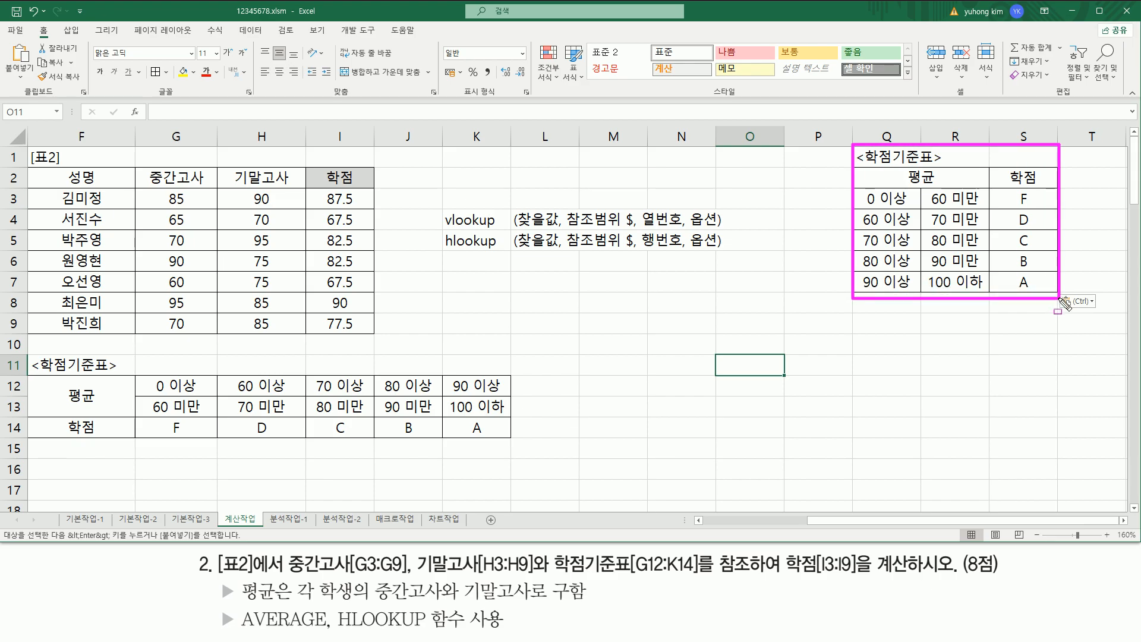
pyautogui.moveTo(24, 350); pyautogui.dragTo(165, 433)
pyautogui.moveTo(245, 438); pyautogui.dragTo(517, 450)
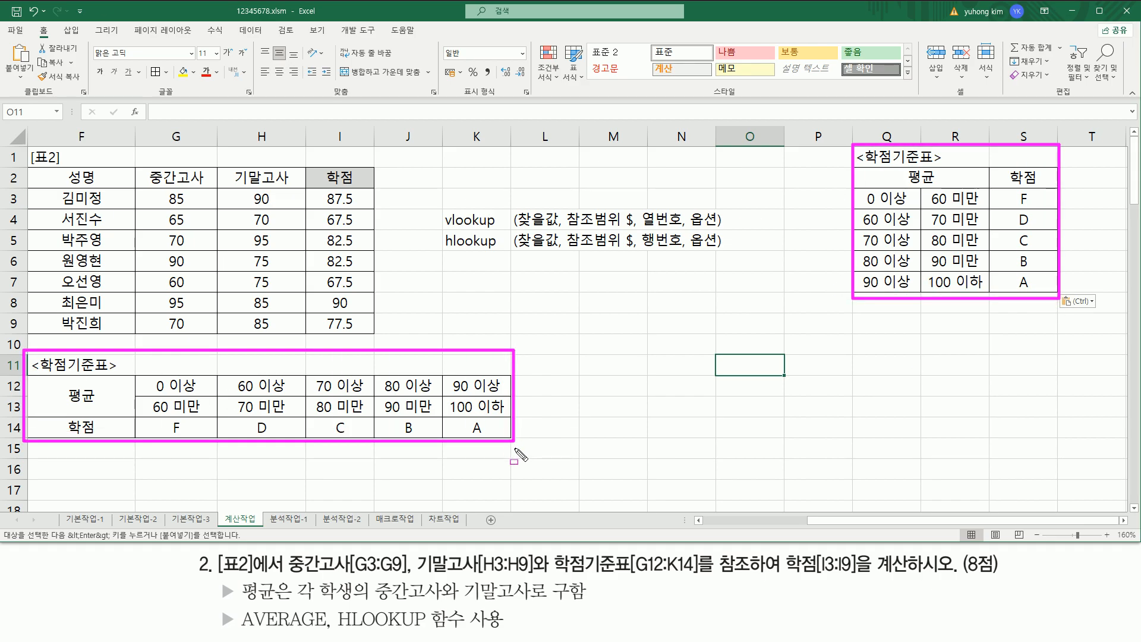
# - Examine how the values of the horizontal 학점기준표 in G12:K14 are laid out and which lookup function suits them
pyautogui.press('Escape')
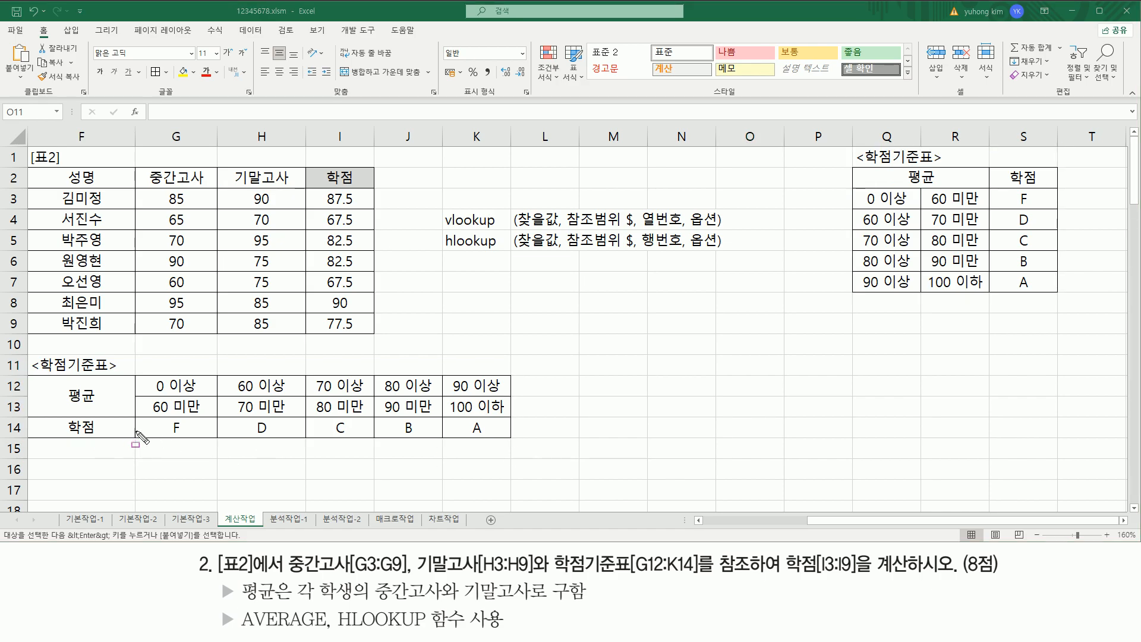
pyautogui.moveTo(143, 429); pyautogui.dragTo(494, 429)
pyautogui.moveTo(144, 385); pyautogui.dragTo(484, 385)
pyautogui.moveTo(138, 406); pyautogui.dragTo(495, 407)
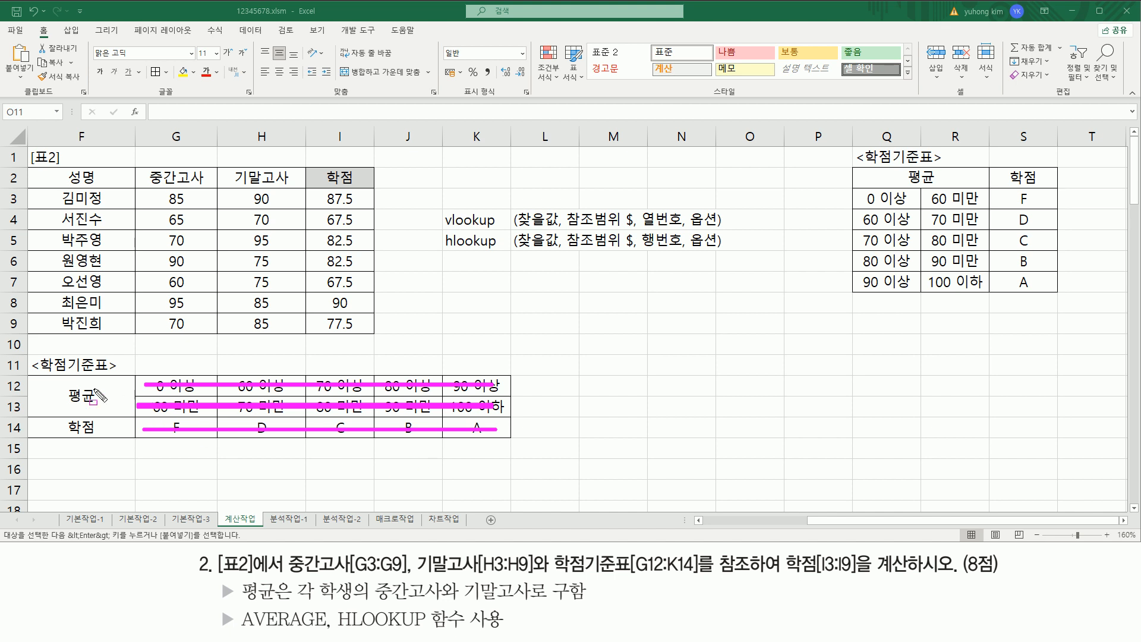
pyautogui.moveTo(132, 378); pyautogui.dragTo(512, 441)
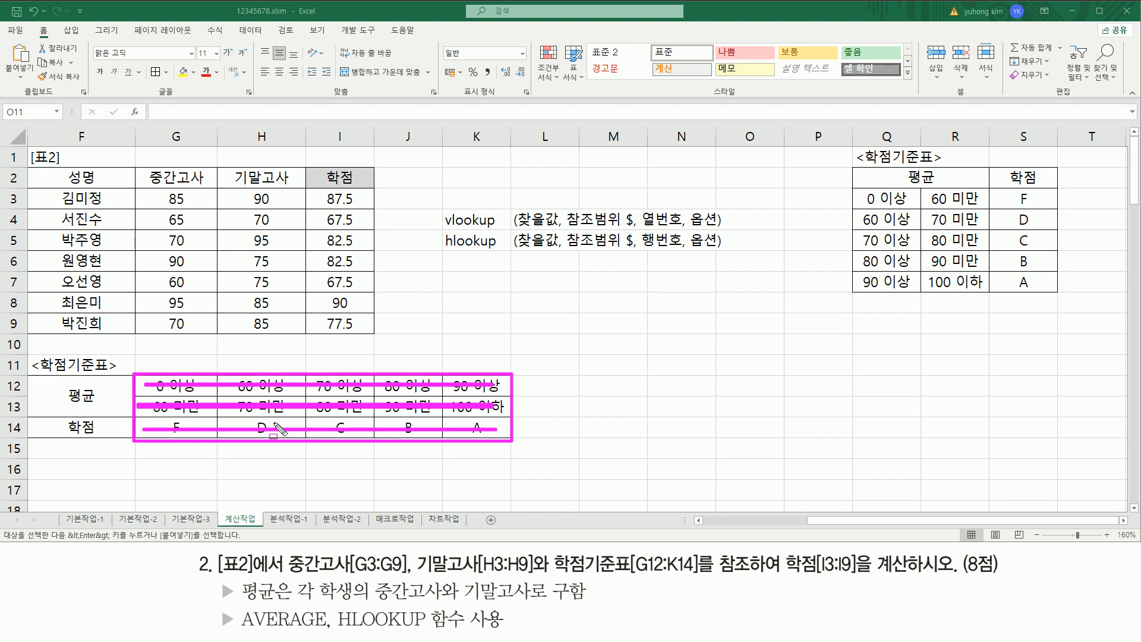
pyautogui.moveTo(442, 250); pyautogui.dragTo(499, 250)
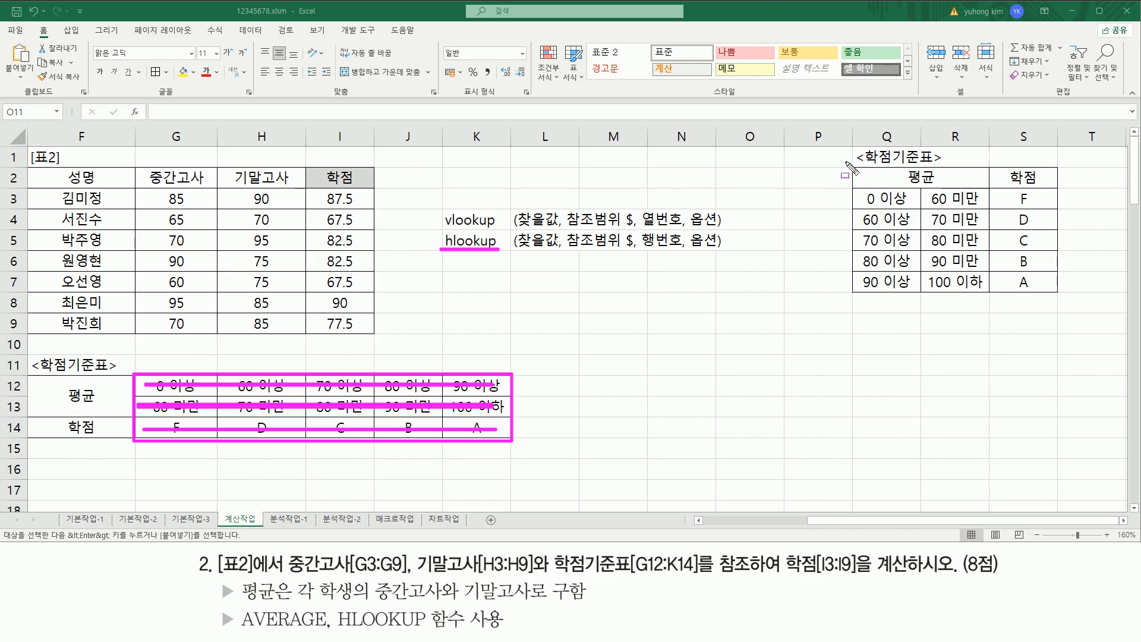
# - Examine the column layout of the vertical 학점기준표 in Q3:S7 and compare the vlookup and hlookup labels
pyautogui.moveTo(854, 144); pyautogui.dragTo(1067, 304)
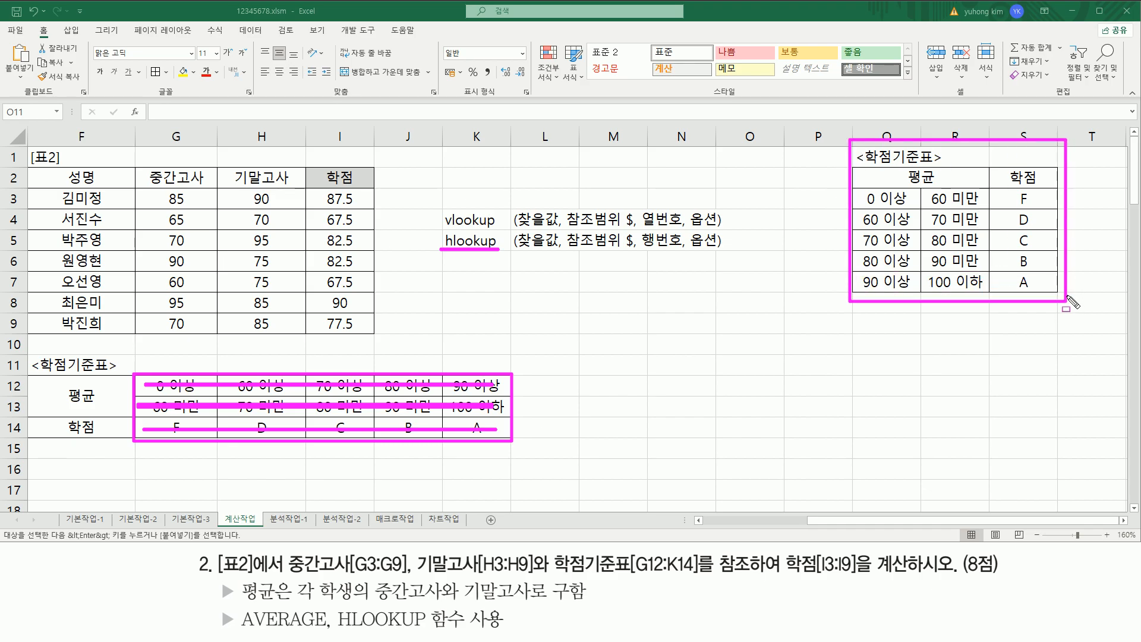
pyautogui.press('Escape')
pyautogui.moveTo(1022, 191); pyautogui.dragTo(1021, 294)
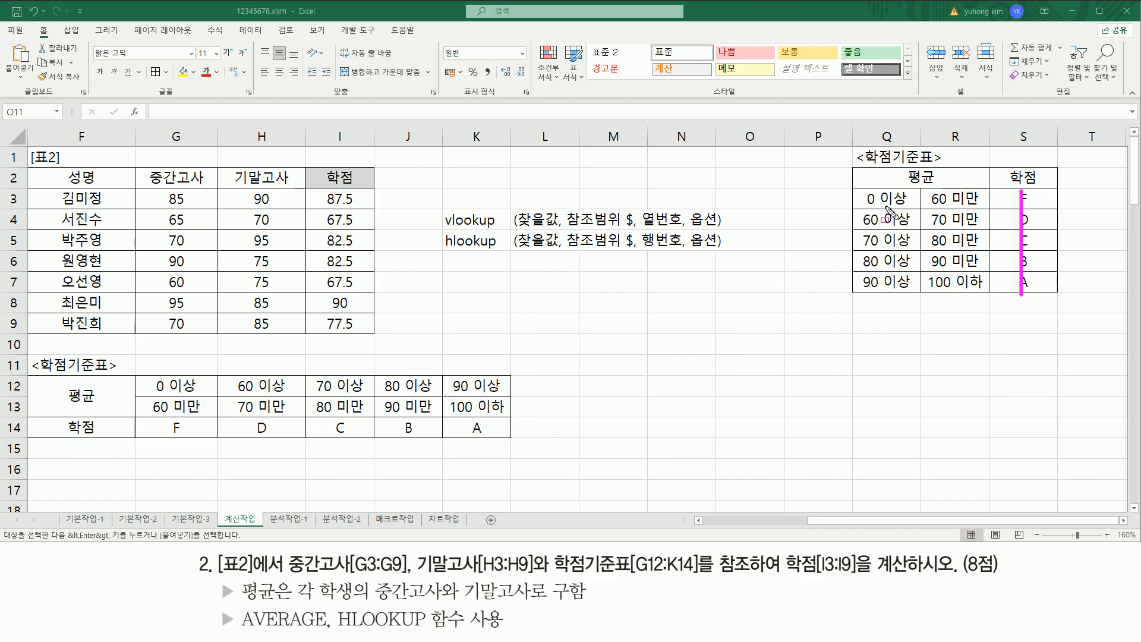
pyautogui.moveTo(887, 193); pyautogui.dragTo(888, 289)
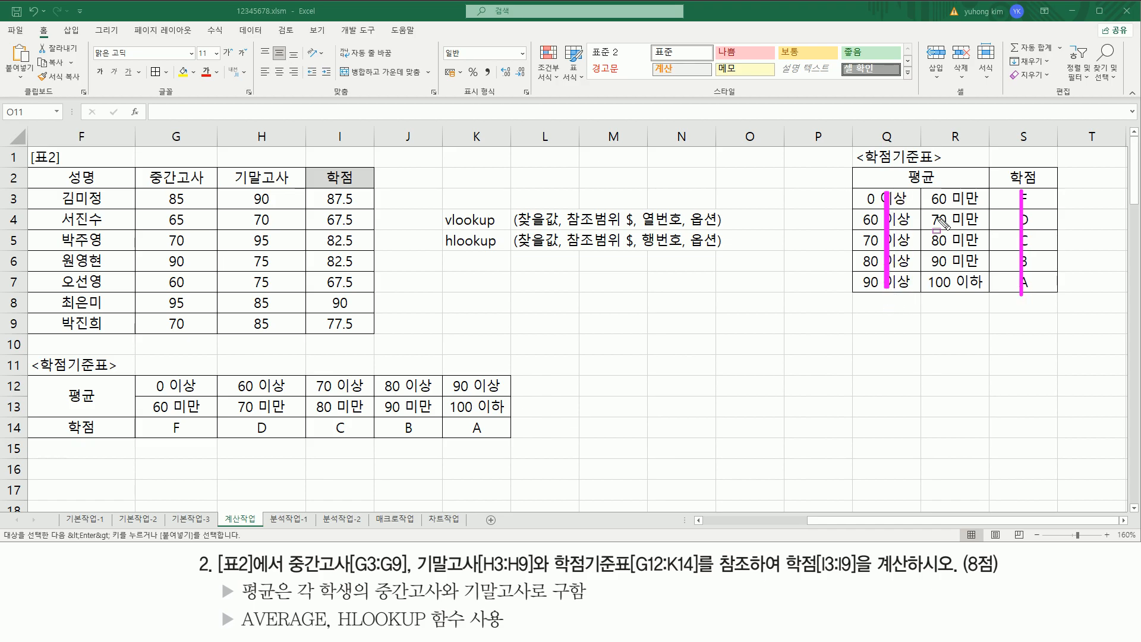
pyautogui.moveTo(948, 191); pyautogui.dragTo(949, 289)
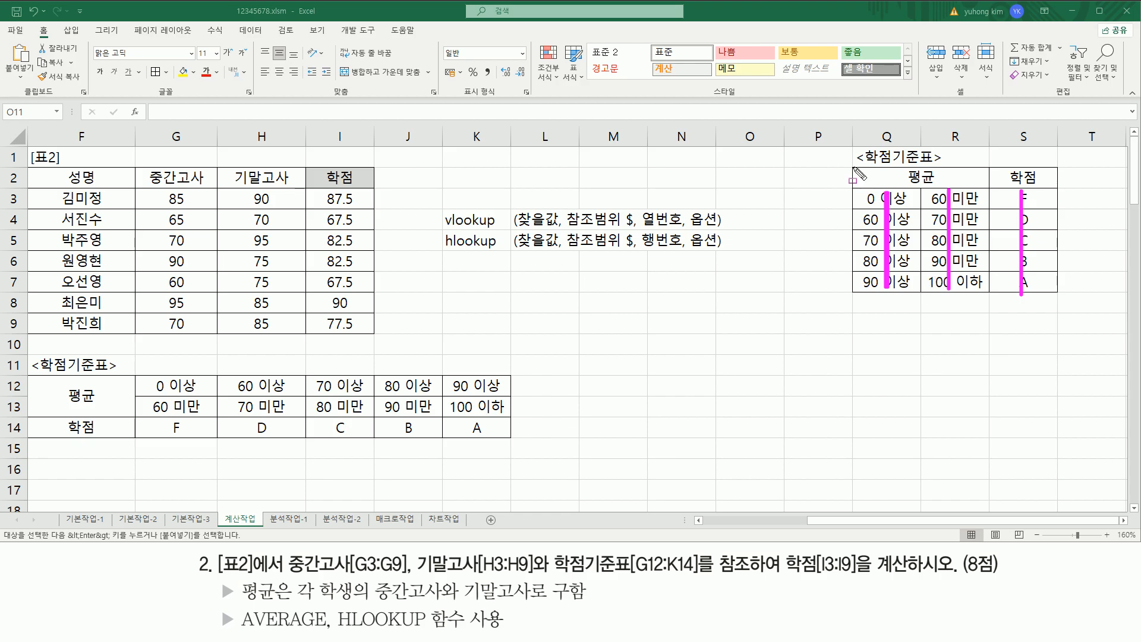
pyautogui.moveTo(855, 188)
pyautogui.mouseDown()
pyautogui.moveTo(858, 205)
pyautogui.moveTo(1022, 293)
pyautogui.moveTo(1056, 297)
pyautogui.mouseUp()
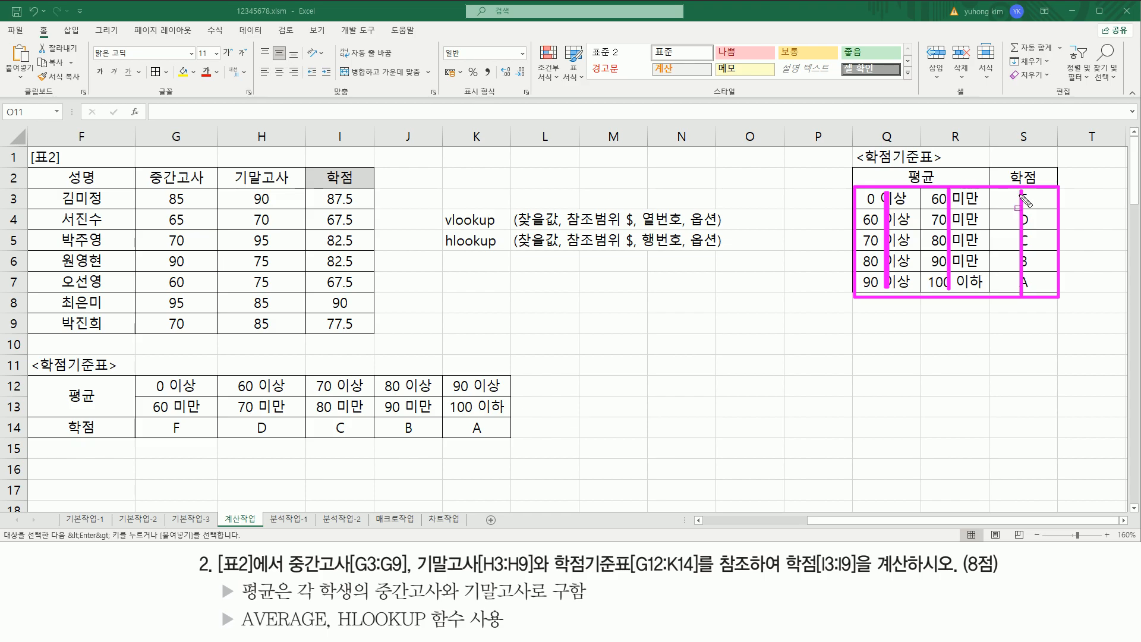
pyautogui.moveTo(437, 228); pyautogui.dragTo(499, 228)
pyautogui.press('Escape')
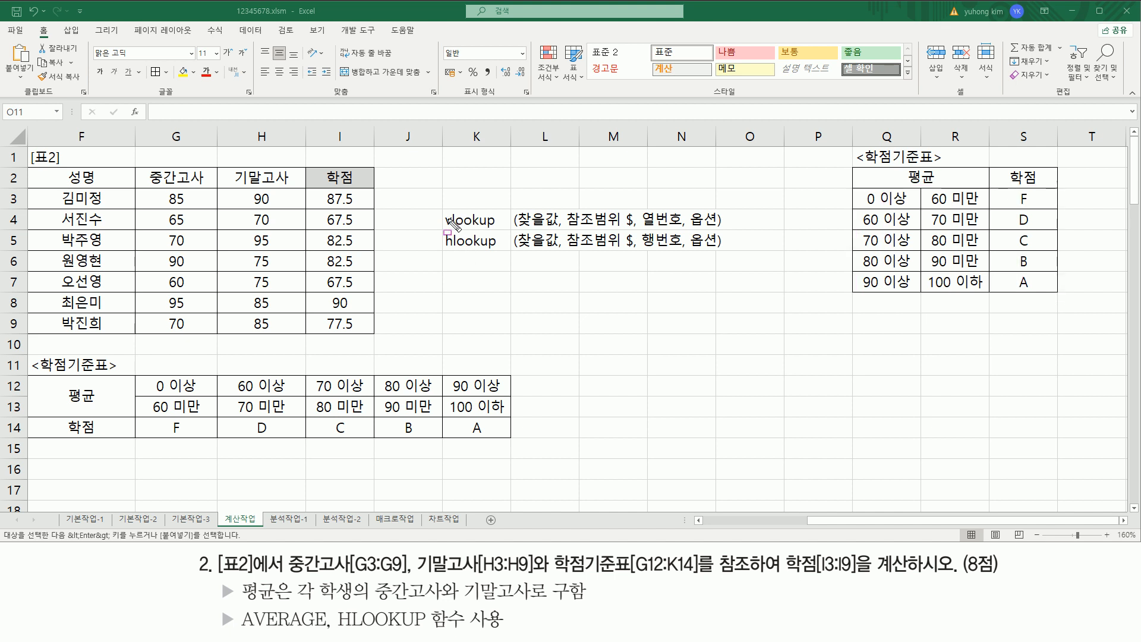
pyautogui.moveTo(441, 209); pyautogui.dragTo(441, 244)
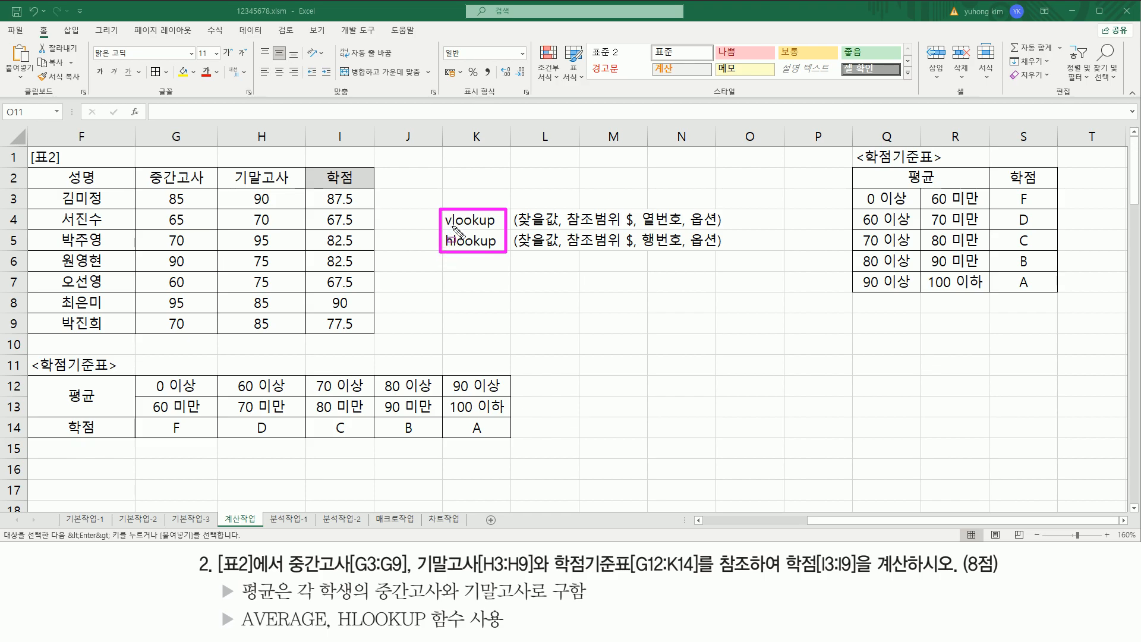
pyautogui.press('Escape')
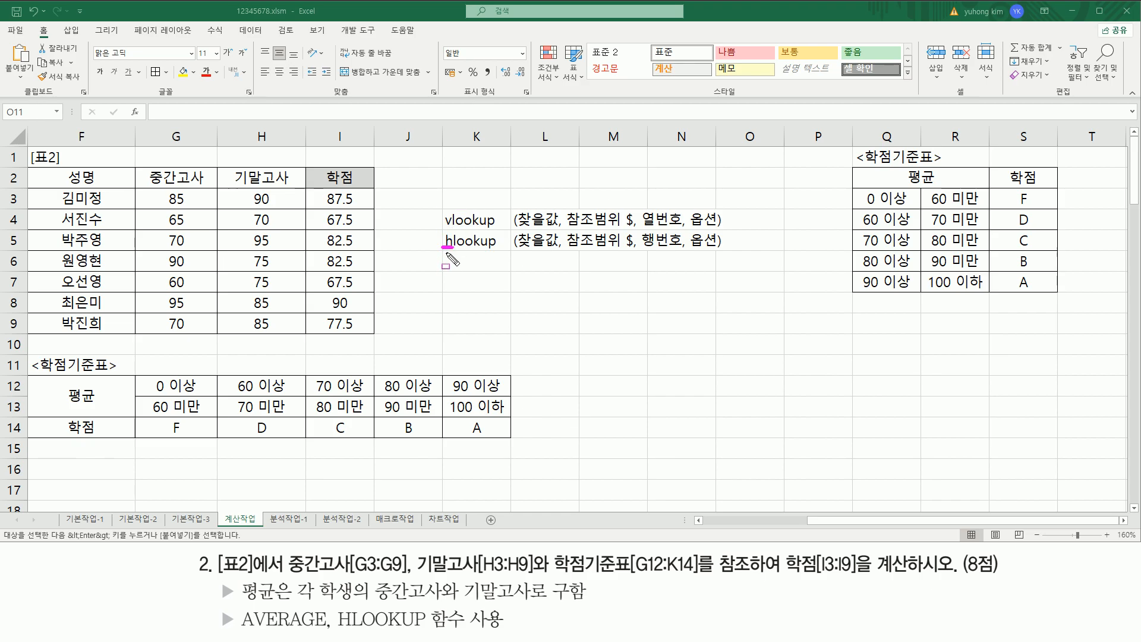
pyautogui.press('Escape')
# - Label the vlookup note with 열 in J4 and the hlookup note with 행 in J5, both right-aligned
pyautogui.click(440, 246)
pyautogui.write('행')
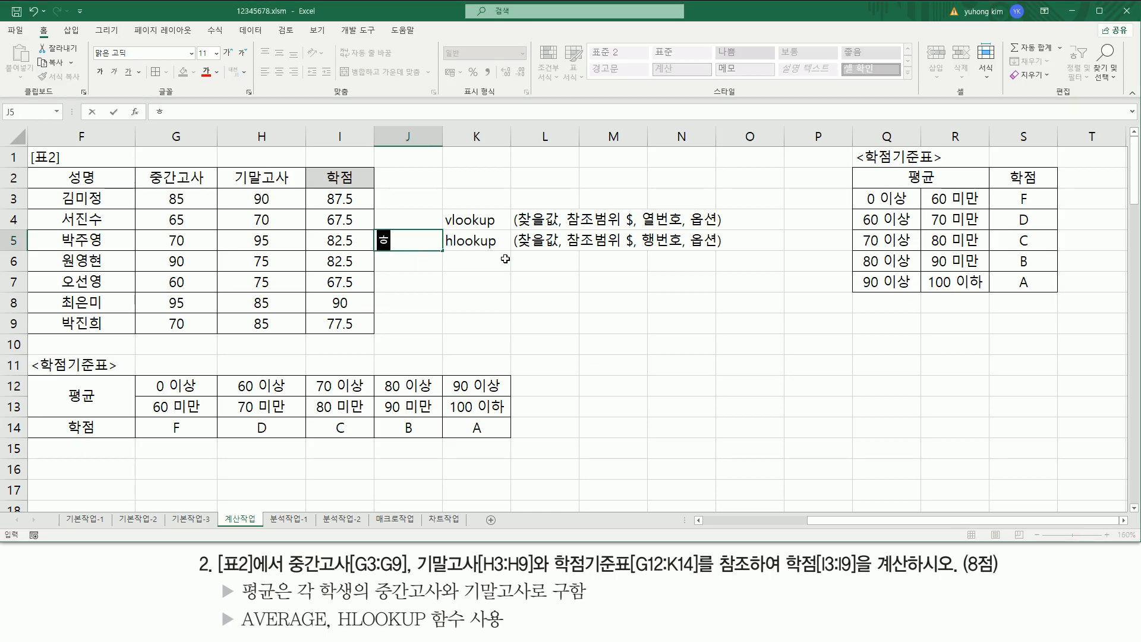
pyautogui.press('Up')
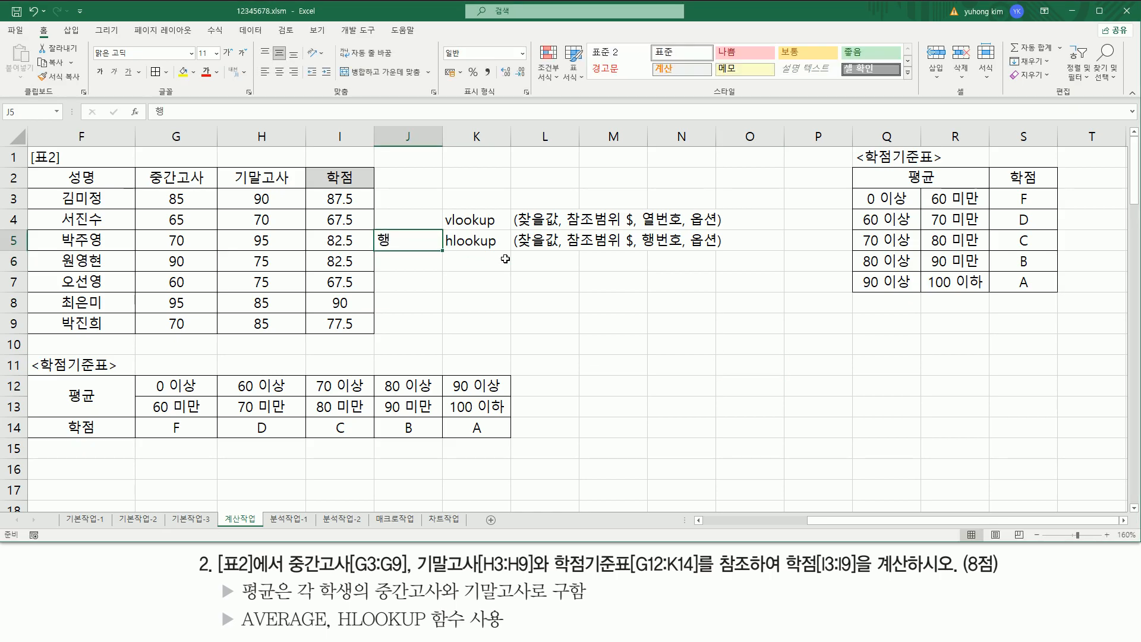
pyautogui.write('열')
pyautogui.press('Return')
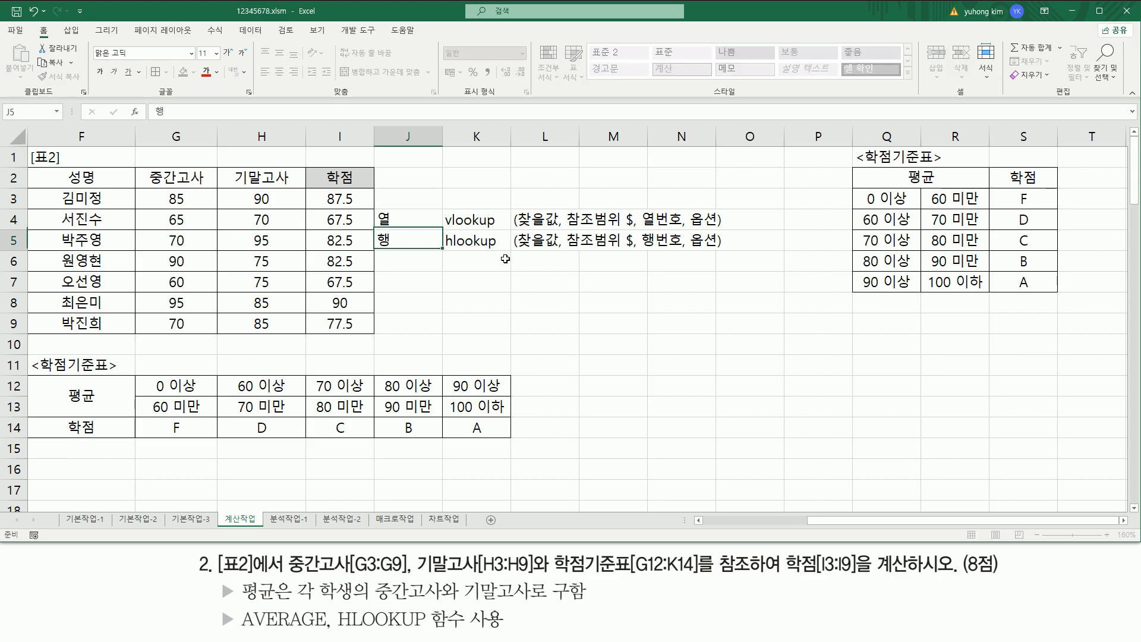
pyautogui.moveTo(422, 227); pyautogui.dragTo(419, 241)
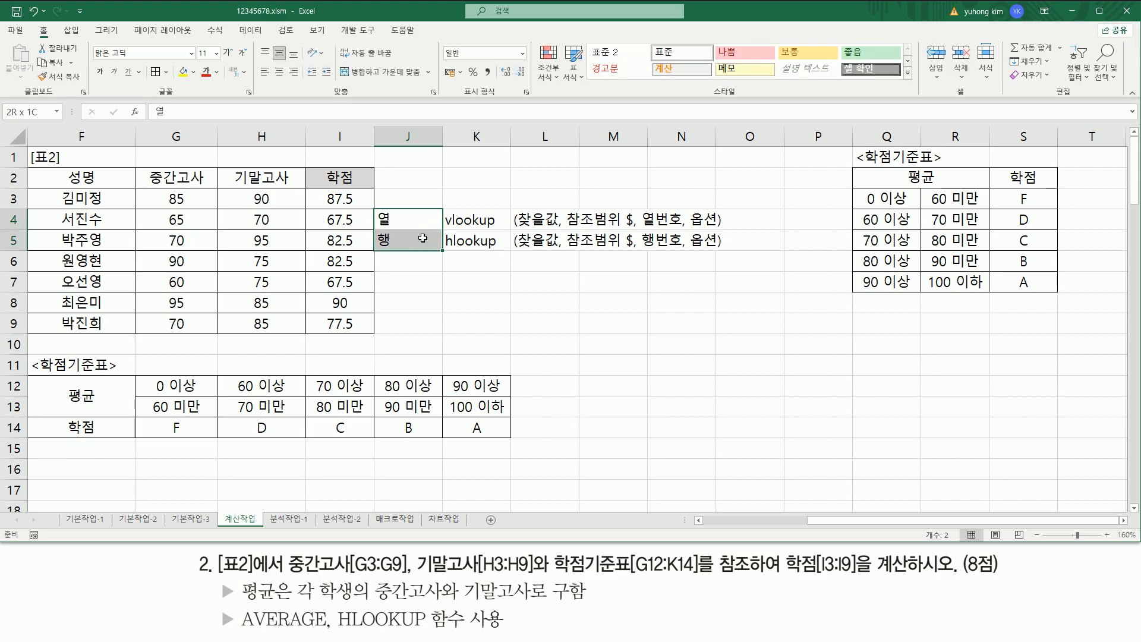
pyautogui.click(293, 71)
pyautogui.click(503, 281)
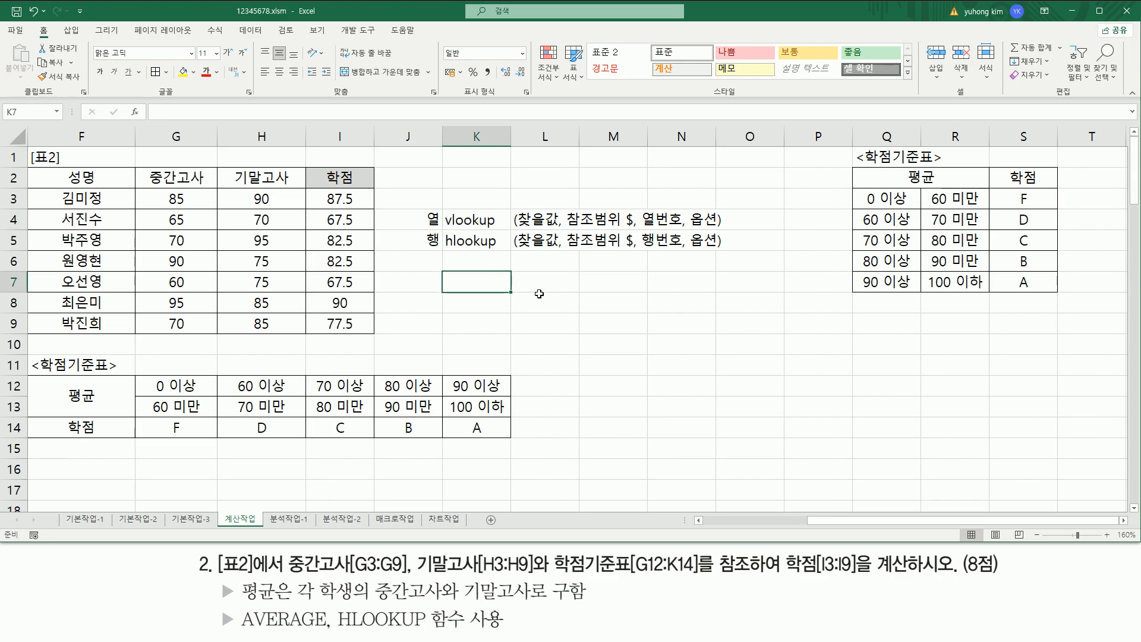
# - List the lookup functions' 옵션 values below the argument notes: TRUE in L7 and FALSE in L8
pyautogui.moveTo(687, 208); pyautogui.dragTo(723, 251)
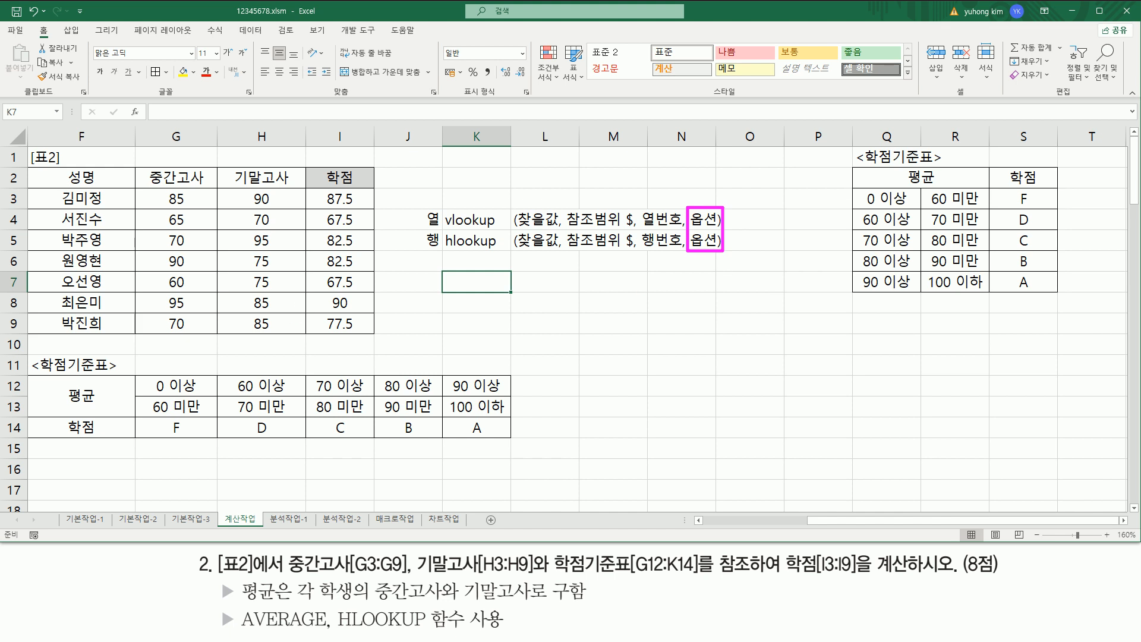
pyautogui.press('Escape')
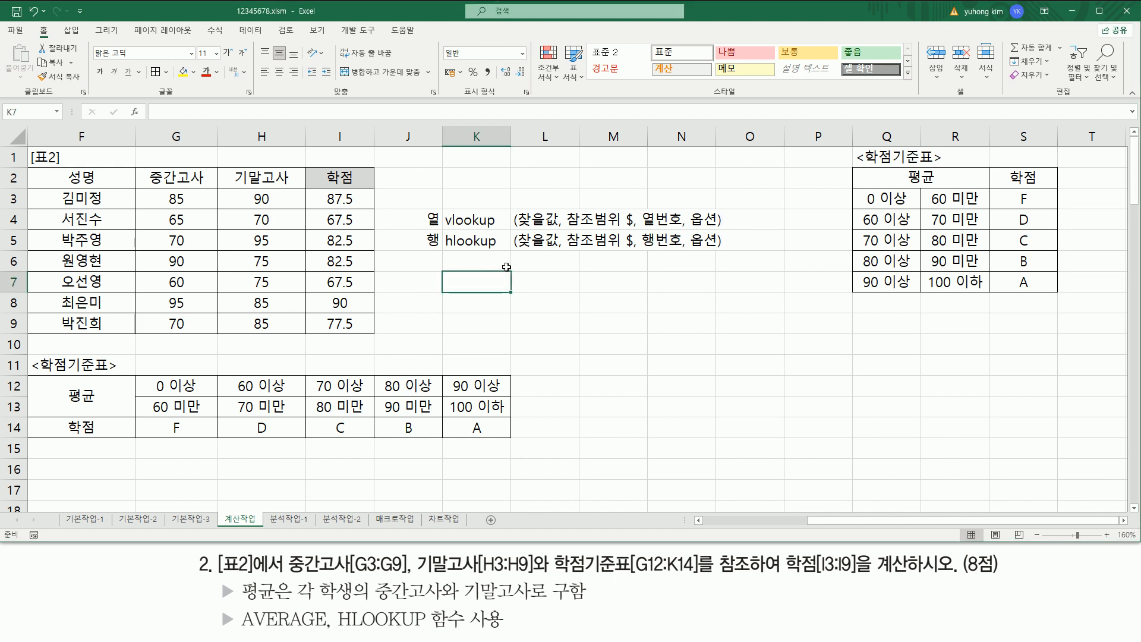
pyautogui.click(539, 266)
pyautogui.press('Down')
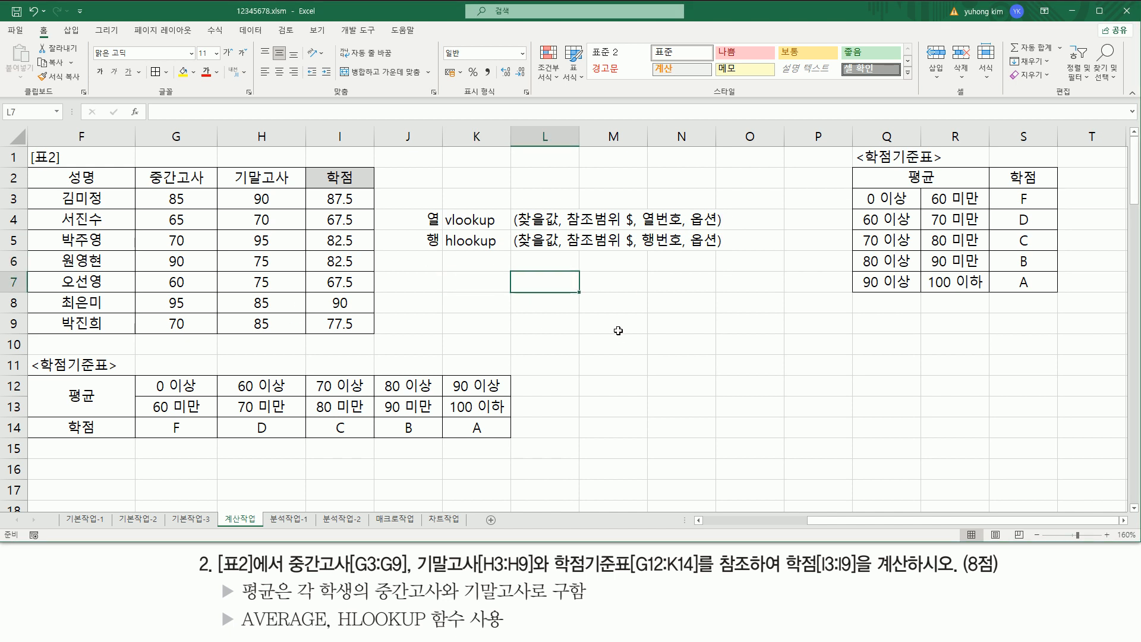
pyautogui.write('true')
pyautogui.press('Return')
pyautogui.write('fals')
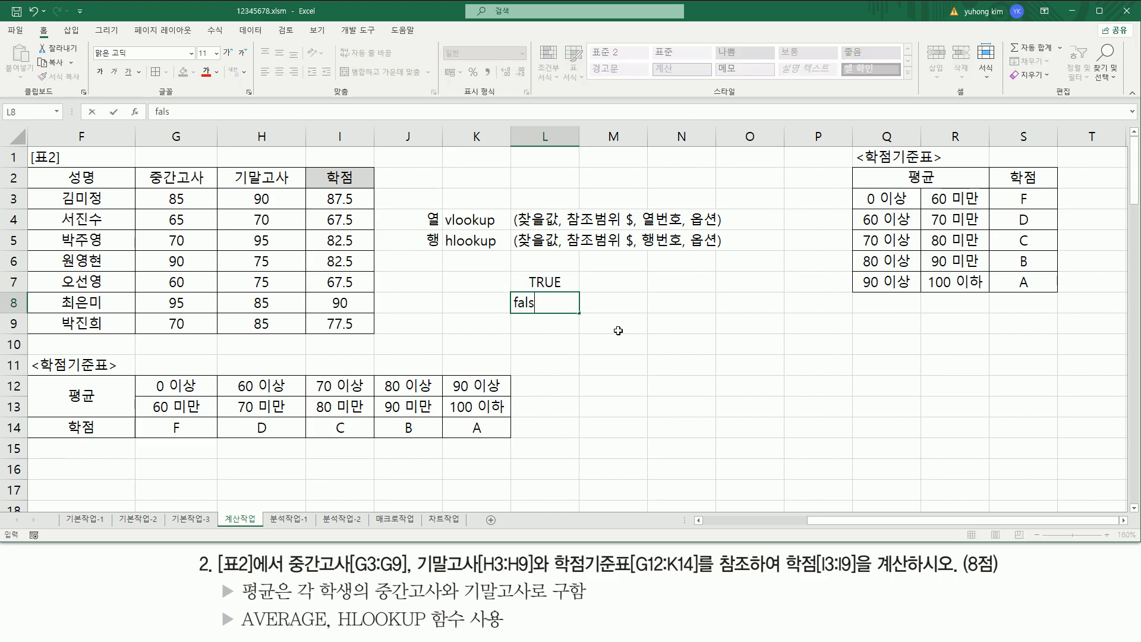
pyautogui.press('Return')
# - Append (생략) to the TRUE entry in L7 and widen column L to fit it
pyautogui.press('Up')
pyautogui.press('Up')
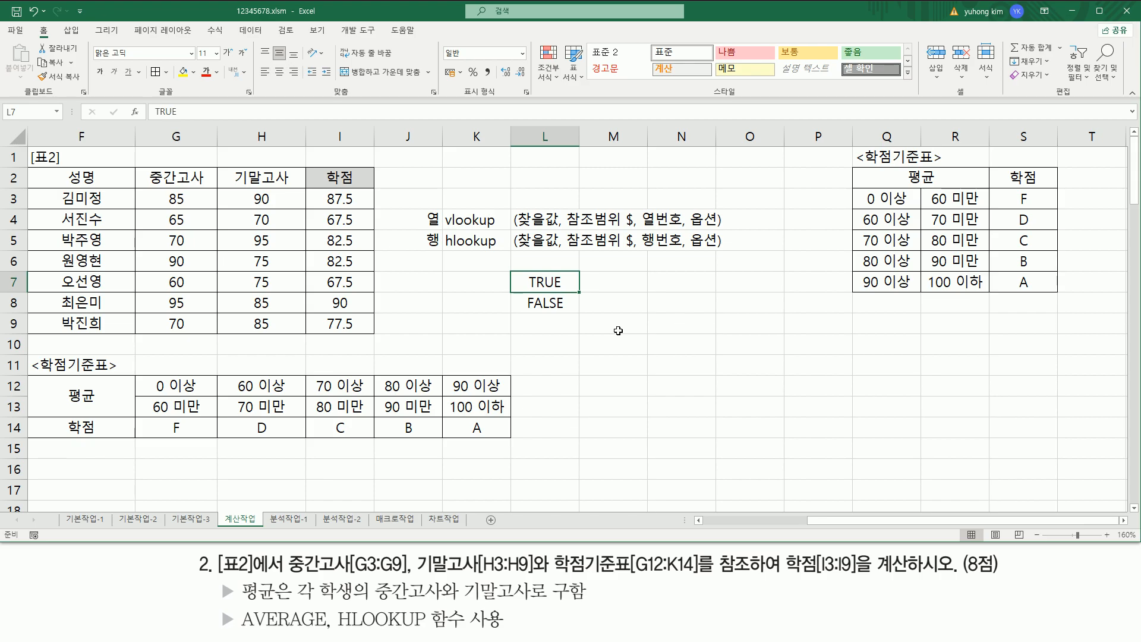
pyautogui.press('F2')
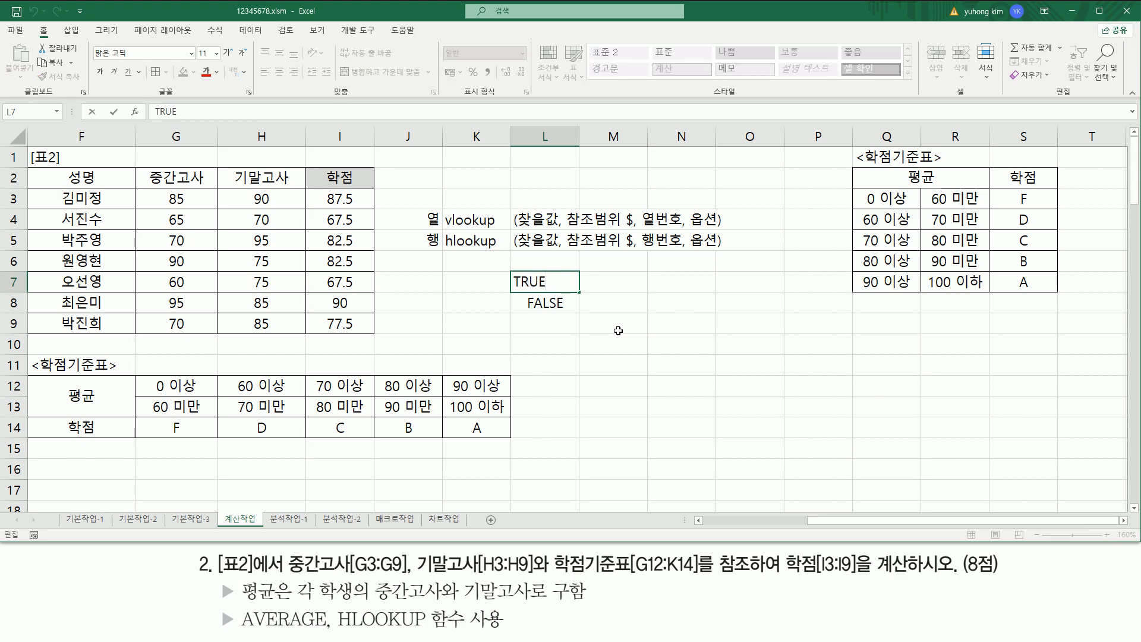
pyautogui.write('(생략)')
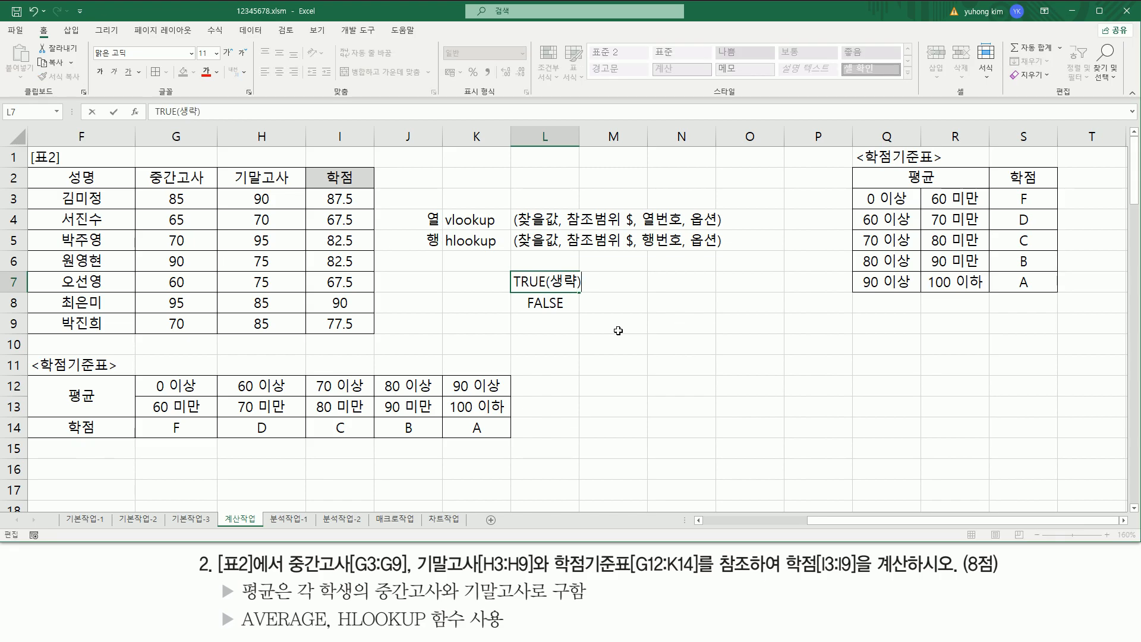
pyautogui.press('Return')
pyautogui.press('Up')
pyautogui.press('Right')
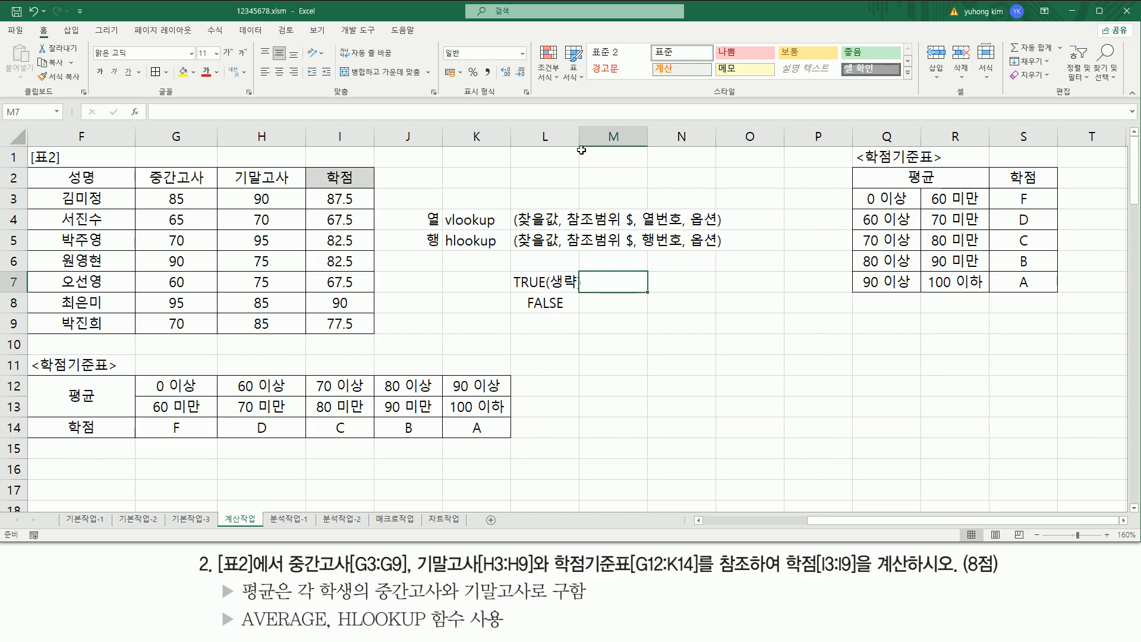
pyautogui.moveTo(578, 143); pyautogui.dragTo(583, 142)
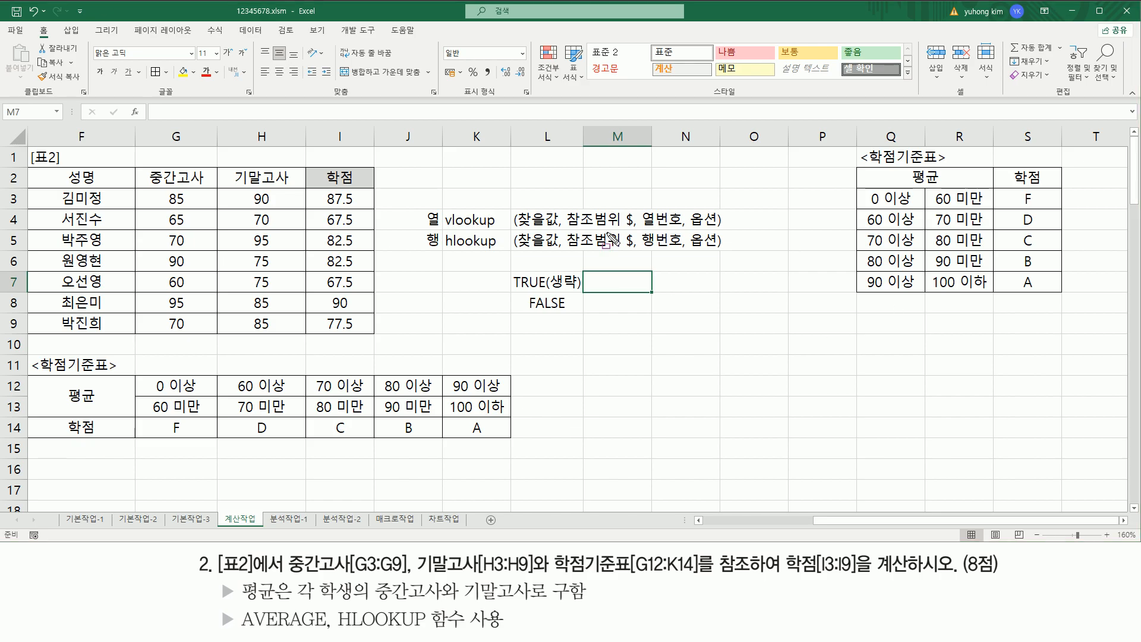
# - Describe the two options beside them: 근사값 in M7 and 정확하게 일치하는 값 in M8
pyautogui.moveTo(515, 208); pyautogui.dragTo(552, 249)
pyautogui.moveTo(564, 210); pyautogui.dragTo(629, 265)
pyautogui.press('Escape')
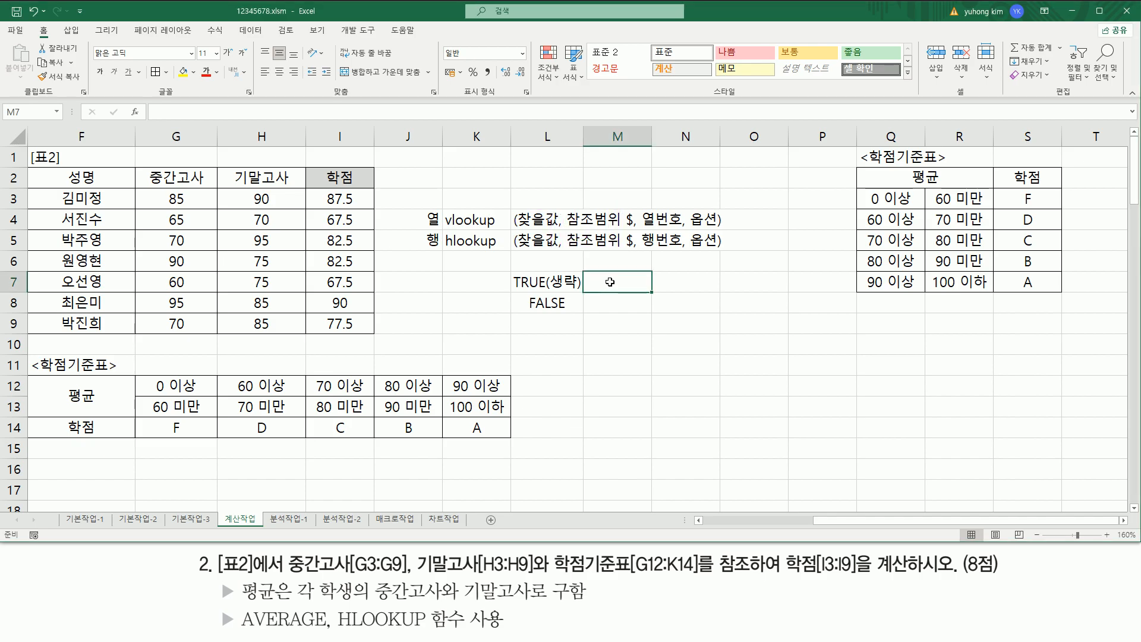
pyautogui.write('근ㄱ')
pyautogui.write('사값')
pyautogui.press('Return')
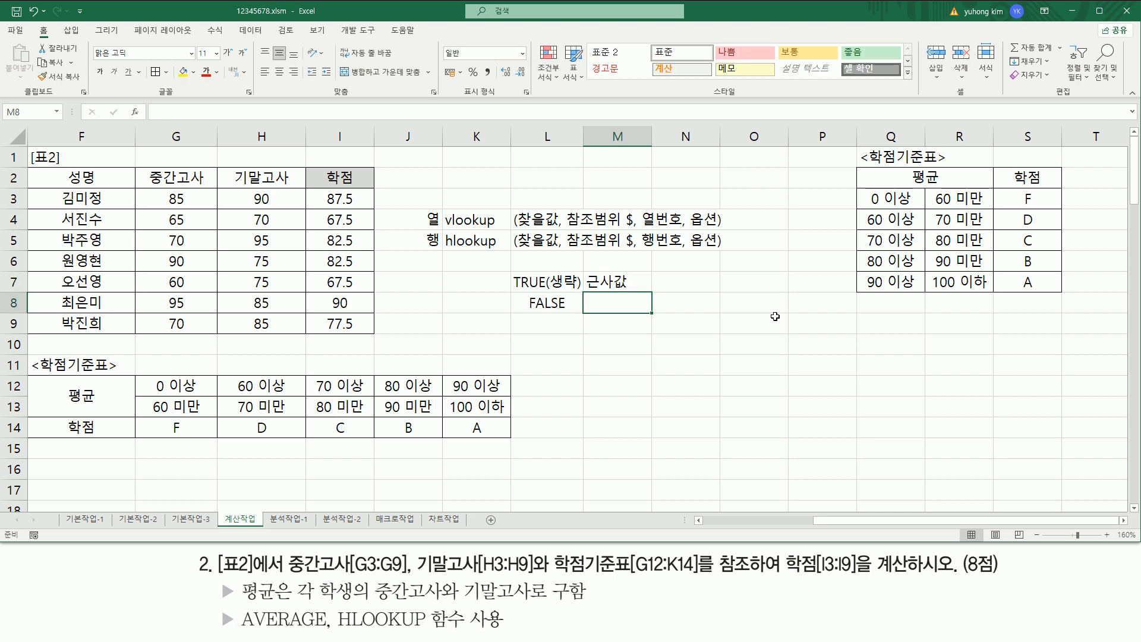
pyautogui.write('정확하')
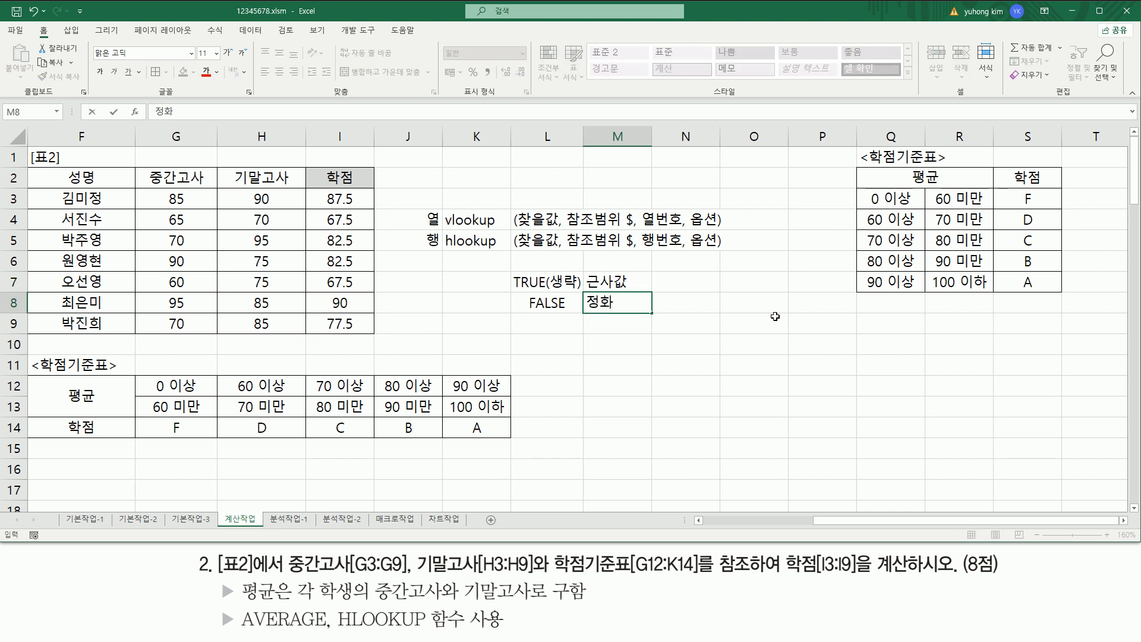
pyautogui.write('게 일치하는 ')
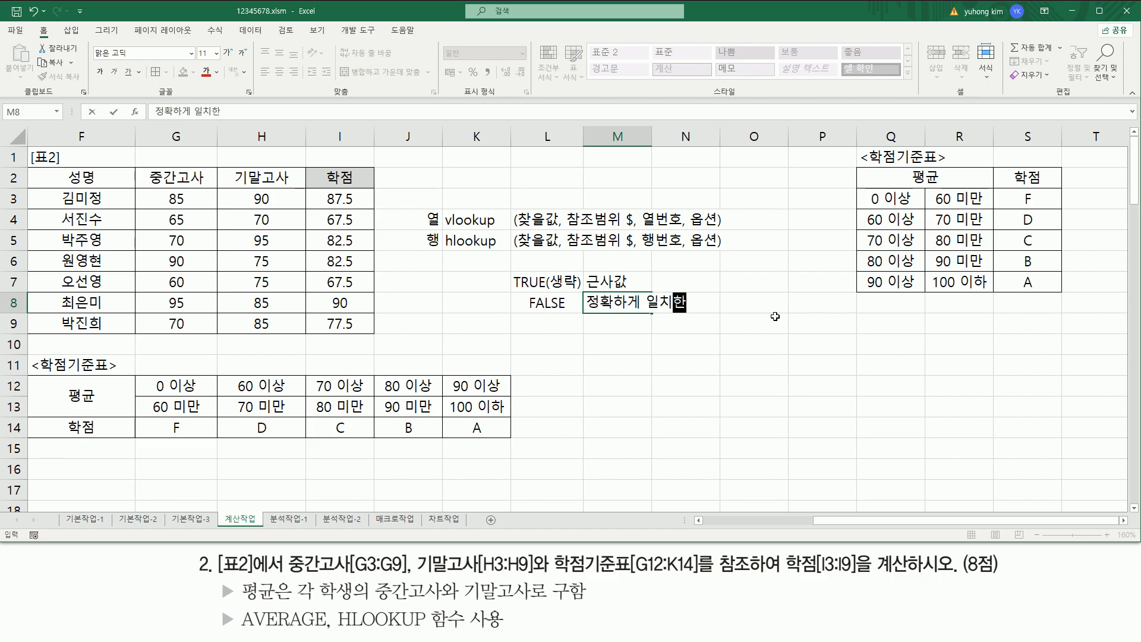
pyautogui.write('값')
pyautogui.press('Return')
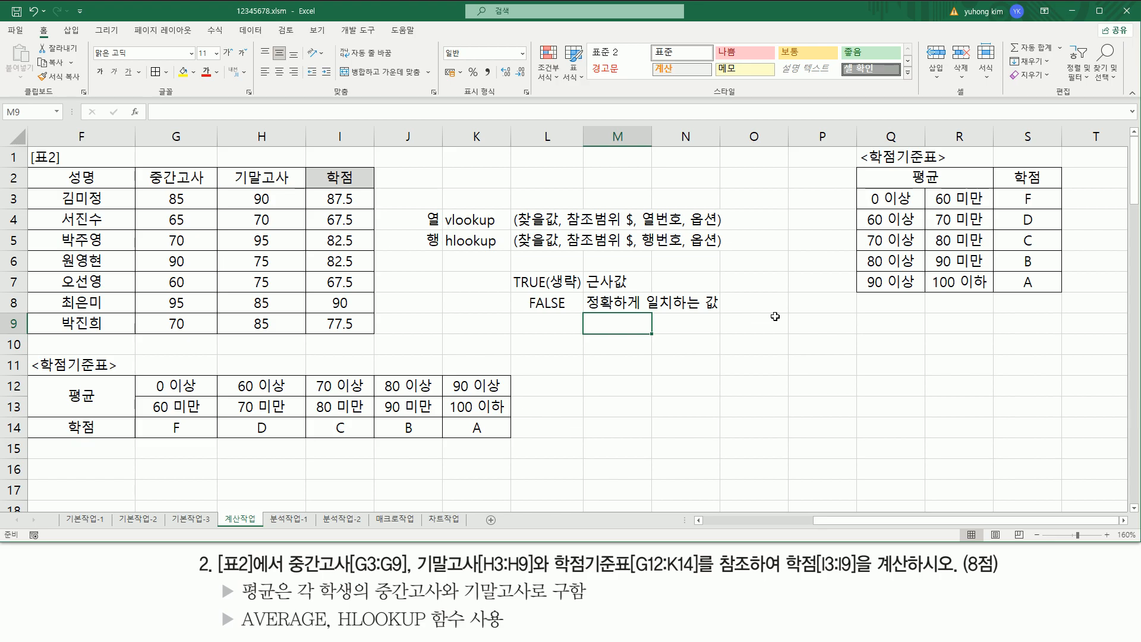
# - Extend the TRUE option's description in M7 to 근사값(작은값 중 가장 근사값)
pyautogui.press('Up')
pyautogui.press('Up')
pyautogui.press('F2')
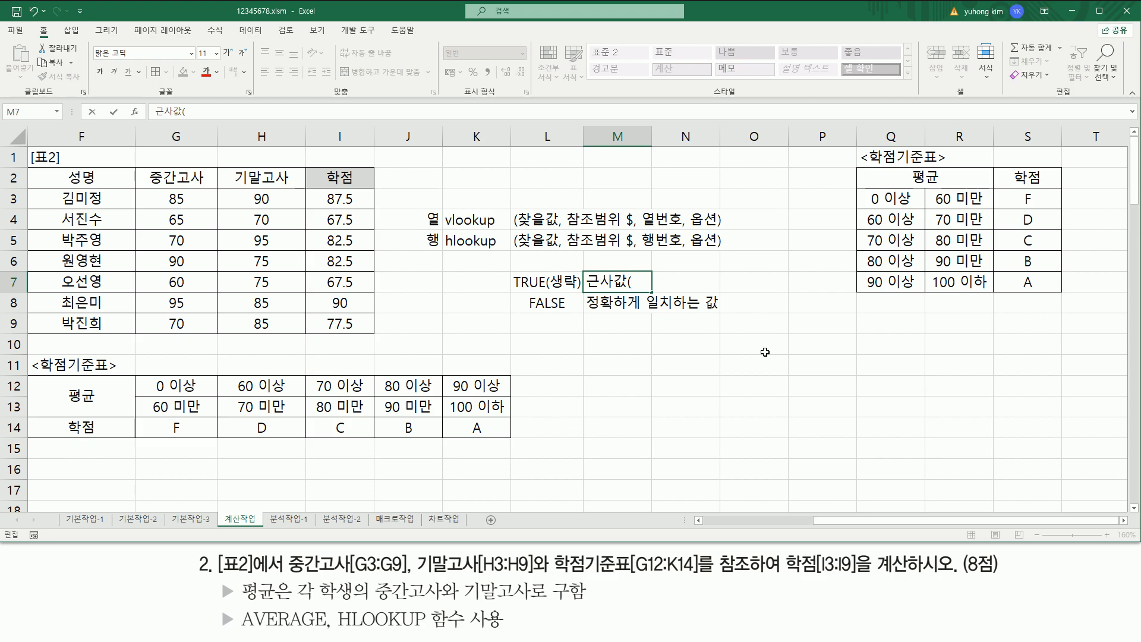
pyautogui.write('작은값 중 ㄱ')
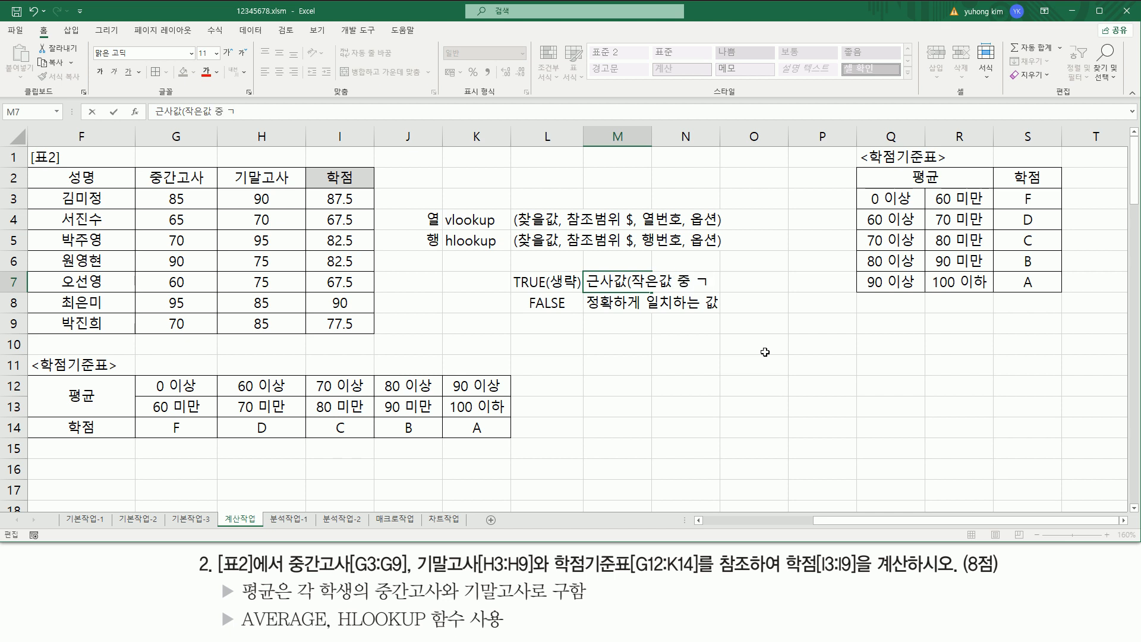
pyautogui.write('ㅏㅈㅏㅇ ㄱㅡㄴ')
pyautogui.write('ㅅㅏㄱㅏㅂㅅ')
pyautogui.write(')')
pyautogui.press('Return')
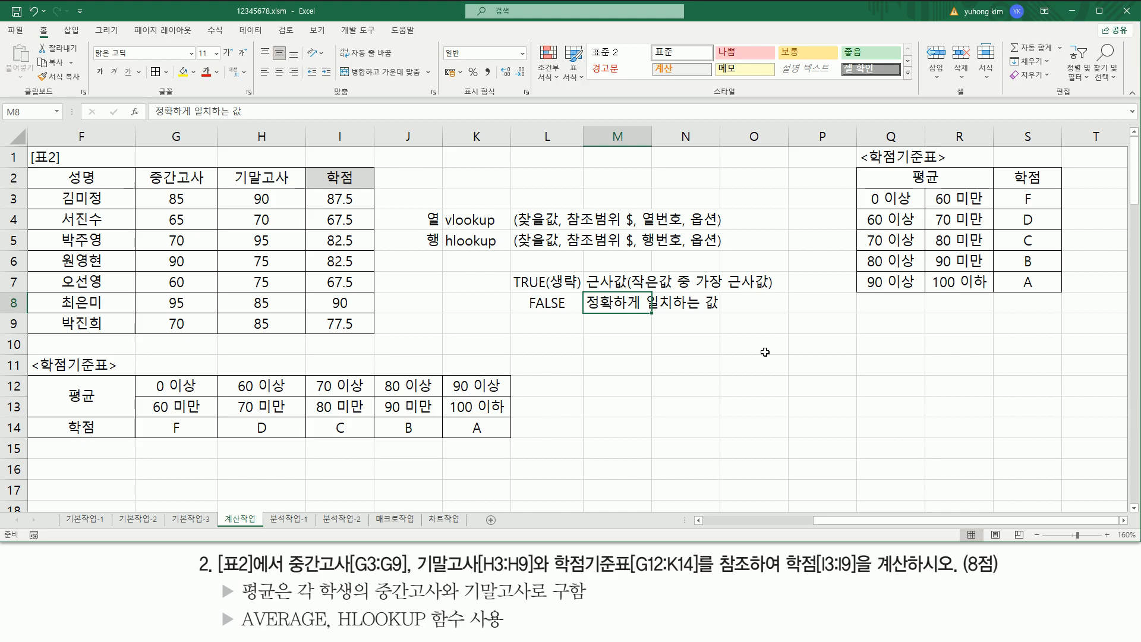
# - Append (#N/A) to the FALSE option's description in M8
pyautogui.press('F2')
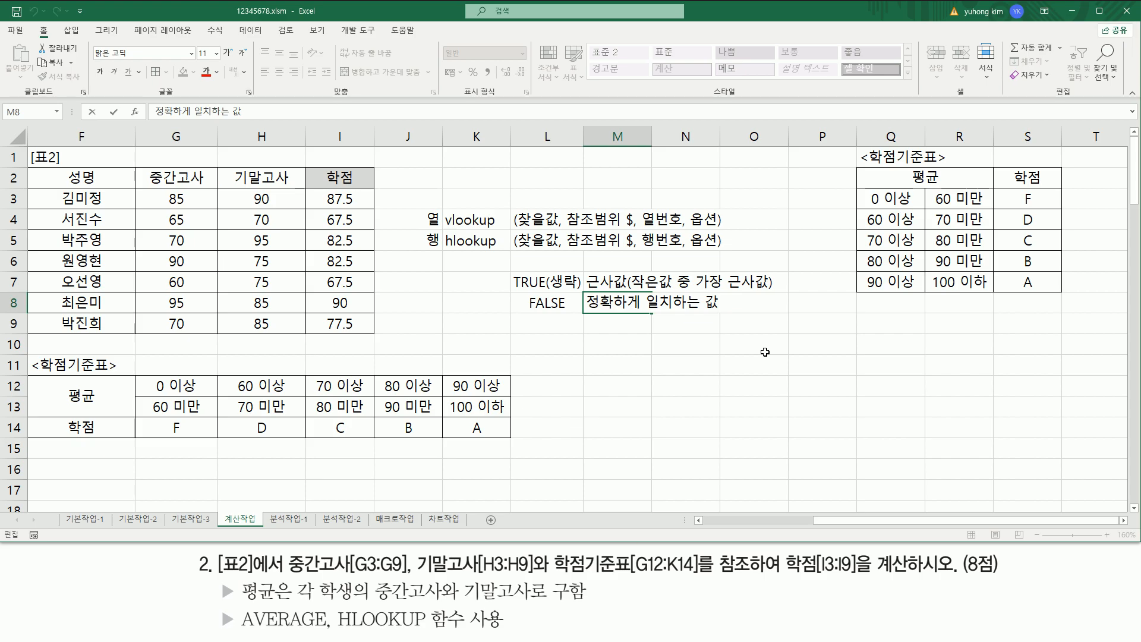
pyautogui.write('(')
pyautogui.write('#N/A)')
pyautogui.press('Return')
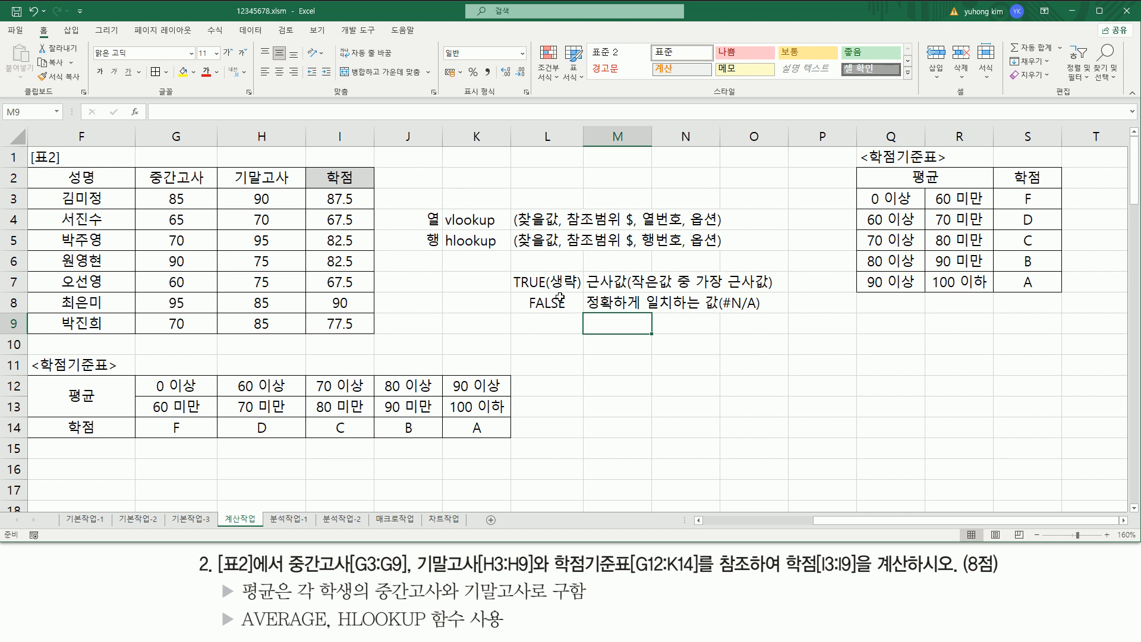
pyautogui.moveTo(508, 271)
pyautogui.mouseDown()
pyautogui.moveTo(522, 314)
pyautogui.moveTo(584, 316)
pyautogui.mouseUp()
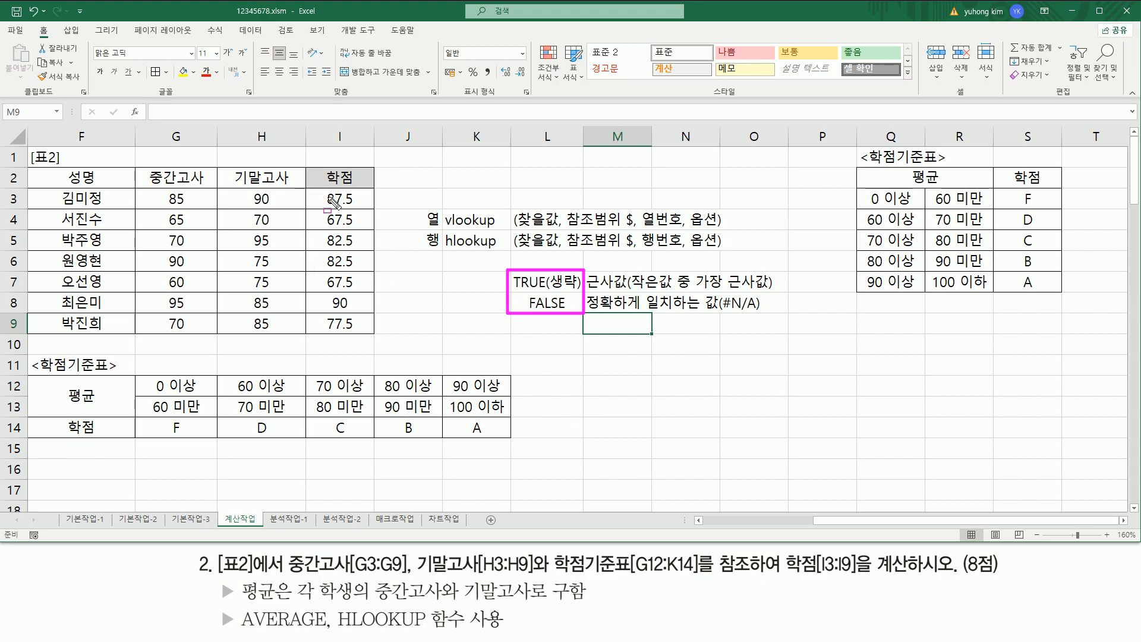
pyautogui.moveTo(321, 188)
pyautogui.mouseDown()
pyautogui.moveTo(328, 204)
pyautogui.moveTo(364, 209)
pyautogui.mouseUp()
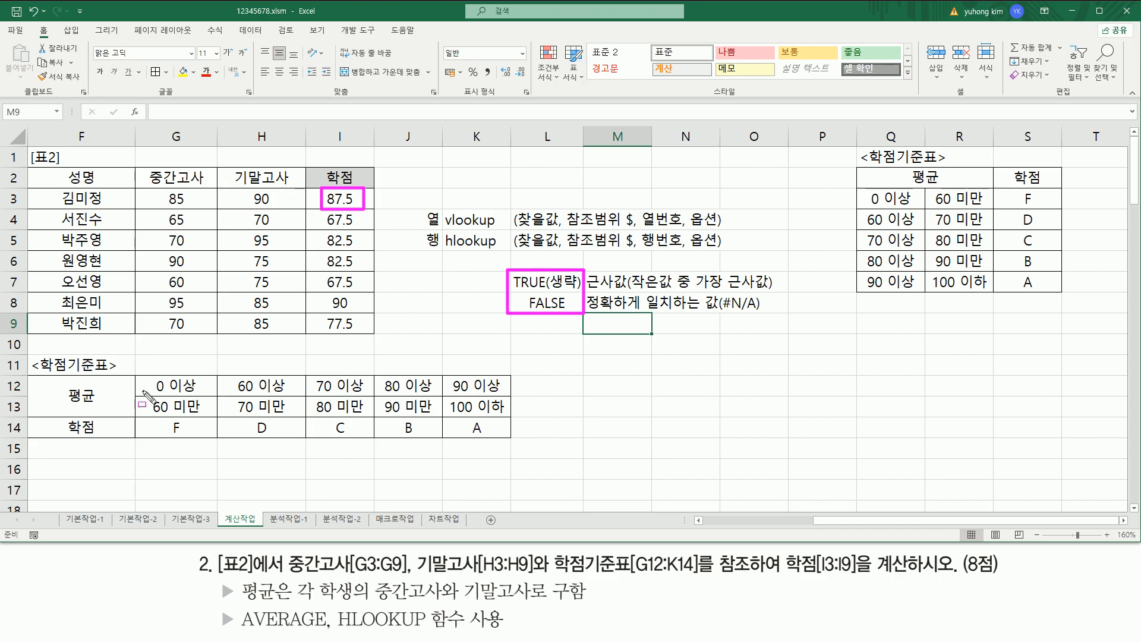
pyautogui.moveTo(142, 376); pyautogui.dragTo(511, 438)
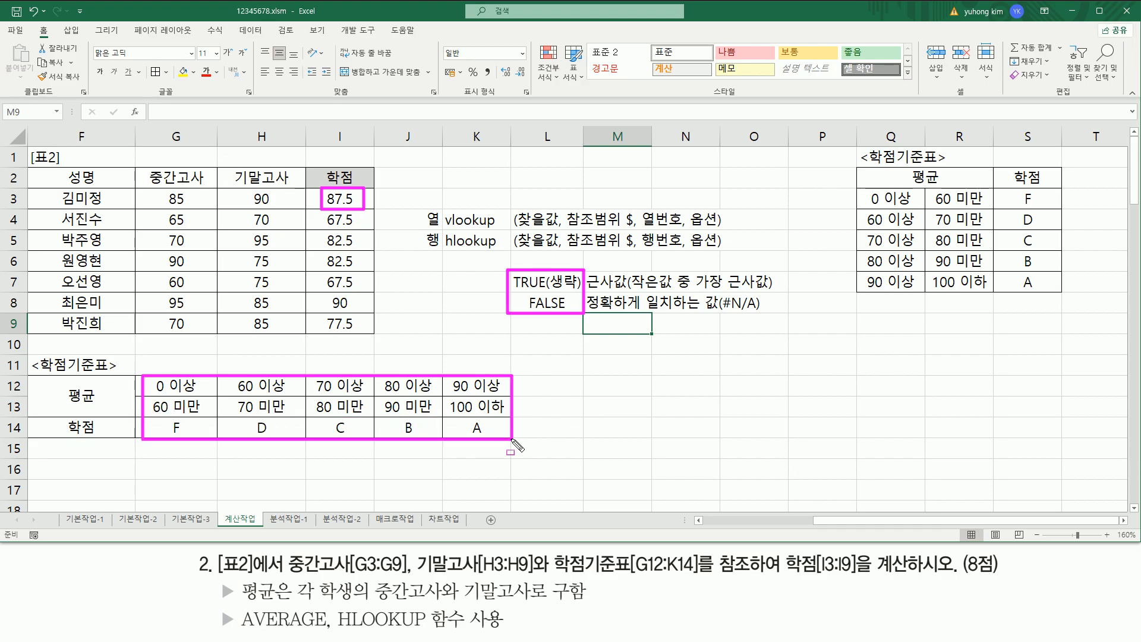
pyautogui.moveTo(148, 380)
pyautogui.mouseDown()
pyautogui.moveTo(164, 406)
pyautogui.moveTo(498, 410)
pyautogui.mouseUp()
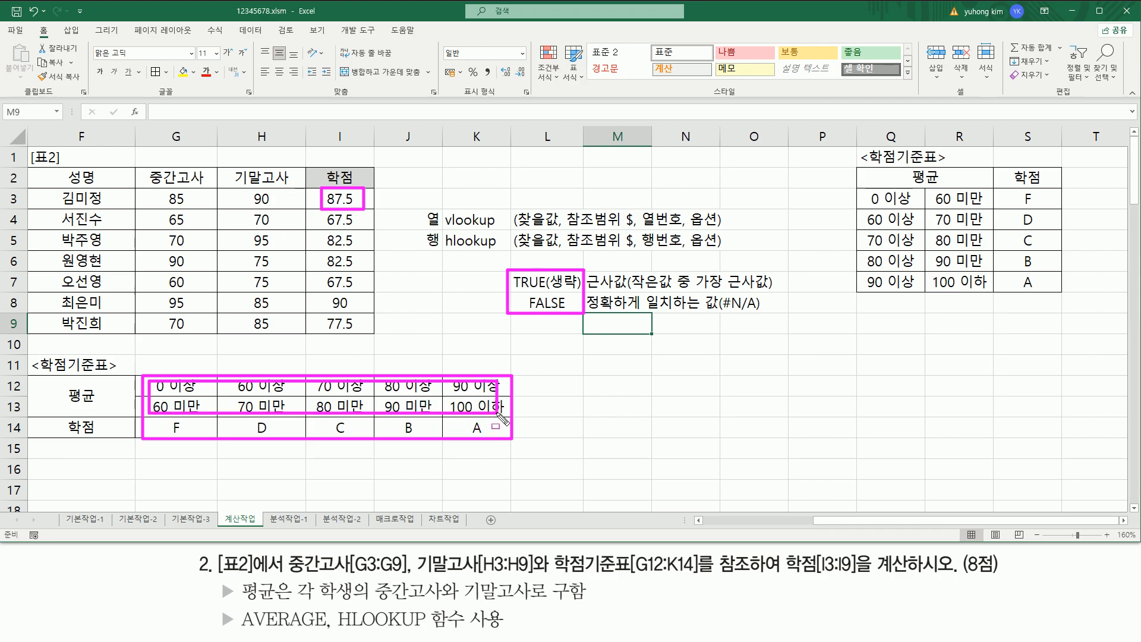
pyautogui.moveTo(321, 227)
pyautogui.mouseDown()
pyautogui.moveTo(365, 227)
pyautogui.moveTo(341, 268)
pyautogui.moveTo(360, 268)
pyautogui.moveTo(342, 289)
pyautogui.moveTo(360, 289)
pyautogui.mouseUp()
pyautogui.press('Escape')
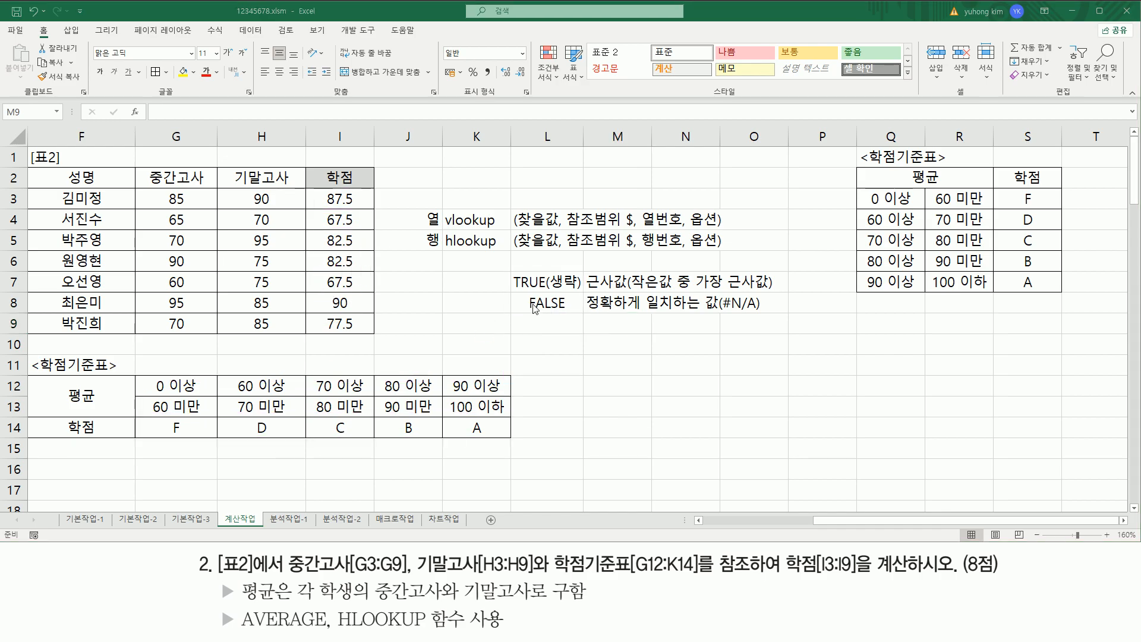
pyautogui.moveTo(520, 290)
pyautogui.mouseDown()
pyautogui.moveTo(589, 313)
pyautogui.moveTo(770, 318)
pyautogui.moveTo(744, 317)
pyautogui.moveTo(758, 316)
pyautogui.mouseUp()
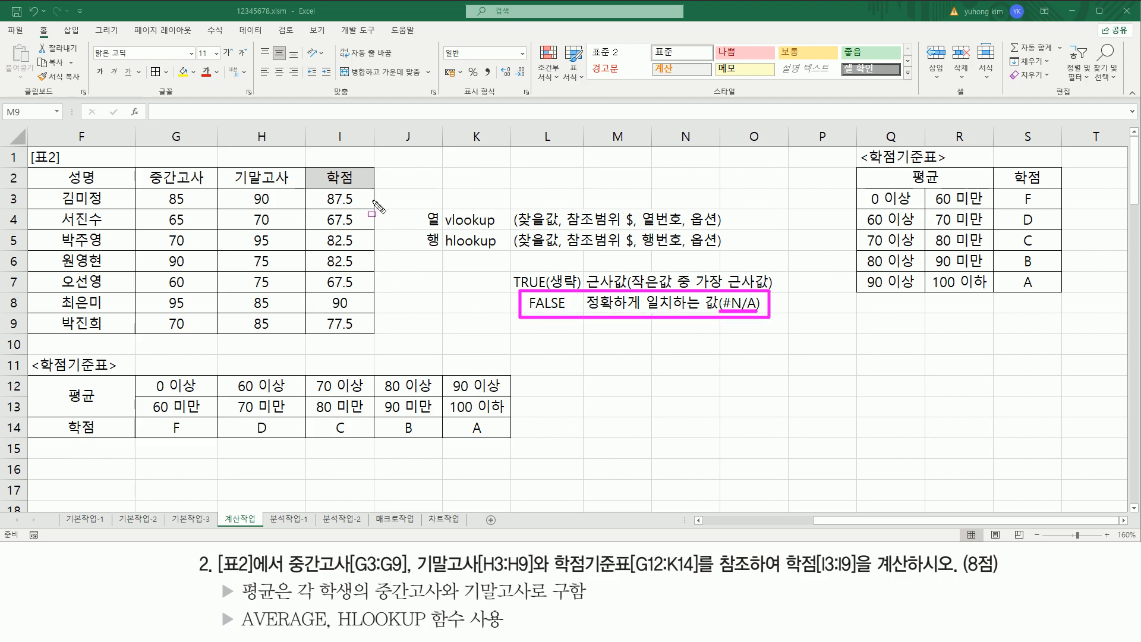
pyautogui.press('Escape')
pyautogui.press('F9')
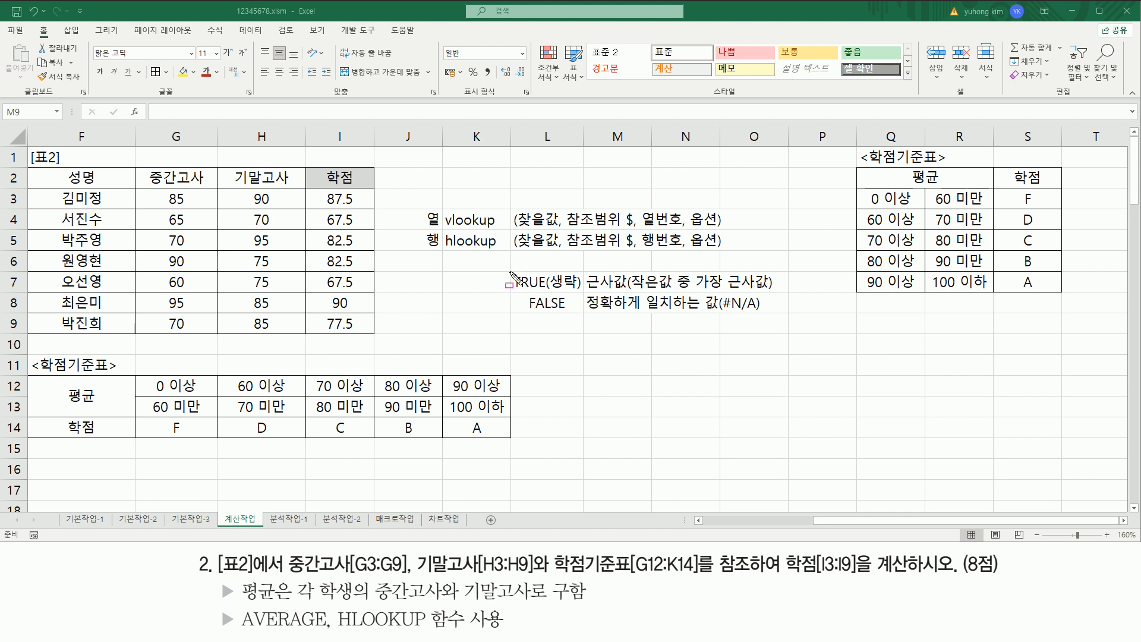
pyautogui.moveTo(509, 271)
pyautogui.mouseDown()
pyautogui.moveTo(584, 292)
pyautogui.moveTo(772, 292)
pyautogui.mouseUp()
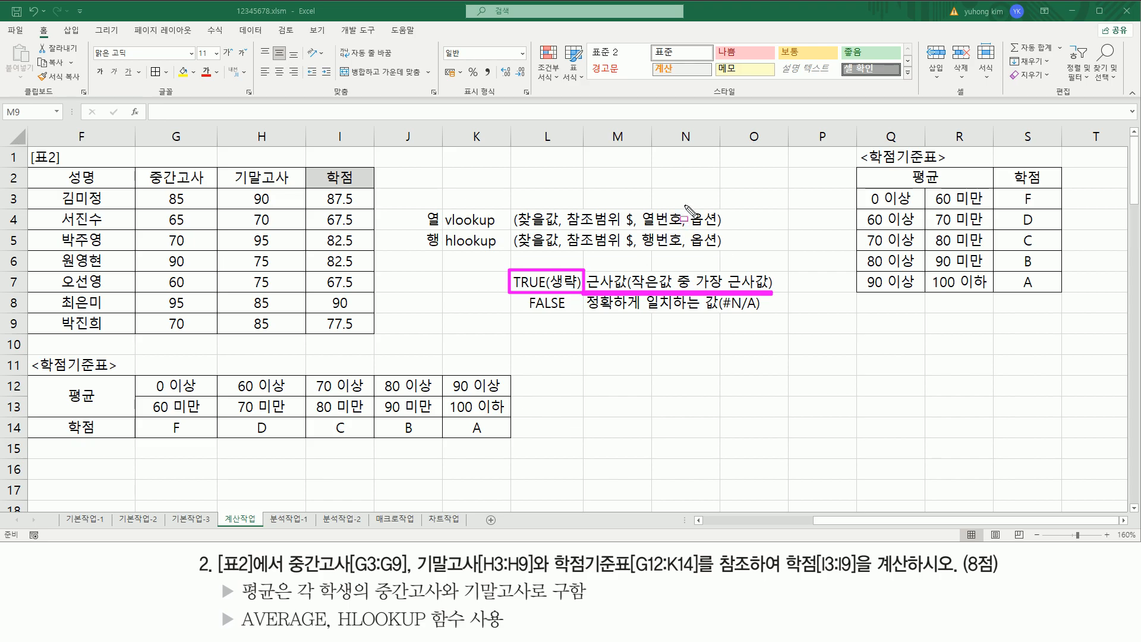
pyautogui.moveTo(684, 204); pyautogui.dragTo(720, 253)
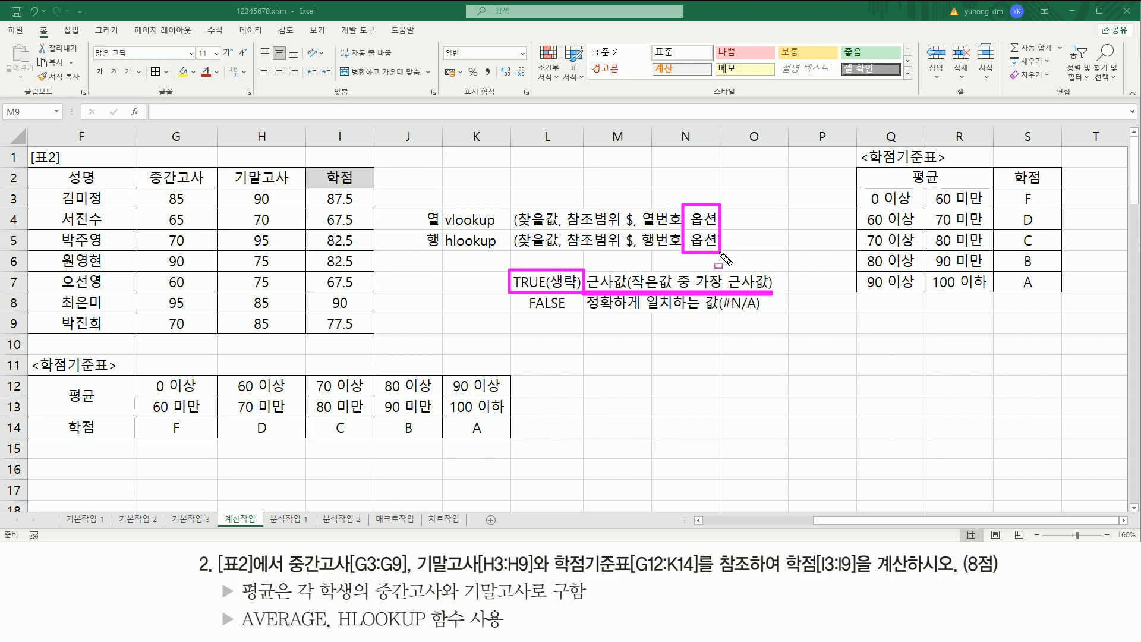
pyautogui.press('Escape')
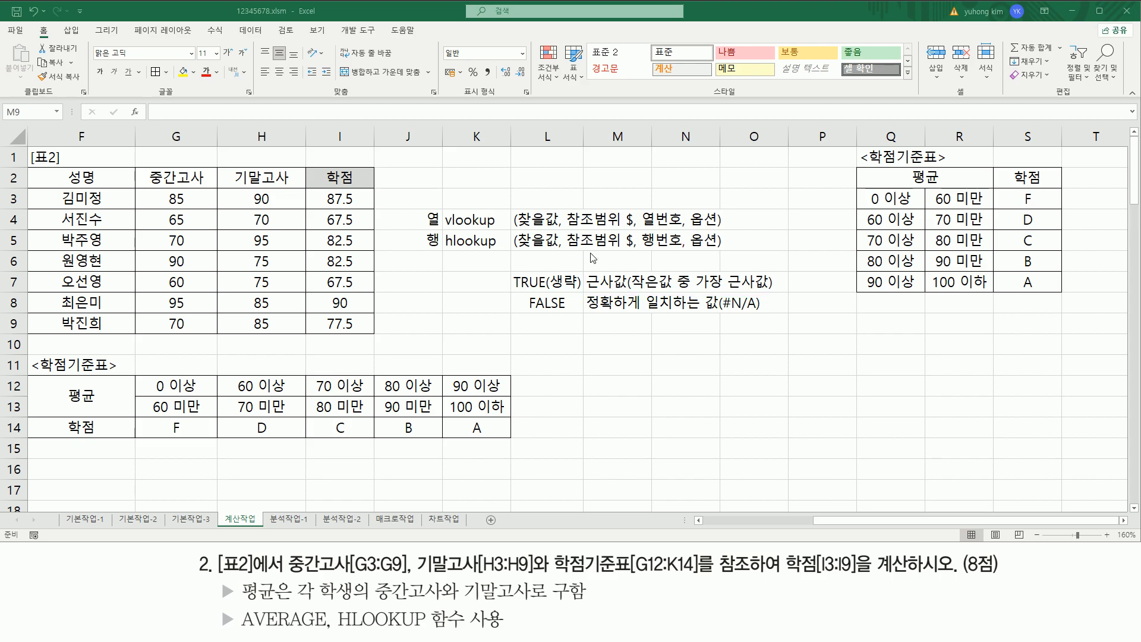
pyautogui.hotkey('ctrl', '2')
pyautogui.moveTo(426, 261); pyautogui.dragTo(508, 251)
pyautogui.click(518, 231)
pyautogui.moveTo(522, 236); pyautogui.dragTo(561, 253)
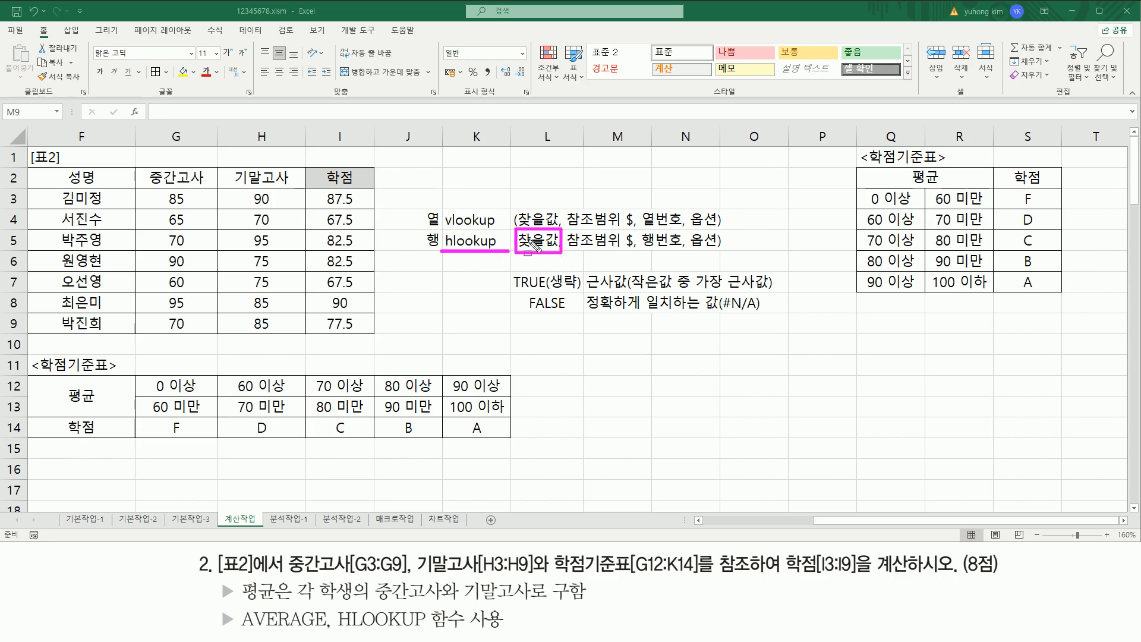
pyautogui.moveTo(238, 628); pyautogui.dragTo(324, 627)
pyautogui.moveTo(319, 191); pyautogui.dragTo(358, 207)
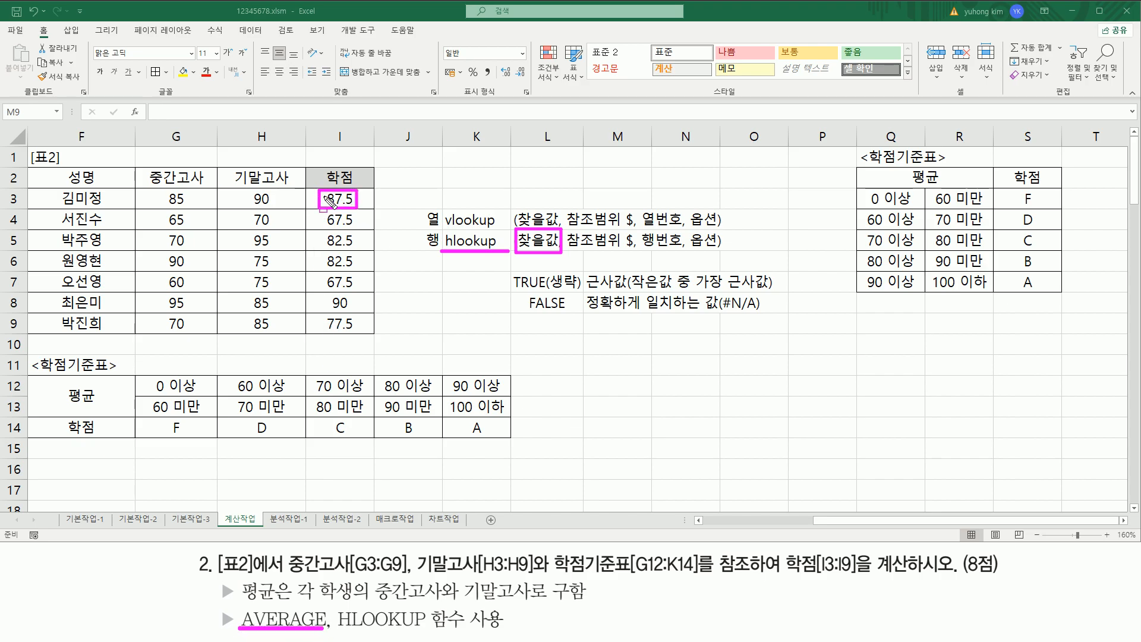
pyautogui.moveTo(515, 250); pyautogui.dragTo(559, 250)
pyautogui.moveTo(136, 377)
pyautogui.mouseDown()
pyautogui.moveTo(179, 440)
pyautogui.moveTo(511, 440)
pyautogui.mouseUp()
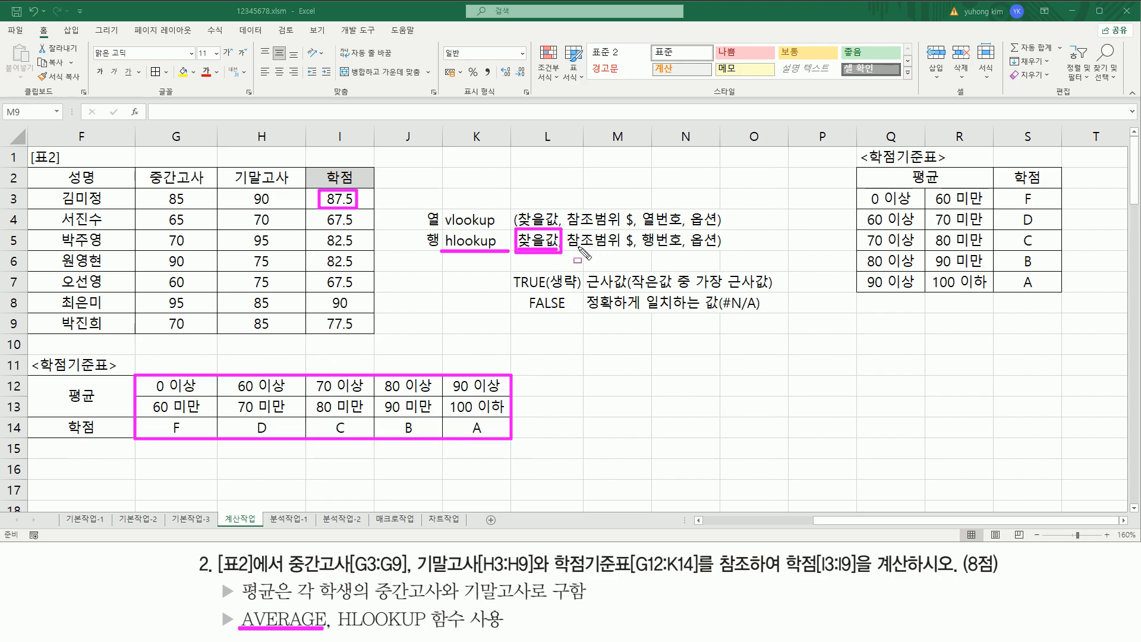
pyautogui.moveTo(567, 250); pyautogui.dragTo(627, 250)
pyautogui.moveTo(623, 230); pyautogui.dragTo(637, 251)
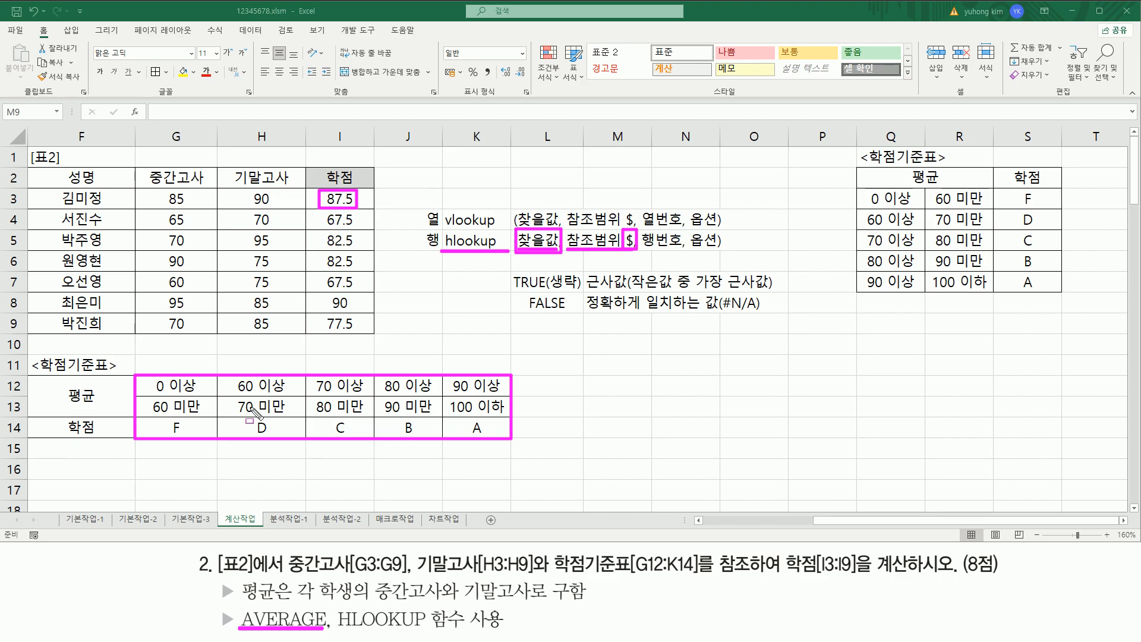
pyautogui.moveTo(155, 385); pyautogui.dragTo(504, 438)
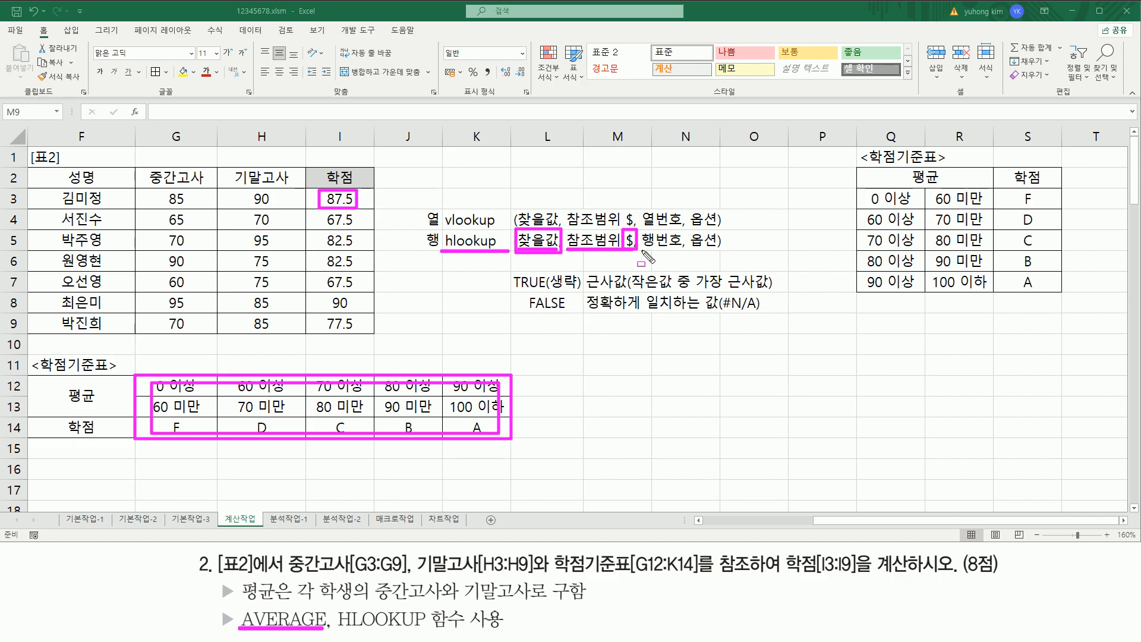
pyautogui.moveTo(643, 249); pyautogui.dragTo(682, 256)
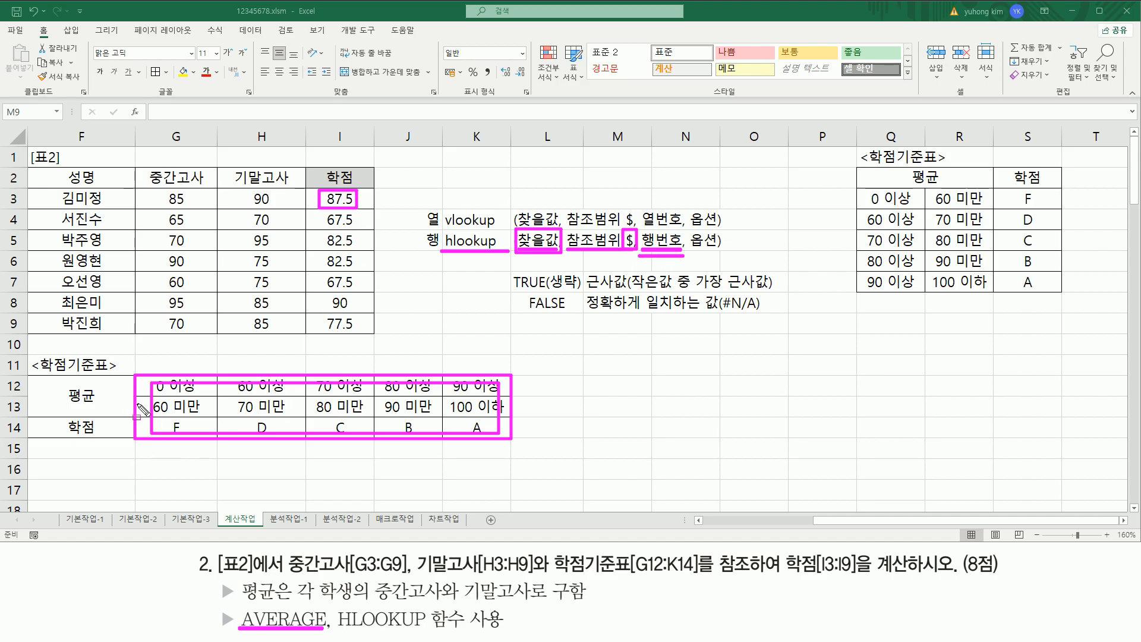
pyautogui.press('e')
pyautogui.moveTo(138, 376); pyautogui.dragTo(513, 443)
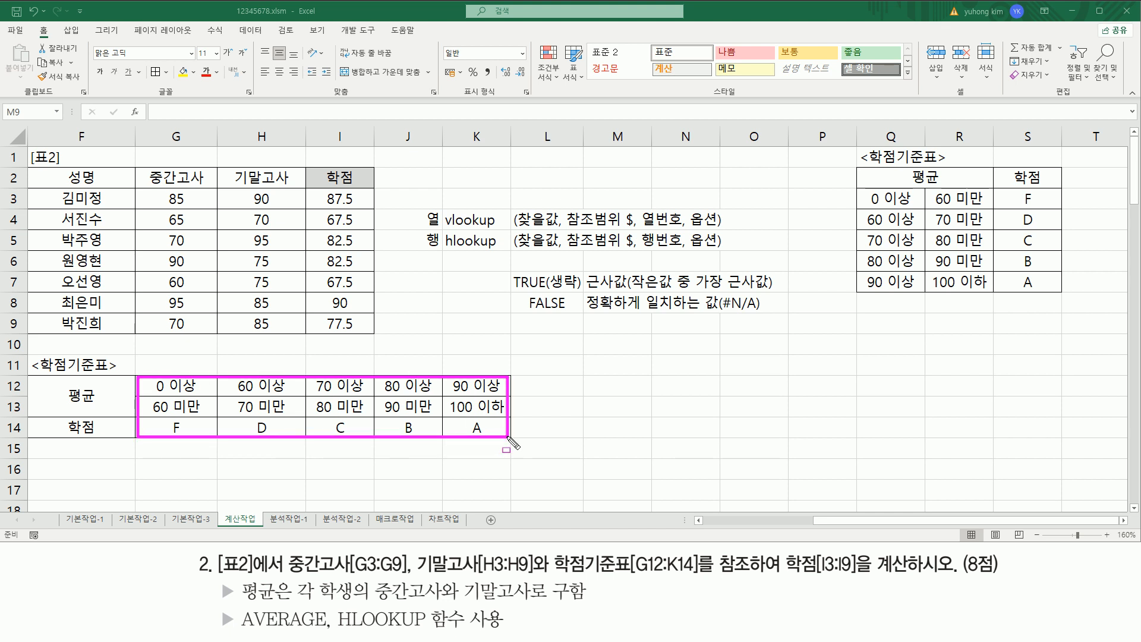
pyautogui.moveTo(568, 249); pyautogui.dragTo(634, 249)
pyautogui.moveTo(322, 189); pyautogui.dragTo(359, 334)
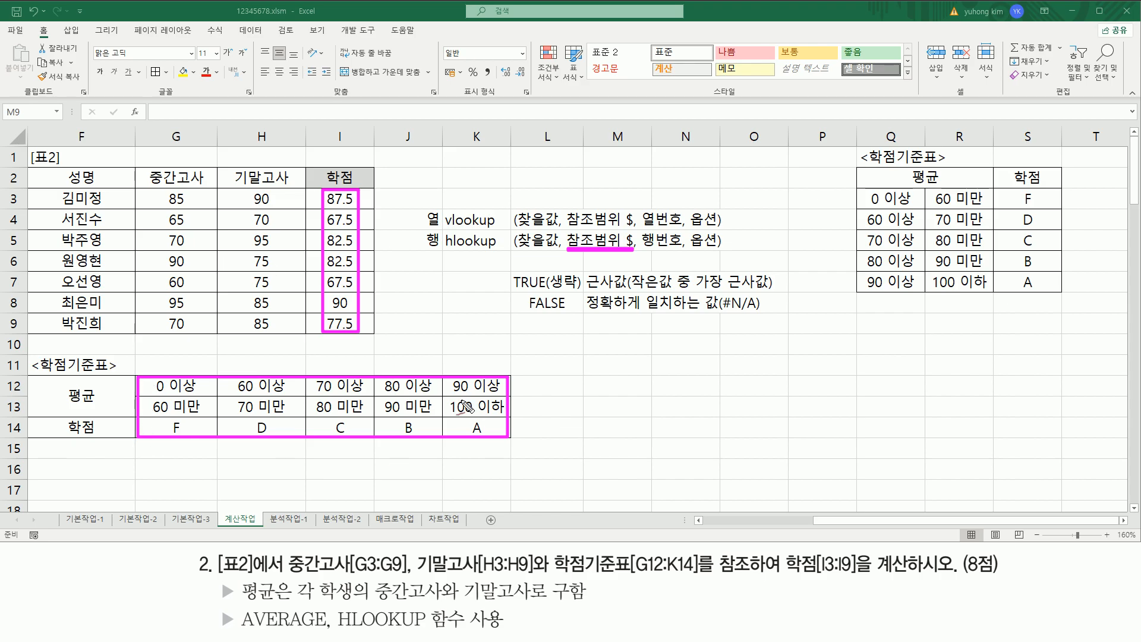
pyautogui.moveTo(128, 381)
pyautogui.mouseDown()
pyautogui.moveTo(137, 403)
pyautogui.moveTo(124, 414)
pyautogui.moveTo(142, 417)
pyautogui.moveTo(116, 441)
pyautogui.mouseUp()
pyautogui.moveTo(515, 252); pyautogui.dragTo(566, 249)
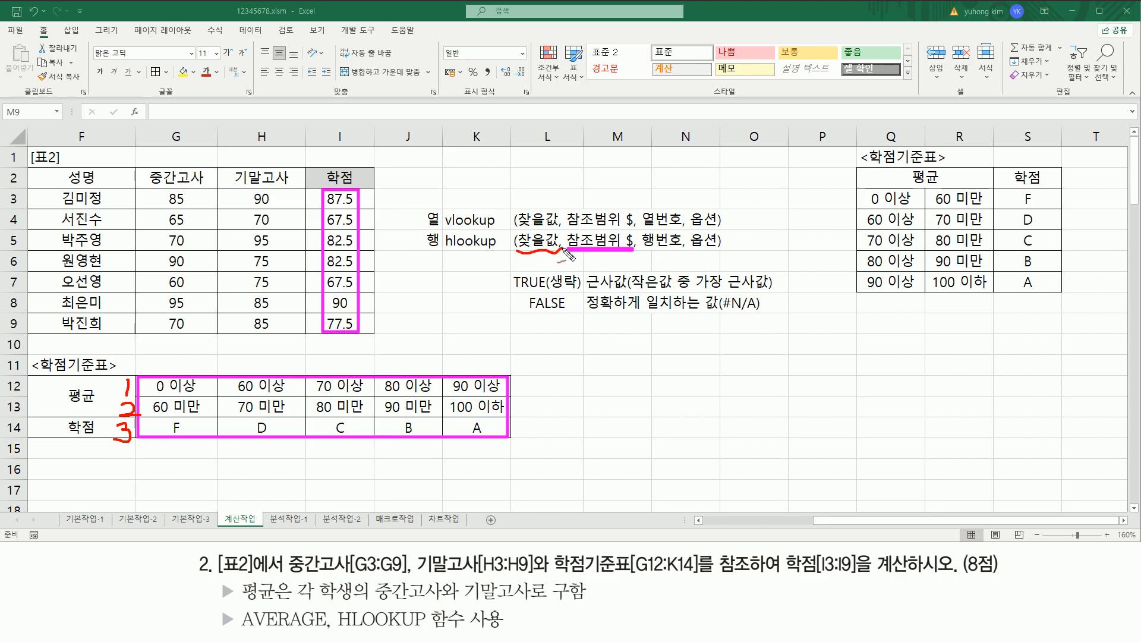
pyautogui.moveTo(653, 252)
pyautogui.mouseDown()
pyautogui.moveTo(667, 256)
pyautogui.moveTo(653, 268)
pyautogui.mouseUp()
pyautogui.moveTo(101, 438)
pyautogui.mouseDown()
pyautogui.moveTo(78, 421)
pyautogui.moveTo(136, 446)
pyautogui.mouseUp()
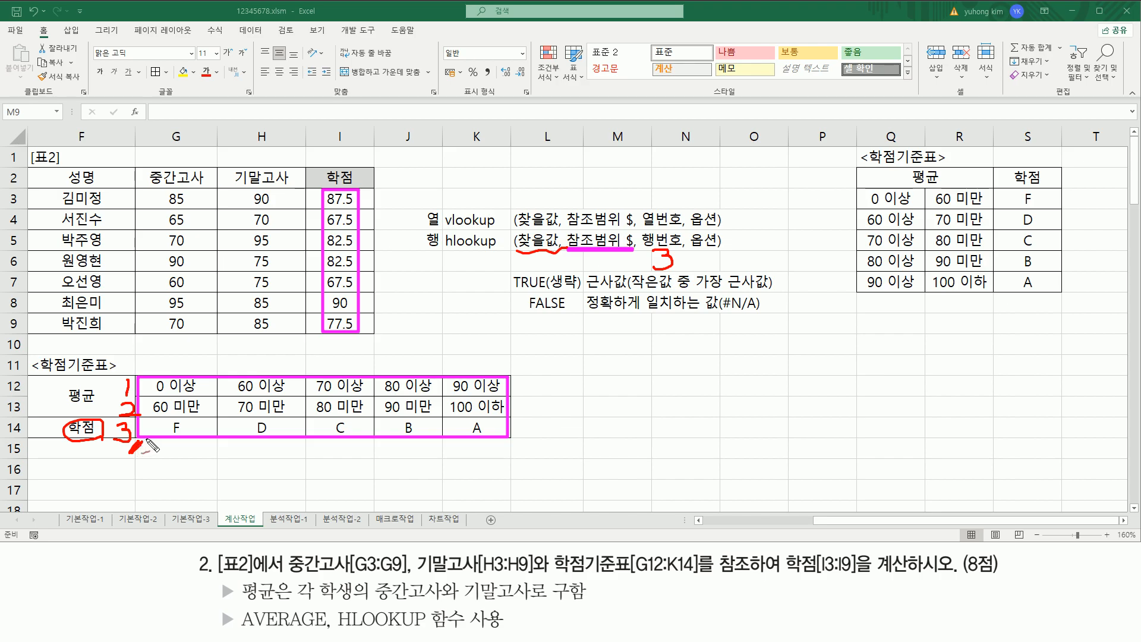
pyautogui.press('Escape')
# - Rework the formula in I3 so that AVERAGE(G3:H3) becomes the lookup value of an HLOOKUP function
pyautogui.doubleClick(331, 200)
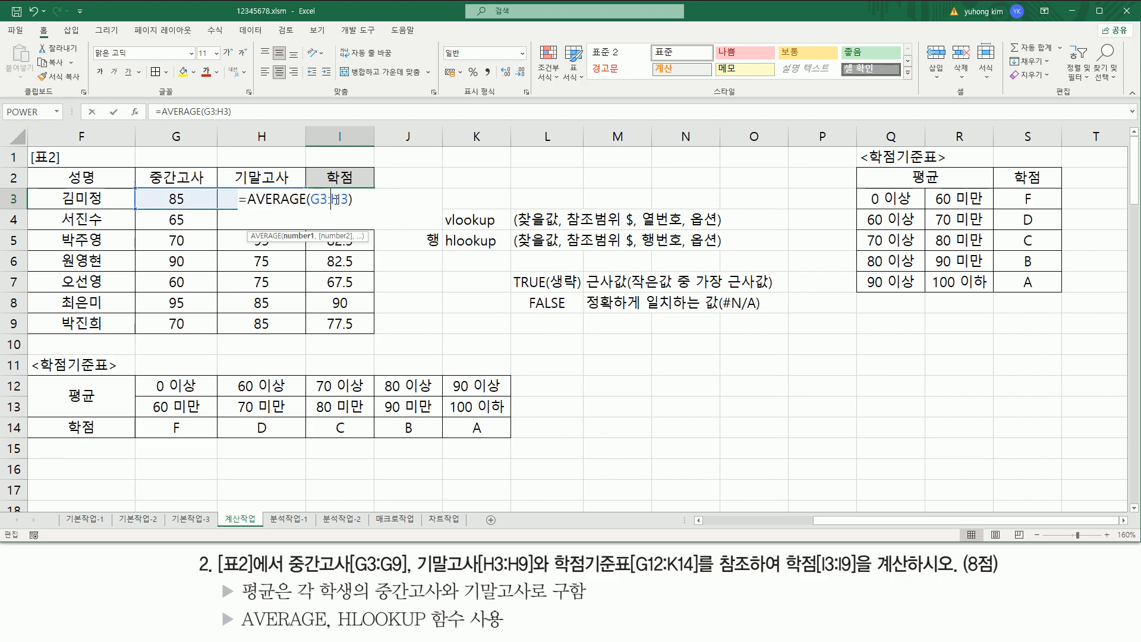
pyautogui.moveTo(353, 200); pyautogui.dragTo(247, 200)
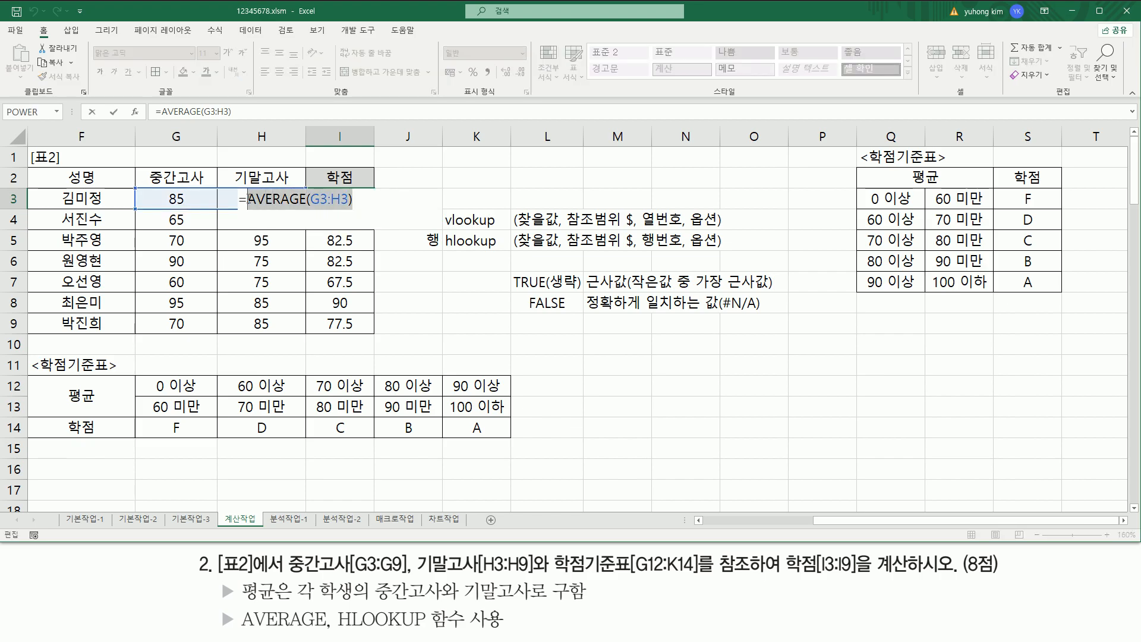
pyautogui.hotkey('ctrl', 'x')
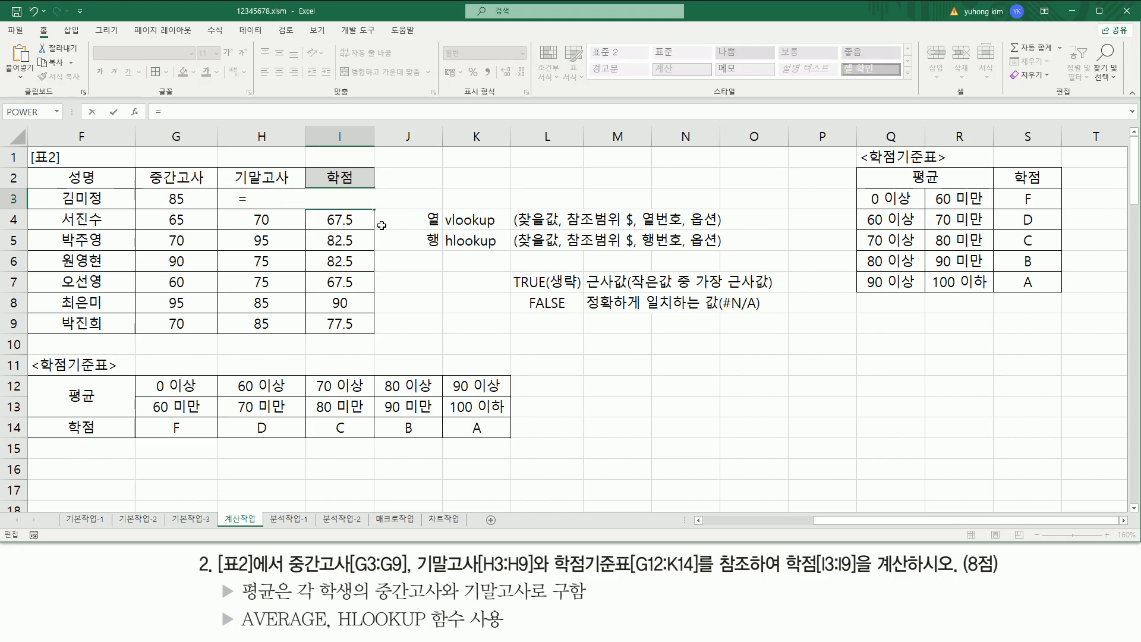
pyautogui.write('HL')
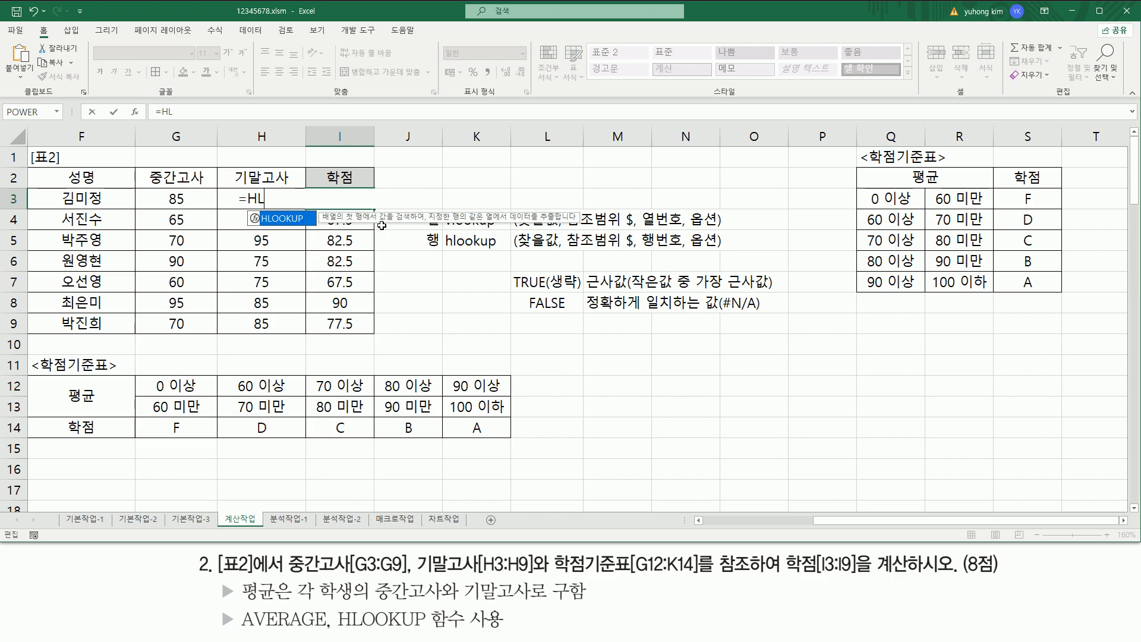
pyautogui.write('oo')
pyautogui.press('Tab')
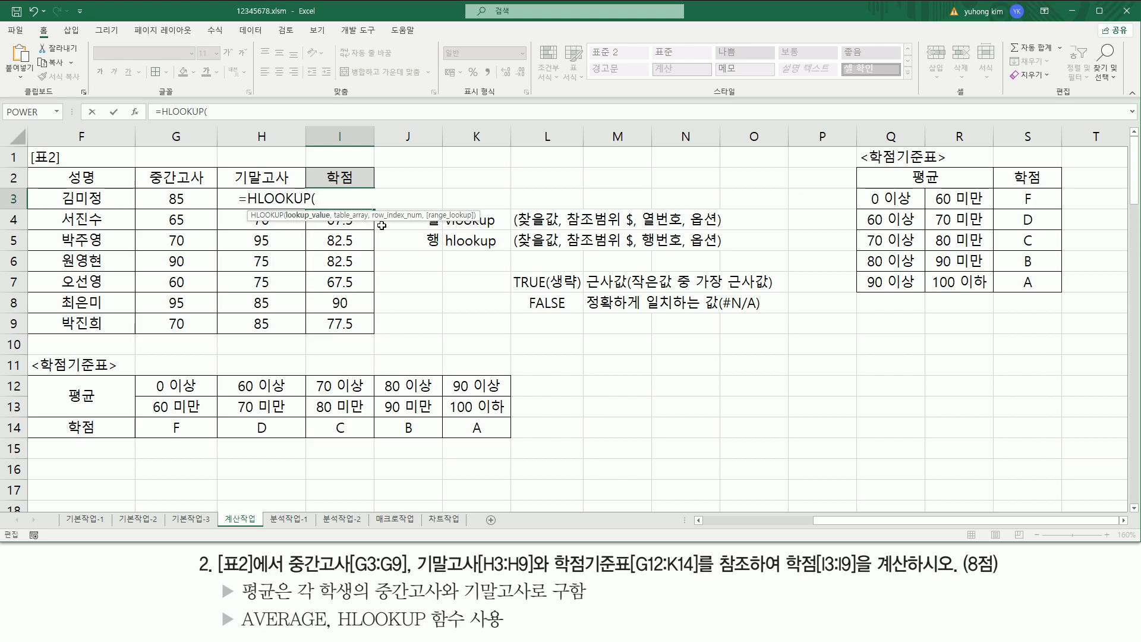
pyautogui.hotkey('ctrl', 'v')
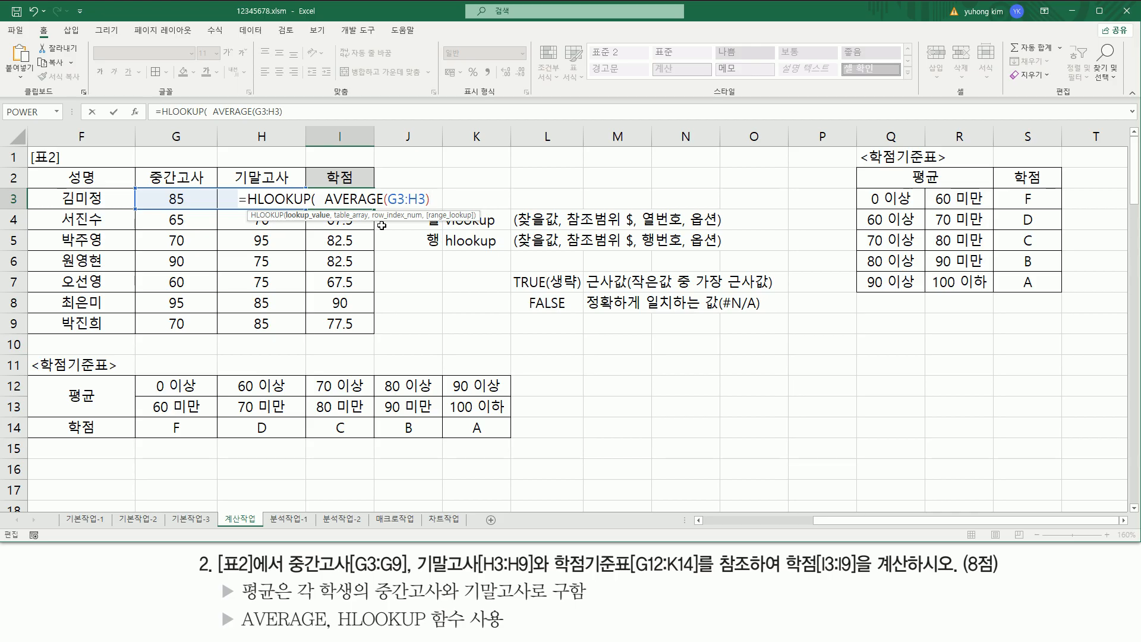
# - Add the absolute range $G$12:$K$14 as the HLOOKUP table and 3 as its row number
pyautogui.write(',')
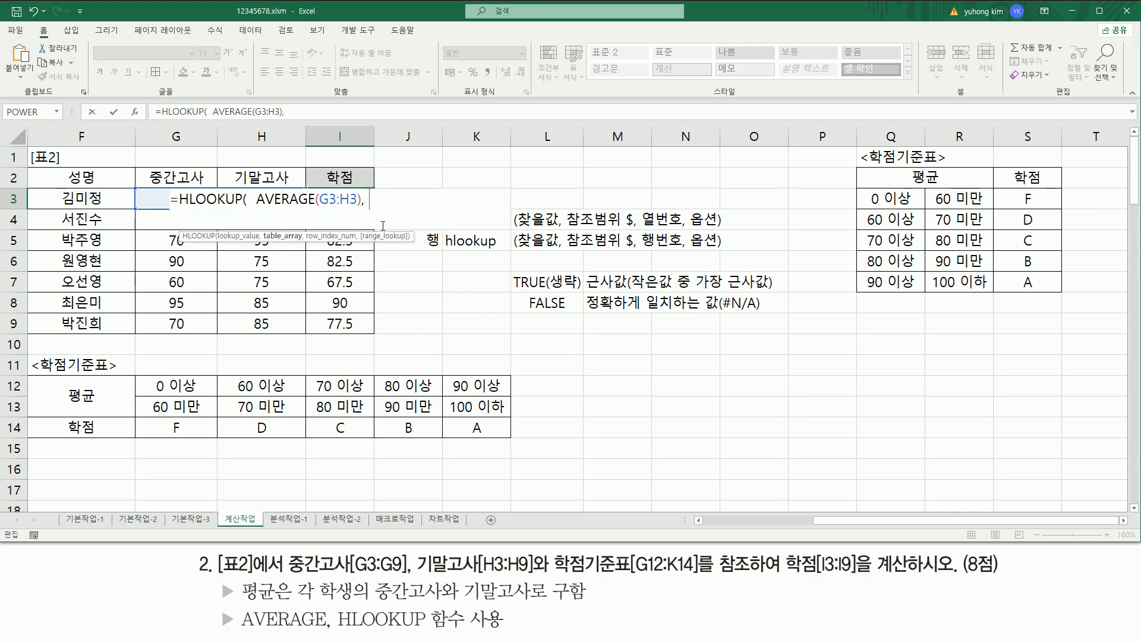
pyautogui.moveTo(176, 384); pyautogui.dragTo(472, 426)
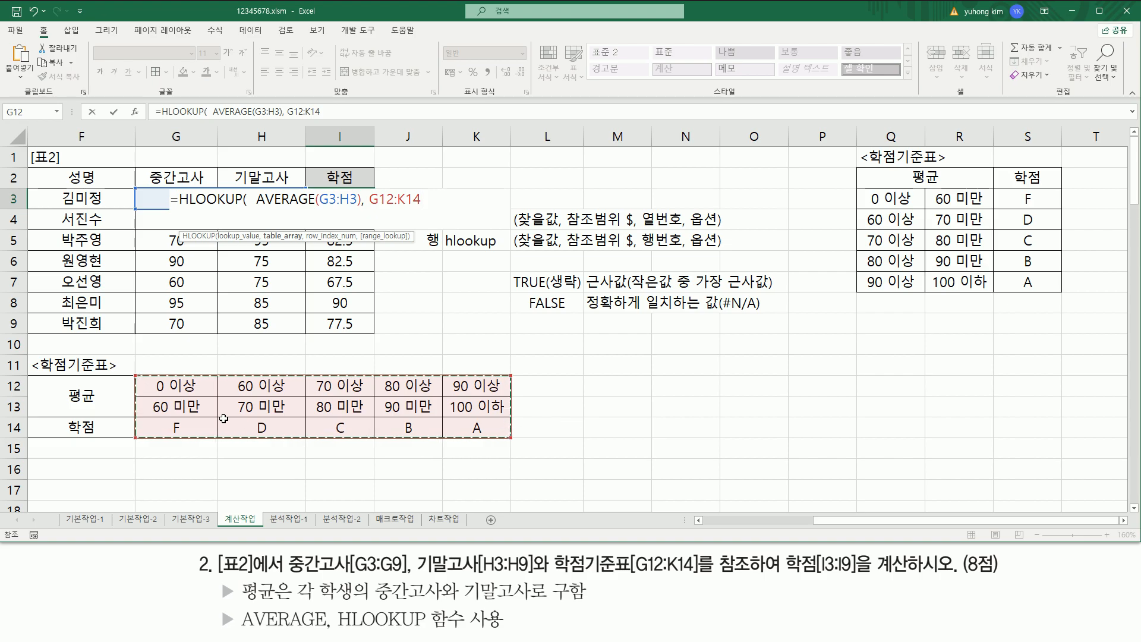
pyautogui.press('F4')
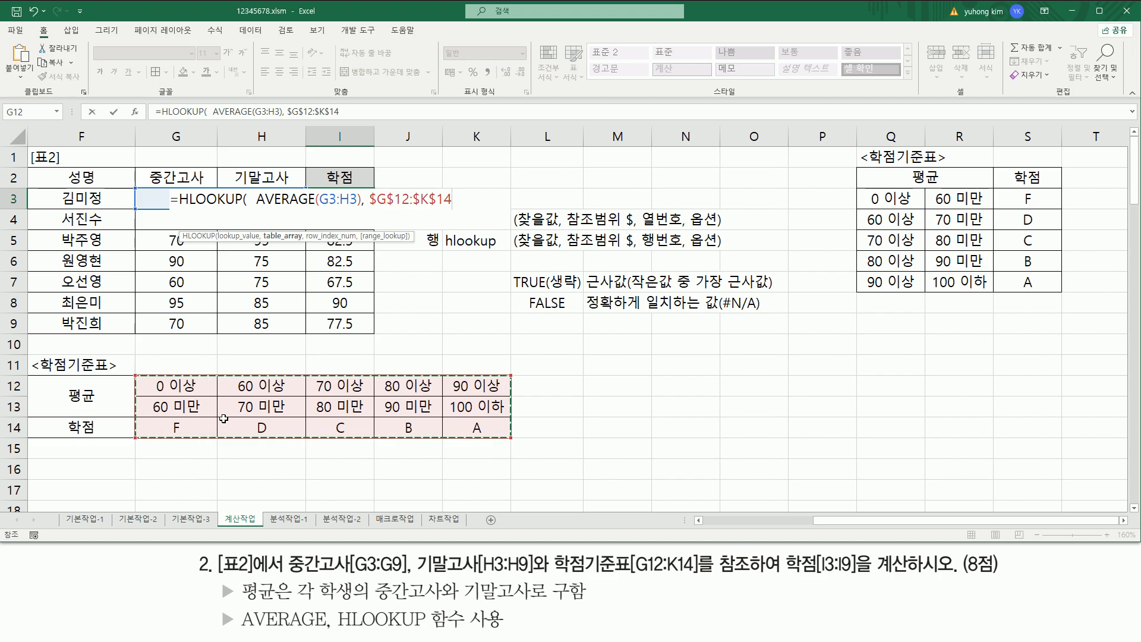
pyautogui.write(',')
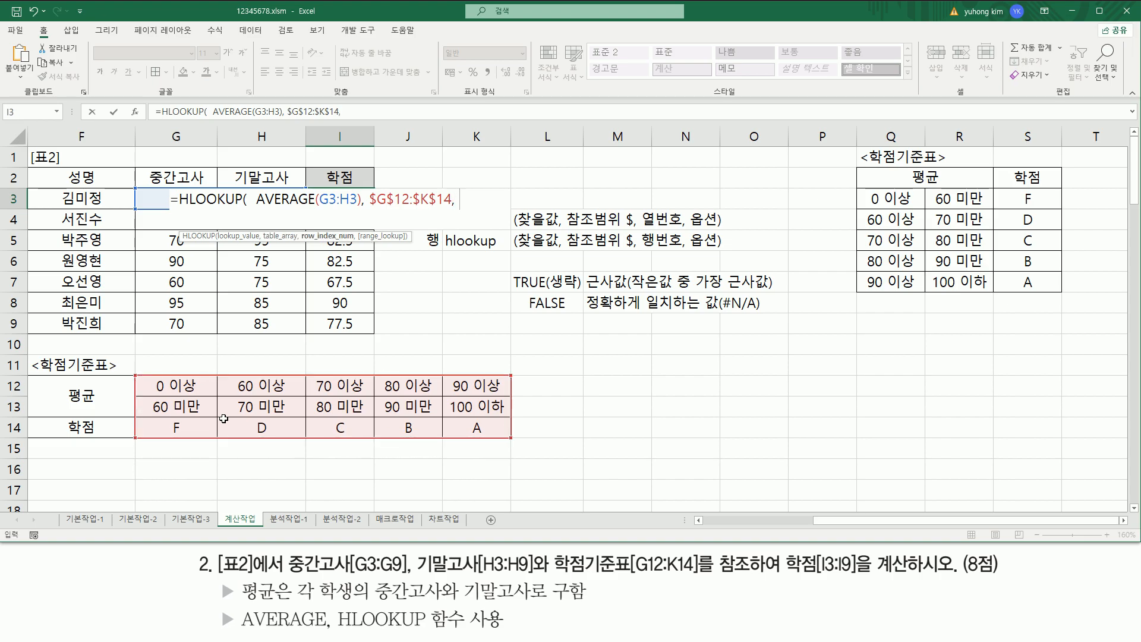
pyautogui.write(' 3')
pyautogui.moveTo(139, 379)
pyautogui.mouseDown()
pyautogui.moveTo(488, 455)
pyautogui.moveTo(517, 443)
pyautogui.moveTo(507, 439)
pyautogui.mouseUp()
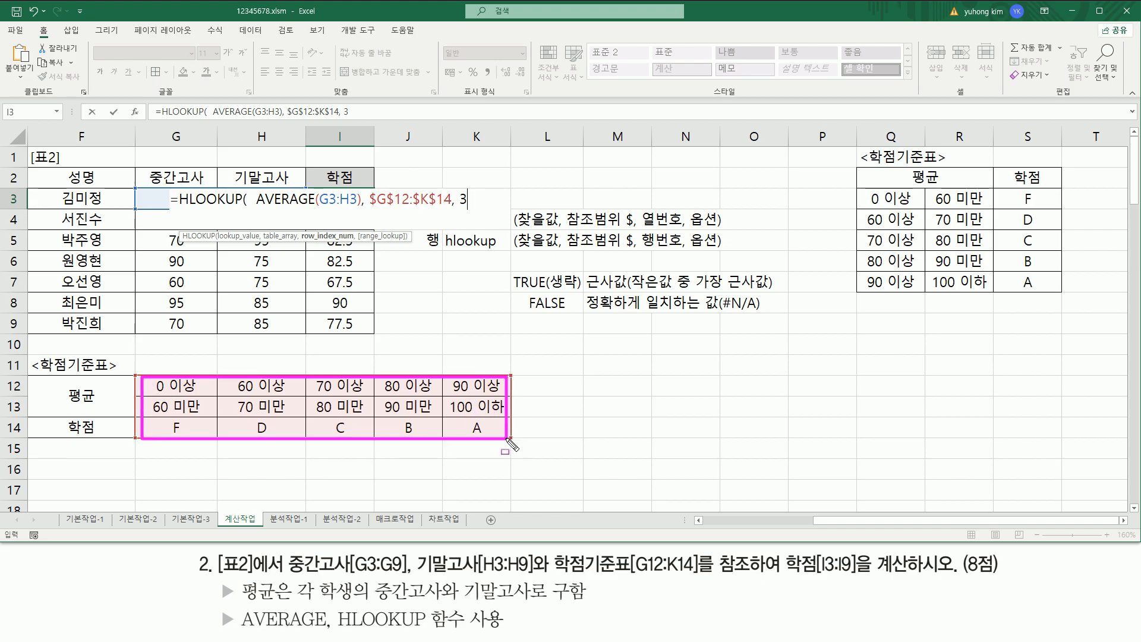
pyautogui.moveTo(156, 420)
pyautogui.mouseDown()
pyautogui.moveTo(173, 435)
pyautogui.moveTo(499, 439)
pyautogui.mouseUp()
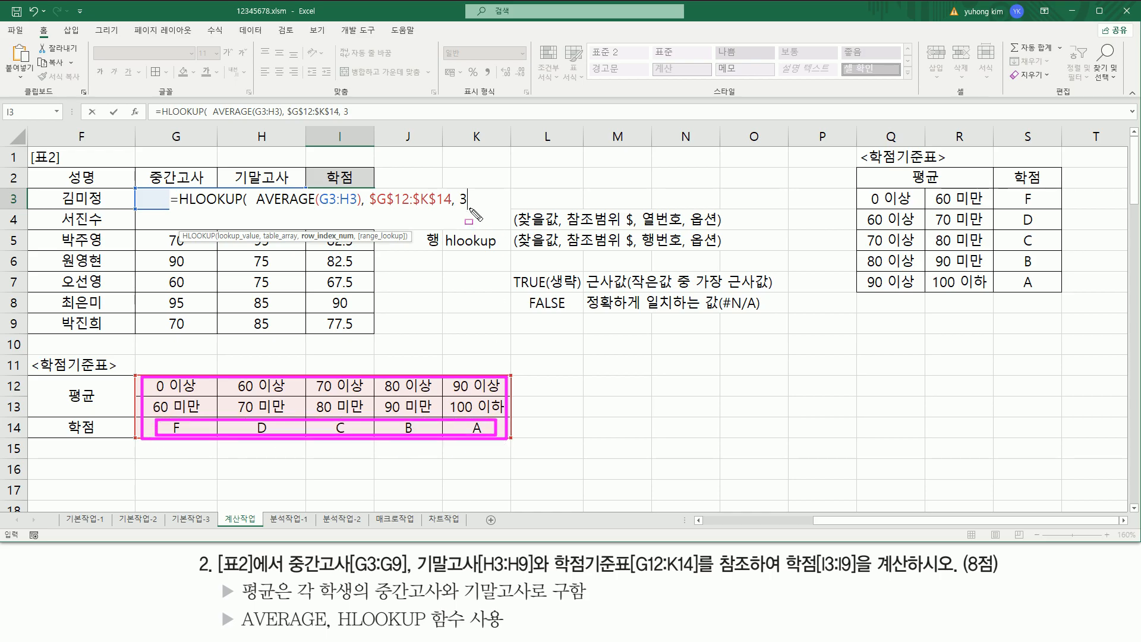
pyautogui.moveTo(456, 207); pyautogui.dragTo(470, 208)
pyautogui.press('Escape')
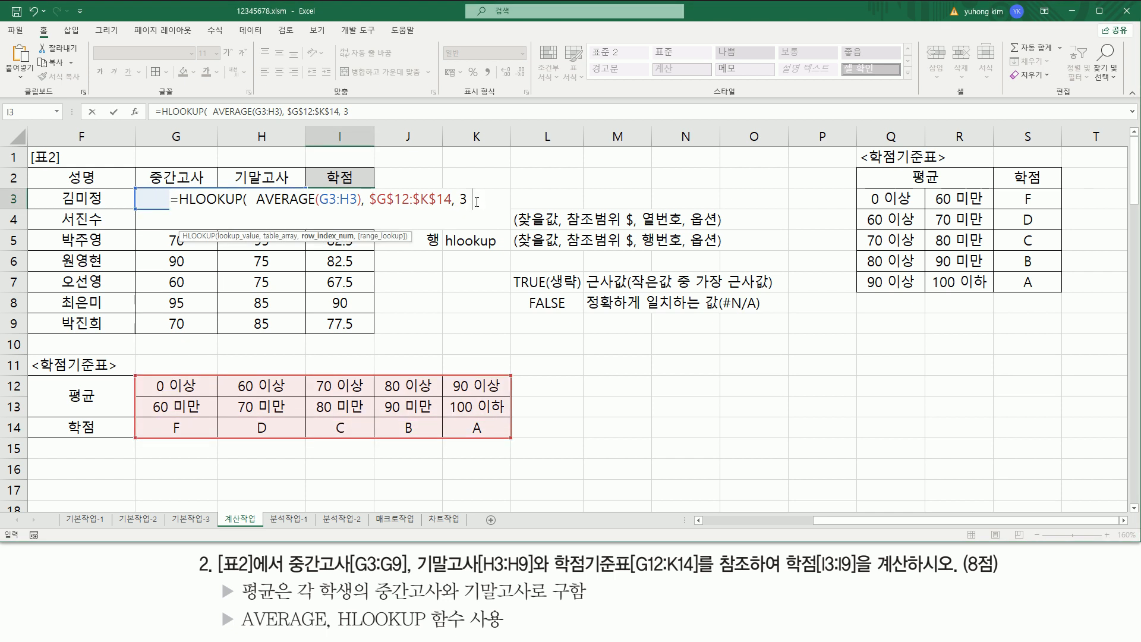
# - Close the HLOOKUP formula in I3 after row number 3 and fill it down through I9
pyautogui.write(')')
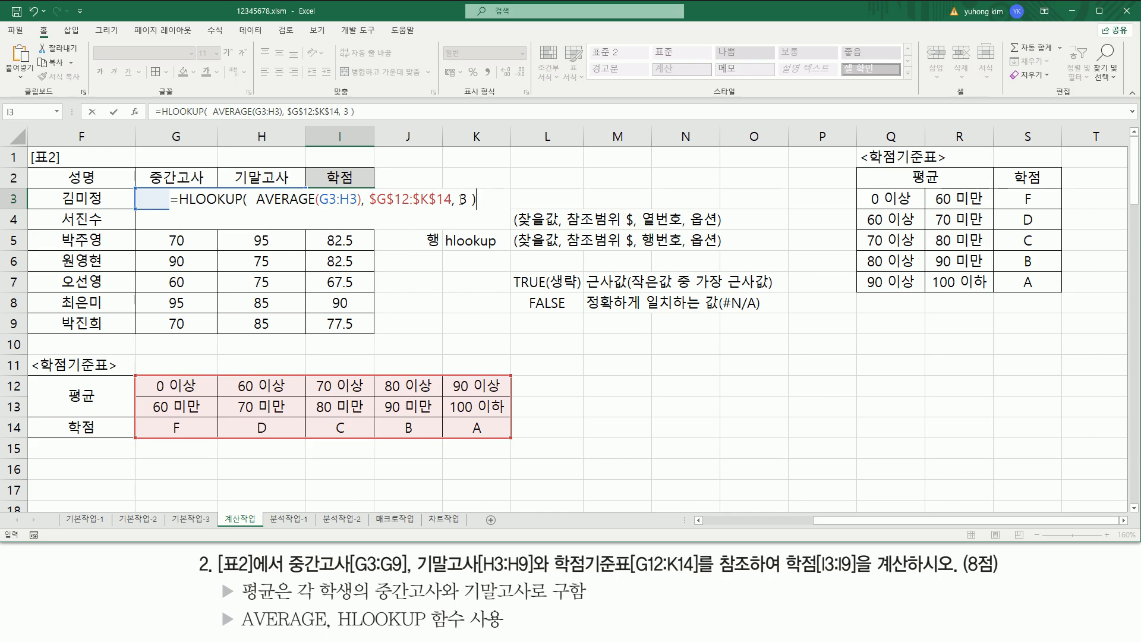
pyautogui.moveTo(474, 201); pyautogui.dragTo(480, 202)
pyautogui.click(481, 200)
pyautogui.press('Return')
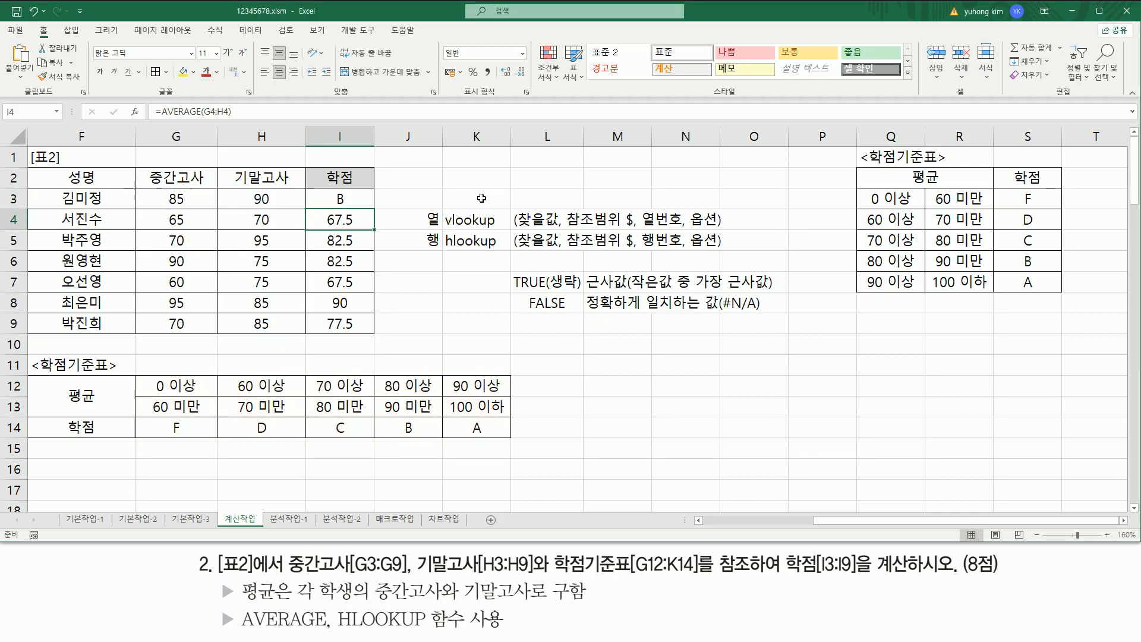
pyautogui.click(347, 201)
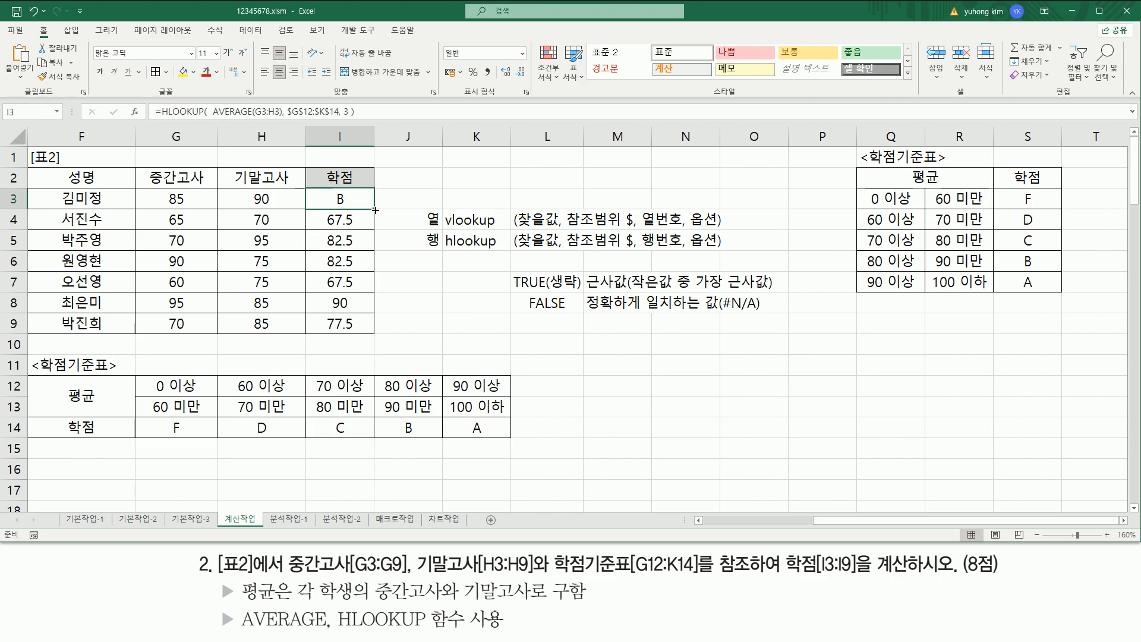
pyautogui.moveTo(374, 209); pyautogui.dragTo(372, 326)
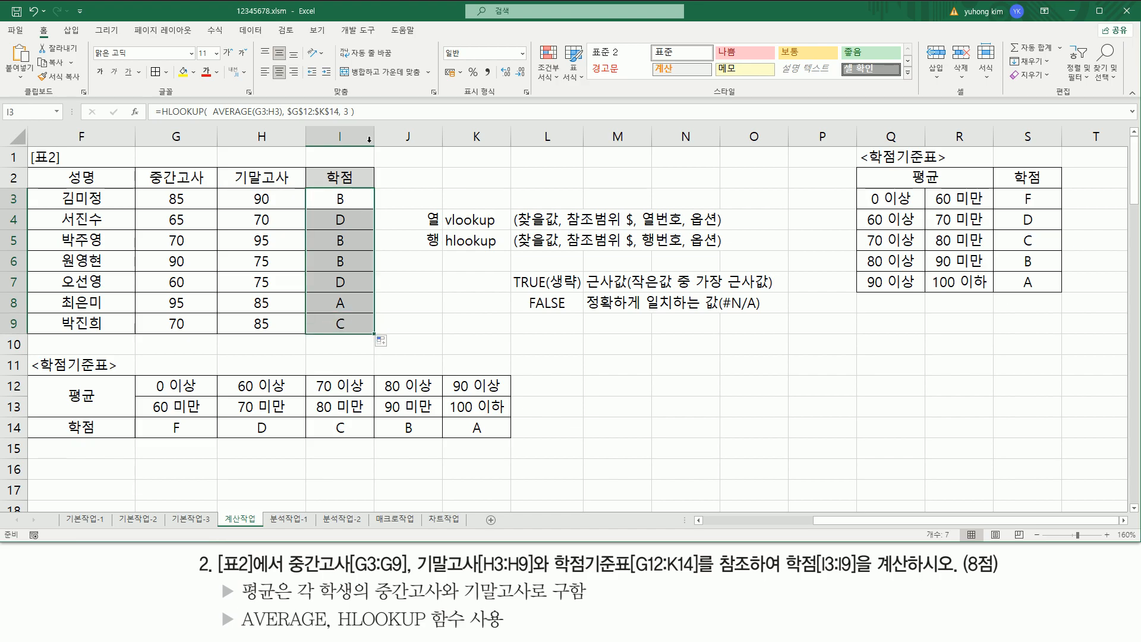
# - Copy the I3 formula into M10 as plain text and set its font colour to red
pyautogui.click(371, 113)
pyautogui.click(617, 344)
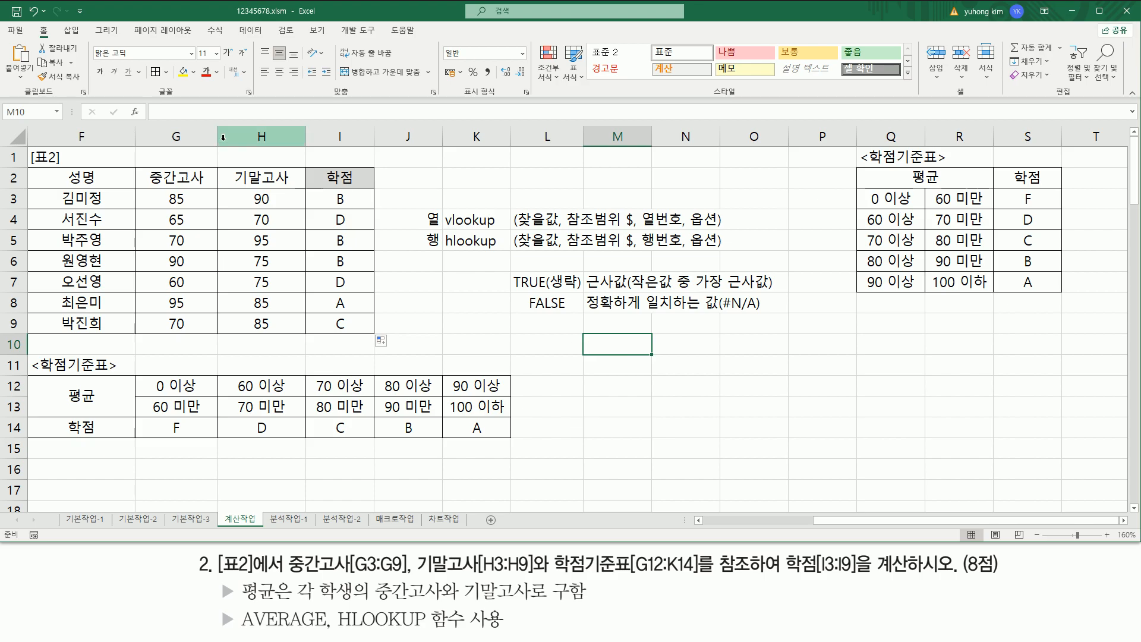
pyautogui.write("'")
pyautogui.hotkey('ctrl', 'v')
pyautogui.press('Return')
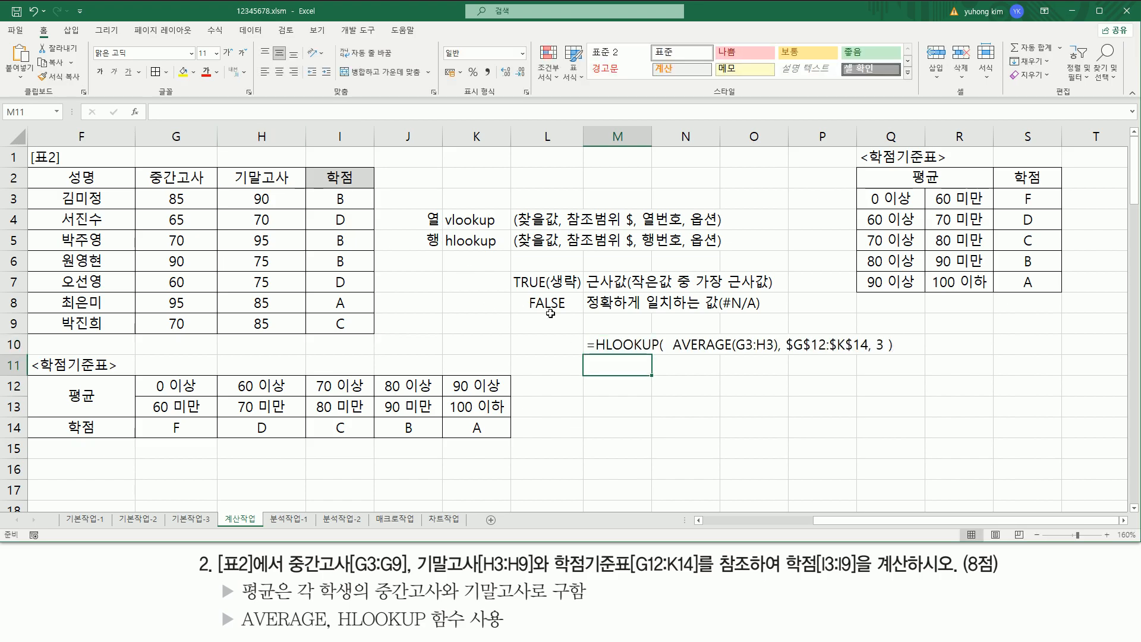
pyautogui.click(606, 344)
pyautogui.click(203, 71)
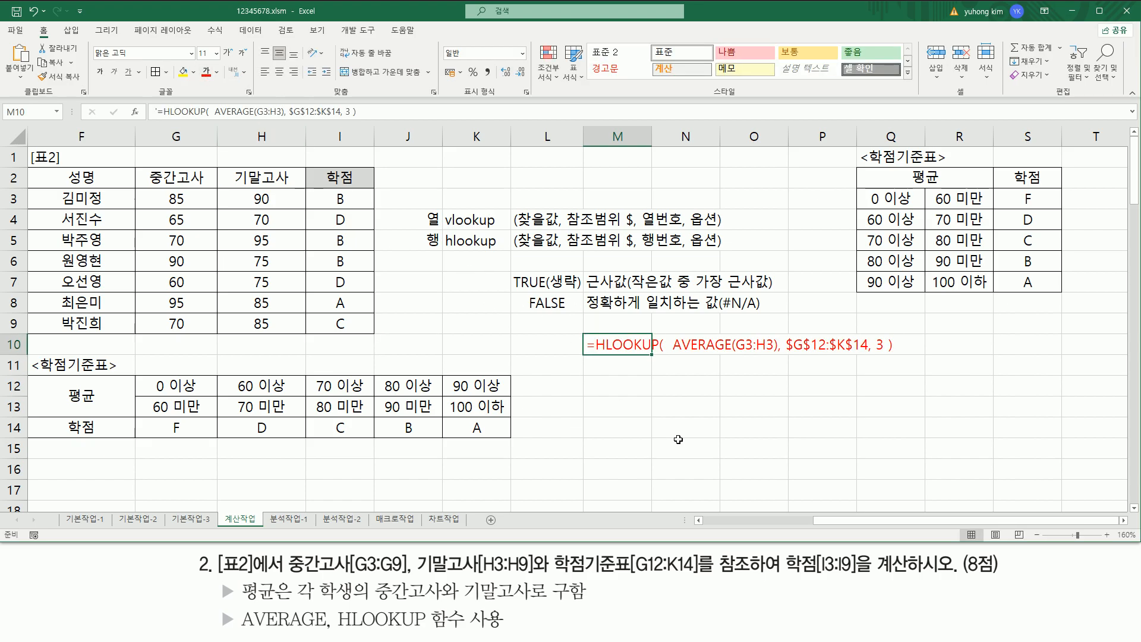
pyautogui.click(674, 444)
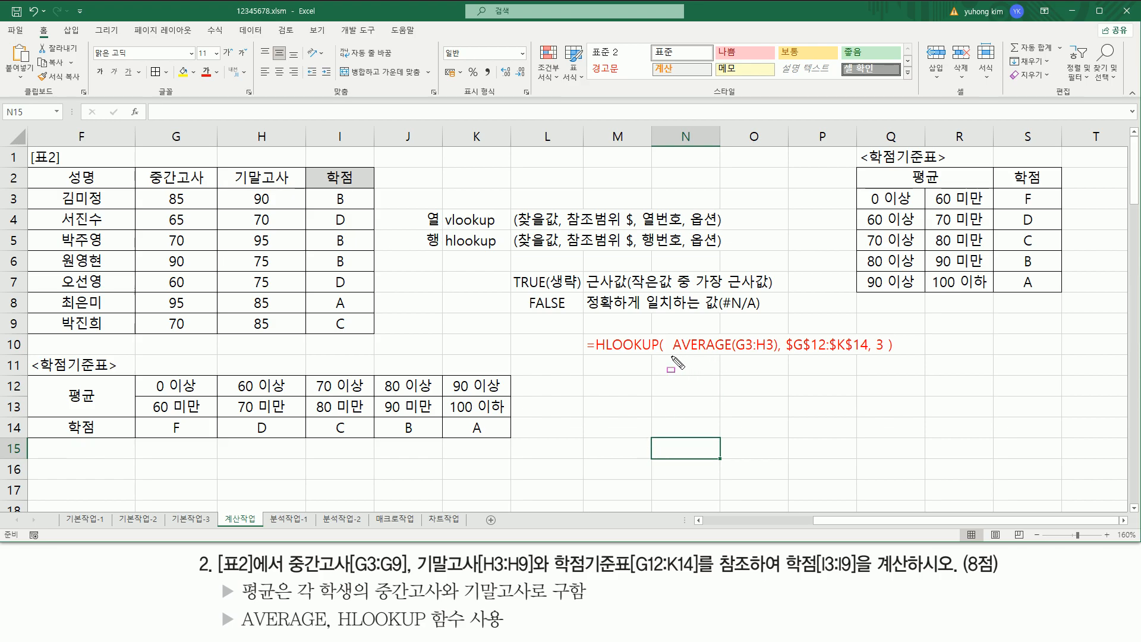
# - Review the M10 formula's lookup value, table range and row number against the grade table G12:K14
pyautogui.moveTo(670, 355); pyautogui.dragTo(776, 355)
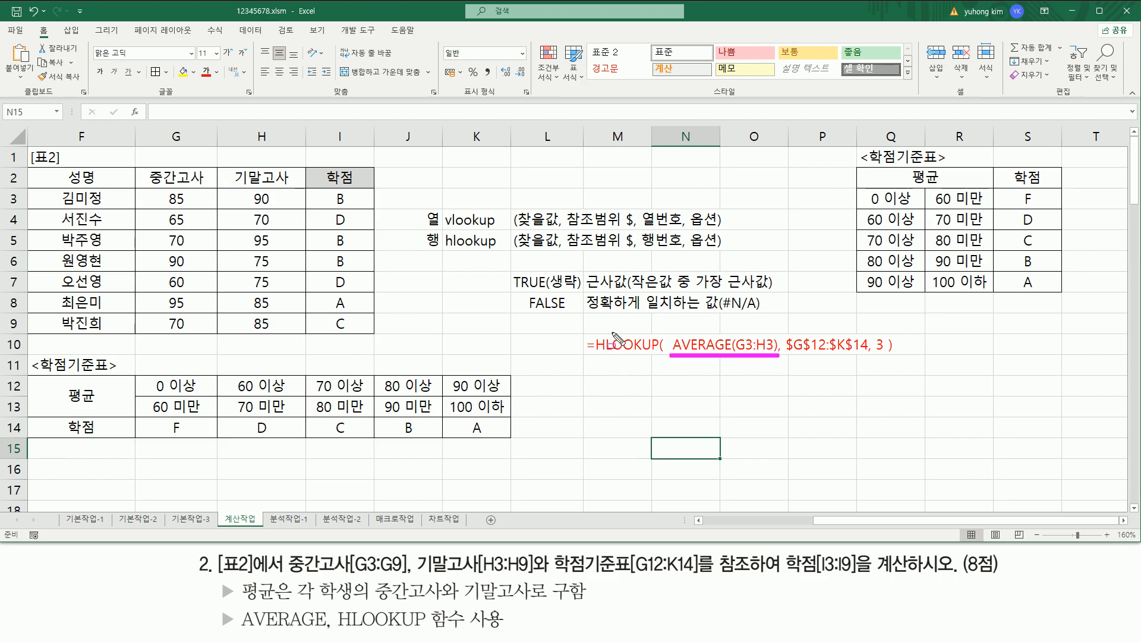
pyautogui.moveTo(669, 345); pyautogui.dragTo(778, 356)
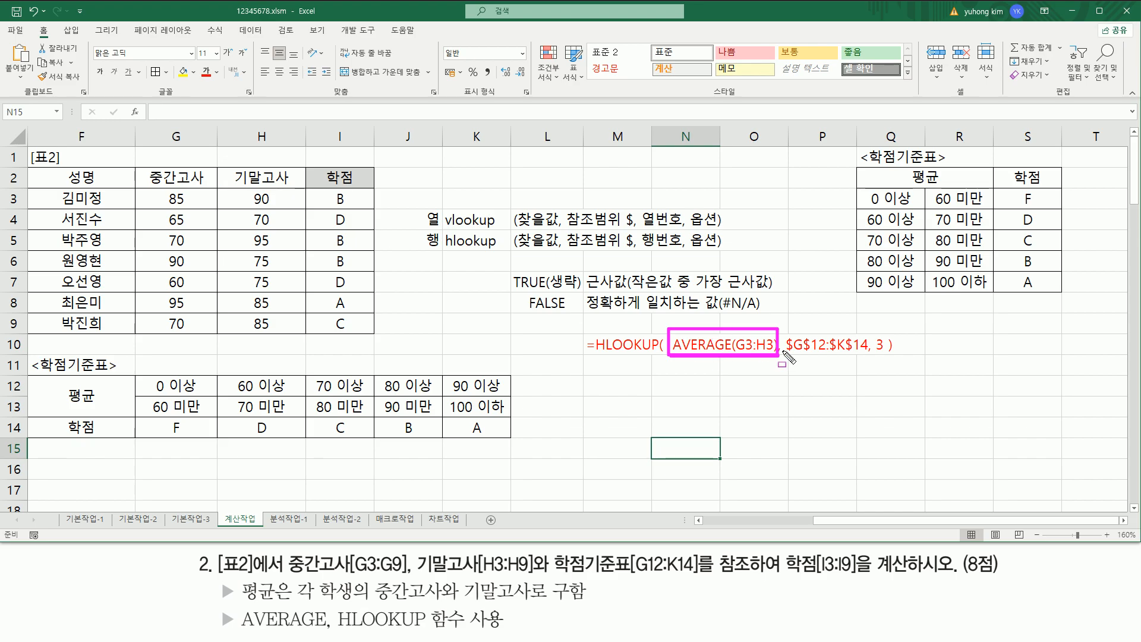
pyautogui.moveTo(784, 353); pyautogui.dragTo(865, 354)
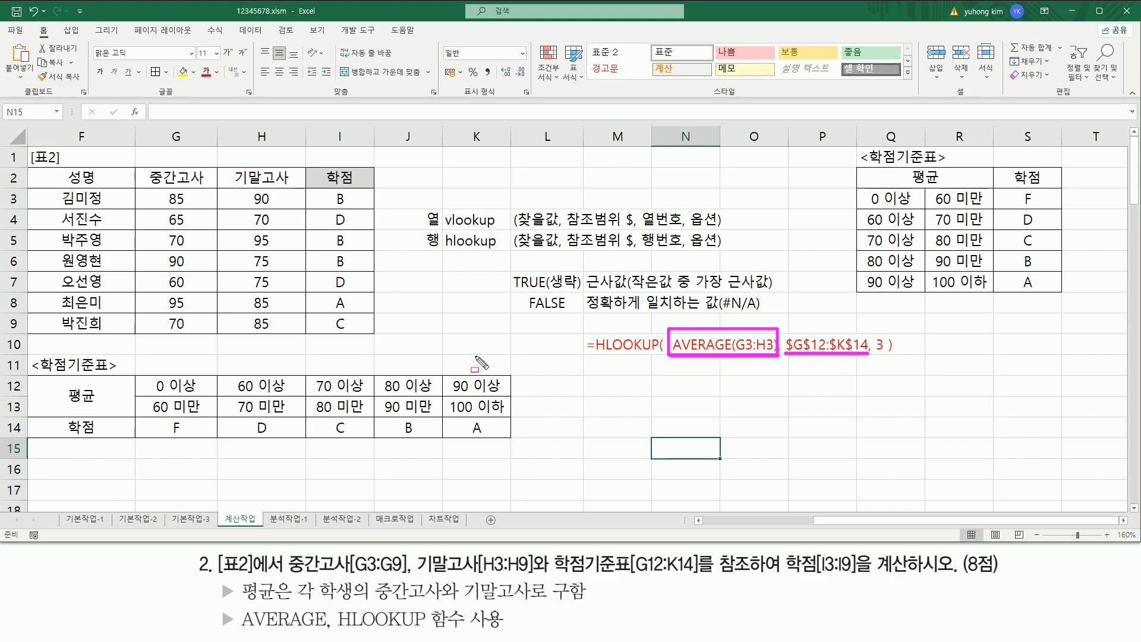
pyautogui.moveTo(137, 374); pyautogui.dragTo(491, 441)
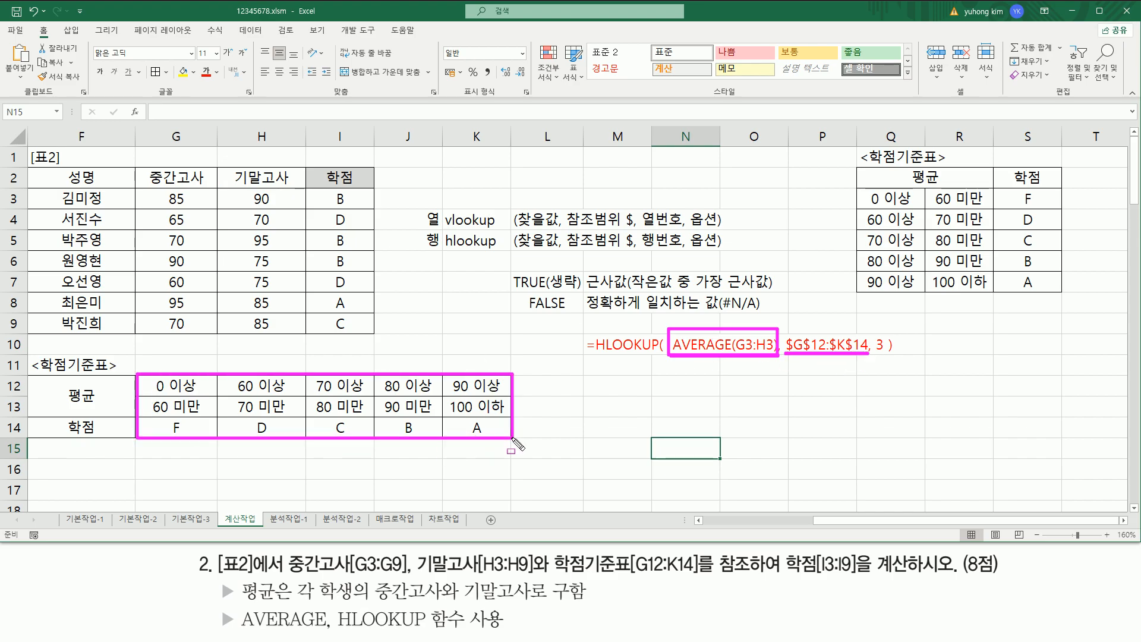
pyautogui.moveTo(874, 340); pyautogui.dragTo(882, 330)
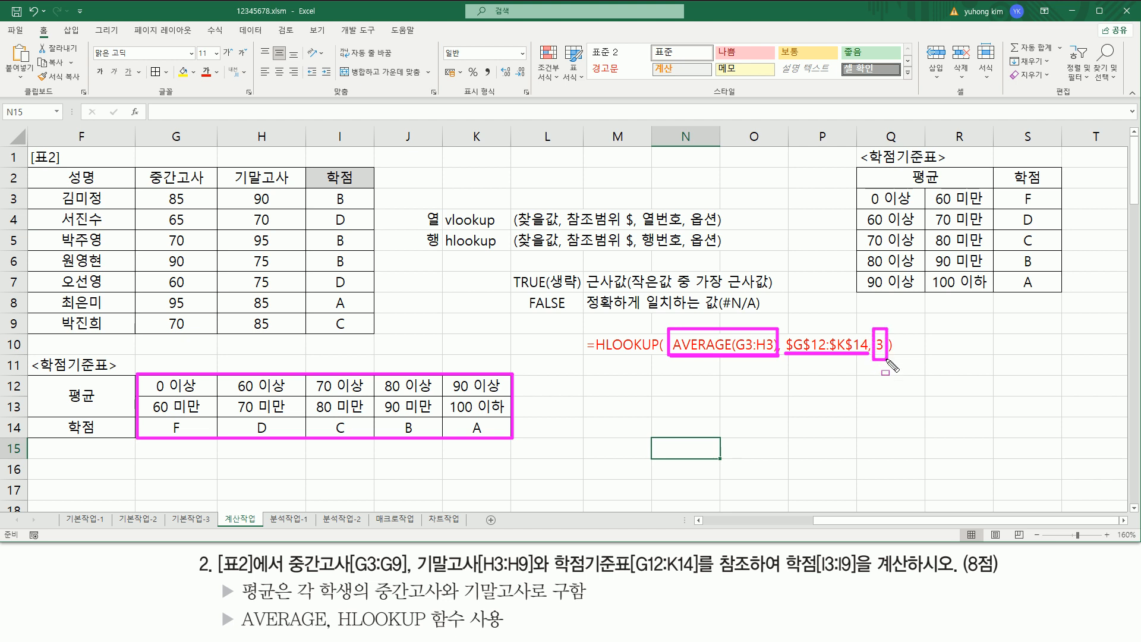
pyautogui.moveTo(161, 425); pyautogui.dragTo(496, 440)
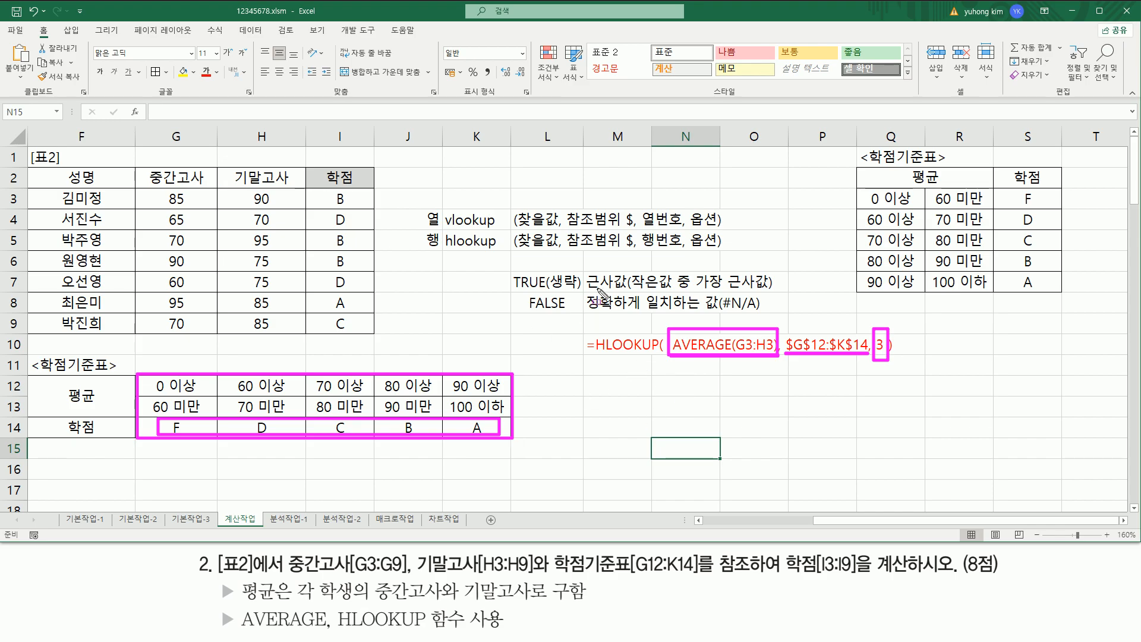
pyautogui.press('Escape')
pyautogui.click(608, 419)
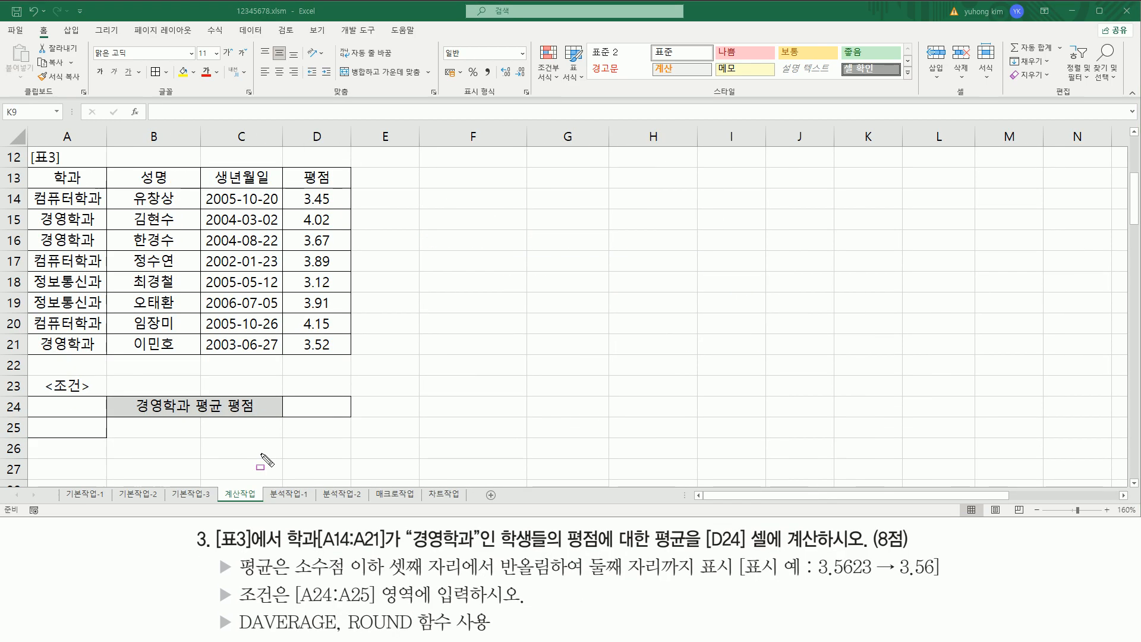
# - Examine task 3's requirements against 표3: the 학과 and 평점 columns, the 경영학과 rows, target cell D24 and DAVERAGE
pyautogui.moveTo(212, 526); pyautogui.dragTo(283, 553)
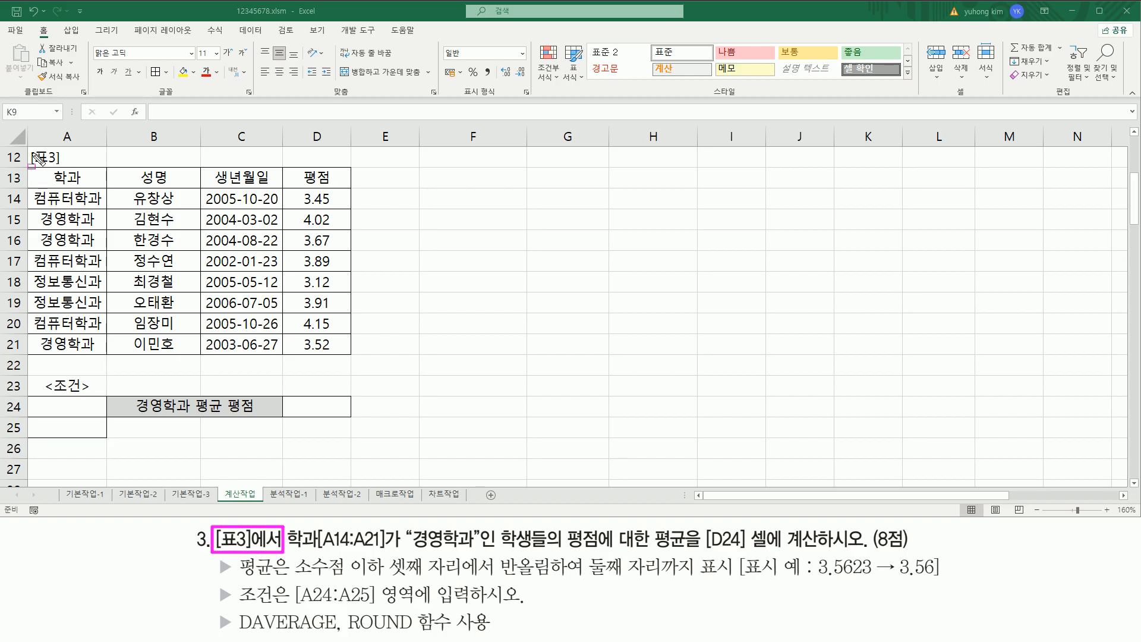
pyautogui.moveTo(29, 147)
pyautogui.mouseDown()
pyautogui.moveTo(182, 211)
pyautogui.moveTo(348, 226)
pyautogui.moveTo(347, 353)
pyautogui.mouseUp()
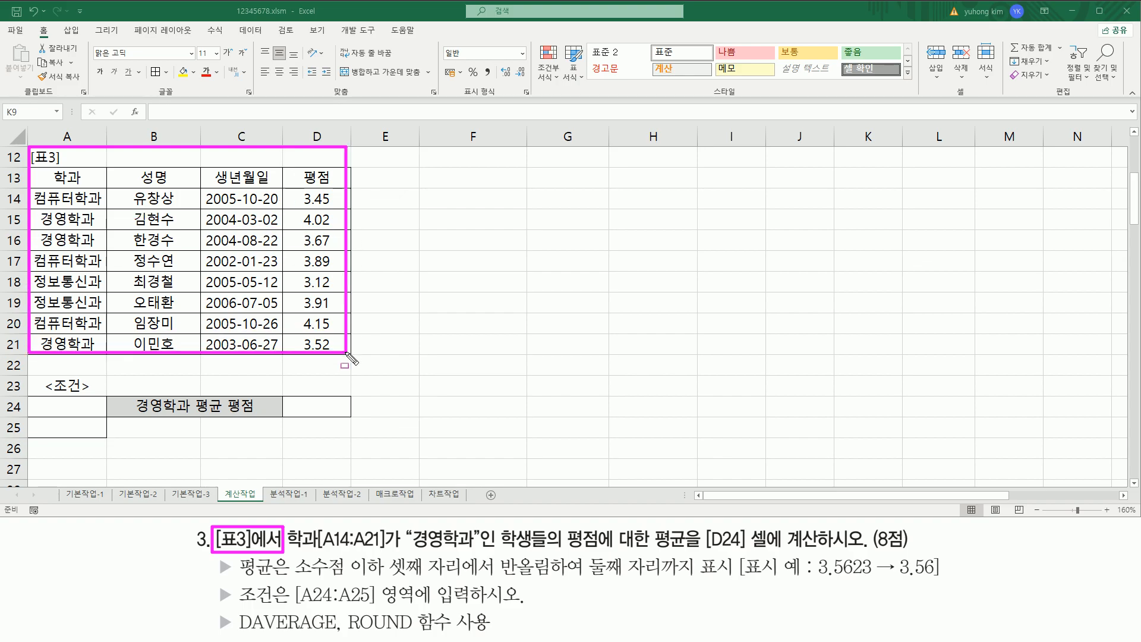
pyautogui.press('Escape')
pyautogui.moveTo(284, 549); pyautogui.dragTo(386, 550)
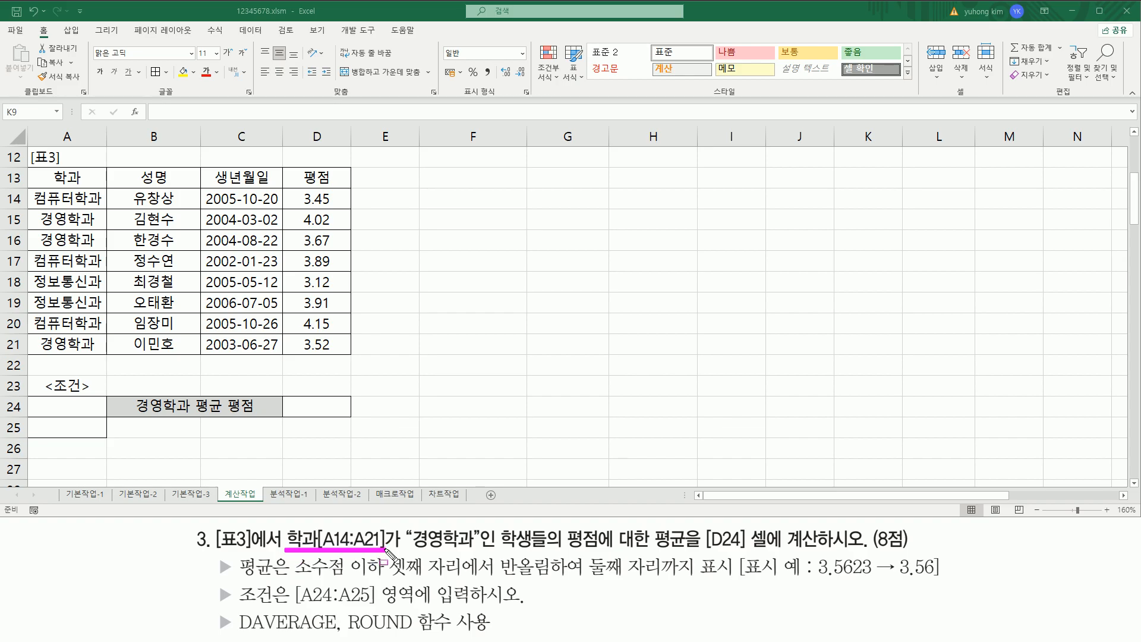
pyautogui.moveTo(43, 167)
pyautogui.mouseDown()
pyautogui.moveTo(44, 187)
pyautogui.moveTo(43, 167)
pyautogui.mouseUp()
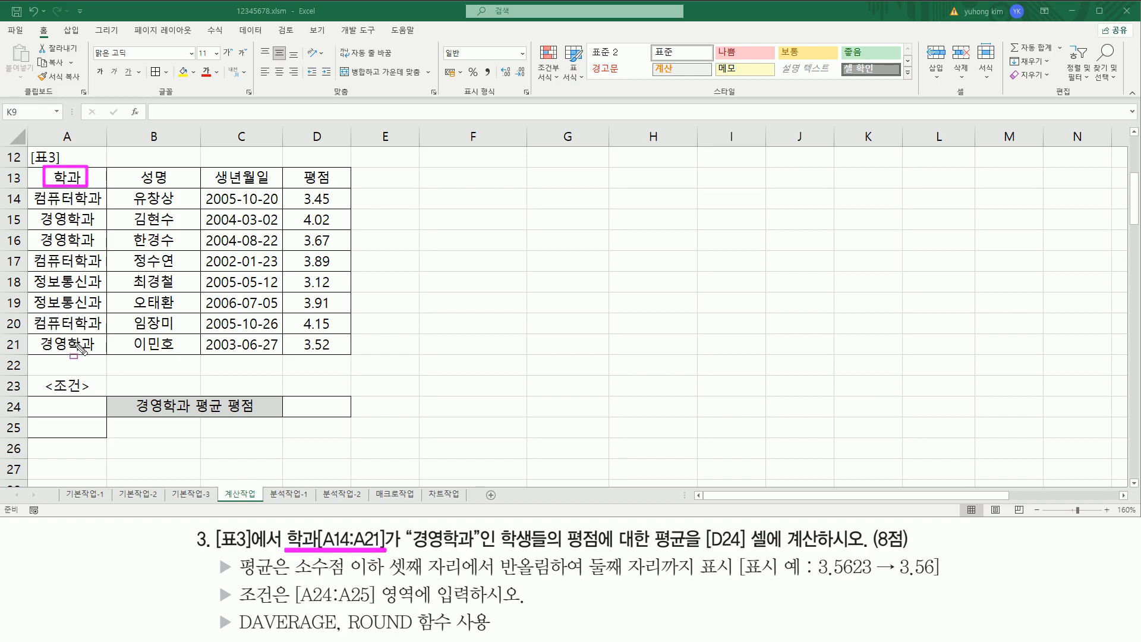
pyautogui.moveTo(410, 552); pyautogui.dragTo(474, 552)
pyautogui.moveTo(561, 551); pyautogui.dragTo(602, 550)
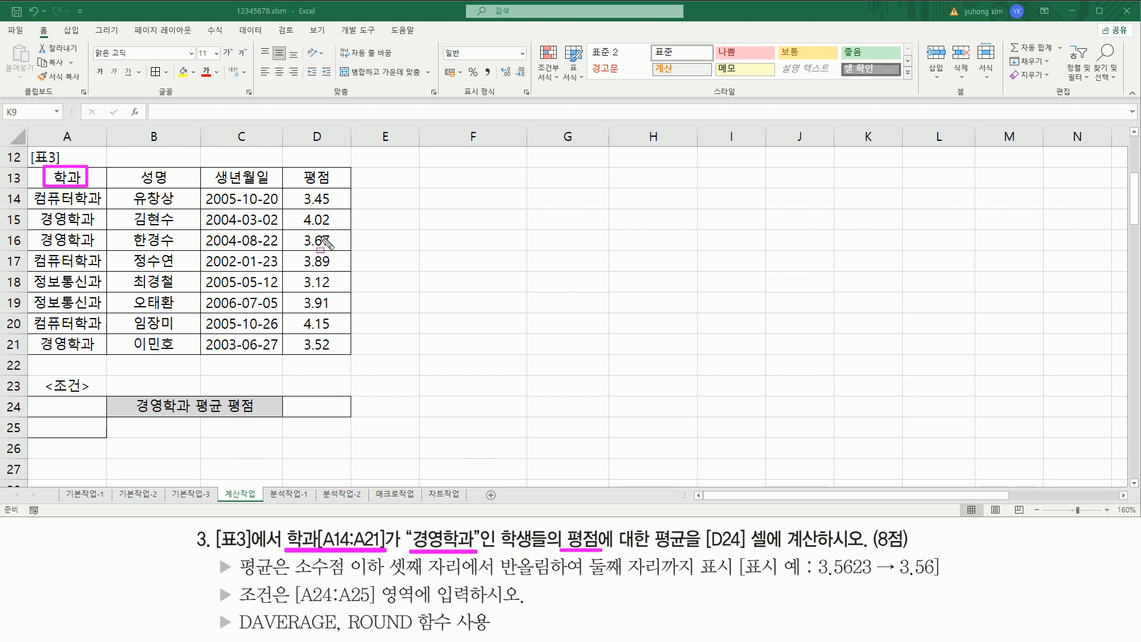
pyautogui.moveTo(297, 171); pyautogui.dragTo(337, 189)
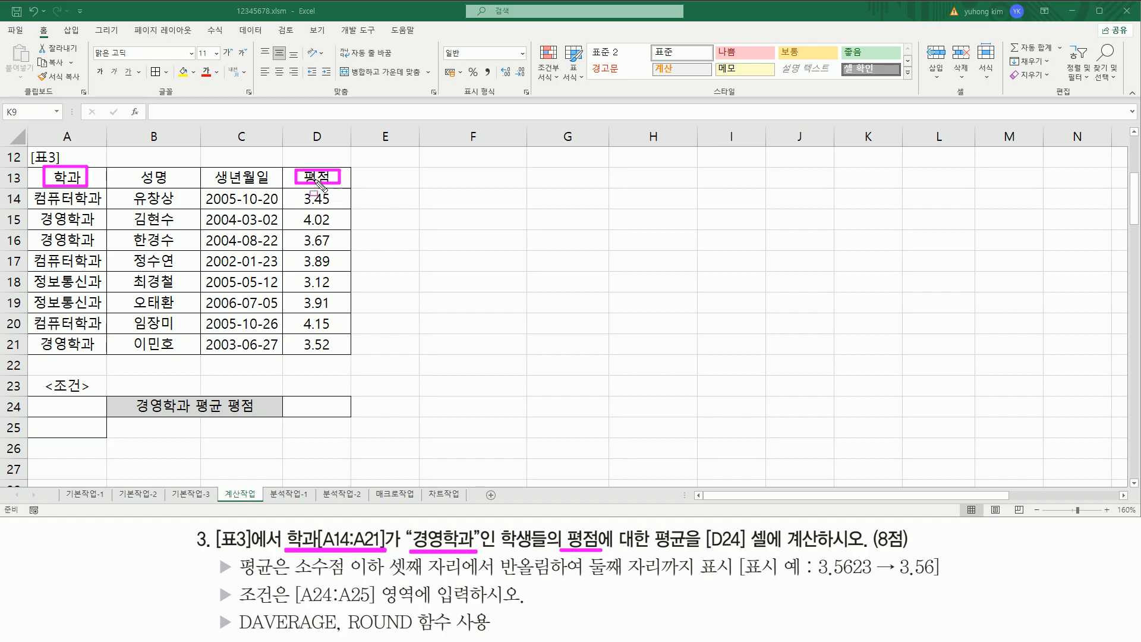
pyautogui.moveTo(653, 525)
pyautogui.mouseDown()
pyautogui.moveTo(701, 552)
pyautogui.moveTo(862, 552)
pyautogui.mouseUp()
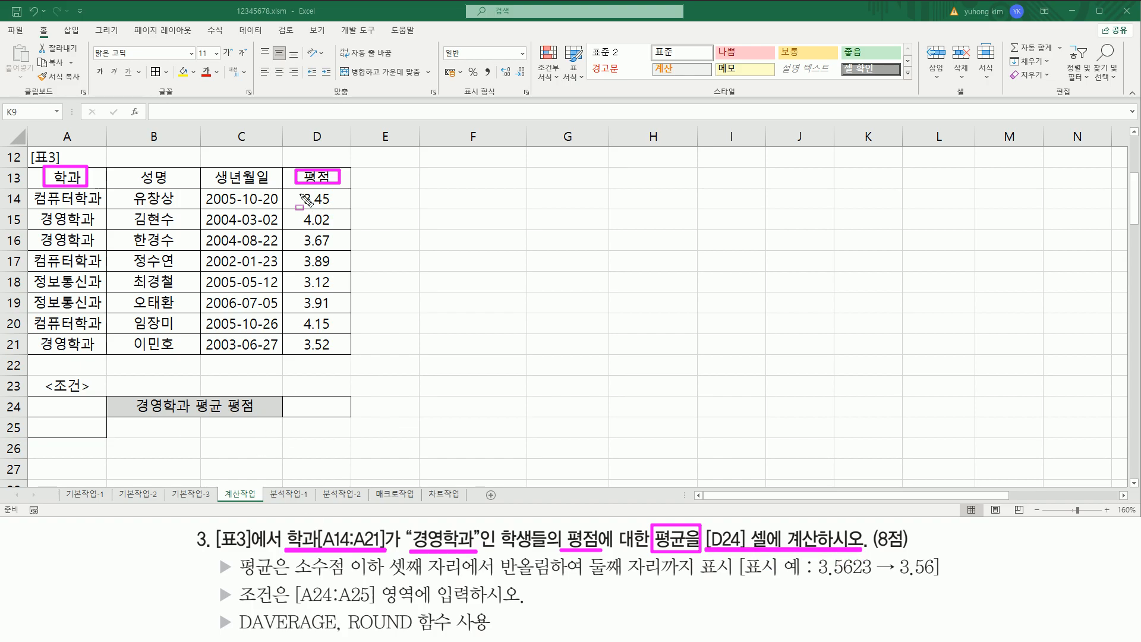
pyautogui.moveTo(299, 191); pyautogui.dragTo(337, 350)
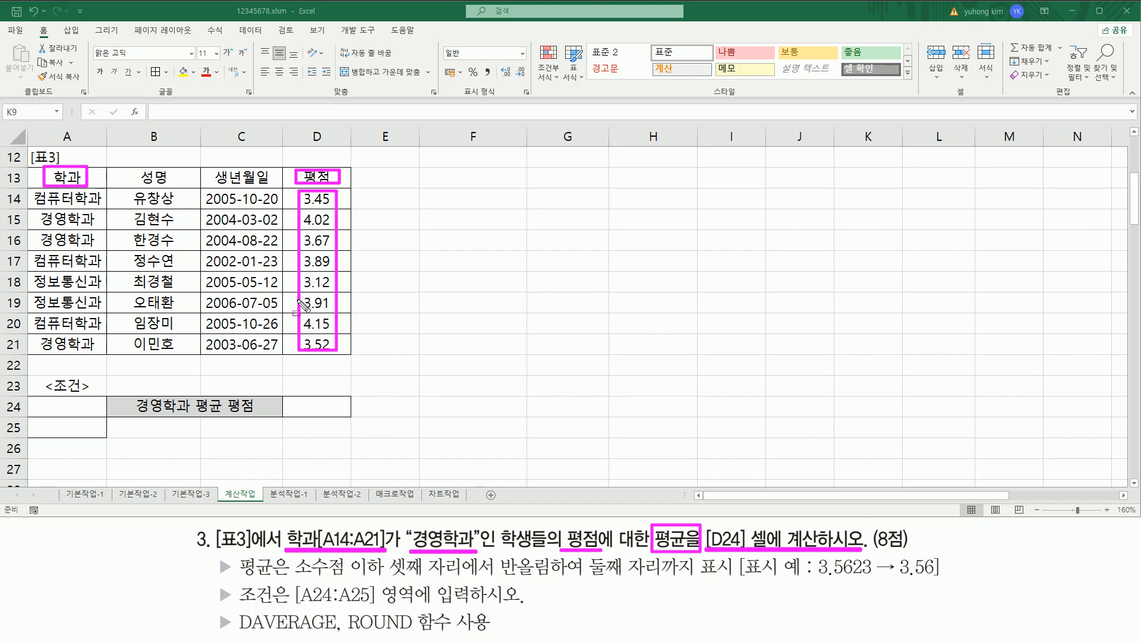
pyautogui.moveTo(36, 210); pyautogui.dragTo(99, 247)
pyautogui.moveTo(58, 336)
pyautogui.mouseDown()
pyautogui.moveTo(37, 353)
pyautogui.moveTo(105, 352)
pyautogui.moveTo(106, 337)
pyautogui.mouseUp()
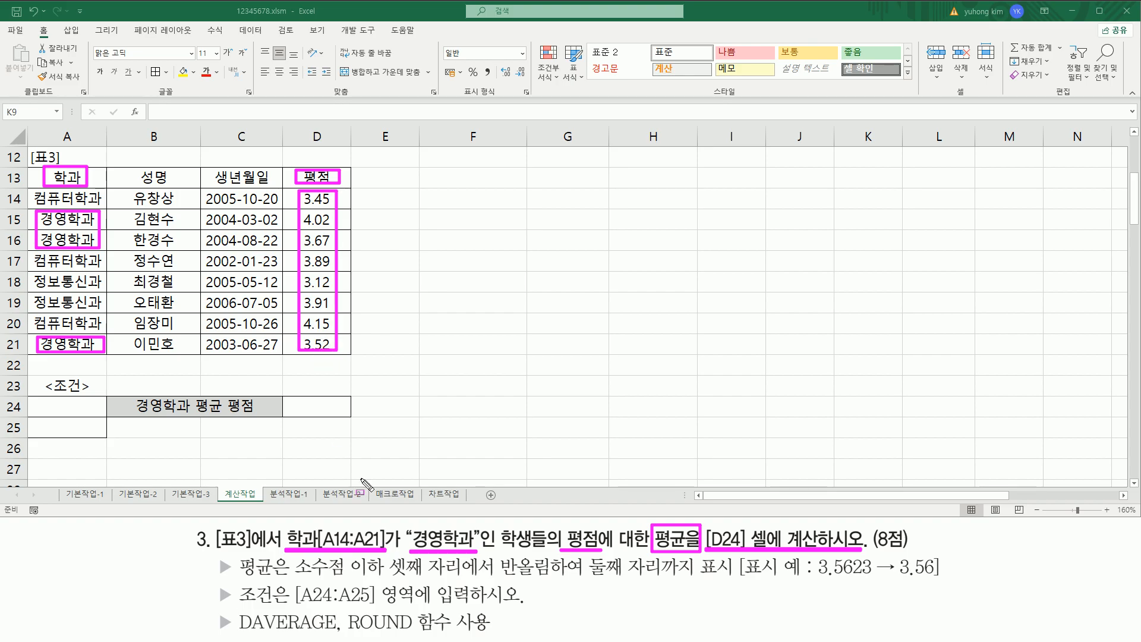
pyautogui.moveTo(236, 632); pyautogui.dragTo(340, 634)
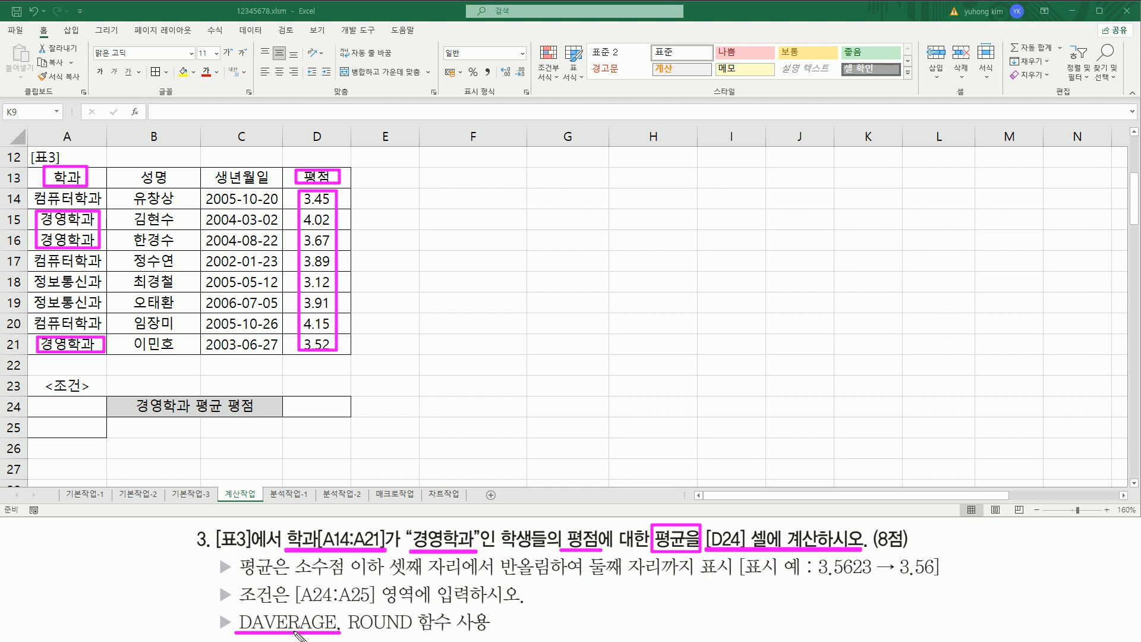
pyautogui.moveTo(241, 612)
pyautogui.mouseDown()
pyautogui.moveTo(254, 611)
pyautogui.moveTo(253, 632)
pyautogui.mouseUp()
# - Enter the database function syntax note D~~~( 전체범위, 열번호, 조건범위 ) in F14
pyautogui.click(491, 197)
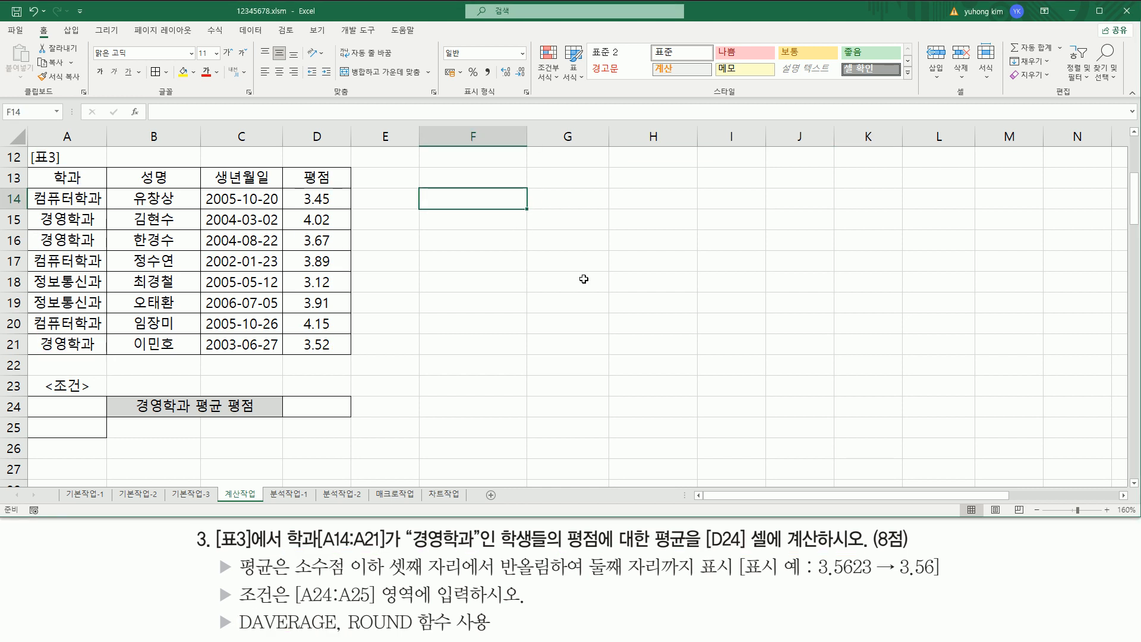
pyautogui.write('D~~~')
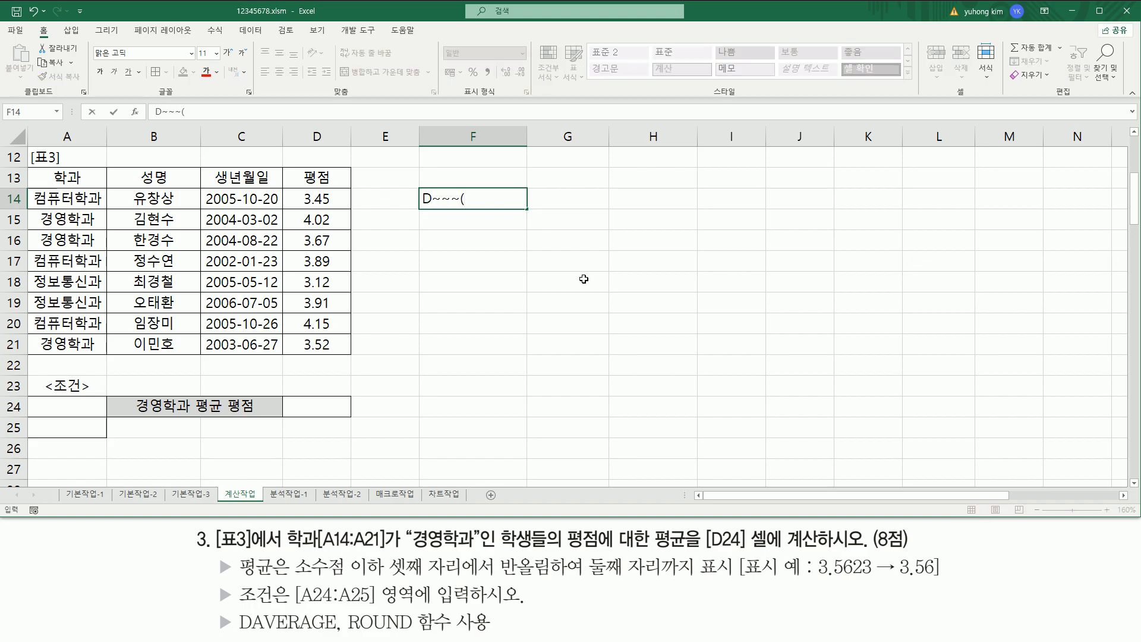
pyautogui.write('( 전체범ㅇ')
pyautogui.write(', ')
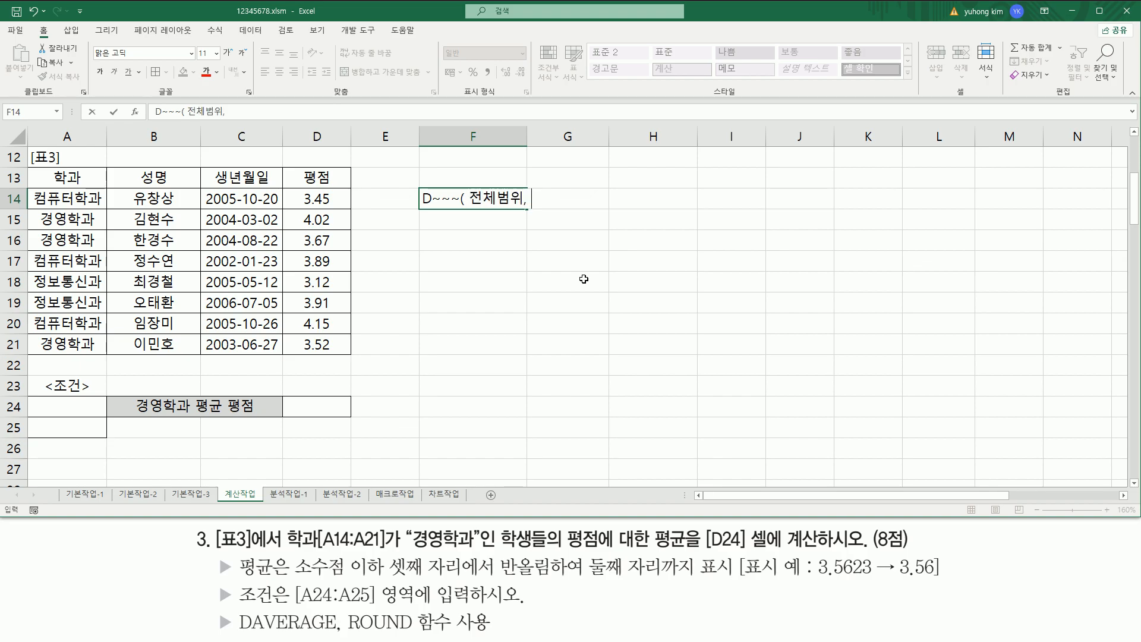
pyautogui.write('열버호, 조건범ㄴ')
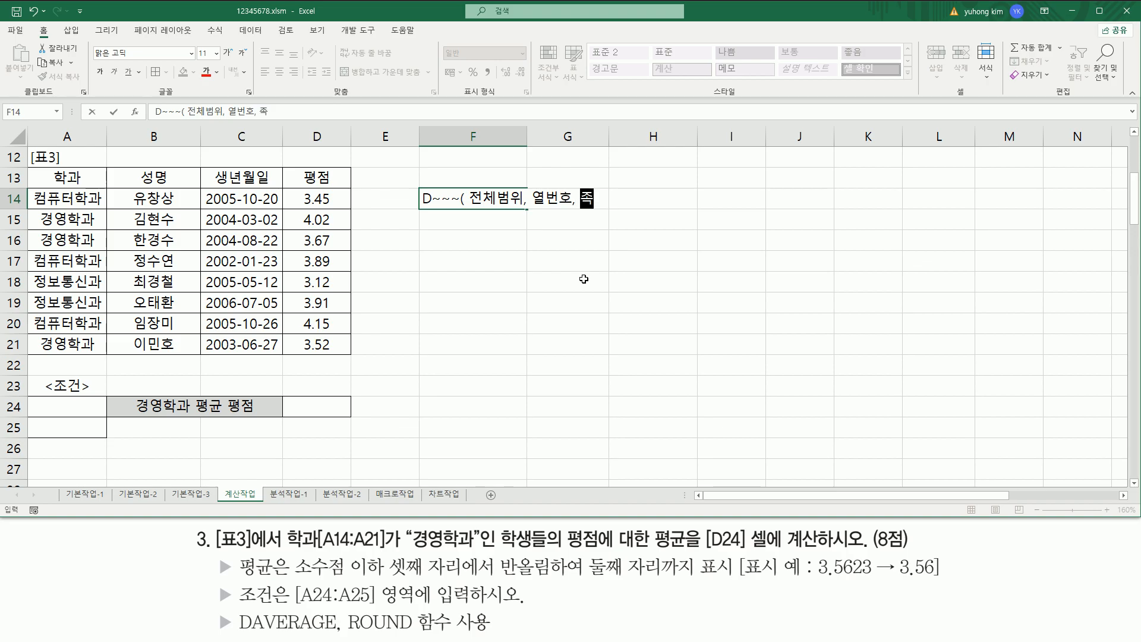
pyautogui.press('BackSpace')
pyautogui.write('위 )')
pyautogui.press('Return')
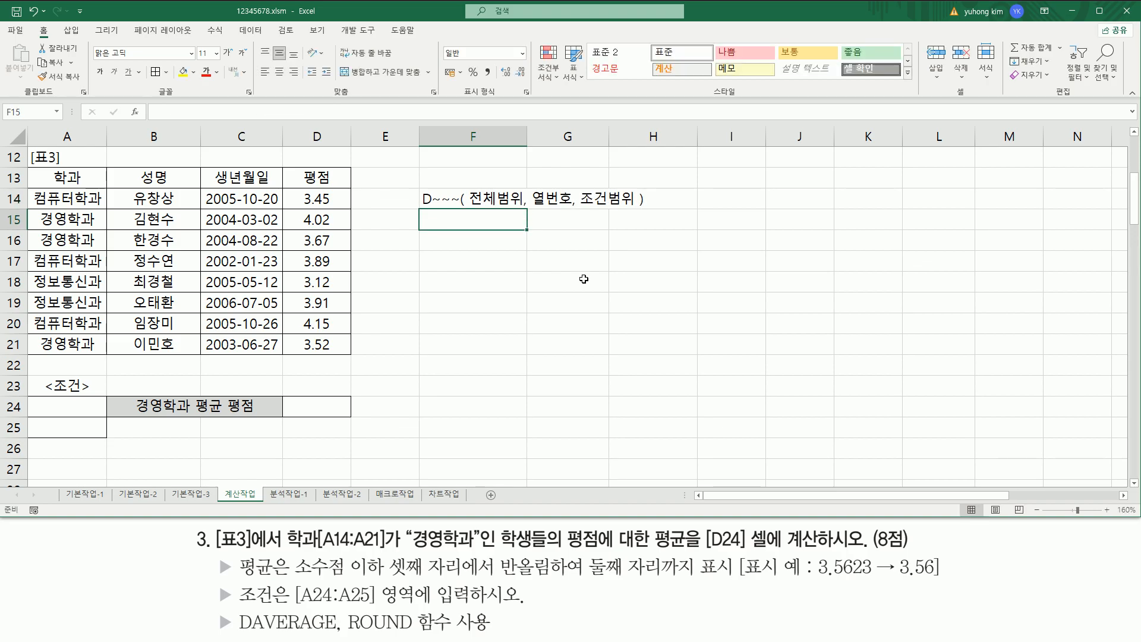
pyautogui.click(523, 284)
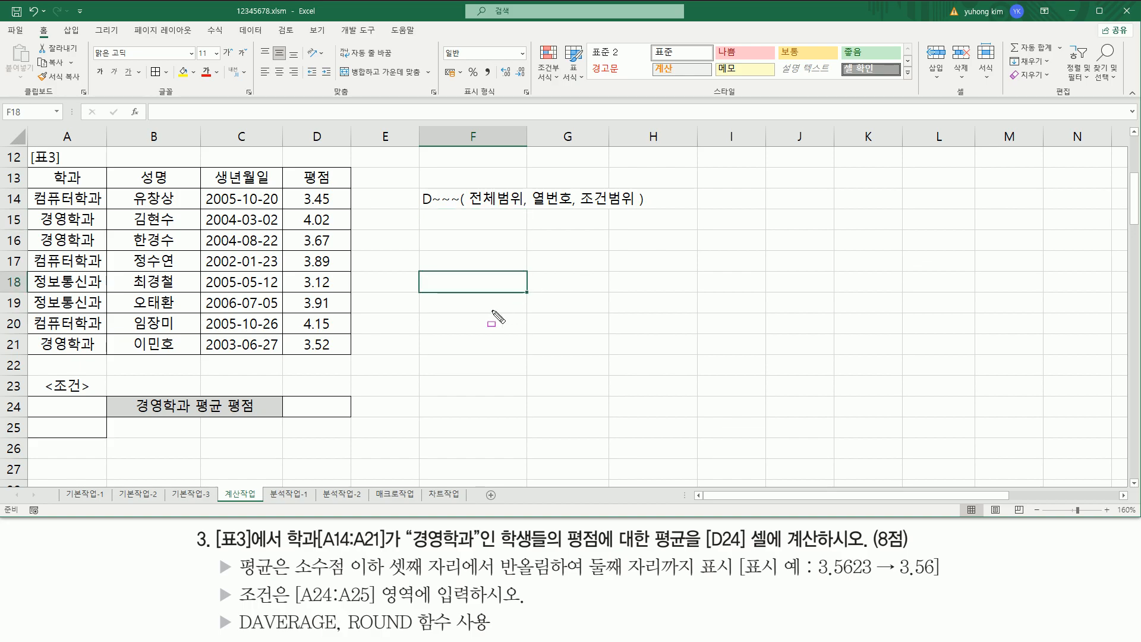
# - Review the syntax note in F14 and task 3's instruction about entering the condition in A24:A25
pyautogui.moveTo(419, 213); pyautogui.dragTo(656, 212)
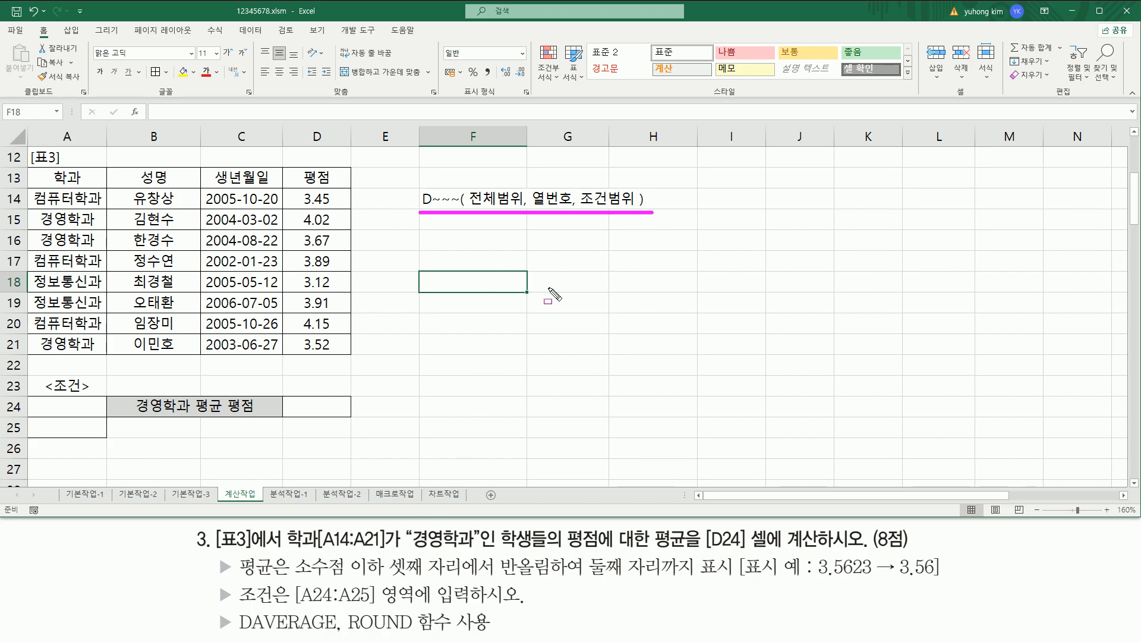
pyautogui.press('Escape')
pyautogui.click(501, 246)
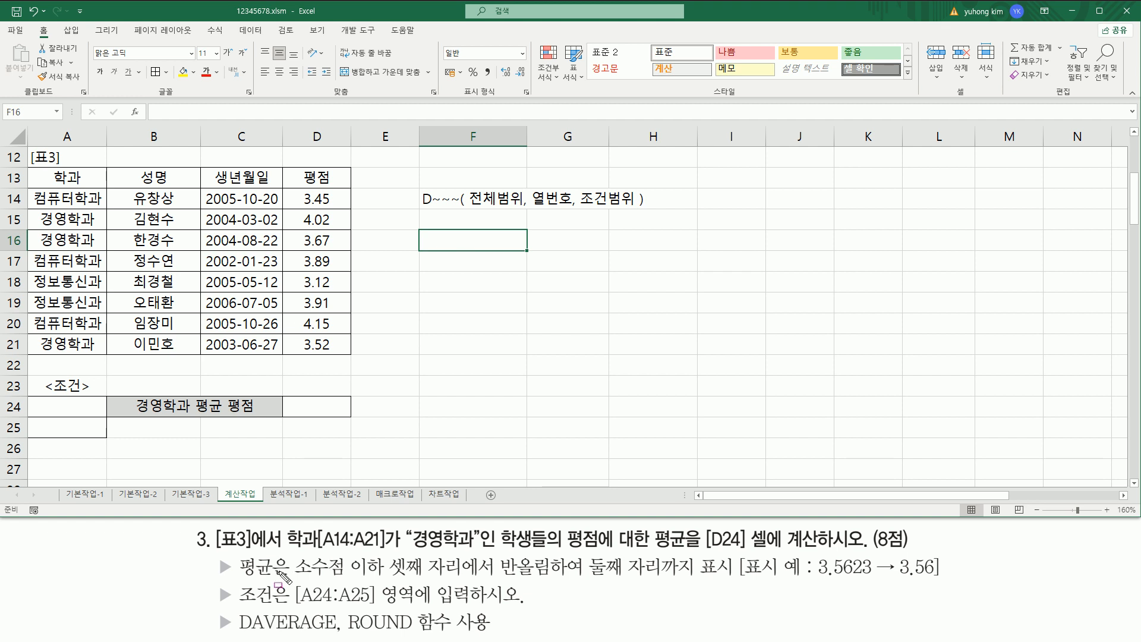
pyautogui.moveTo(233, 581)
pyautogui.mouseDown()
pyautogui.moveTo(337, 610)
pyautogui.moveTo(474, 608)
pyautogui.mouseUp()
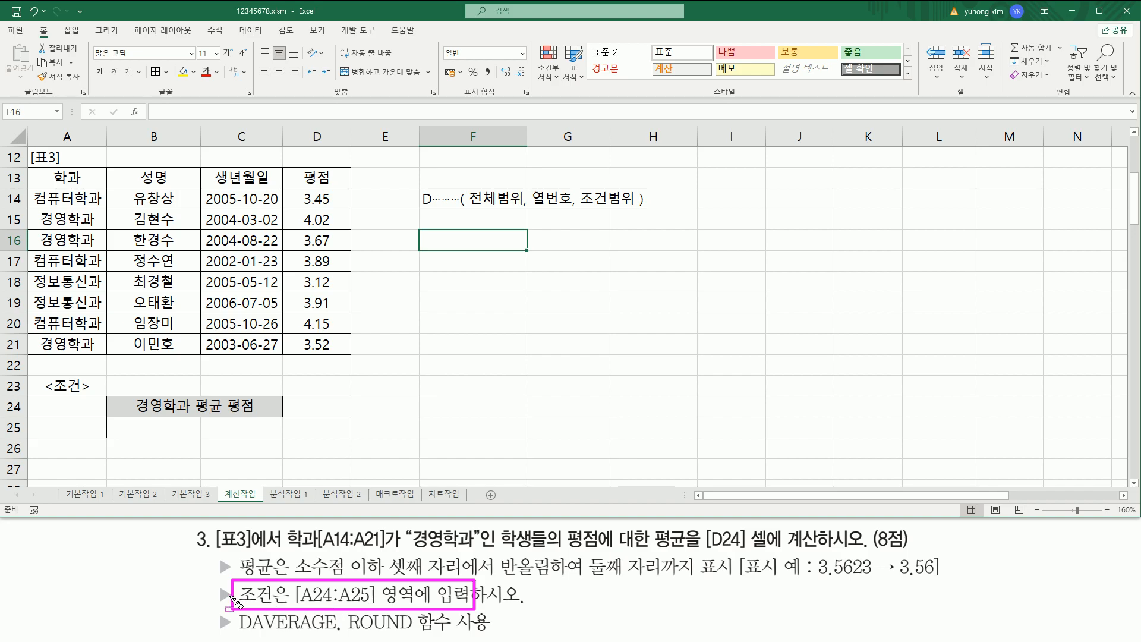
pyautogui.moveTo(215, 595); pyautogui.dragTo(529, 593)
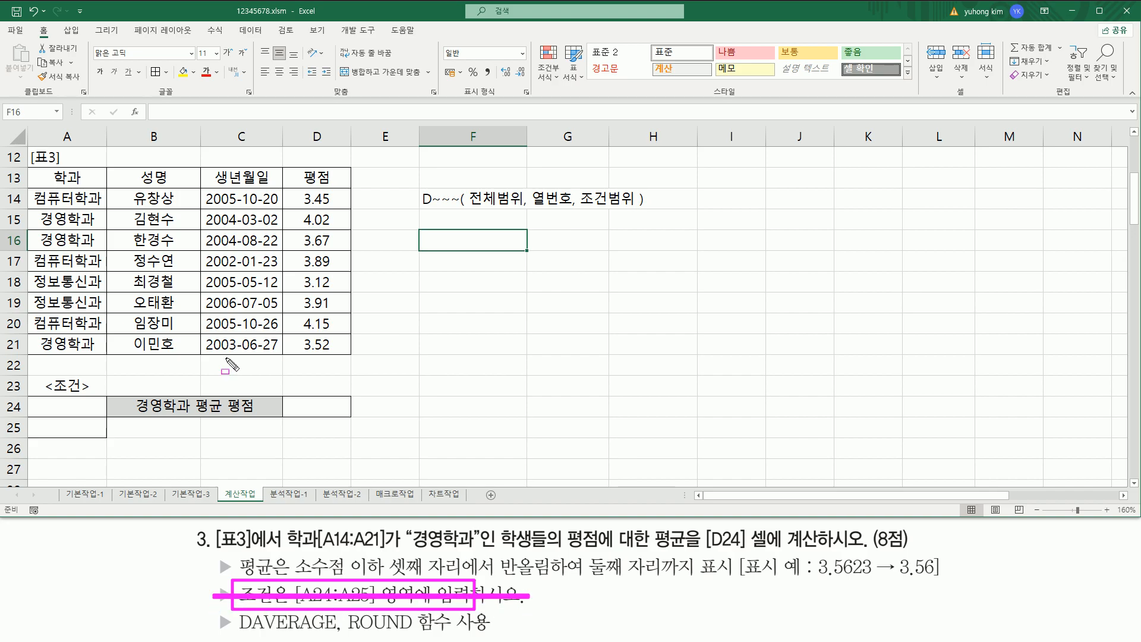
# - Review 표3's full range A13:D21, the condition area A24:A25 and task 3's criterion of 학과 being "경영학과"
pyautogui.moveTo(30, 168)
pyautogui.mouseDown()
pyautogui.moveTo(336, 330)
pyautogui.moveTo(350, 354)
pyautogui.mouseUp()
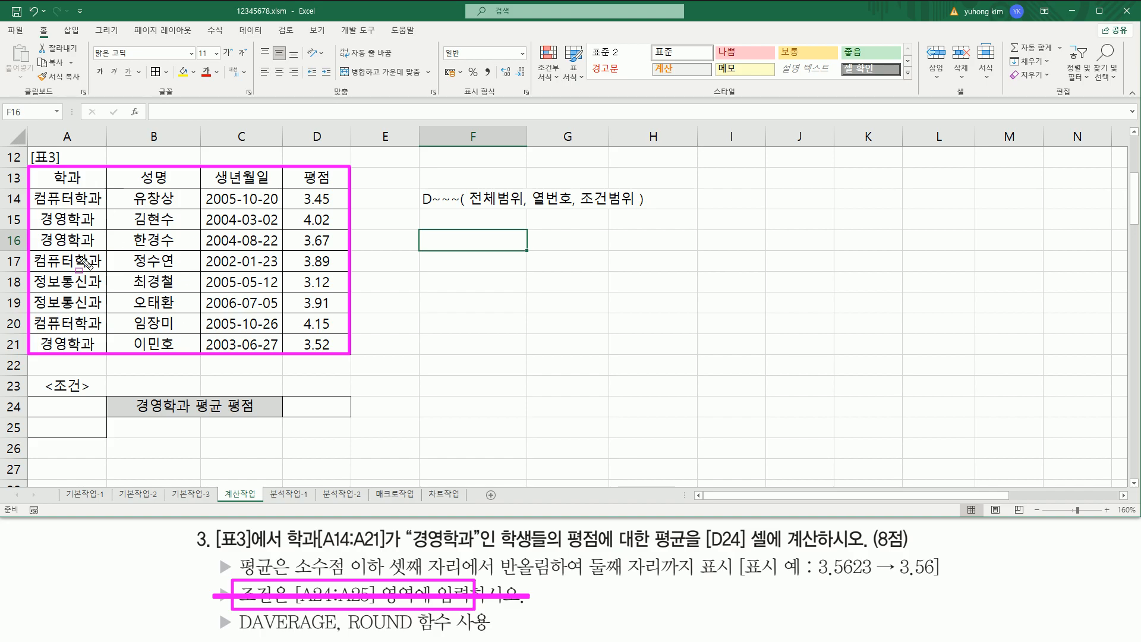
pyautogui.press('Escape')
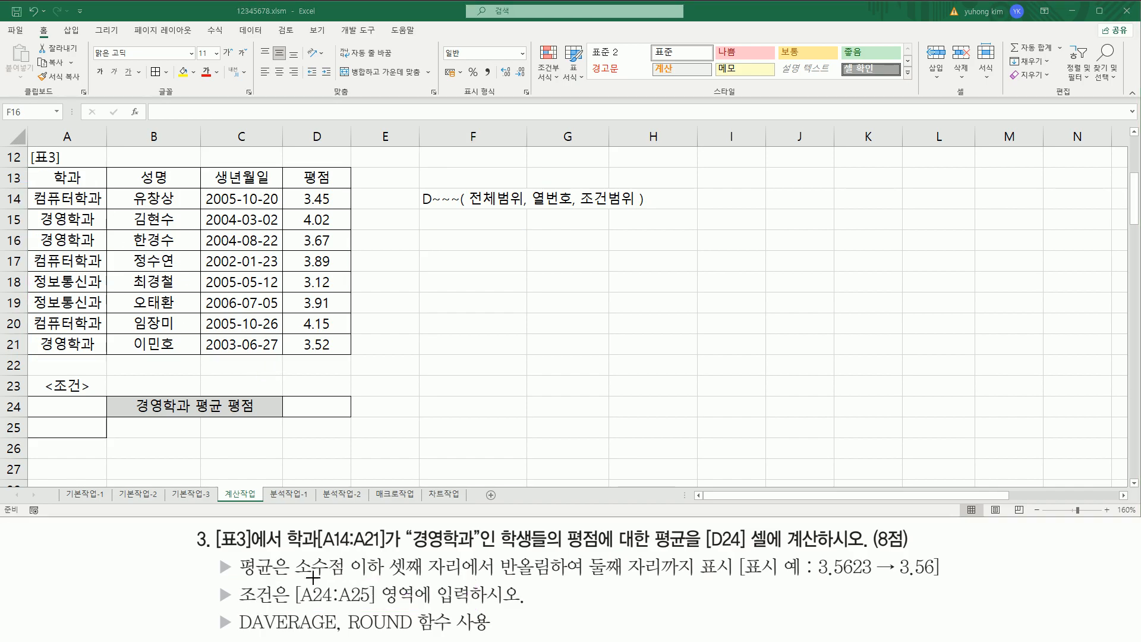
pyautogui.moveTo(236, 607); pyautogui.dragTo(524, 606)
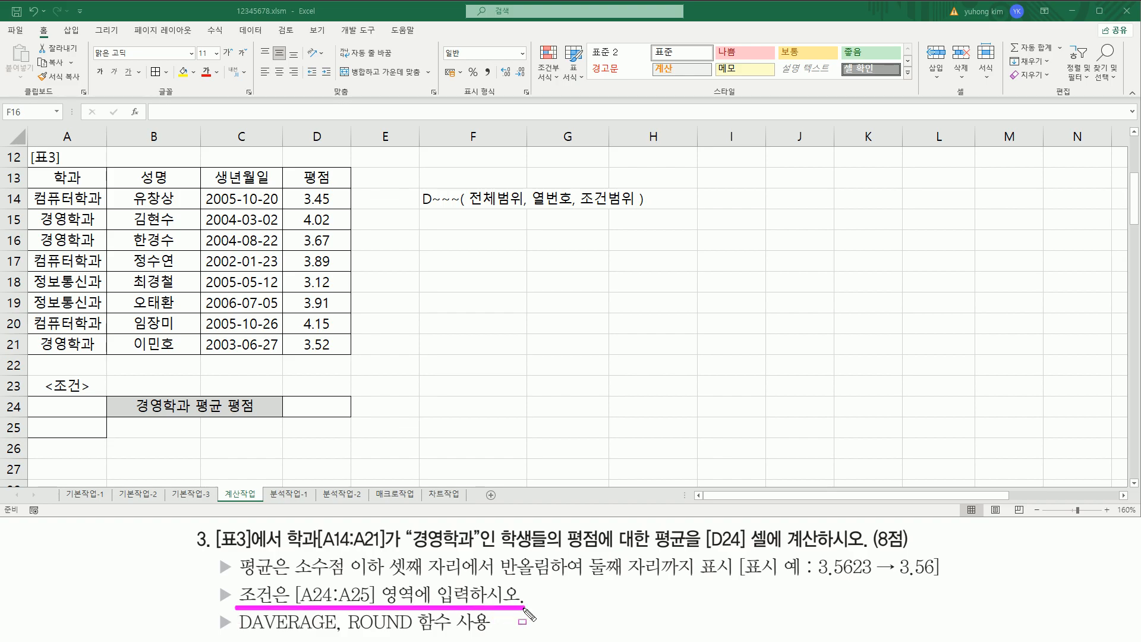
pyautogui.moveTo(37, 406)
pyautogui.mouseDown()
pyautogui.moveTo(35, 420)
pyautogui.moveTo(100, 437)
pyautogui.mouseUp()
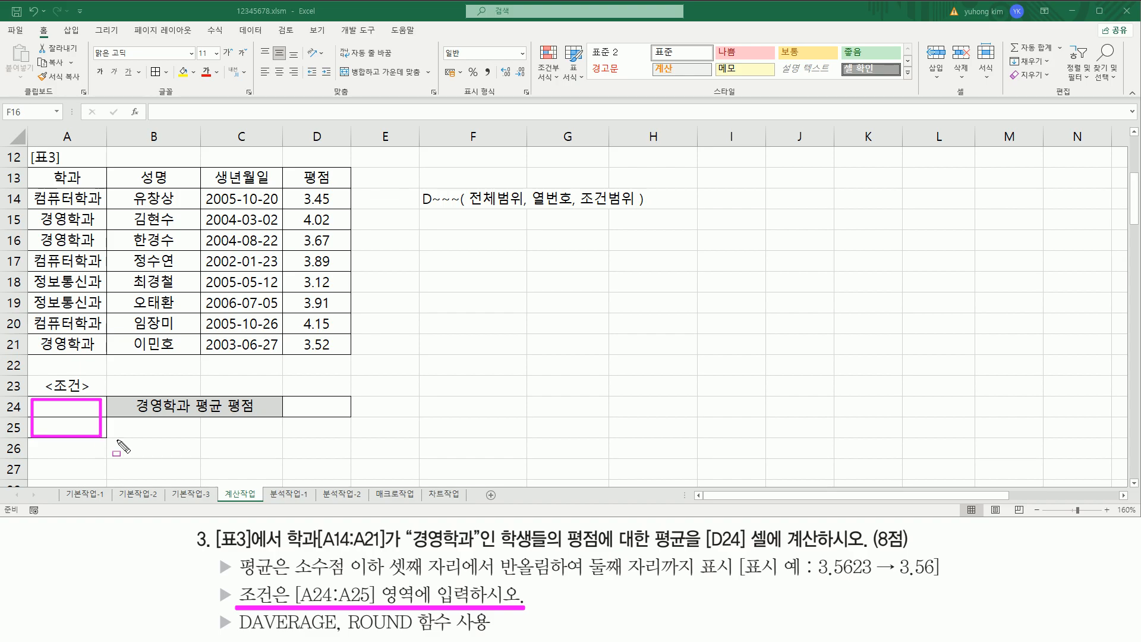
pyautogui.moveTo(280, 524)
pyautogui.mouseDown()
pyautogui.moveTo(280, 552)
pyautogui.moveTo(326, 553)
pyautogui.mouseUp()
pyautogui.moveTo(397, 550); pyautogui.dragTo(480, 550)
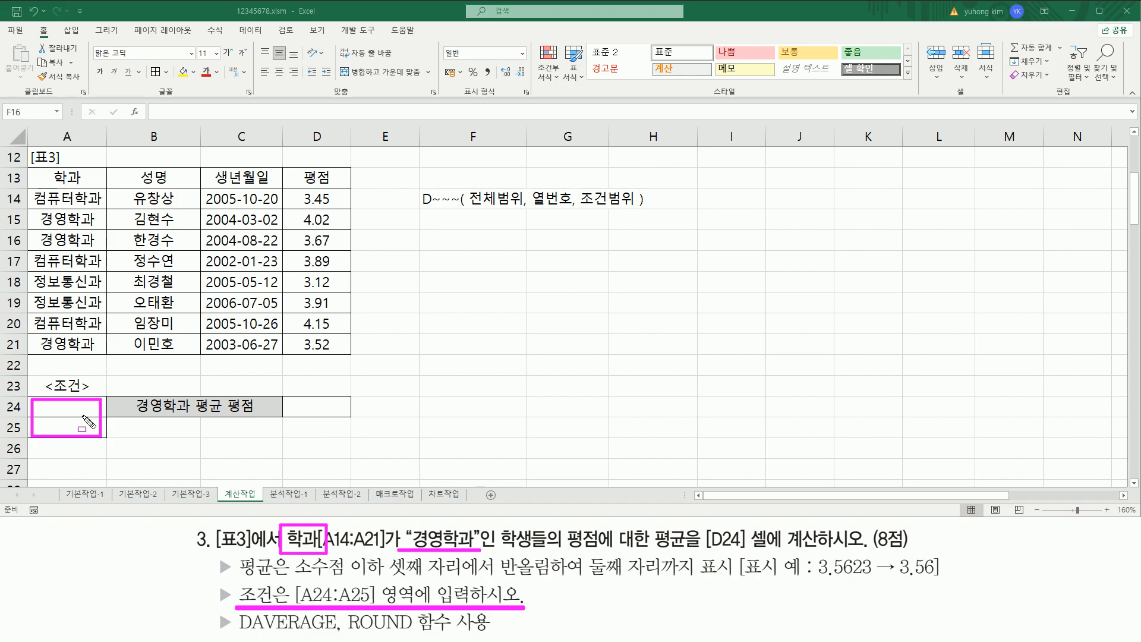
pyautogui.moveTo(52, 405)
pyautogui.mouseDown()
pyautogui.moveTo(88, 412)
pyautogui.moveTo(83, 432)
pyautogui.moveTo(92, 431)
pyautogui.mouseUp()
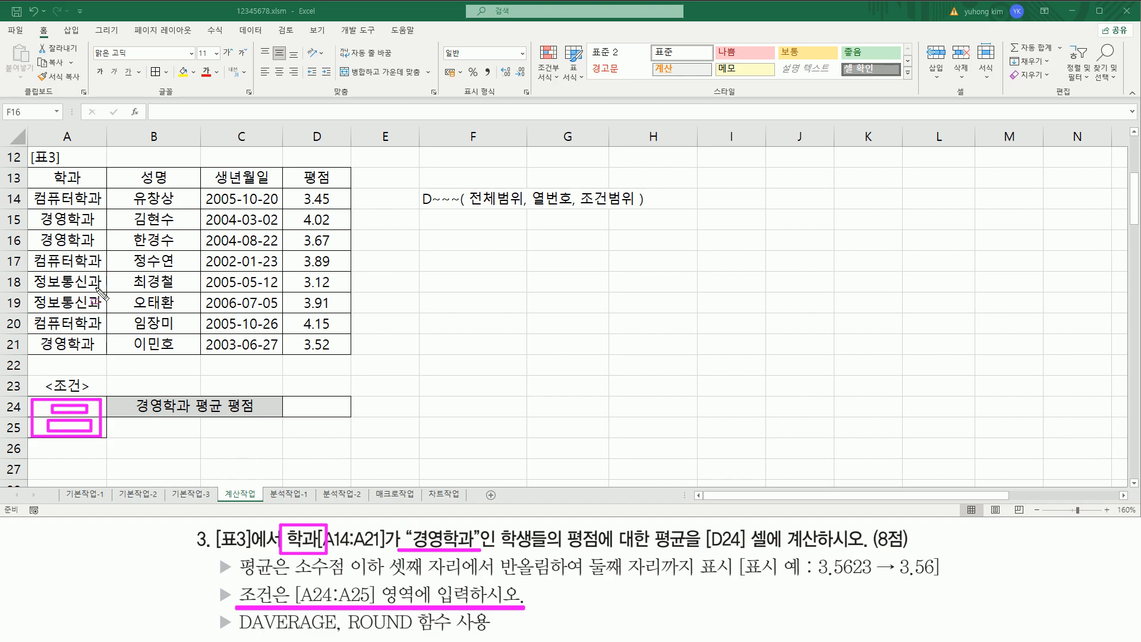
pyautogui.press('Escape')
# - Enter the condition for the database function: the field name 학과 in A24 and 경영학과 in A25
pyautogui.click(72, 408)
pyautogui.write('학ㄱ')
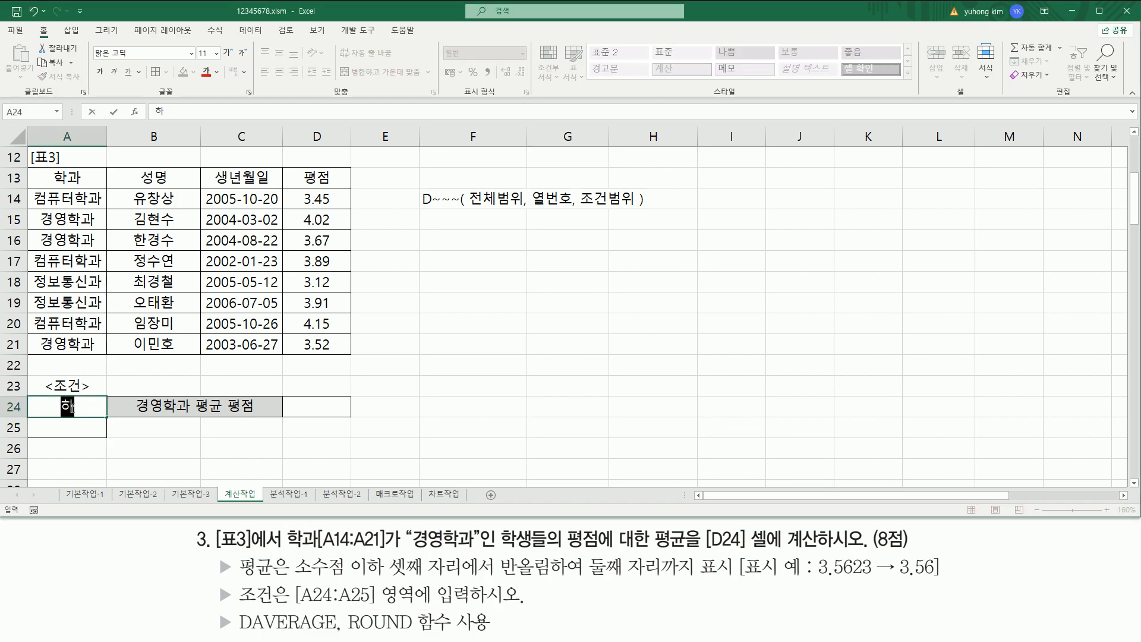
pyautogui.press('Return')
pyautogui.write('ㄱ영학과')
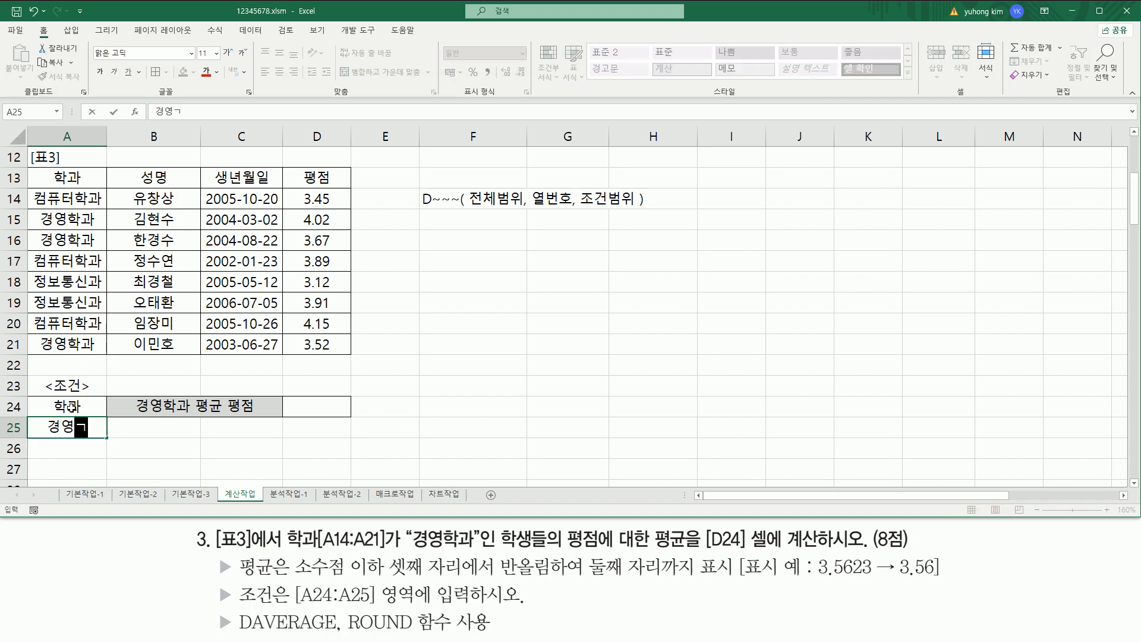
# - Enter 경영학과 as the condition value in A25, beneath the 학과 heading
pyautogui.press('Return')
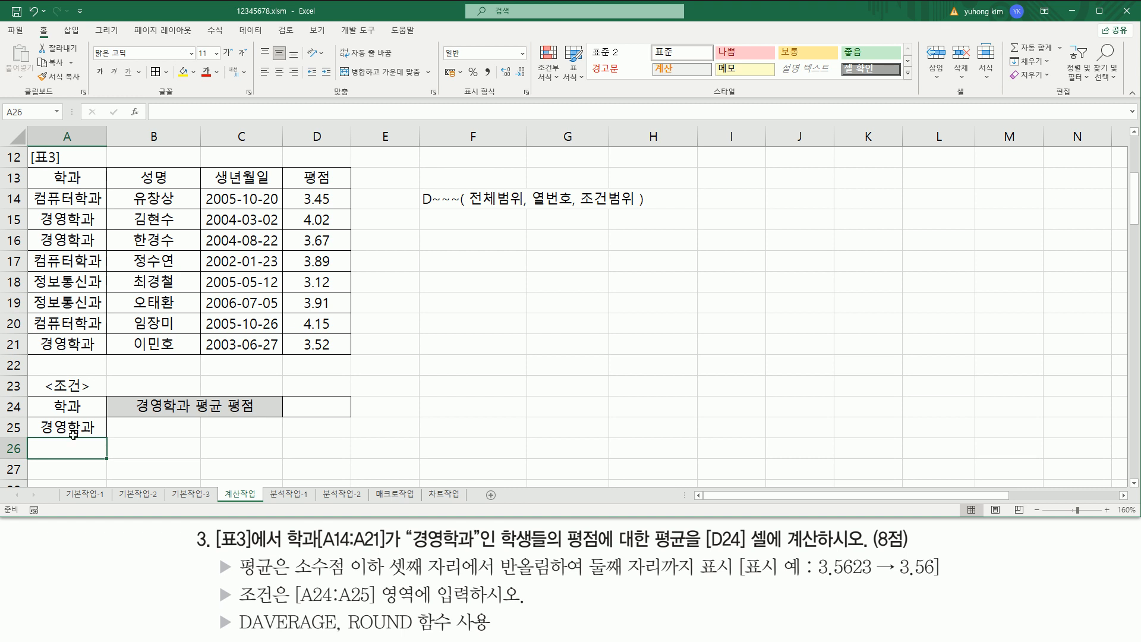
# - Compare the condition heading and value in A24:A25 with the 학과 heading and the 경영학과 entries of [표3]
pyautogui.moveTo(46, 395); pyautogui.dragTo(89, 415)
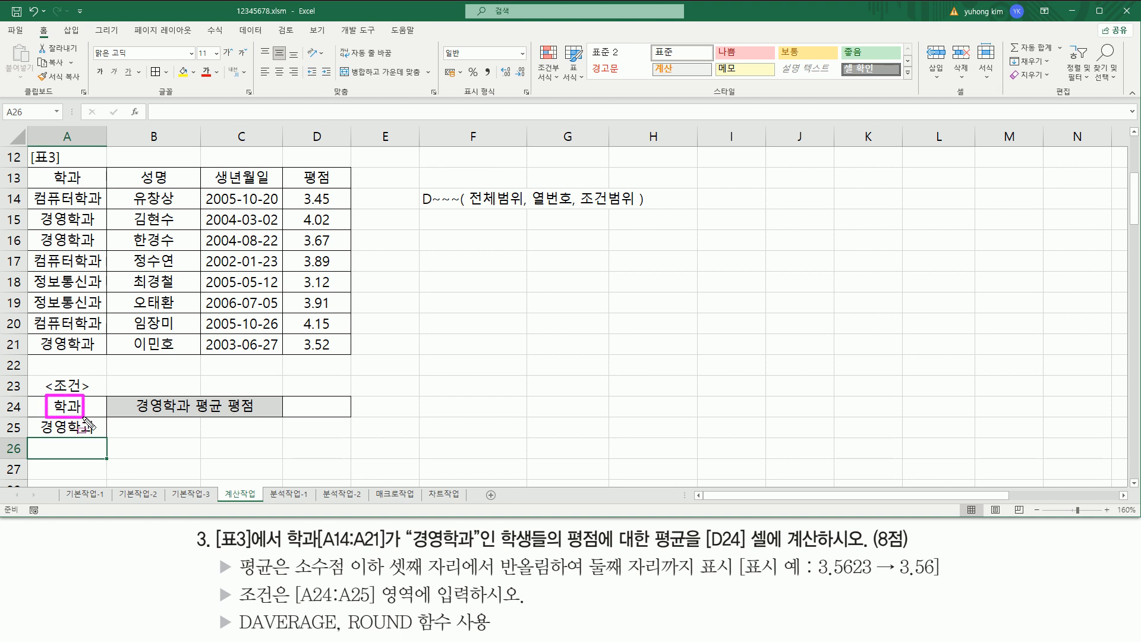
pyautogui.moveTo(41, 169); pyautogui.dragTo(95, 187)
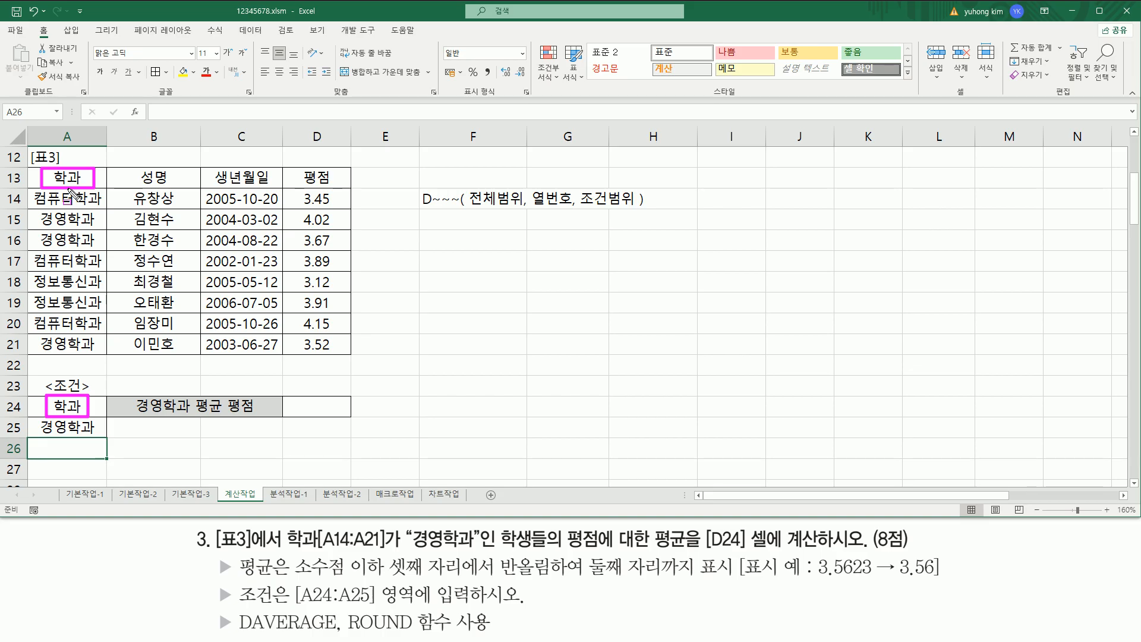
pyautogui.press('Escape')
pyautogui.moveTo(46, 187); pyautogui.dragTo(90, 186)
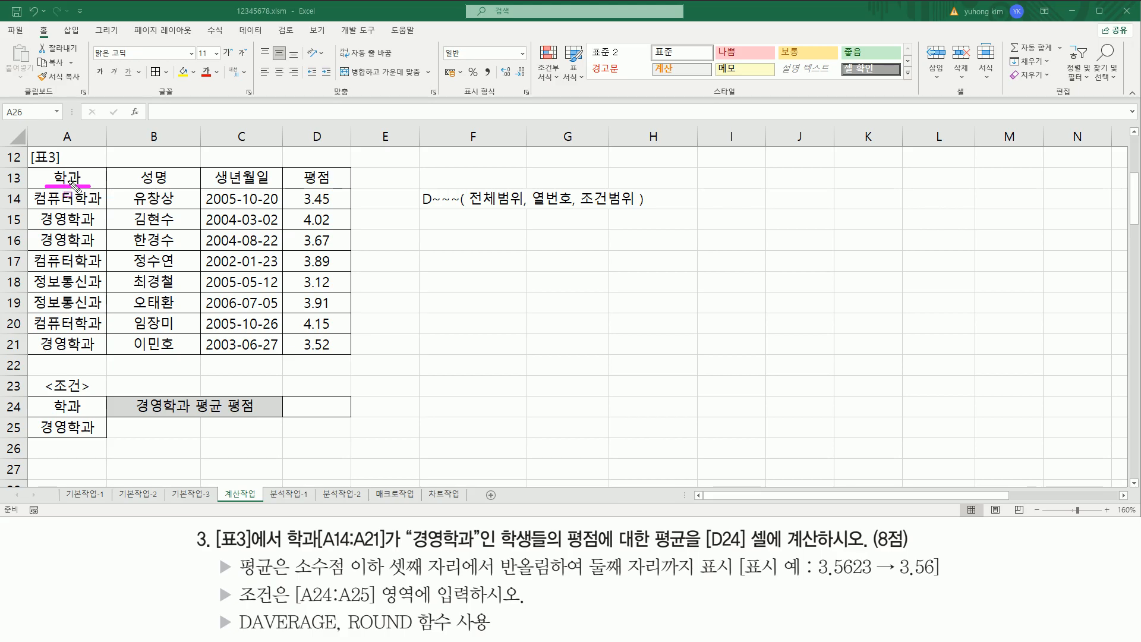
pyautogui.moveTo(37, 413)
pyautogui.mouseDown()
pyautogui.moveTo(90, 416)
pyautogui.moveTo(100, 397)
pyautogui.mouseUp()
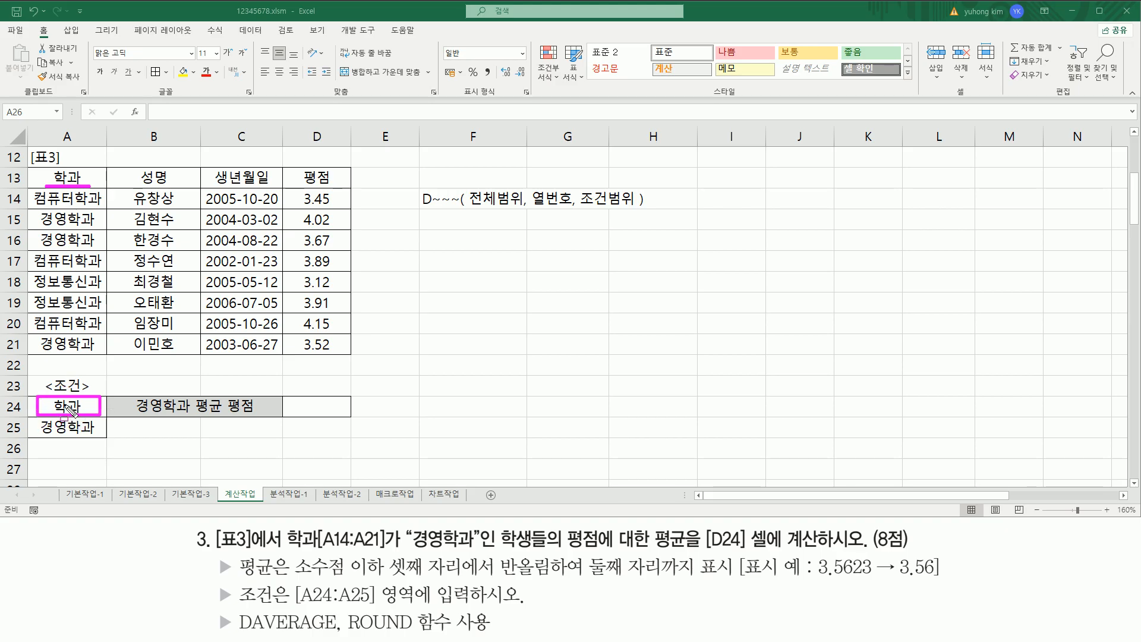
pyautogui.press('Escape')
pyautogui.click(72, 177)
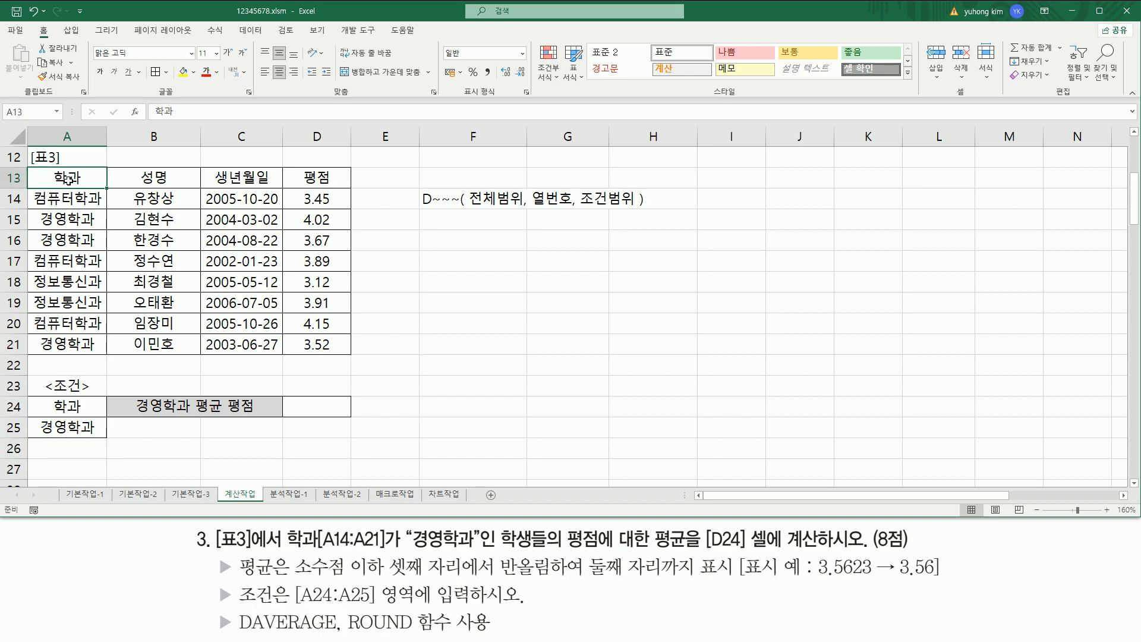
pyautogui.click(60, 405)
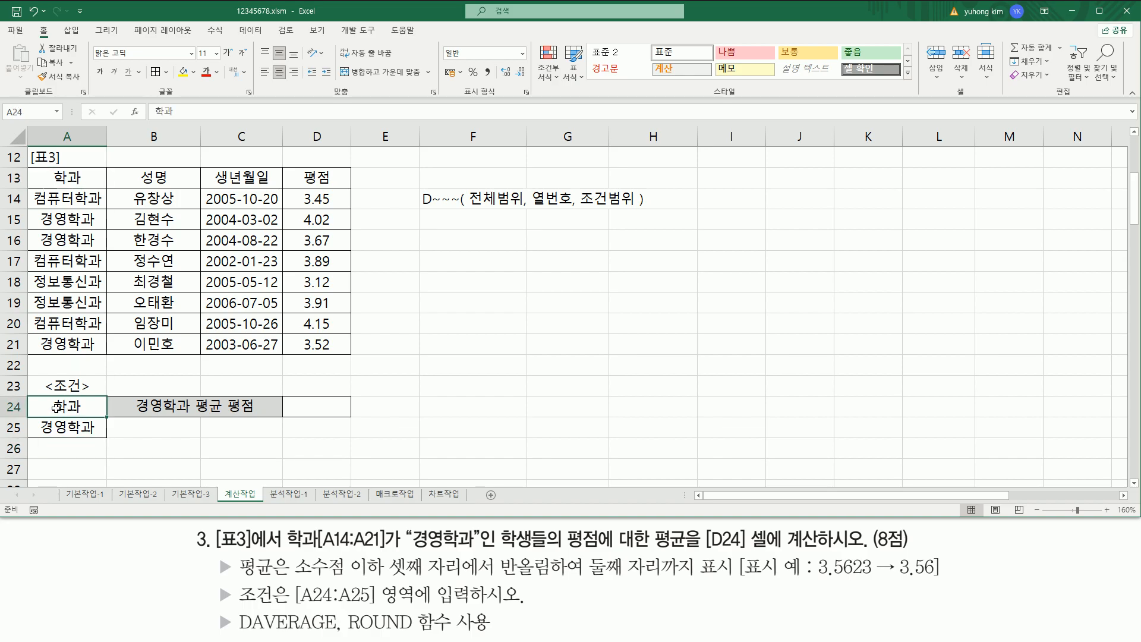
pyautogui.click(62, 219)
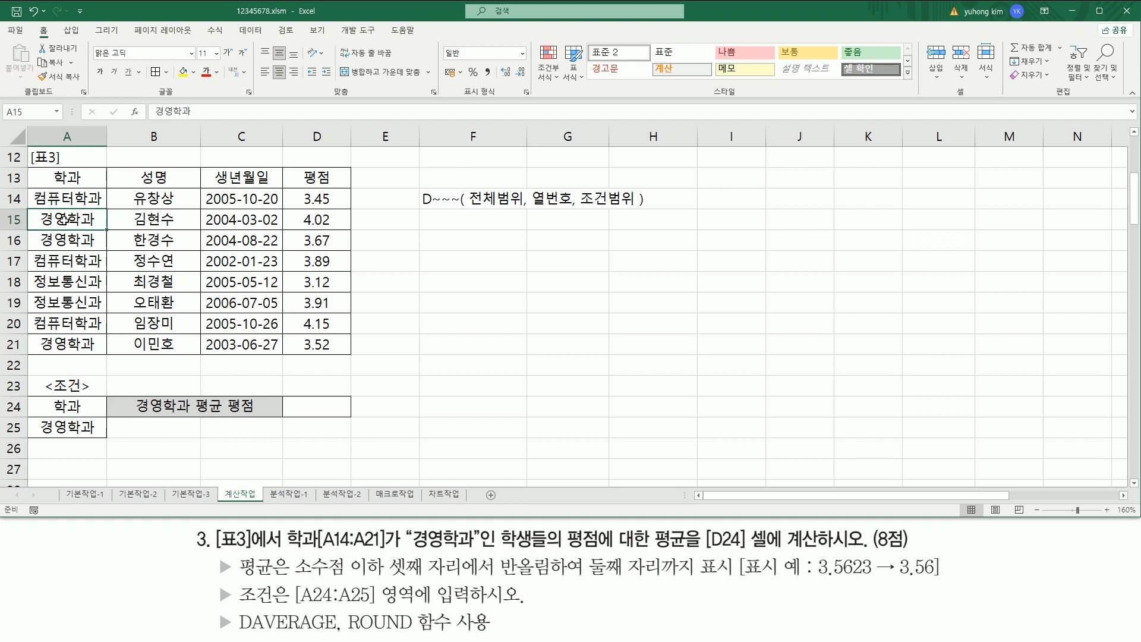
pyautogui.click(59, 428)
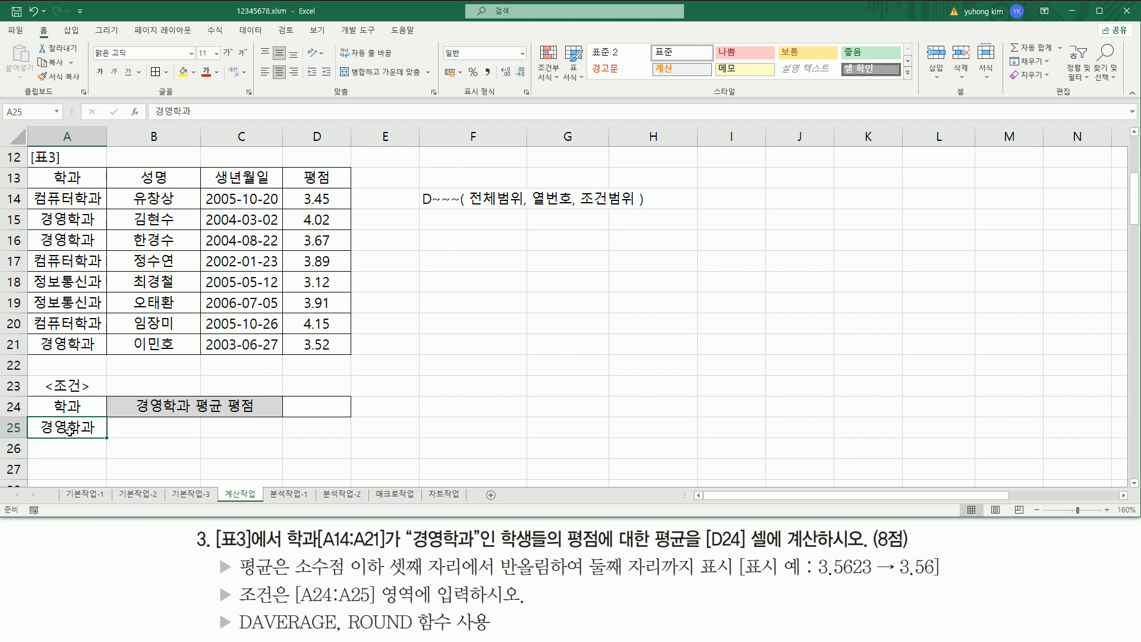
# - Review the task's criterion, the requested average and the condition range, and relate them to the database function's syntax note
pyautogui.moveTo(286, 550); pyautogui.dragTo(477, 541)
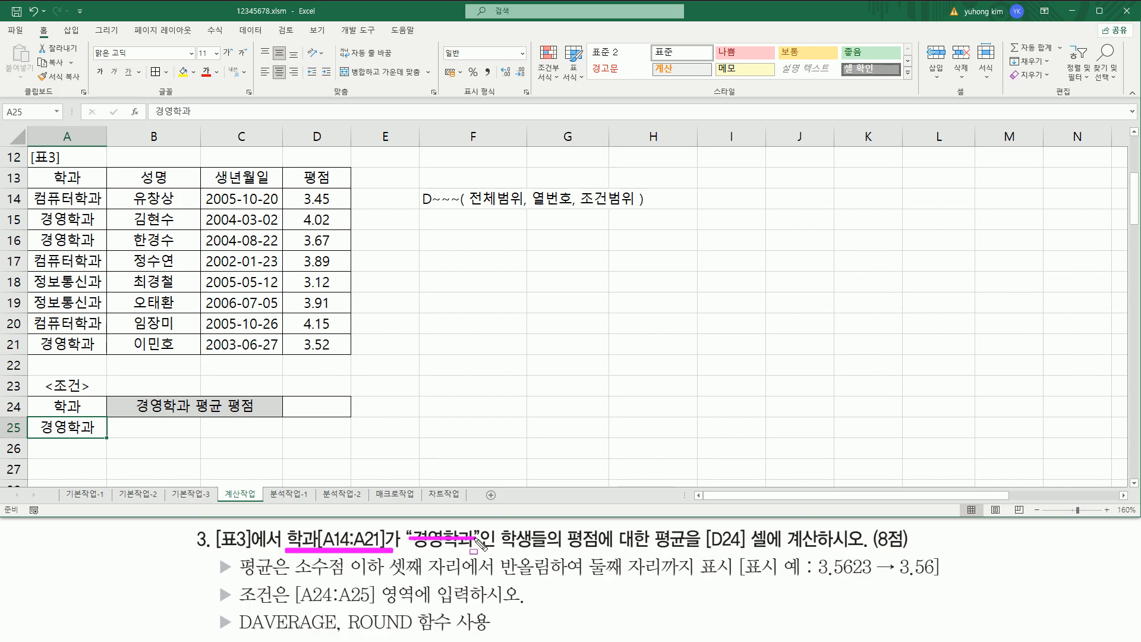
pyautogui.moveTo(499, 548); pyautogui.dragTo(714, 548)
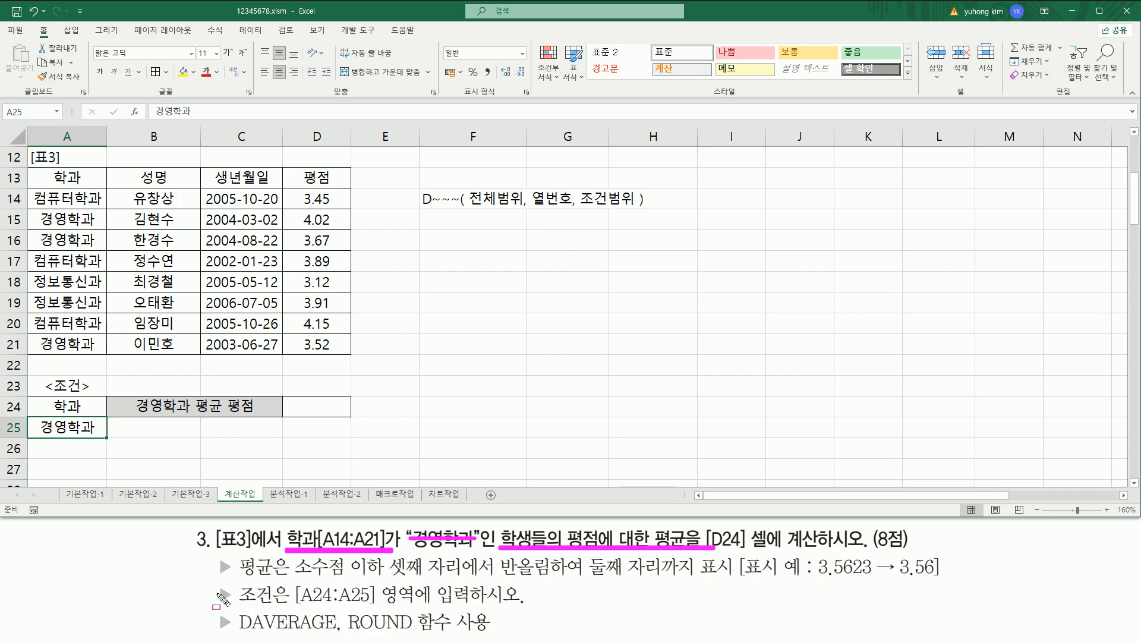
pyautogui.moveTo(219, 593); pyautogui.dragTo(533, 593)
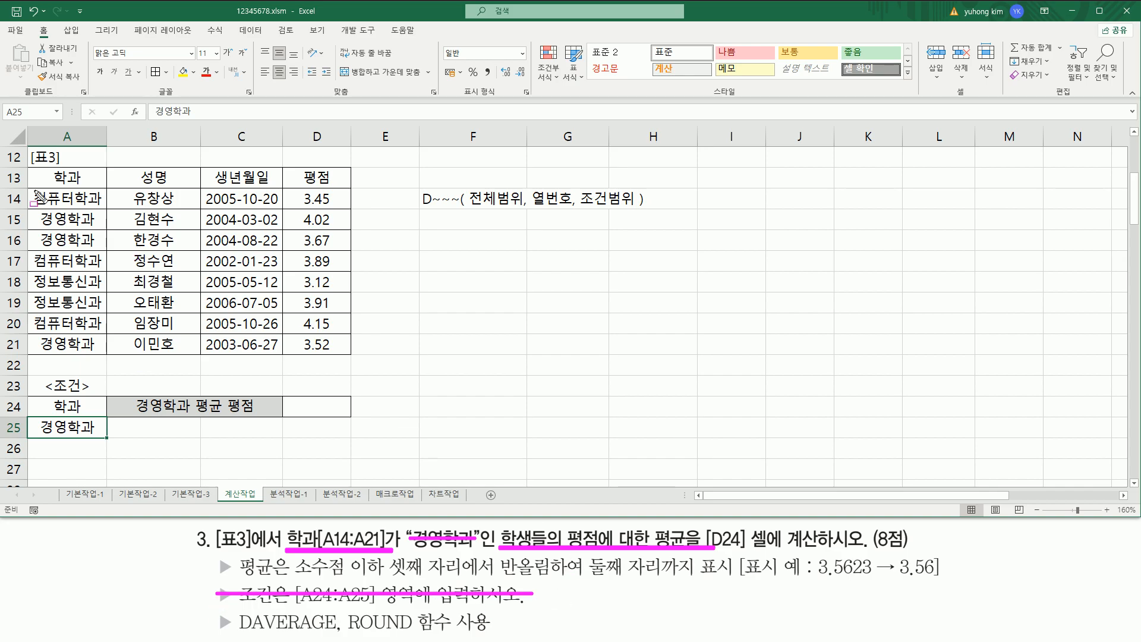
pyautogui.moveTo(573, 206); pyautogui.dragTo(635, 206)
pyautogui.moveTo(31, 170)
pyautogui.mouseDown()
pyautogui.moveTo(34, 186)
pyautogui.moveTo(103, 204)
pyautogui.mouseUp()
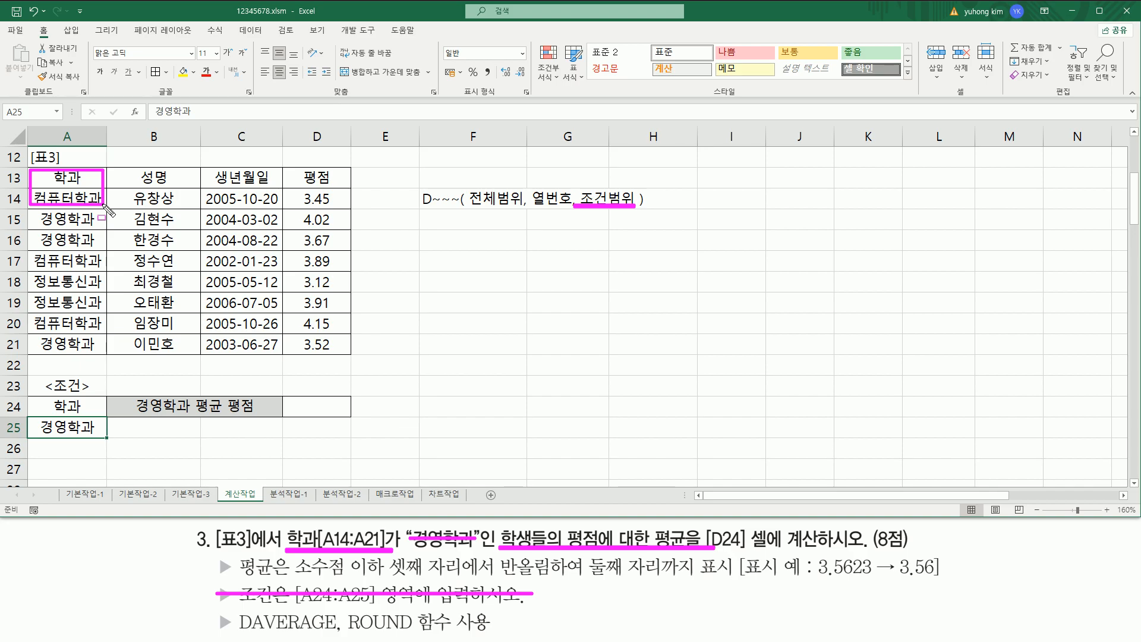
pyautogui.press('Escape')
# - Select D24 and examine which table range, column number and condition range the DAVERAGE function needs for the 평점 average
pyautogui.click(327, 404)
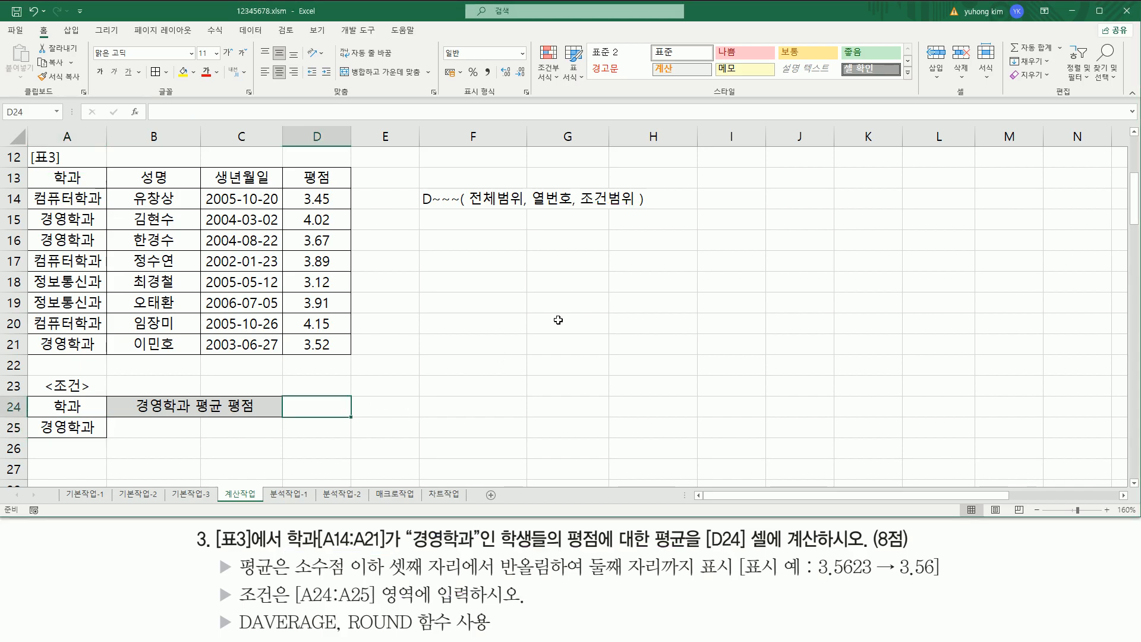
pyautogui.hotkey('ctrl', '2')
pyautogui.moveTo(471, 209); pyautogui.dragTo(521, 209)
pyautogui.moveTo(29, 175); pyautogui.dragTo(90, 185)
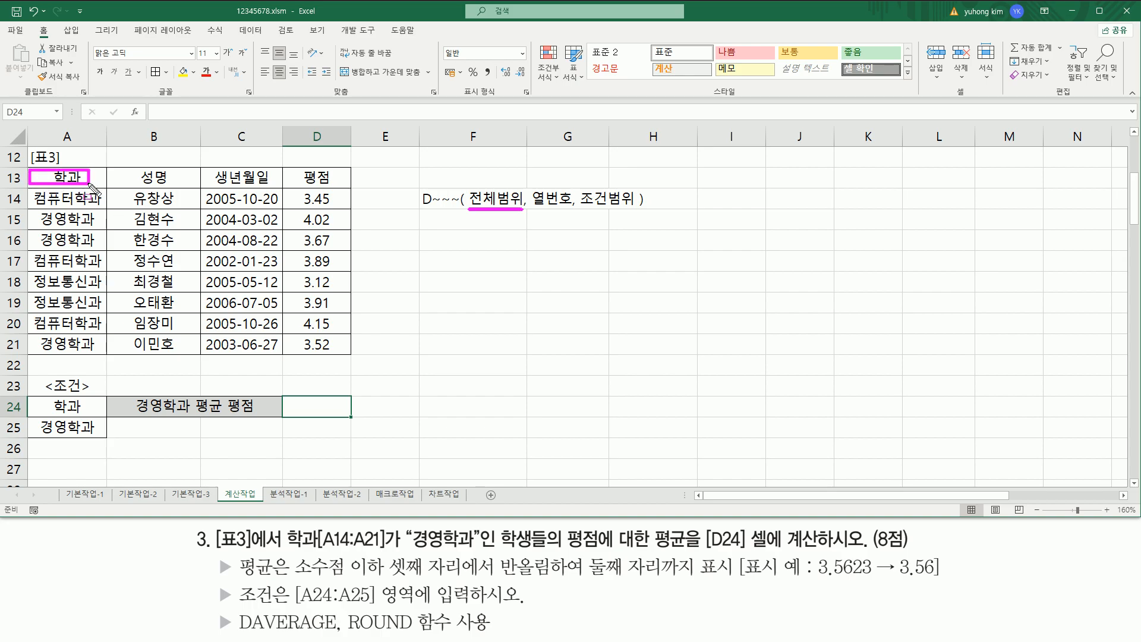
pyautogui.moveTo(89, 186); pyautogui.dragTo(115, 185)
pyautogui.moveTo(115, 185); pyautogui.dragTo(349, 356)
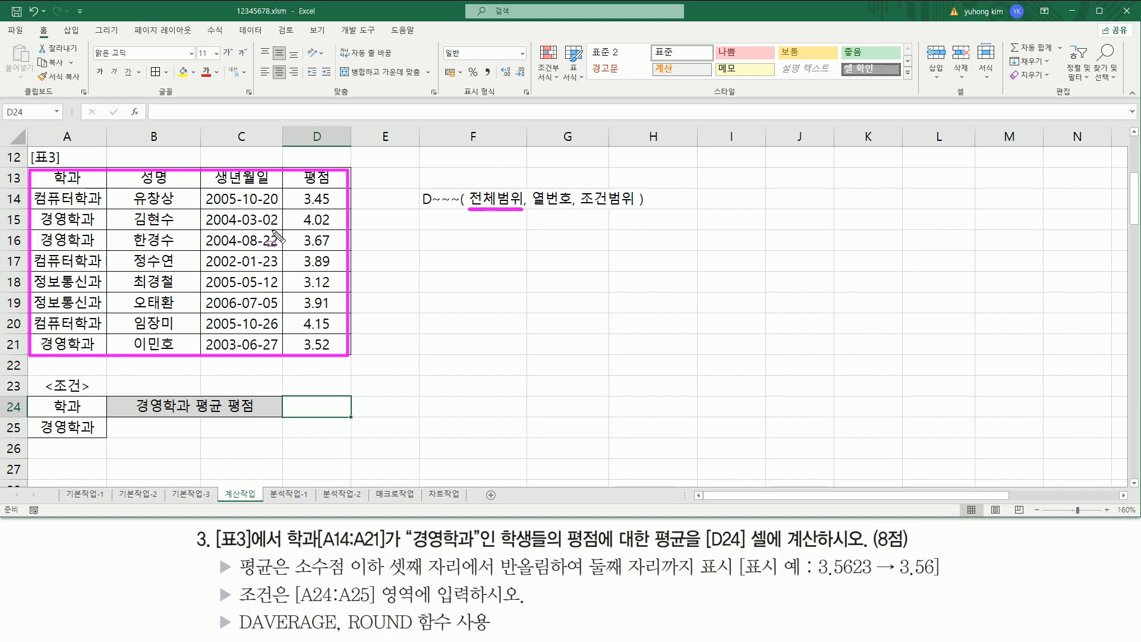
pyautogui.moveTo(469, 184); pyautogui.dragTo(521, 209)
pyautogui.moveTo(562, 550); pyautogui.dragTo(688, 551)
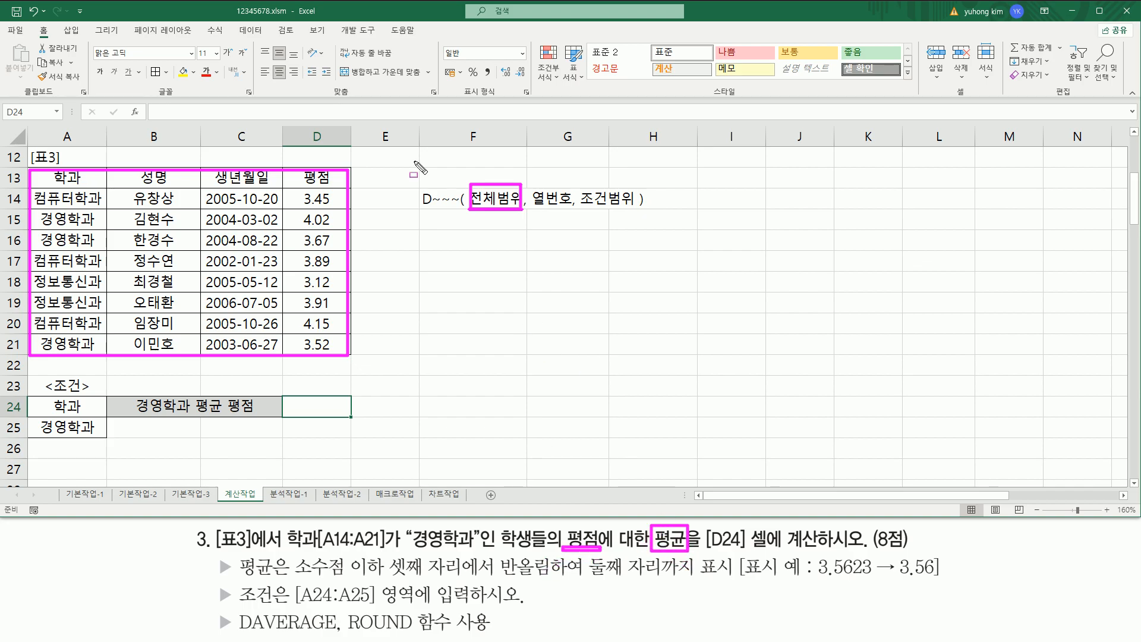
pyautogui.moveTo(251, 631); pyautogui.dragTo(339, 631)
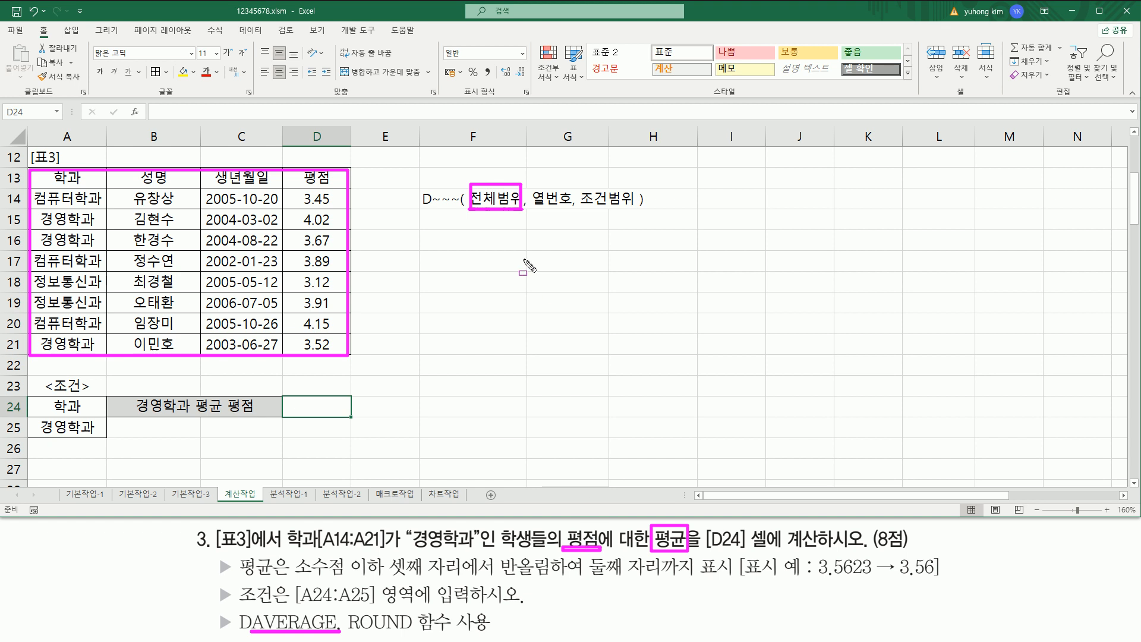
pyautogui.moveTo(40, 173)
pyautogui.mouseDown()
pyautogui.moveTo(51, 220)
pyautogui.moveTo(333, 314)
pyautogui.moveTo(342, 360)
pyautogui.moveTo(334, 353)
pyautogui.mouseUp()
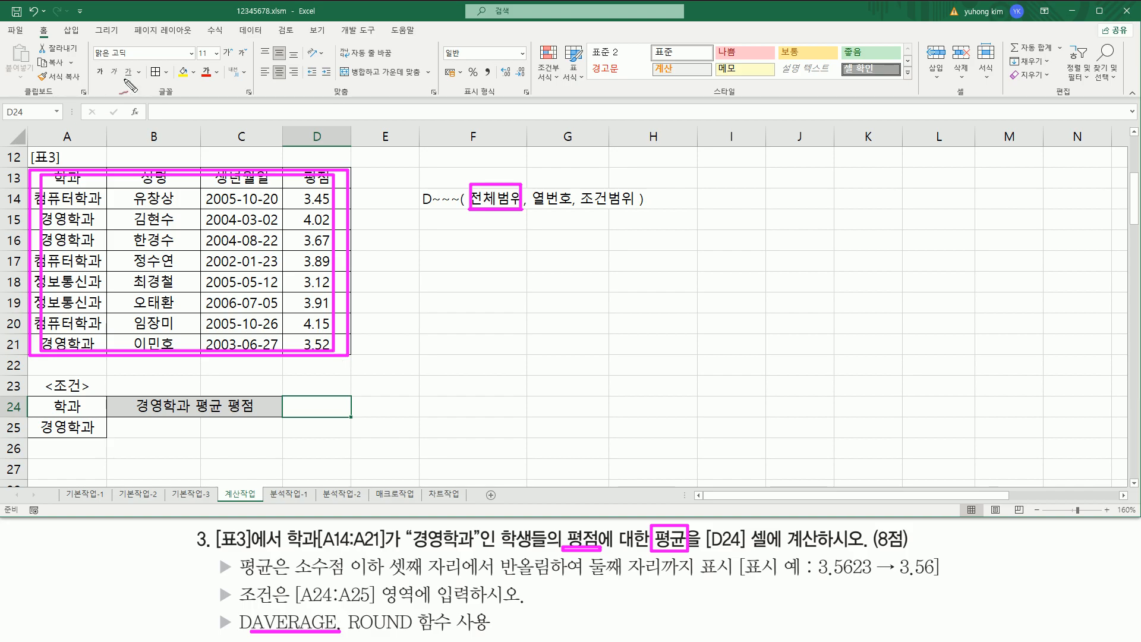
pyautogui.moveTo(80, 147); pyautogui.dragTo(77, 162)
pyautogui.moveTo(143, 151)
pyautogui.mouseDown()
pyautogui.moveTo(236, 152)
pyautogui.moveTo(232, 162)
pyautogui.mouseUp()
pyautogui.moveTo(316, 144); pyautogui.dragTo(325, 163)
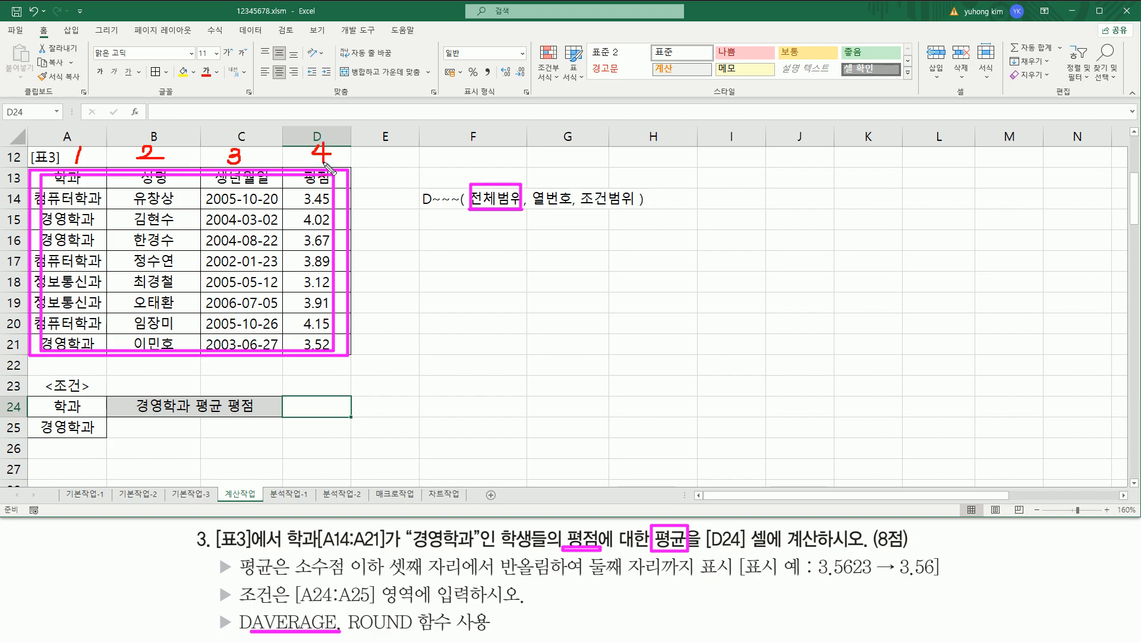
pyautogui.moveTo(556, 217); pyautogui.dragTo(570, 209)
pyautogui.moveTo(551, 167)
pyautogui.mouseDown()
pyautogui.moveTo(546, 186)
pyautogui.moveTo(565, 186)
pyautogui.moveTo(555, 179)
pyautogui.moveTo(555, 208)
pyautogui.mouseUp()
pyautogui.moveTo(484, 178); pyautogui.dragTo(516, 152)
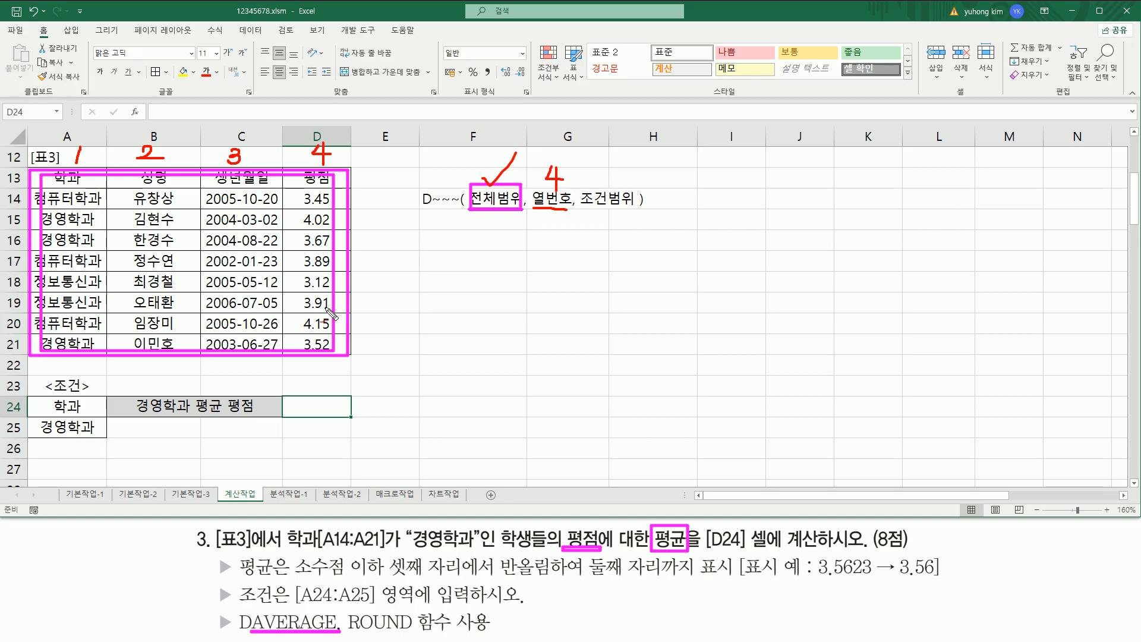
pyautogui.moveTo(580, 208); pyautogui.dragTo(634, 209)
pyautogui.moveTo(98, 394)
pyautogui.mouseDown()
pyautogui.moveTo(34, 398)
pyautogui.moveTo(57, 441)
pyautogui.moveTo(100, 415)
pyautogui.moveTo(95, 396)
pyautogui.mouseUp()
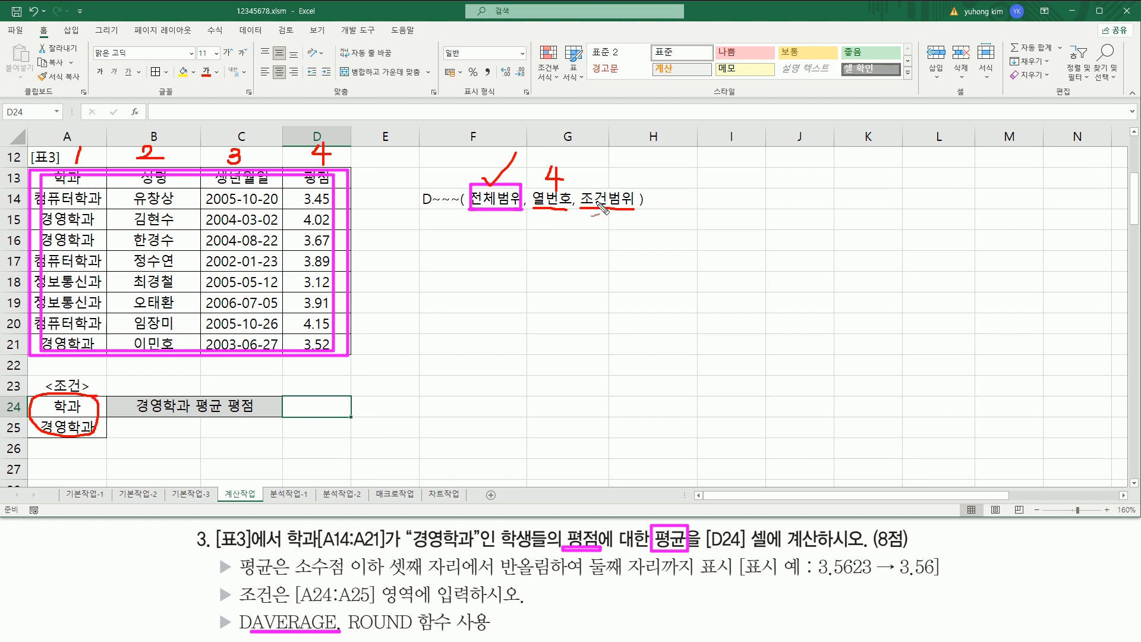
pyautogui.moveTo(375, 388); pyautogui.dragTo(380, 386)
pyautogui.press('Escape')
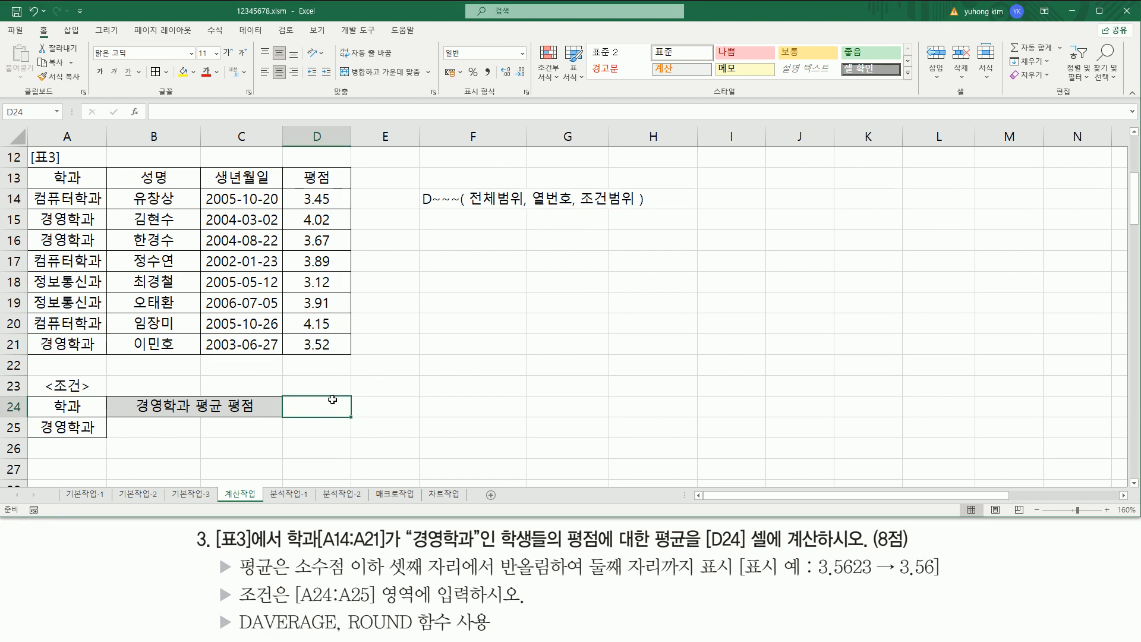
# - Calculate the average 평점 of the 경영학과 students in D24 with =DAVERAGE(A13:D21, 4, A24:A25)
pyautogui.write('=ㅇ')
pyautogui.write('da')
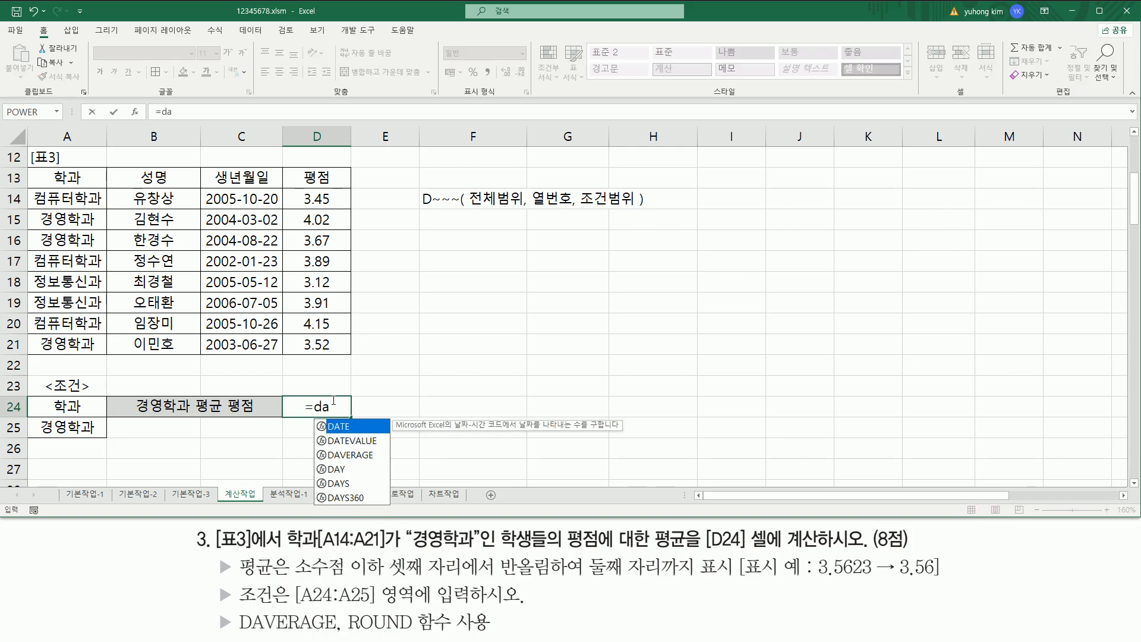
pyautogui.write('v')
pyautogui.press('Tab')
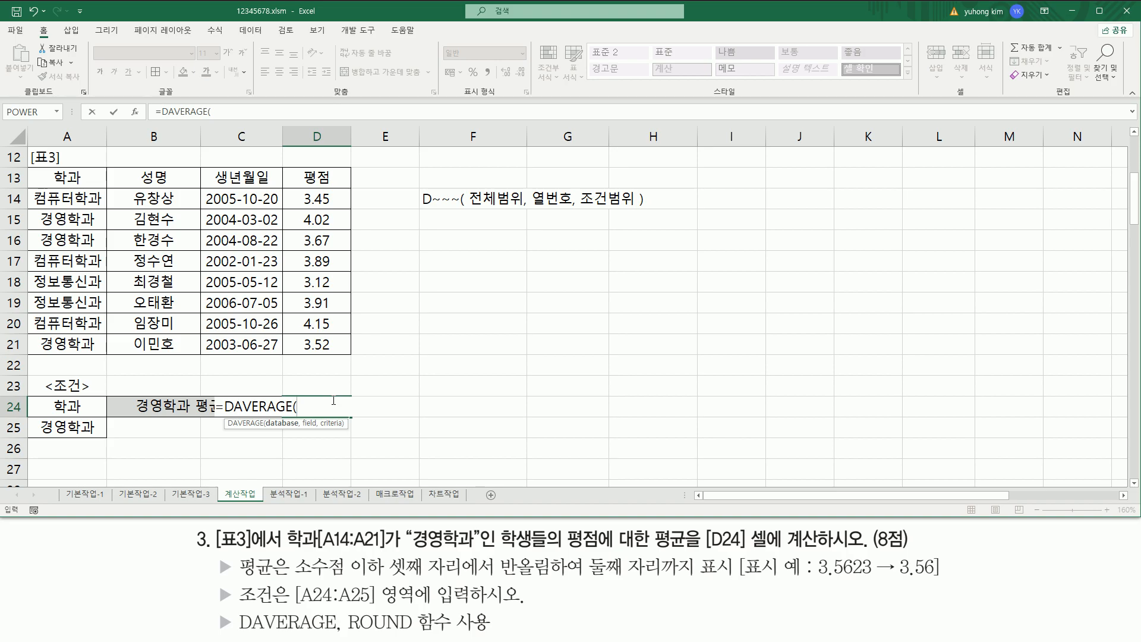
pyautogui.moveTo(57, 176); pyautogui.dragTo(304, 342)
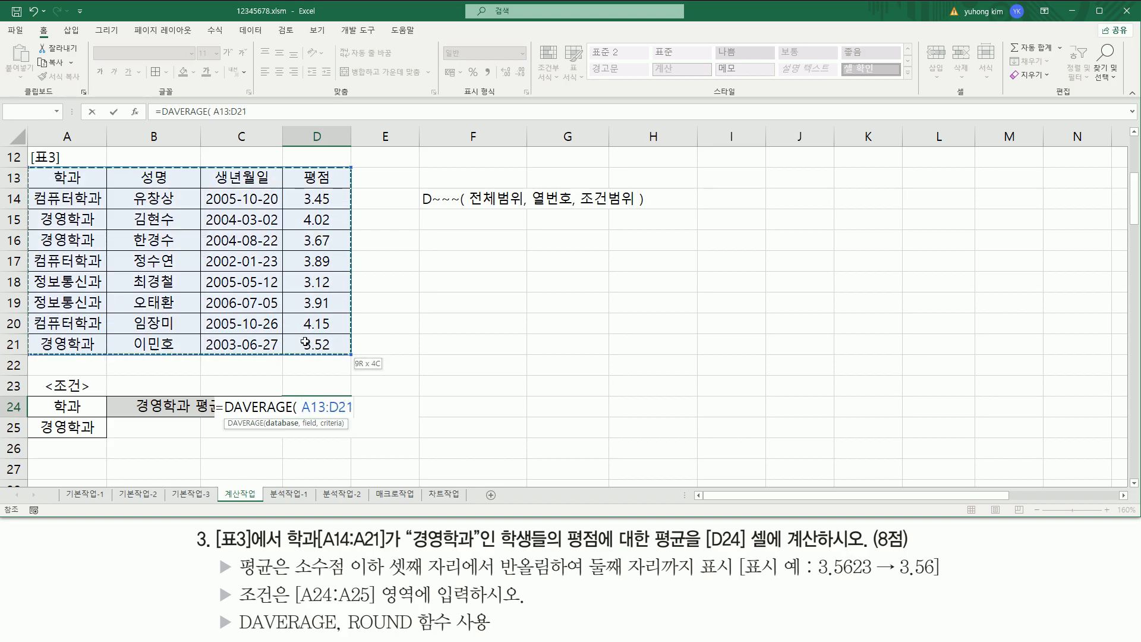
pyautogui.write(',')
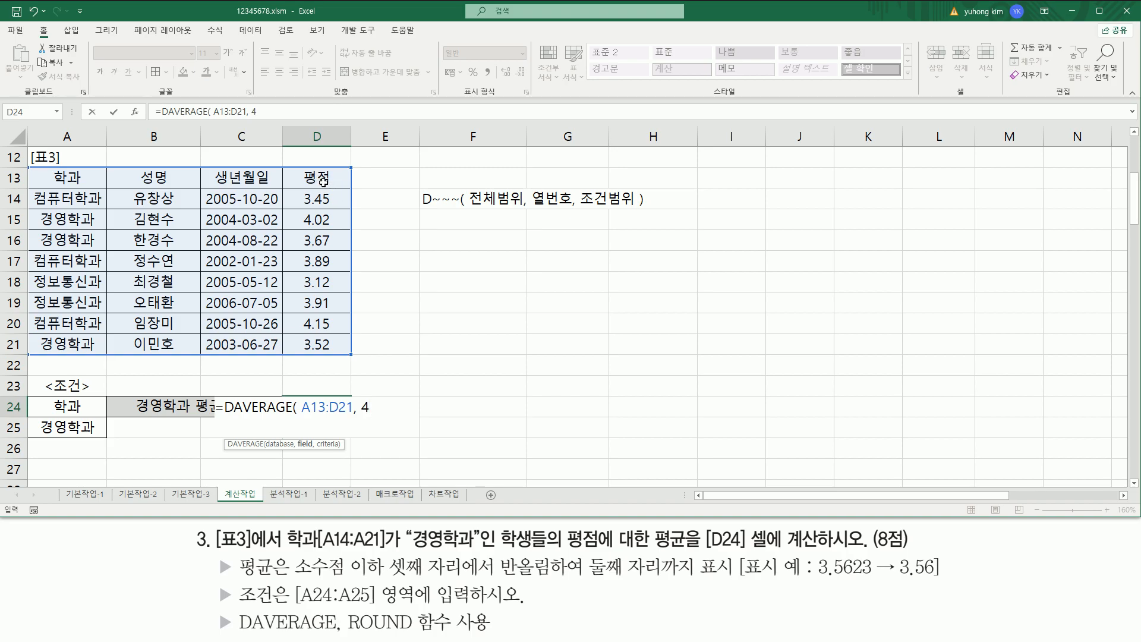
pyautogui.write('4,')
pyautogui.moveTo(87, 407); pyautogui.dragTo(86, 428)
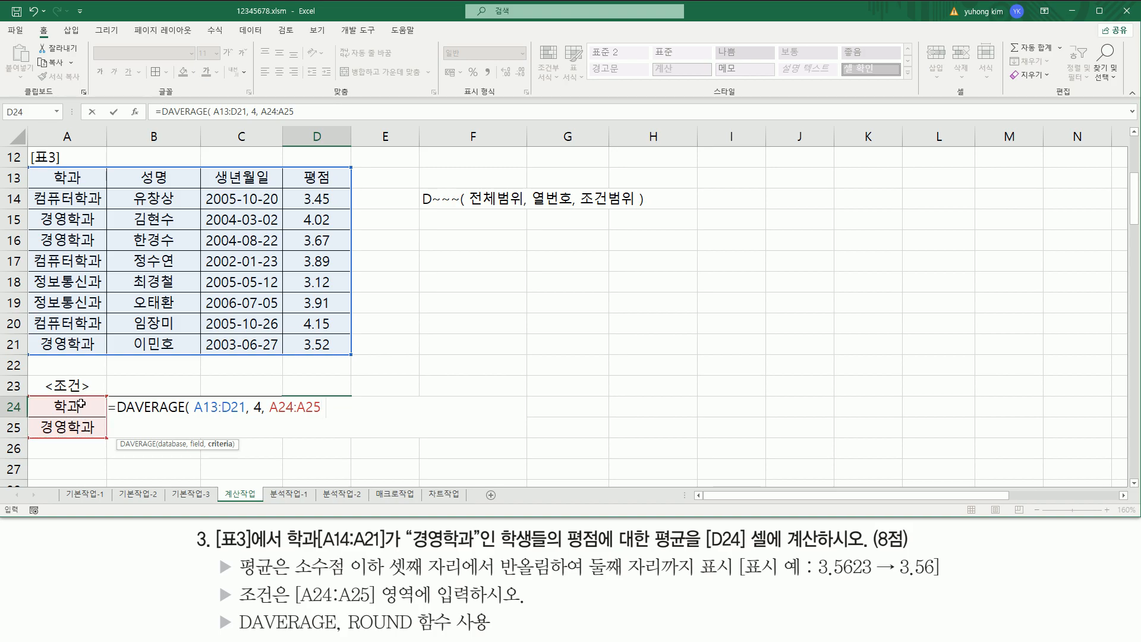
pyautogui.write(')')
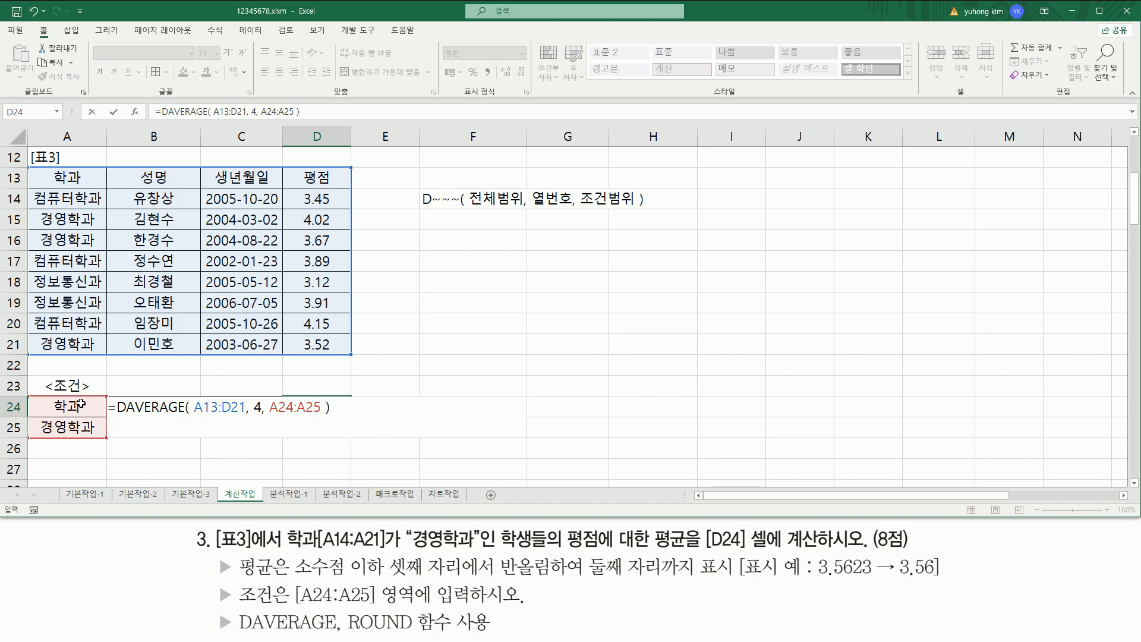
pyautogui.press('Return')
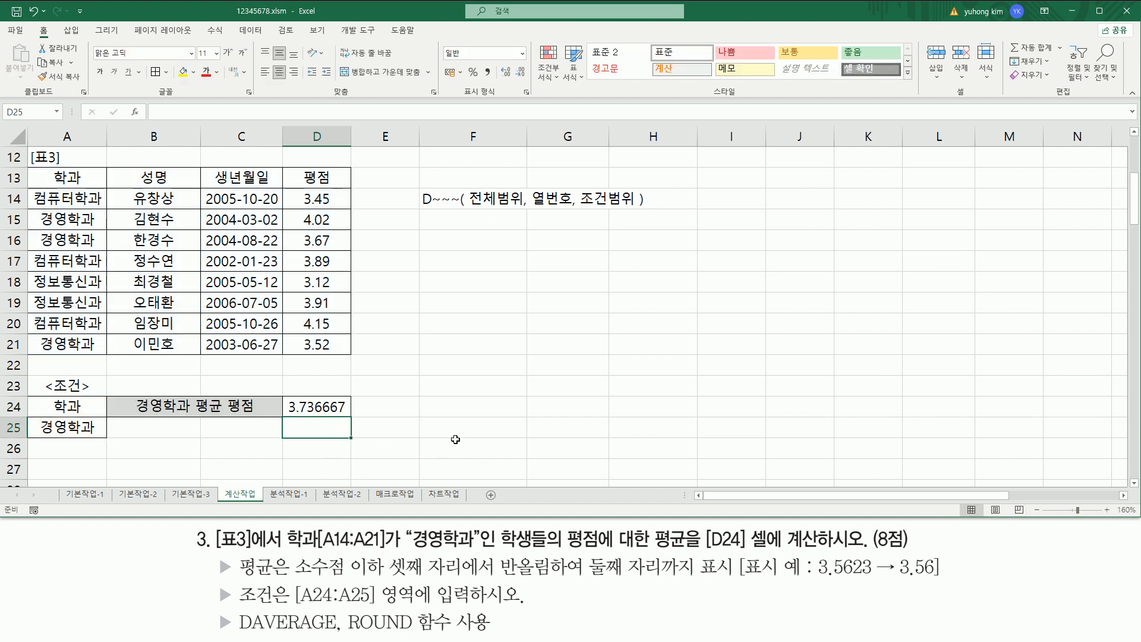
# - Check the D24 average against the task's requirement to round at the third decimal and show two decimal places
pyautogui.click(456, 444)
pyautogui.moveTo(279, 418); pyautogui.dragTo(351, 416)
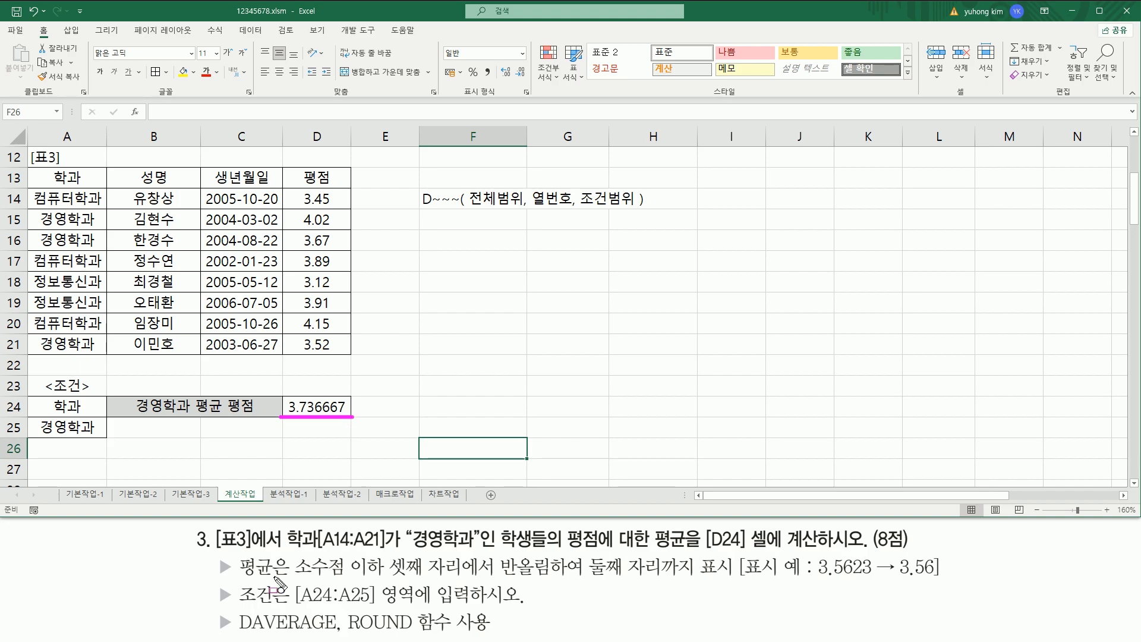
pyautogui.moveTo(214, 551)
pyautogui.mouseDown()
pyautogui.moveTo(235, 579)
pyautogui.moveTo(731, 579)
pyautogui.mouseUp()
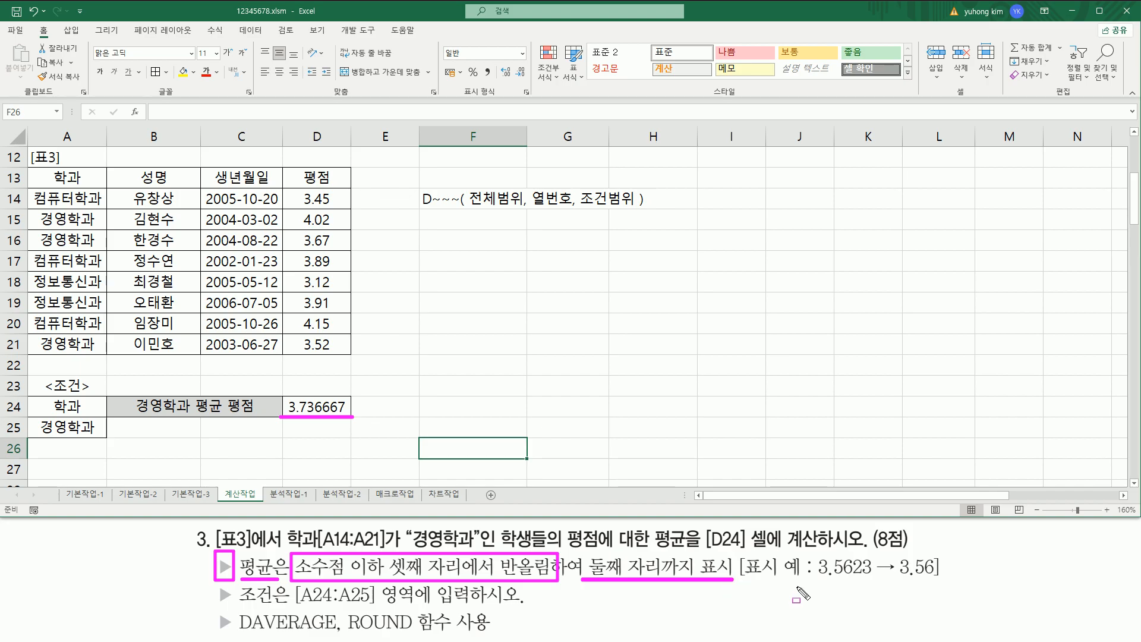
pyautogui.moveTo(817, 577); pyautogui.dragTo(872, 577)
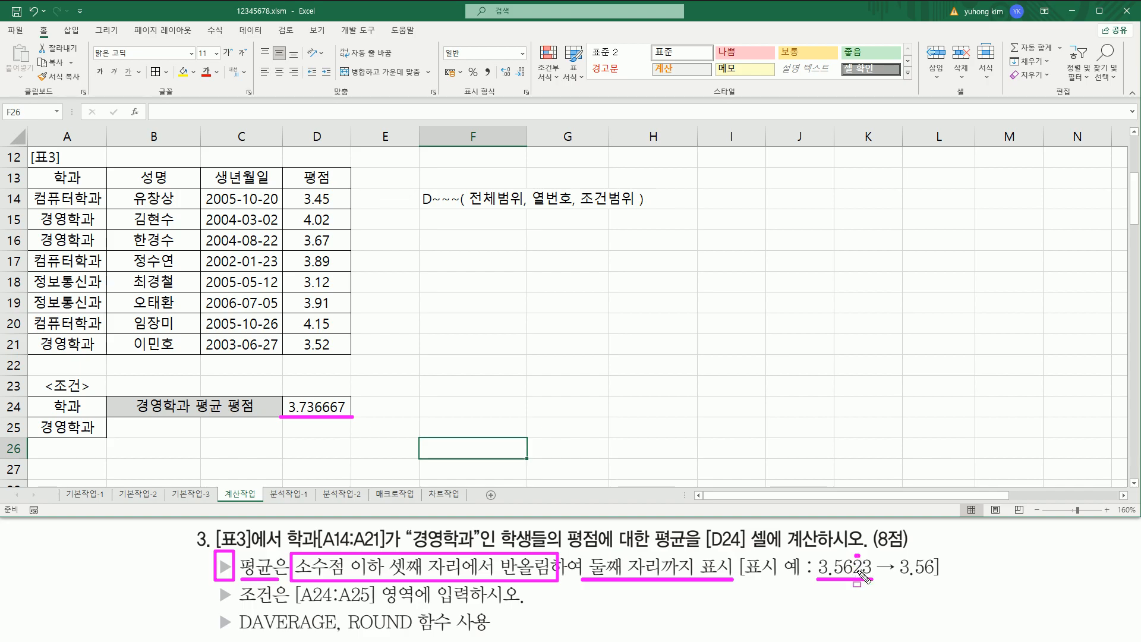
pyautogui.moveTo(857, 578)
pyautogui.mouseDown()
pyautogui.moveTo(934, 581)
pyautogui.moveTo(936, 556)
pyautogui.mouseUp()
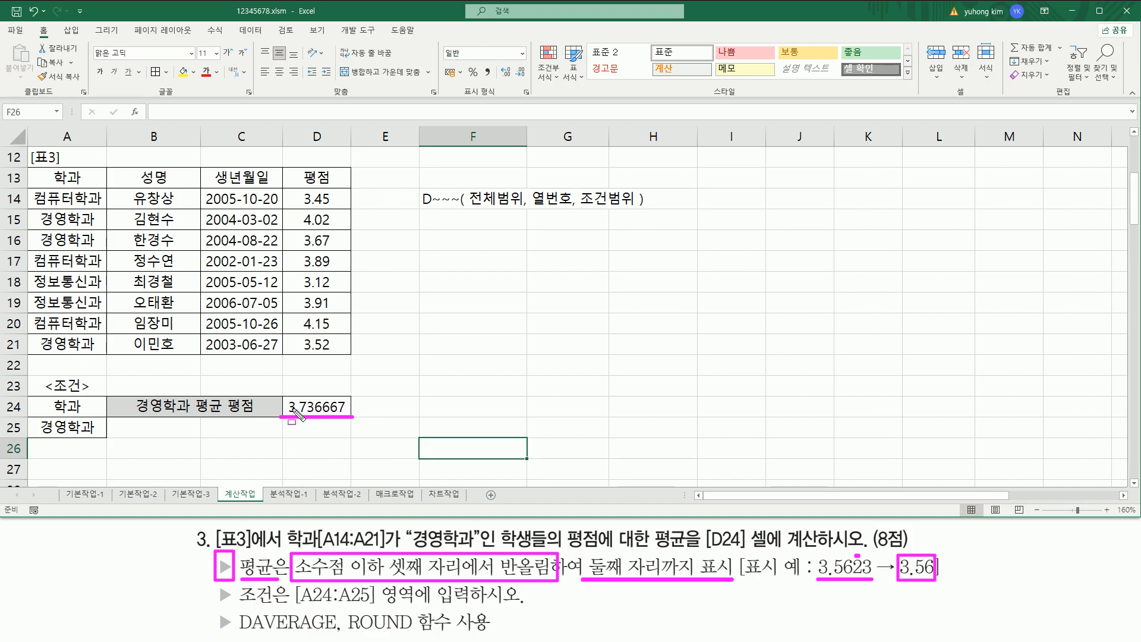
pyautogui.moveTo(283, 393); pyautogui.dragTo(354, 417)
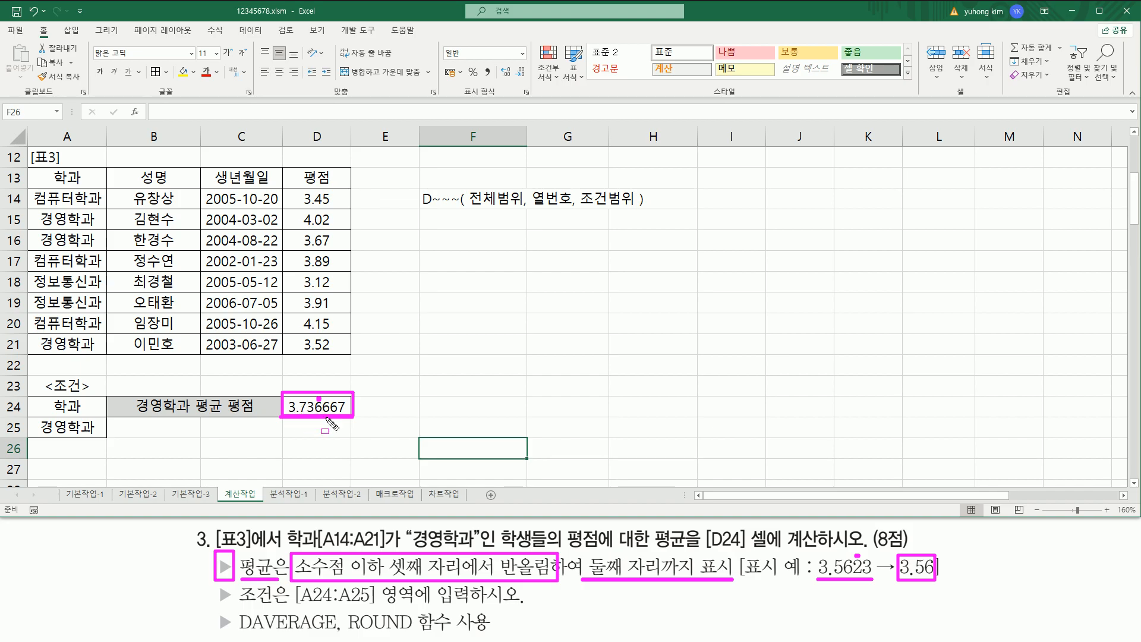
# - Review the task's rounding requirement and the ROUND function it specifies
pyautogui.moveTo(498, 589); pyautogui.dragTo(549, 587)
pyautogui.moveTo(341, 607); pyautogui.dragTo(458, 636)
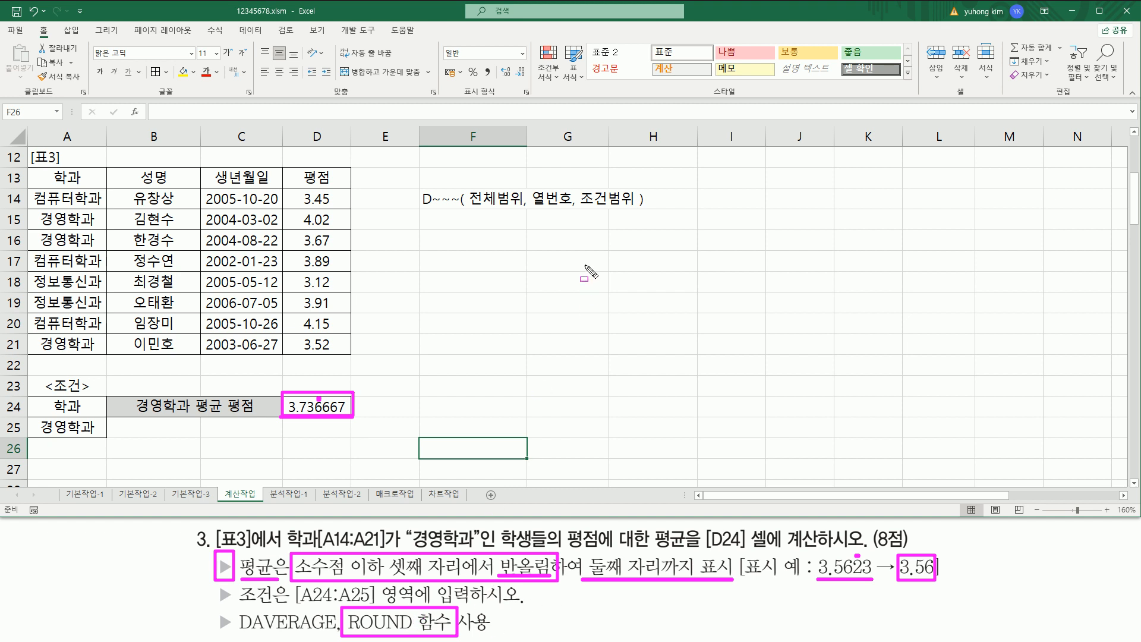
pyautogui.press('Escape')
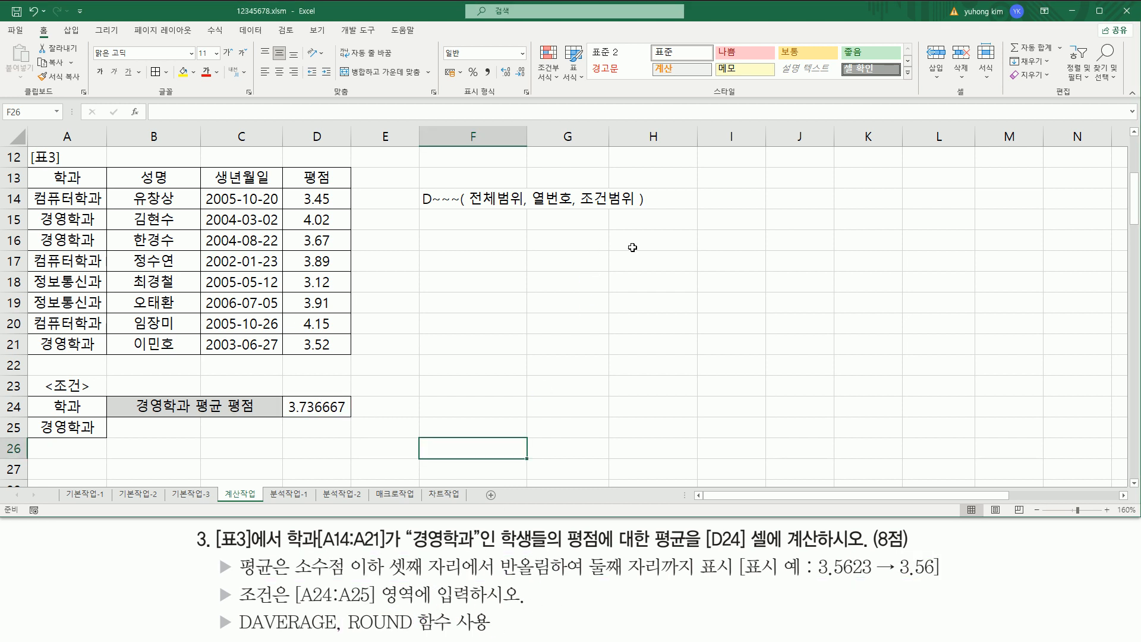
# - List the function names round, roundup and rounddown in G16:G18
pyautogui.click(584, 243)
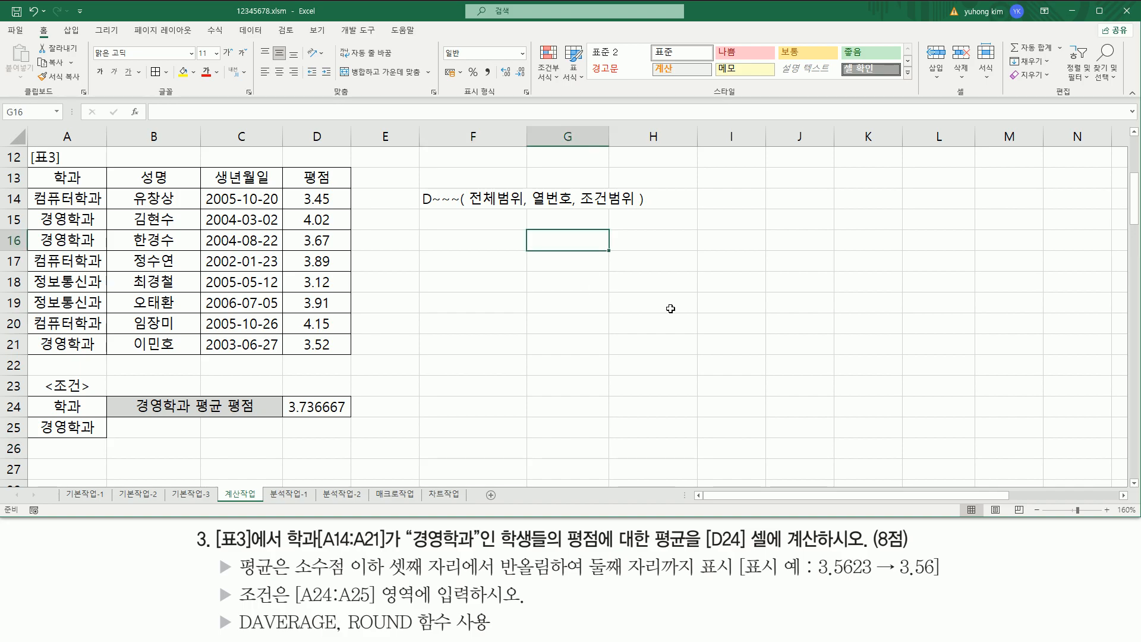
pyautogui.write('round')
pyautogui.press('Return')
pyautogui.write('roun')
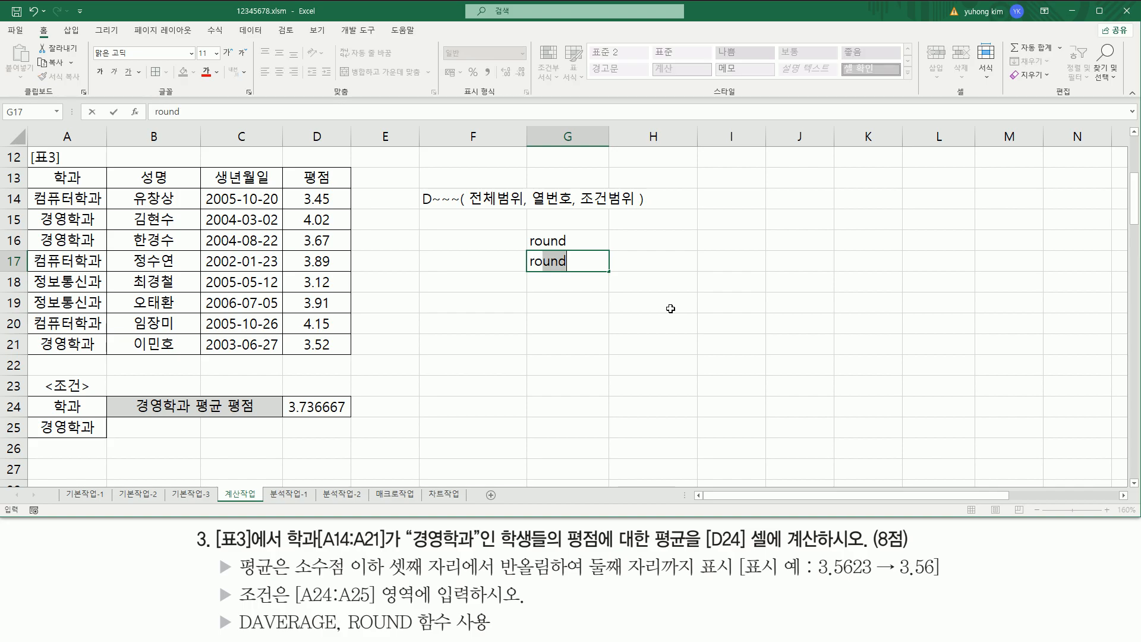
pyautogui.write('du')
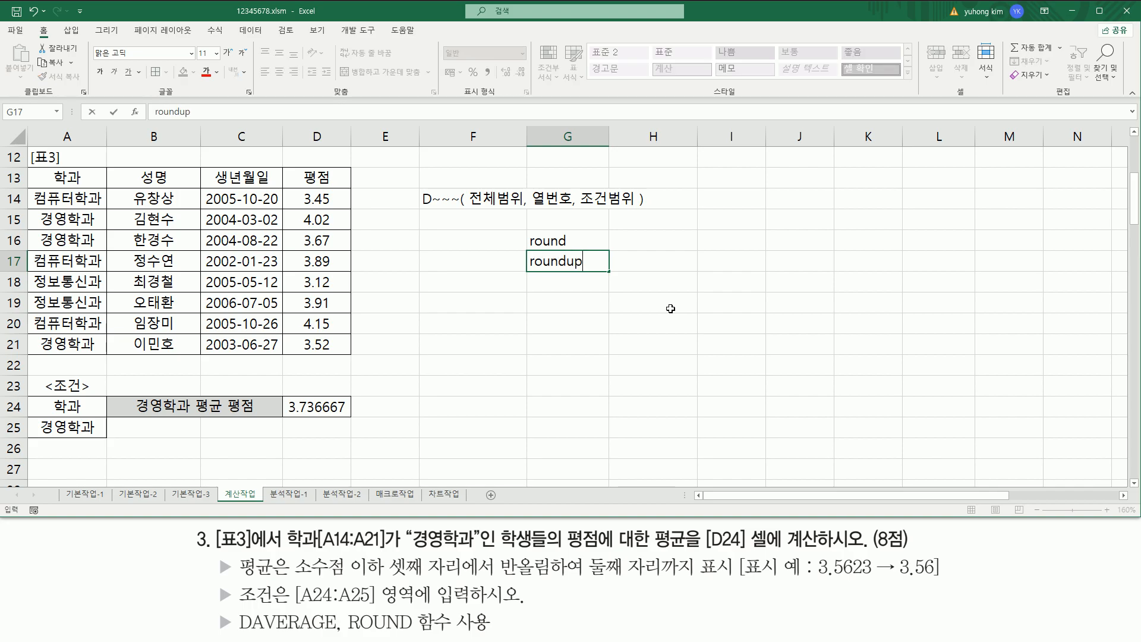
pyautogui.write('p')
pyautogui.press('Return')
pyautogui.write('roun')
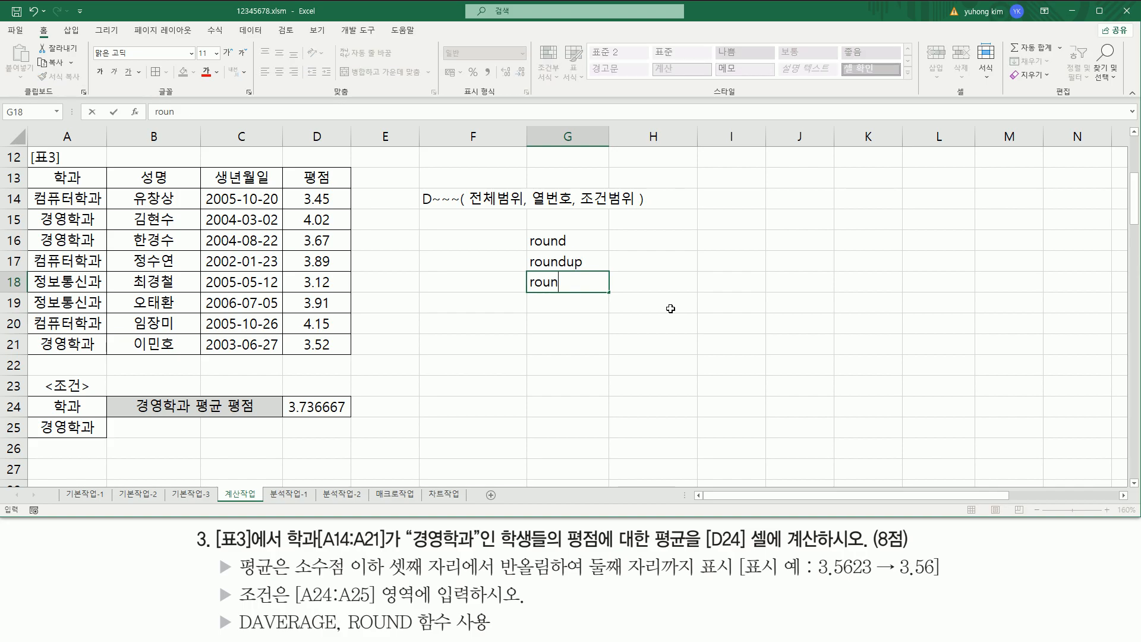
pyautogui.write('ddown')
pyautogui.press('Return')
# - Label the three rounding functions 반올림, 올림 and 내림 in F16:F18 and right-align the labels
pyautogui.press('Up')
pyautogui.press('Up')
pyautogui.press('Up')
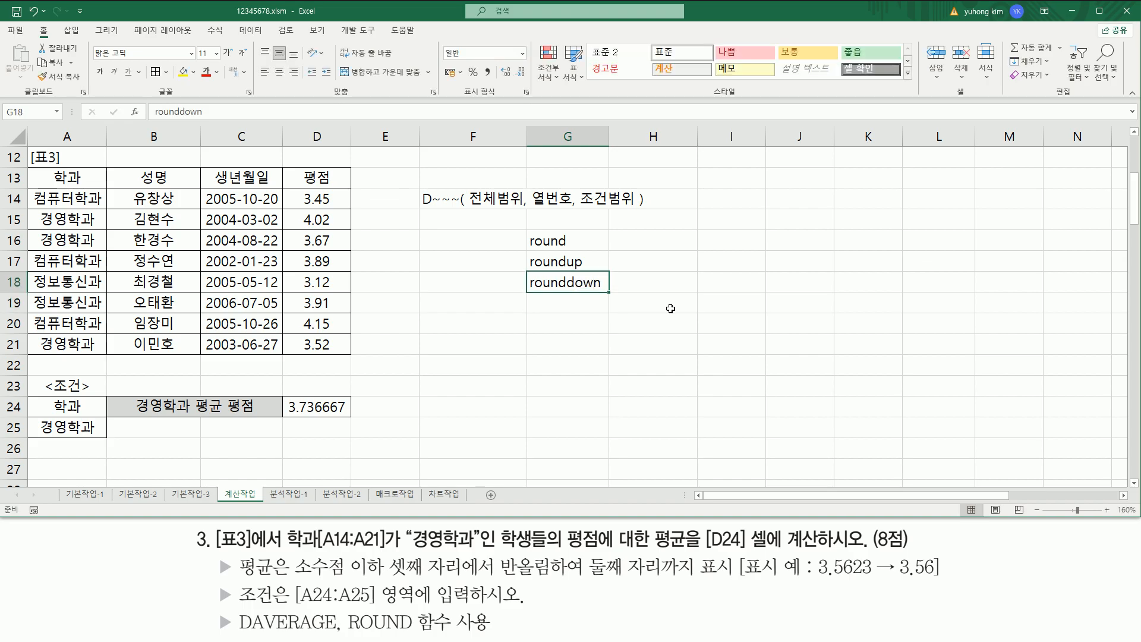
pyautogui.press('Left')
pyautogui.write('qk')
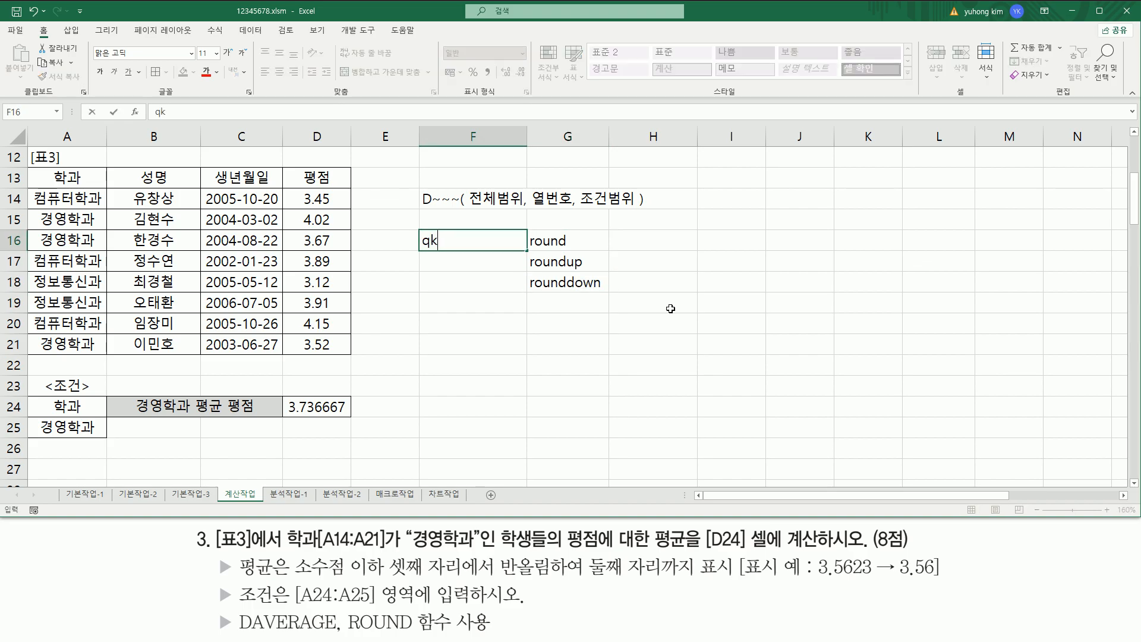
pyautogui.write('반올림')
pyautogui.press('Return')
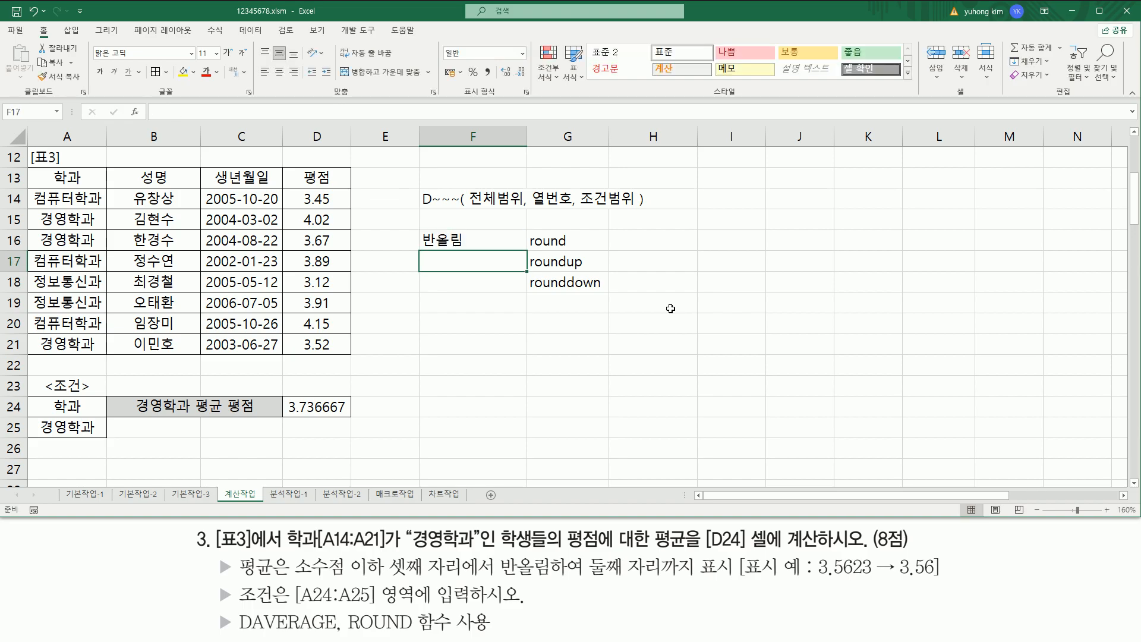
pyautogui.write('올림')
pyautogui.press('Return')
pyautogui.write('내림')
pyautogui.press('Return')
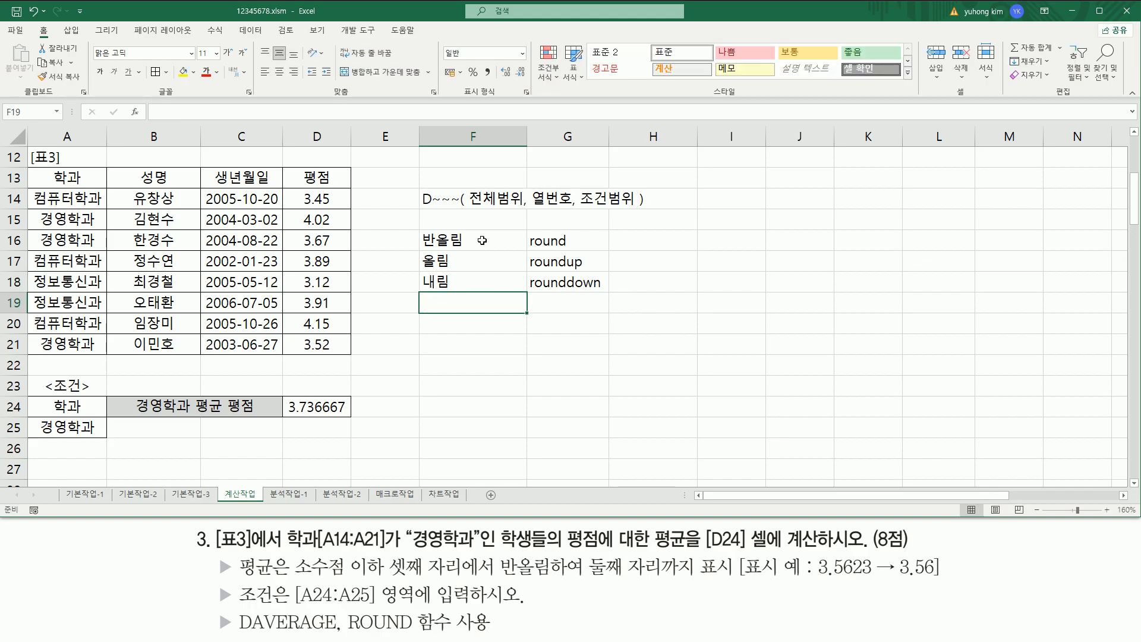
pyautogui.moveTo(482, 240); pyautogui.dragTo(475, 283)
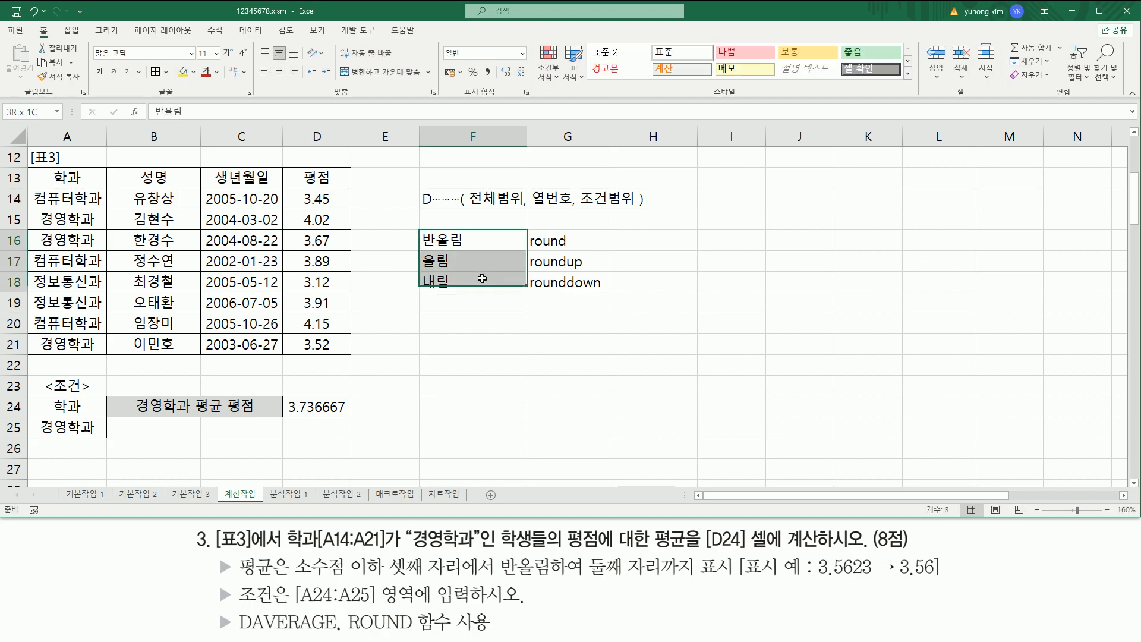
pyautogui.click(293, 72)
pyautogui.click(582, 301)
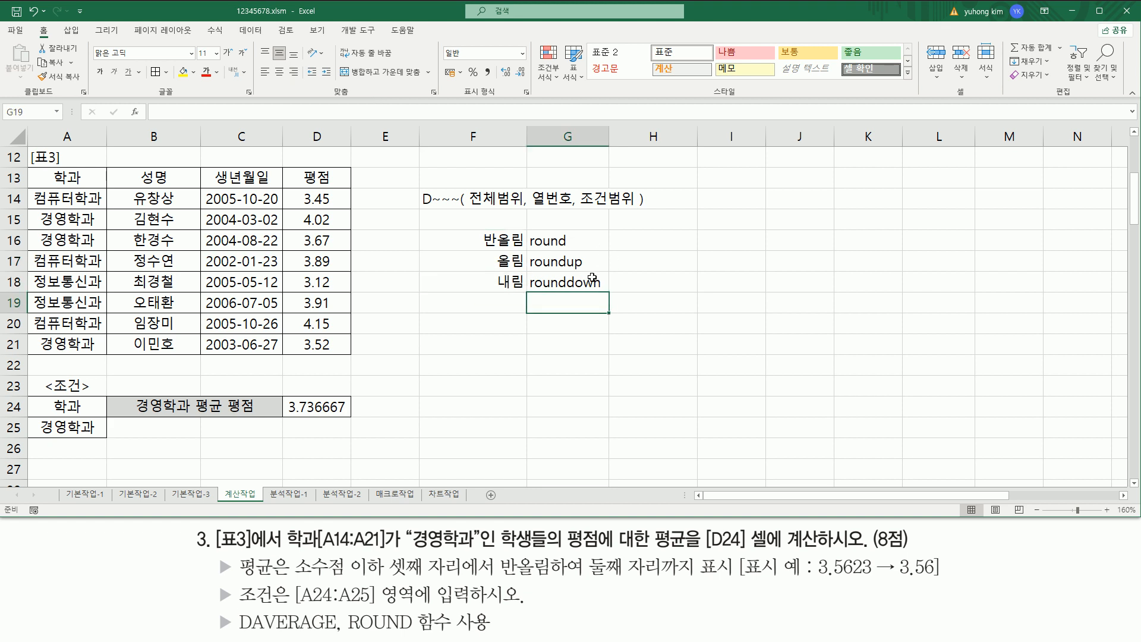
# - Enter the argument note "(인수, 자릿수)" in F20 and move it to G19, beneath the function names
pyautogui.moveTo(567, 240); pyautogui.dragTo(569, 282)
pyautogui.click(497, 319)
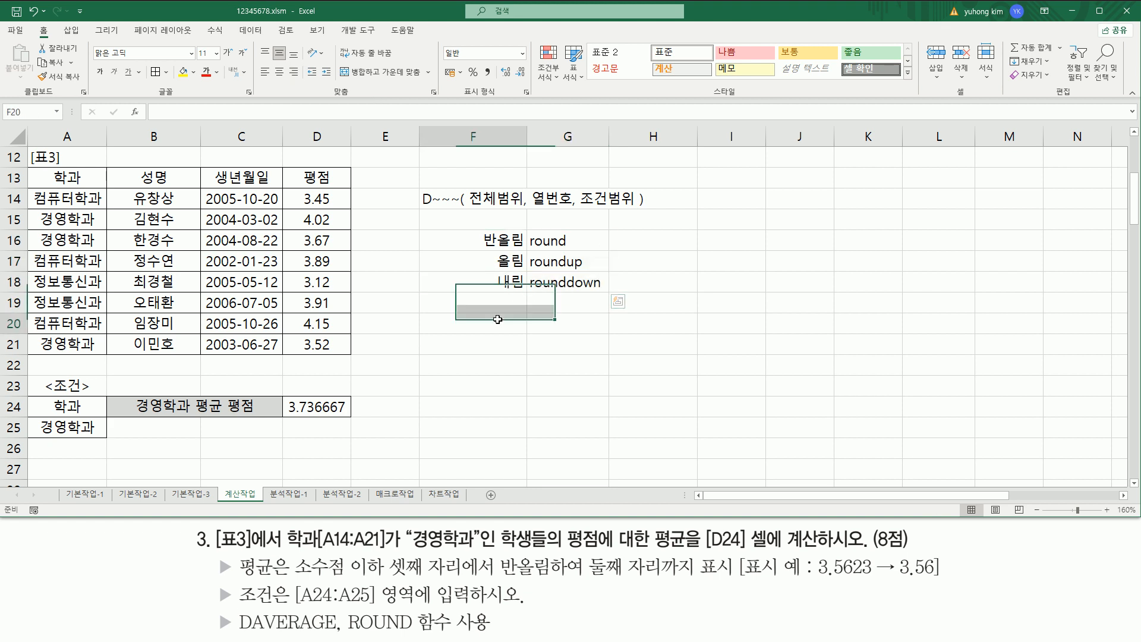
pyautogui.write('(인수')
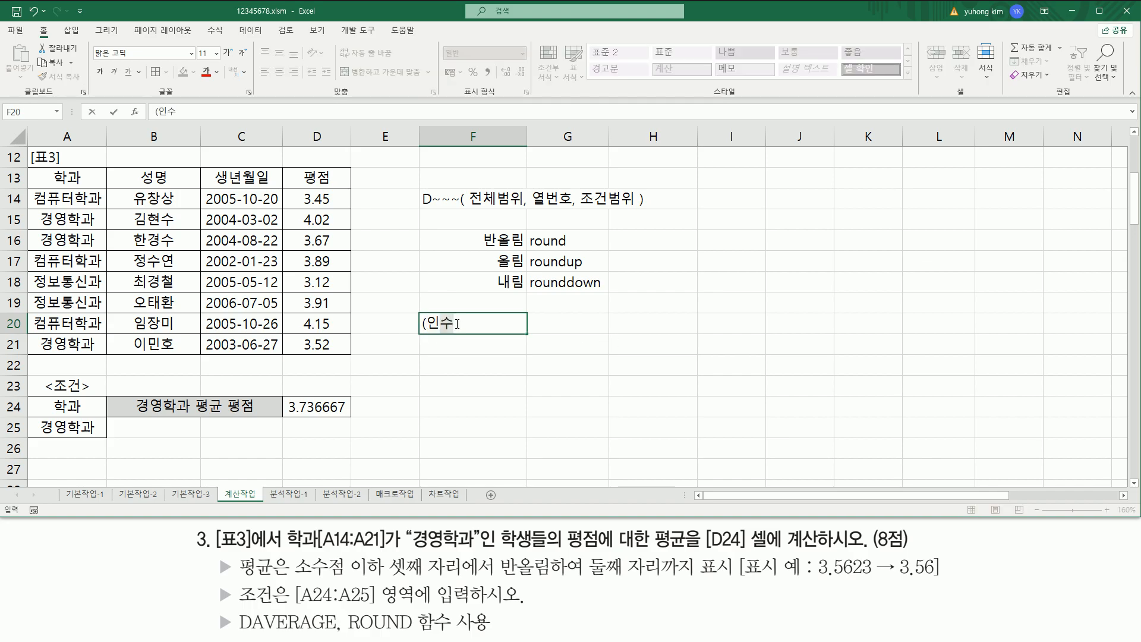
pyautogui.write(', 자릿수')
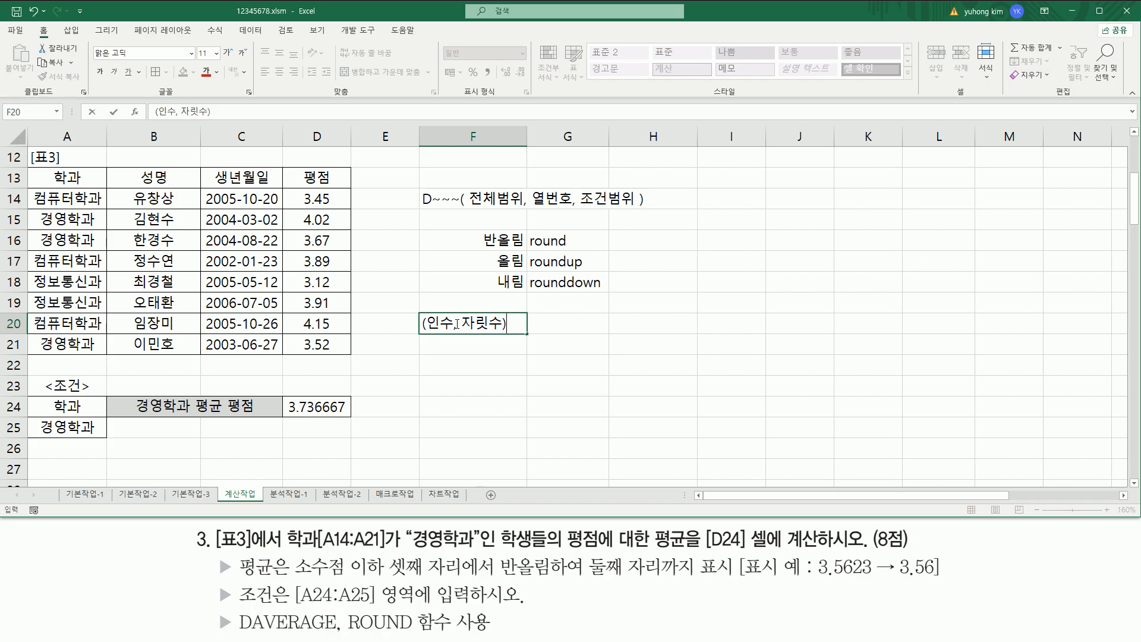
pyautogui.write(')')
pyautogui.press('Return')
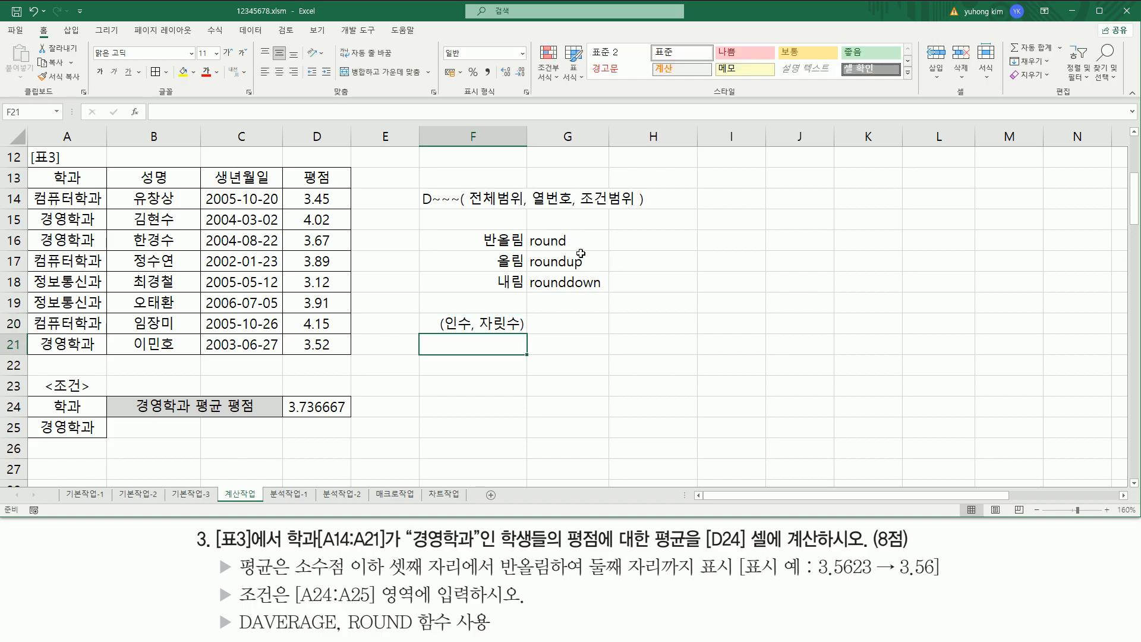
pyautogui.click(495, 327)
pyautogui.moveTo(447, 324); pyautogui.dragTo(555, 300)
pyautogui.click(556, 324)
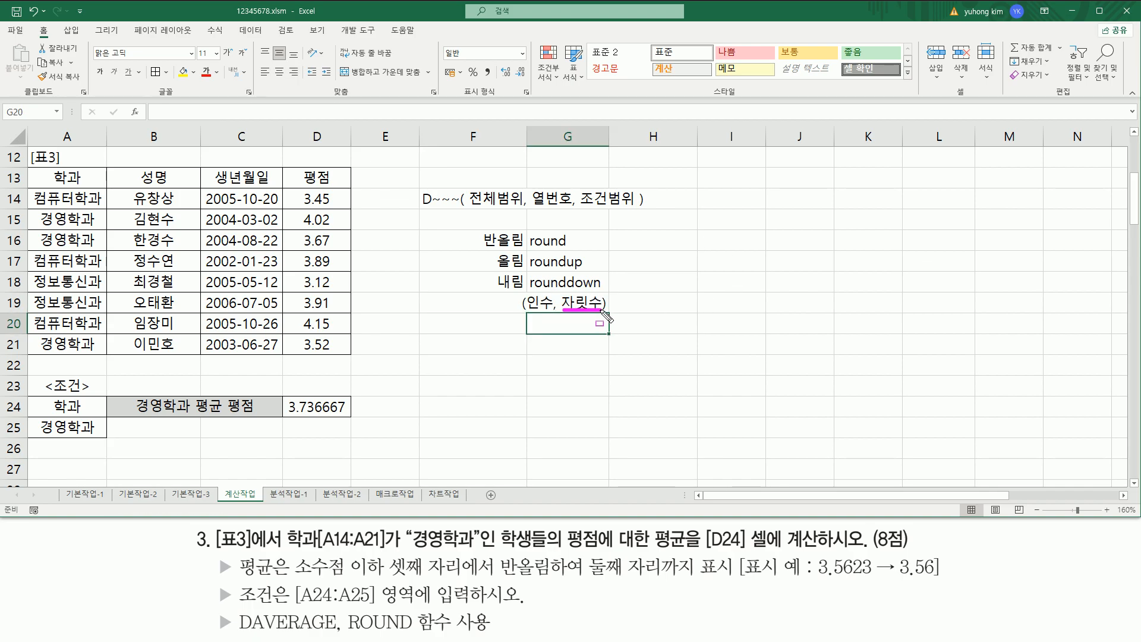
# - Add the heading 값 in I15 with the sample number 1928374.4628 in I16, and widen column I to fit
pyautogui.click(722, 235)
pyautogui.click(723, 226)
pyautogui.write('ㄱ')
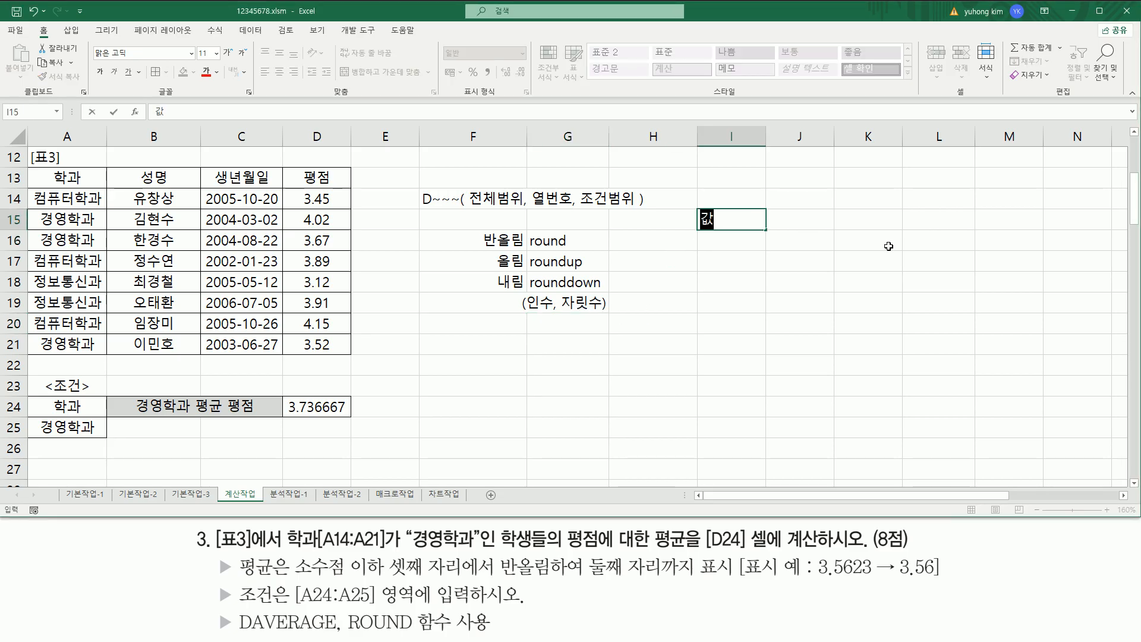
pyautogui.press('Return')
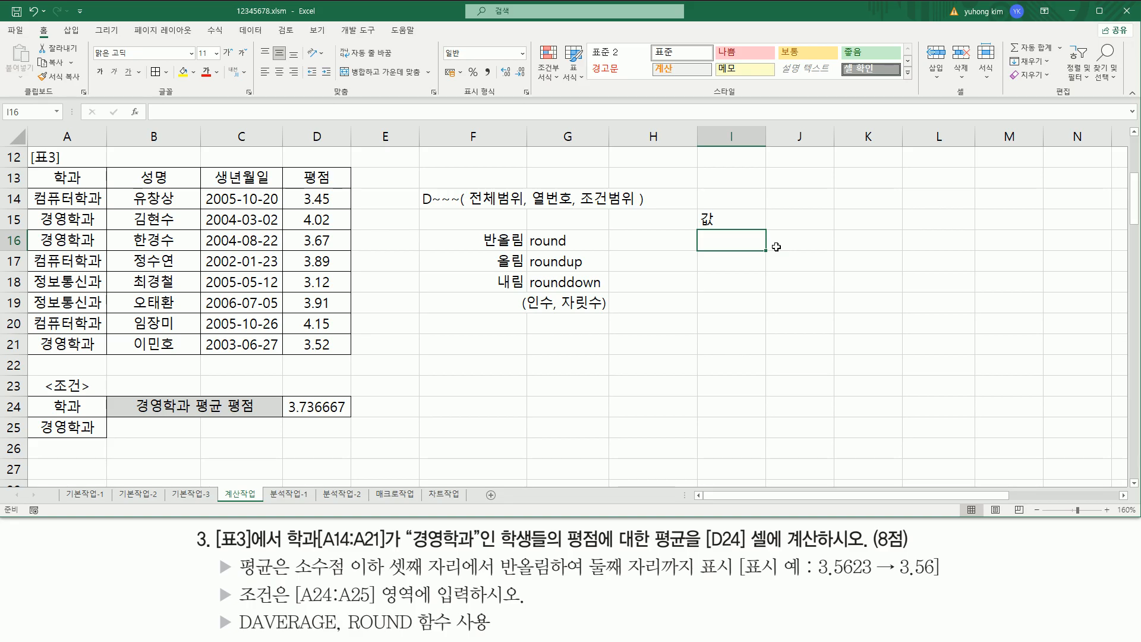
pyautogui.write('192837')
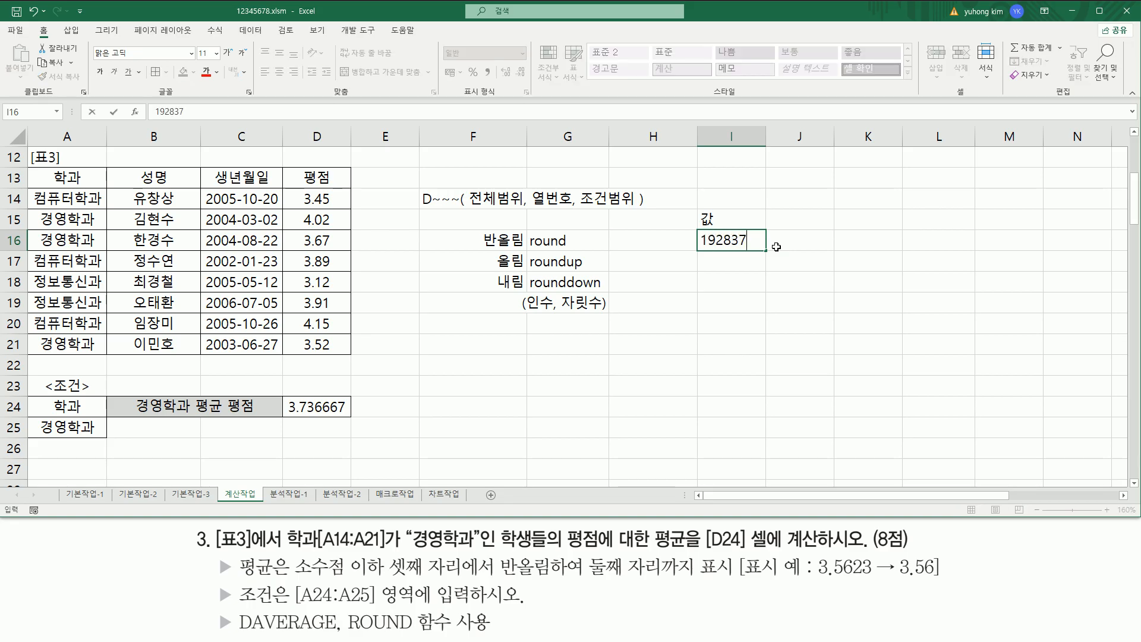
pyautogui.write('4.4628')
pyautogui.hotkey('ctrl', 'Return')
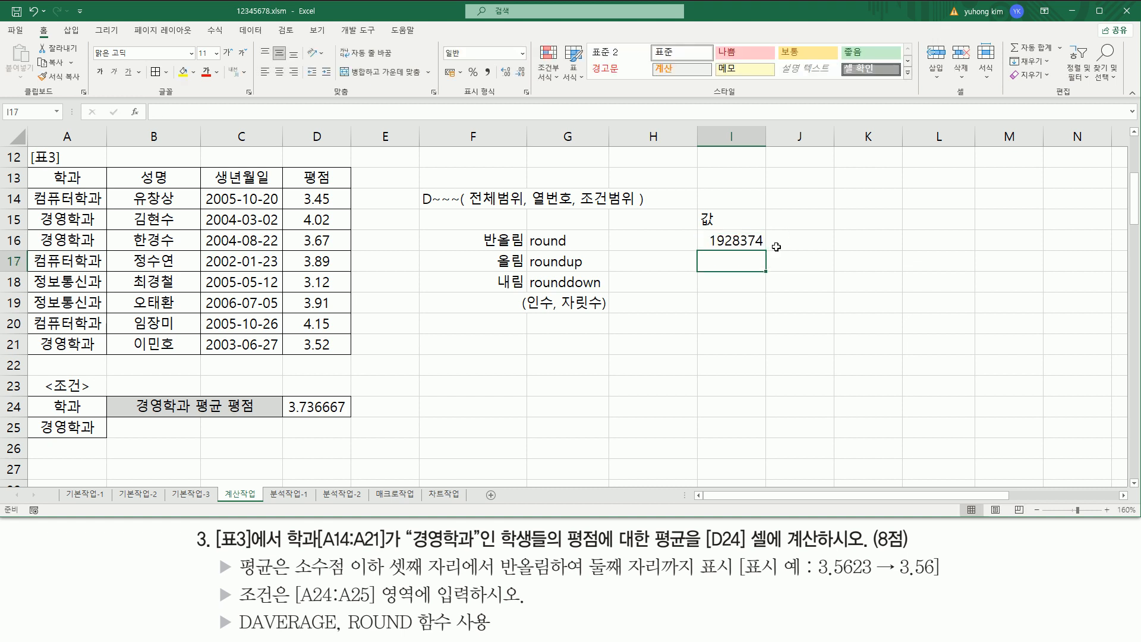
pyautogui.doubleClick(766, 136)
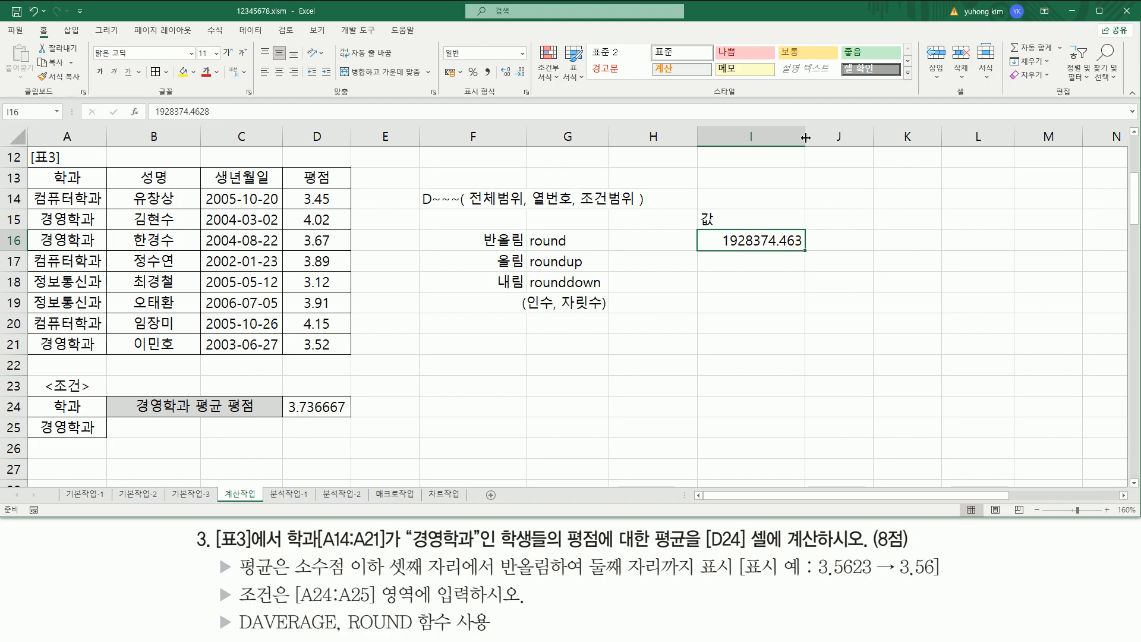
# - Copy the sample number in I16 into each cell of I17:I22
pyautogui.hotkey('ctrl', 'c')
pyautogui.click(799, 265)
pyautogui.hotkey('ctrl', 'v')
pyautogui.click(797, 284)
pyautogui.hotkey('ctrl', 'v')
pyautogui.click(792, 305)
pyautogui.hotkey('ctrl', 'v')
pyautogui.click(795, 324)
pyautogui.hotkey('ctrl', 'v')
pyautogui.click(796, 345)
pyautogui.hotkey('ctrl', 'v')
pyautogui.click(796, 365)
pyautogui.hotkey('ctrl', 'v')
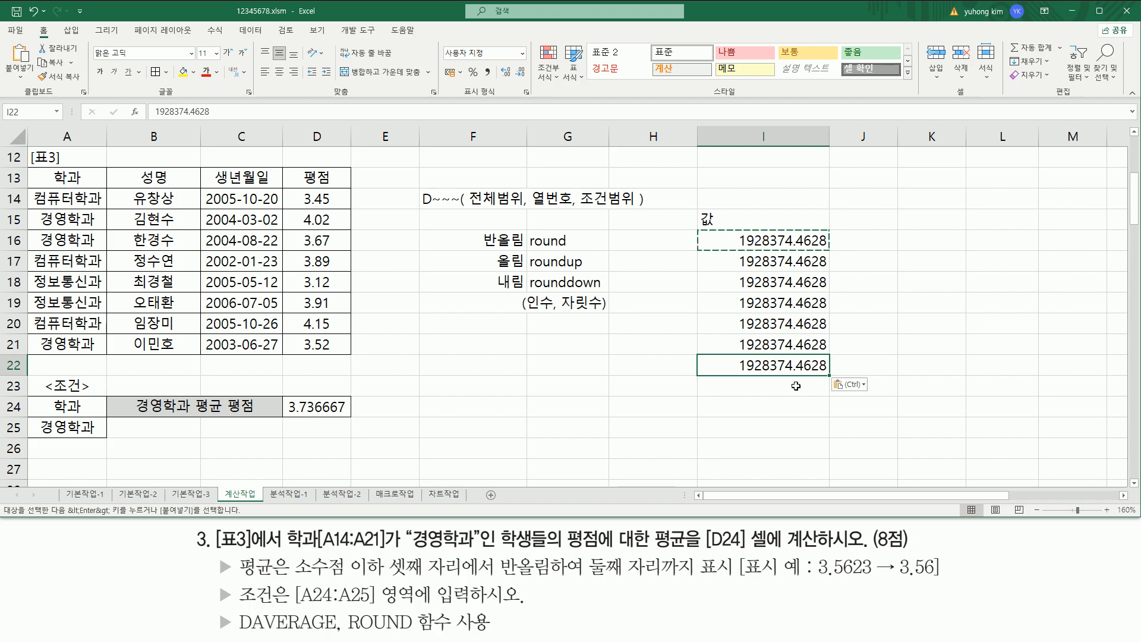
# - Add the heading 자릿수 in J15 and list the digit counts 3, 2, 1, 0, -1, -2, -3 and -4 in J16:J23
pyautogui.click(879, 221)
pyautogui.write('자릿수')
pyautogui.press('Return')
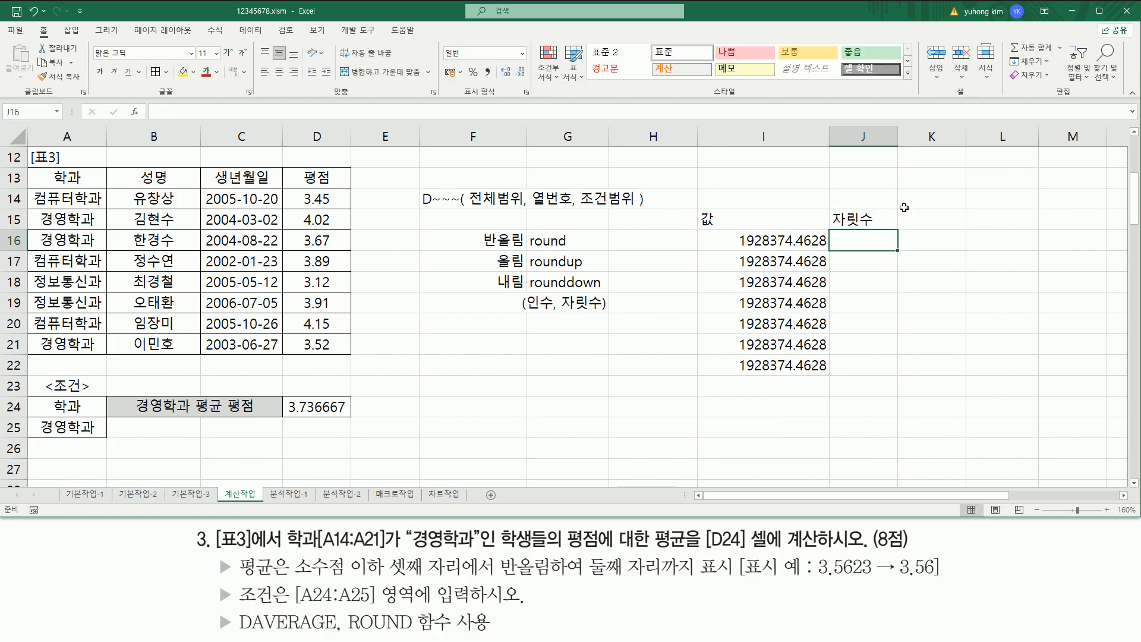
pyautogui.write('3')
pyautogui.press('Return')
pyautogui.write('2')
pyautogui.press('Return')
pyautogui.write('1')
pyautogui.press('Return')
pyautogui.write('1')
pyautogui.press('BackSpace')
pyautogui.write('0')
pyautogui.press('Return')
pyautogui.write('-1')
pyautogui.press('Return')
pyautogui.write('-2')
pyautogui.press('Return')
pyautogui.write('-3')
pyautogui.press('Return')
pyautogui.write('-4')
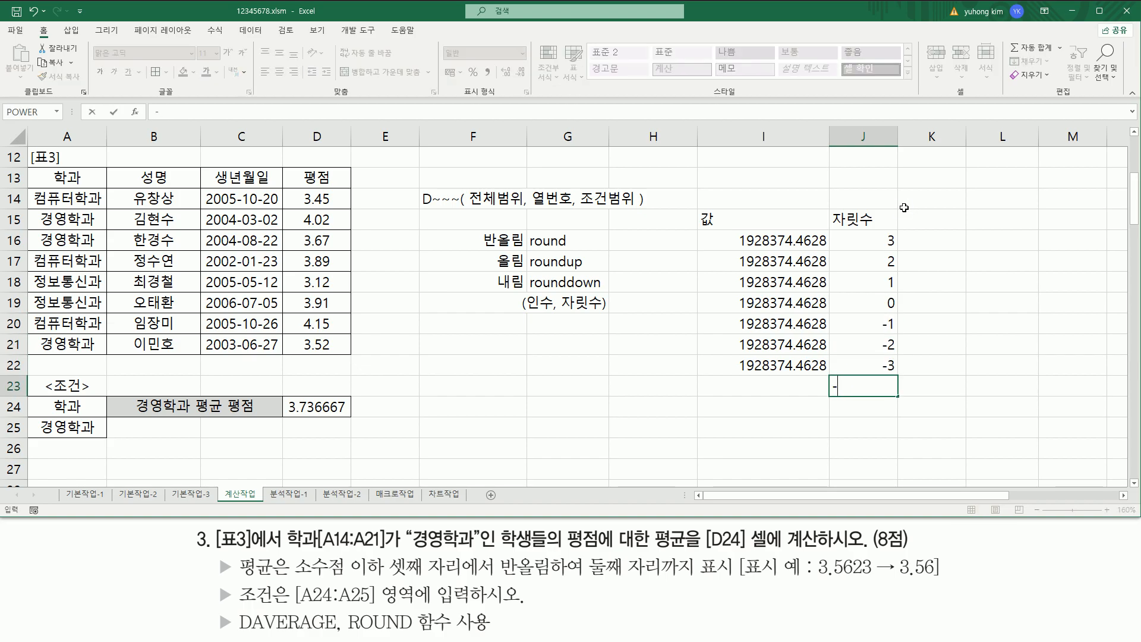
pyautogui.press('Return')
pyautogui.press('Up')
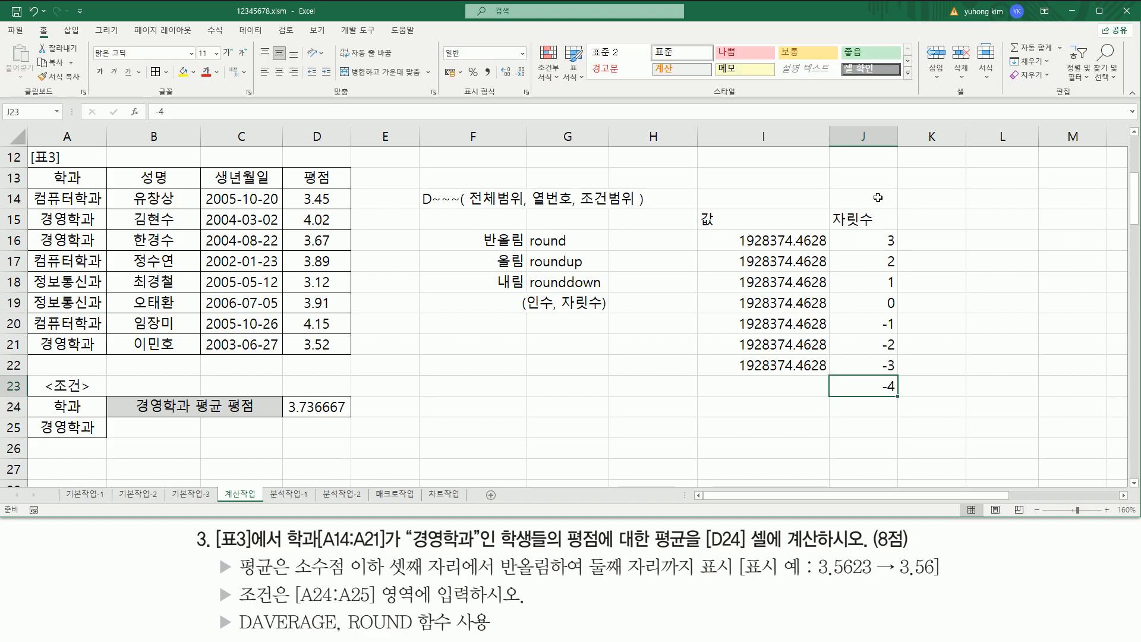
# - Copy the sample number from I22 into I23, beside the digit count -4
pyautogui.click(798, 364)
pyautogui.hotkey('ctrl', 'c')
pyautogui.click(772, 385)
pyautogui.hotkey('ctrl', 'v')
pyautogui.click(868, 282)
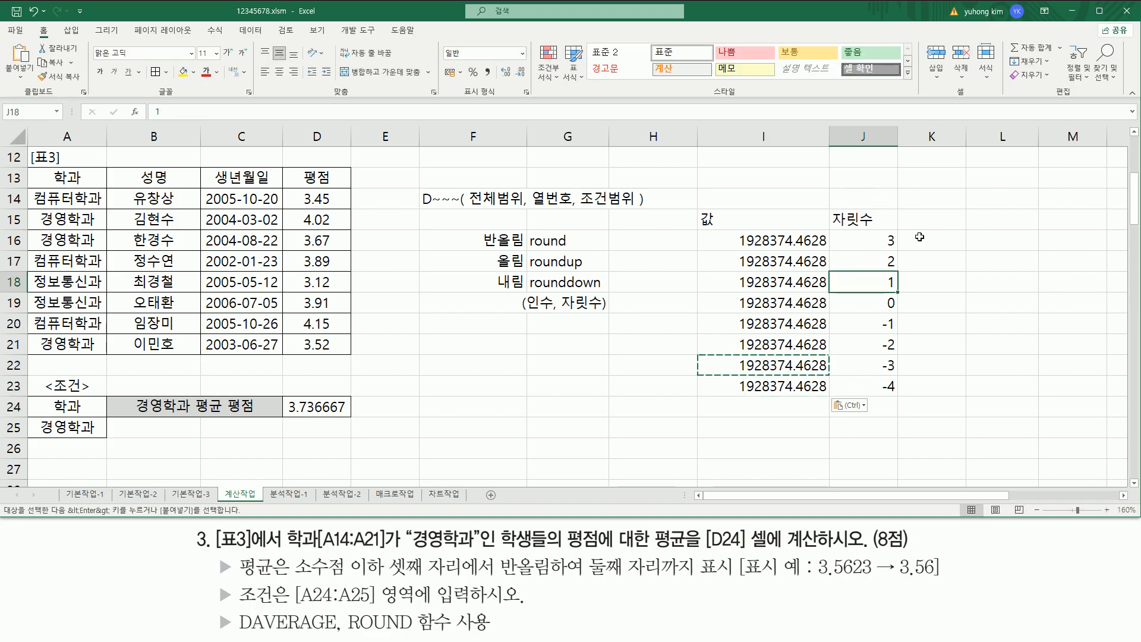
# - Add the heading 결과 in K15 next to 자릿수
pyautogui.click(930, 219)
pyautogui.write('ruf')
pyautogui.press('BackSpace')
pyautogui.press('BackSpace')
pyautogui.press('BackSpace')
pyautogui.press('Hangul')
pyautogui.write('가ㅕㄹ')
pyautogui.press('BackSpace')
pyautogui.press('BackSpace')
pyautogui.press('BackSpace')
pyautogui.write('결과')
pyautogui.press('Return')
# - Round I16 to the digits in J16 with =ROUND(I16,J16) in K16, and fill the formula down to K23
pyautogui.write('=')
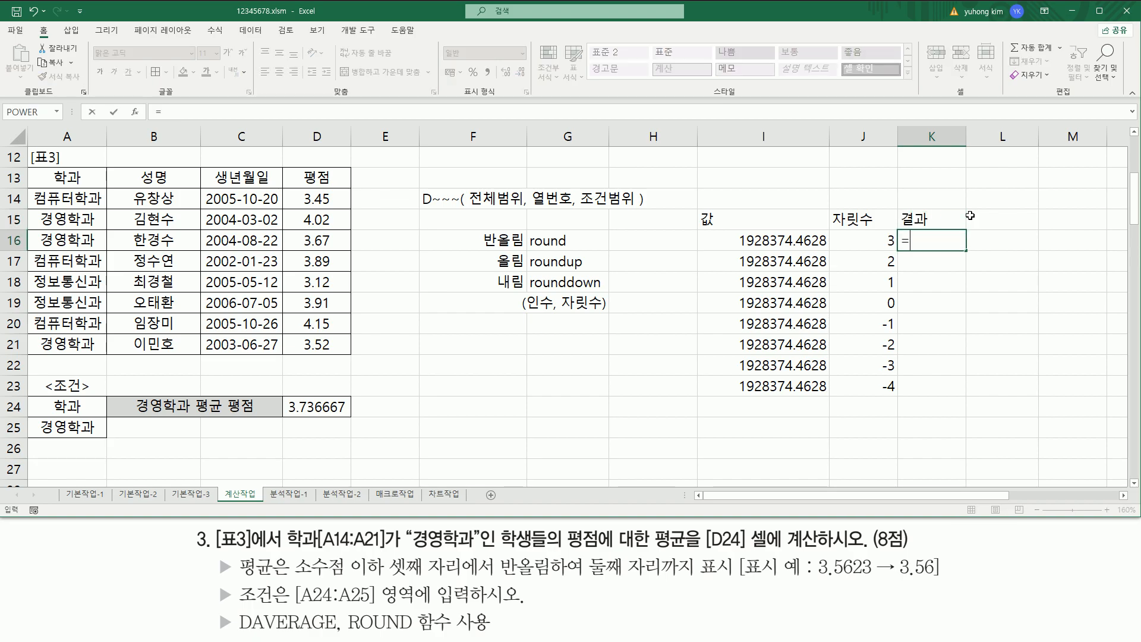
pyautogui.write('rou')
pyautogui.press('Tab')
pyautogui.press('Left')
pyautogui.press('Left')
pyautogui.write(',')
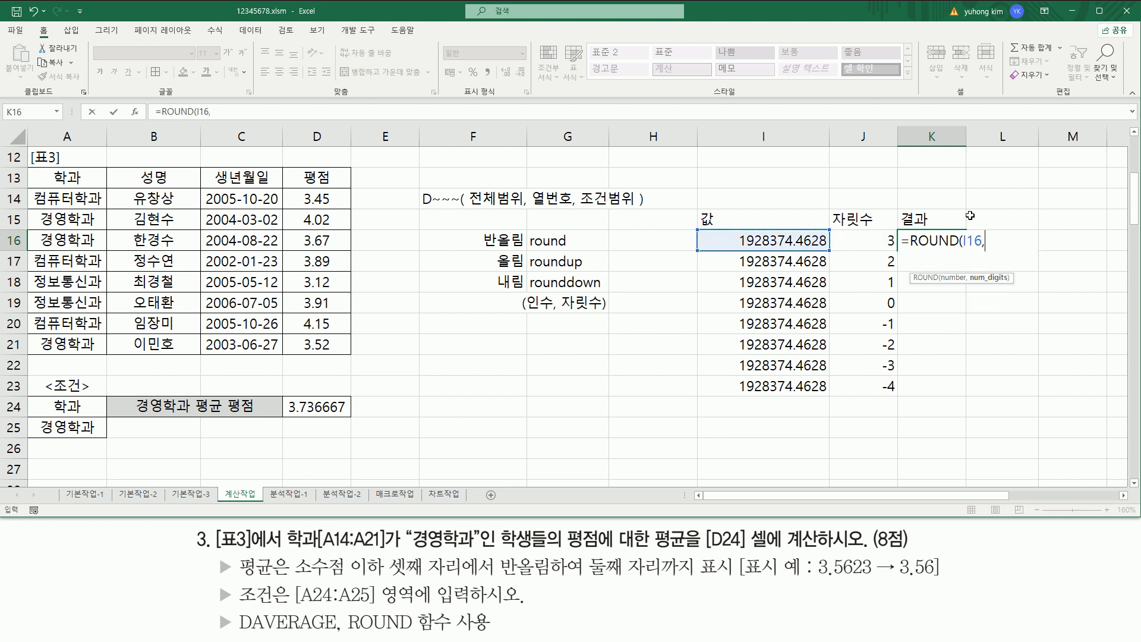
pyautogui.press('Left')
pyautogui.press('Return')
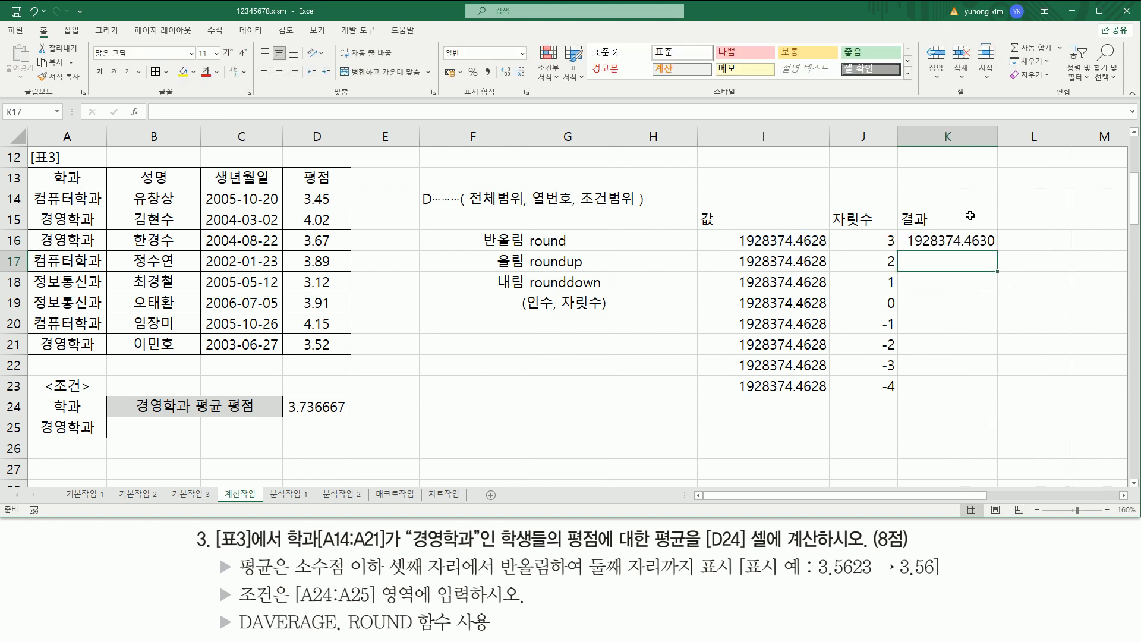
pyautogui.click(967, 238)
pyautogui.moveTo(996, 251); pyautogui.dragTo(960, 391)
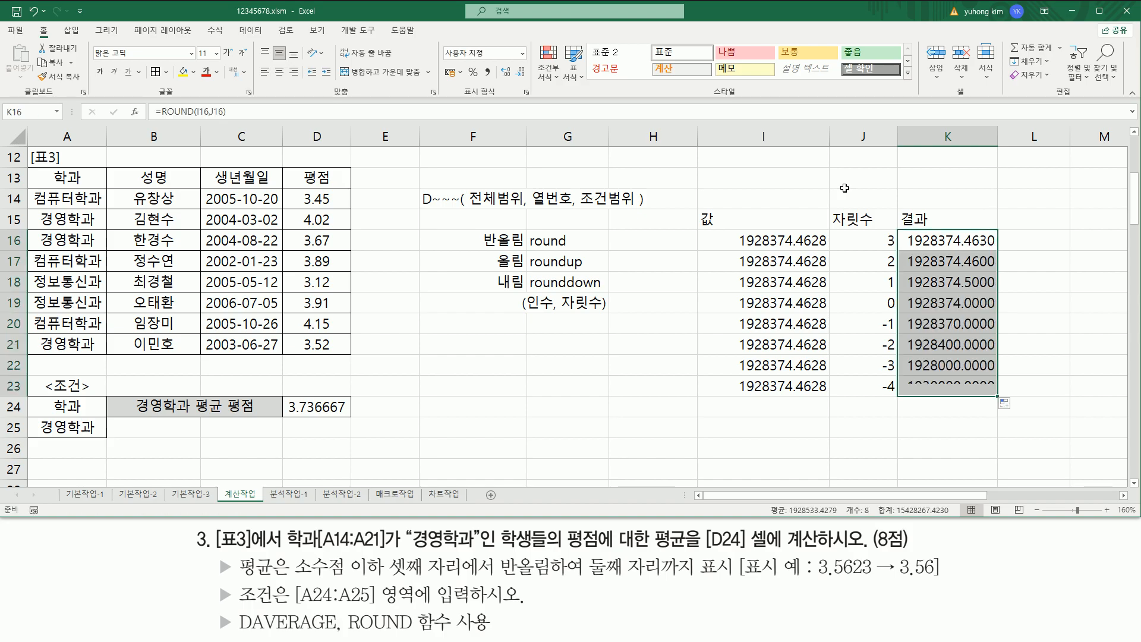
# - Set the rounded results in K16:K23 to the General (일반) number format and widen column K slightly
pyautogui.click(523, 54)
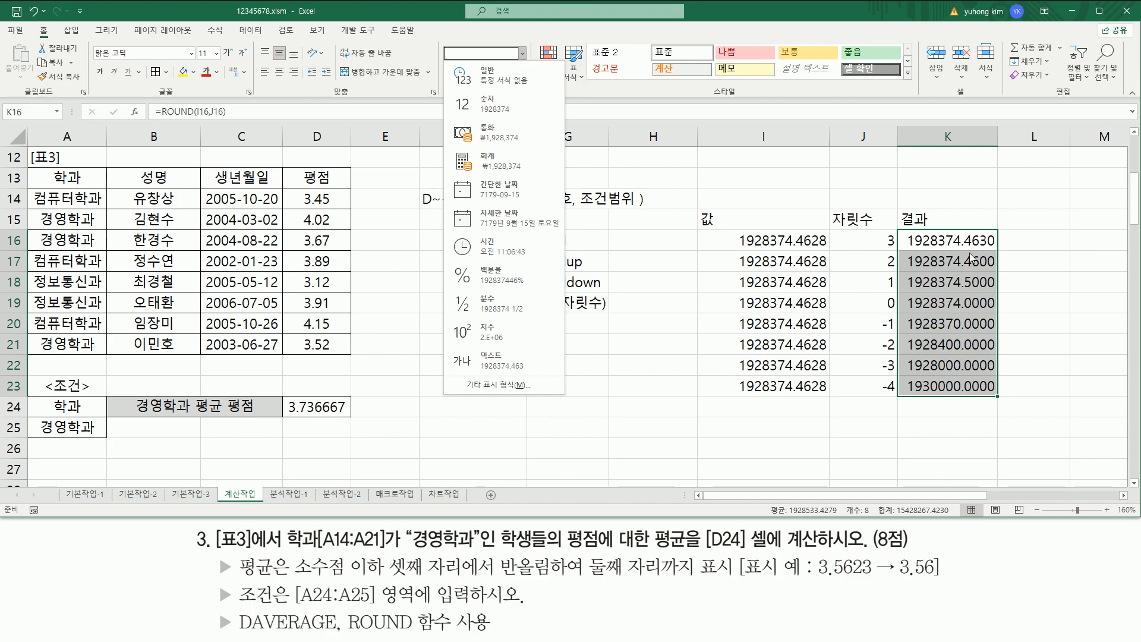
pyautogui.click(500, 82)
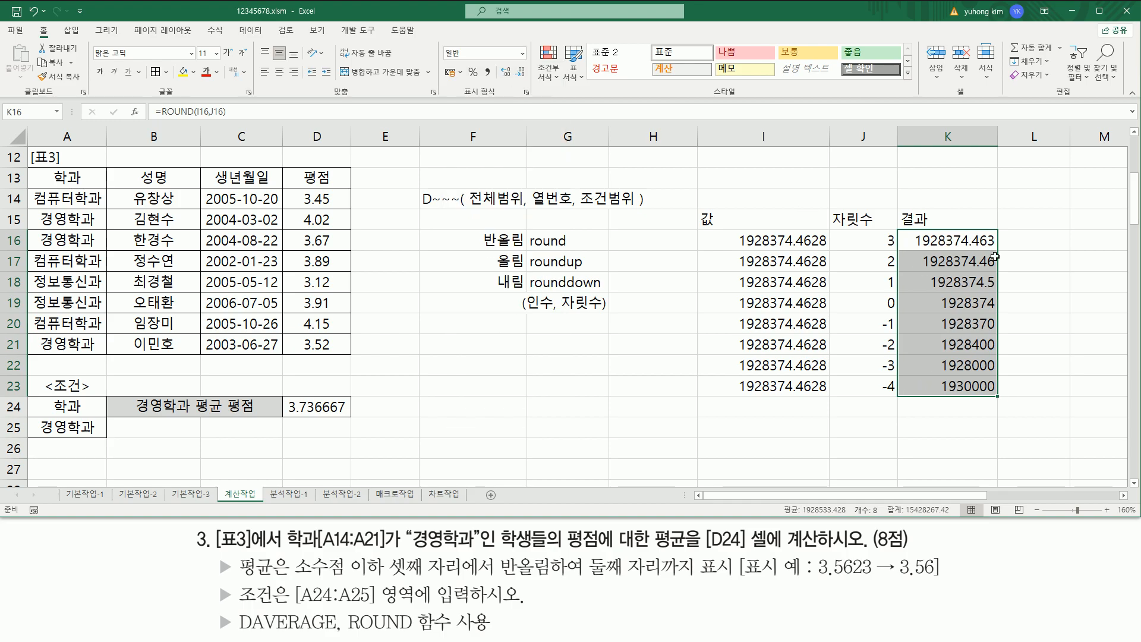
pyautogui.moveTo(996, 142); pyautogui.dragTo(1009, 141)
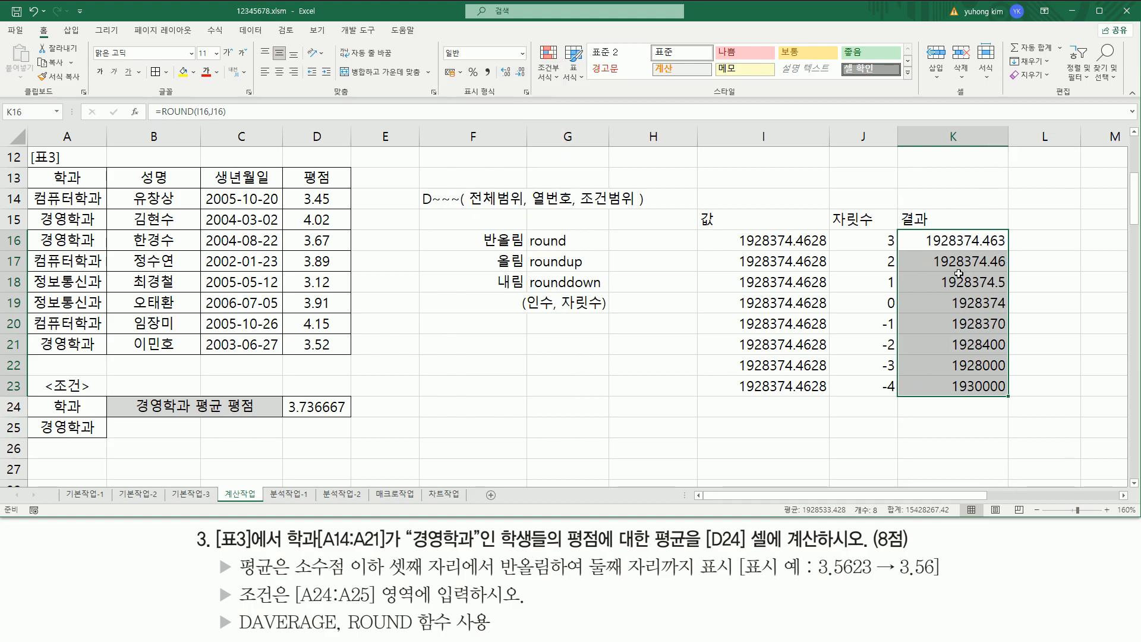
pyautogui.click(906, 182)
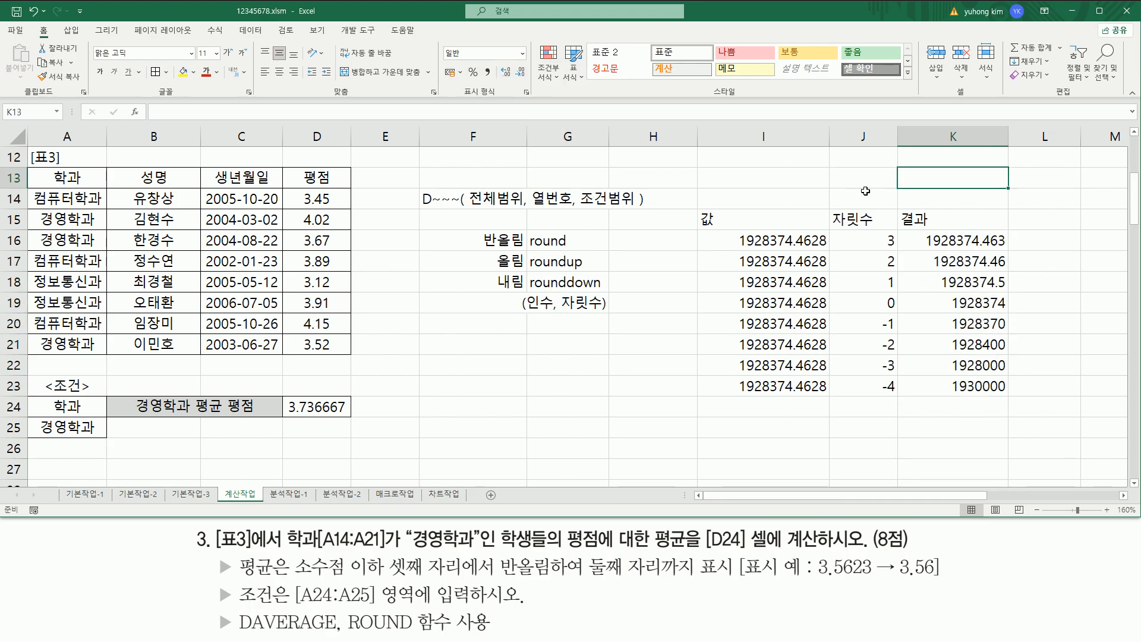
pyautogui.moveTo(735, 231)
pyautogui.mouseDown()
pyautogui.moveTo(734, 264)
pyautogui.moveTo(827, 276)
pyautogui.moveTo(830, 313)
pyautogui.mouseUp()
pyautogui.moveTo(881, 247); pyautogui.dragTo(891, 247)
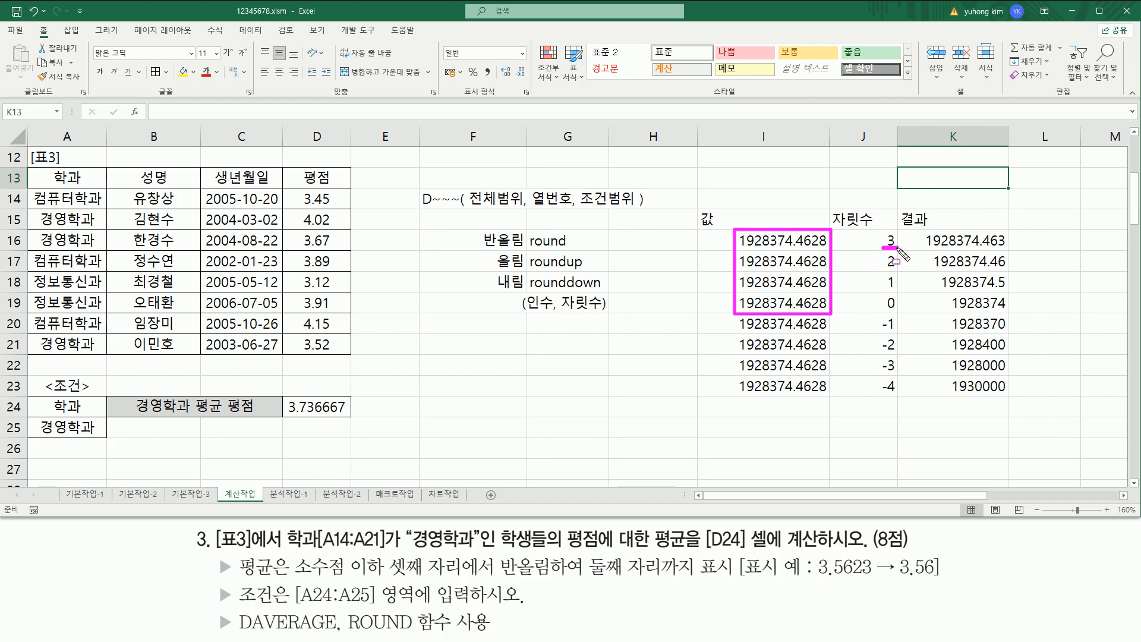
pyautogui.moveTo(984, 248); pyautogui.dragTo(1008, 247)
pyautogui.moveTo(883, 269); pyautogui.dragTo(900, 270)
pyautogui.moveTo(984, 269); pyautogui.dragTo(1009, 269)
pyautogui.moveTo(885, 289); pyautogui.dragTo(895, 289)
pyautogui.moveTo(998, 289); pyautogui.dragTo(1008, 290)
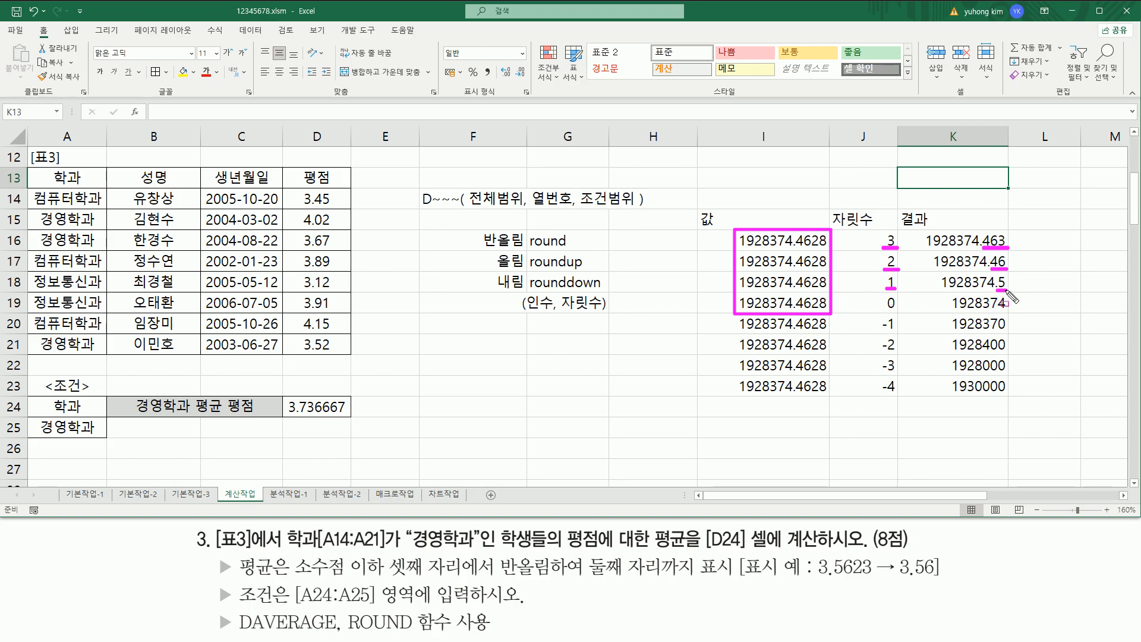
pyautogui.moveTo(883, 323); pyautogui.dragTo(899, 310)
pyautogui.moveTo(1010, 311); pyautogui.dragTo(955, 311)
pyautogui.moveTo(872, 234); pyautogui.dragTo(882, 229)
pyautogui.moveTo(824, 232); pyautogui.dragTo(830, 213)
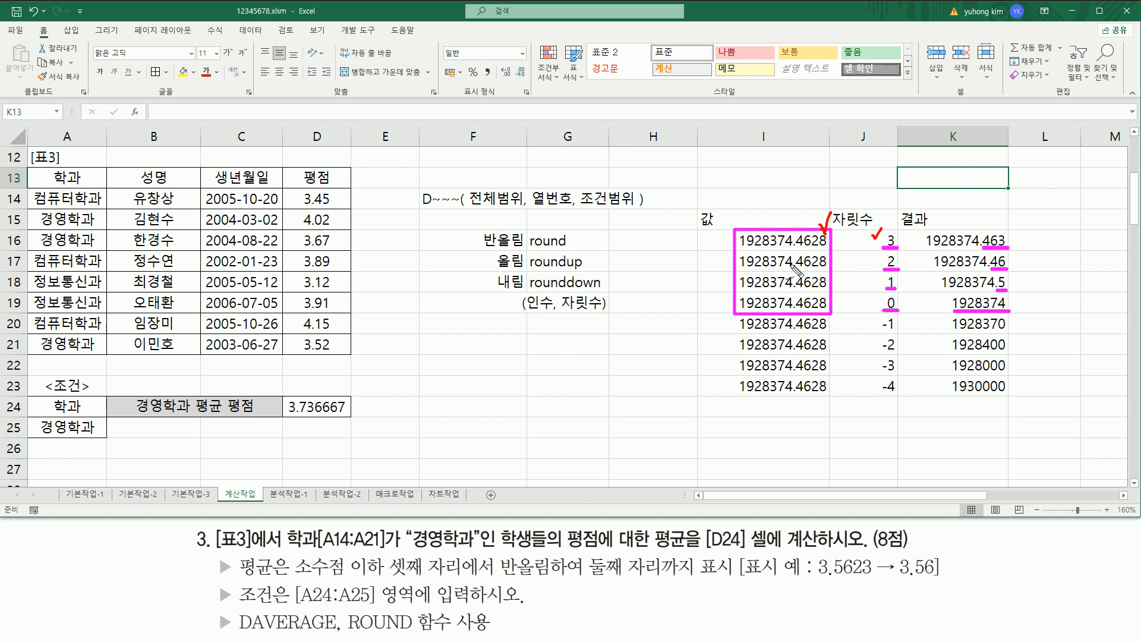
pyautogui.moveTo(800, 269)
pyautogui.mouseDown()
pyautogui.moveTo(815, 269)
pyautogui.moveTo(821, 250)
pyautogui.mouseUp()
pyautogui.moveTo(878, 280); pyautogui.dragTo(887, 274)
pyautogui.moveTo(795, 289); pyautogui.dragTo(808, 289)
pyautogui.moveTo(811, 275); pyautogui.dragTo(817, 271)
pyautogui.moveTo(875, 300); pyautogui.dragTo(886, 295)
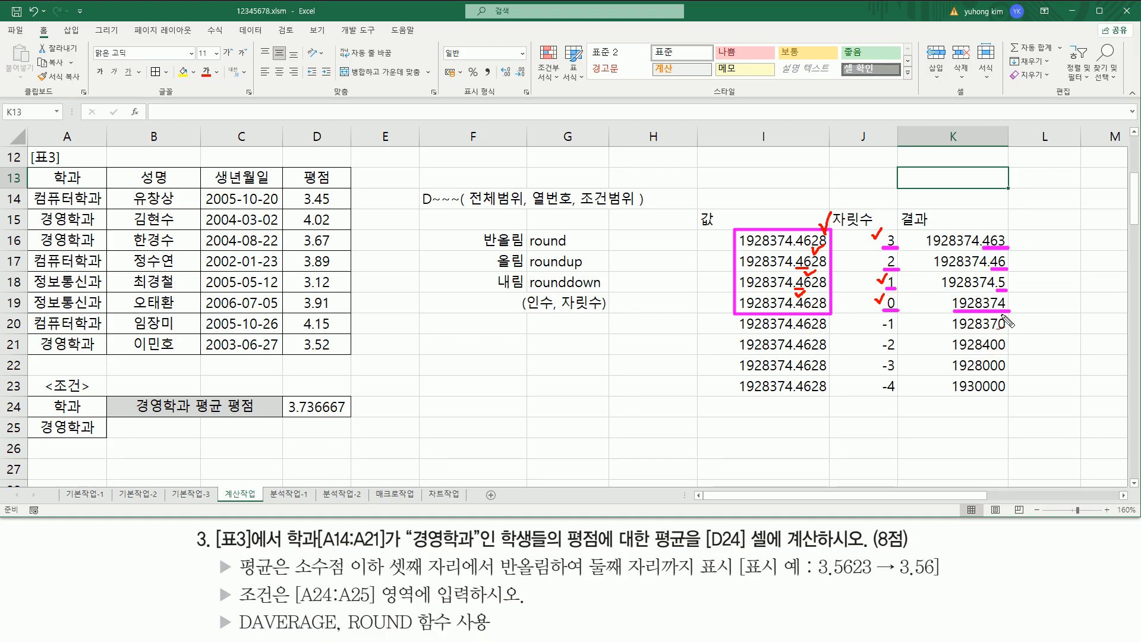
pyautogui.press('Escape')
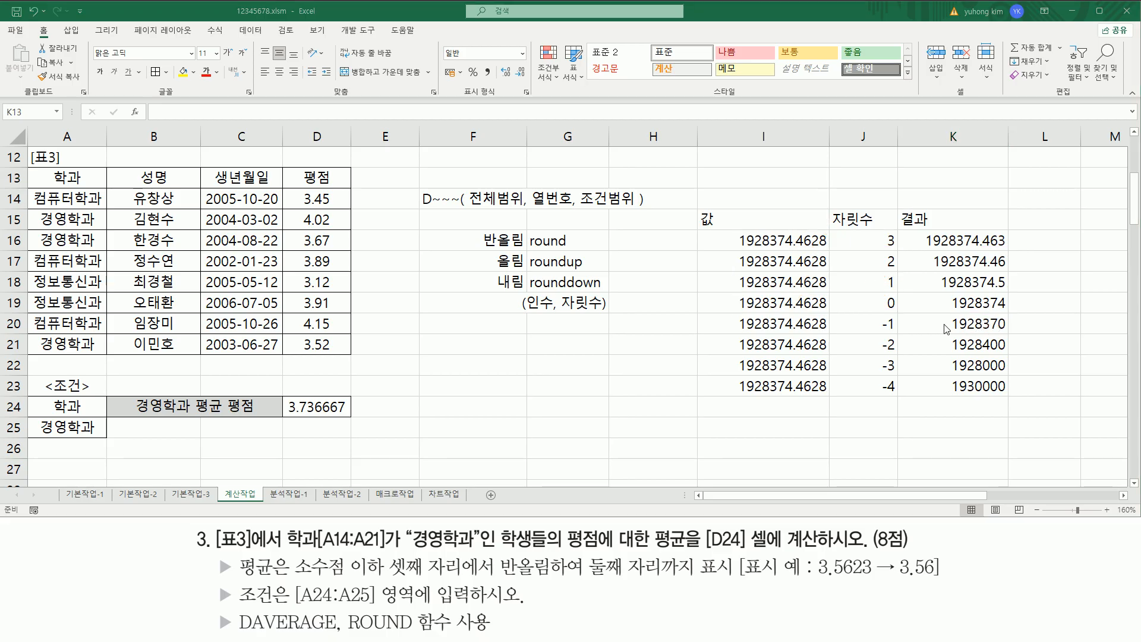
pyautogui.moveTo(871, 314)
pyautogui.mouseDown()
pyautogui.moveTo(903, 355)
pyautogui.moveTo(901, 399)
pyautogui.mouseUp()
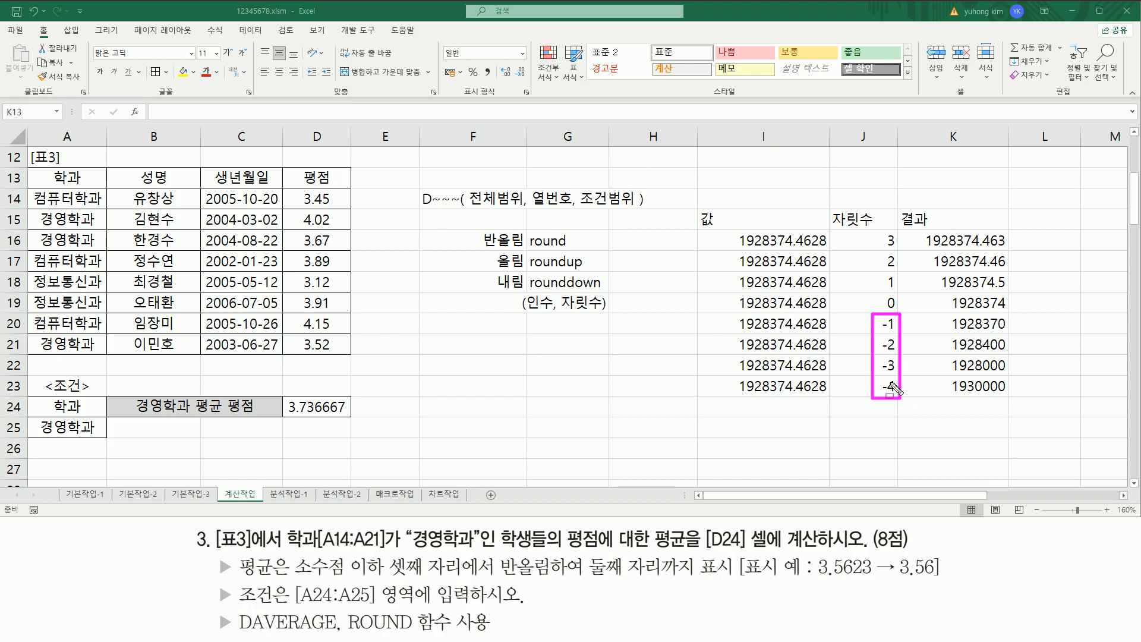
pyautogui.moveTo(872, 232); pyautogui.dragTo(902, 306)
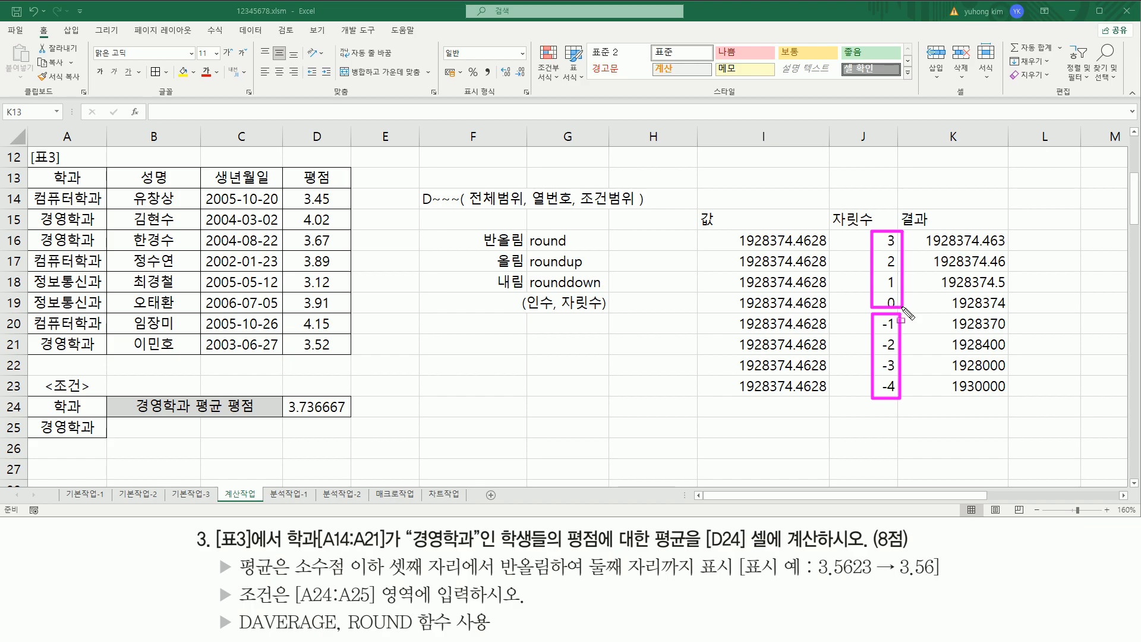
pyautogui.moveTo(981, 246)
pyautogui.mouseDown()
pyautogui.moveTo(1005, 246)
pyautogui.moveTo(1014, 287)
pyautogui.mouseUp()
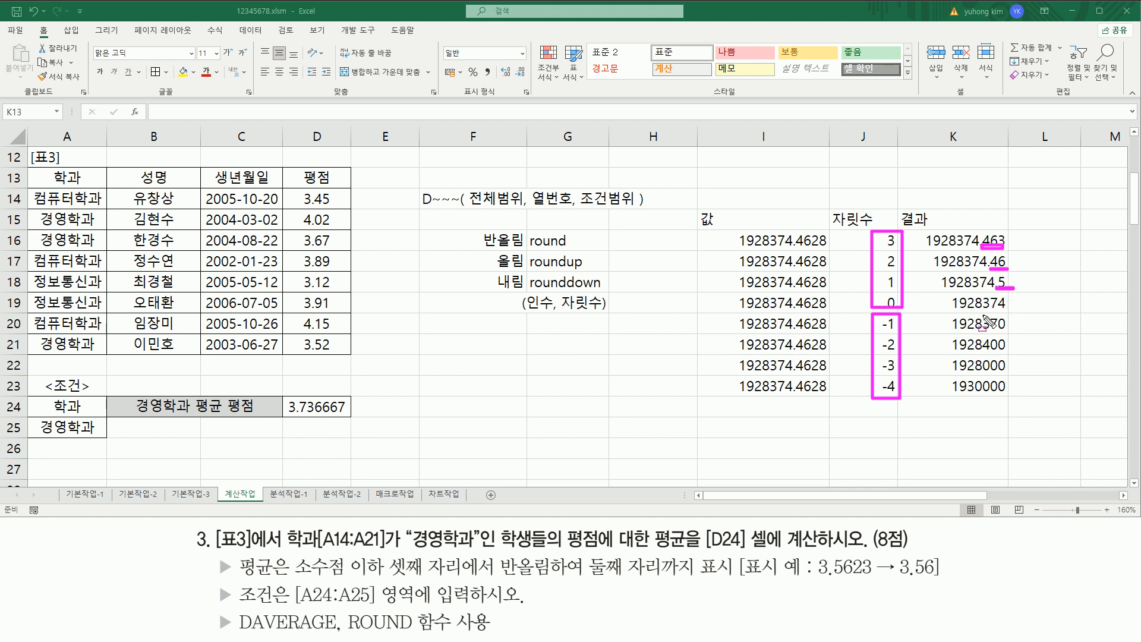
pyautogui.moveTo(951, 309); pyautogui.dragTo(1011, 309)
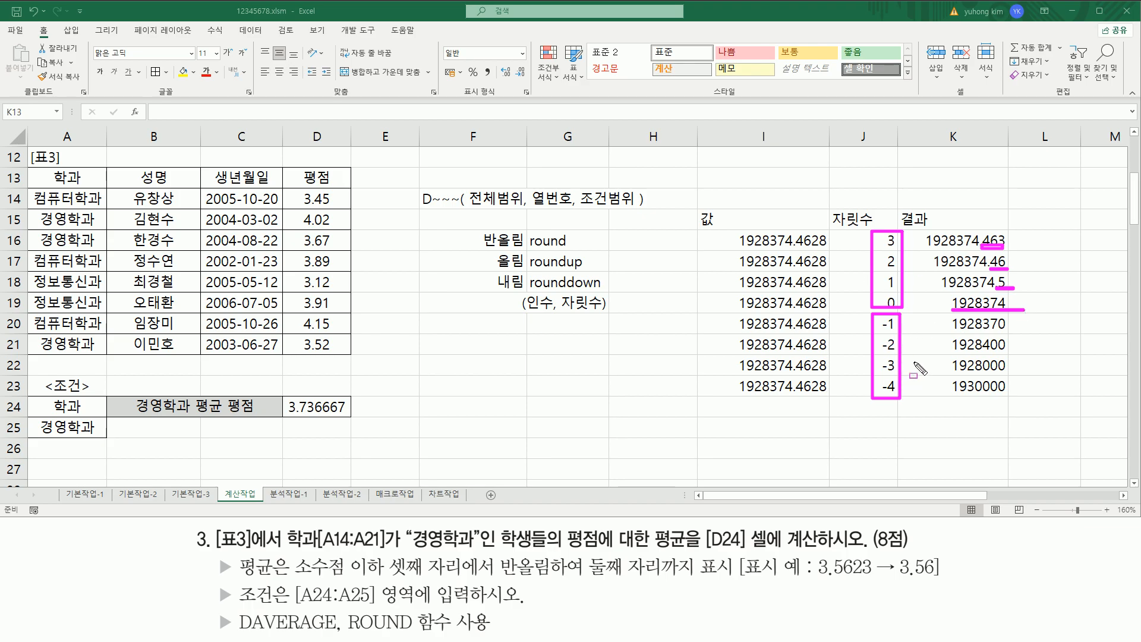
pyautogui.press('Delete')
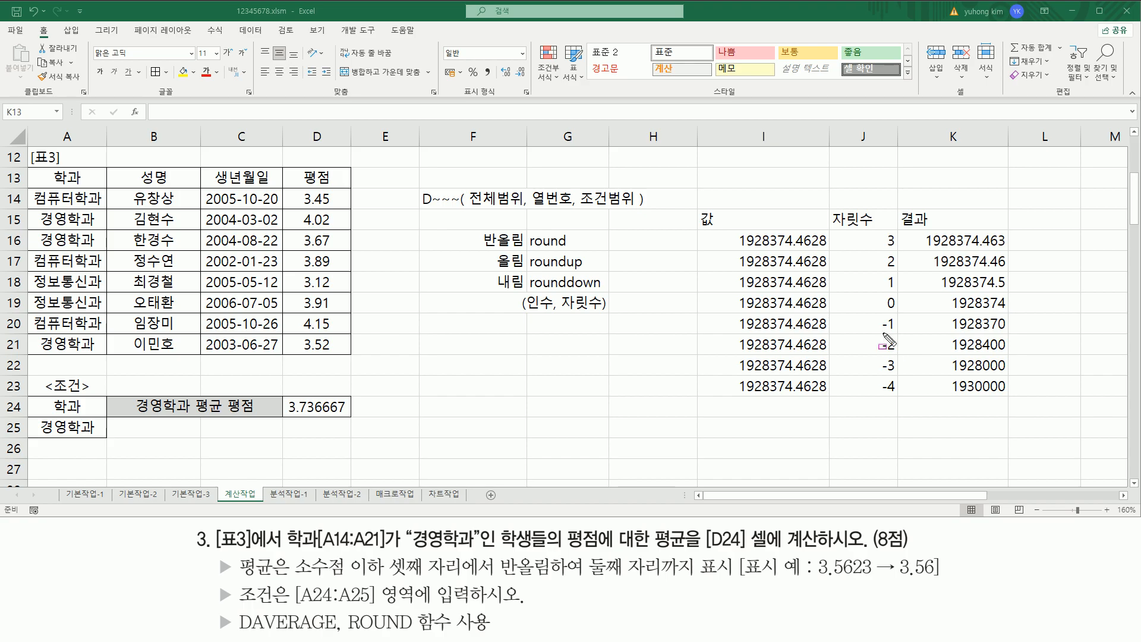
pyautogui.click(1071, 331)
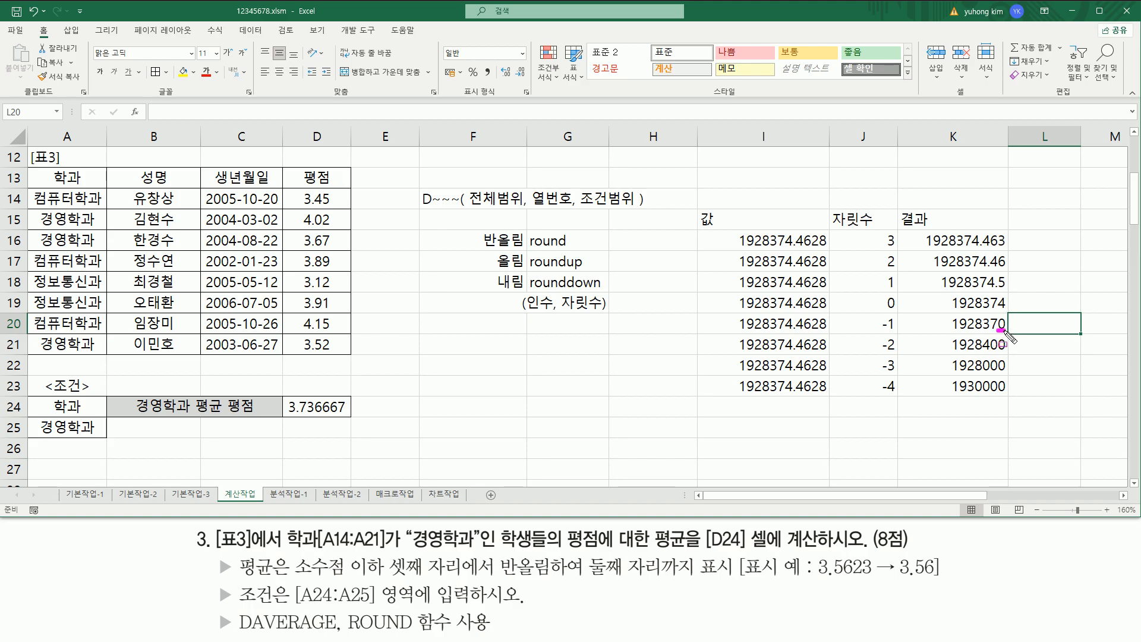
pyautogui.moveTo(989, 332); pyautogui.dragTo(946, 331)
pyautogui.moveTo(880, 352); pyautogui.dragTo(896, 352)
pyautogui.moveTo(991, 352); pyautogui.dragTo(954, 353)
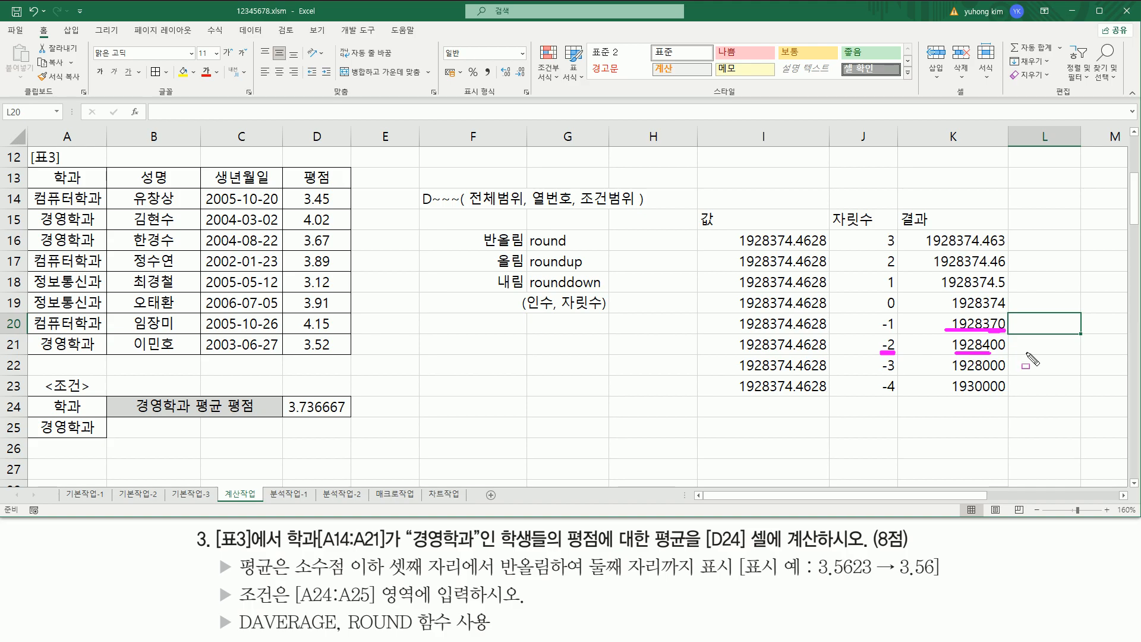
pyautogui.moveTo(877, 373); pyautogui.dragTo(901, 372)
pyautogui.moveTo(981, 373); pyautogui.dragTo(880, 393)
pyautogui.moveTo(974, 393); pyautogui.dragTo(954, 393)
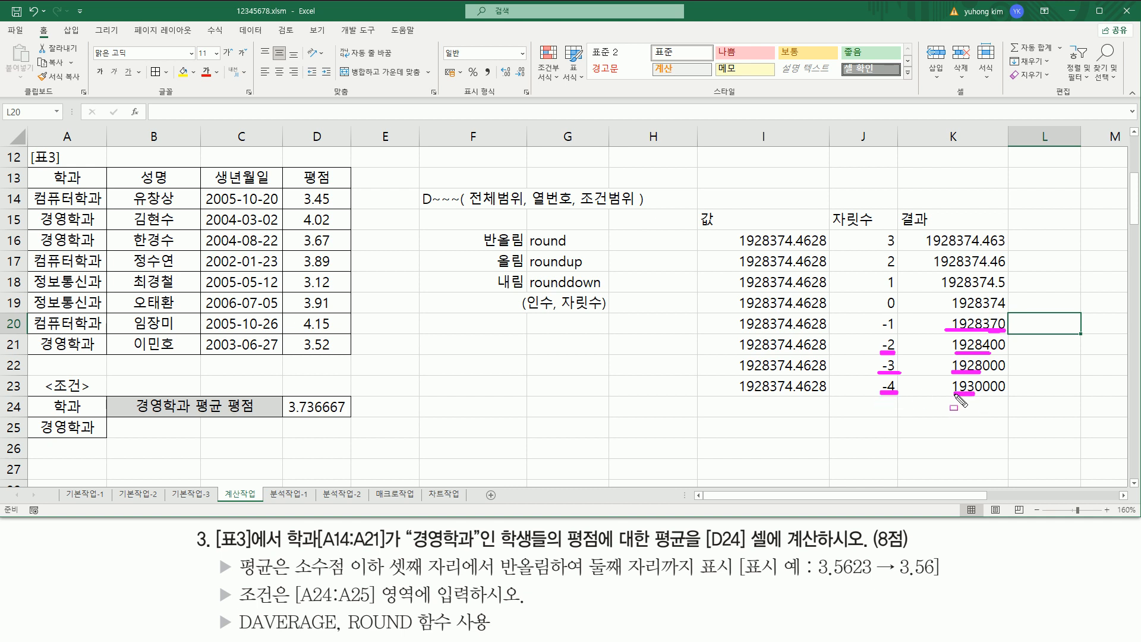
pyautogui.press('Escape')
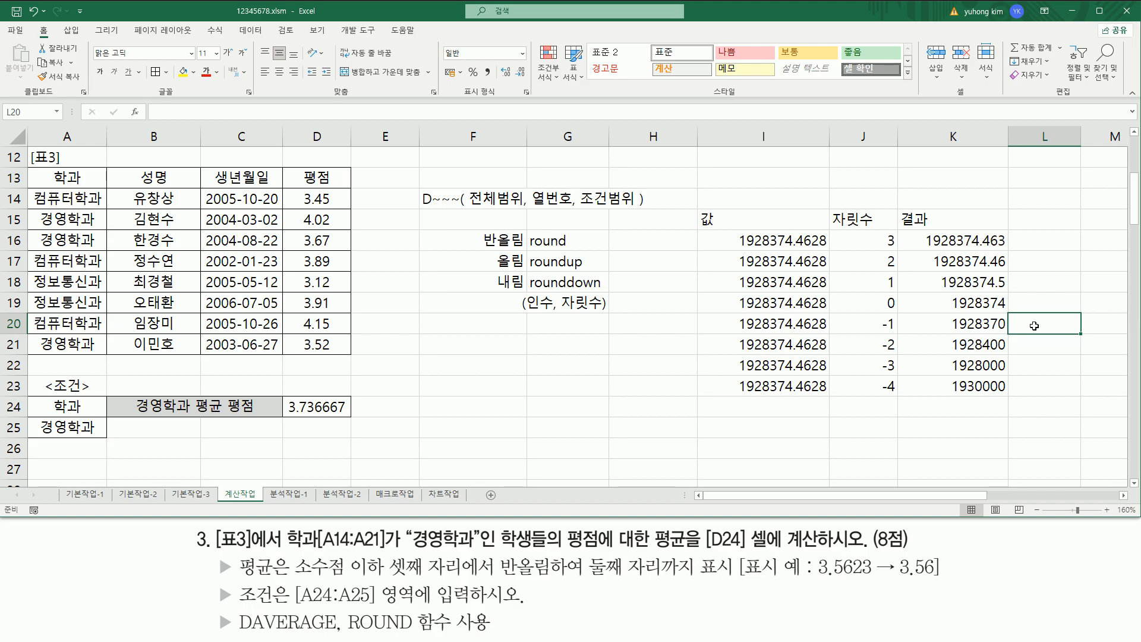
# - Label the -1 digit row with 십의자리까지 in L20, and copy the label to L21:L23
pyautogui.write('tlq십의자리까')
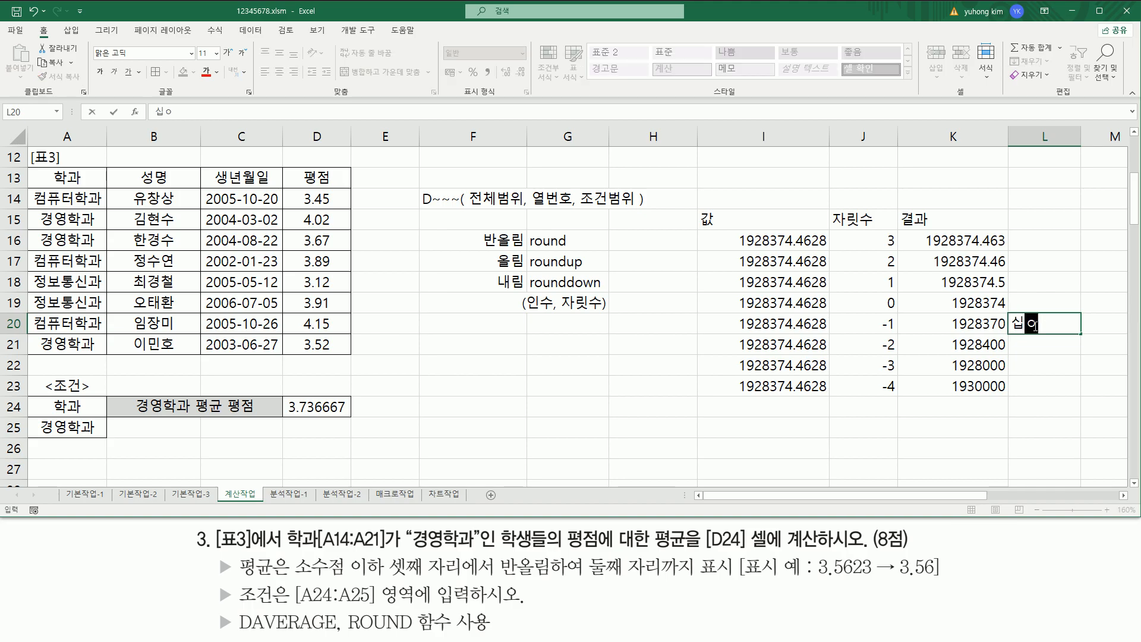
pyautogui.write('지')
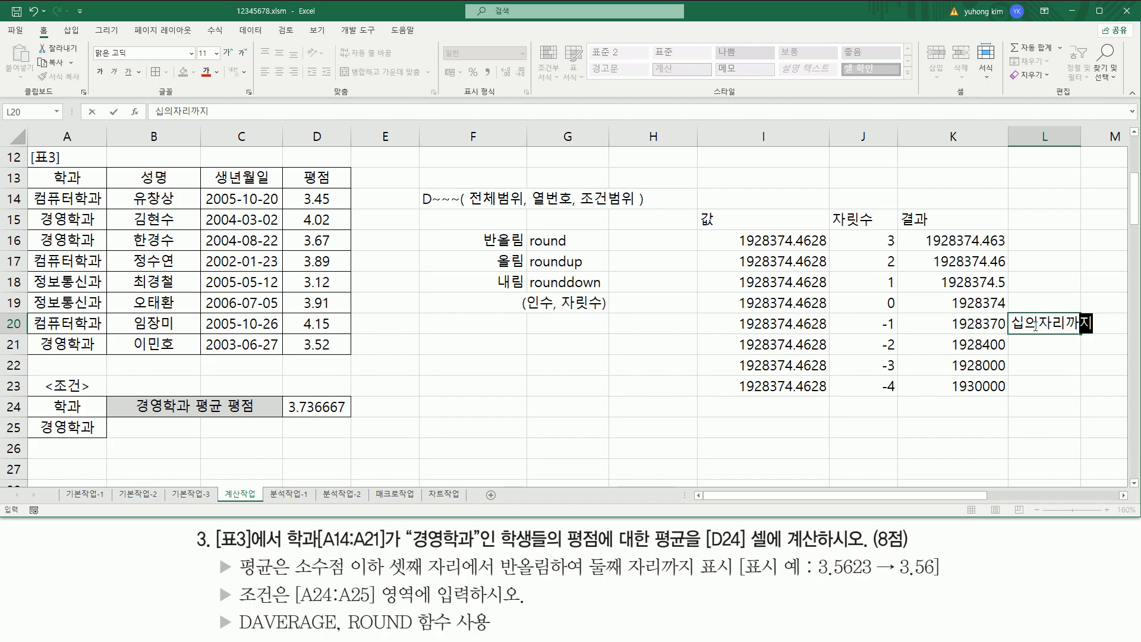
pyautogui.press('Return')
pyautogui.press('Up')
pyautogui.hotkey('ctrl', 'c')
pyautogui.press('Down')
pyautogui.hotkey('ctrl', 'v')
pyautogui.press('Down')
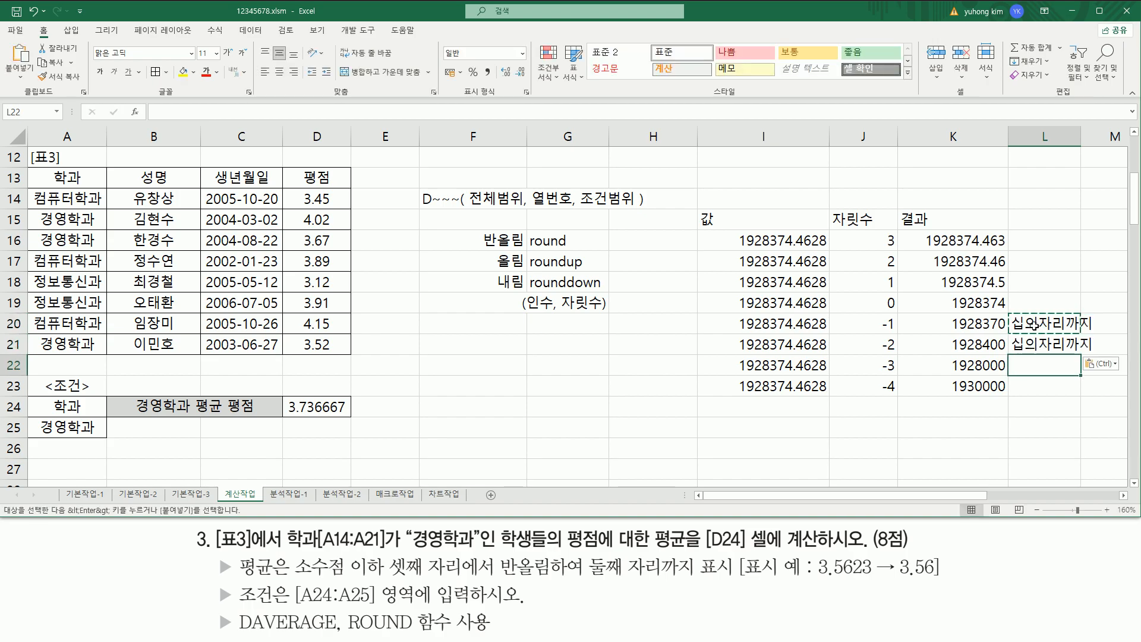
pyautogui.hotkey('ctrl', 'v')
pyautogui.press('Down')
pyautogui.hotkey('ctrl', 'v')
# - Change the copied labels to 백의자리까지 in L21, 천의자리까지 in L22 and 만의자리까지 in L23
pyautogui.press('Up')
pyautogui.press('Up')
pyautogui.press('F2')
pyautogui.press('Home')
pyautogui.press('Delete')
pyautogui.write('ㅂ')
pyautogui.press('Return')
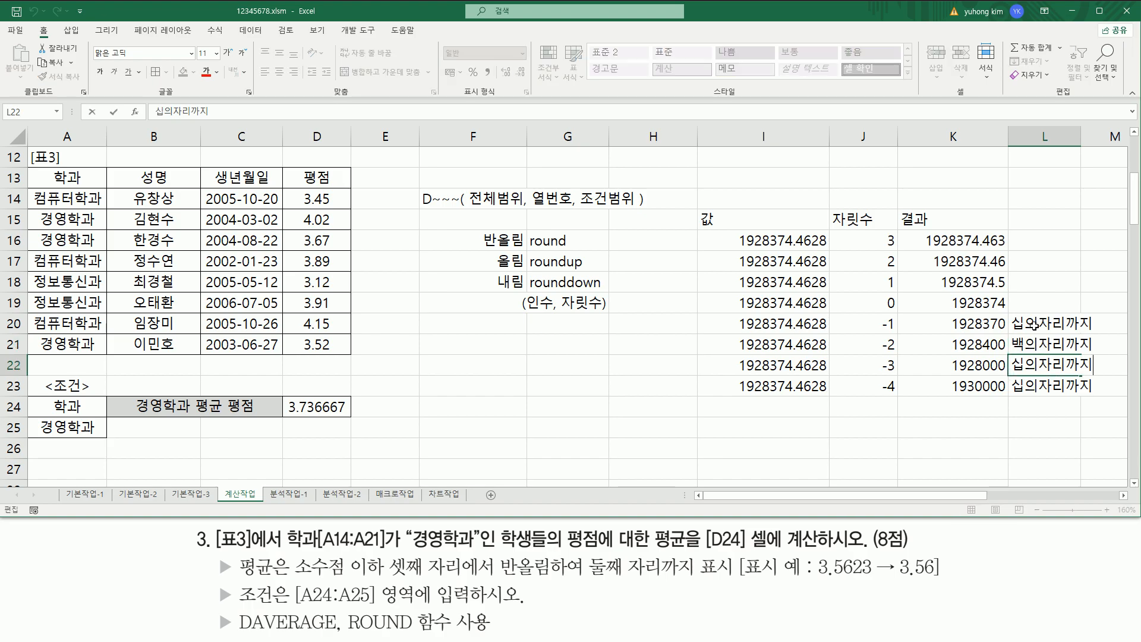
pyautogui.press('Delete')
pyautogui.write('천')
pyautogui.press('Return')
pyautogui.press('F2')
pyautogui.press('Home')
pyautogui.press('Delete')
pyautogui.write('마')
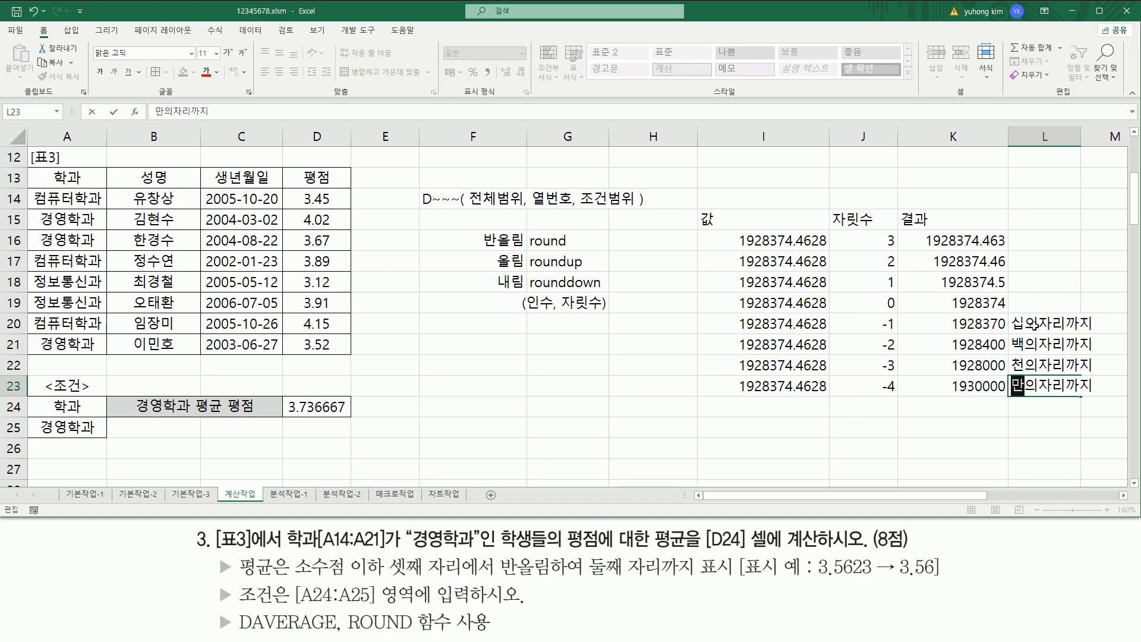
pyautogui.press('Return')
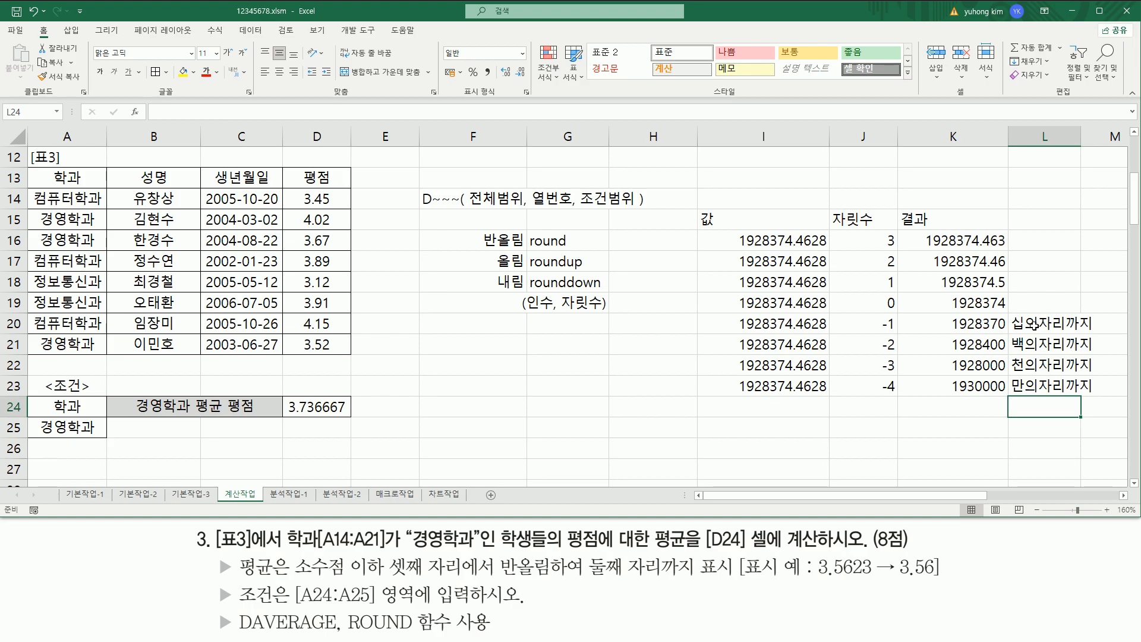
pyautogui.moveTo(296, 580); pyautogui.dragTo(554, 580)
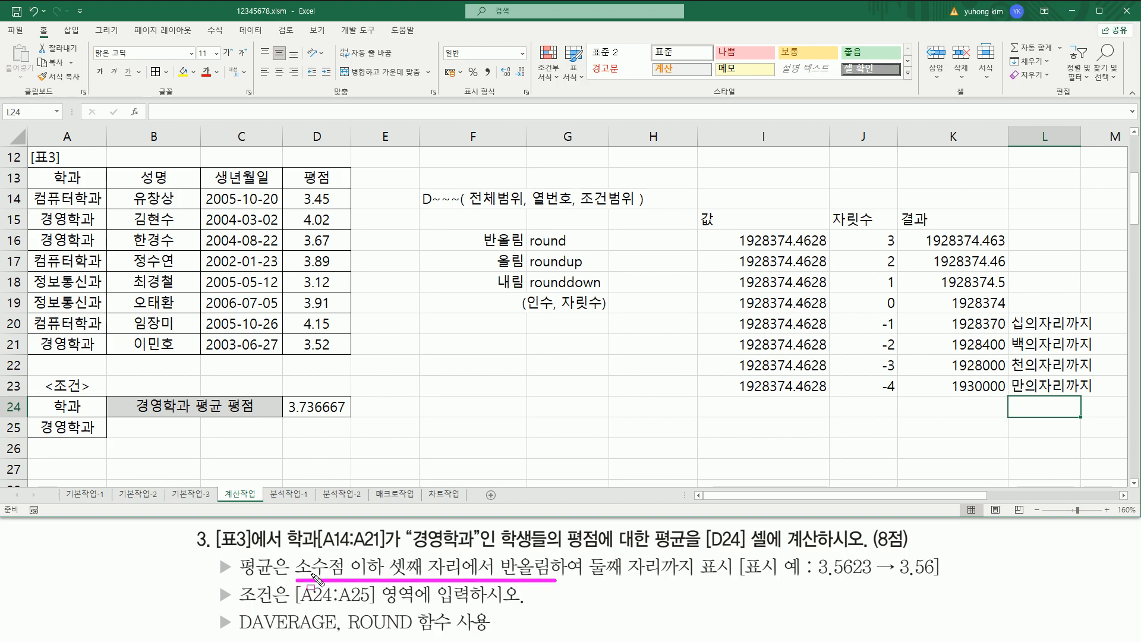
pyautogui.moveTo(295, 569); pyautogui.dragTo(547, 568)
pyautogui.moveTo(233, 554)
pyautogui.mouseDown()
pyautogui.moveTo(254, 578)
pyautogui.moveTo(274, 578)
pyautogui.mouseUp()
pyautogui.moveTo(586, 555)
pyautogui.mouseDown()
pyautogui.moveTo(618, 588)
pyautogui.moveTo(732, 581)
pyautogui.moveTo(738, 591)
pyautogui.mouseUp()
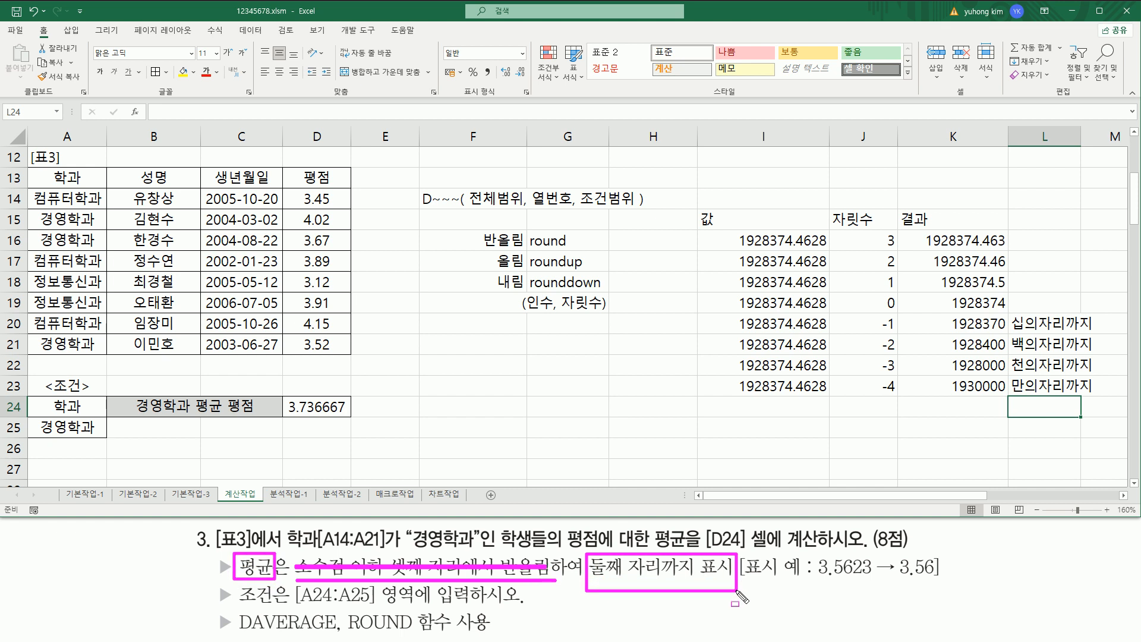
pyautogui.moveTo(588, 580); pyautogui.dragTo(730, 581)
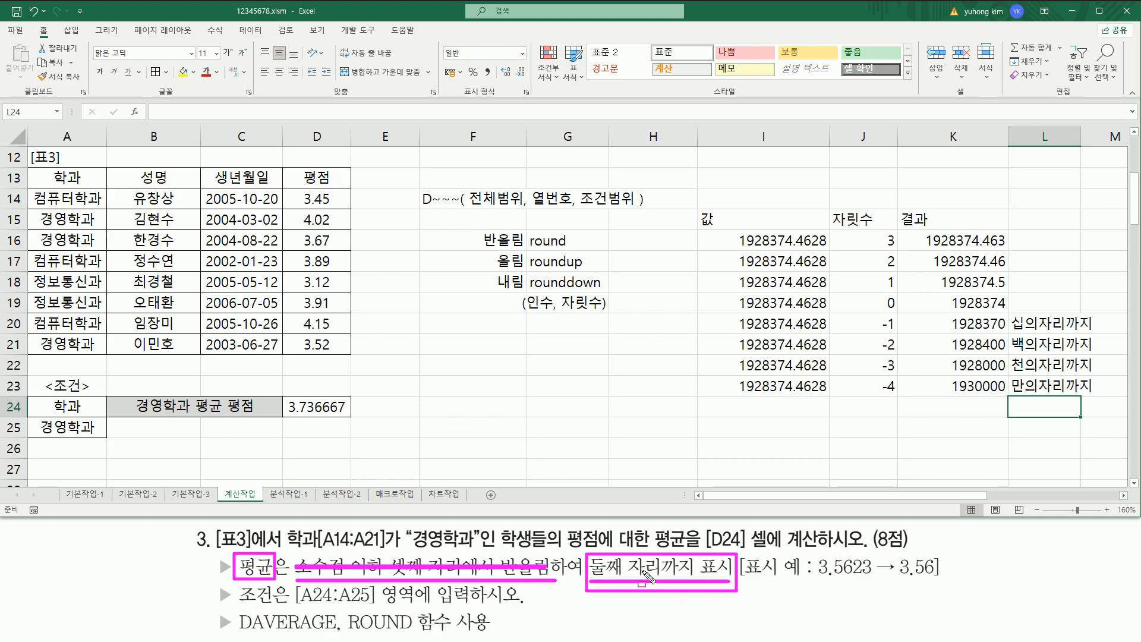
pyautogui.moveTo(882, 269); pyautogui.dragTo(904, 270)
pyautogui.moveTo(989, 269); pyautogui.dragTo(1006, 270)
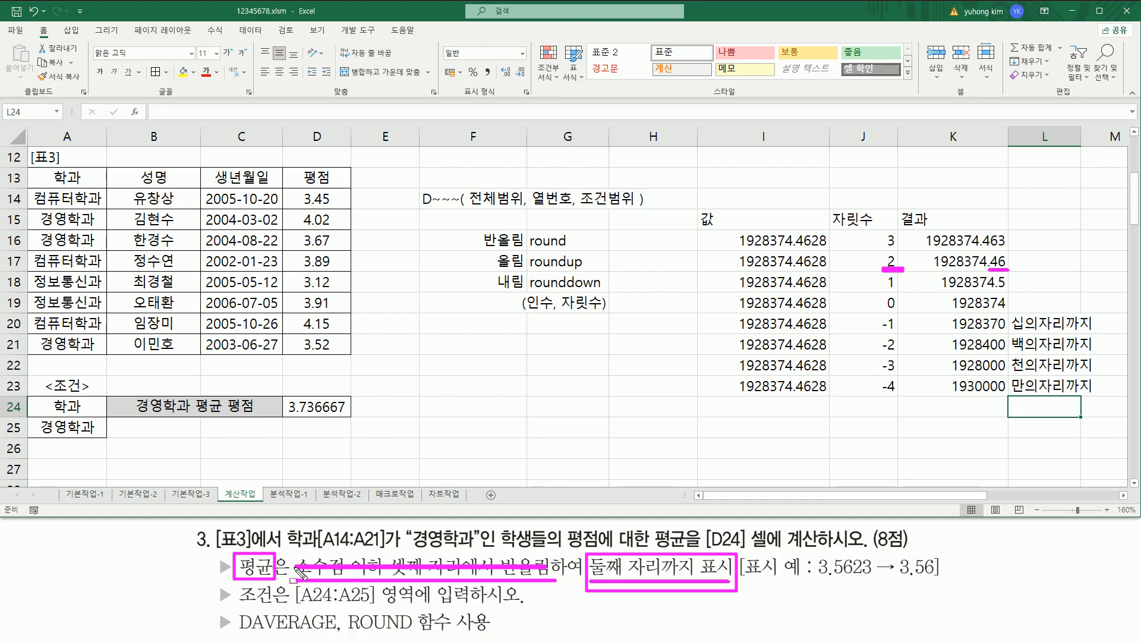
pyautogui.moveTo(294, 574)
pyautogui.mouseDown()
pyautogui.moveTo(541, 573)
pyautogui.moveTo(740, 596)
pyautogui.mouseUp()
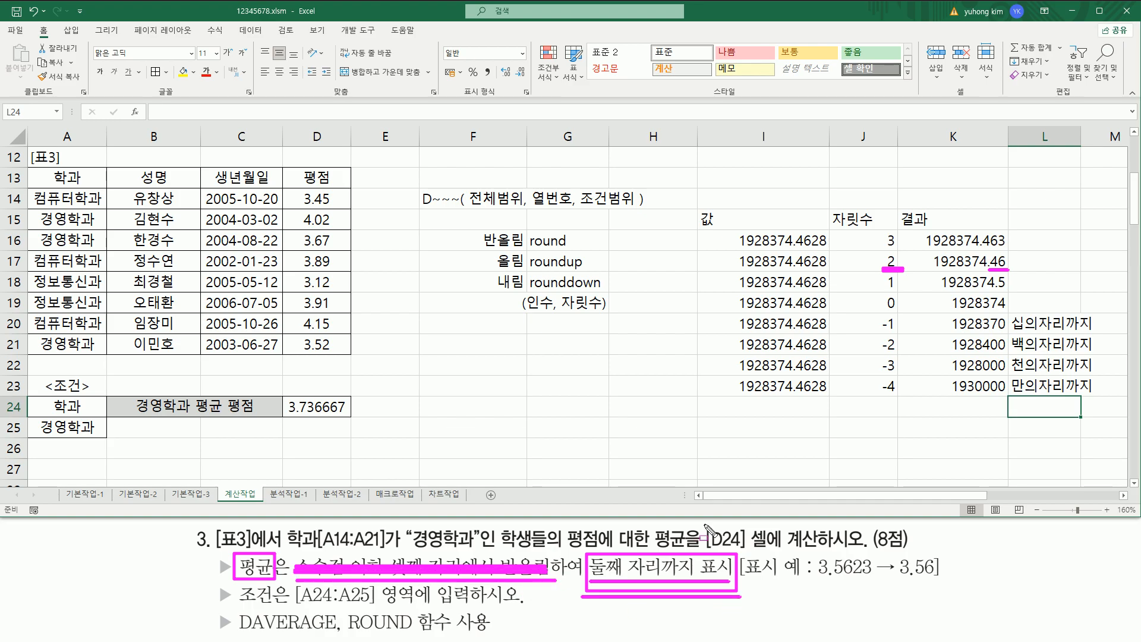
pyautogui.moveTo(559, 292); pyautogui.dragTo(604, 323)
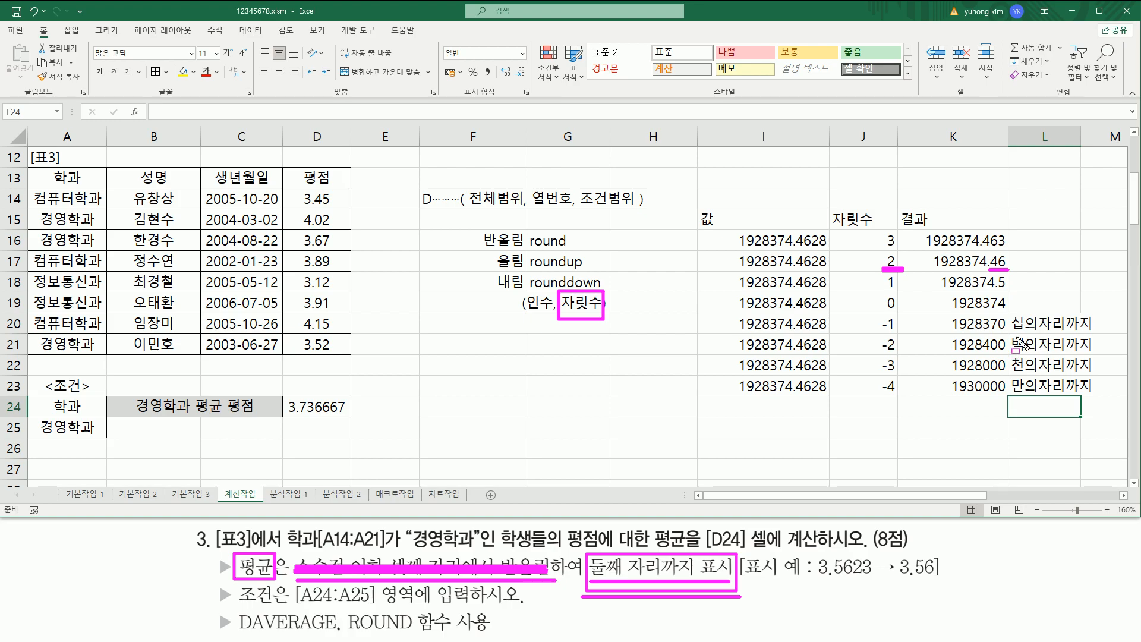
pyautogui.moveTo(1010, 332)
pyautogui.mouseDown()
pyautogui.moveTo(1097, 333)
pyautogui.moveTo(1009, 354)
pyautogui.moveTo(1094, 355)
pyautogui.mouseUp()
pyautogui.moveTo(1010, 376); pyautogui.dragTo(1094, 376)
pyautogui.moveTo(1010, 395); pyautogui.dragTo(1094, 394)
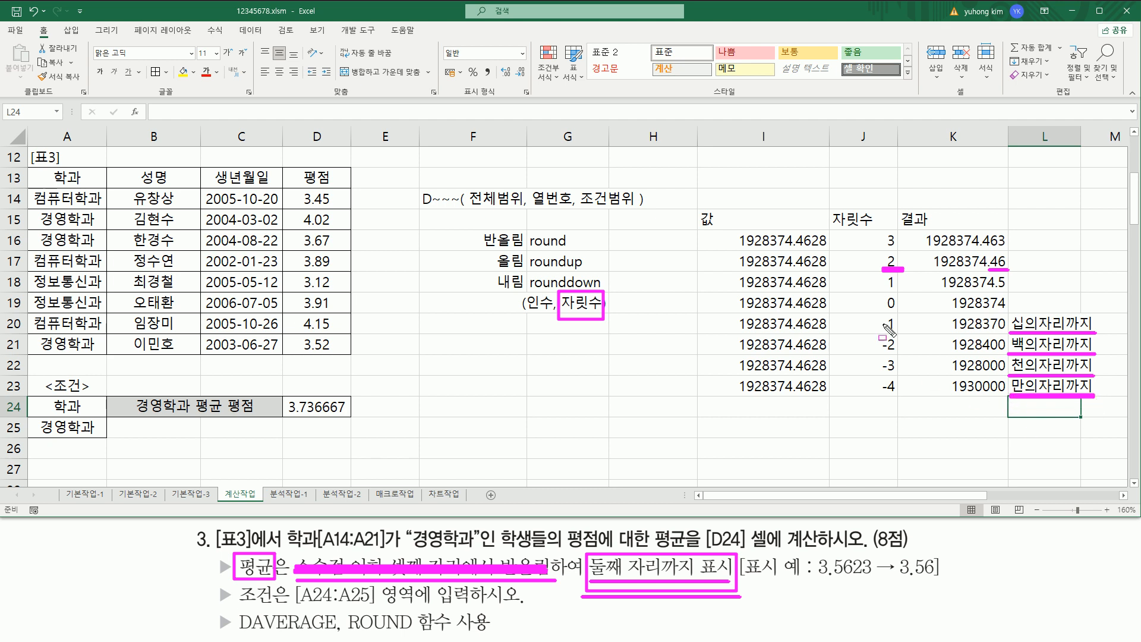
pyautogui.moveTo(867, 316); pyautogui.dragTo(904, 397)
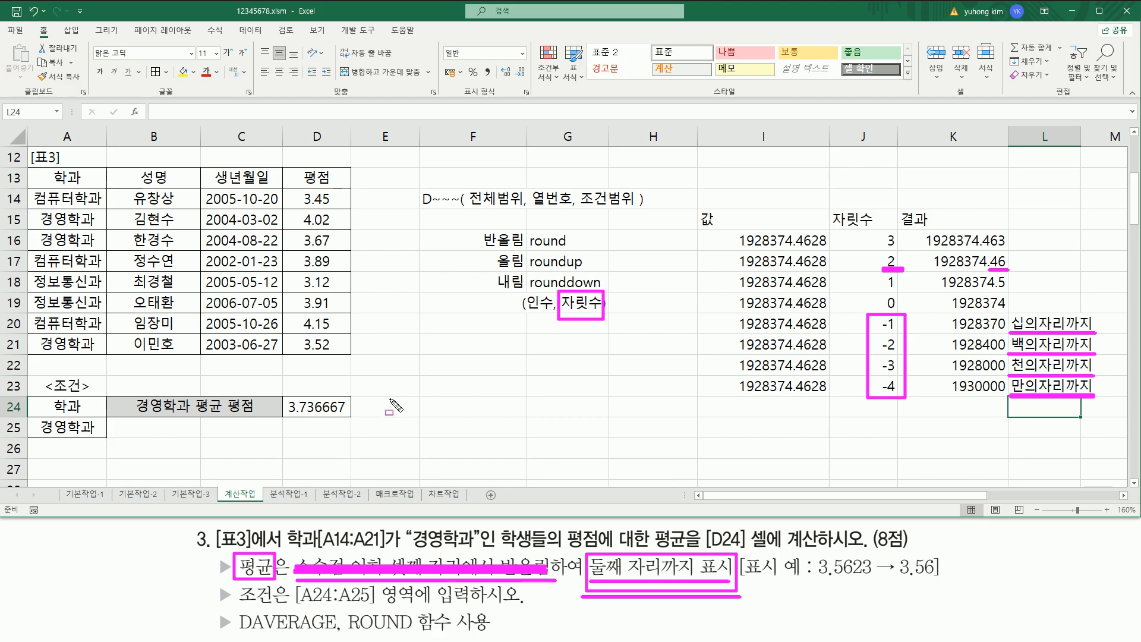
pyautogui.press('Escape')
# - Wrap the DAVERAGE formula in D24 in ROUND with 2 digits: =ROUND( DAVERAGE( A13:D21, 4, A24:A25 ), 2 )
pyautogui.click(302, 407)
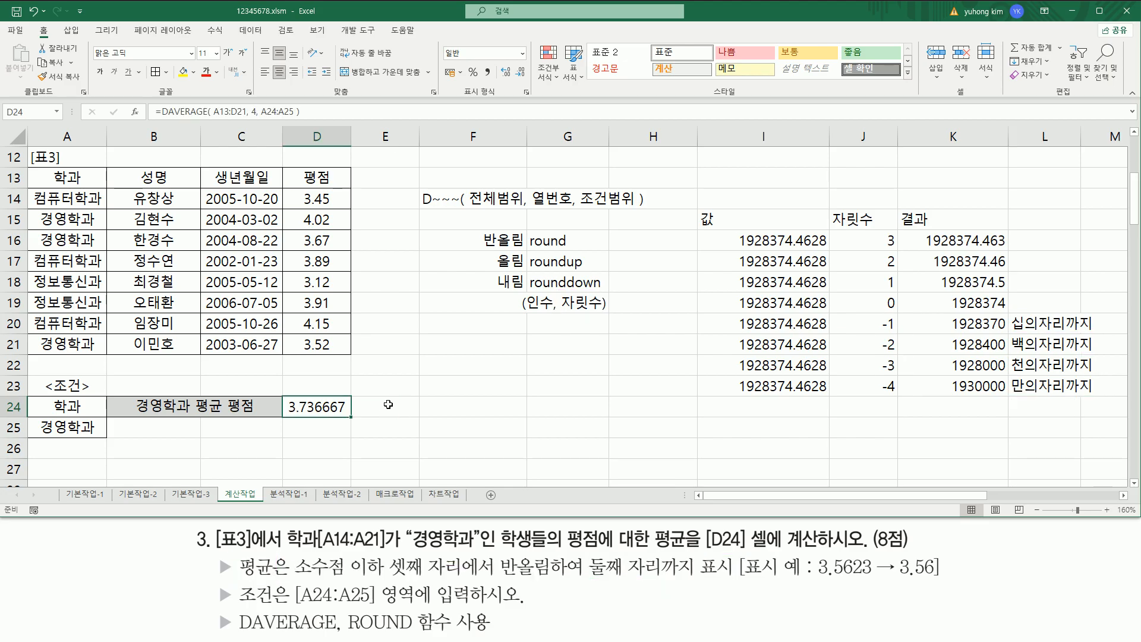
pyautogui.doubleClick(297, 407)
pyautogui.moveTo(211, 407); pyautogui.dragTo(498, 406)
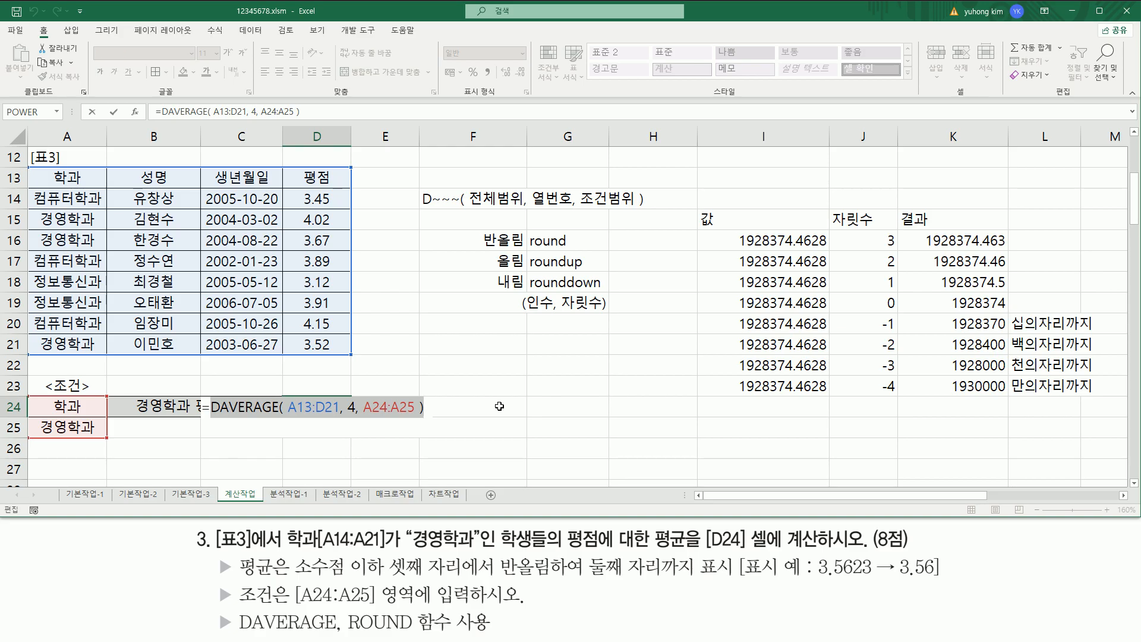
pyautogui.press('Home')
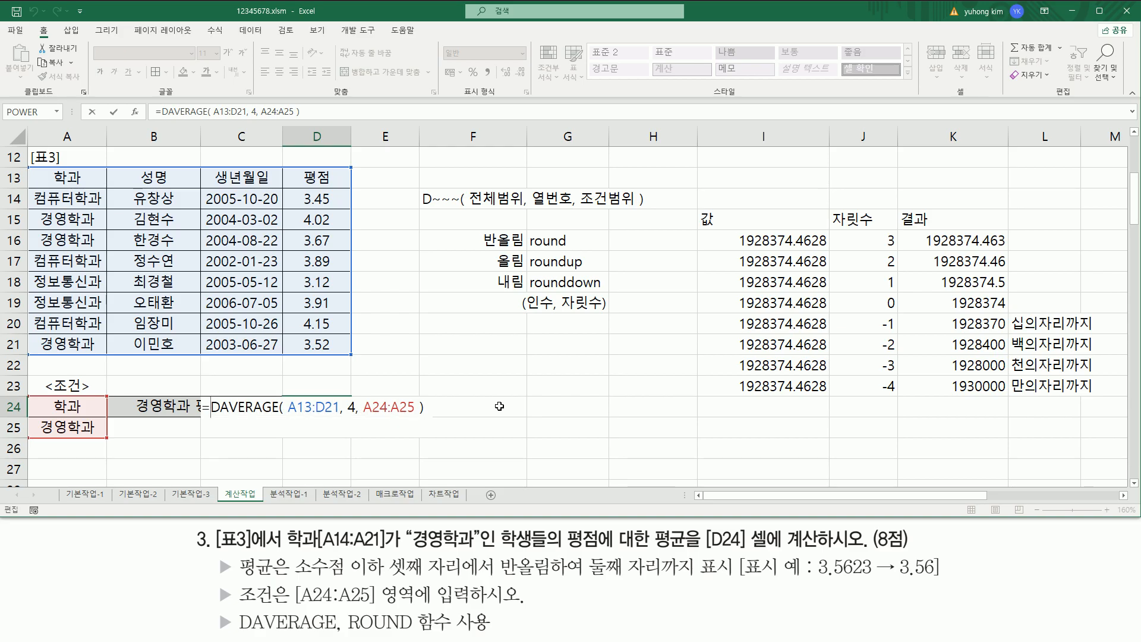
pyautogui.press('Right')
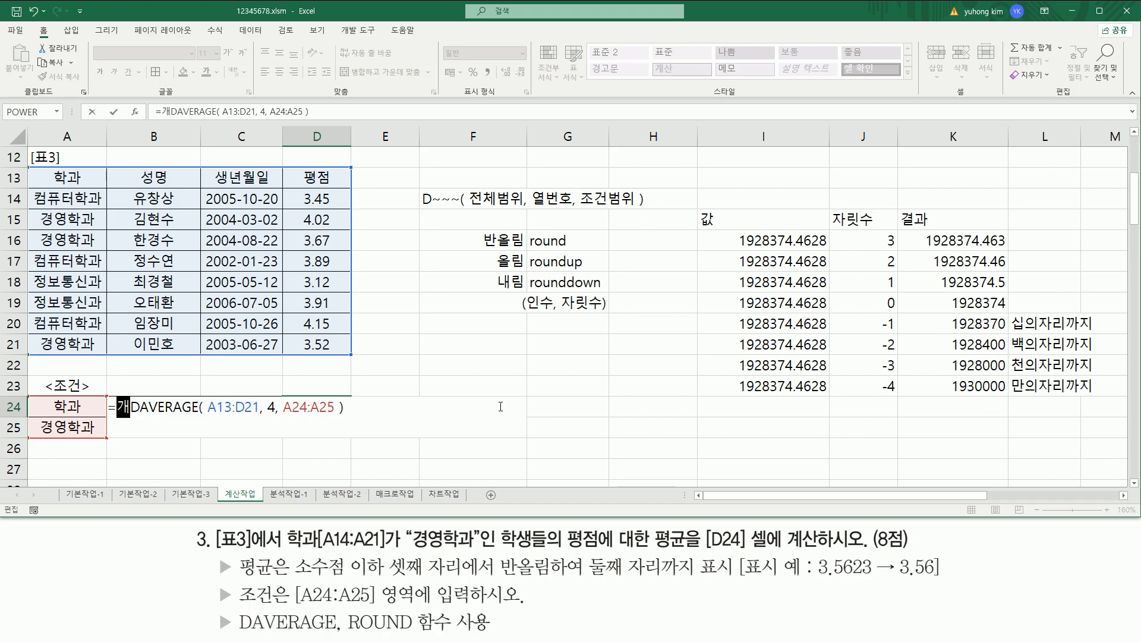
pyautogui.write('roun')
pyautogui.press('Tab')
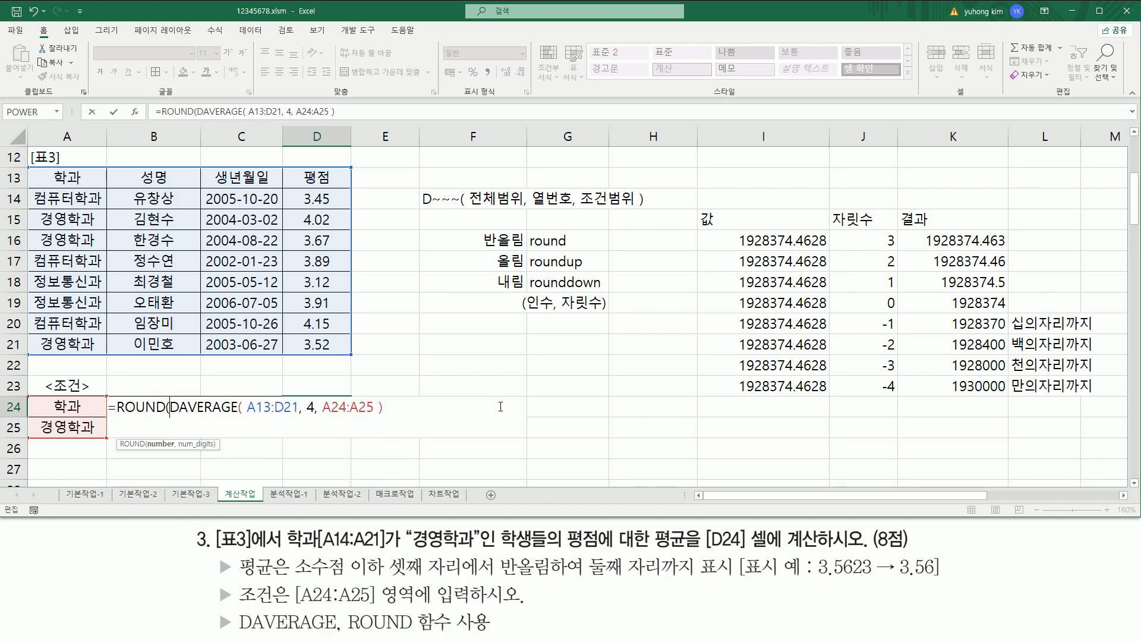
pyautogui.hotkey('shift', 'End')
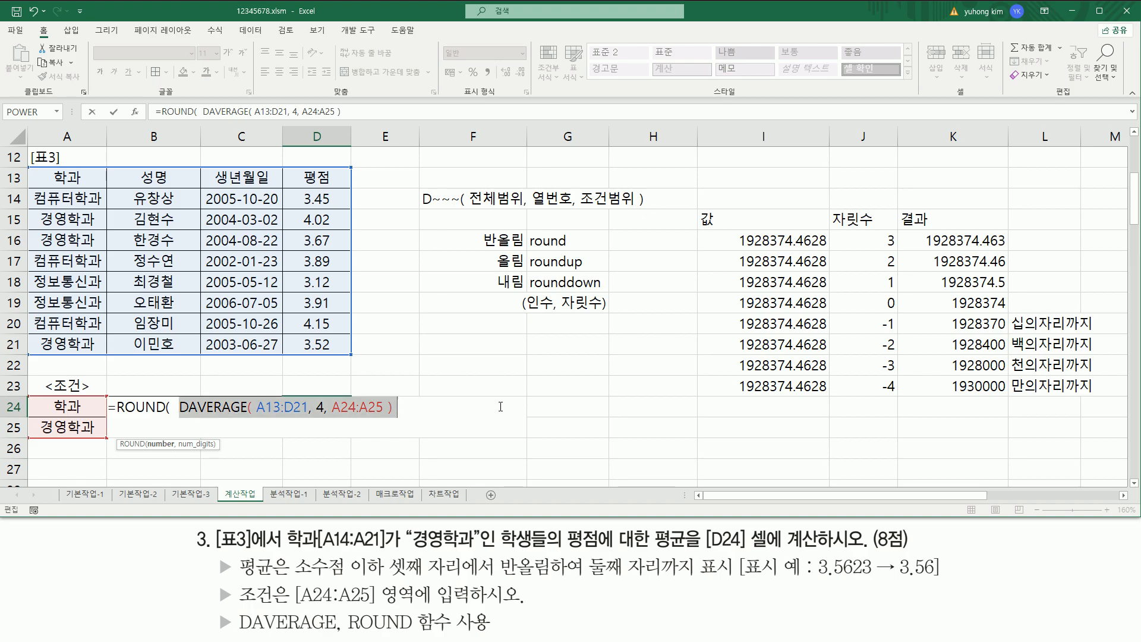
pyautogui.press('End')
pyautogui.write(',')
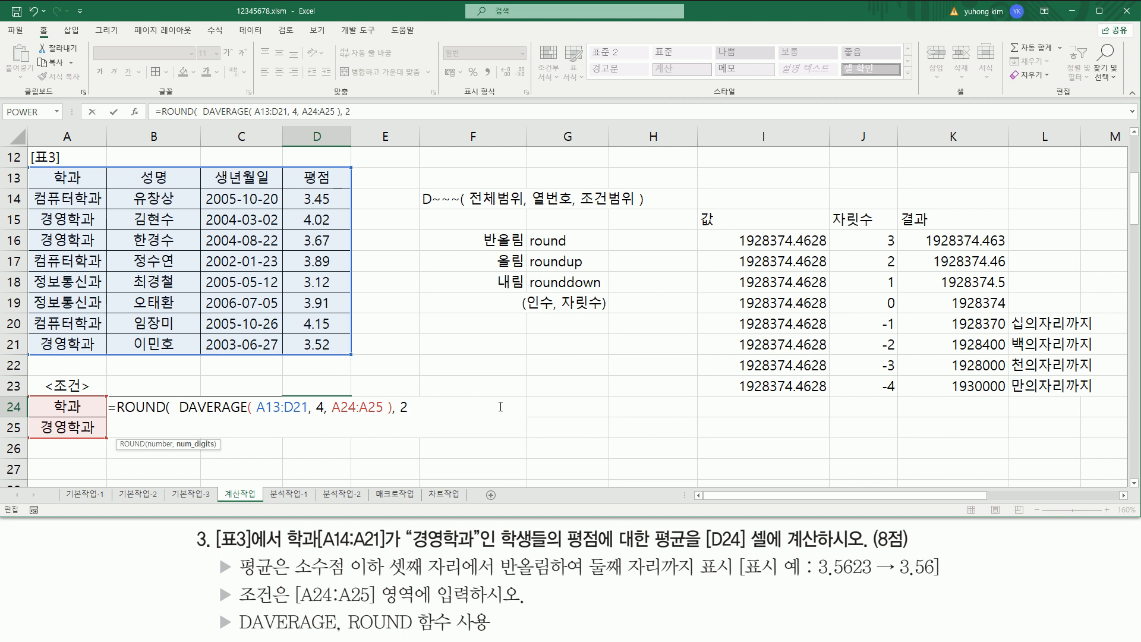
pyautogui.write(' 2 )')
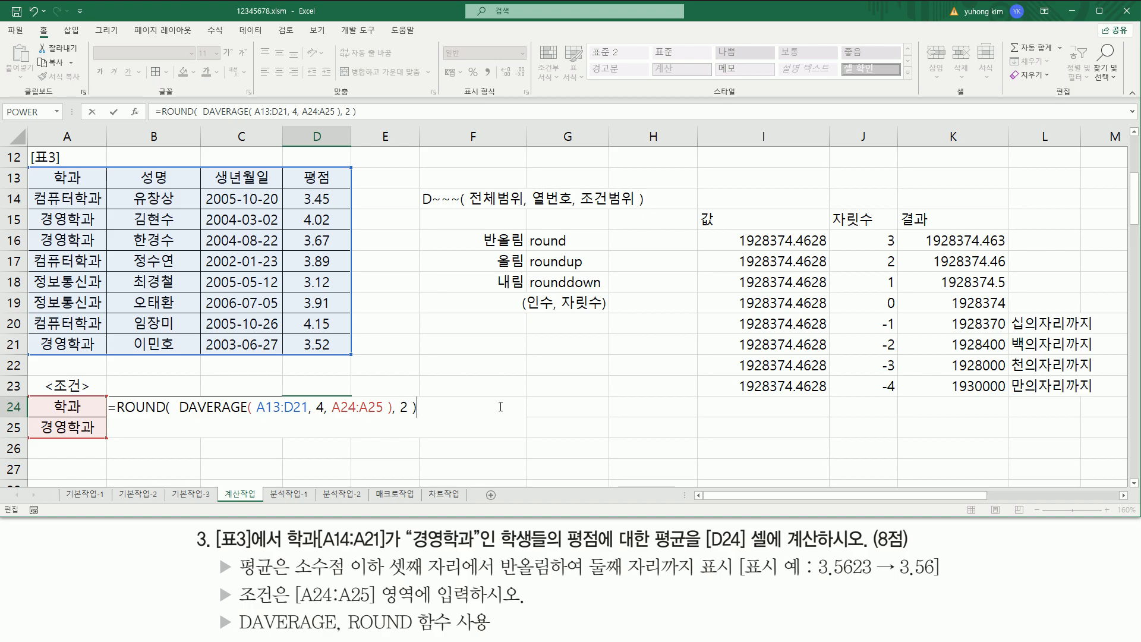
pyautogui.press('Return')
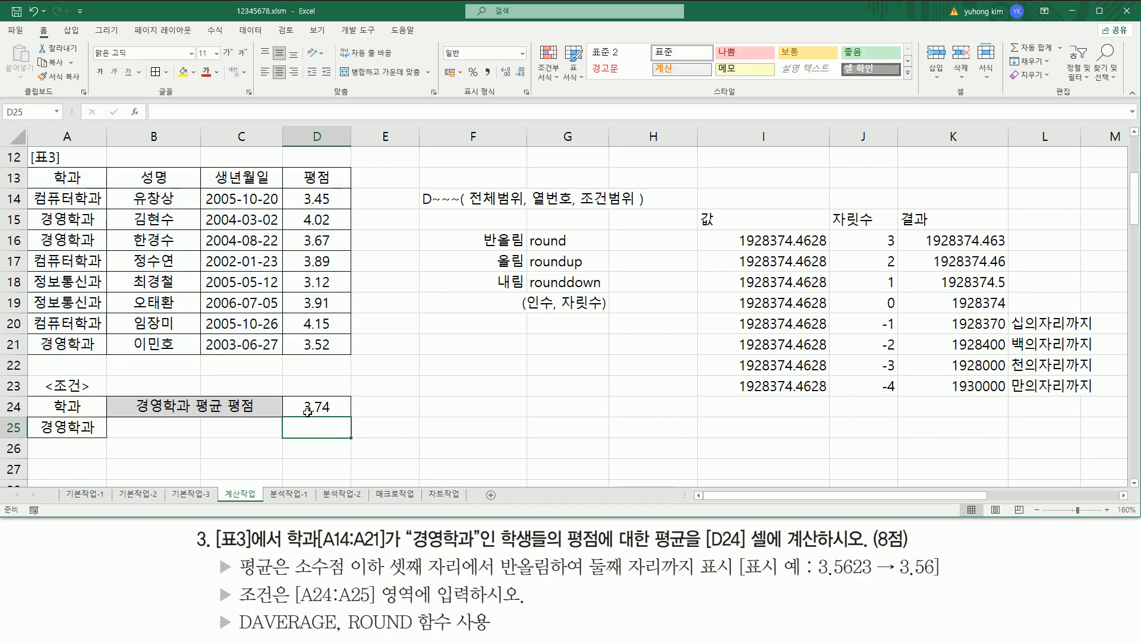
# - Copy D24's formula into F25 as plain text and set its font colour to red
pyautogui.click(328, 412)
pyautogui.press('F2')
pyautogui.press('Escape')
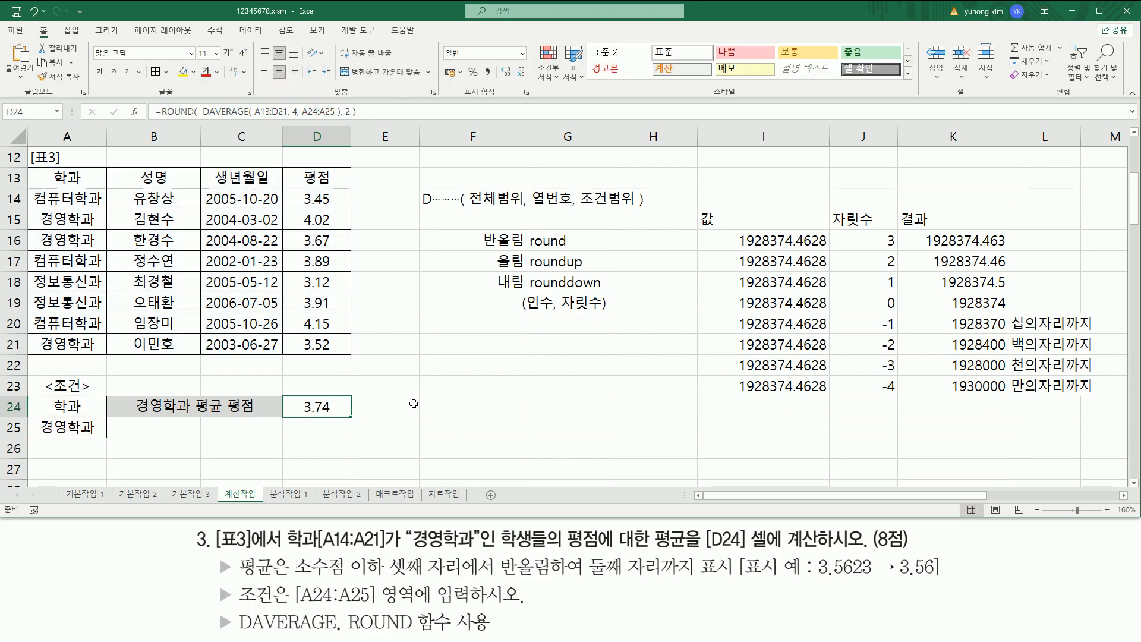
pyautogui.click(459, 424)
pyautogui.press('F2')
pyautogui.write('=ROUND(  DAVERAGE( A13:D21, 4, A24:A25 ), 2 )')
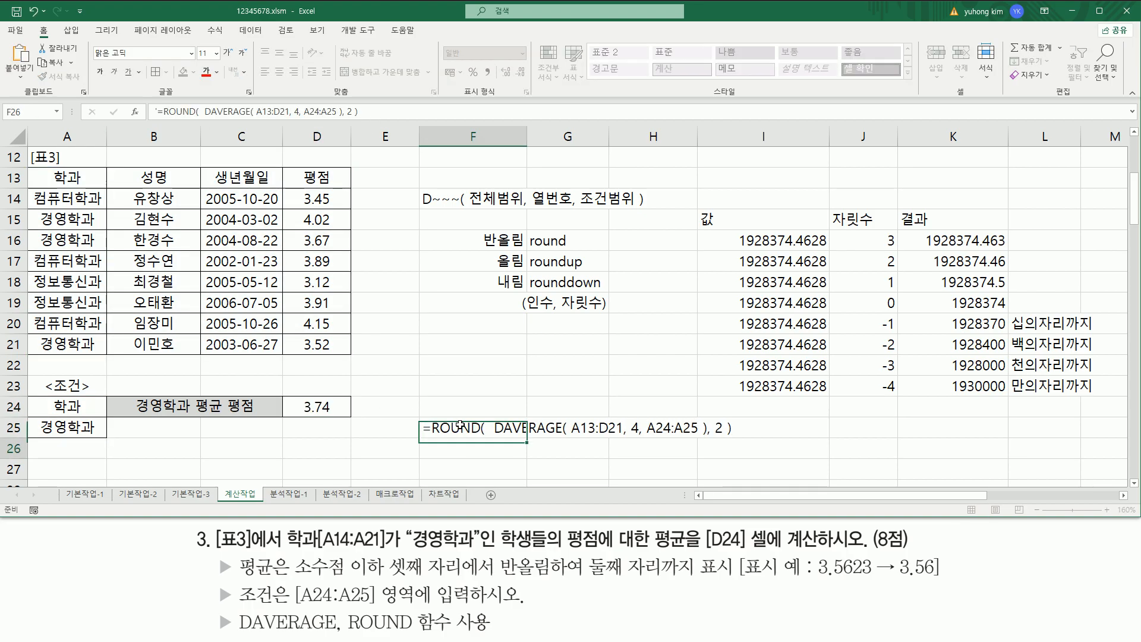
pyautogui.press('Return')
pyautogui.click(460, 426)
pyautogui.click(207, 72)
pyautogui.click(430, 297)
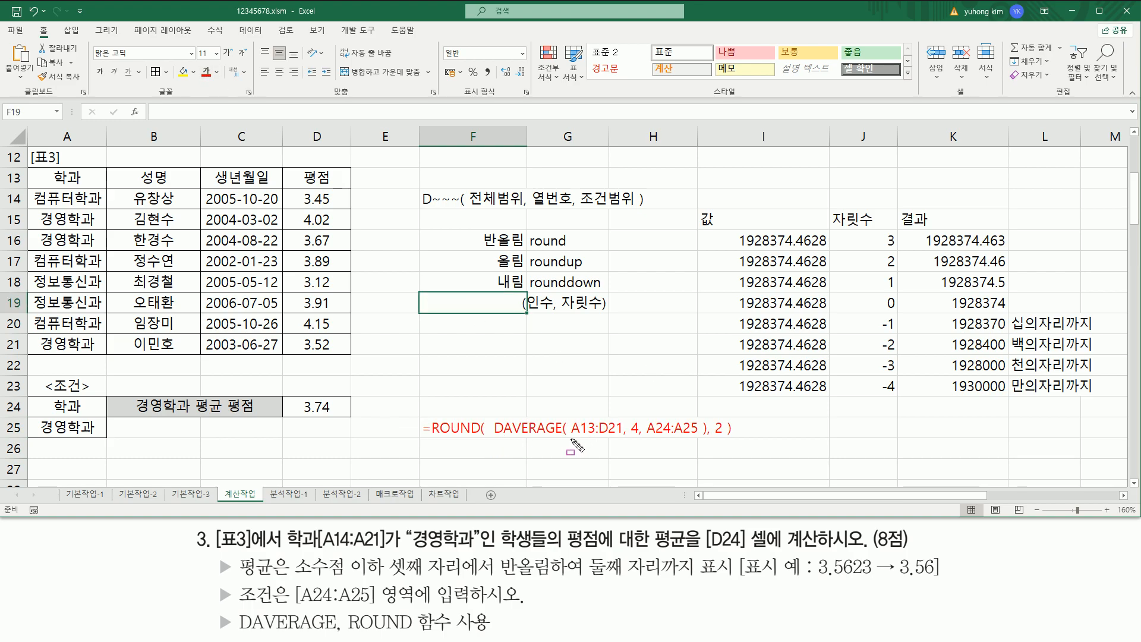
# - Examine the formula text in F25, matching DAVERAGE's ranges and column number and ROUND's 인수 and 자릿수 arguments
pyautogui.moveTo(569, 438); pyautogui.dragTo(699, 436)
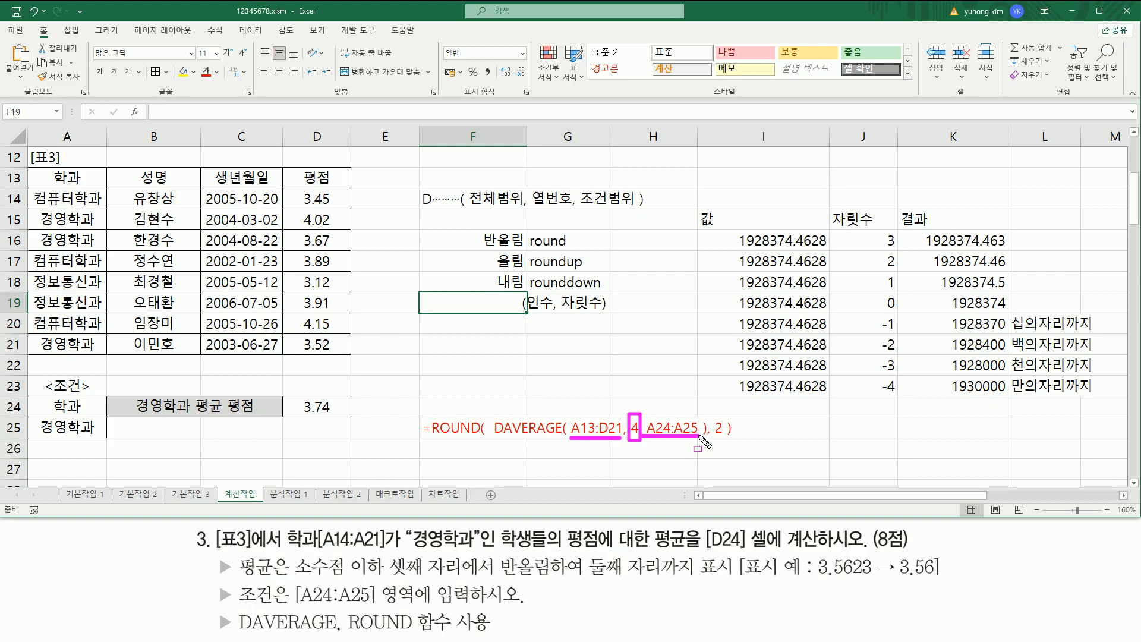
pyautogui.moveTo(493, 395)
pyautogui.mouseDown()
pyautogui.moveTo(518, 443)
pyautogui.moveTo(706, 443)
pyautogui.mouseUp()
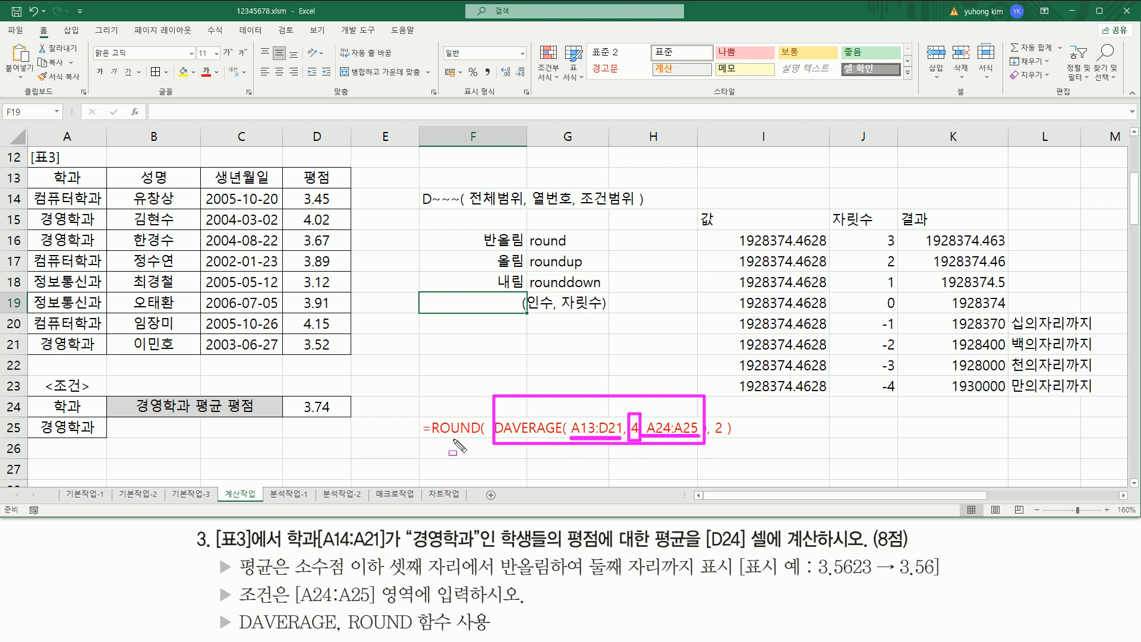
pyautogui.moveTo(425, 438); pyautogui.dragTo(483, 438)
pyautogui.moveTo(527, 312); pyautogui.dragTo(552, 312)
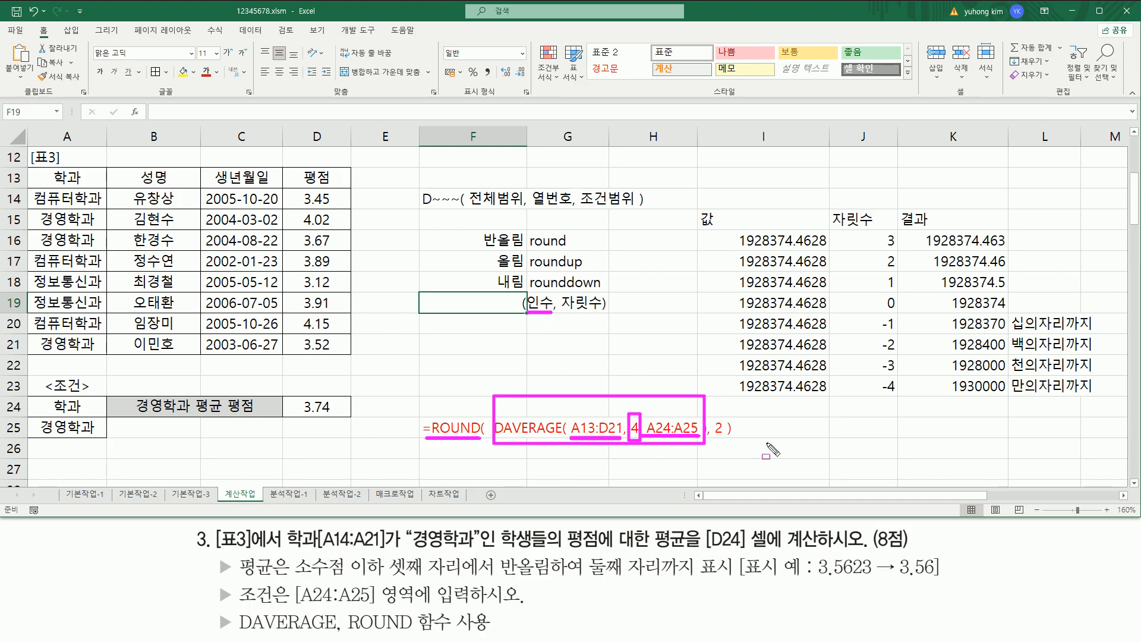
pyautogui.moveTo(714, 439); pyautogui.dragTo(725, 439)
pyautogui.moveTo(561, 313); pyautogui.dragTo(611, 313)
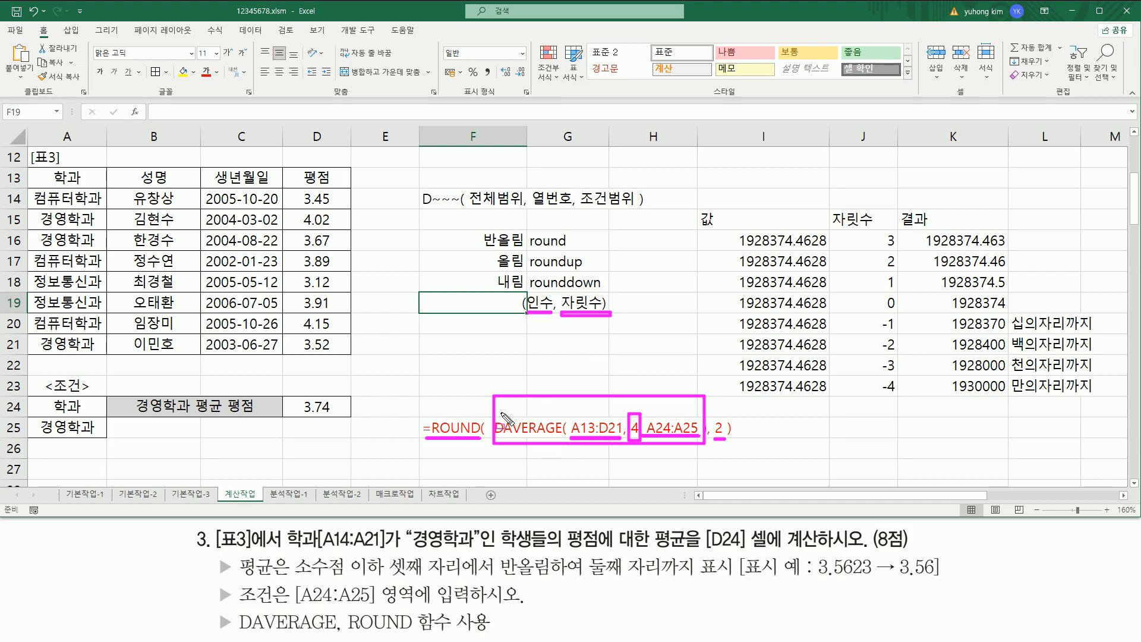
pyautogui.moveTo(503, 405)
pyautogui.mouseDown()
pyautogui.moveTo(665, 398)
pyautogui.moveTo(630, 441)
pyautogui.moveTo(705, 444)
pyautogui.mouseUp()
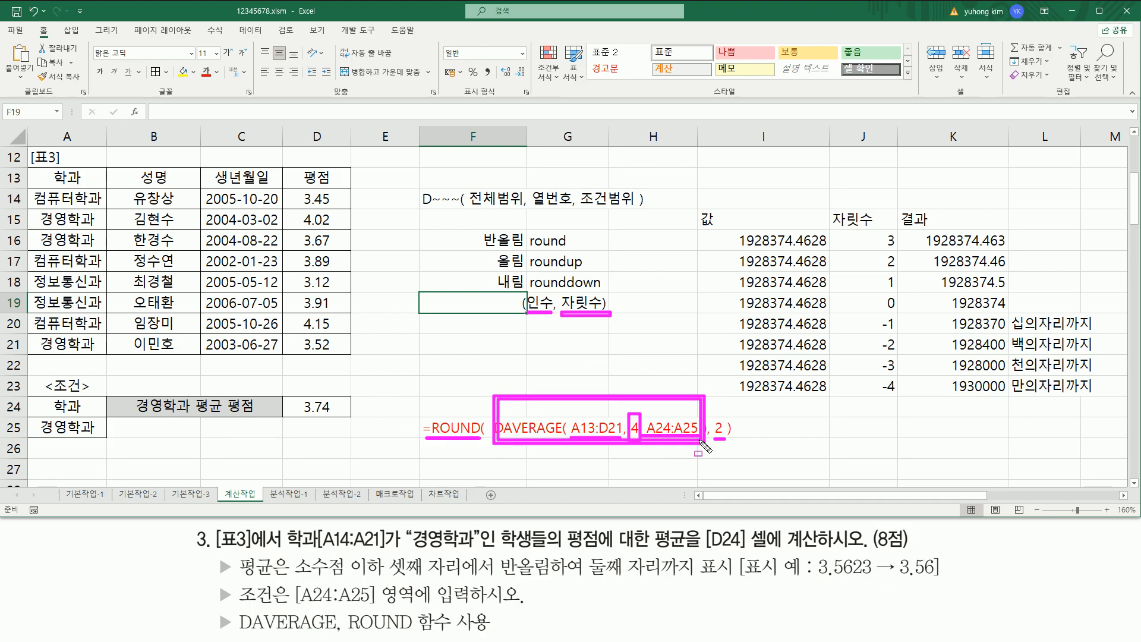
pyautogui.moveTo(719, 418)
pyautogui.mouseDown()
pyautogui.moveTo(711, 409)
pyautogui.moveTo(725, 449)
pyautogui.mouseUp()
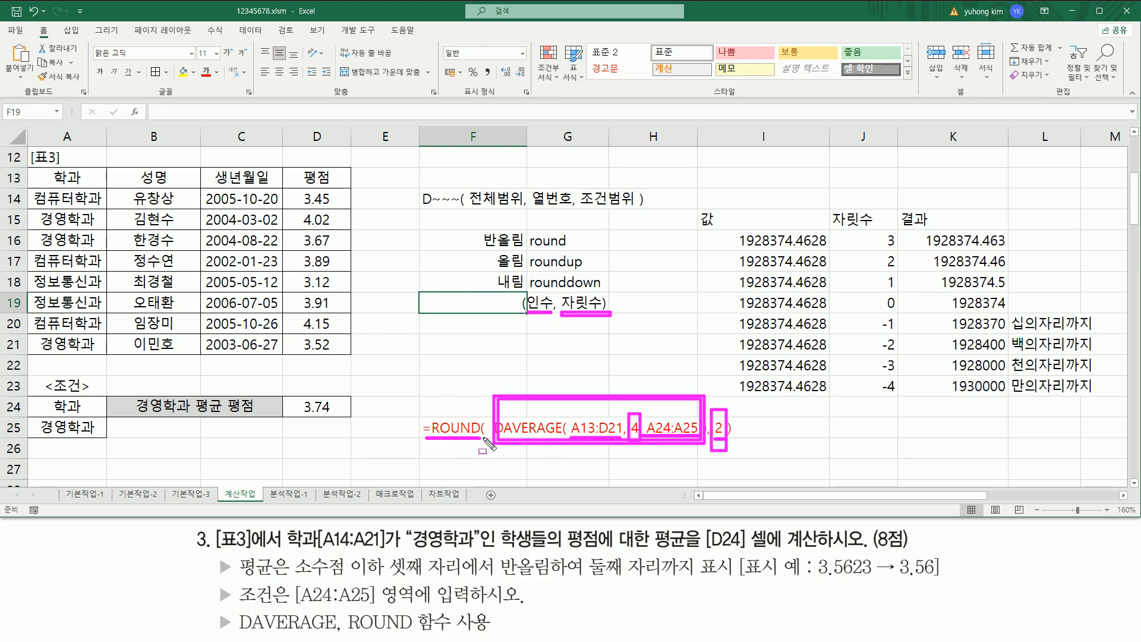
pyautogui.press('Escape')
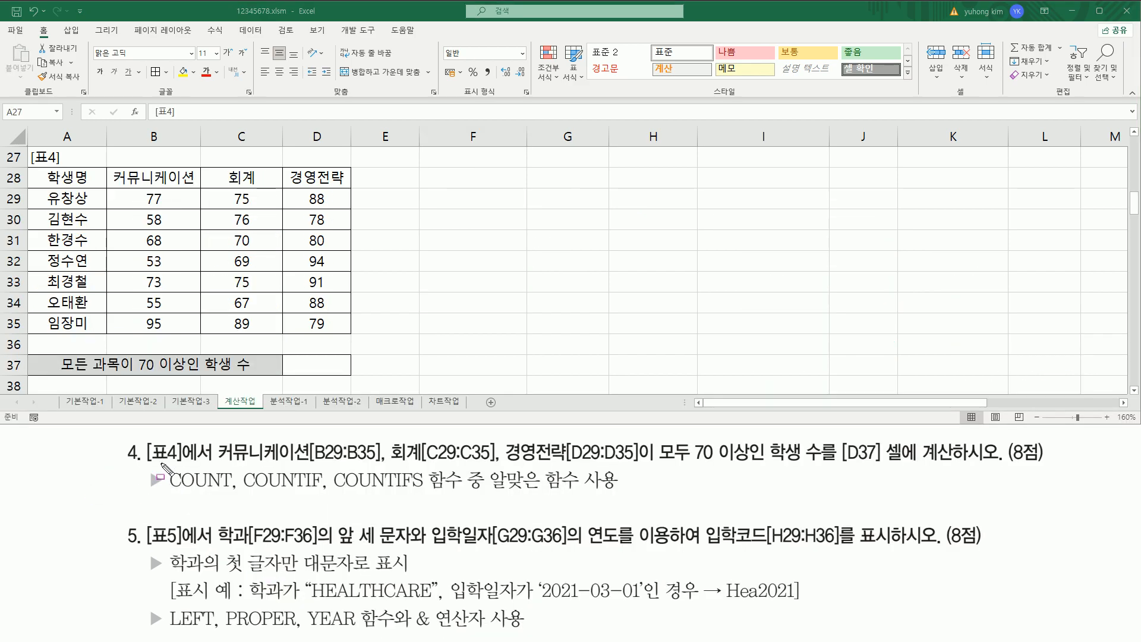
# - Examine the 표4 score table and compare the functions allowed in tasks 4 and 5
pyautogui.moveTo(145, 463); pyautogui.dragTo(182, 464)
pyautogui.moveTo(26, 145)
pyautogui.mouseDown()
pyautogui.moveTo(69, 169)
pyautogui.moveTo(58, 186)
pyautogui.moveTo(347, 334)
pyautogui.mouseUp()
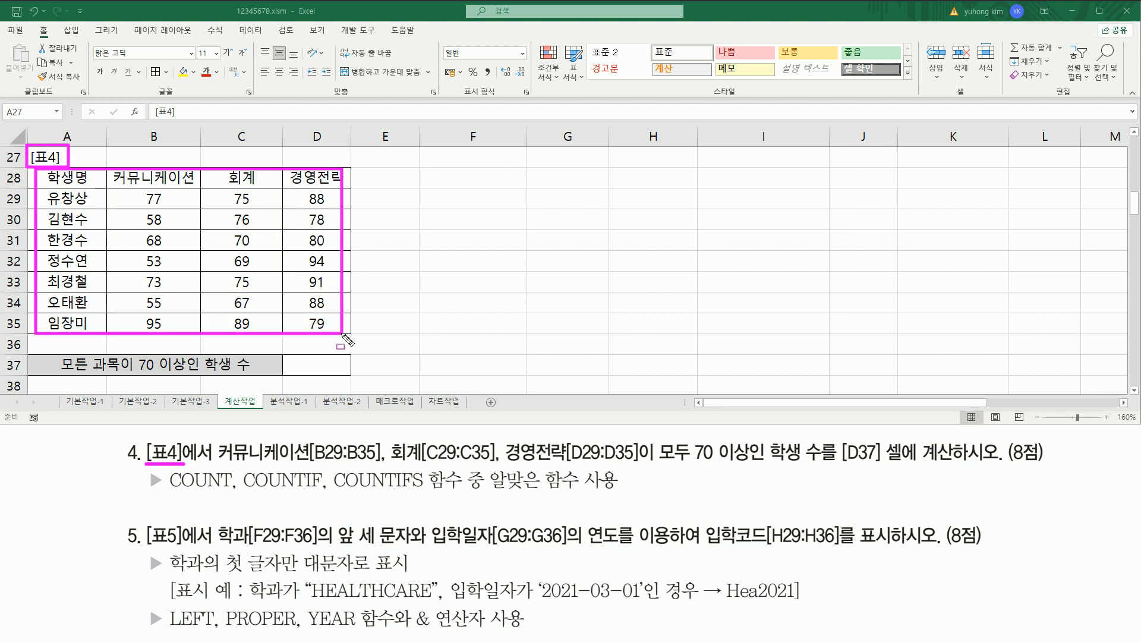
pyautogui.press('Escape')
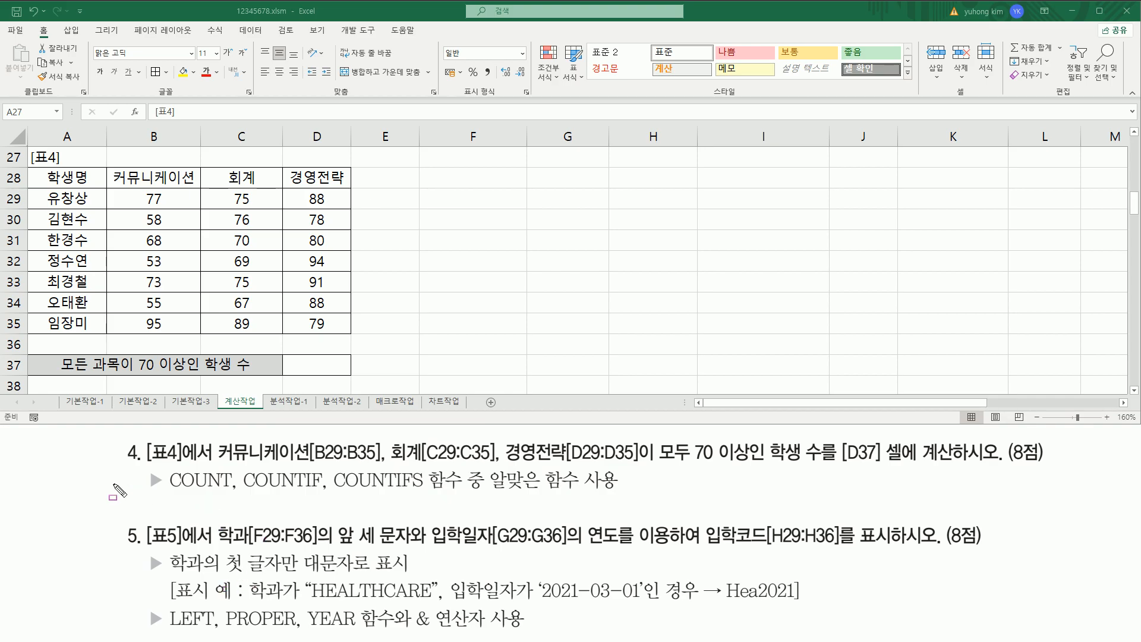
pyautogui.moveTo(166, 493); pyautogui.dragTo(625, 502)
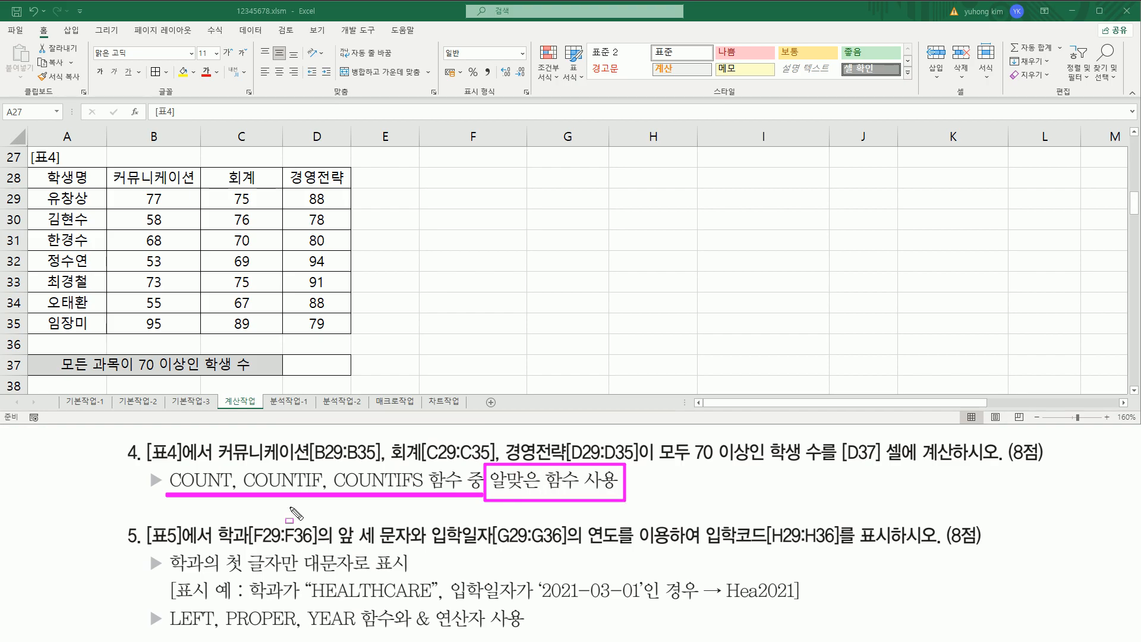
pyautogui.moveTo(144, 604)
pyautogui.mouseDown()
pyautogui.moveTo(400, 635)
pyautogui.moveTo(544, 635)
pyautogui.mouseUp()
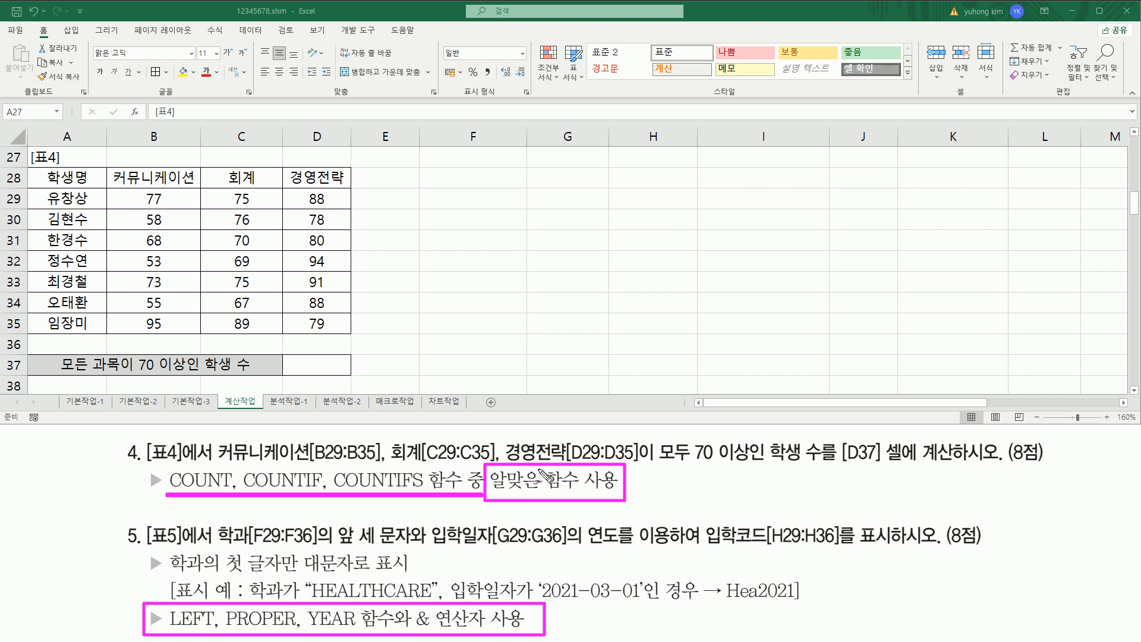
pyautogui.moveTo(538, 471); pyautogui.dragTo(588, 438)
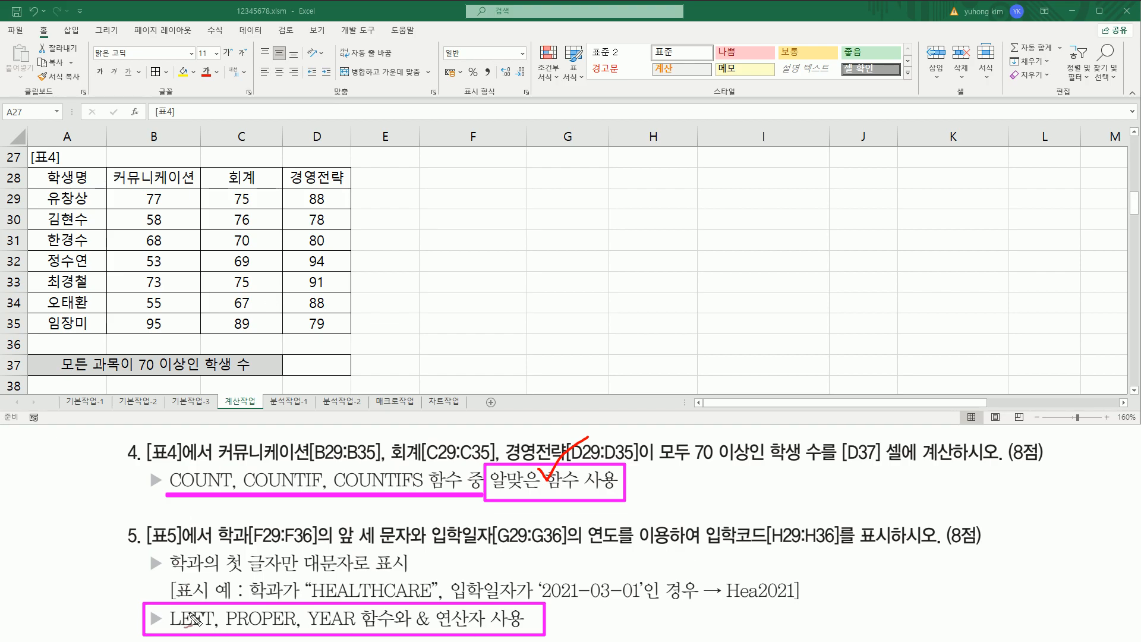
pyautogui.moveTo(192, 605)
pyautogui.mouseDown()
pyautogui.moveTo(220, 588)
pyautogui.moveTo(337, 609)
pyautogui.moveTo(356, 588)
pyautogui.mouseUp()
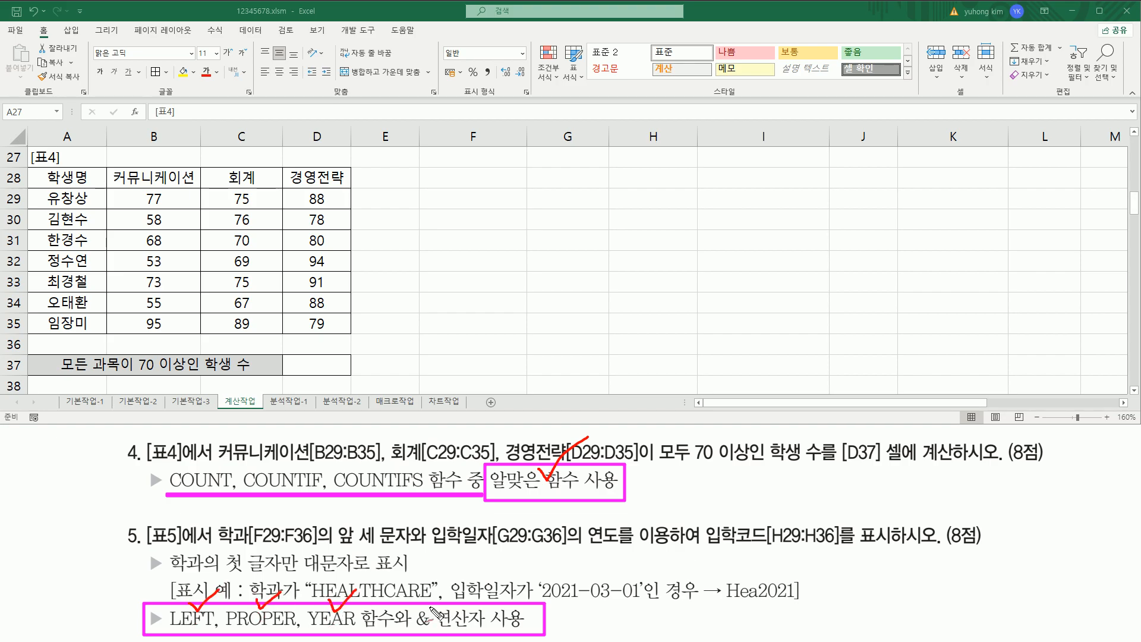
pyautogui.moveTo(427, 600); pyautogui.dragTo(458, 581)
pyautogui.moveTo(482, 511); pyautogui.dragTo(486, 510)
pyautogui.moveTo(110, 607); pyautogui.dragTo(143, 574)
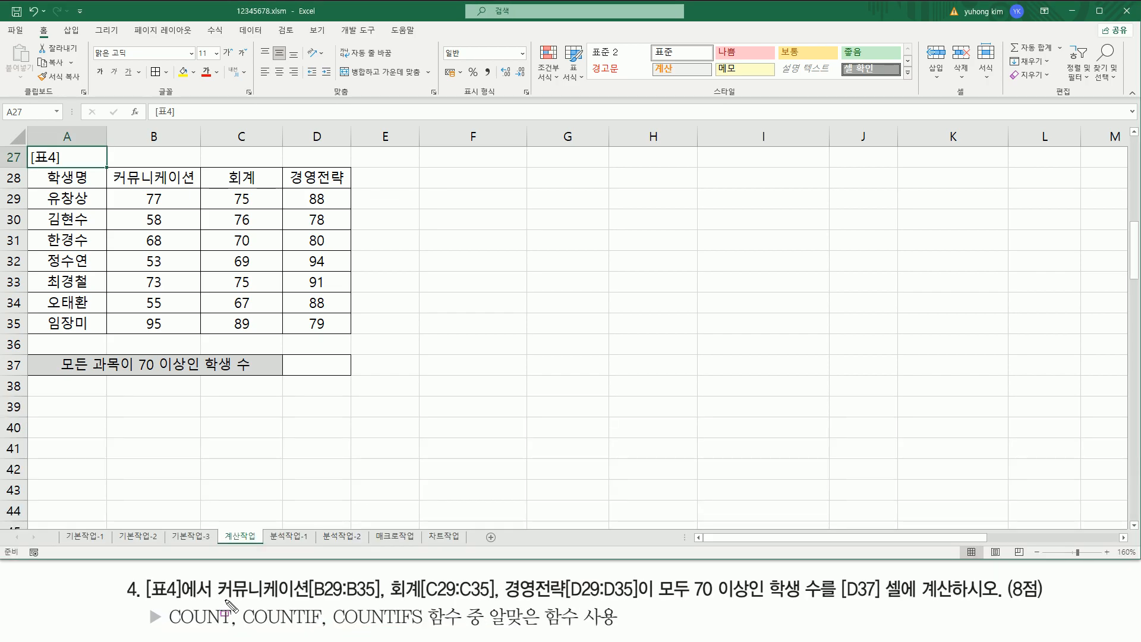
# - Examine task 4's condition of 70 or more in 커뮤니케이션, 회계 and 경영전략, and its answer cell D37
pyautogui.moveTo(216, 600); pyautogui.dragTo(376, 600)
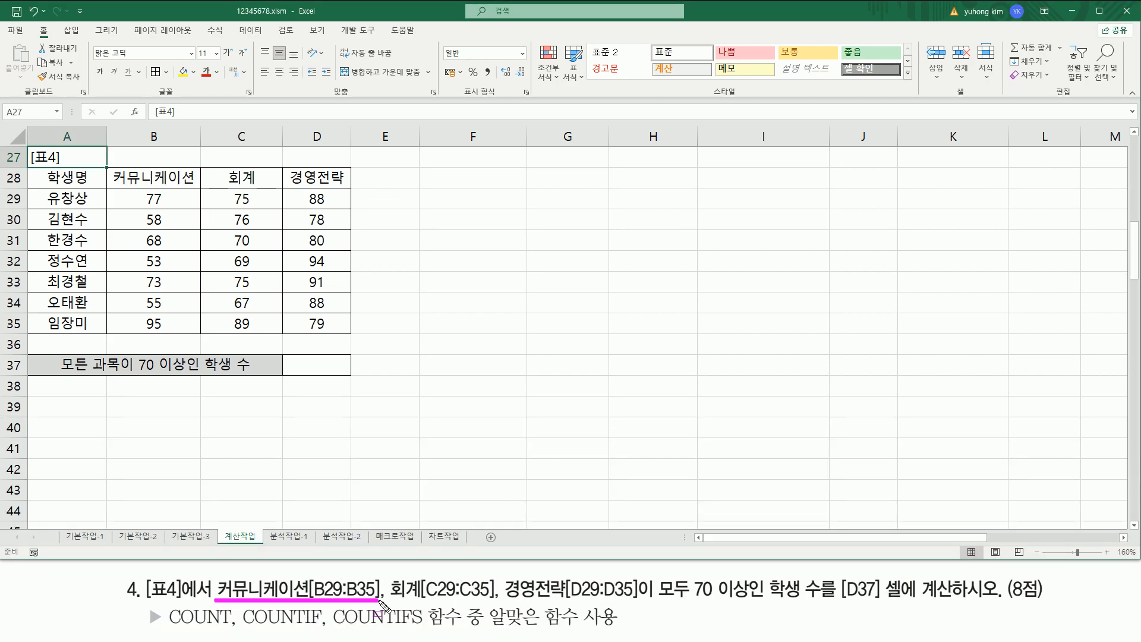
pyautogui.moveTo(110, 170); pyautogui.dragTo(195, 188)
pyautogui.moveTo(390, 602); pyautogui.dragTo(494, 601)
pyautogui.moveTo(217, 168); pyautogui.dragTo(265, 187)
pyautogui.moveTo(503, 601); pyautogui.dragTo(636, 602)
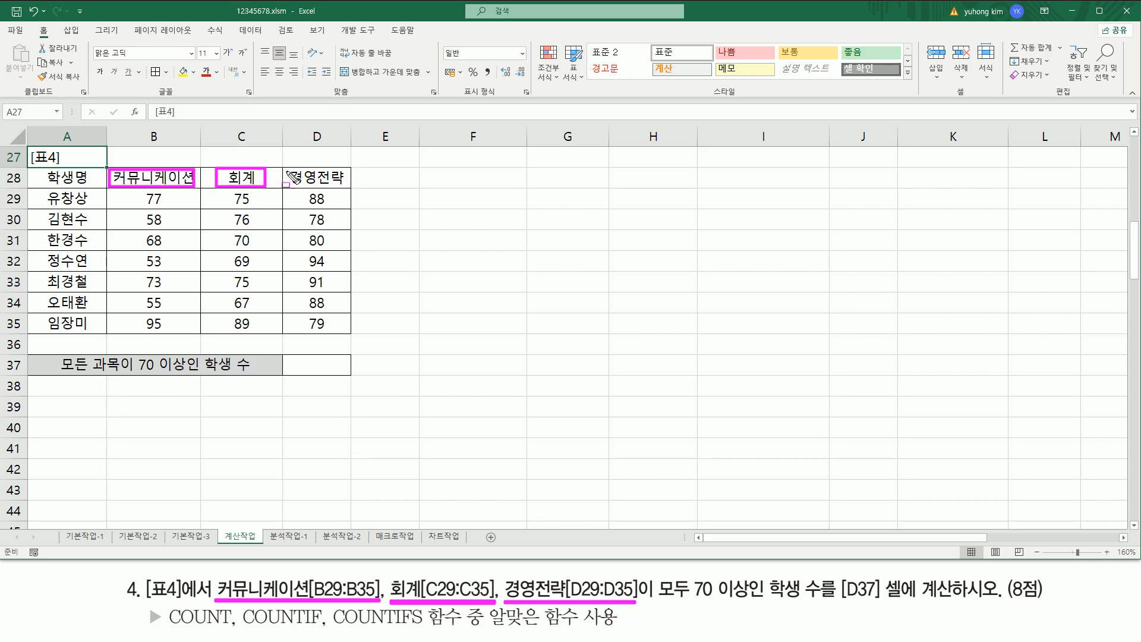
pyautogui.moveTo(286, 169); pyautogui.dragTo(349, 188)
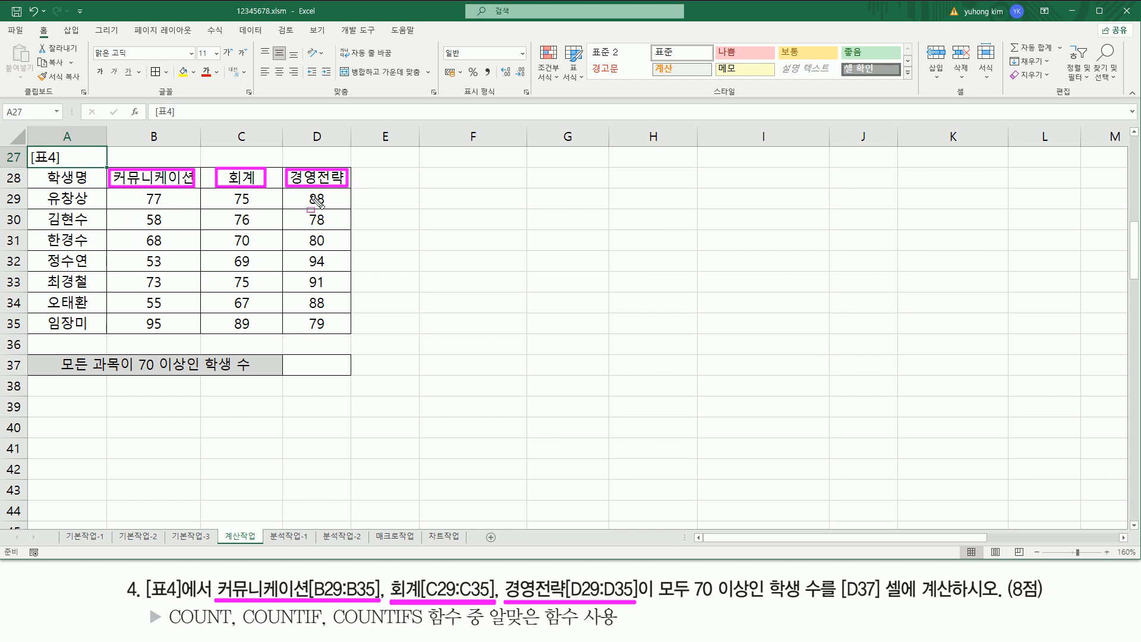
pyautogui.moveTo(655, 600); pyautogui.dragTo(958, 602)
pyautogui.moveTo(297, 357)
pyautogui.mouseDown()
pyautogui.moveTo(344, 358)
pyautogui.moveTo(348, 371)
pyautogui.mouseUp()
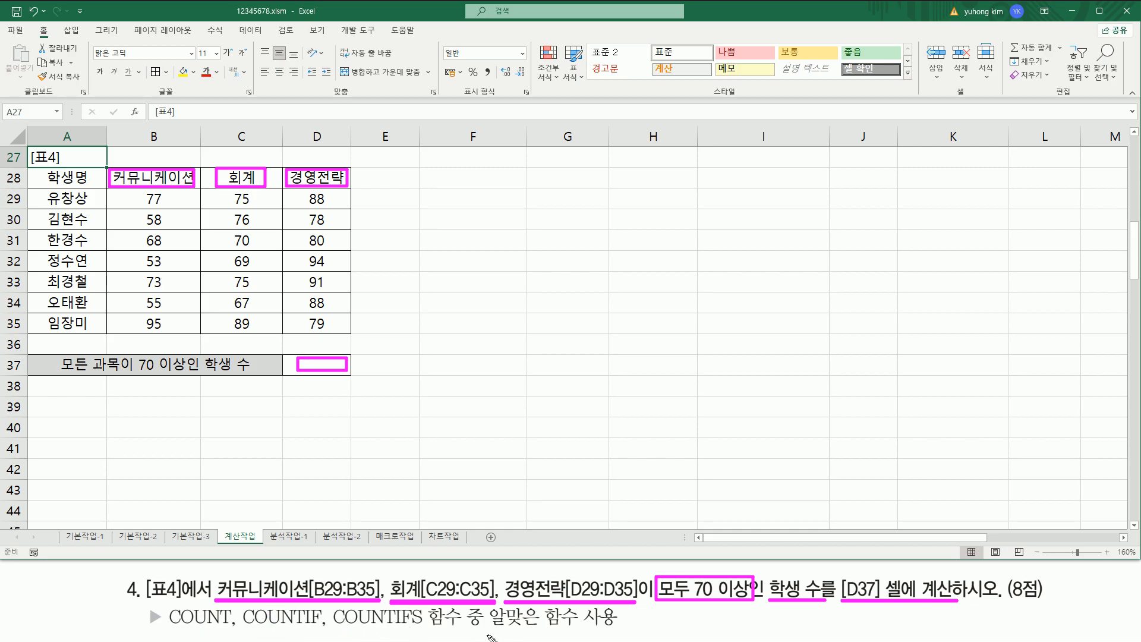
pyautogui.moveTo(487, 629); pyautogui.dragTo(631, 629)
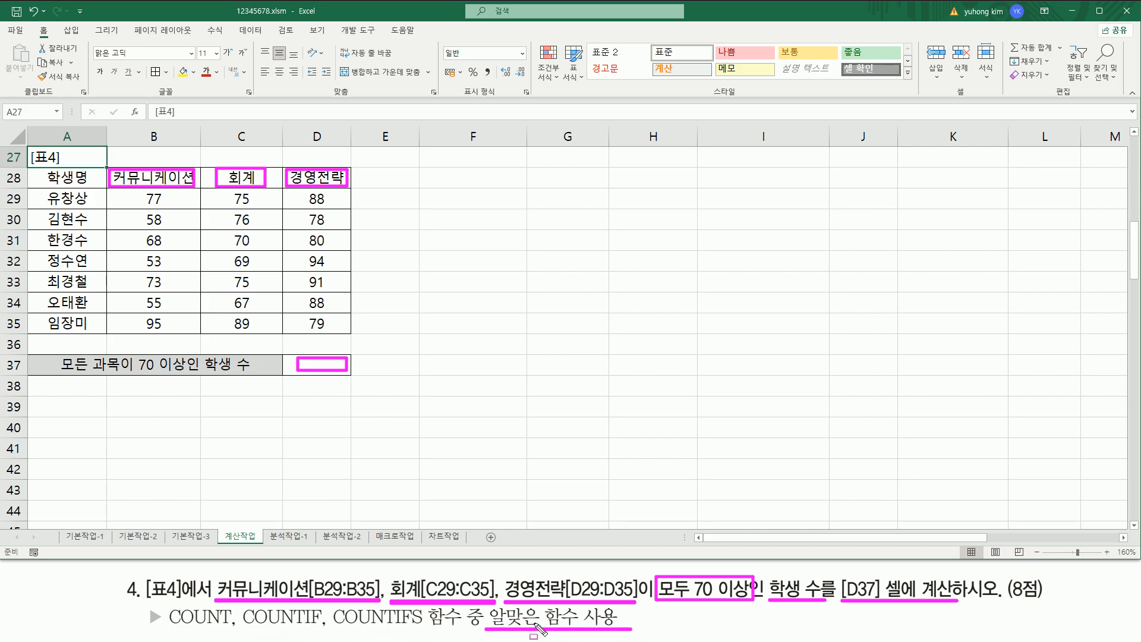
pyautogui.press('Escape')
# - Enter the function name count as a text note in F31, beside the 표4 table
pyautogui.click(490, 206)
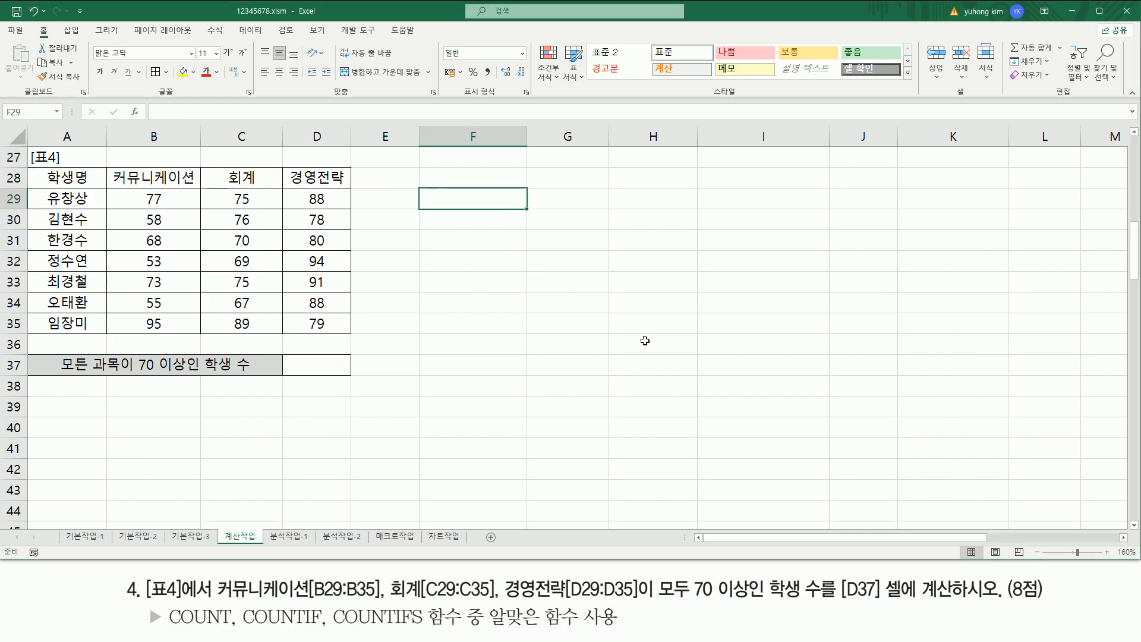
pyautogui.write('co')
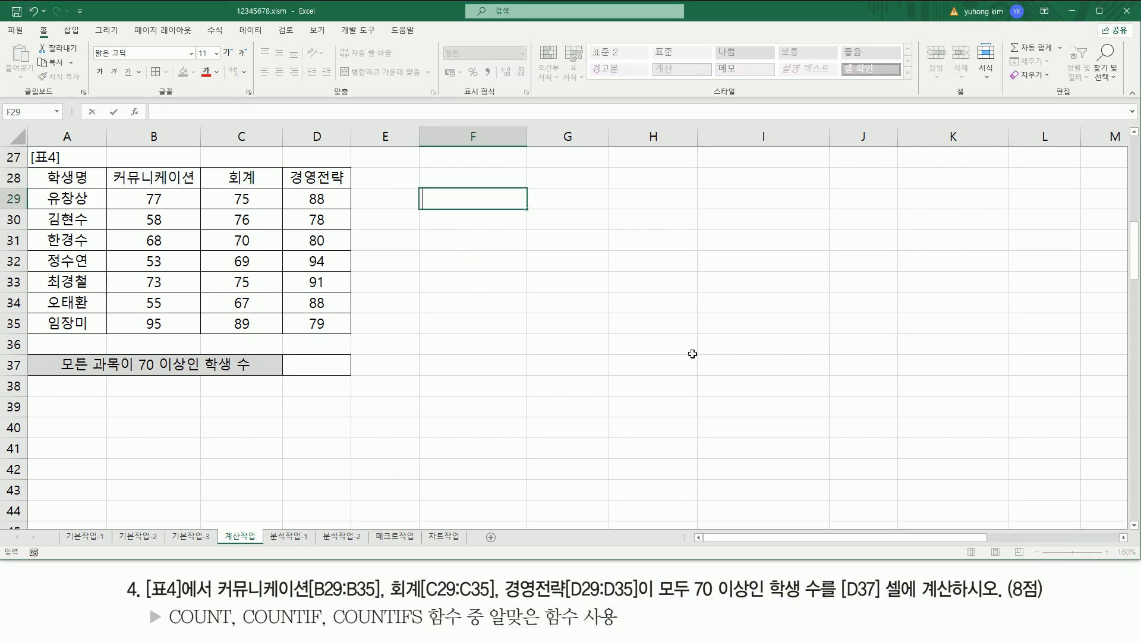
pyautogui.press('Down')
pyautogui.press('Down')
pyautogui.write('cou')
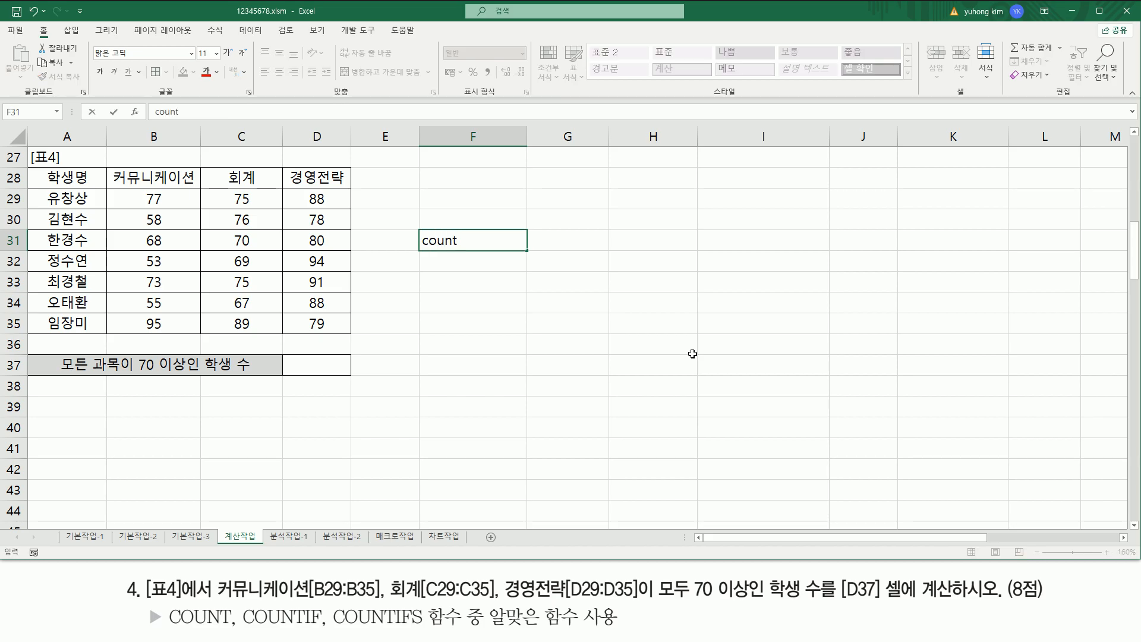
pyautogui.press('Return')
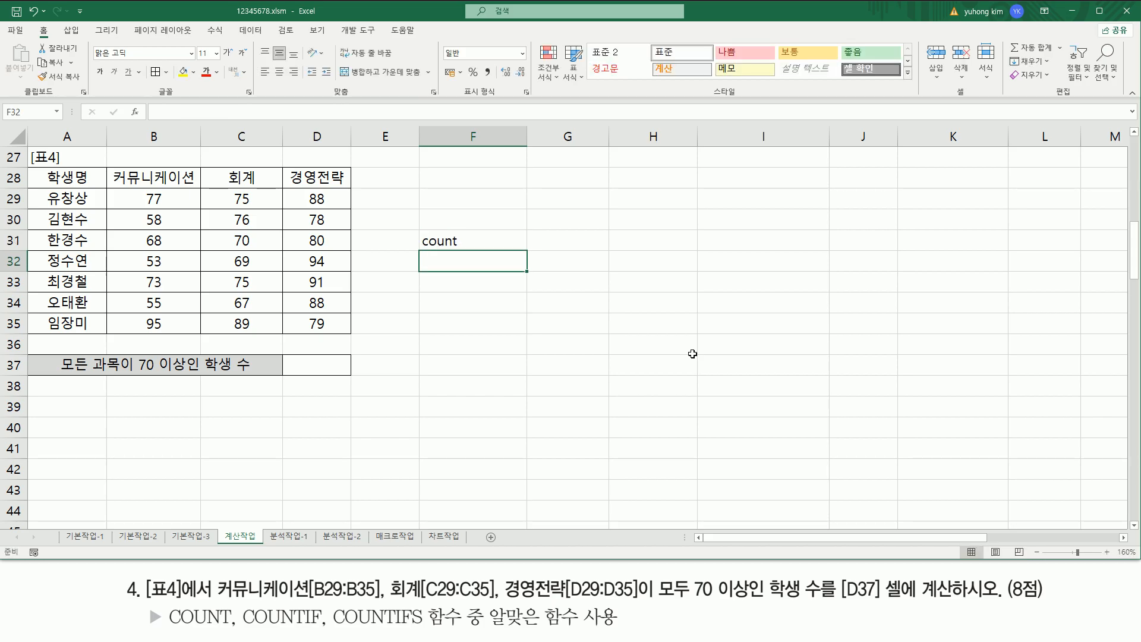
# - Add the function names counta in F32 and countblank in F33 as text notes under count
pyautogui.write('counta')
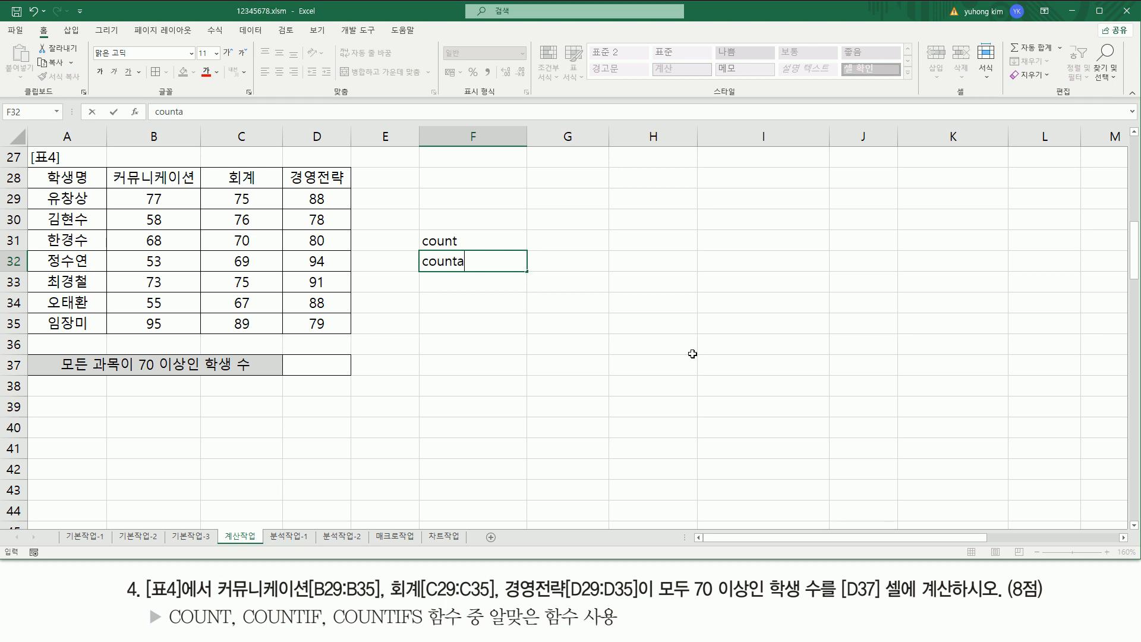
pyautogui.press('Return')
pyautogui.write('co')
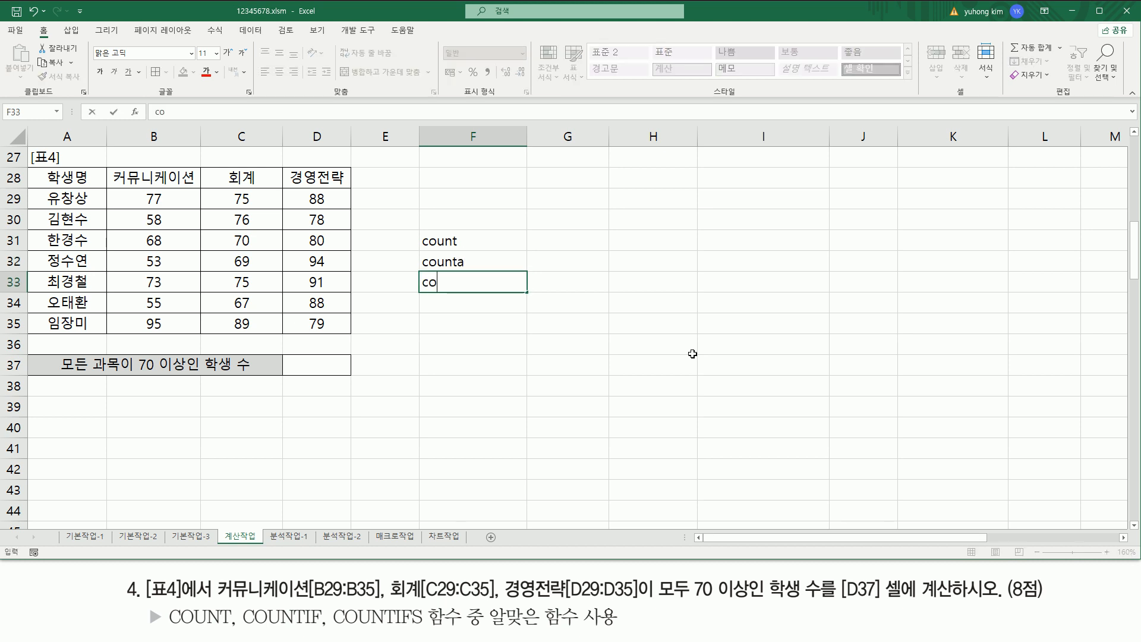
pyautogui.write('untblank')
pyautogui.press('Return')
pyautogui.press('Return')
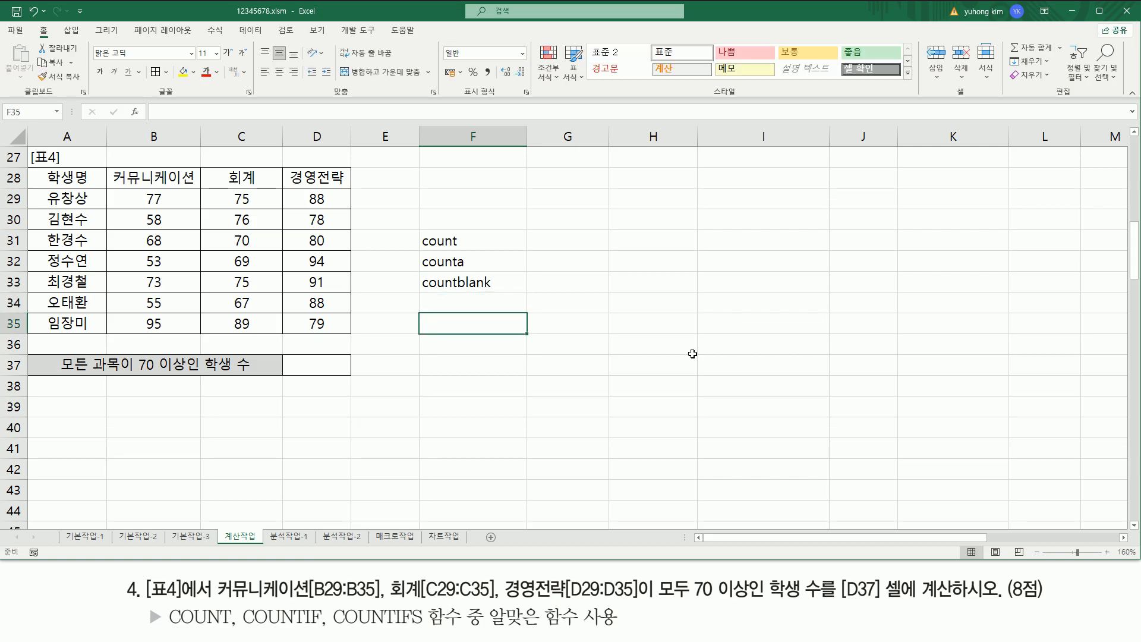
# - Enter the conditional function names countif in F35 and countifs in F36 as text notes
pyautogui.write('countif')
pyautogui.press('Return')
pyautogui.write('count')
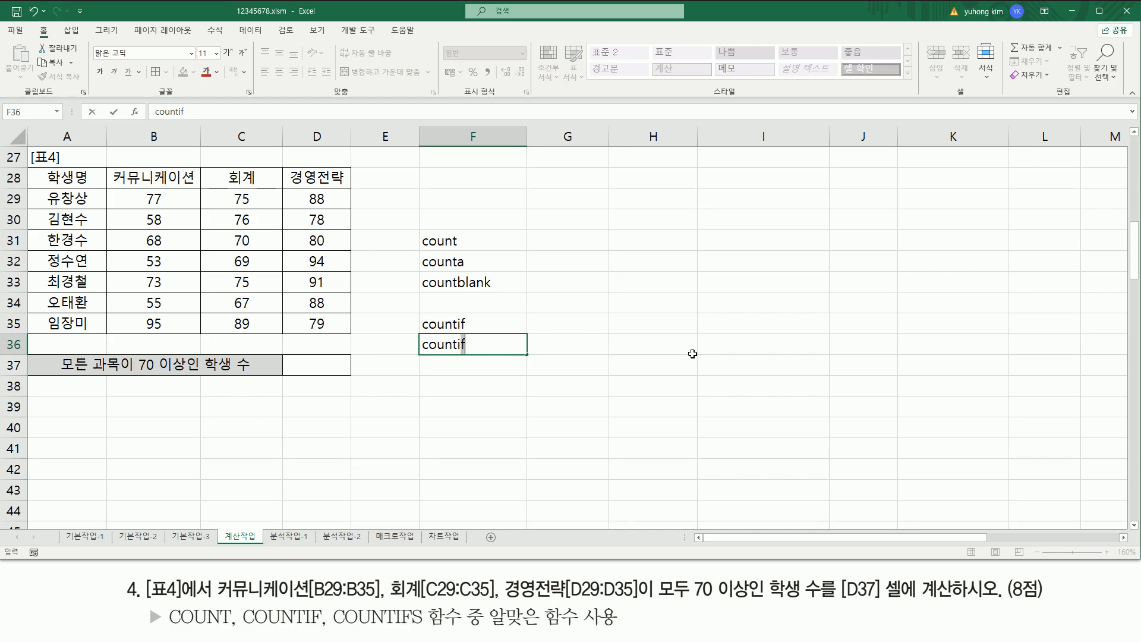
pyautogui.press('Return')
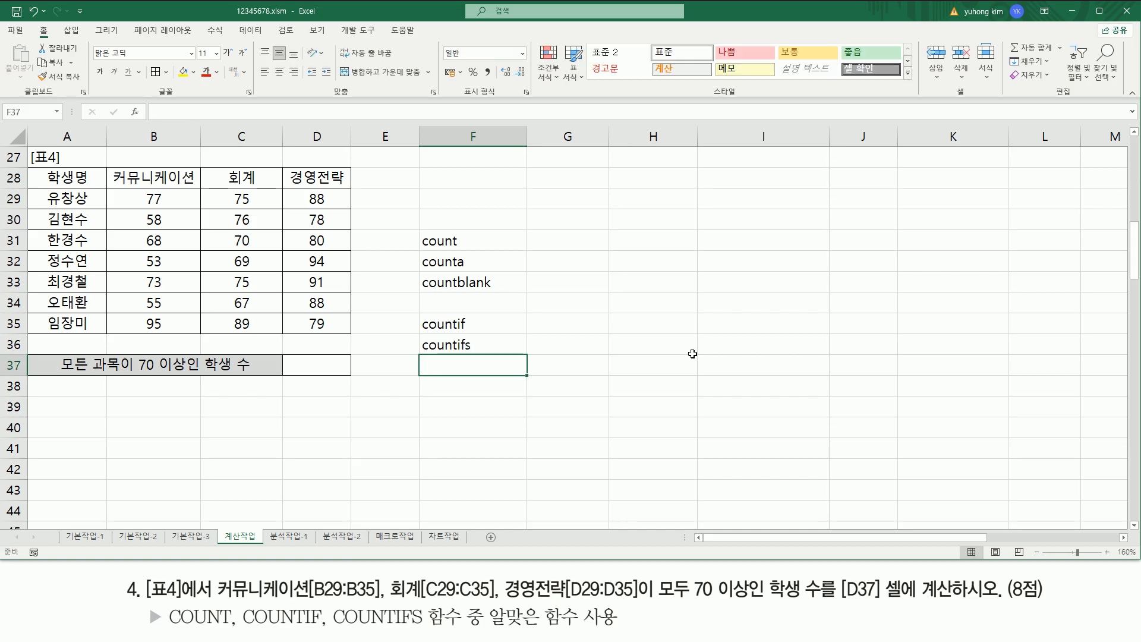
# - Extend the count note in F31 with its arguments so it reads count(인수1, 인수2....)
pyautogui.press('Up')
pyautogui.press('Up')
pyautogui.press('Up')
pyautogui.press('Up')
pyautogui.press('Up')
pyautogui.press('Up')
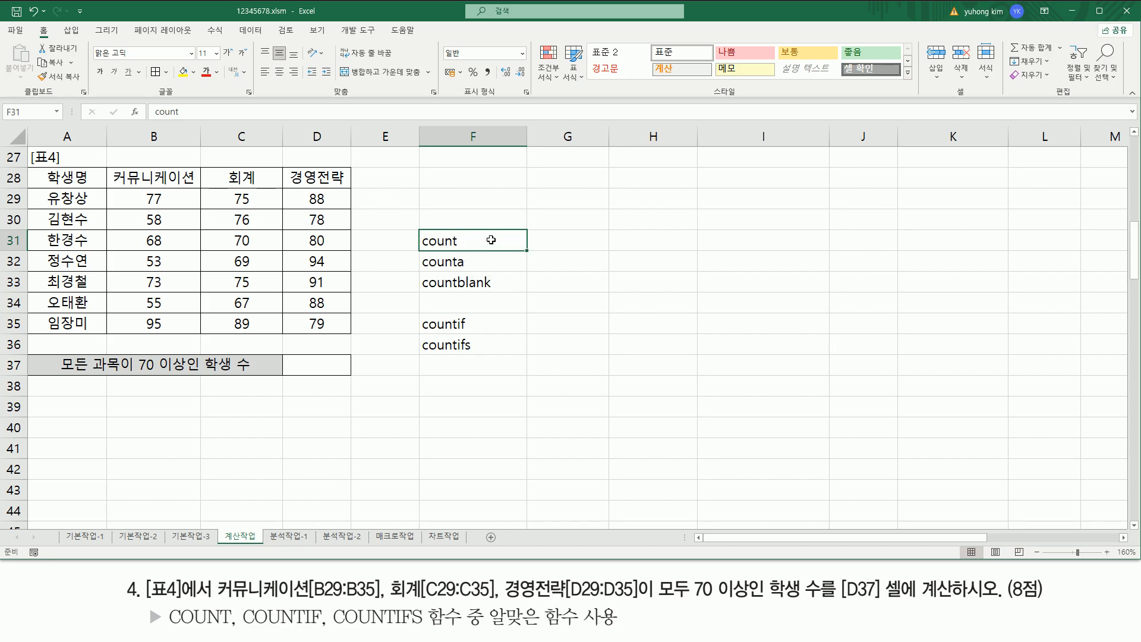
pyautogui.doubleClick(491, 239)
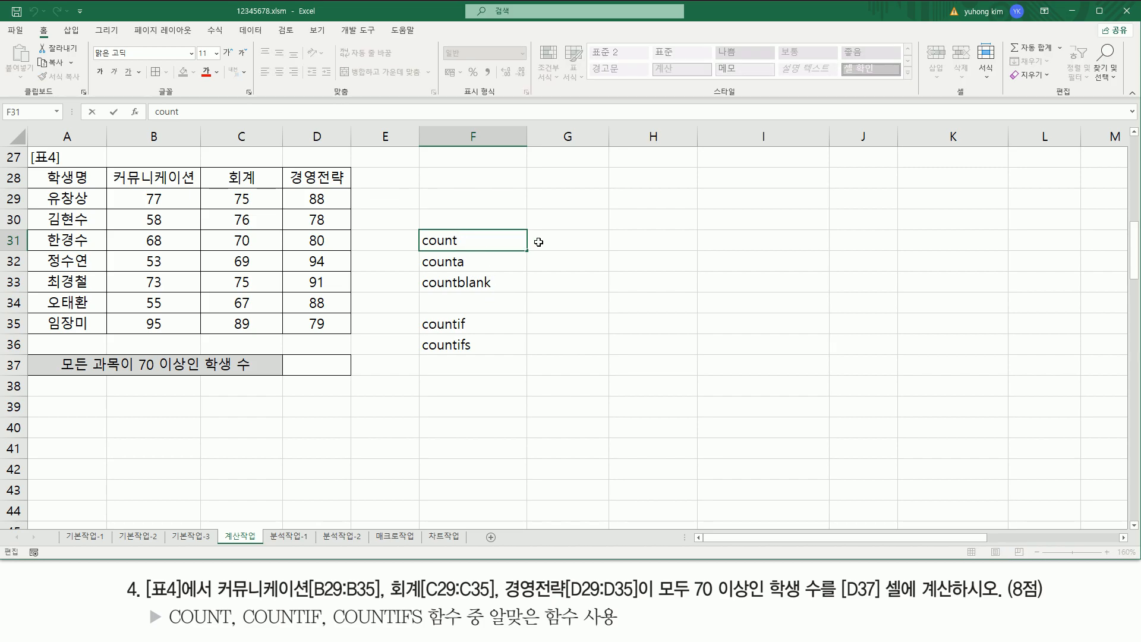
pyautogui.write('(인수1, 인수2')
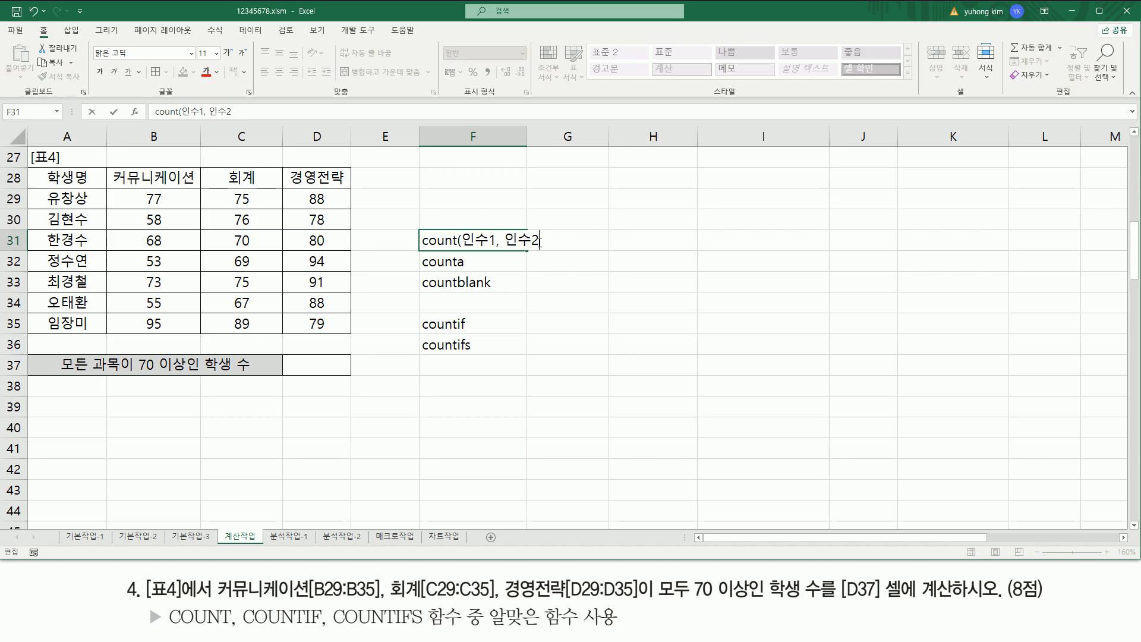
pyautogui.press('Return')
# - Copy the argument text (인수1, 인수2....) from F31 onto the end of counta in F32 and countblank in F33
pyautogui.press('Up')
pyautogui.press('F2')
pyautogui.hotkey('shift', 'Left')
pyautogui.hotkey('shift', 'Left')
pyautogui.hotkey('shift', 'Left')
pyautogui.hotkey('shift', 'Left')
pyautogui.hotkey('shift', 'Left')
pyautogui.hotkey('shift', 'Left')
pyautogui.hotkey('shift', 'Left')
pyautogui.hotkey('shift', 'Left')
pyautogui.hotkey('shift', 'Left')
pyautogui.hotkey('shift', 'Left')
pyautogui.hotkey('shift', 'Left')
pyautogui.hotkey('shift', 'Left')
pyautogui.hotkey('shift', 'Left')
pyautogui.hotkey('shift', 'Left')
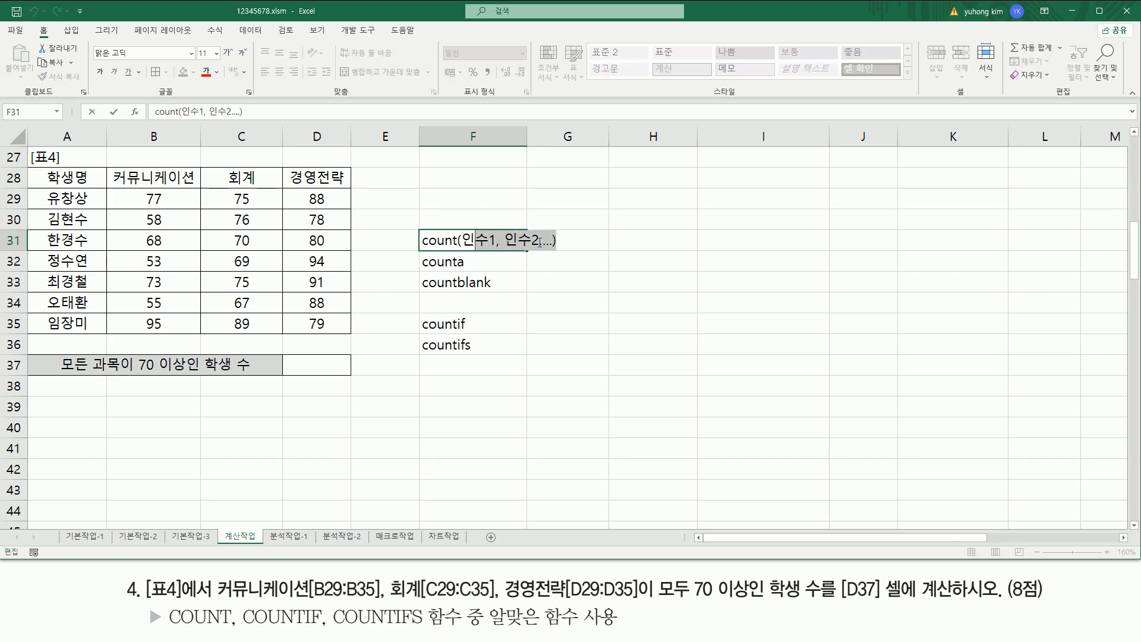
pyautogui.hotkey('ctrl', 'c')
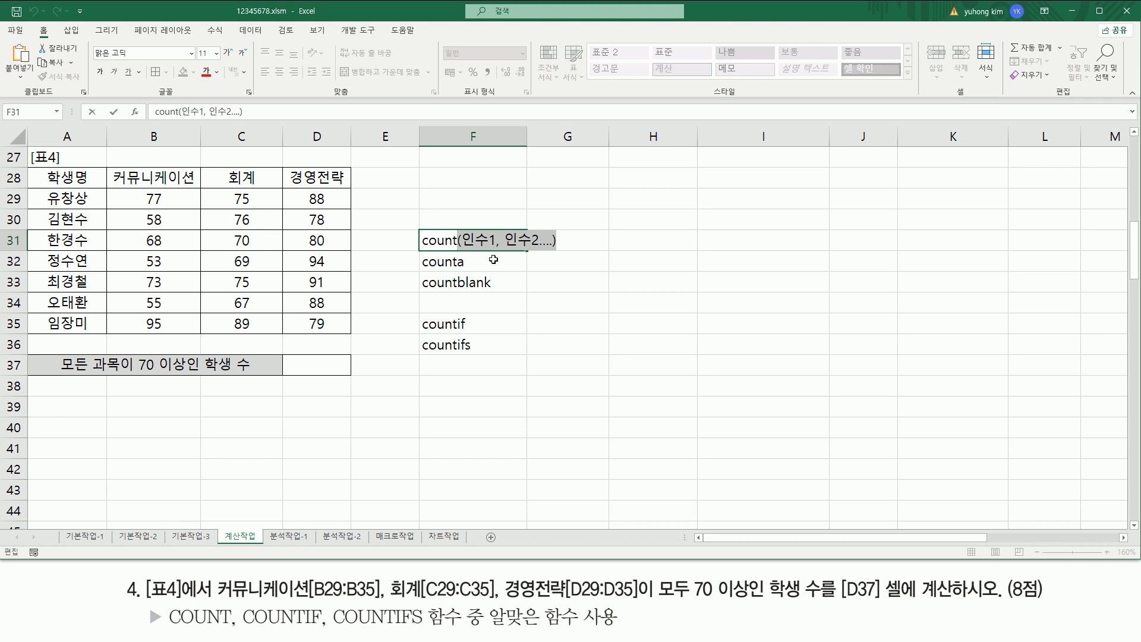
pyautogui.press('Return')
pyautogui.press('F2')
pyautogui.hotkey('ctrl', 'v')
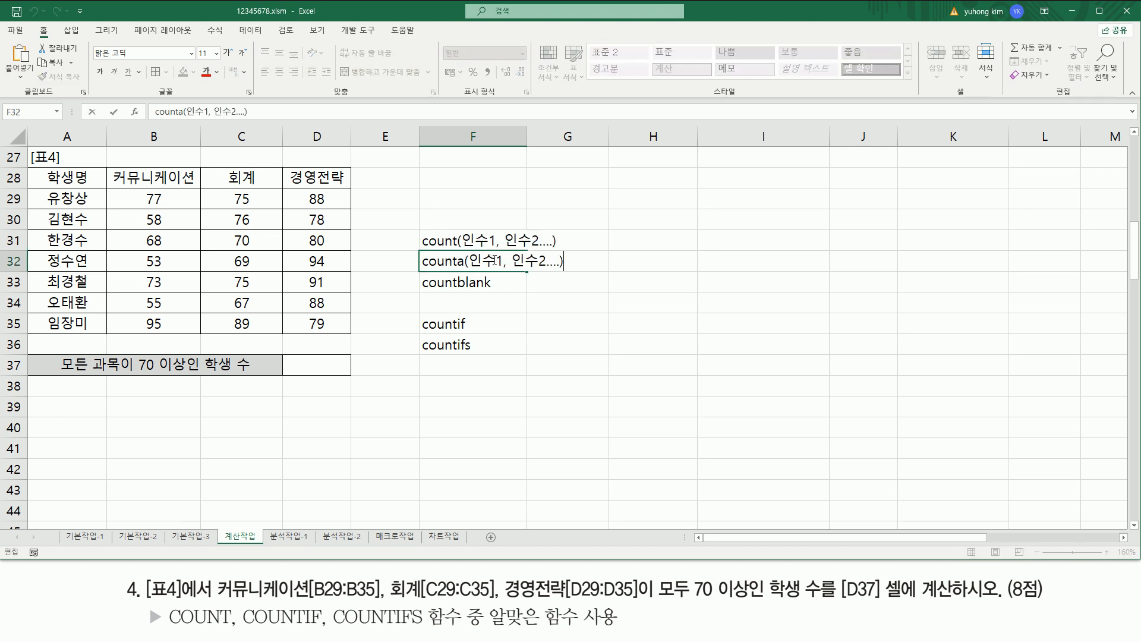
pyautogui.press('Return')
pyautogui.press('F2')
pyautogui.hotkey('ctrl', 'v')
pyautogui.press('Return')
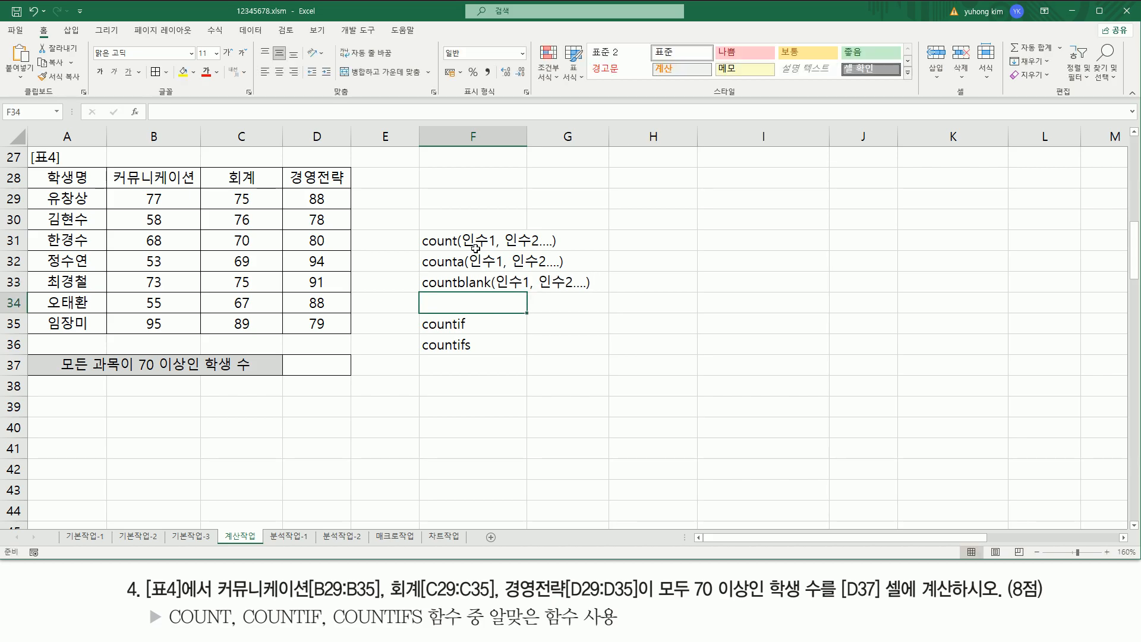
pyautogui.moveTo(422, 245)
pyautogui.mouseDown()
pyautogui.moveTo(459, 245)
pyautogui.moveTo(454, 291)
pyautogui.mouseUp()
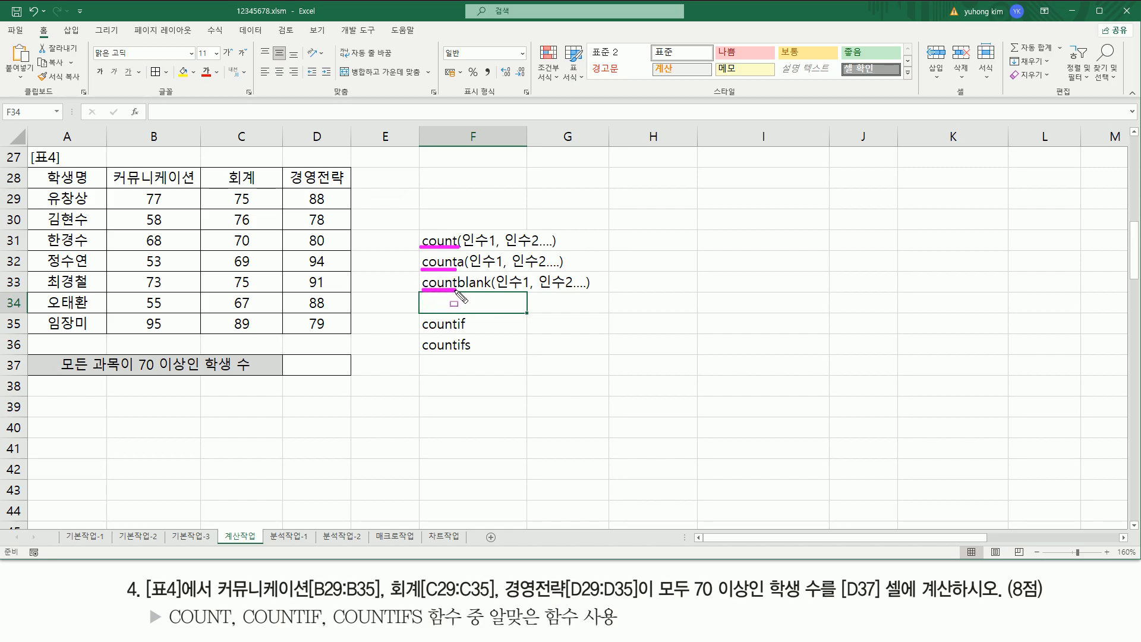
pyautogui.moveTo(422, 332)
pyautogui.mouseDown()
pyautogui.moveTo(456, 331)
pyautogui.moveTo(456, 352)
pyautogui.mouseUp()
pyautogui.press('Escape')
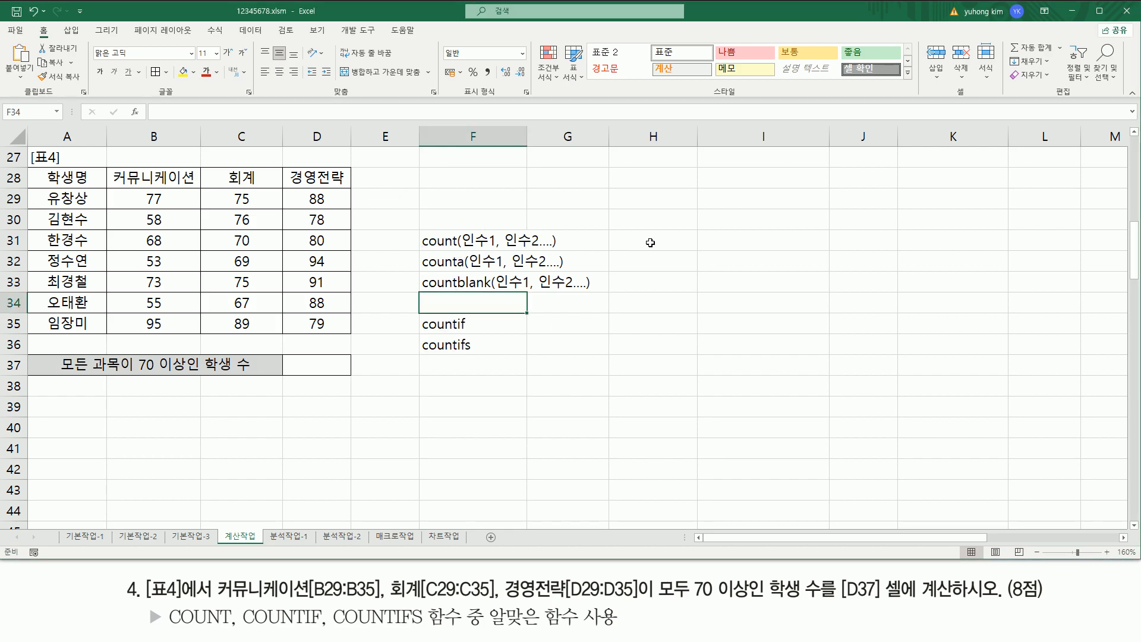
# - Describe what count and counta count by entering 숫자 in H31 and 비어있지 않은 셀 in H32
pyautogui.click(675, 247)
pyautogui.write('ㅅㅜㅅ자')
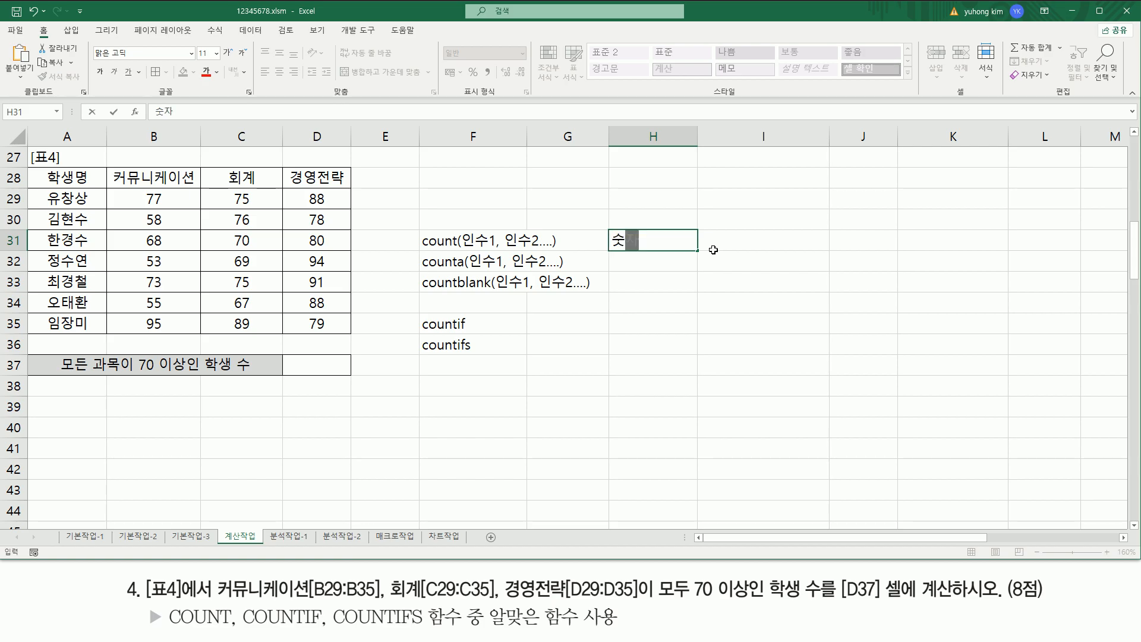
pyautogui.press('Return')
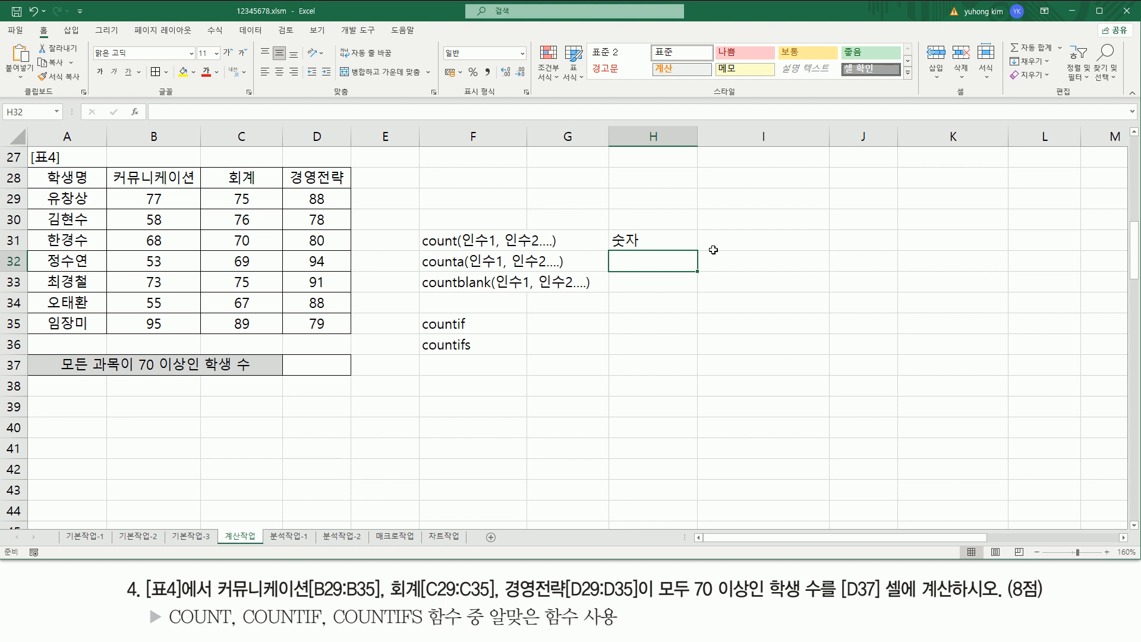
pyautogui.write('비어있')
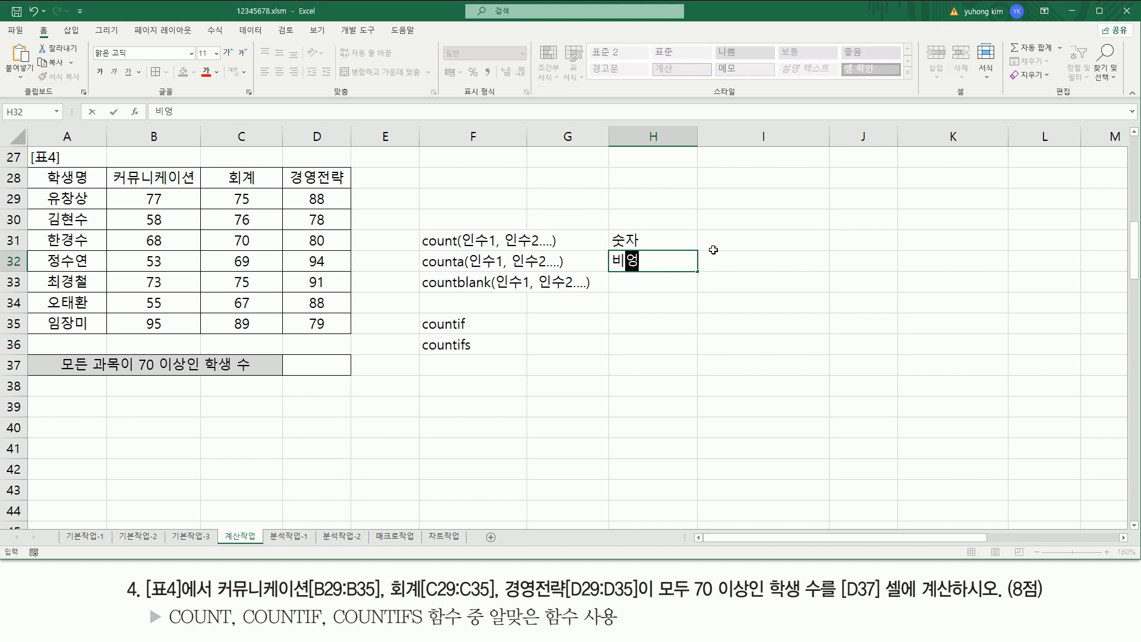
pyautogui.write('지 않ㅇ ㅅ')
pyautogui.press('Return')
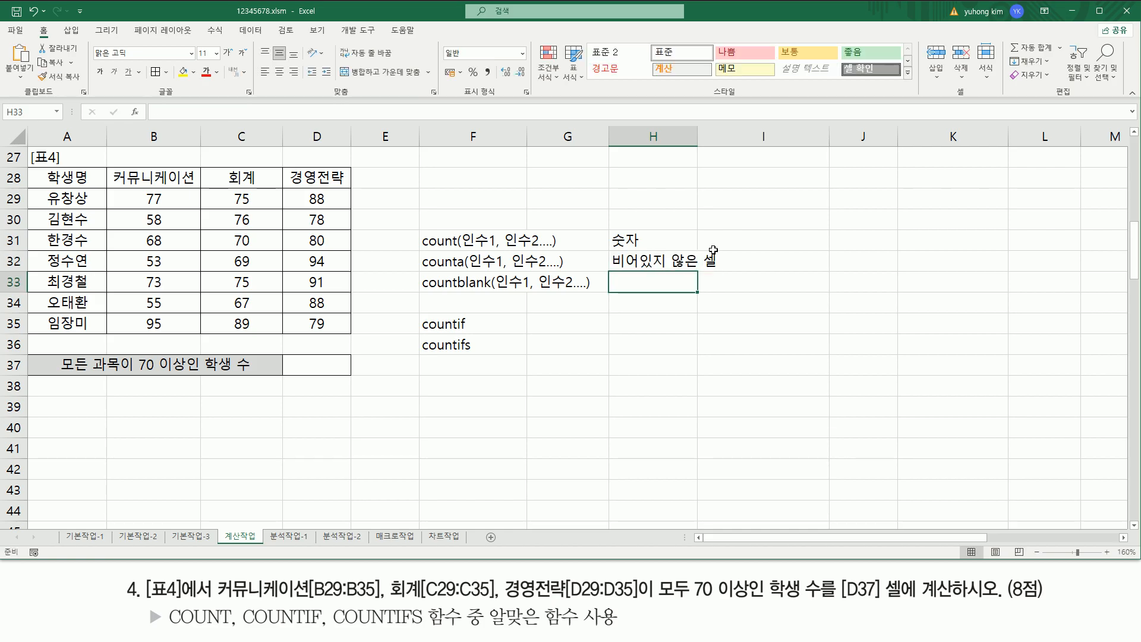
# - Enter 비어있는 셀 in H33 as the description of what countblank counts
pyautogui.press('Up')
pyautogui.press('Down')
pyautogui.press('Left')
pyautogui.press('Left')
pyautogui.hotkey('ctrl', 'c')
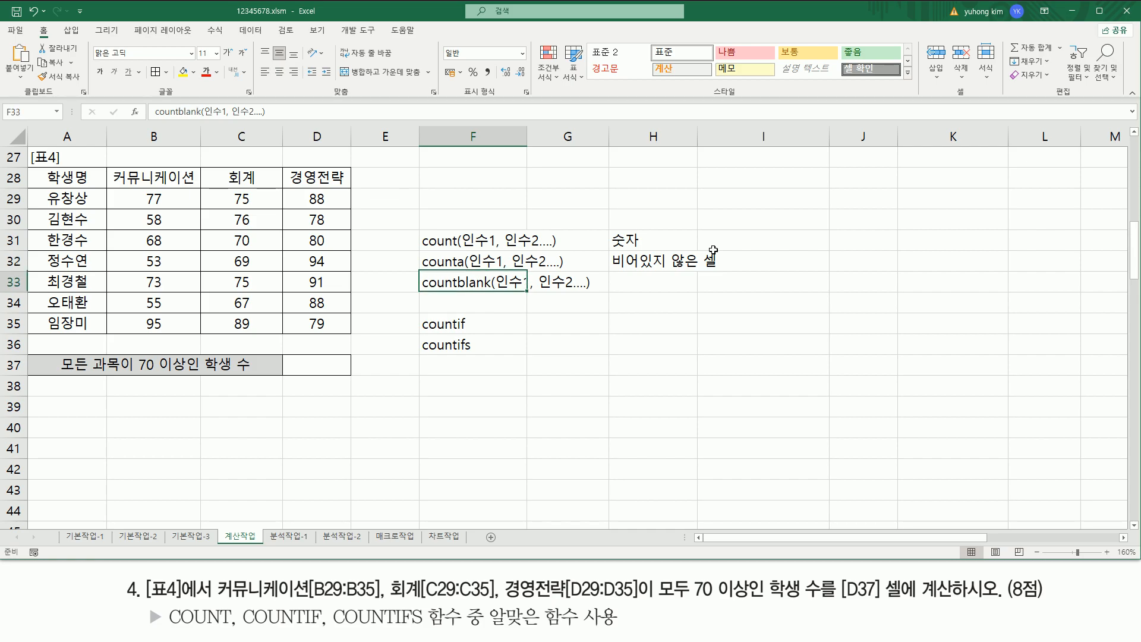
pyautogui.press('Up')
pyautogui.press('Down')
pyautogui.press('Right')
pyautogui.press('Right')
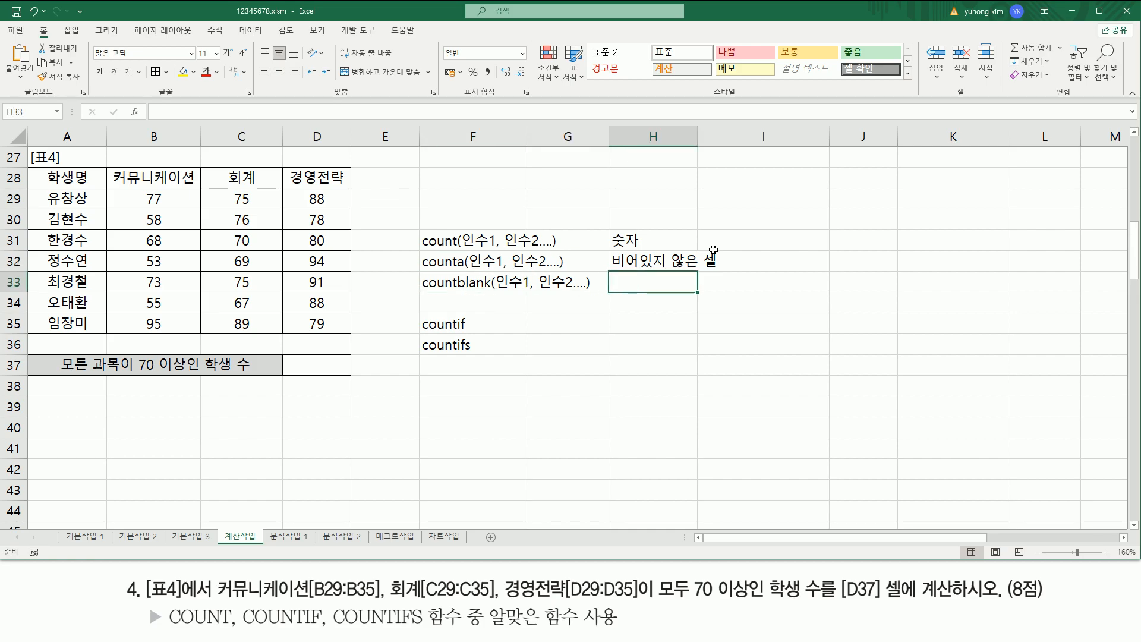
pyautogui.write('비어있느')
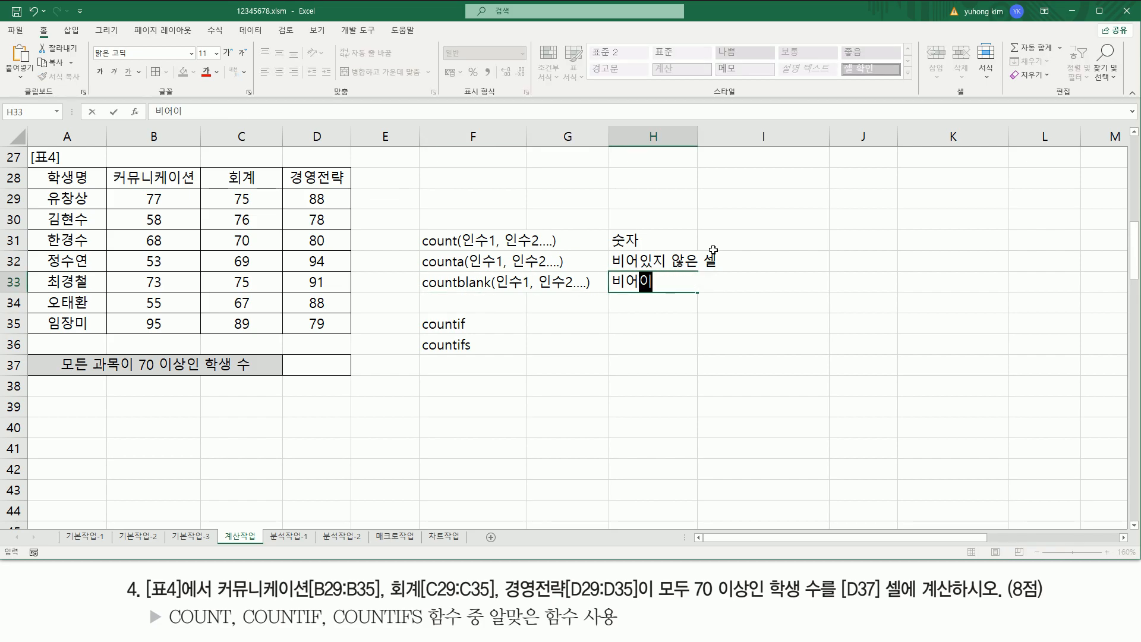
pyautogui.write('ㄴ 셀')
pyautogui.press('Return')
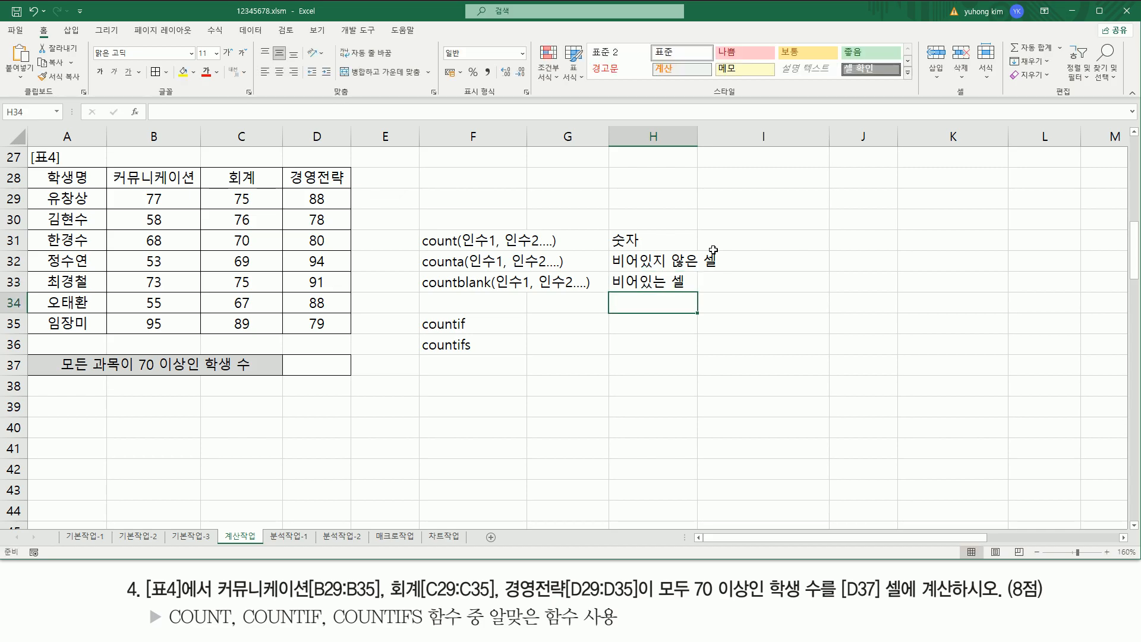
# - Compare the count, counta and countblank notes with their descriptions, and examine the if part of countif and countifs
pyautogui.moveTo(422, 274); pyautogui.dragTo(694, 293)
pyautogui.moveTo(423, 254); pyautogui.dragTo(721, 271)
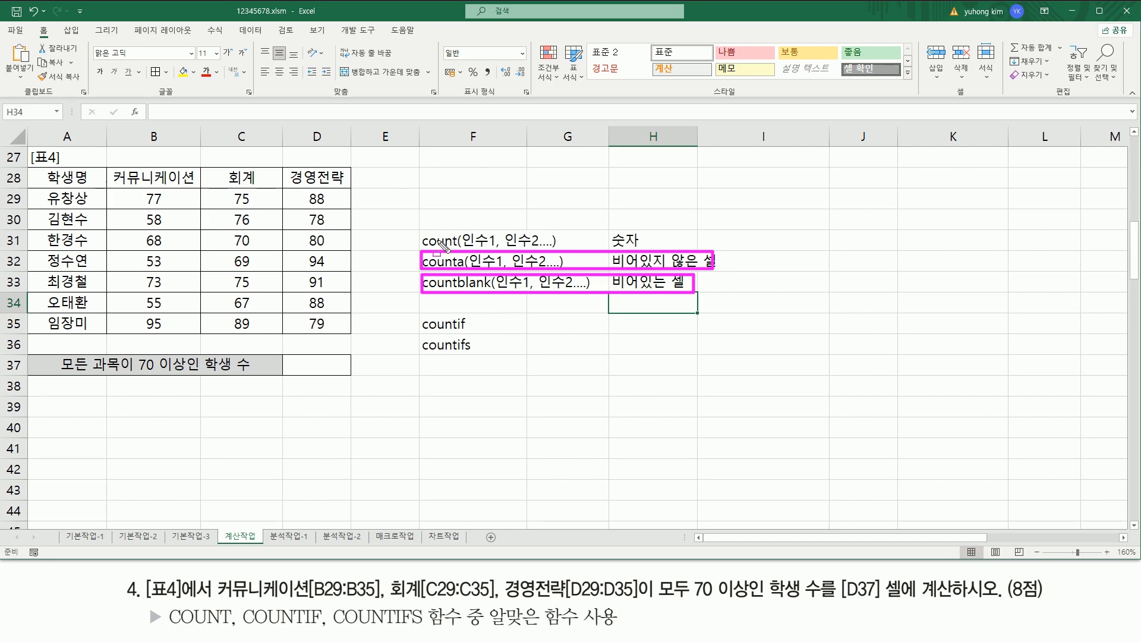
pyautogui.moveTo(416, 229); pyautogui.dragTo(462, 246)
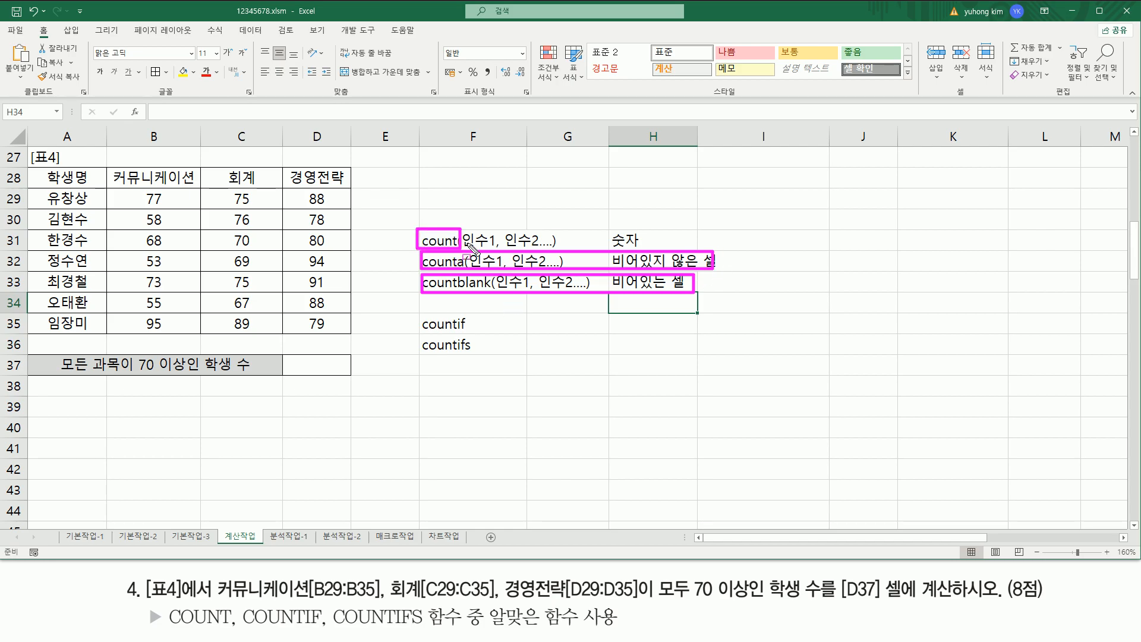
pyautogui.moveTo(608, 229); pyautogui.dragTo(646, 247)
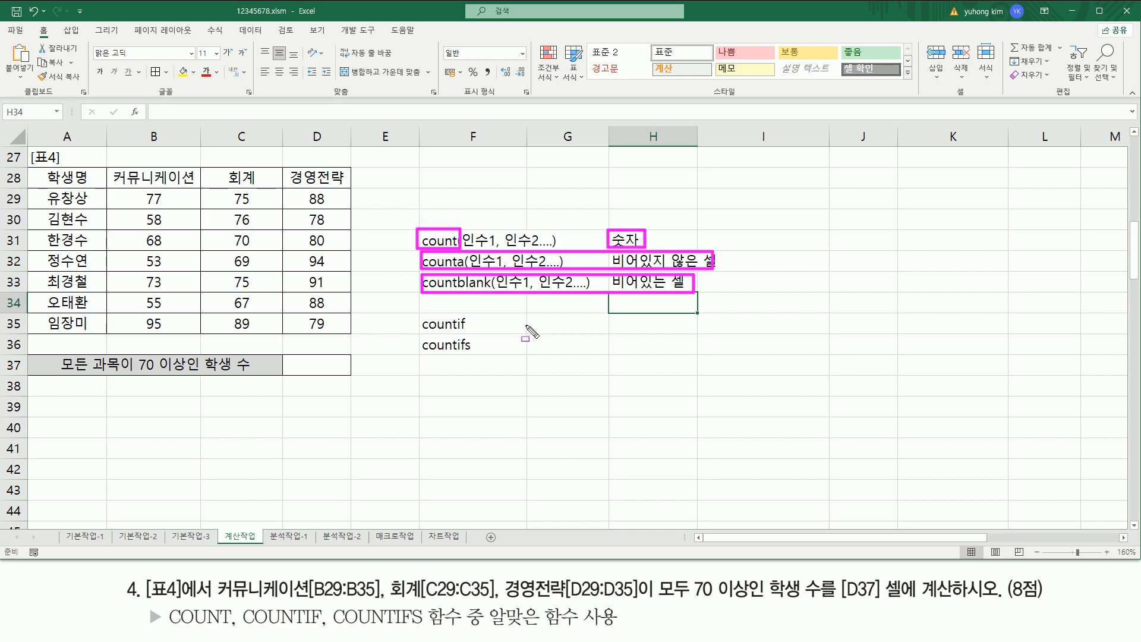
pyautogui.press('Escape')
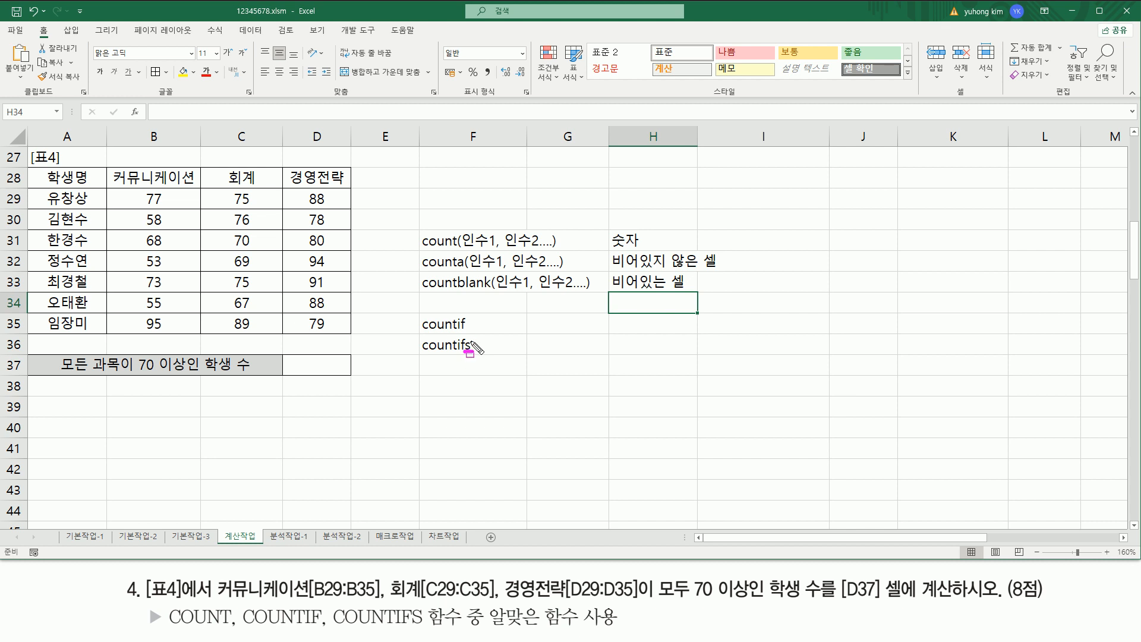
pyautogui.press('Escape')
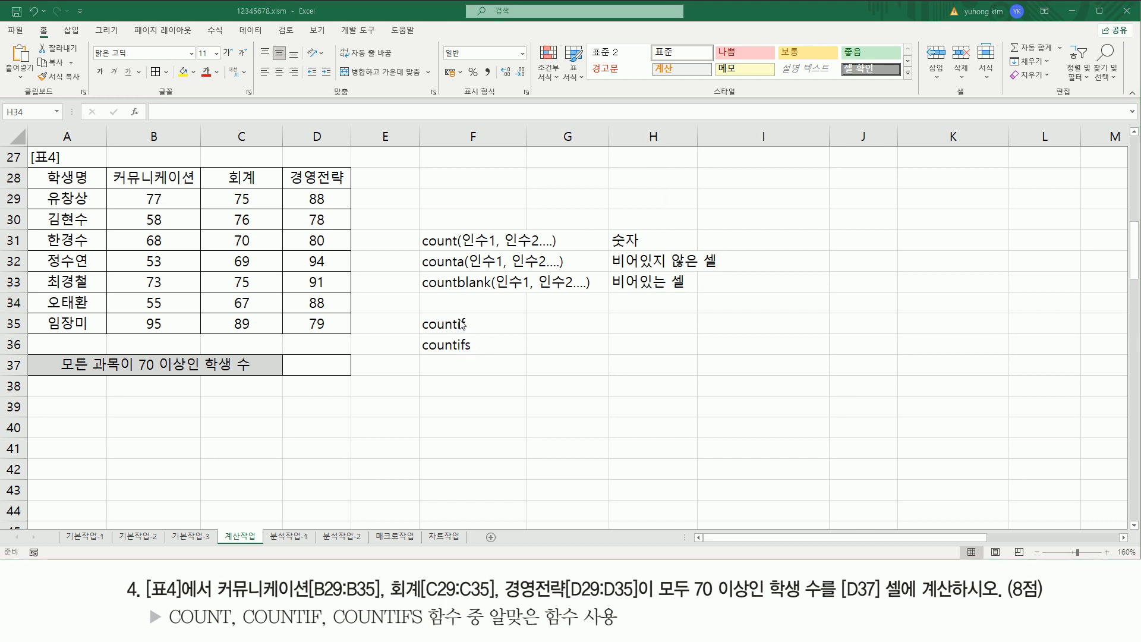
pyautogui.moveTo(457, 313); pyautogui.dragTo(469, 355)
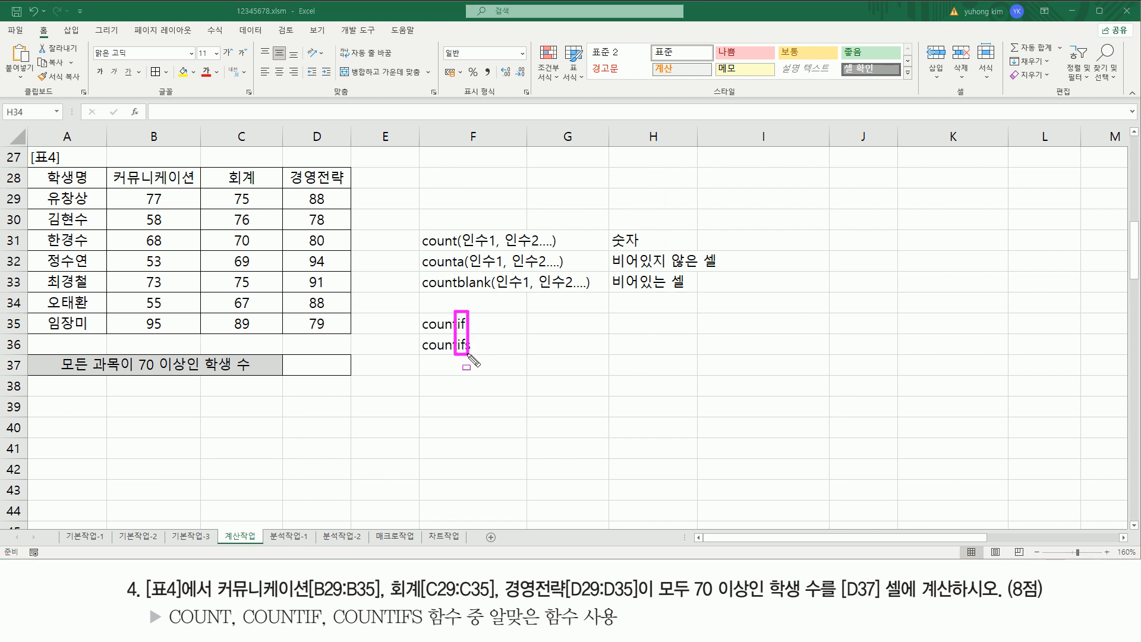
pyautogui.press('Escape')
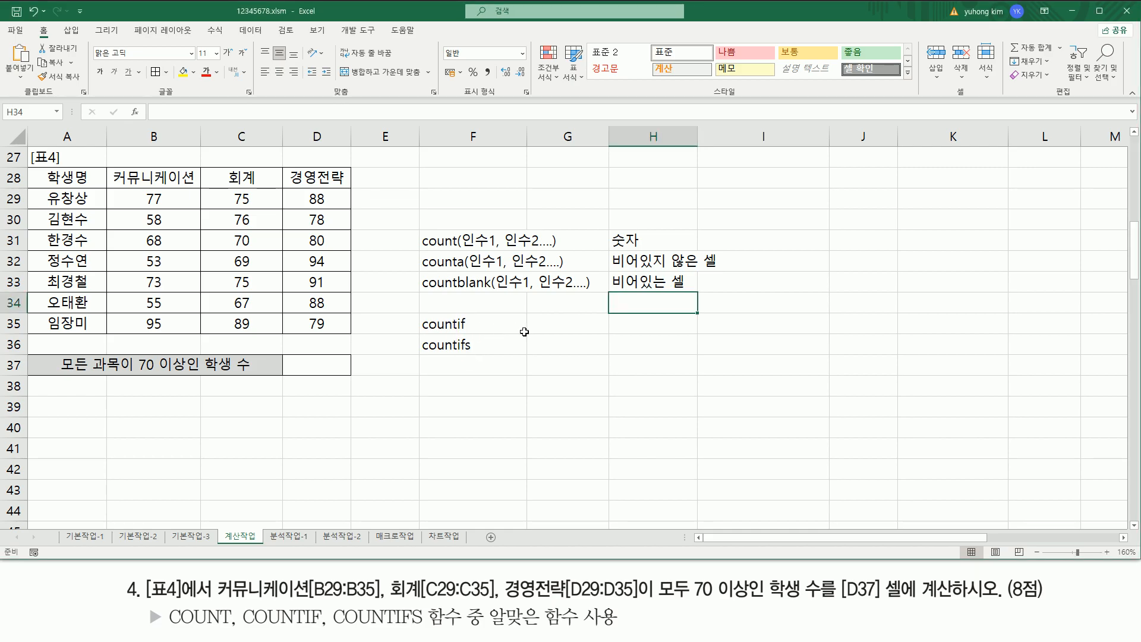
# - Extend the countif note in F35 with its arguments so it reads countif( 조건범위, 조건 )
pyautogui.click(493, 329)
pyautogui.doubleClick(515, 330)
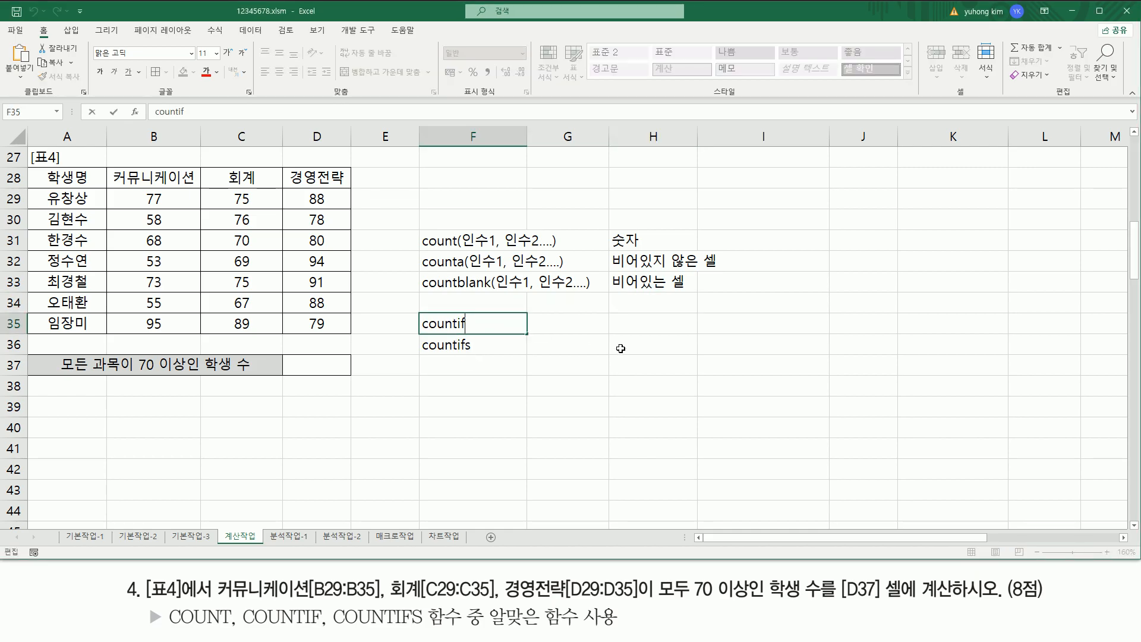
pyautogui.write('( 조건범')
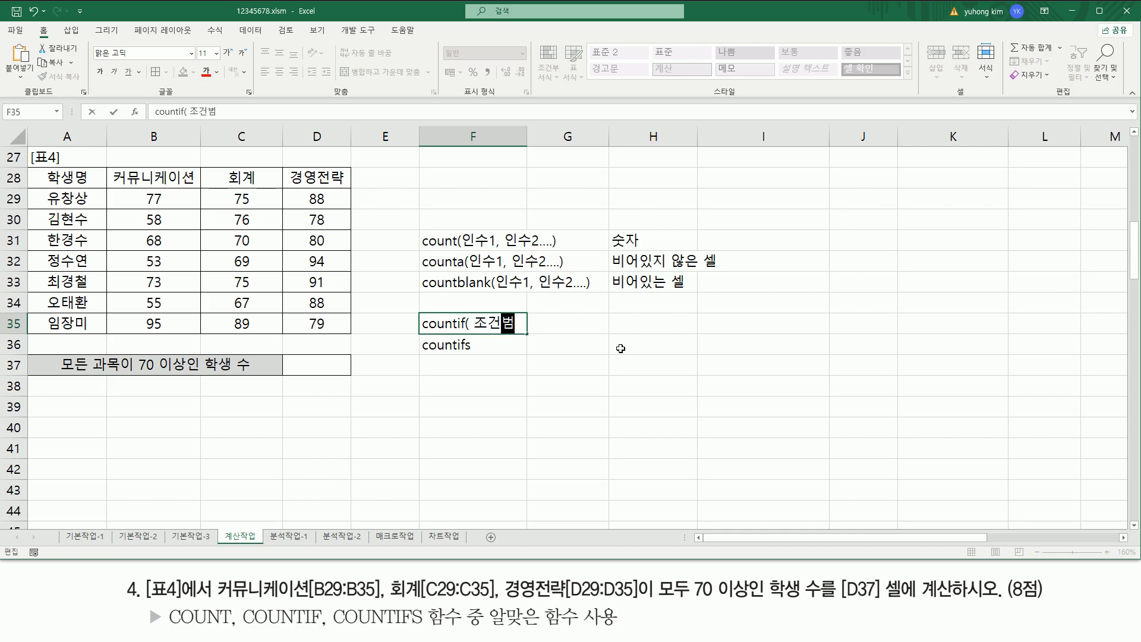
pyautogui.write('위,')
pyautogui.write(' 조건')
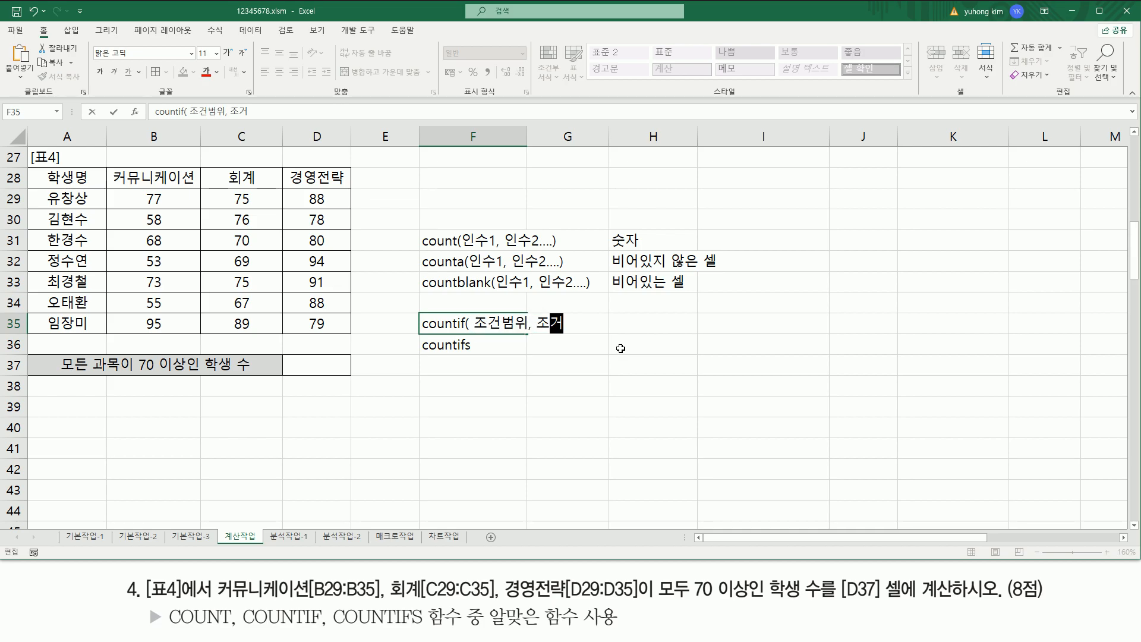
pyautogui.write(' )')
pyautogui.press('Return')
pyautogui.moveTo(473, 331)
pyautogui.mouseDown()
pyautogui.moveTo(538, 348)
pyautogui.moveTo(528, 310)
pyautogui.moveTo(563, 332)
pyautogui.mouseUp()
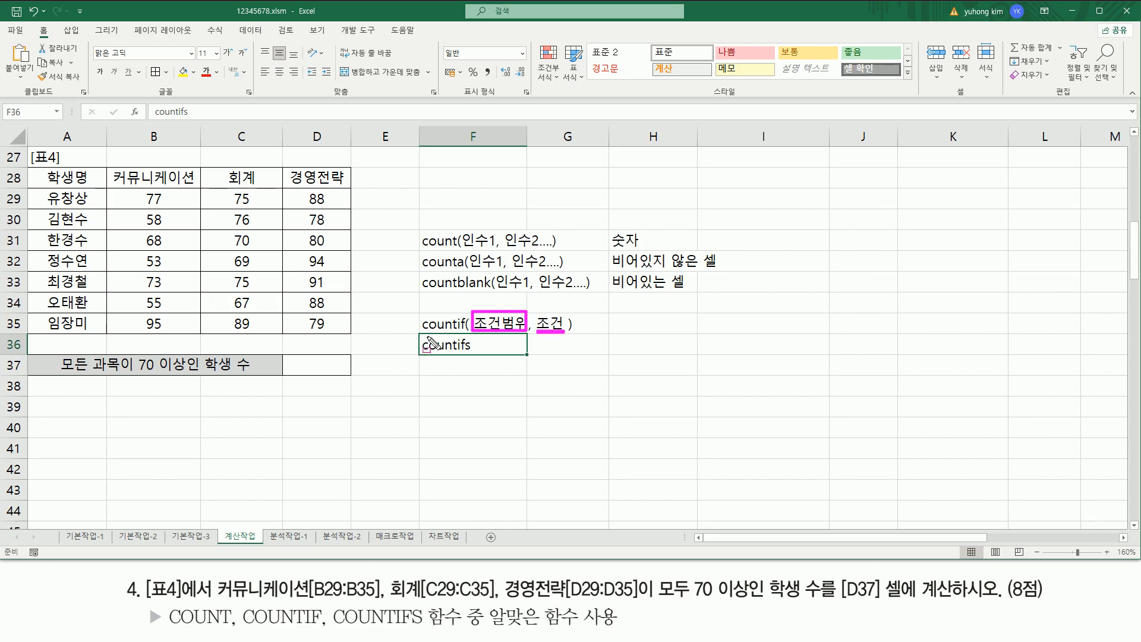
pyautogui.moveTo(421, 329); pyautogui.dragTo(464, 330)
pyautogui.press('Escape')
# - Extend the countifs note in F36 with its first argument pair so it reads countifs( 첫번째조건범위, 첫번째조건
pyautogui.press('F2')
pyautogui.write('처ㅅ')
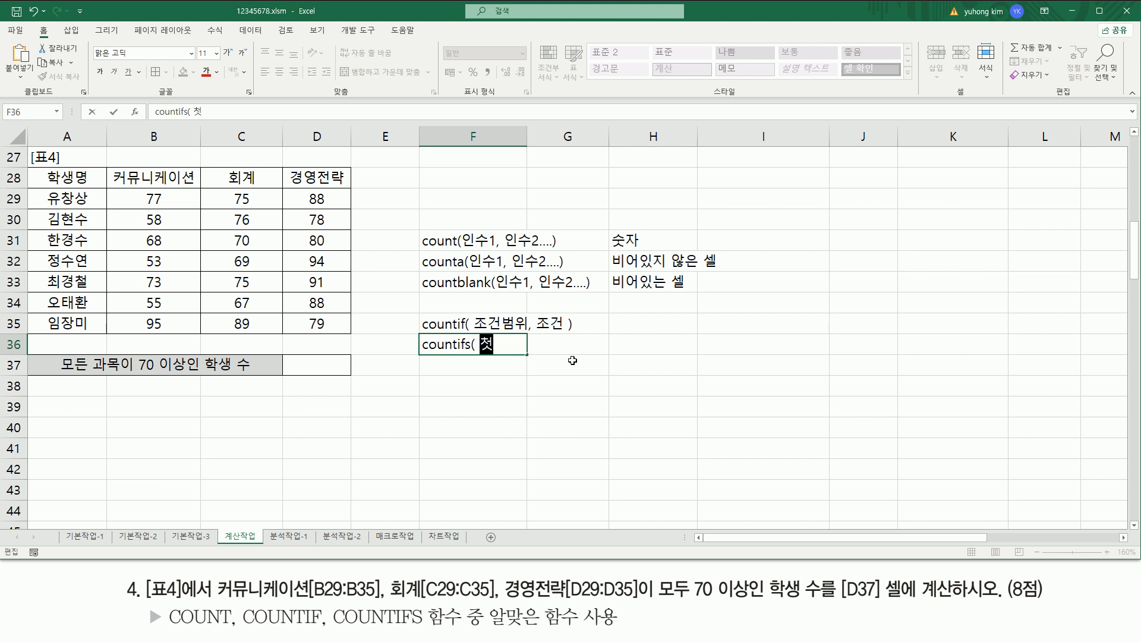
pyautogui.write('번ㅉ')
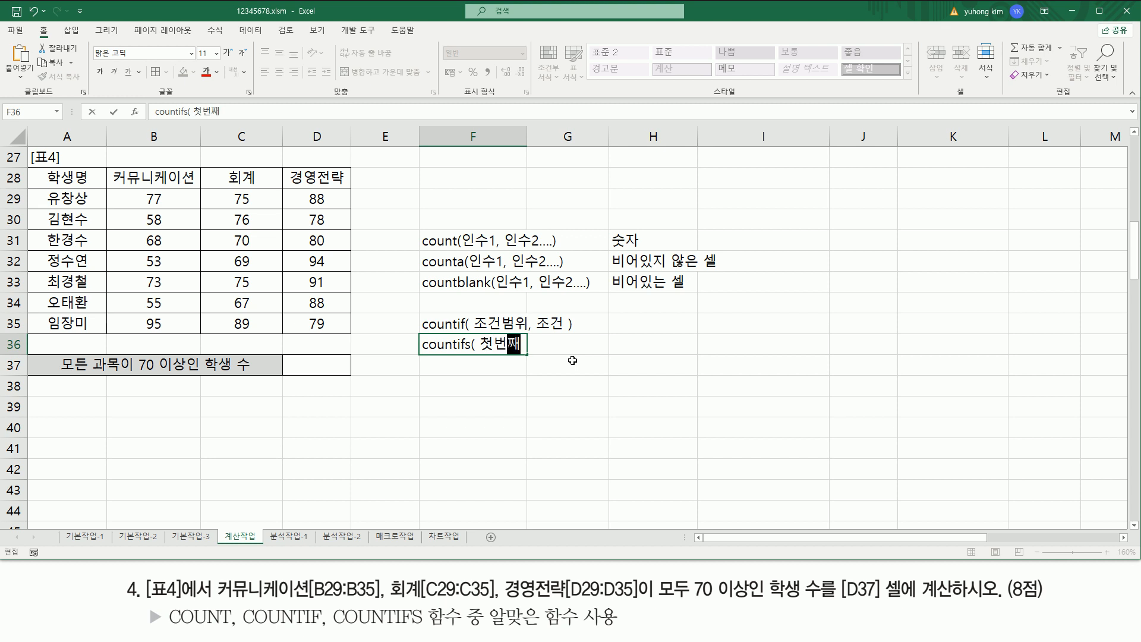
pyautogui.write('ㅐ조건범위, ')
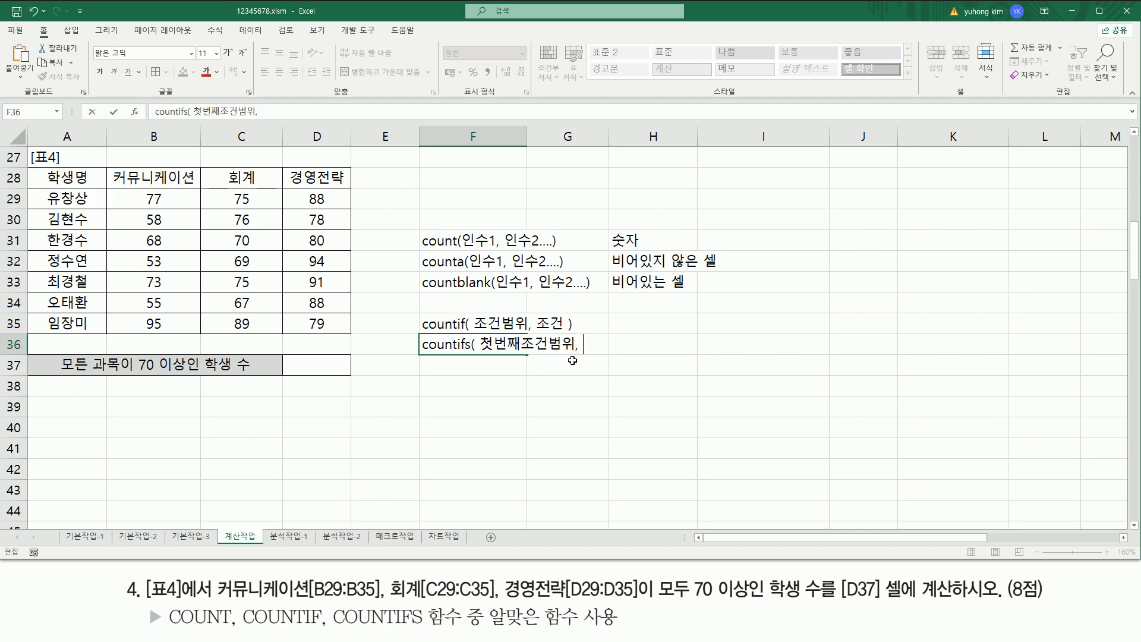
pyautogui.write('첫번째')
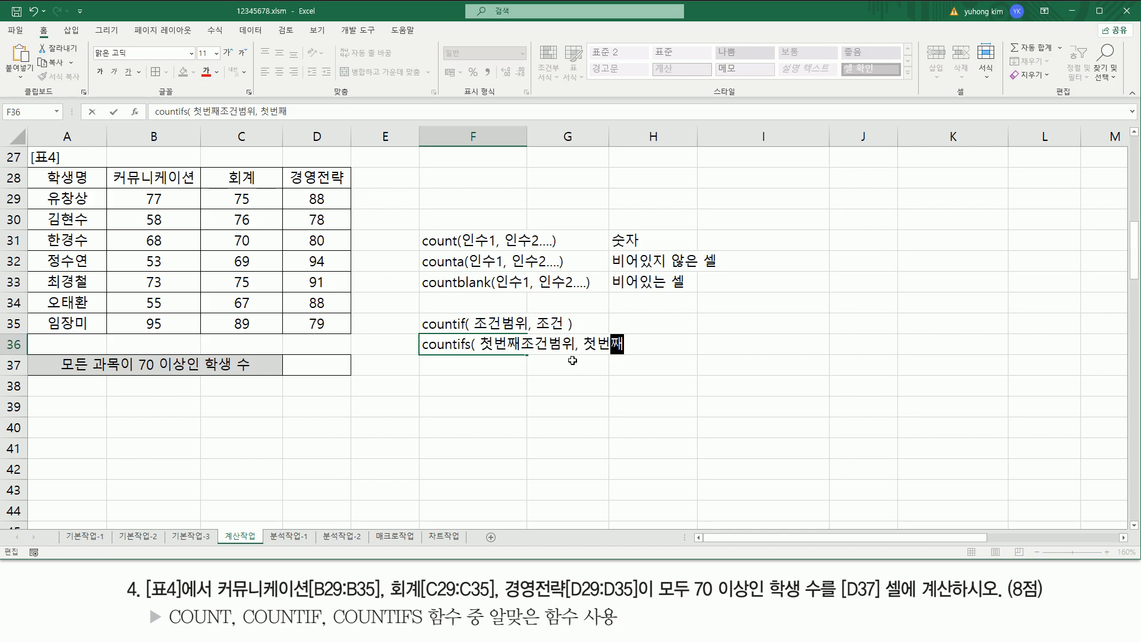
pyautogui.write('조거')
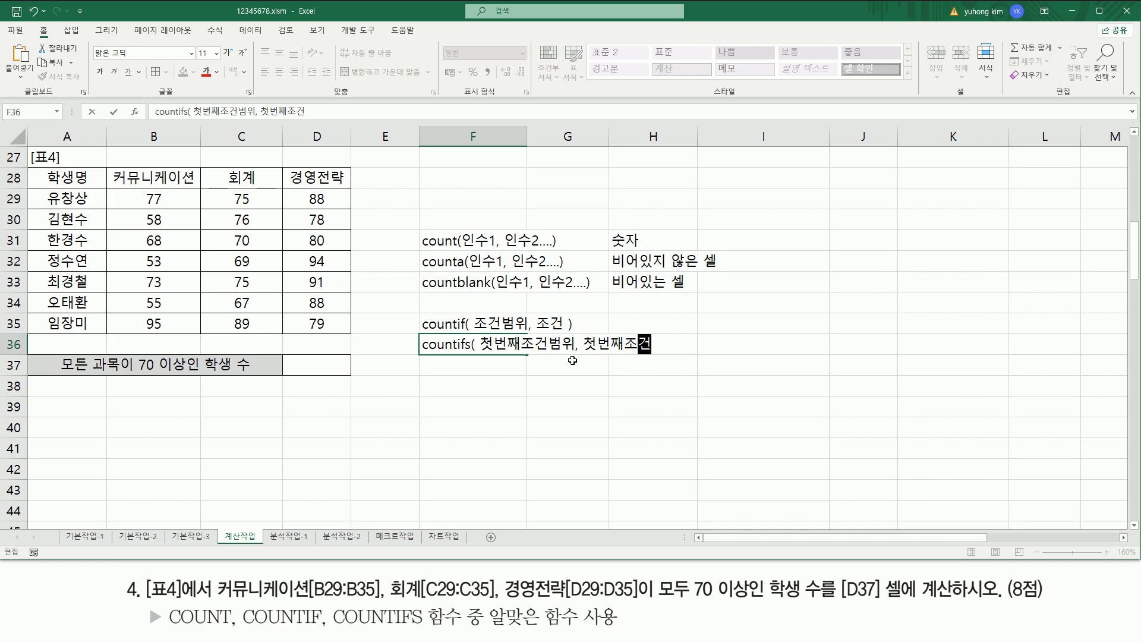
# - Duplicate the first argument pair in the countifs note and change the copy to 두번째조건범위, 두번째조건
pyautogui.moveTo(485, 344); pyautogui.dragTo(682, 348)
pyautogui.hotkey('ctrl', 'c')
pyautogui.click(668, 343)
pyautogui.hotkey('ctrl', 'v')
pyautogui.press('BackSpace')
pyautogui.write('두')
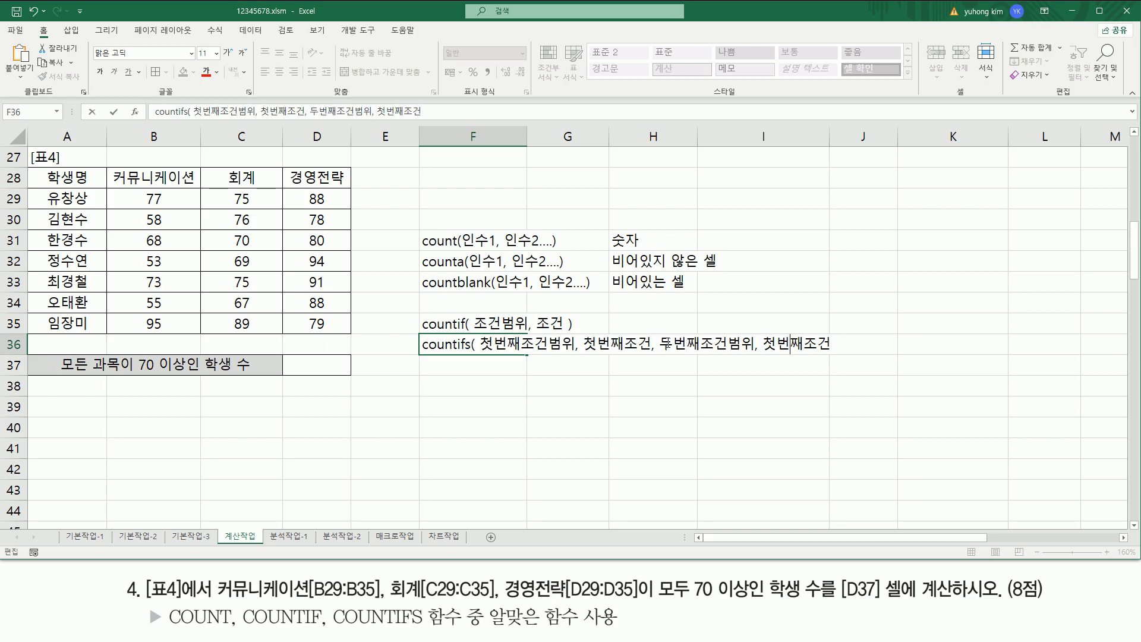
pyautogui.press('Delete')
pyautogui.write('ㄷ')
# - Append a third pair, 세번째조건범위, 세번째조건, to the countifs note and finish it with ...... )
pyautogui.press('End')
pyautogui.hotkey('ctrl', 'v')
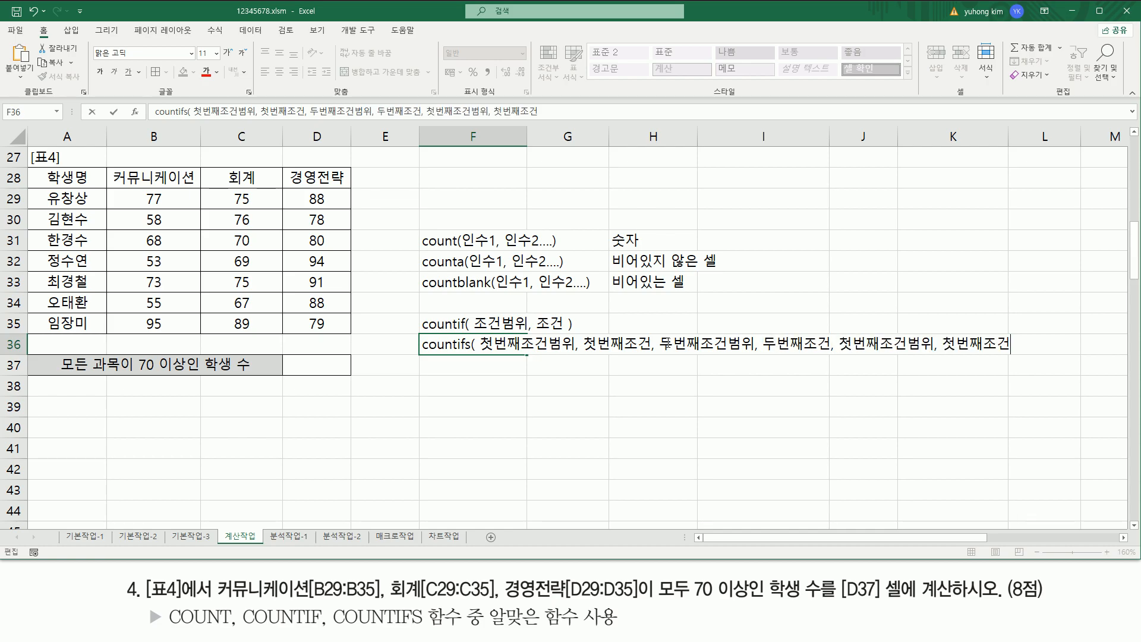
pyautogui.click(853, 344)
pyautogui.press('BackSpace')
pyautogui.write('세')
pyautogui.press('Right')
pyautogui.press('BackSpace')
pyautogui.write('ㅅ')
pyautogui.press('Right')
pyautogui.press('Return')
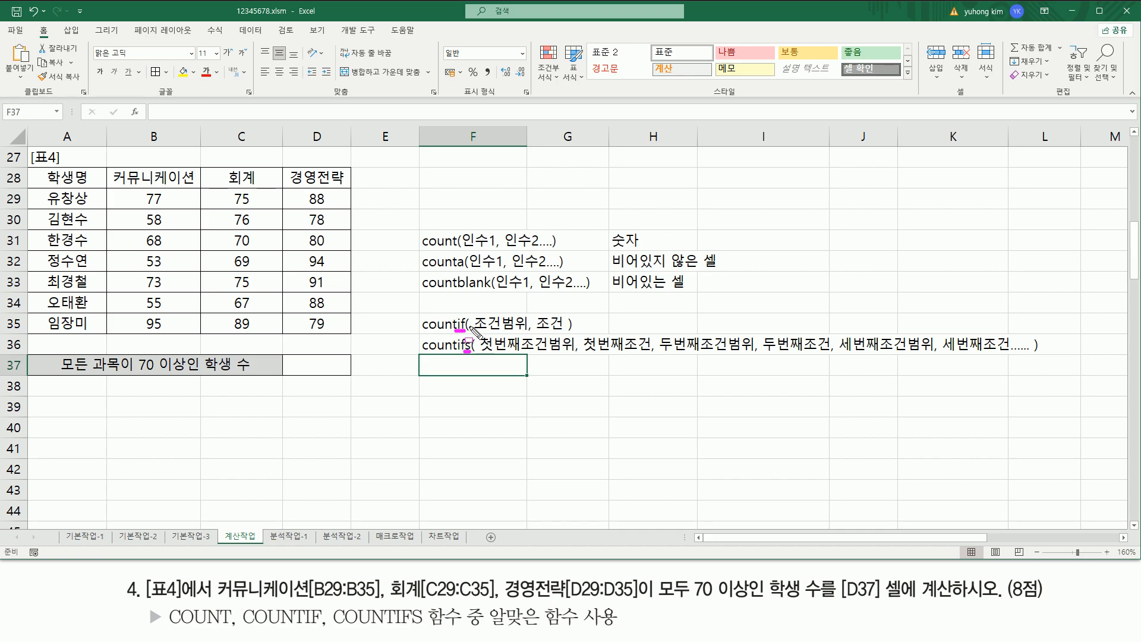
# - Compare the countif and countifs notes, examining how each condition range in countifs pairs with its condition
pyautogui.moveTo(417, 308)
pyautogui.mouseDown()
pyautogui.moveTo(512, 334)
pyautogui.moveTo(593, 336)
pyautogui.mouseUp()
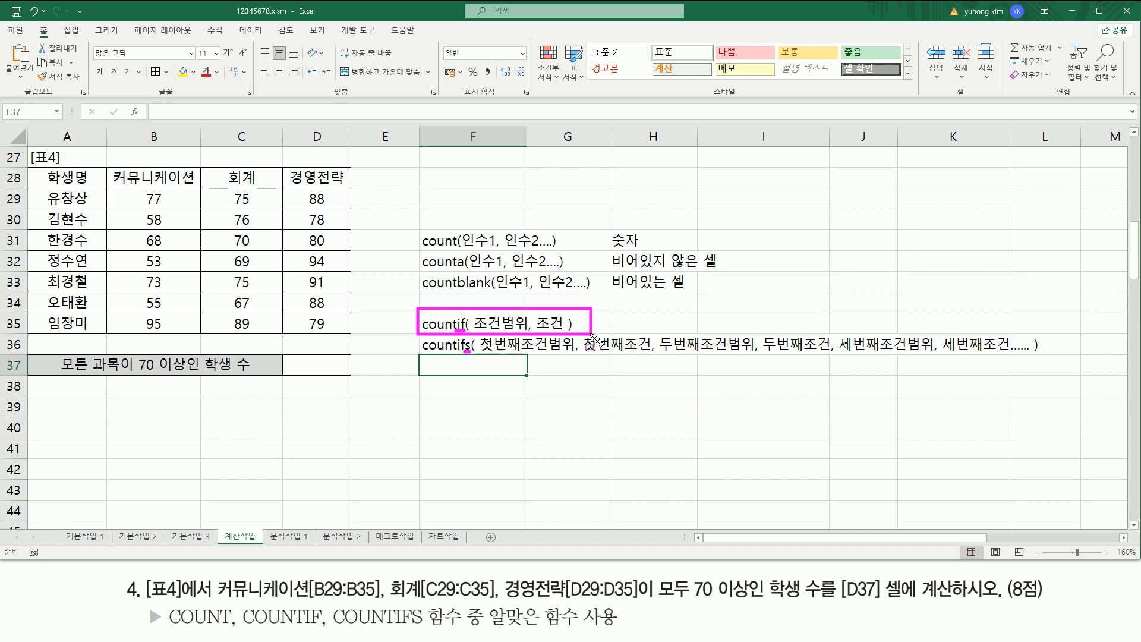
pyautogui.press('Escape')
pyautogui.moveTo(416, 313); pyautogui.dragTo(580, 333)
pyautogui.moveTo(417, 337); pyautogui.dragTo(1043, 355)
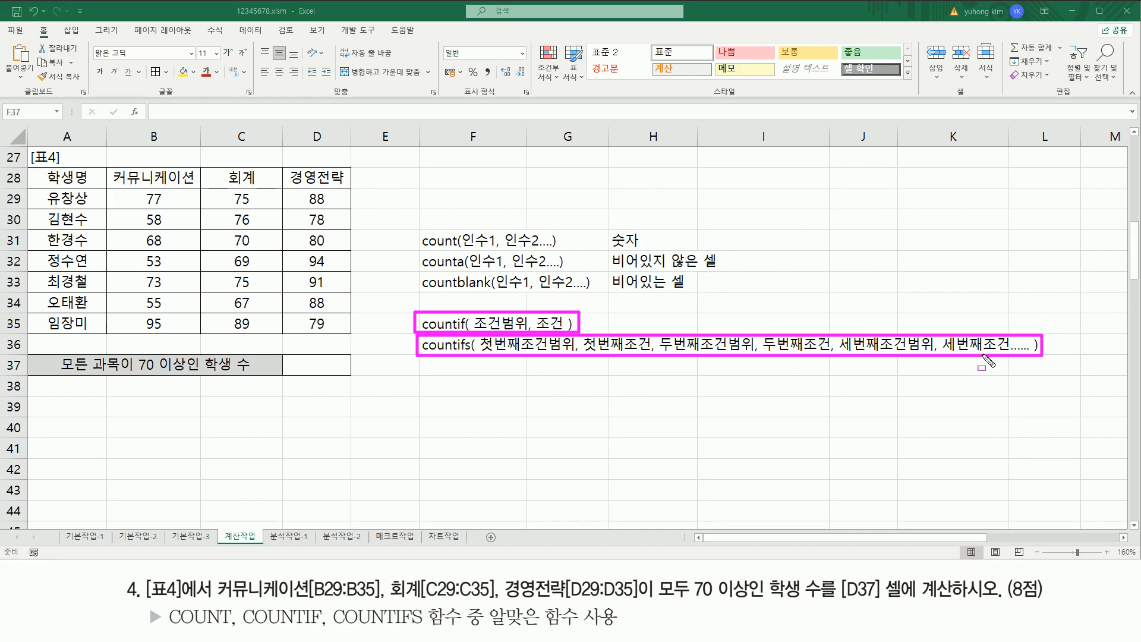
pyautogui.press('Escape')
pyautogui.hotkey('ctrl', '2')
pyautogui.moveTo(480, 335)
pyautogui.mouseDown()
pyautogui.moveTo(572, 357)
pyautogui.moveTo(1013, 355)
pyautogui.mouseUp()
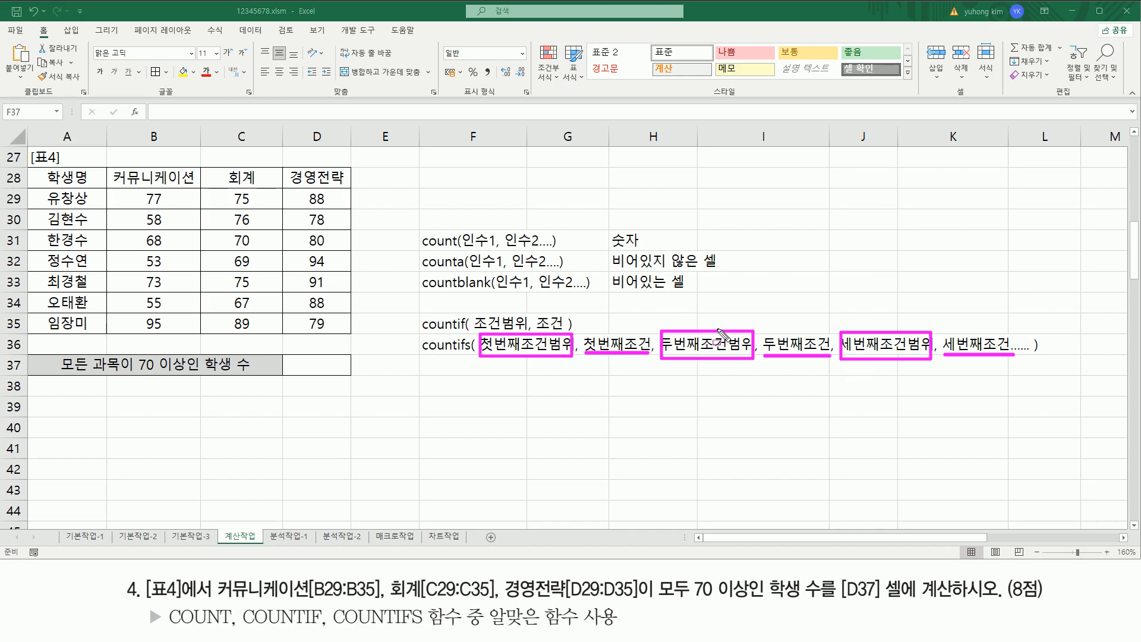
pyautogui.moveTo(419, 352); pyautogui.dragTo(450, 353)
pyautogui.press('Escape')
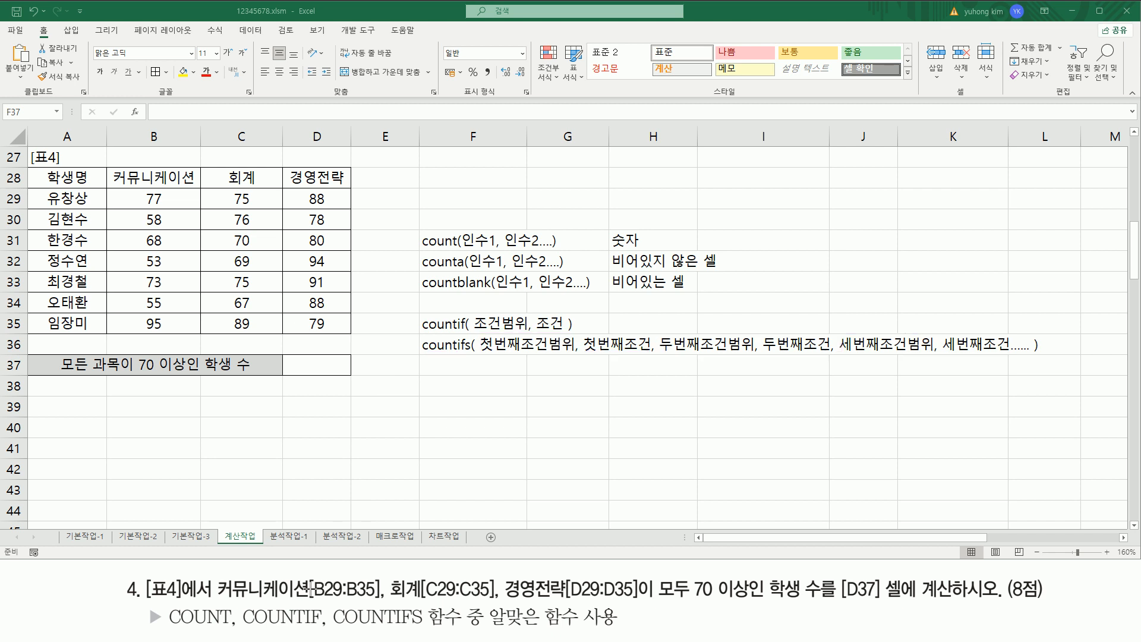
# - Read task 4 for the three subject ranges, the shared 70-or-more condition and the suitable COUNT function
pyautogui.hotkey('ctrl', '2')
pyautogui.moveTo(212, 597)
pyautogui.mouseDown()
pyautogui.moveTo(779, 612)
pyautogui.moveTo(760, 602)
pyautogui.mouseUp()
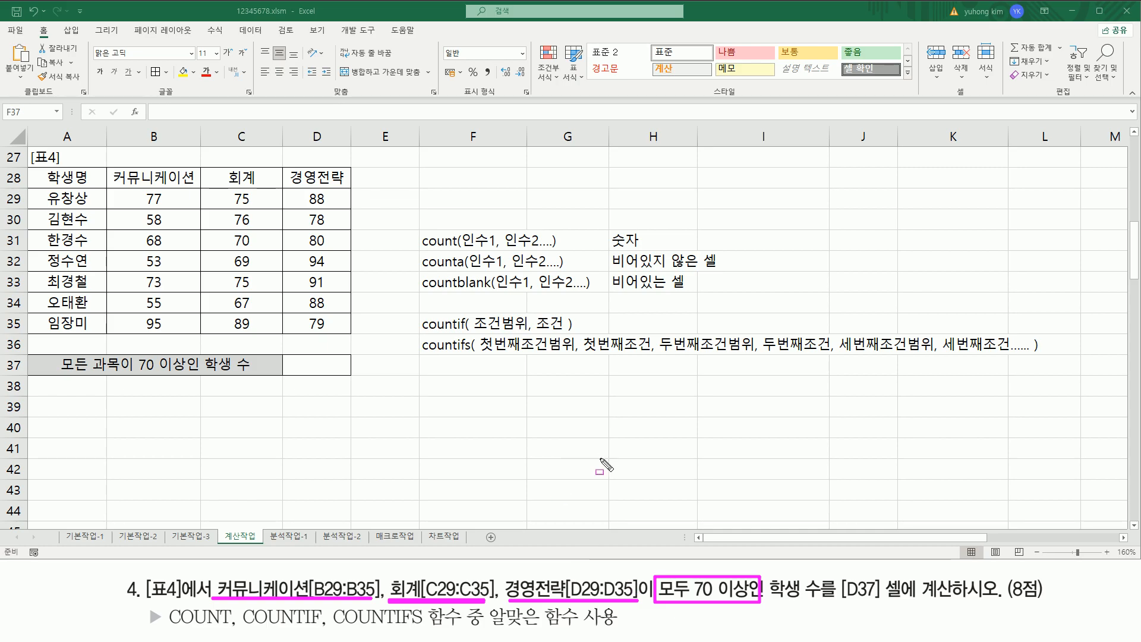
pyautogui.moveTo(333, 625); pyautogui.dragTo(427, 627)
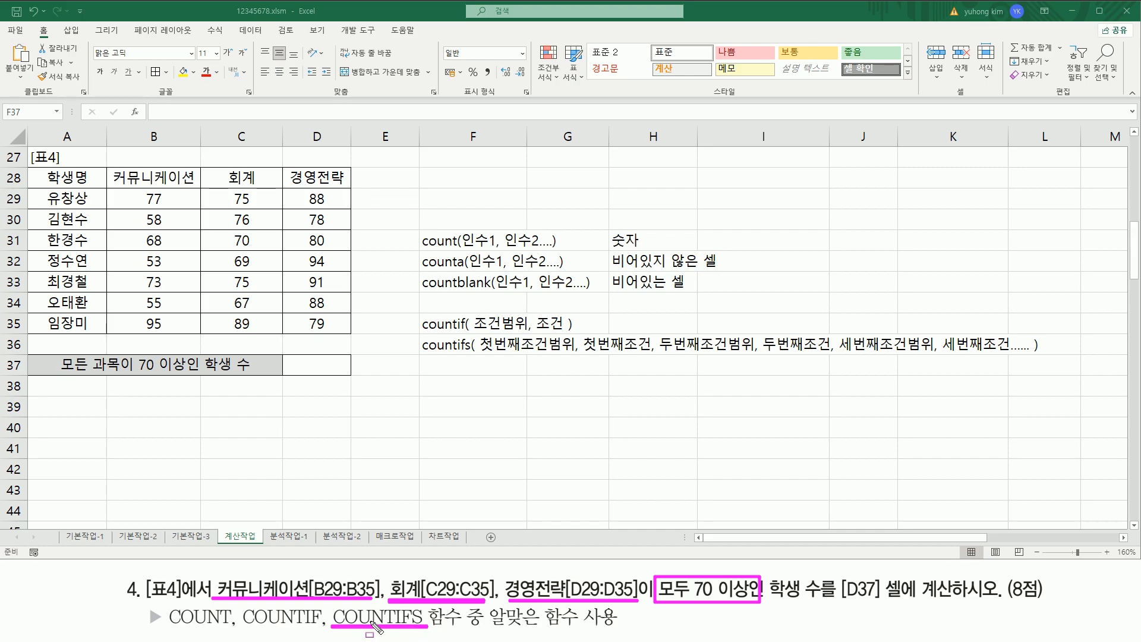
pyautogui.press('Escape')
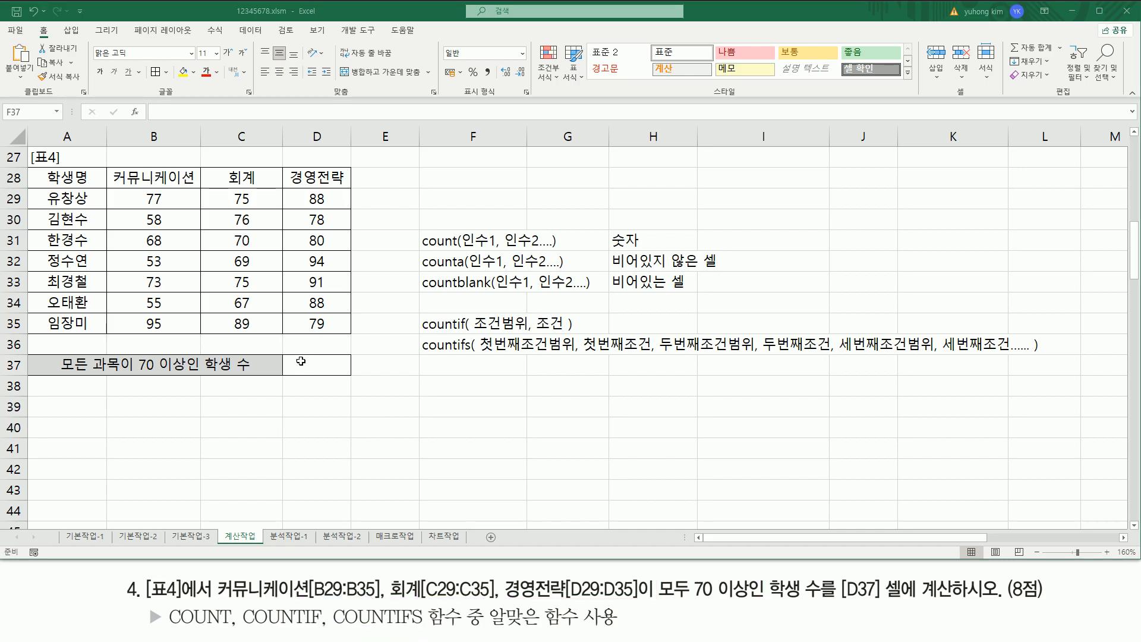
# - Start a COUNTIFS formula in D37 with the 커뮤니케이션 range B29:B35 and the criterion ">=70"
pyautogui.click(313, 365)
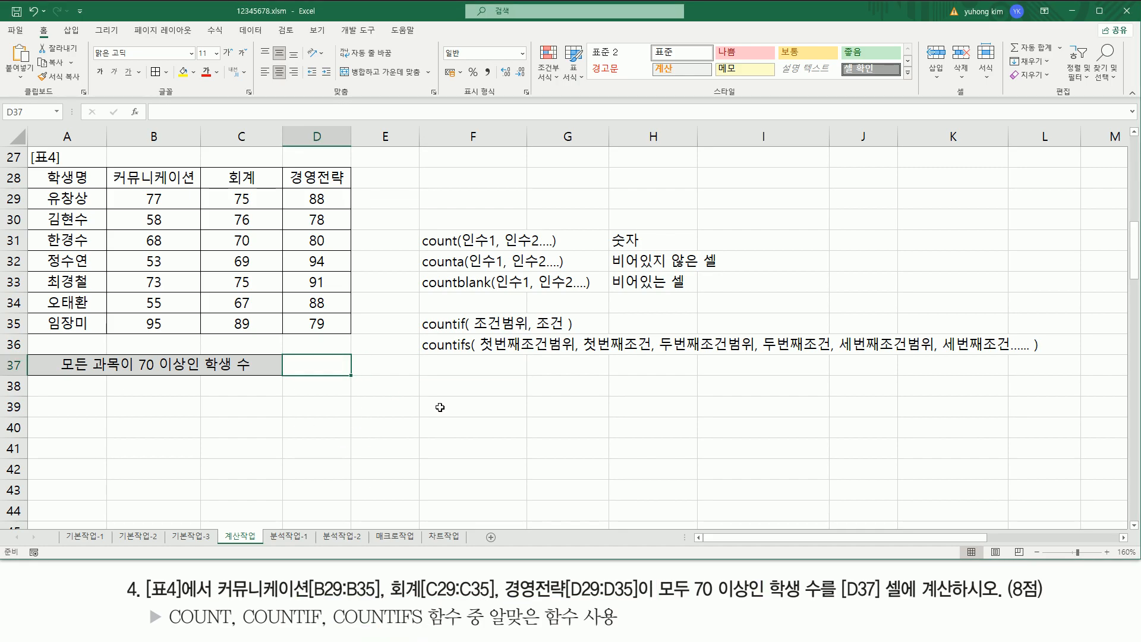
pyautogui.write('=채')
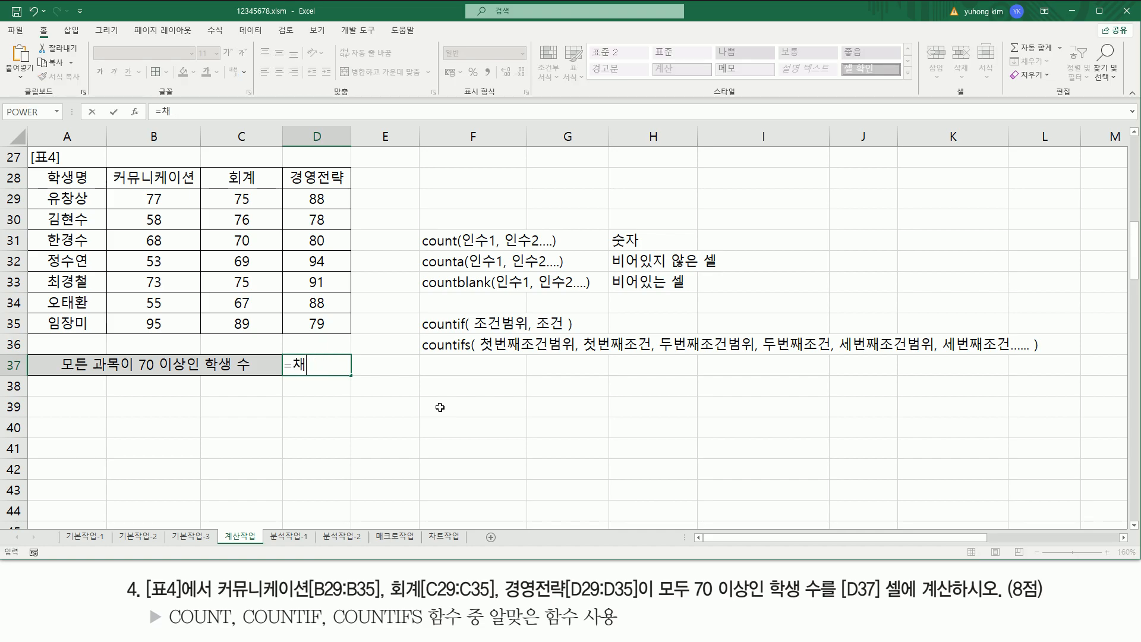
pyautogui.press('BackSpace')
pyautogui.press('Hangul')
pyautogui.write('countifs')
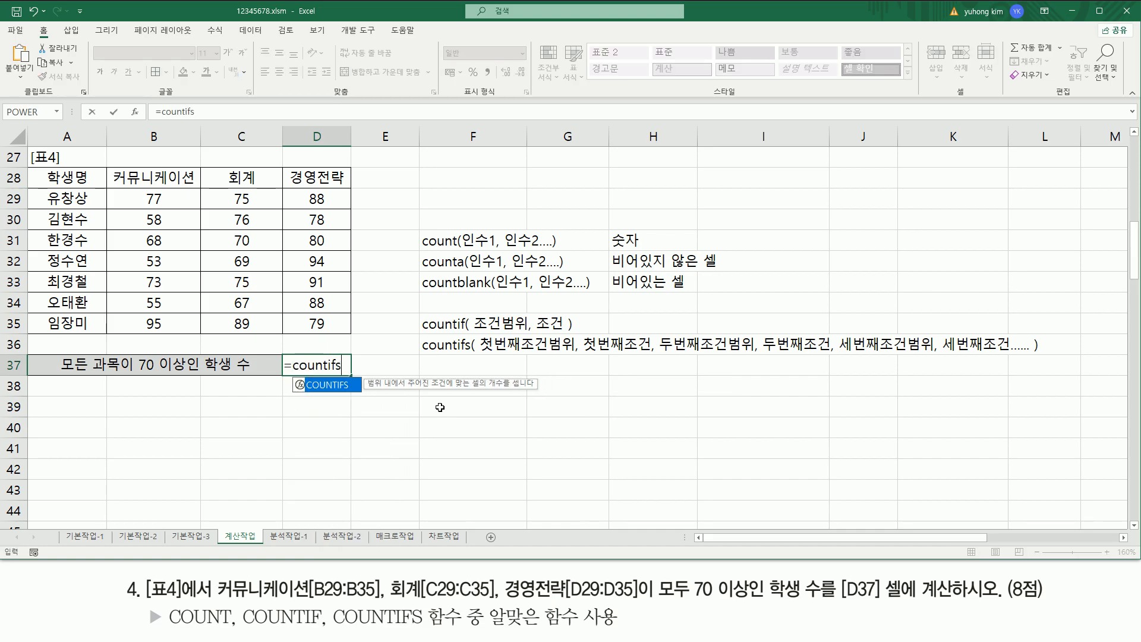
pyautogui.press('Tab')
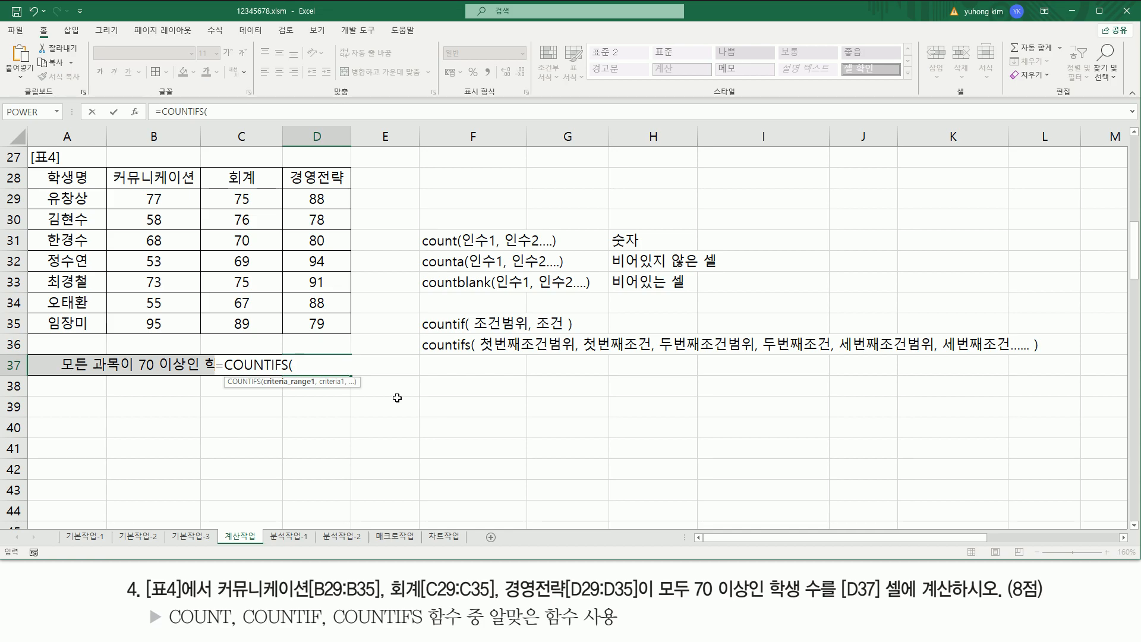
pyautogui.moveTo(159, 198); pyautogui.dragTo(153, 321)
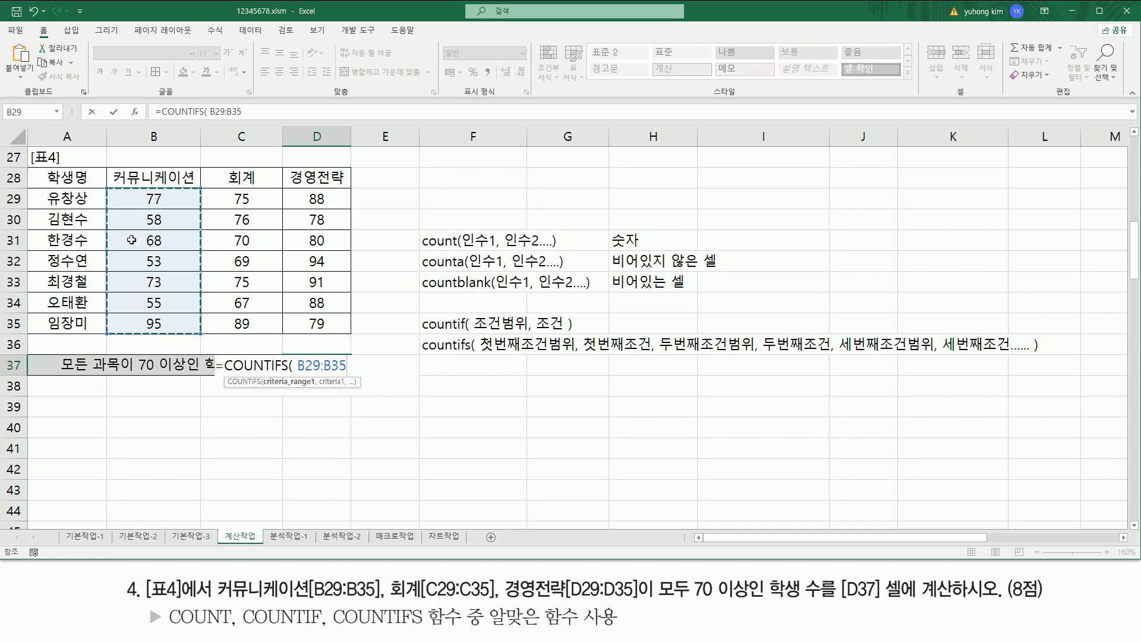
pyautogui.write(', ">')
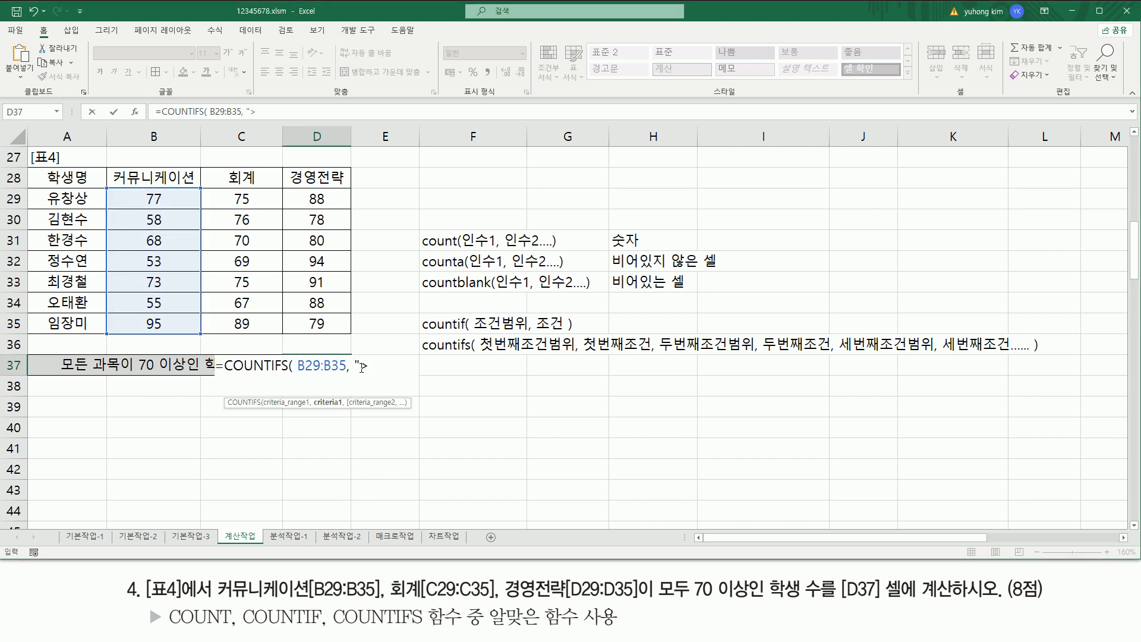
pyautogui.write('70",')
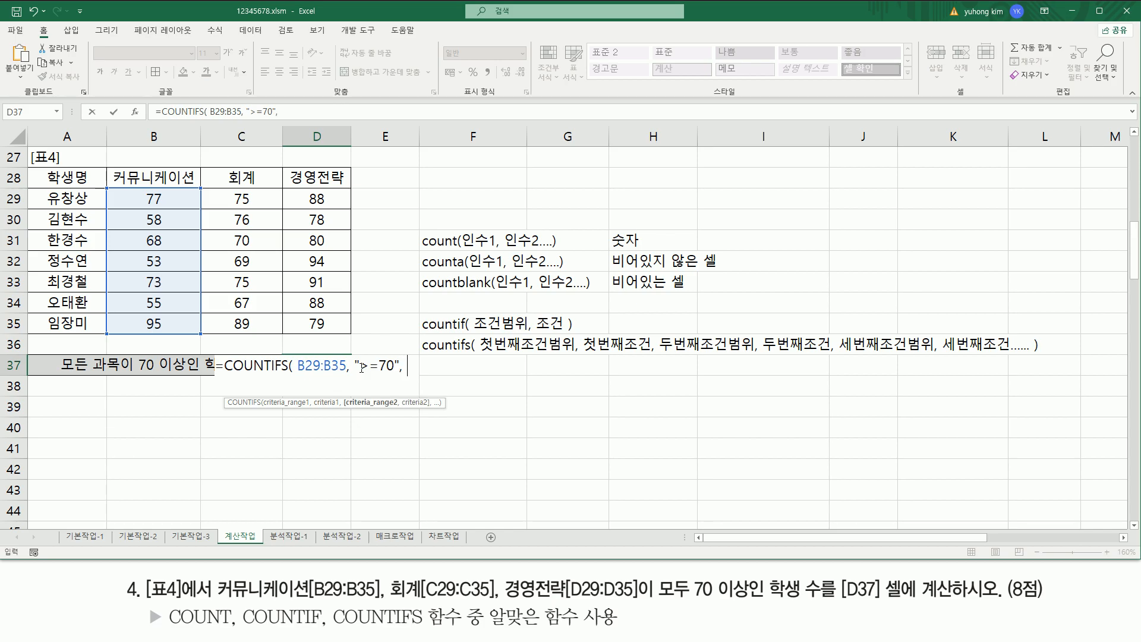
# - Add C29:C35 and D29:D35 to the COUNTIFS formula, each with the criterion ">=70", and close the parenthesis
pyautogui.moveTo(238, 198); pyautogui.dragTo(239, 323)
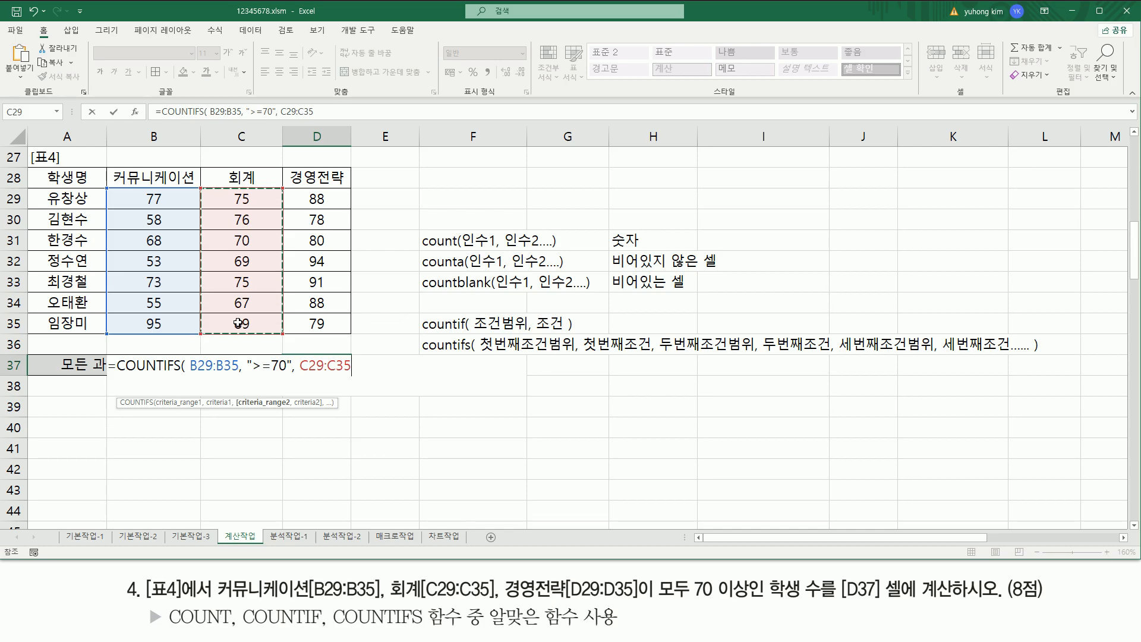
pyautogui.write(', ">=7')
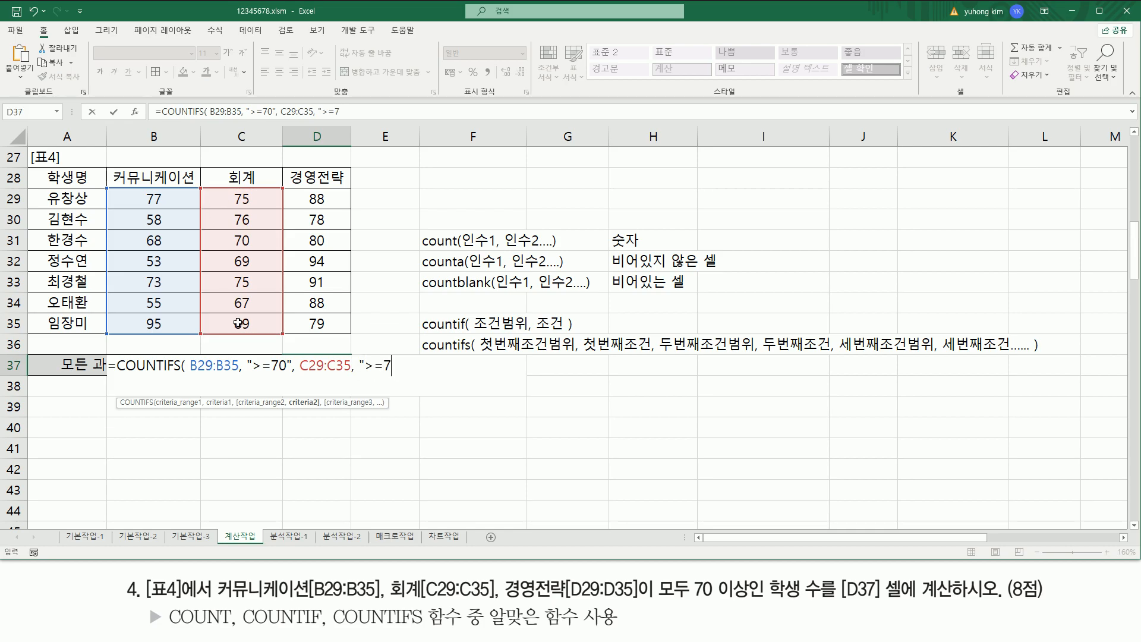
pyautogui.write('0",')
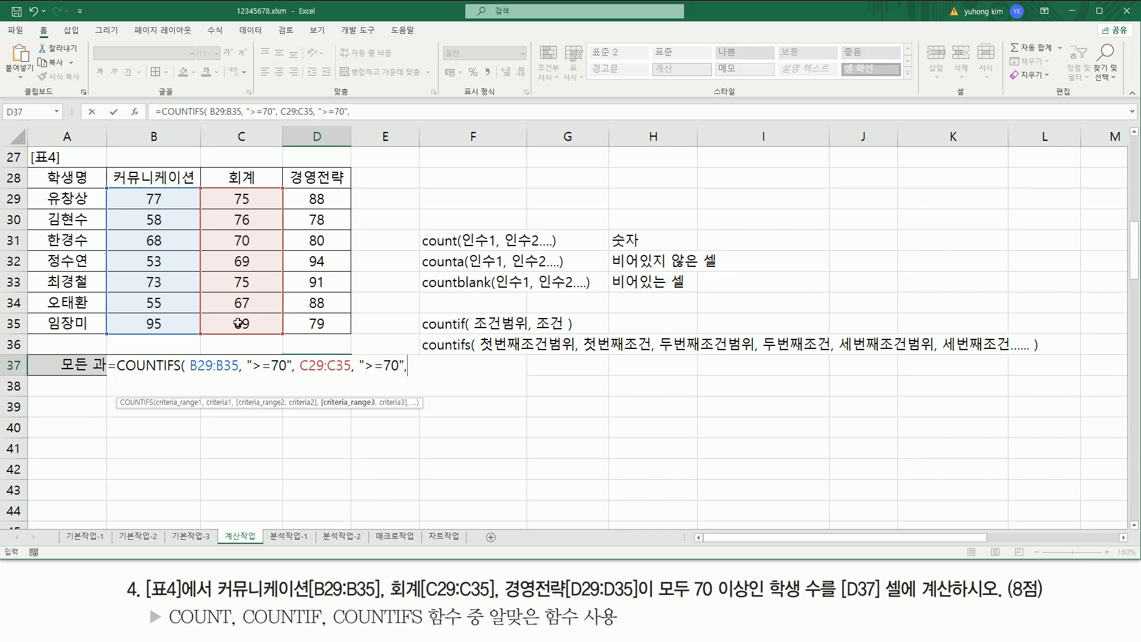
pyautogui.moveTo(315, 206); pyautogui.dragTo(319, 323)
pyautogui.write(',">=70')
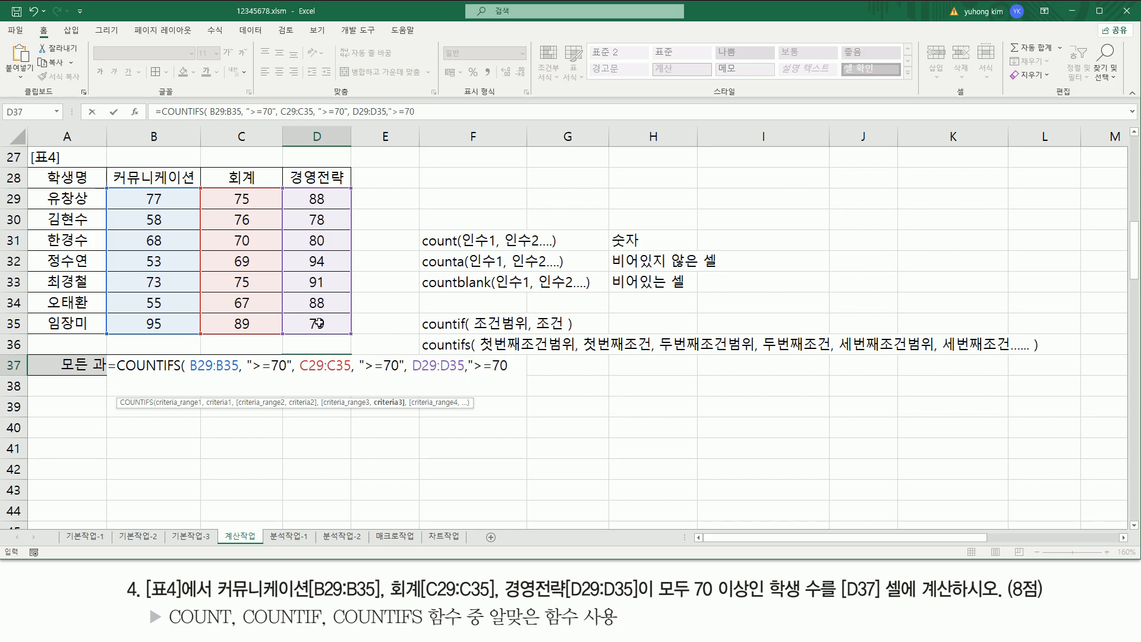
pyautogui.write('" )')
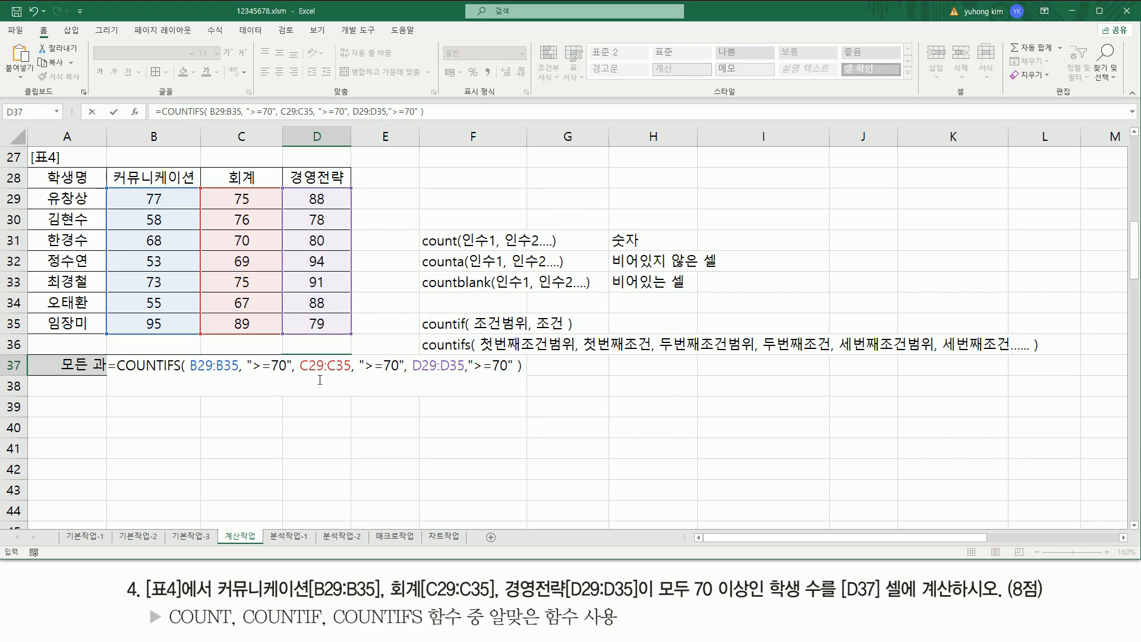
# - Insert extra spacing before each ">=70" criterion in the D37 formula and commit it
pyautogui.click(362, 366)
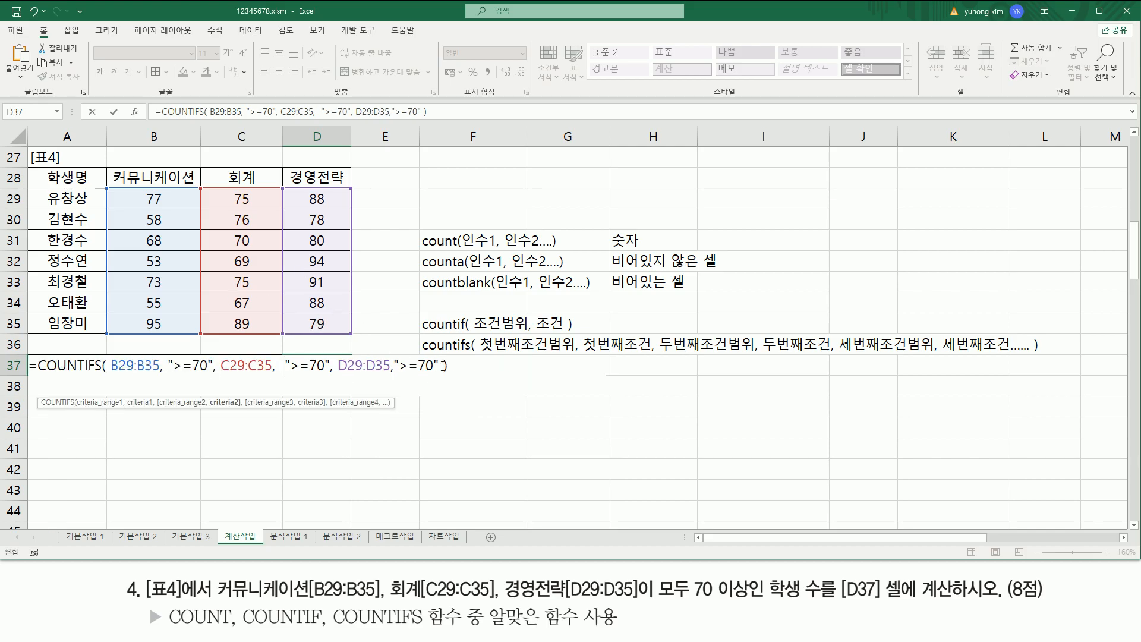
pyautogui.click(396, 366)
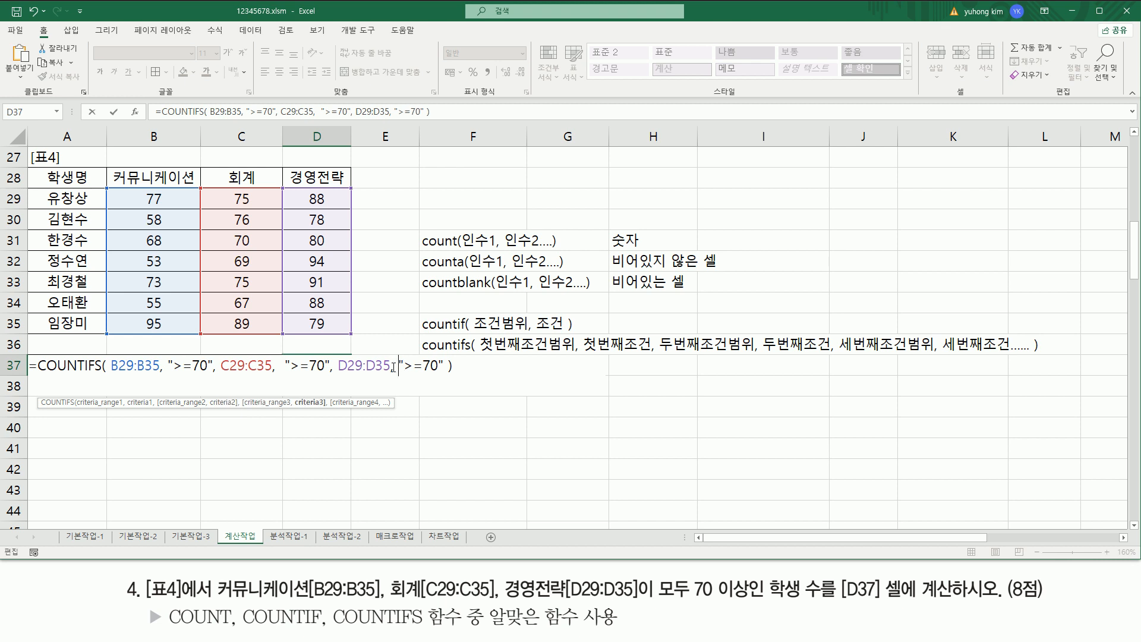
pyautogui.click(167, 365)
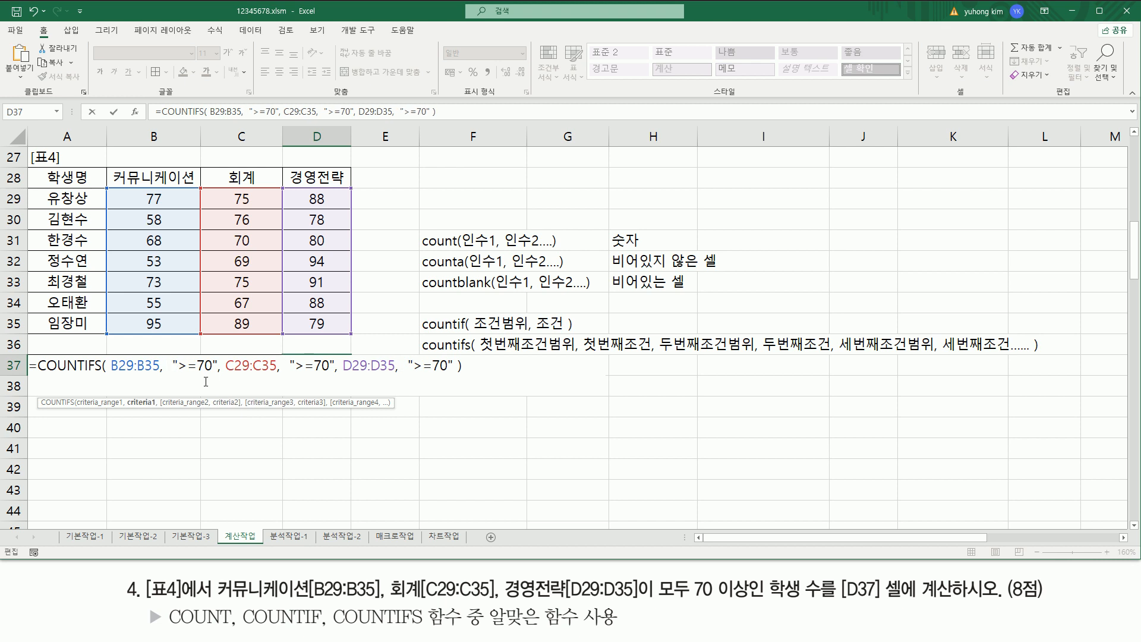
pyautogui.press('Return')
# - Check the D37 count against the 표4 scores, row by row, for students with 70 or more in every subject
pyautogui.click(331, 370)
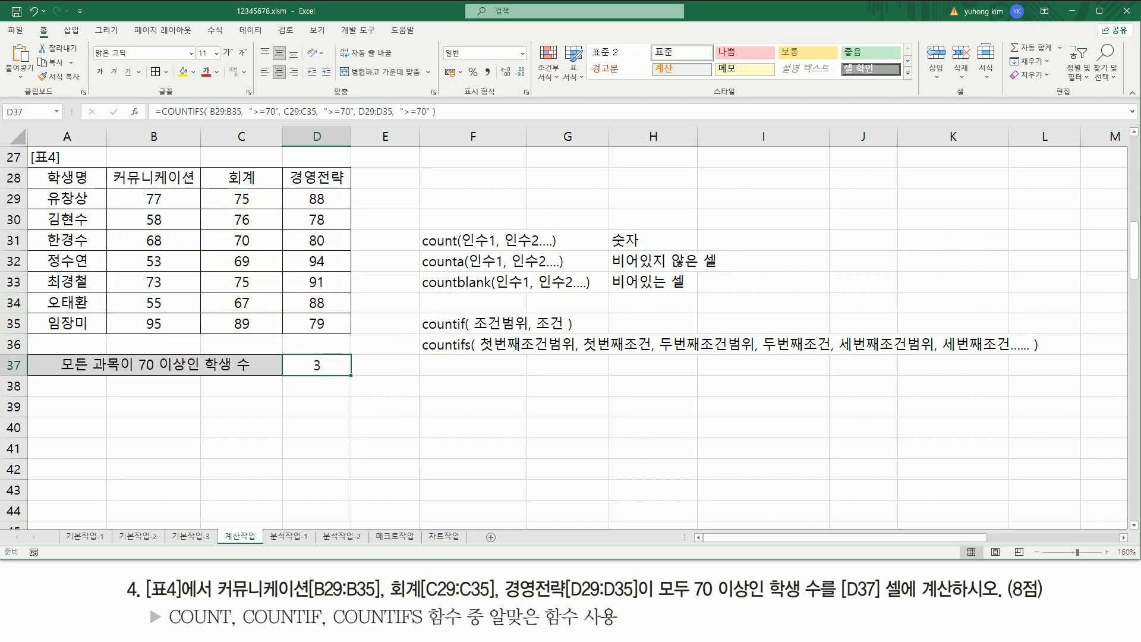
pyautogui.moveTo(133, 208)
pyautogui.mouseDown()
pyautogui.moveTo(333, 208)
pyautogui.moveTo(335, 191)
pyautogui.mouseUp()
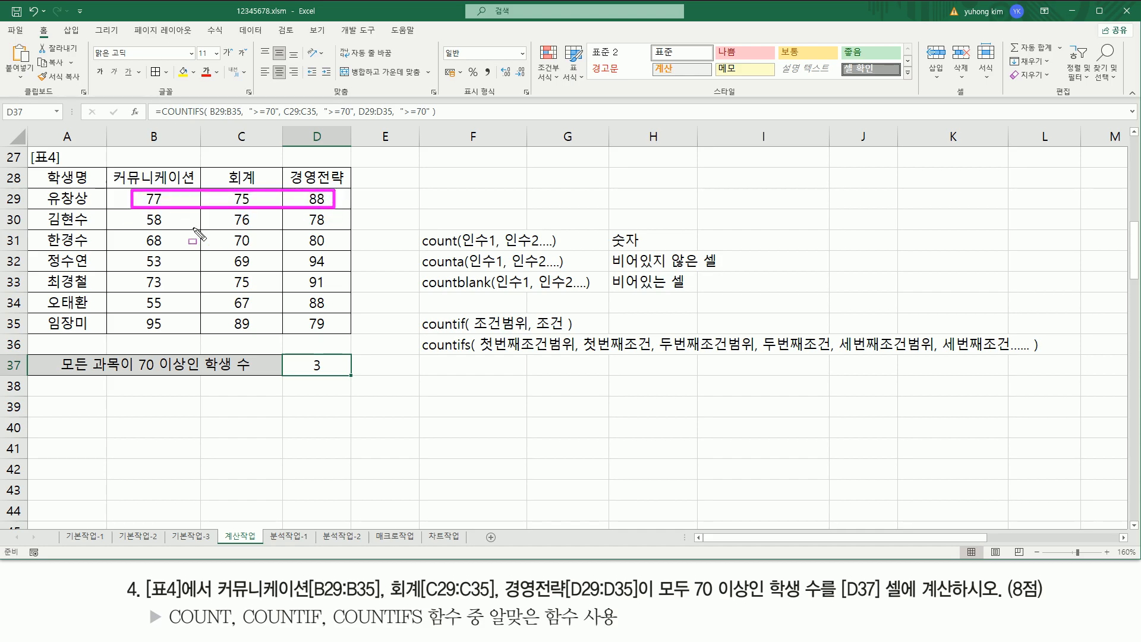
pyautogui.moveTo(144, 226)
pyautogui.mouseDown()
pyautogui.moveTo(162, 226)
pyautogui.moveTo(157, 267)
pyautogui.moveTo(134, 290)
pyautogui.moveTo(329, 285)
pyautogui.mouseUp()
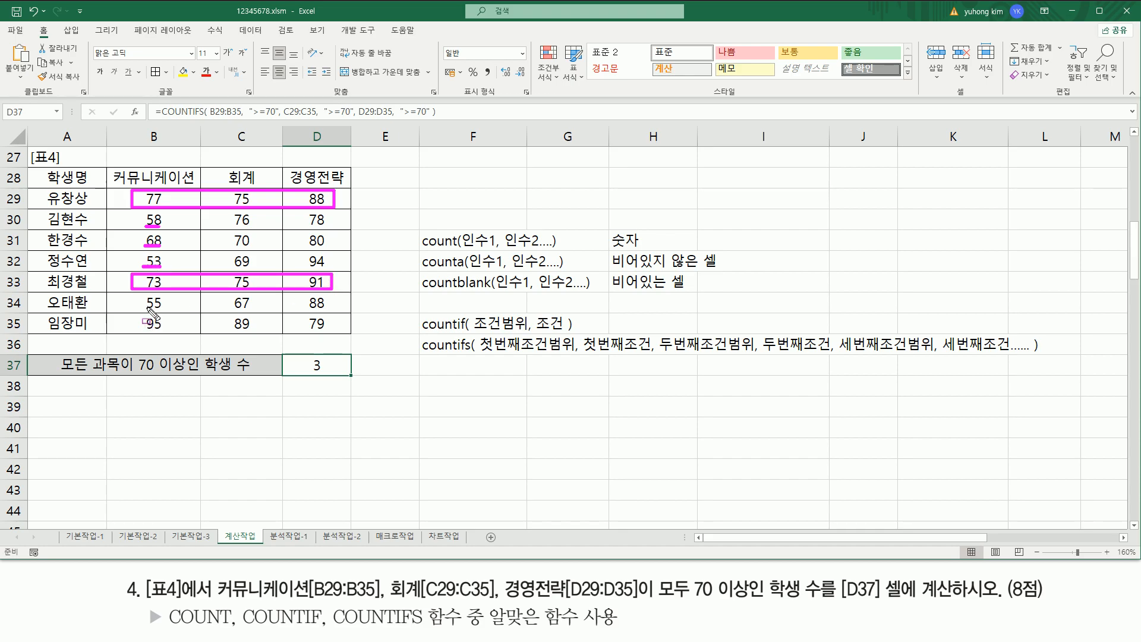
pyautogui.moveTo(145, 309); pyautogui.dragTo(161, 308)
pyautogui.moveTo(236, 312); pyautogui.dragTo(251, 310)
pyautogui.moveTo(230, 267); pyautogui.dragTo(247, 267)
pyautogui.moveTo(133, 331)
pyautogui.mouseDown()
pyautogui.moveTo(149, 315)
pyautogui.moveTo(340, 335)
pyautogui.mouseUp()
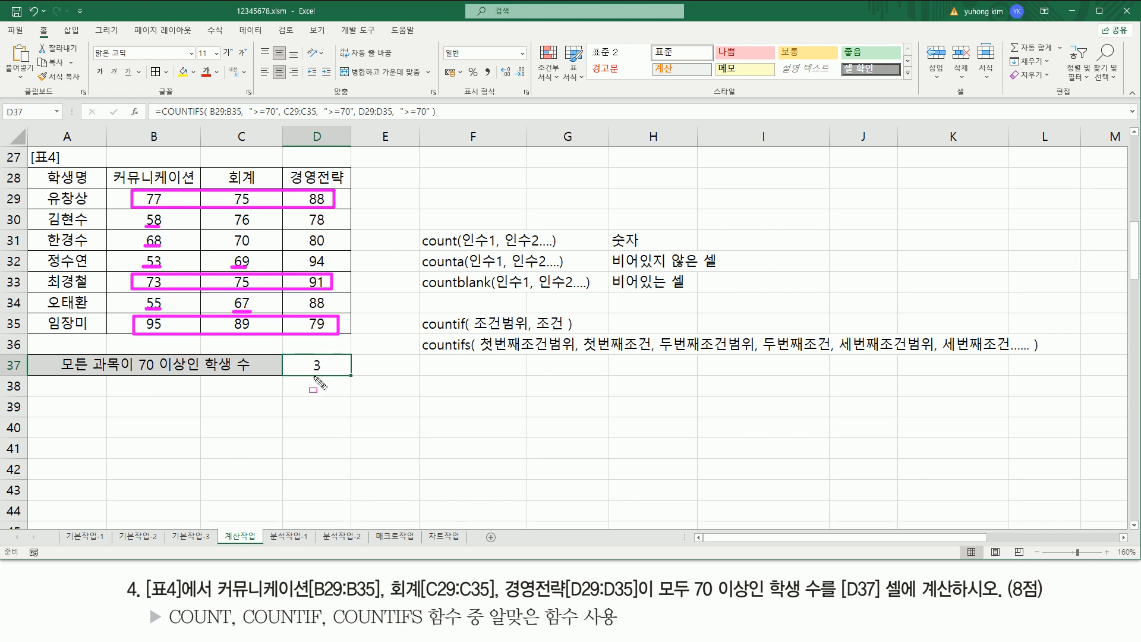
pyautogui.press('Escape')
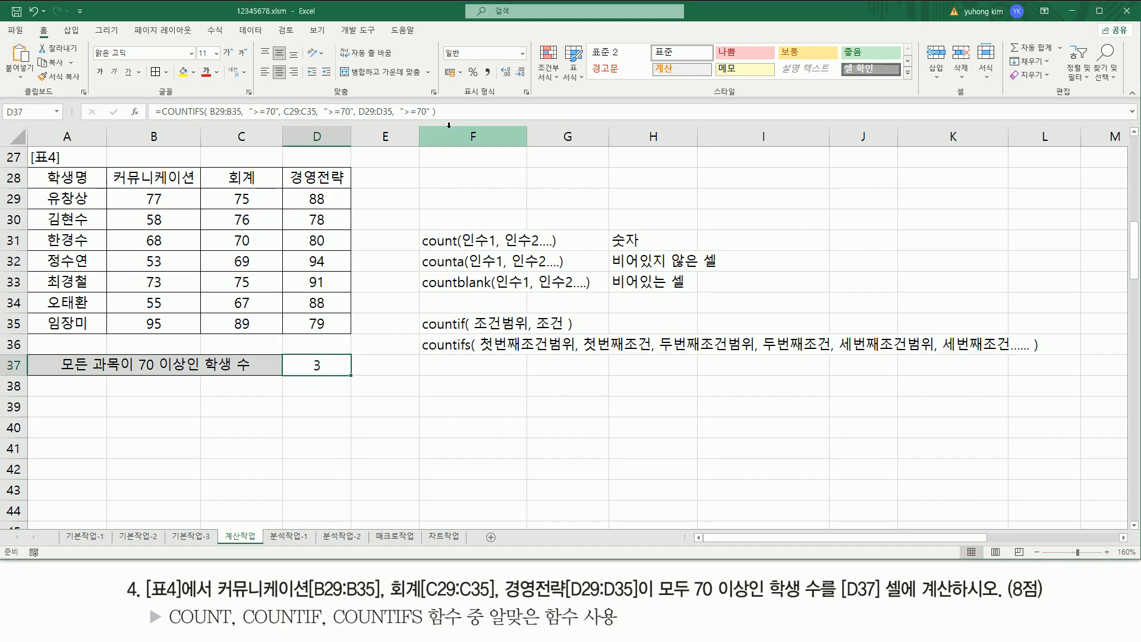
# - Copy the D37 COUNTIFS formula into F38 as plain text and colour that text red
pyautogui.press('F2')
pyautogui.click(456, 392)
pyautogui.write('=COUNTIFS( B29:B35, ">=70", C29:C35, ">=70", D29:D35, ">=70" )')
pyautogui.press('Return')
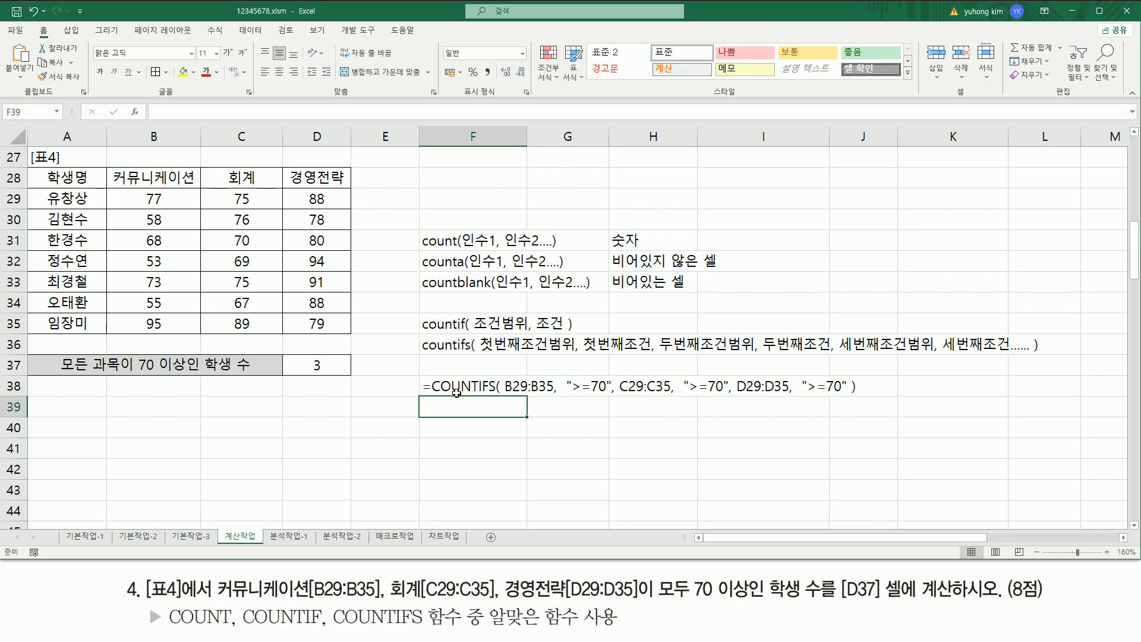
pyautogui.click(458, 388)
pyautogui.click(206, 72)
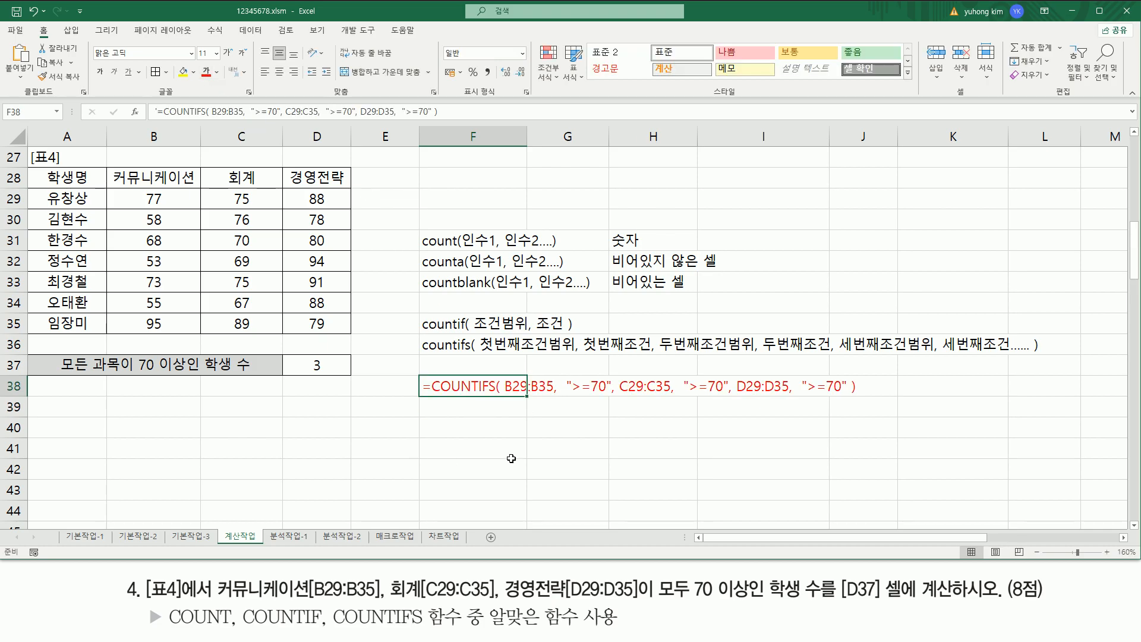
pyautogui.click(451, 453)
pyautogui.moveTo(499, 373)
pyautogui.mouseDown()
pyautogui.moveTo(552, 401)
pyautogui.moveTo(846, 394)
pyautogui.mouseUp()
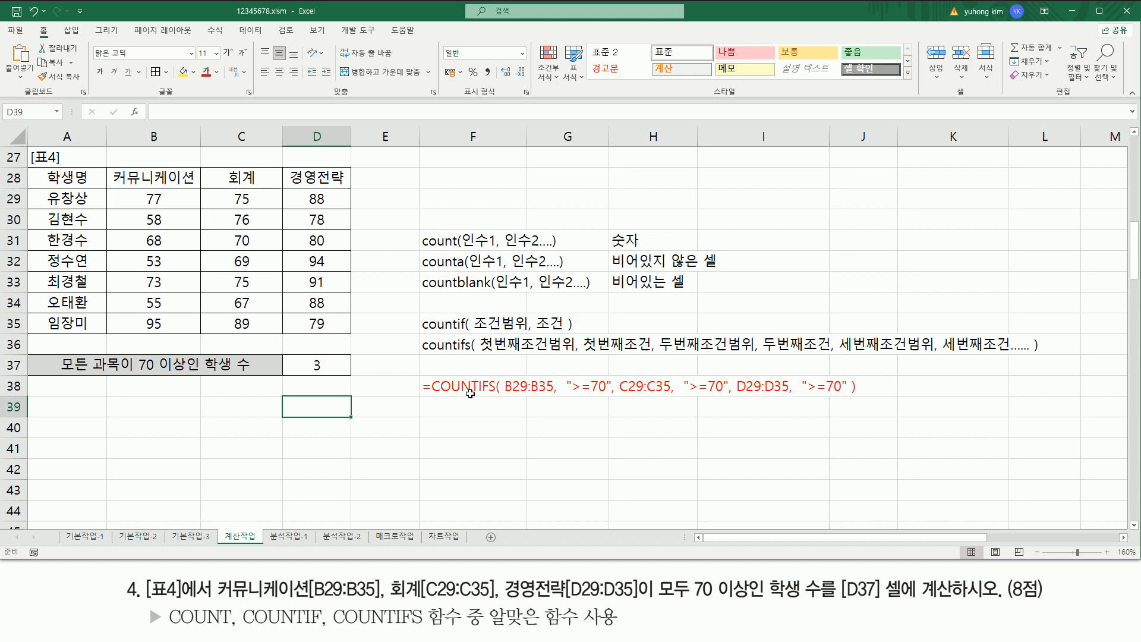
# - Try a COUNTIFS formula in D39 over the whole score block B29:D35 with the single criterion ">=70"
pyautogui.write('=')
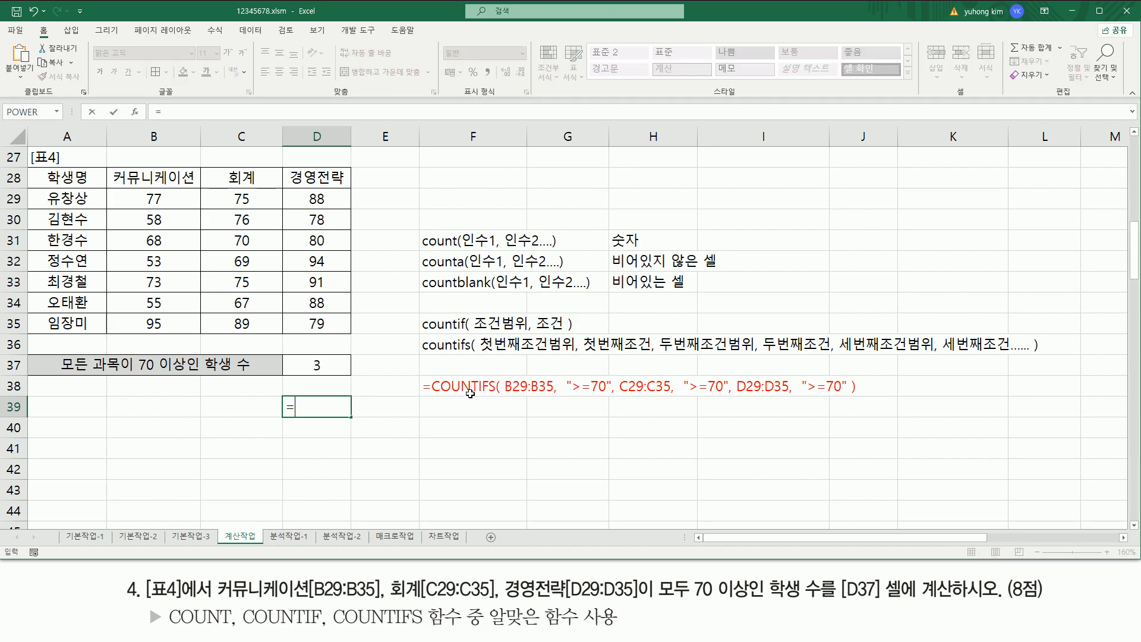
pyautogui.write('countifs')
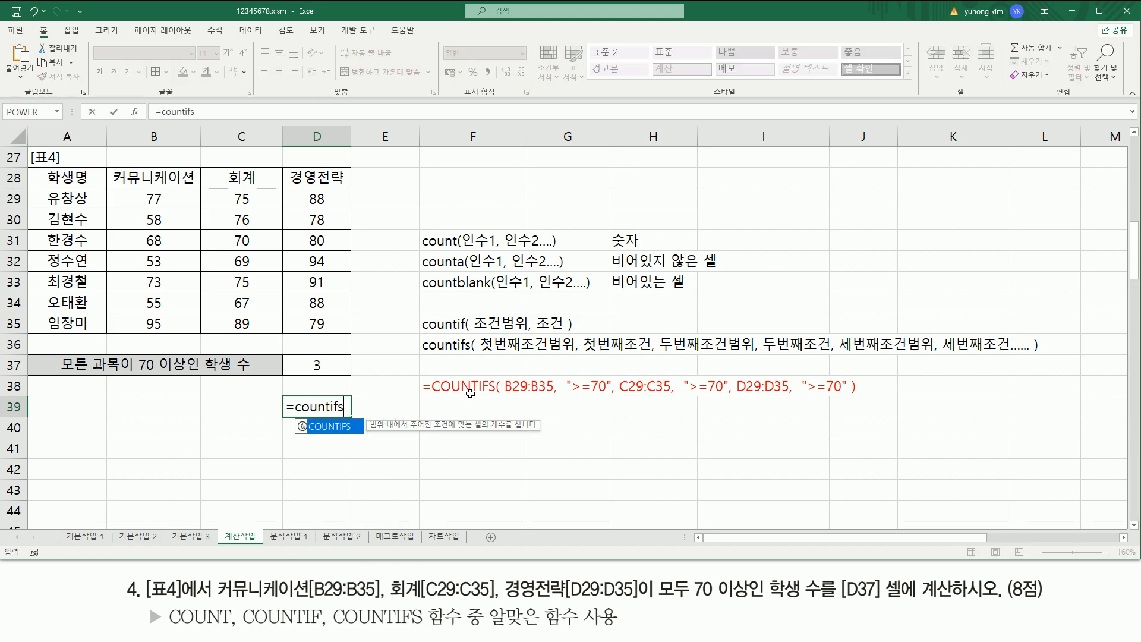
pyautogui.press('Tab')
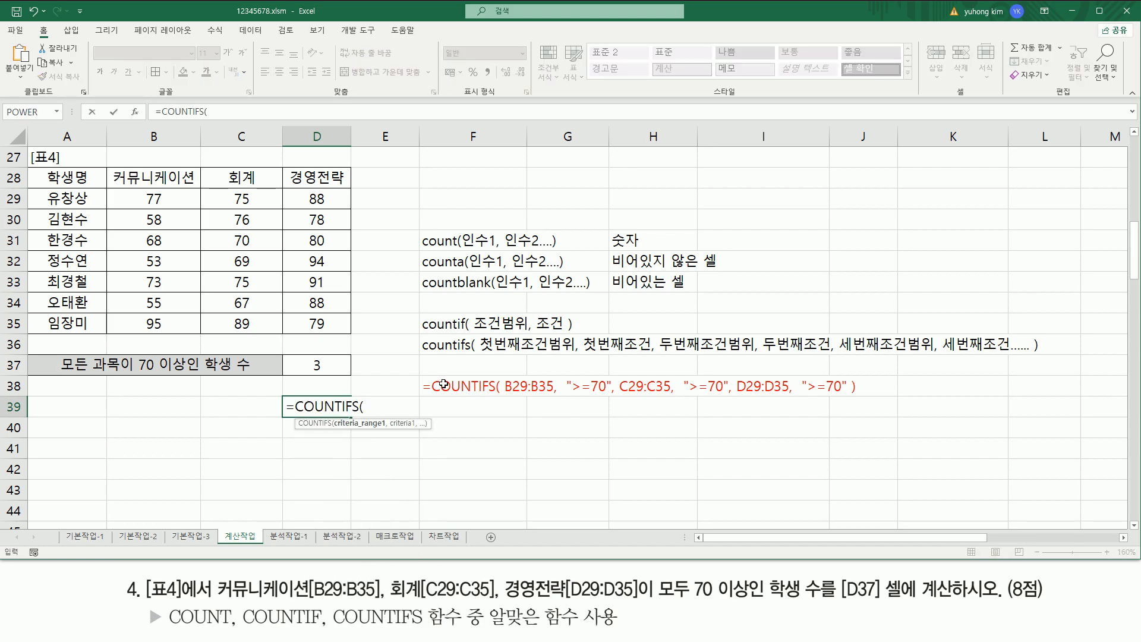
pyautogui.moveTo(126, 186); pyautogui.dragTo(343, 339)
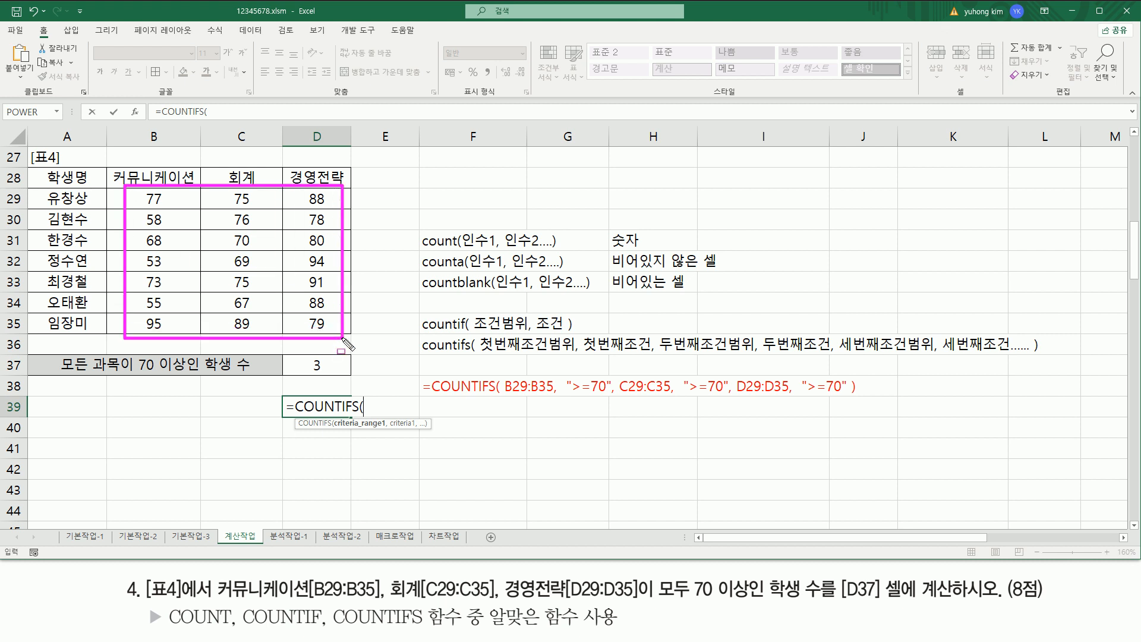
pyautogui.press('Escape')
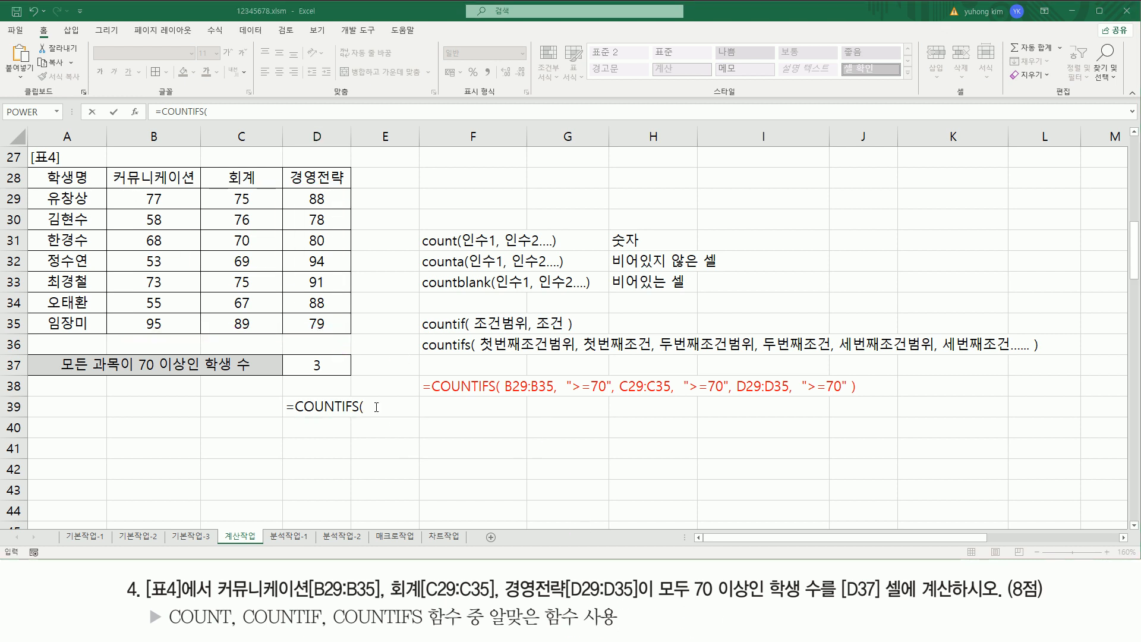
pyautogui.moveTo(168, 200); pyautogui.dragTo(317, 324)
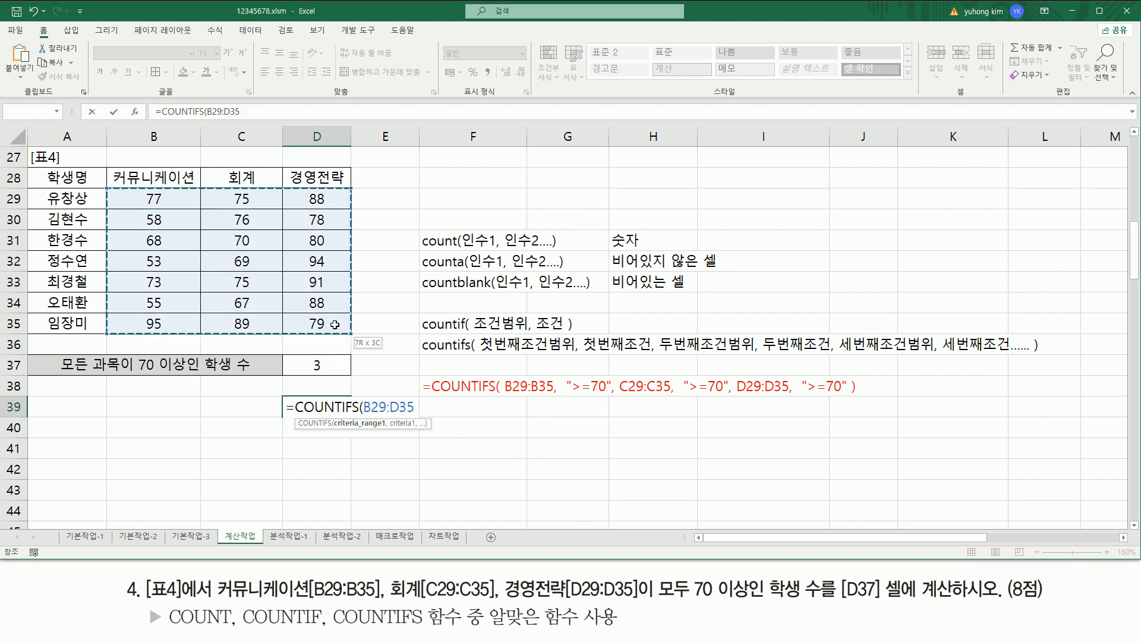
pyautogui.write(', ">=')
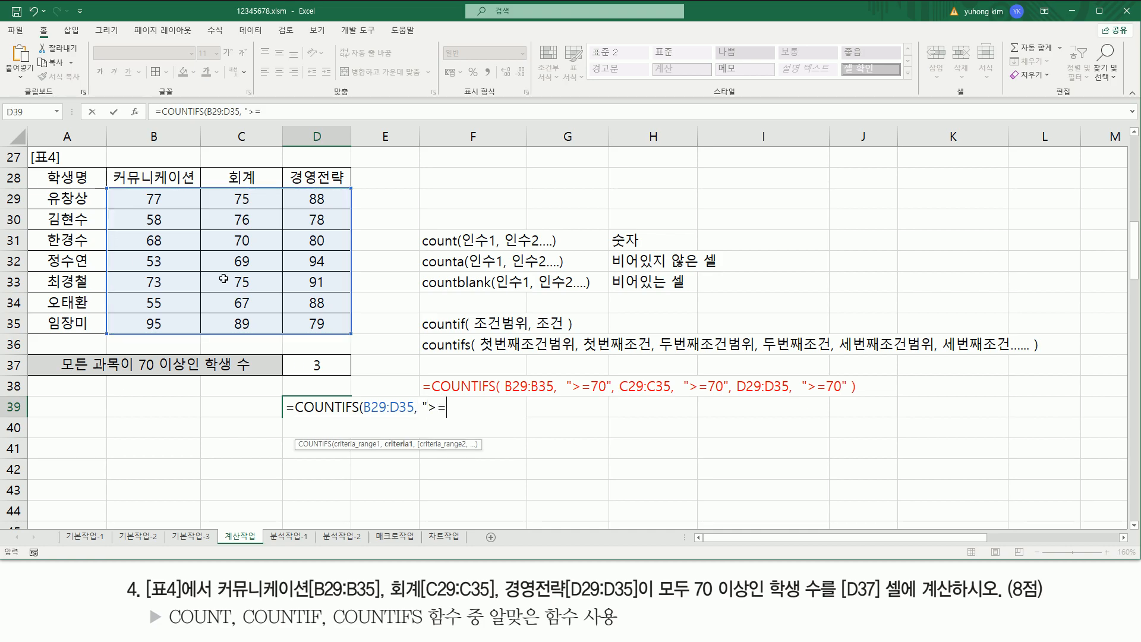
pyautogui.write('70" )')
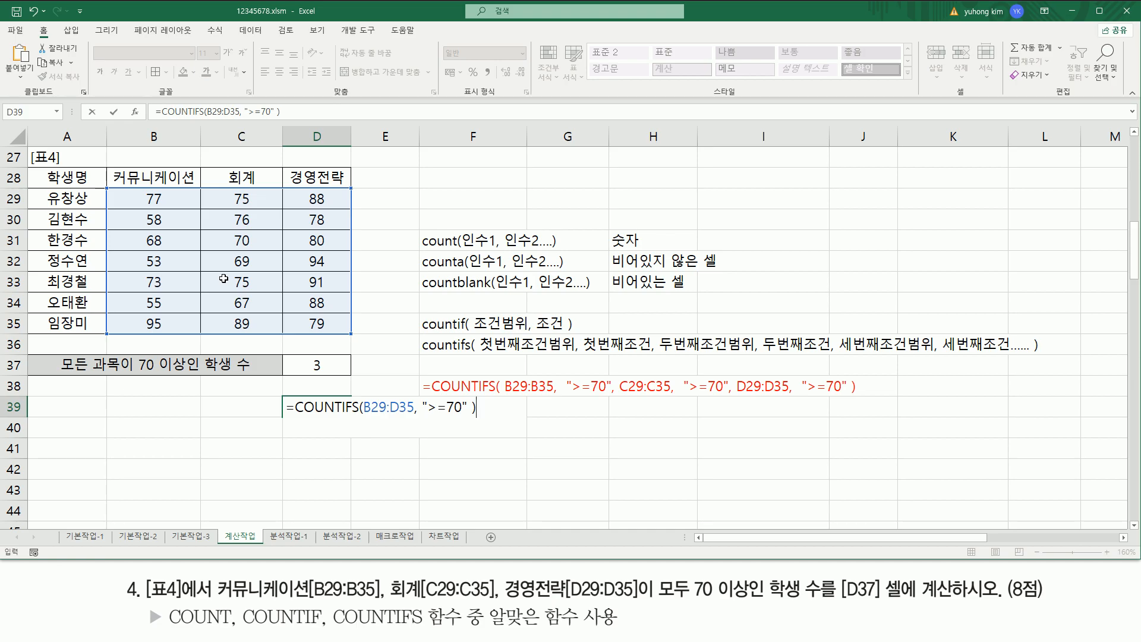
pyautogui.press('Return')
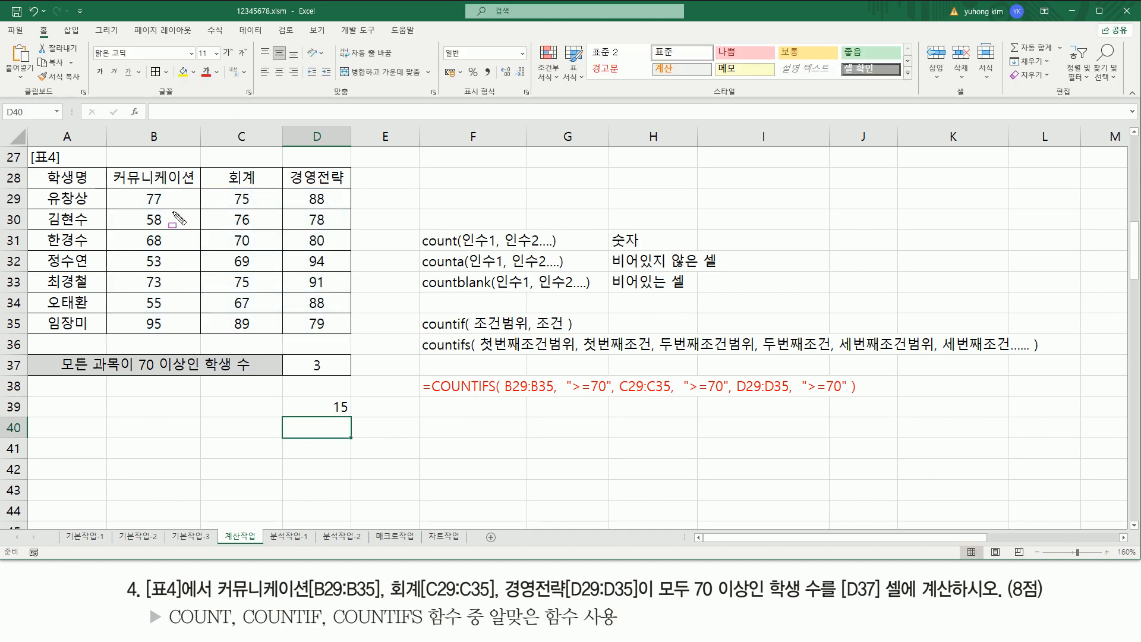
# - Compare the D39 trial result with the individual scores and with the three separate criteria in the F38 formula
pyautogui.moveTo(139, 207)
pyautogui.mouseDown()
pyautogui.moveTo(317, 204)
pyautogui.moveTo(325, 224)
pyautogui.mouseUp()
pyautogui.moveTo(233, 225)
pyautogui.mouseDown()
pyautogui.moveTo(251, 225)
pyautogui.moveTo(258, 246)
pyautogui.moveTo(324, 244)
pyautogui.mouseUp()
pyautogui.moveTo(310, 413); pyautogui.dragTo(364, 412)
pyautogui.press('Escape')
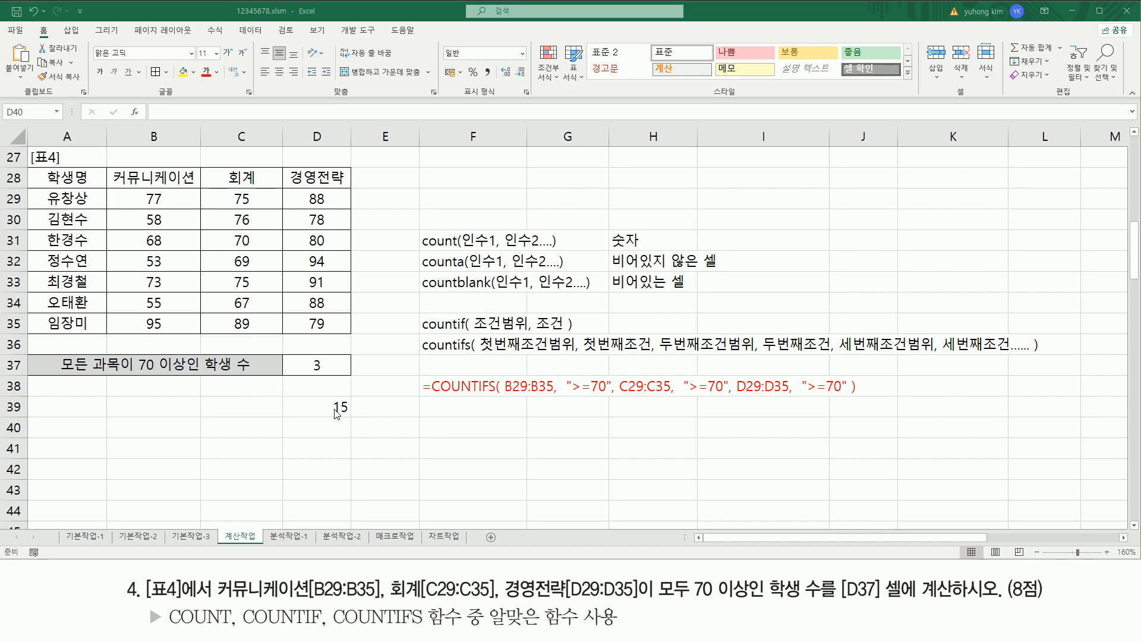
pyautogui.moveTo(565, 396); pyautogui.dragTo(601, 396)
pyautogui.moveTo(691, 399); pyautogui.dragTo(722, 398)
pyautogui.moveTo(803, 399); pyautogui.dragTo(846, 400)
pyautogui.press('Escape')
# - Try a COUNTIFS formula in D40 listing B29:B35, C29:C35 and D29:D35 with only one ">=70" criterion at the end
pyautogui.write('=couni')
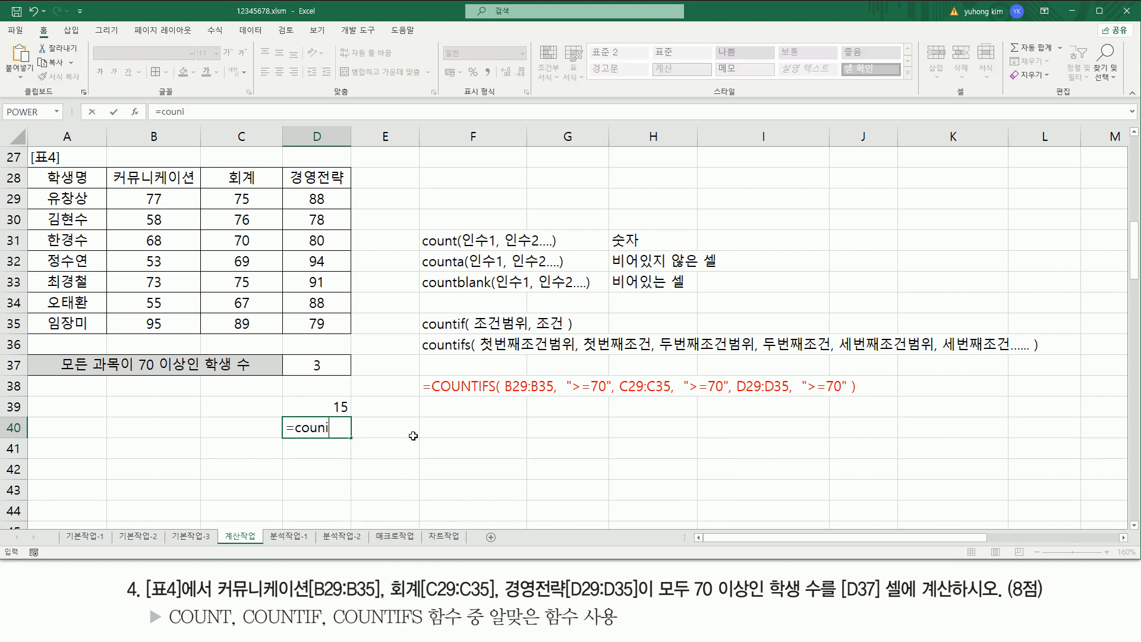
pyautogui.press('BackSpace')
pyautogui.write('tifs')
pyautogui.press('Tab')
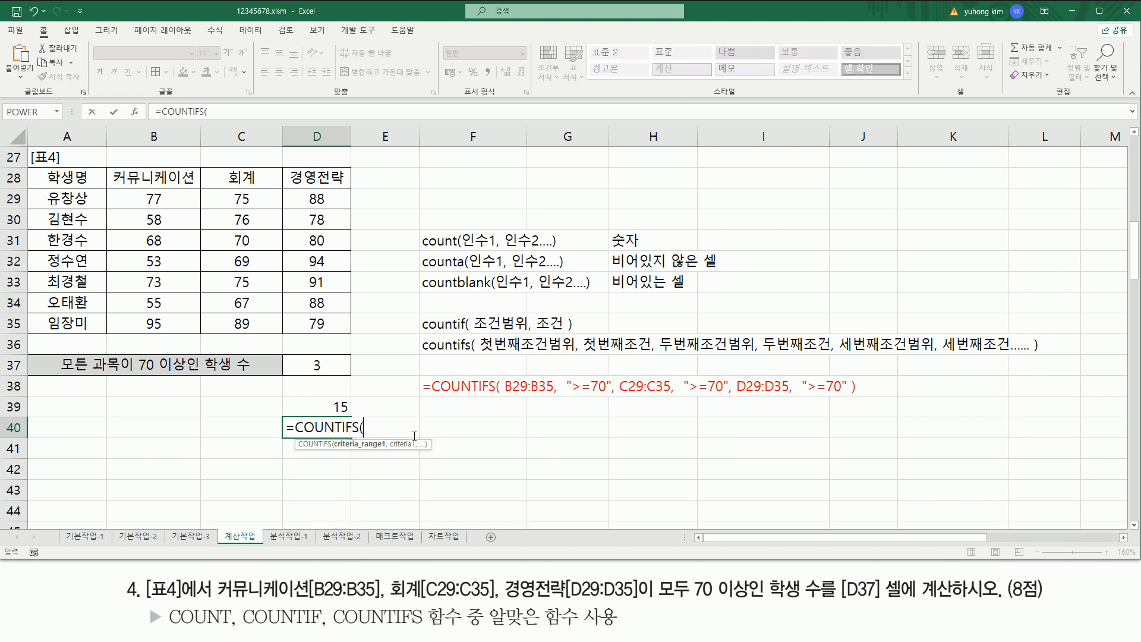
pyautogui.moveTo(167, 198); pyautogui.dragTo(156, 322)
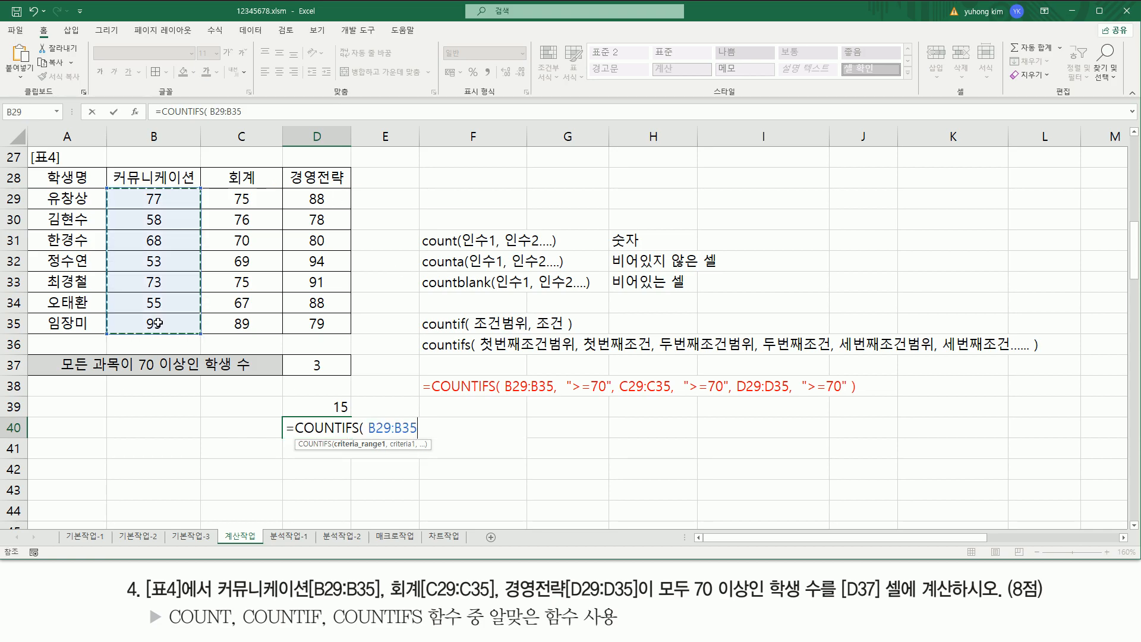
pyautogui.write(',')
pyautogui.moveTo(244, 197); pyautogui.dragTo(240, 319)
pyautogui.write(',')
pyautogui.moveTo(315, 200); pyautogui.dragTo(315, 324)
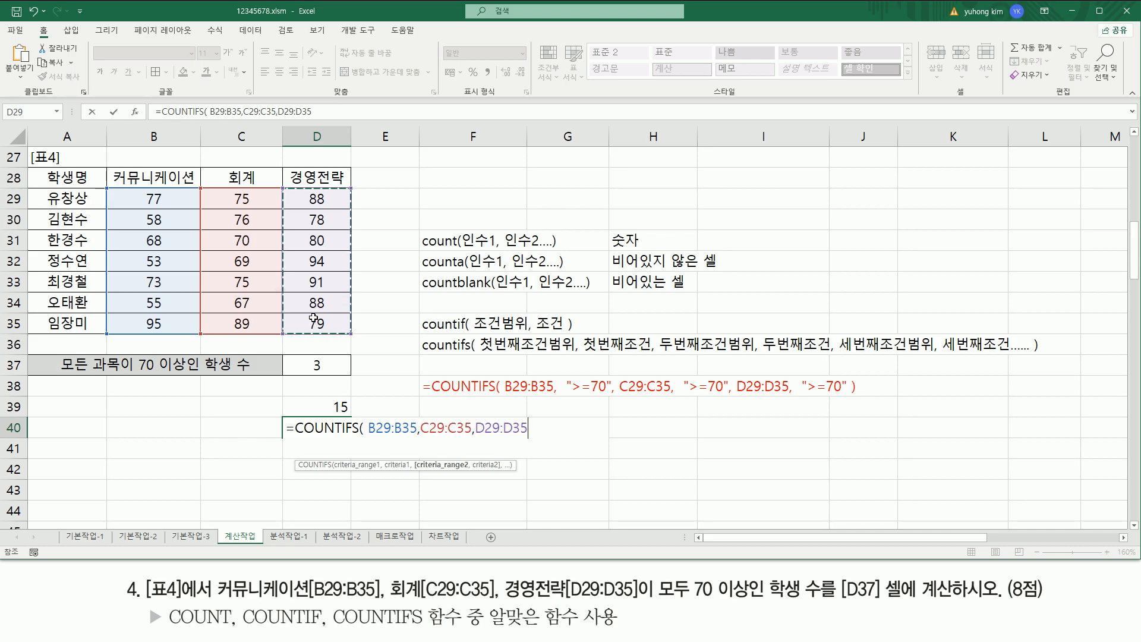
pyautogui.write(', ">=70"')
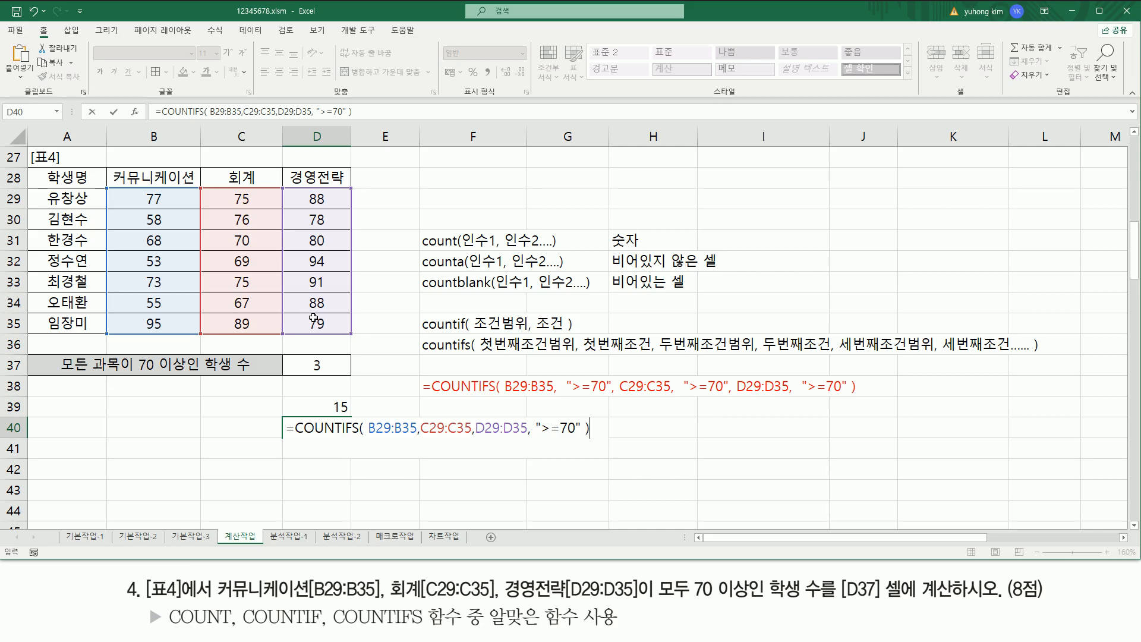
pyautogui.press('Return')
# - Undo the trial formula in D40 and clear the one in D39
pyautogui.scroll(-3, 313, 317)
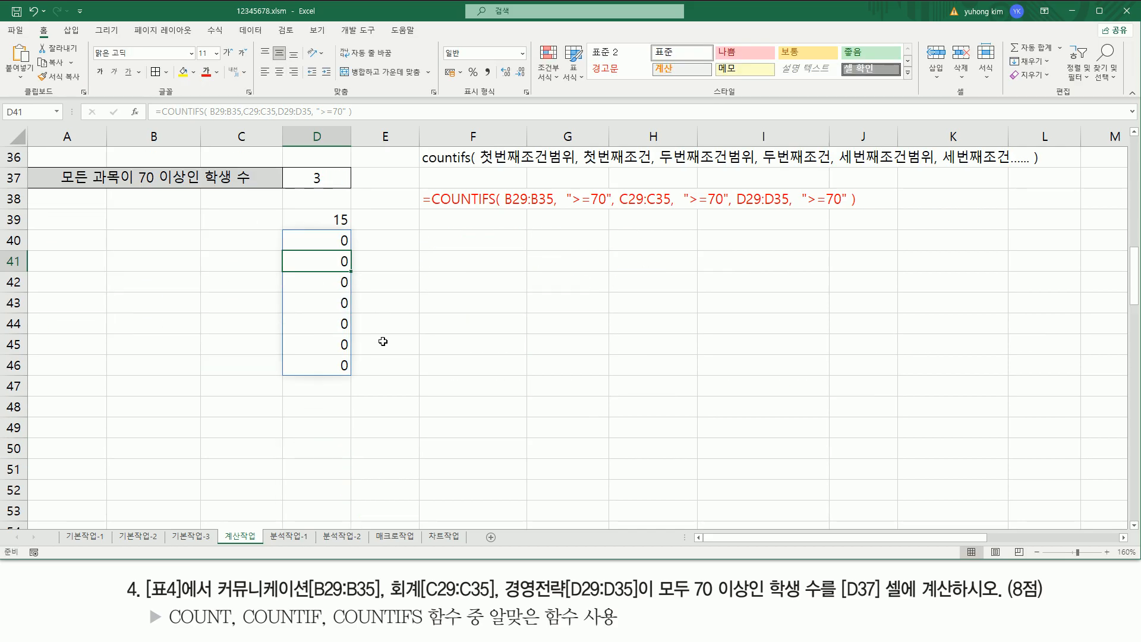
pyautogui.click(411, 277)
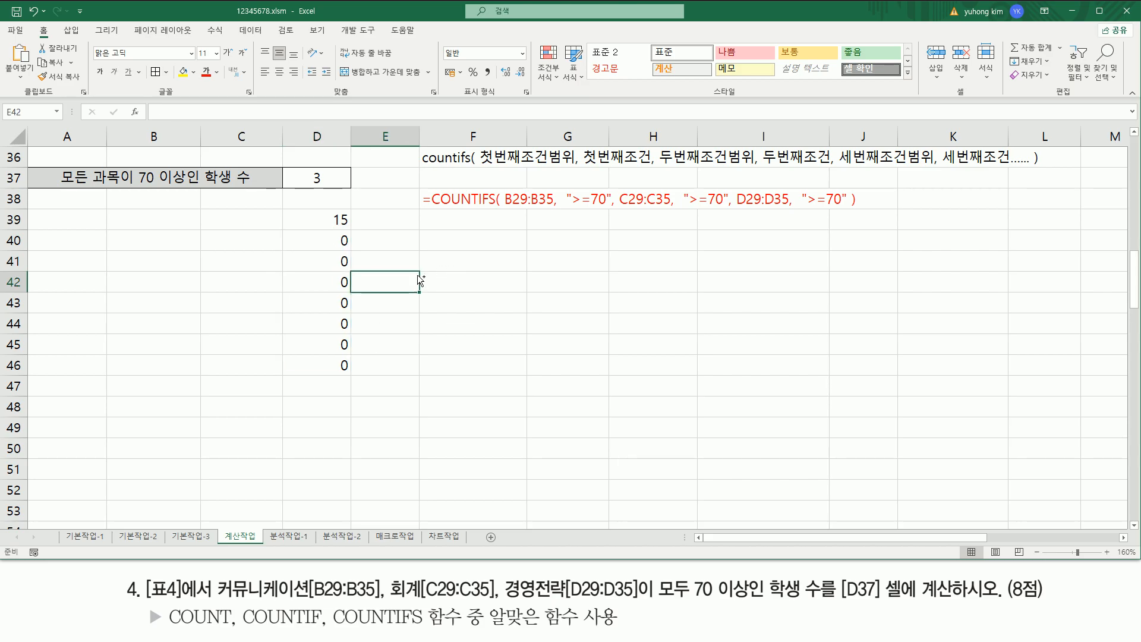
pyautogui.hotkey('ctrl', 'z')
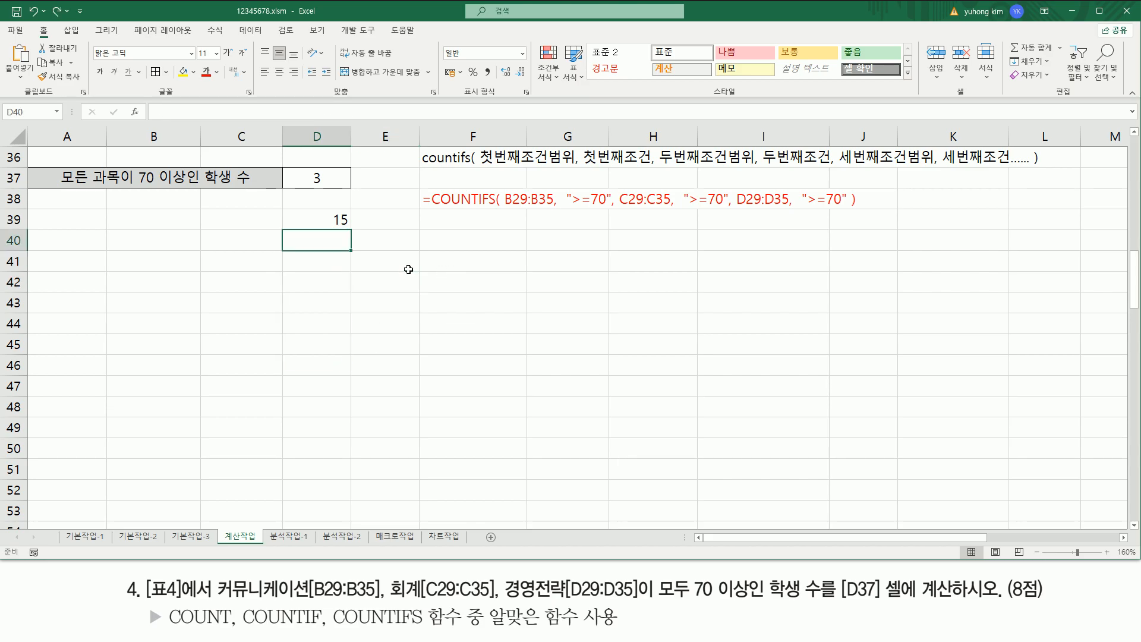
pyautogui.press('Up')
pyautogui.press('Delete')
pyautogui.scroll(3, 392, 256)
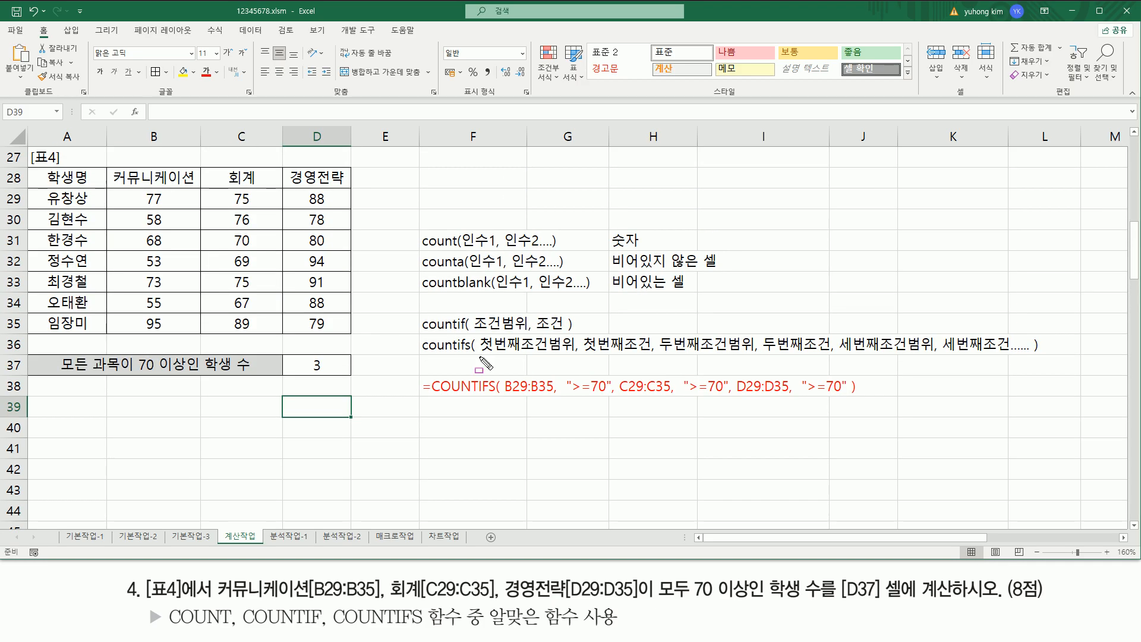
pyautogui.moveTo(476, 334)
pyautogui.mouseDown()
pyautogui.moveTo(494, 358)
pyautogui.moveTo(1010, 352)
pyautogui.mouseUp()
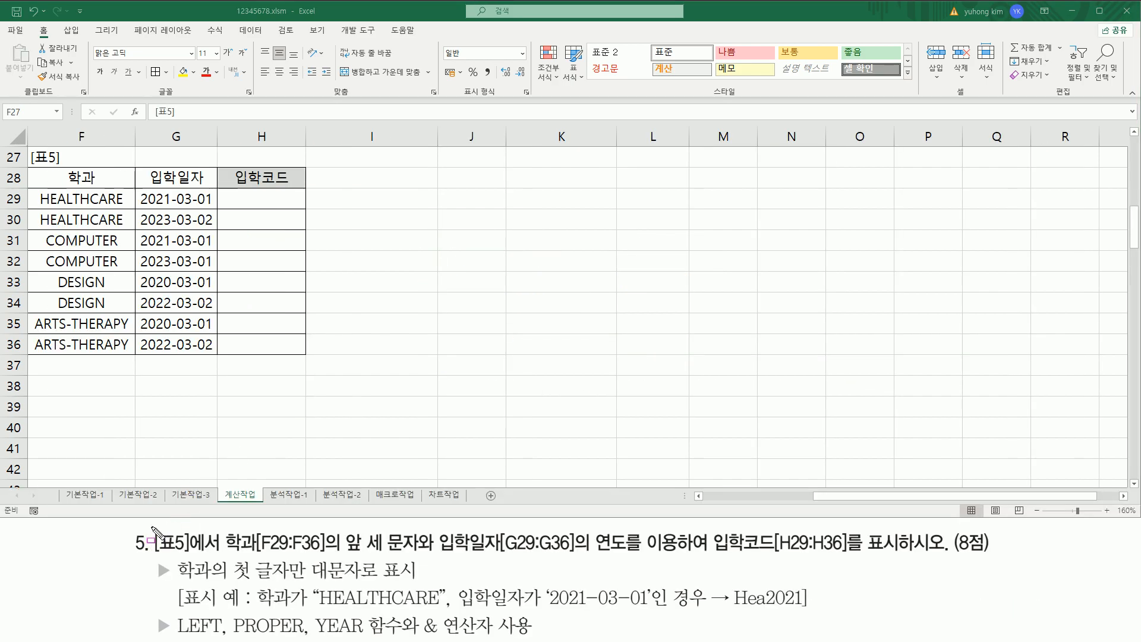
# - Locate 표5 for task 5 and its empty 입학코드 column, H29:H36
pyautogui.moveTo(150, 525); pyautogui.dragTo(221, 553)
pyautogui.moveTo(31, 169)
pyautogui.mouseDown()
pyautogui.moveTo(37, 179)
pyautogui.moveTo(136, 189)
pyautogui.moveTo(302, 188)
pyautogui.moveTo(308, 356)
pyautogui.mouseUp()
pyautogui.moveTo(234, 192)
pyautogui.mouseDown()
pyautogui.moveTo(271, 336)
pyautogui.moveTo(292, 350)
pyautogui.mouseUp()
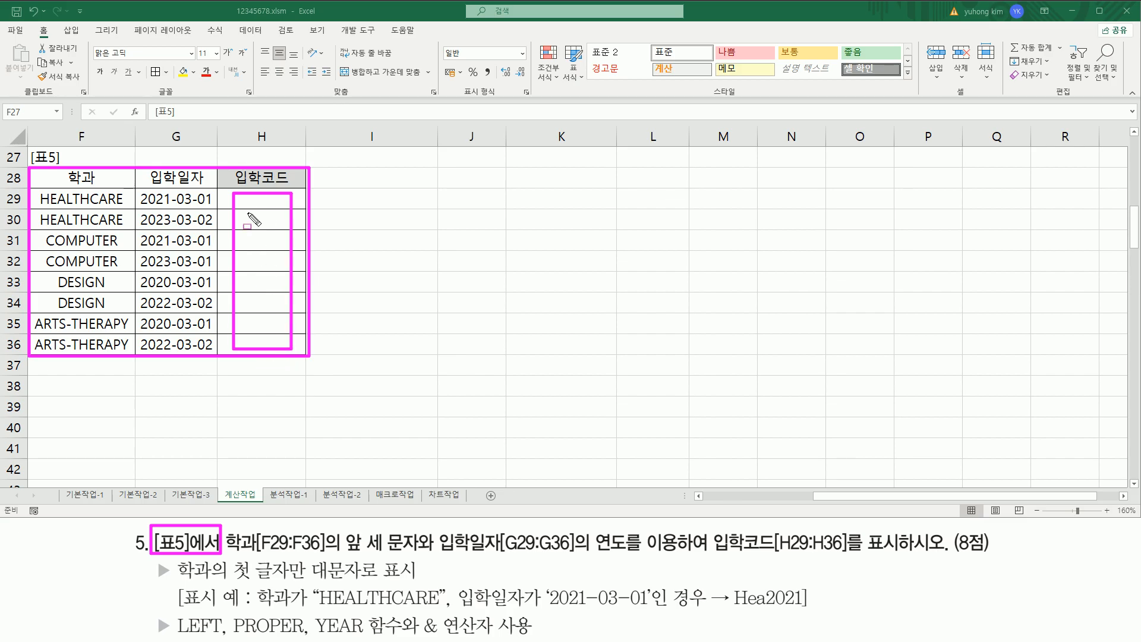
pyautogui.press('Escape')
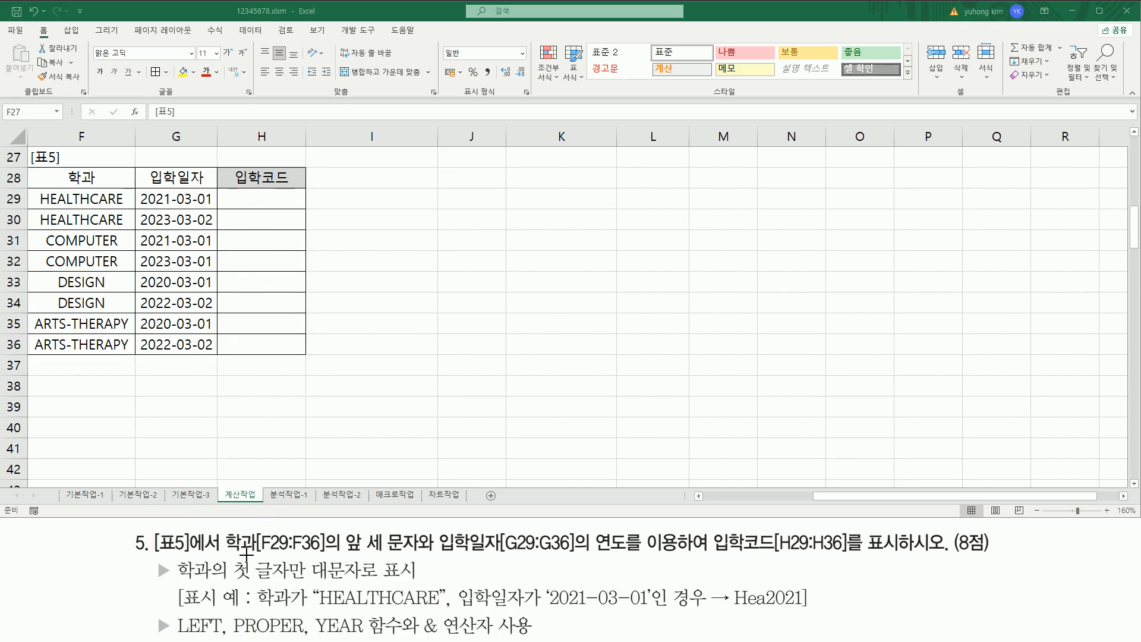
# - Examine the task 5 source data: the first three letters of 학과 in F29:F36 and the year of 입학일자 in G29:G36
pyautogui.moveTo(227, 556); pyautogui.dragTo(325, 557)
pyautogui.moveTo(58, 170); pyautogui.dragTo(105, 189)
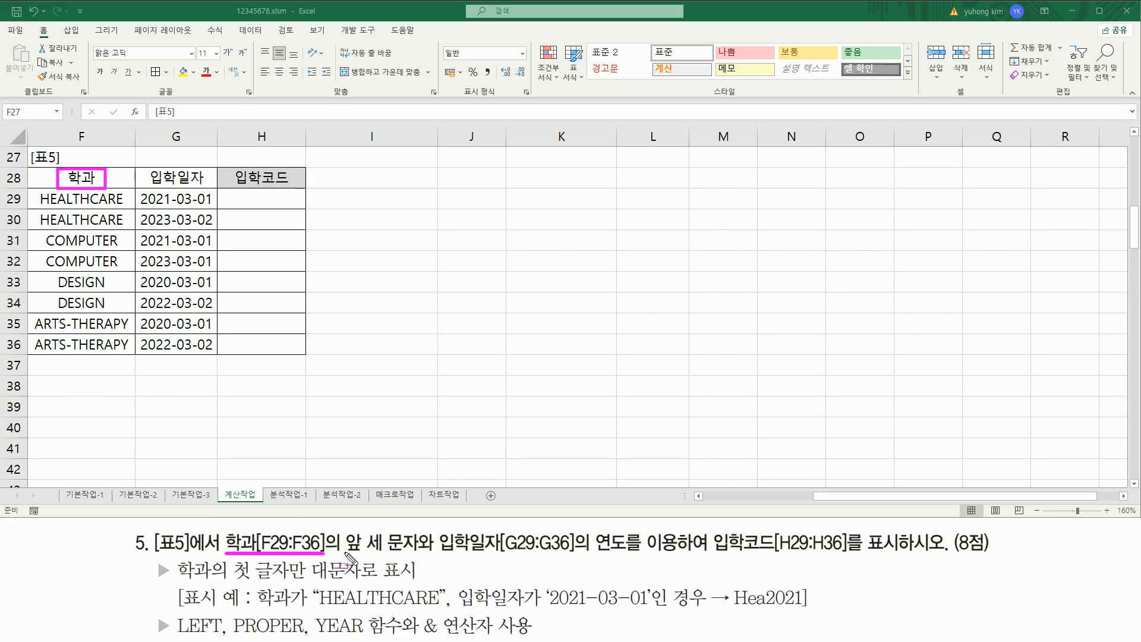
pyautogui.moveTo(342, 555)
pyautogui.mouseDown()
pyautogui.moveTo(417, 556)
pyautogui.moveTo(421, 529)
pyautogui.mouseUp()
pyautogui.moveTo(37, 208)
pyautogui.mouseDown()
pyautogui.moveTo(65, 207)
pyautogui.moveTo(76, 269)
pyautogui.mouseUp()
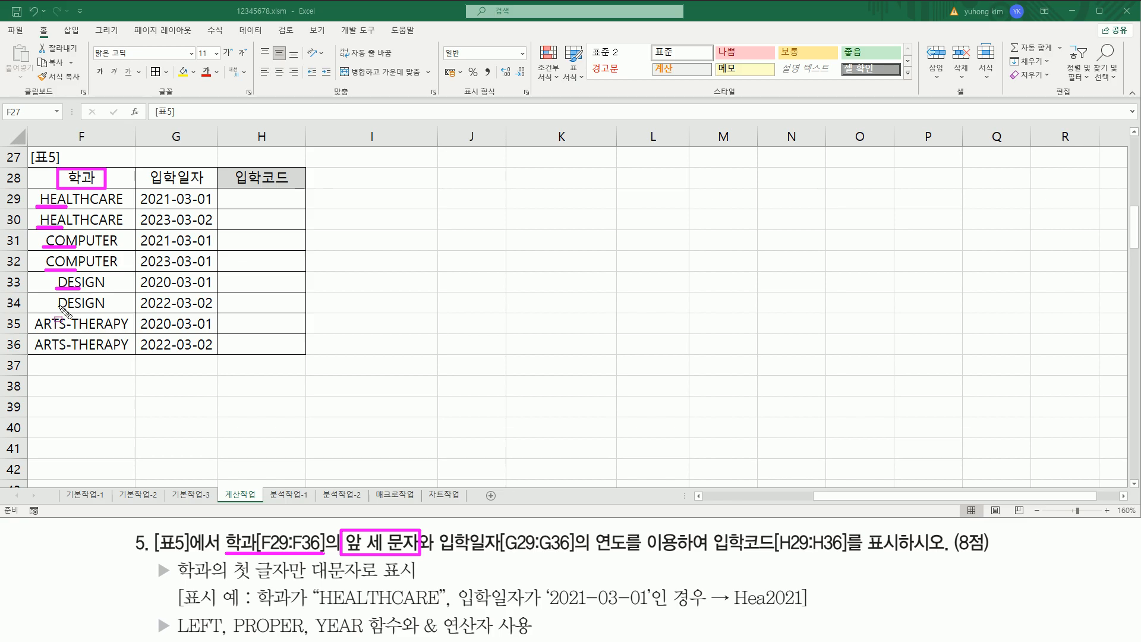
pyautogui.moveTo(58, 310)
pyautogui.mouseDown()
pyautogui.moveTo(80, 309)
pyautogui.moveTo(60, 328)
pyautogui.moveTo(60, 350)
pyautogui.mouseUp()
pyautogui.moveTo(439, 553); pyautogui.dragTo(573, 553)
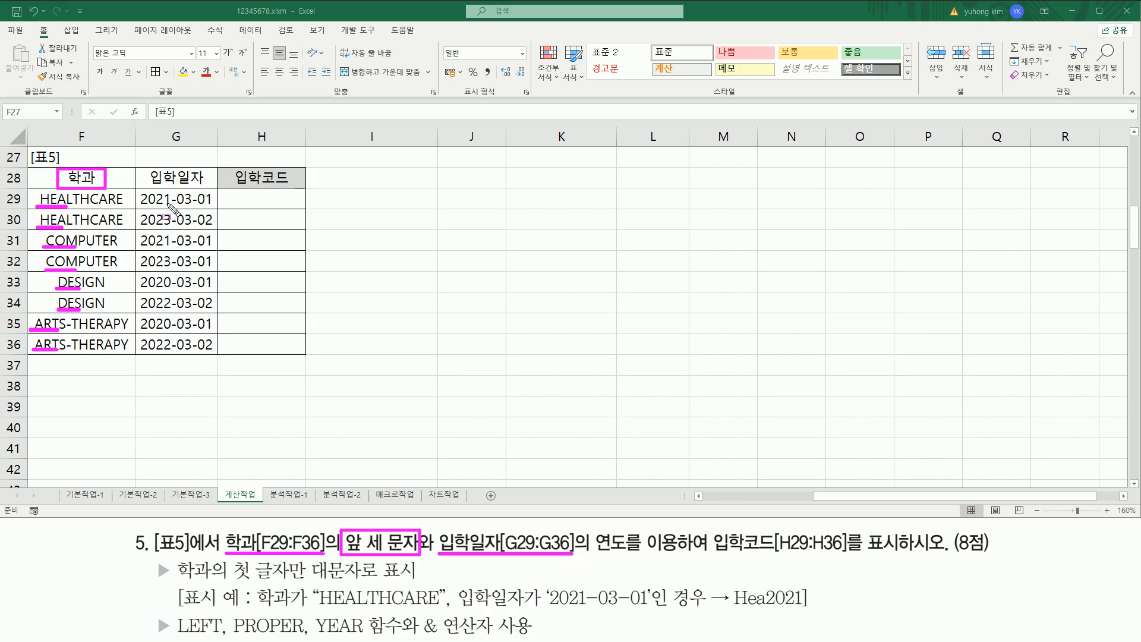
pyautogui.moveTo(147, 169); pyautogui.dragTo(205, 187)
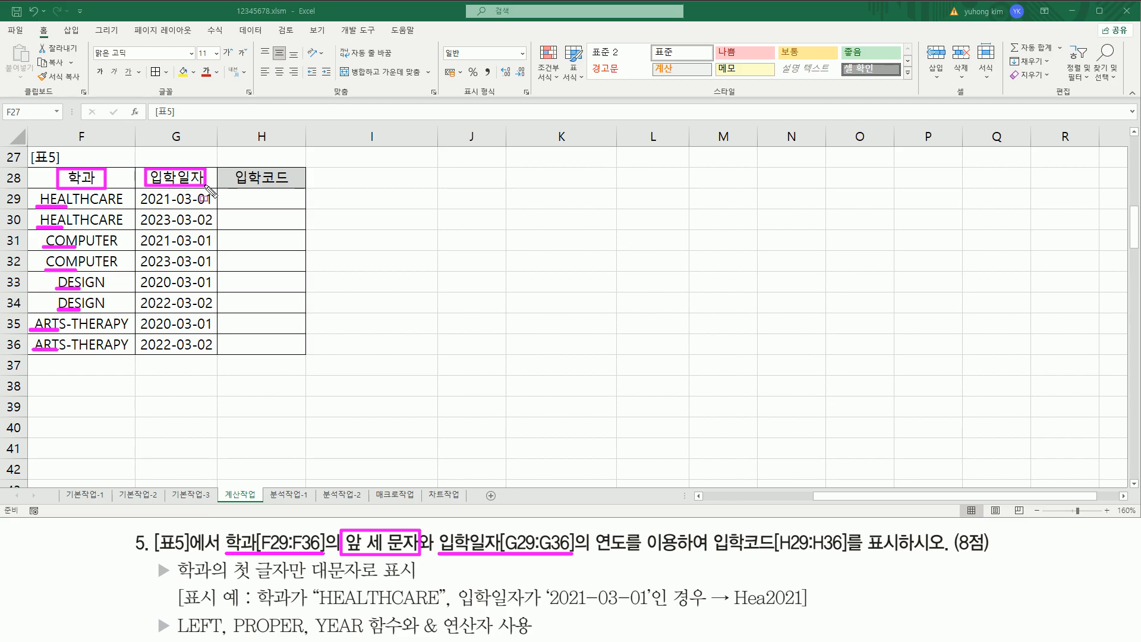
pyautogui.moveTo(595, 531); pyautogui.dragTo(627, 555)
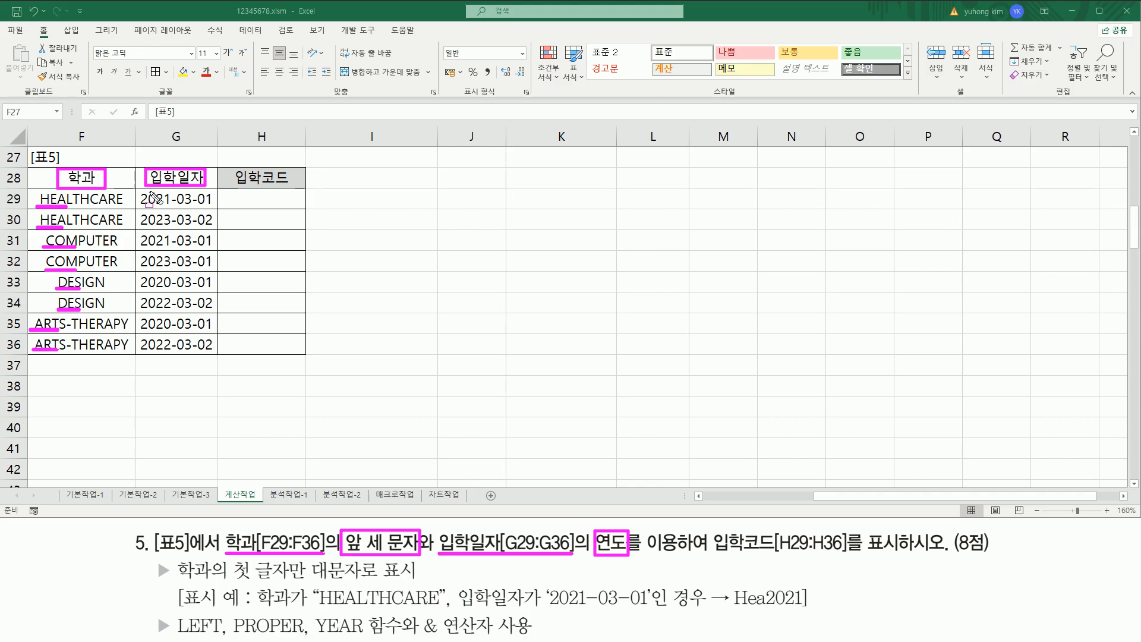
pyautogui.moveTo(137, 189); pyautogui.dragTo(174, 355)
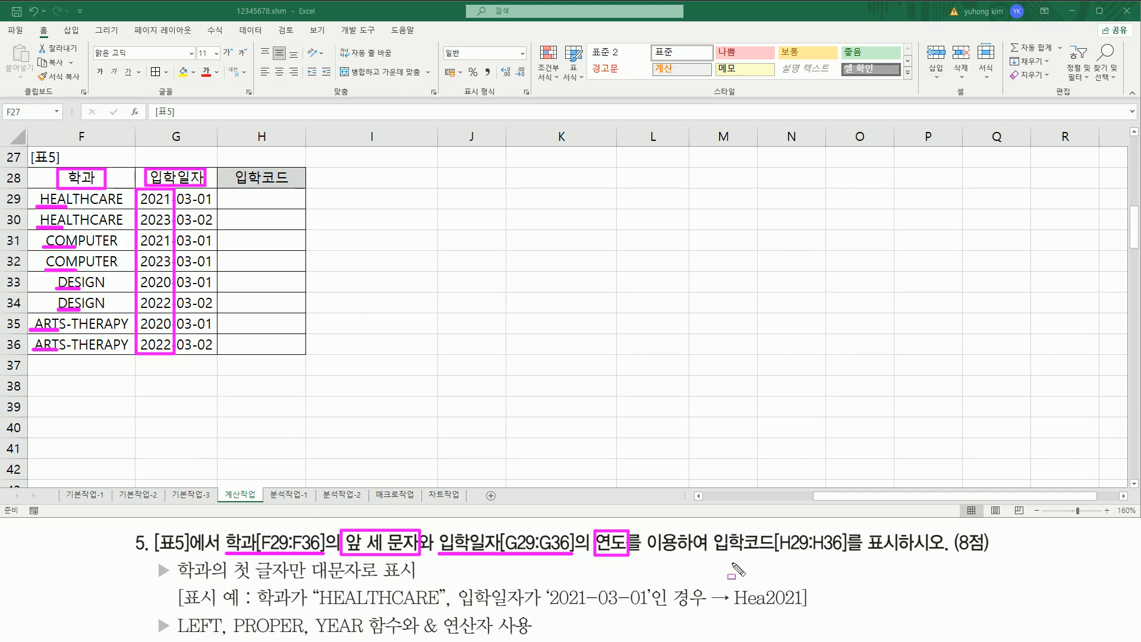
# - Examine task 5's requirements for 입학코드 in H29:H36: the capitalisation rule, the display example, and the LEFT, PROPER, YEAR and & items
pyautogui.moveTo(714, 554); pyautogui.dragTo(913, 553)
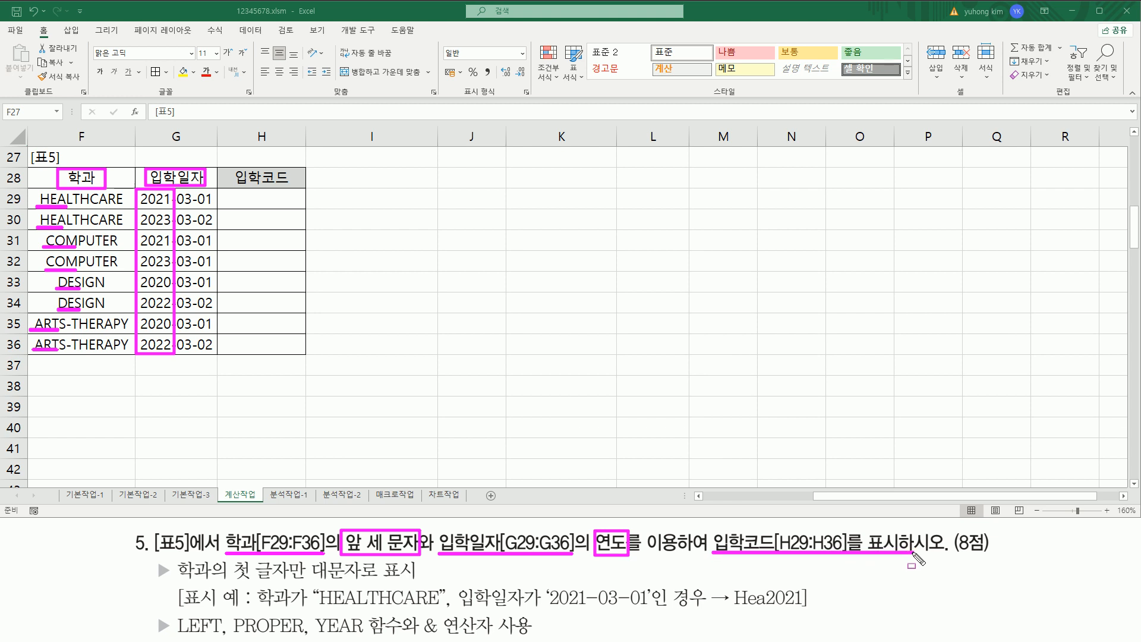
pyautogui.moveTo(170, 578)
pyautogui.mouseDown()
pyautogui.moveTo(418, 583)
pyautogui.moveTo(417, 562)
pyautogui.mouseUp()
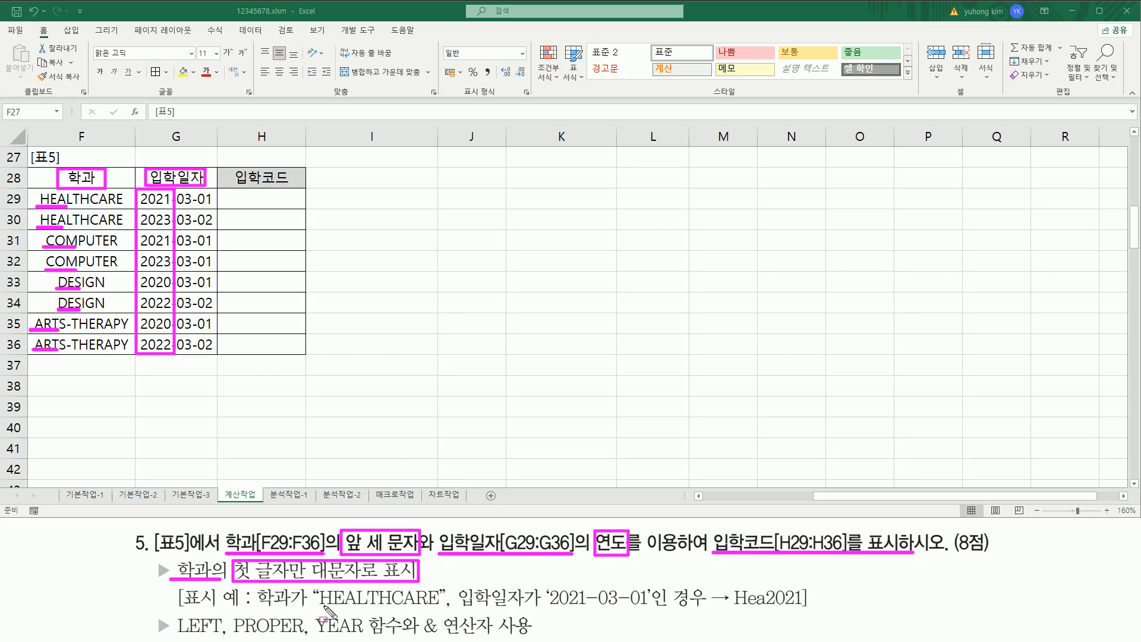
pyautogui.moveTo(317, 611)
pyautogui.mouseDown()
pyautogui.moveTo(441, 610)
pyautogui.moveTo(355, 610)
pyautogui.moveTo(357, 587)
pyautogui.mouseUp()
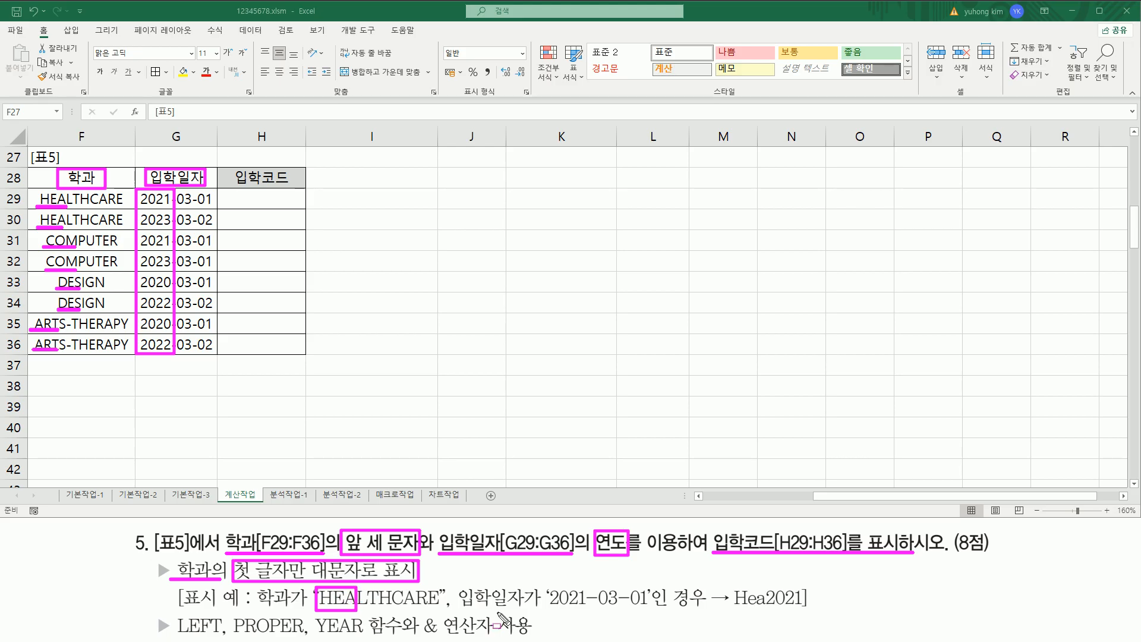
pyautogui.moveTo(537, 613); pyautogui.dragTo(588, 610)
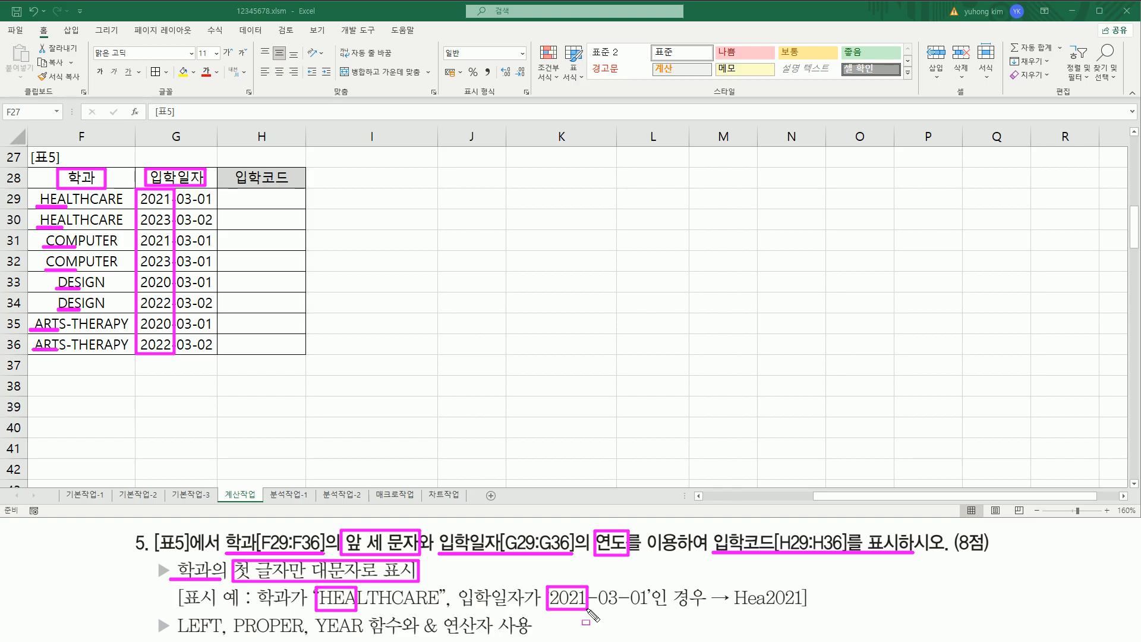
pyautogui.moveTo(735, 614); pyautogui.dragTo(808, 615)
pyautogui.moveTo(724, 574)
pyautogui.mouseDown()
pyautogui.moveTo(745, 615)
pyautogui.moveTo(806, 613)
pyautogui.mouseUp()
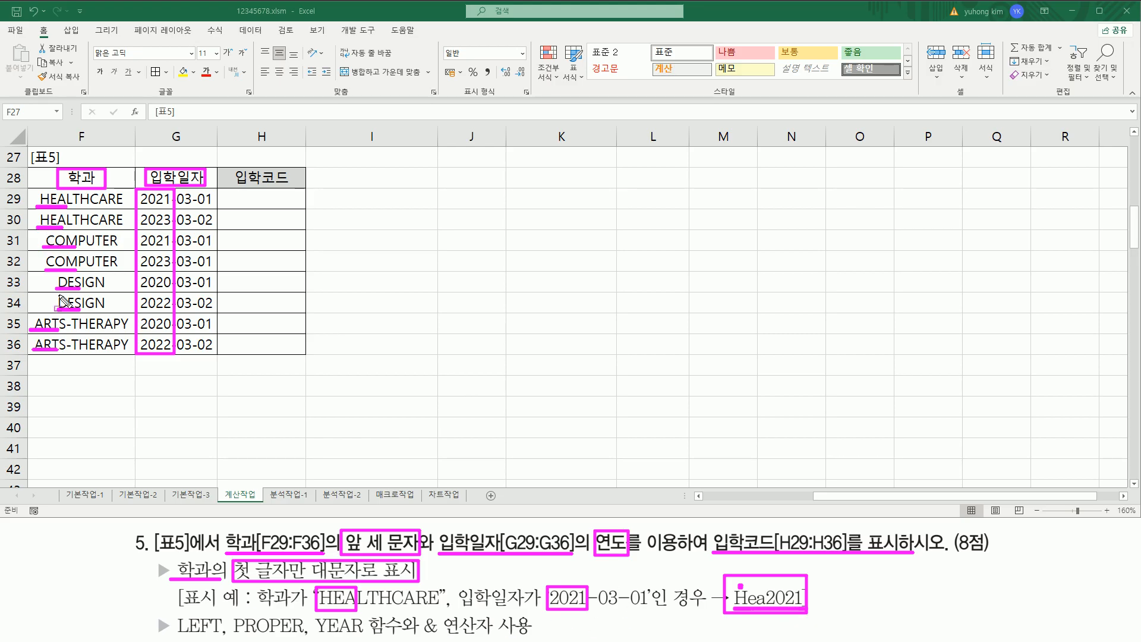
pyautogui.moveTo(176, 637); pyautogui.dragTo(216, 637)
pyautogui.moveTo(319, 637); pyautogui.dragTo(365, 639)
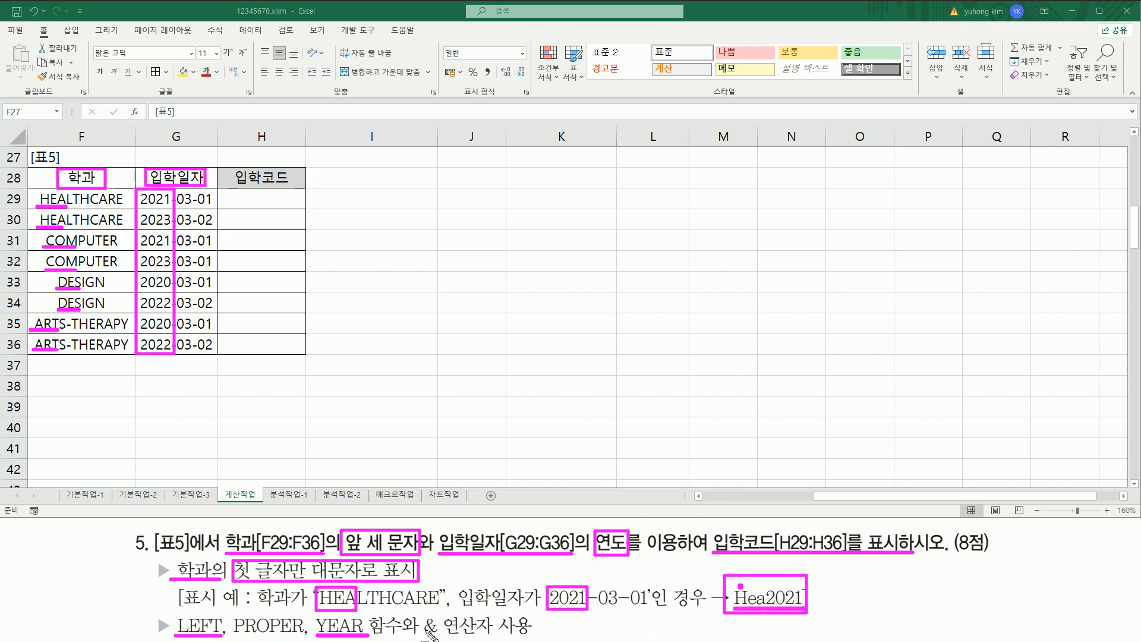
pyautogui.moveTo(420, 635)
pyautogui.mouseDown()
pyautogui.moveTo(484, 635)
pyautogui.moveTo(495, 614)
pyautogui.mouseUp()
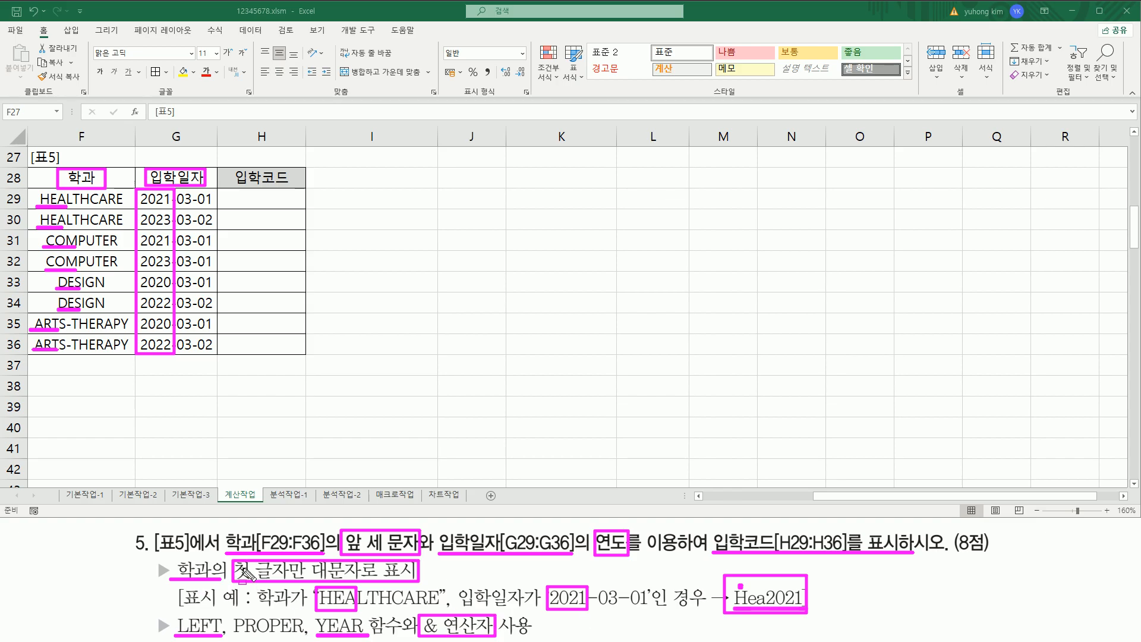
pyautogui.moveTo(233, 635); pyautogui.dragTo(303, 635)
pyautogui.press('Escape')
# - Enter =LEFT( F29, 3 ) in H29 to extract the first three letters of 학과, and fill it down to H36
pyautogui.click(248, 205)
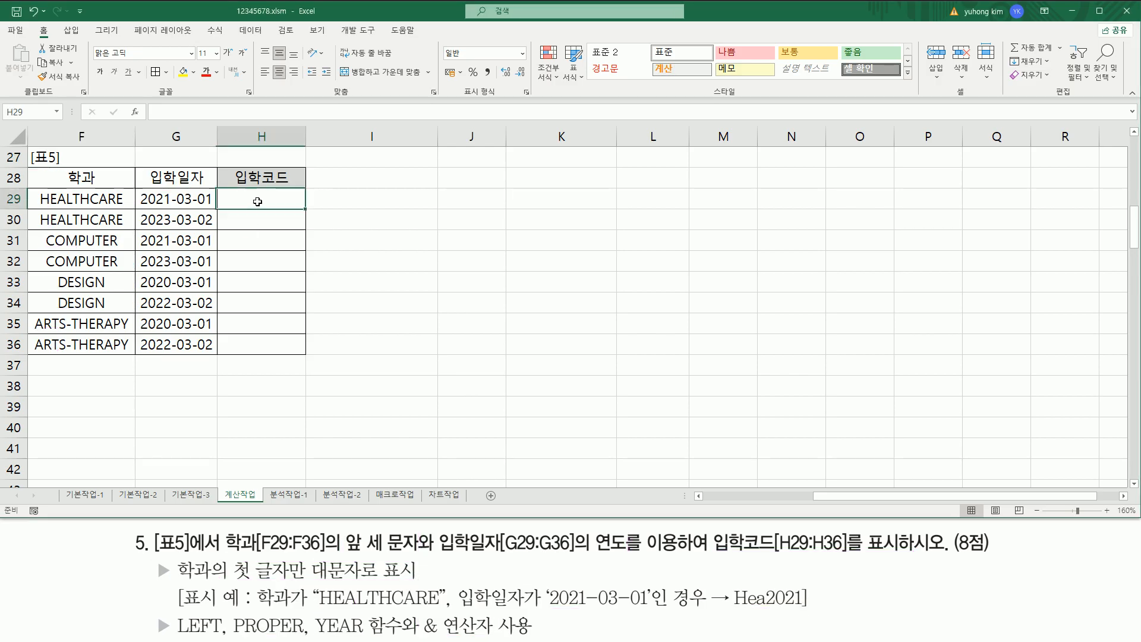
pyautogui.write('=')
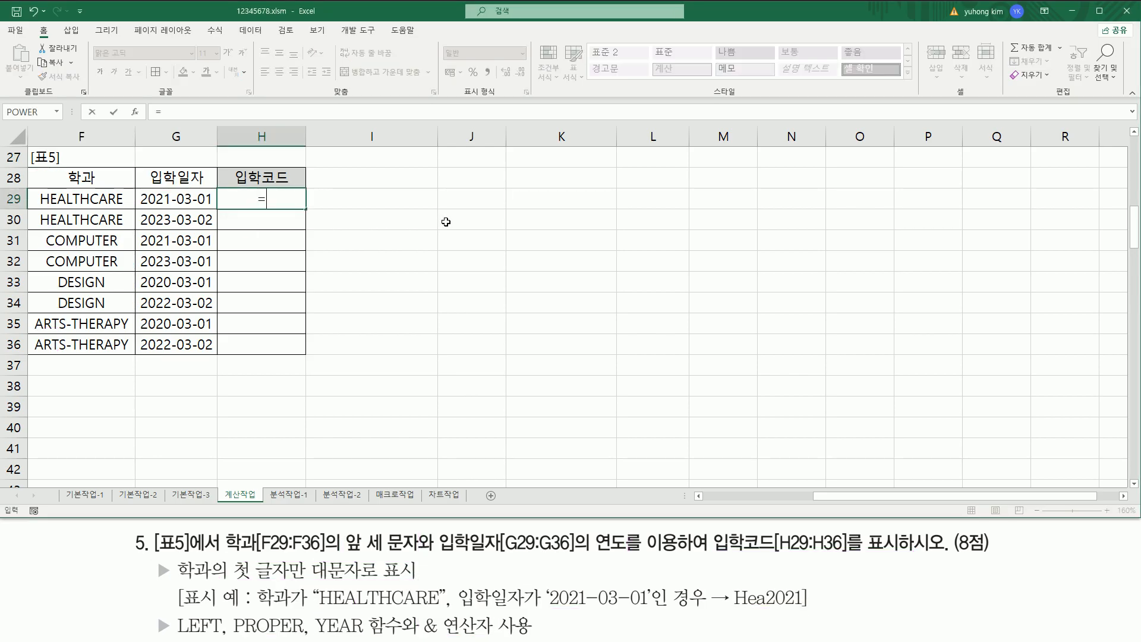
pyautogui.write('l')
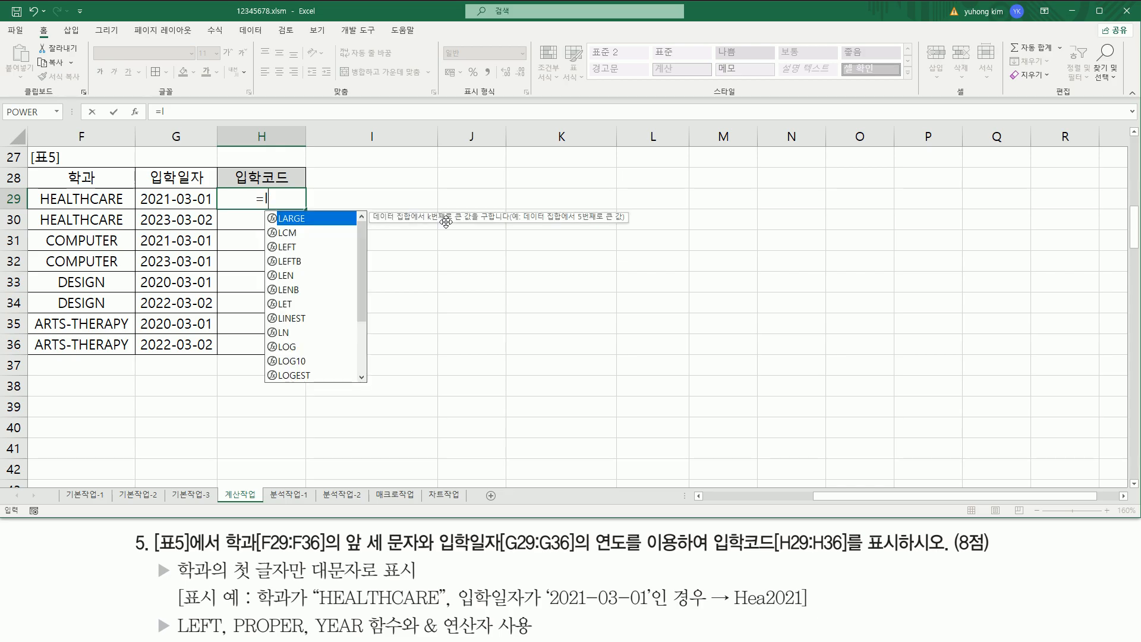
pyautogui.write('e')
pyautogui.press('Tab')
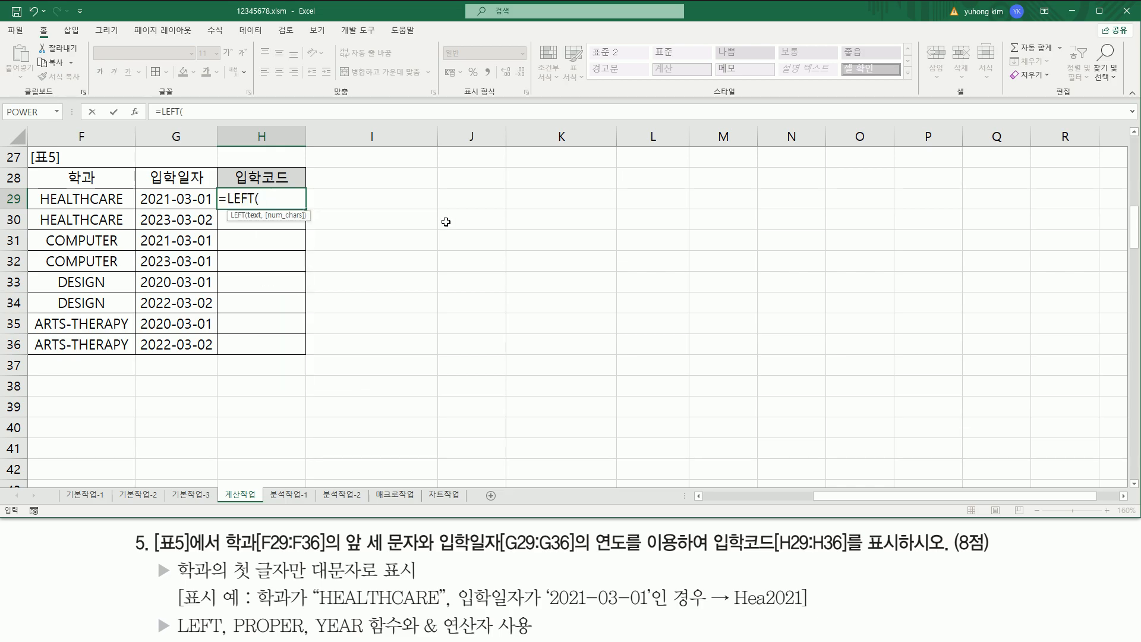
pyautogui.press('Left')
pyautogui.press('Left')
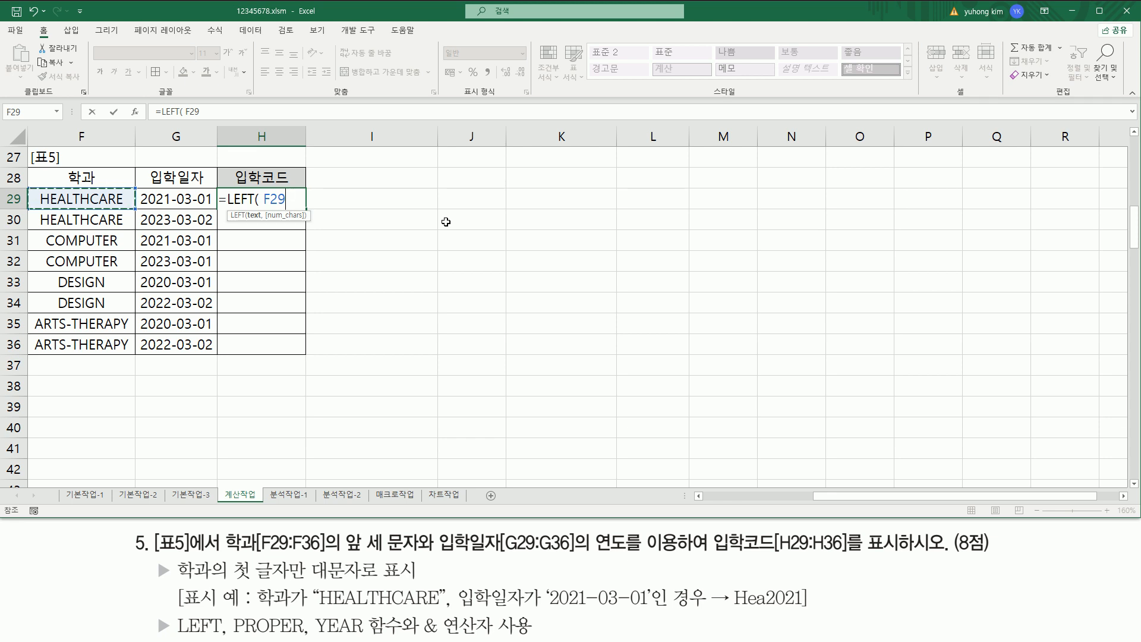
pyautogui.write(', 3 ')
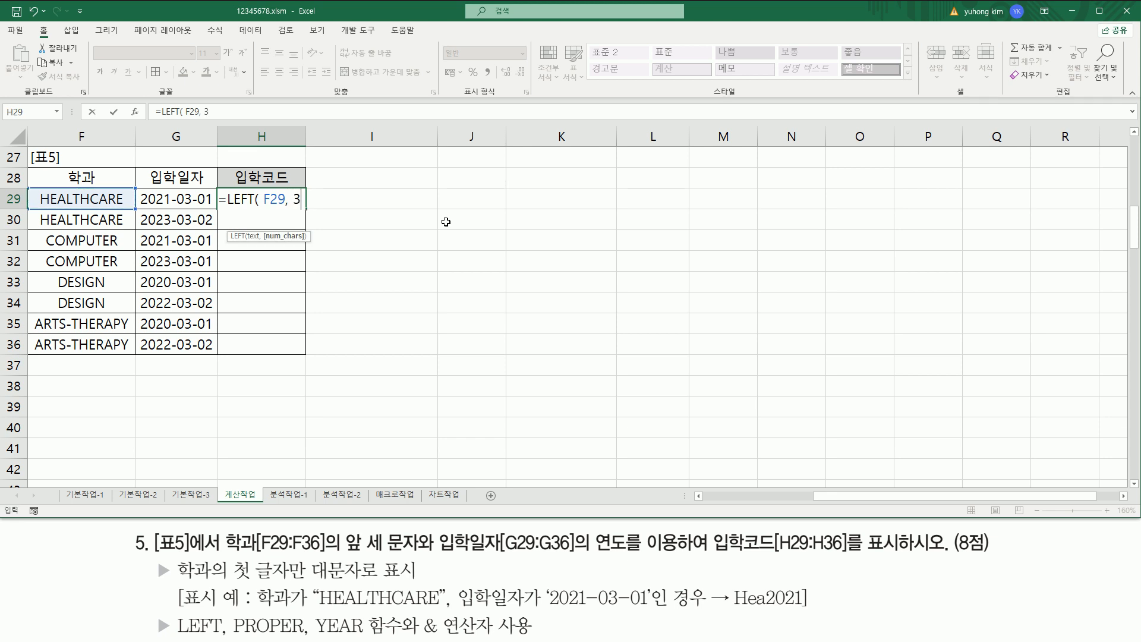
pyautogui.write(')')
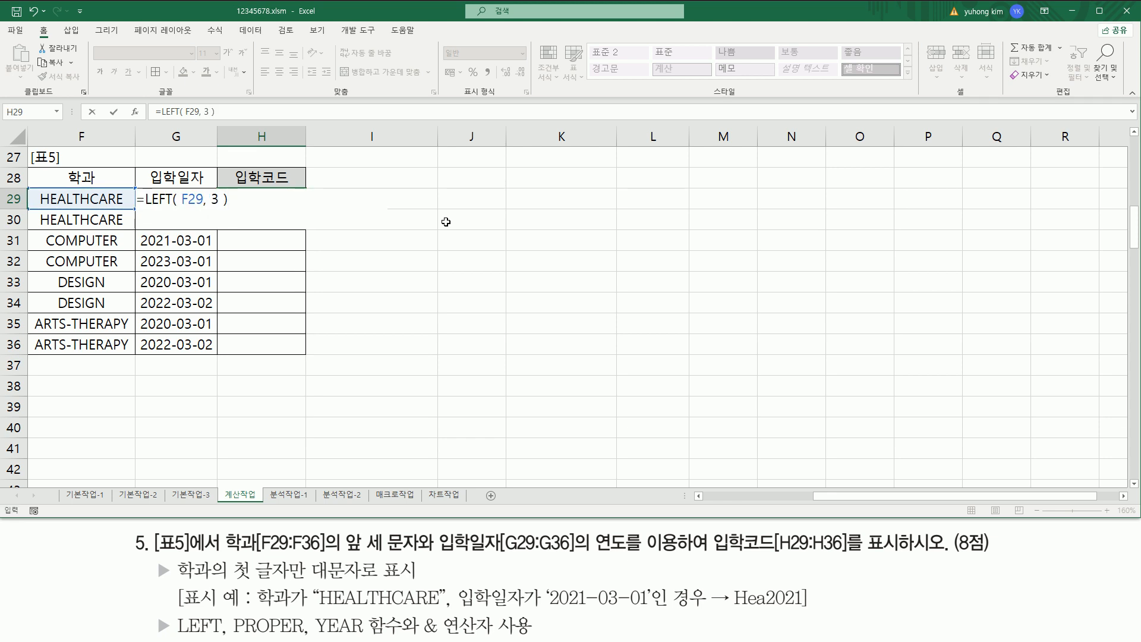
pyautogui.press('Return')
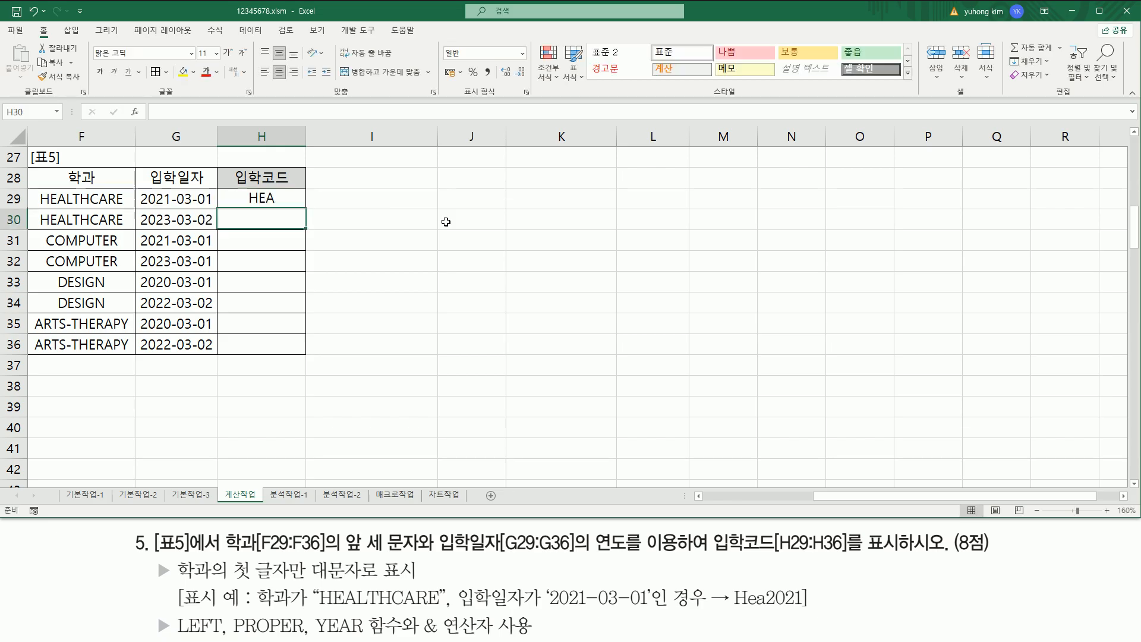
pyautogui.click(269, 200)
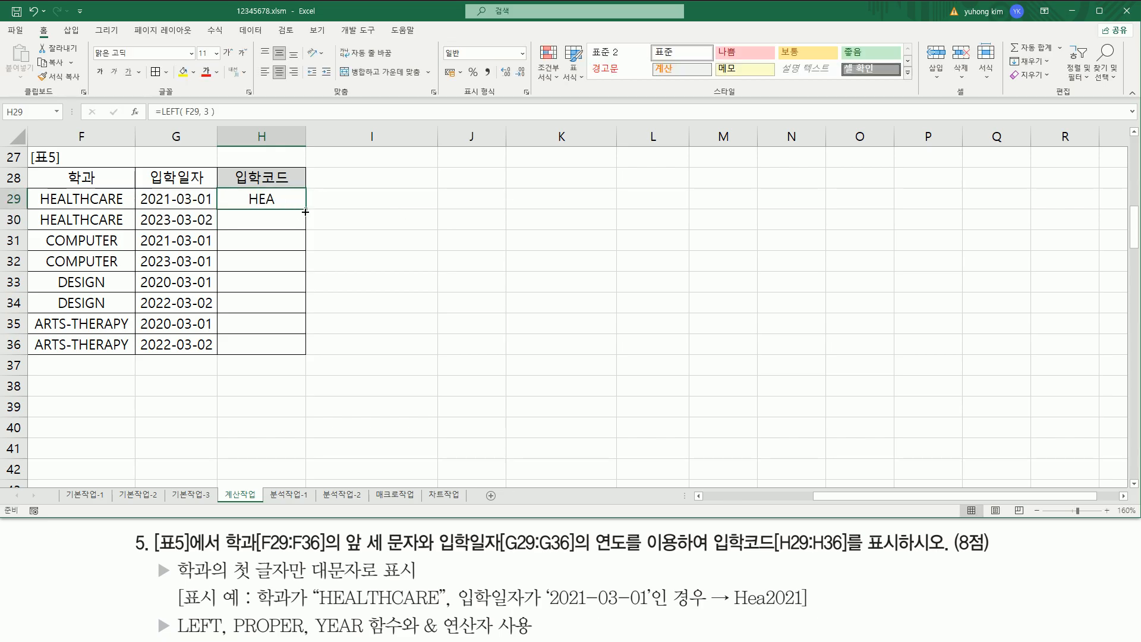
pyautogui.moveTo(306, 211); pyautogui.dragTo(299, 352)
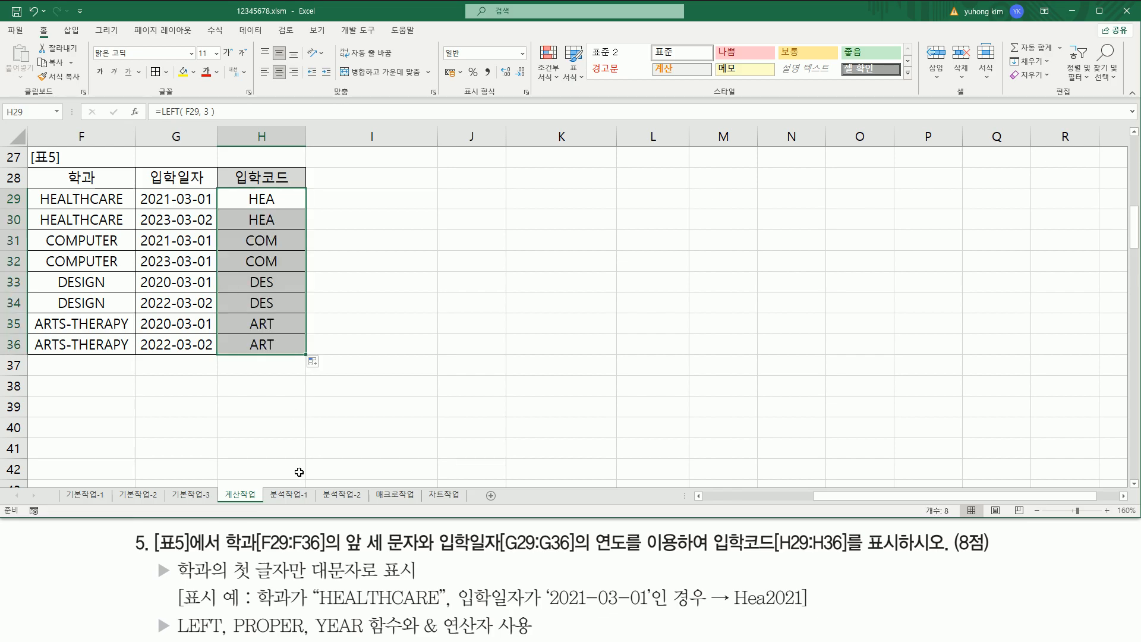
# - Wrap H29's formula in PROPER as =PROPER( LEFT( F29, 3 ) ) so only the first letter is capitalised, and fill it down to H36
pyautogui.moveTo(242, 187)
pyautogui.mouseDown()
pyautogui.moveTo(262, 350)
pyautogui.moveTo(287, 355)
pyautogui.mouseUp()
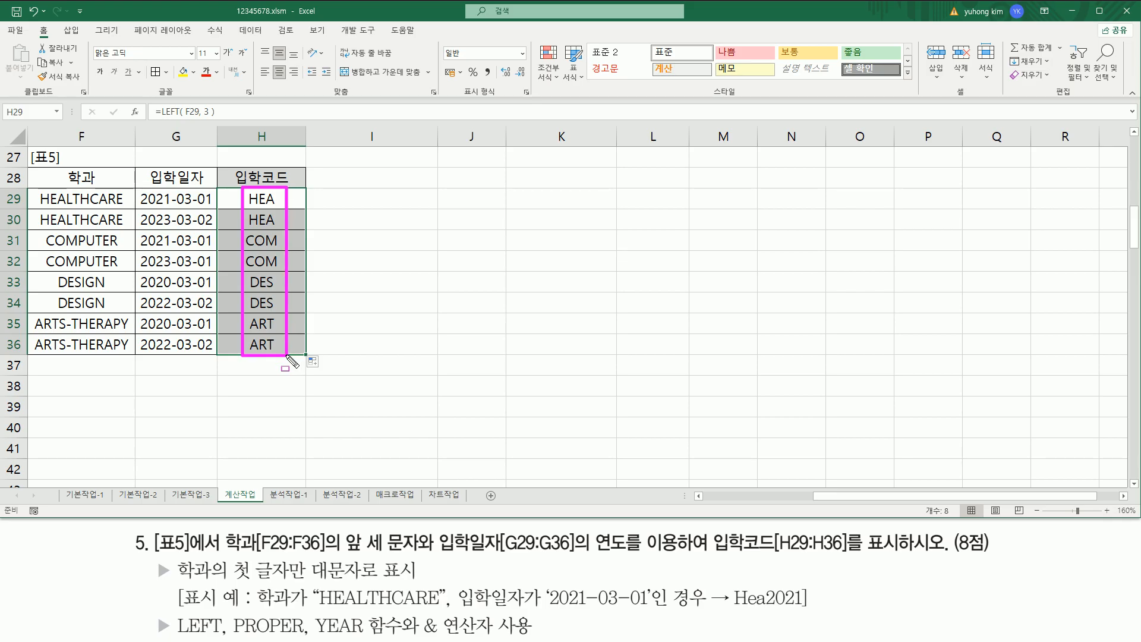
pyautogui.moveTo(230, 583); pyautogui.dragTo(421, 584)
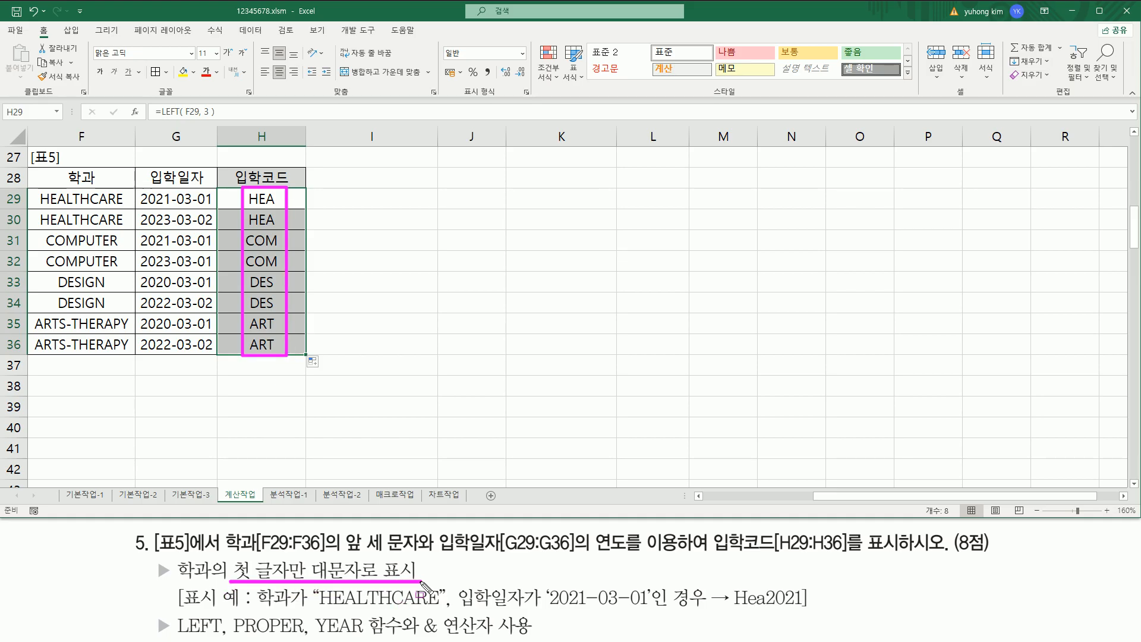
pyautogui.moveTo(233, 614)
pyautogui.mouseDown()
pyautogui.moveTo(232, 629)
pyautogui.moveTo(308, 617)
pyautogui.moveTo(309, 637)
pyautogui.mouseUp()
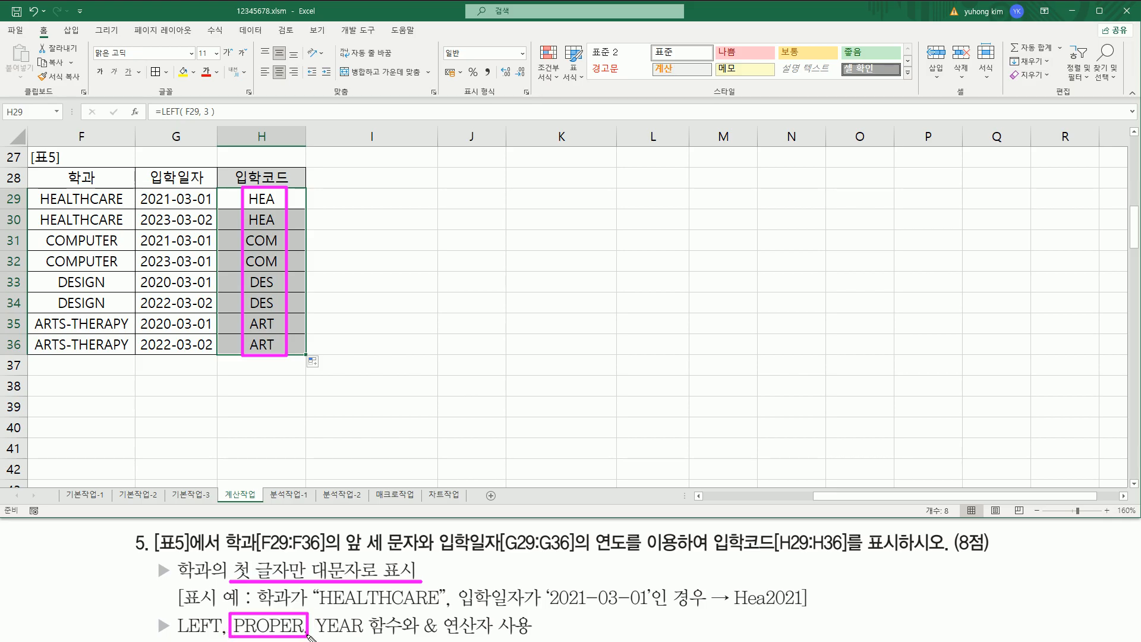
pyautogui.press('Escape')
pyautogui.doubleClick(259, 201)
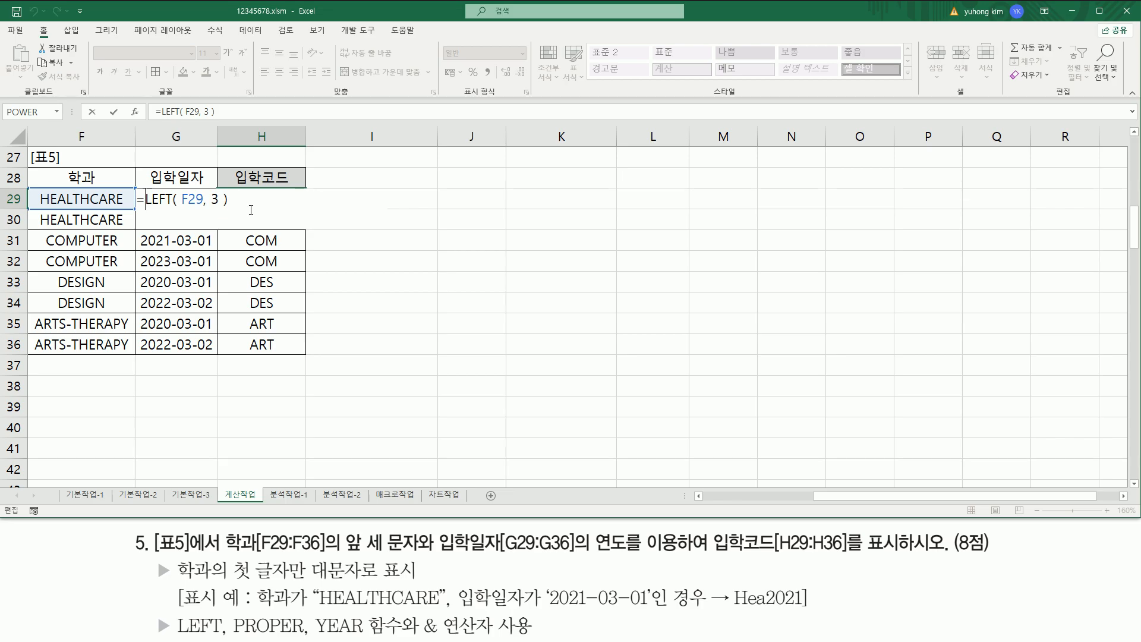
pyautogui.write('prop')
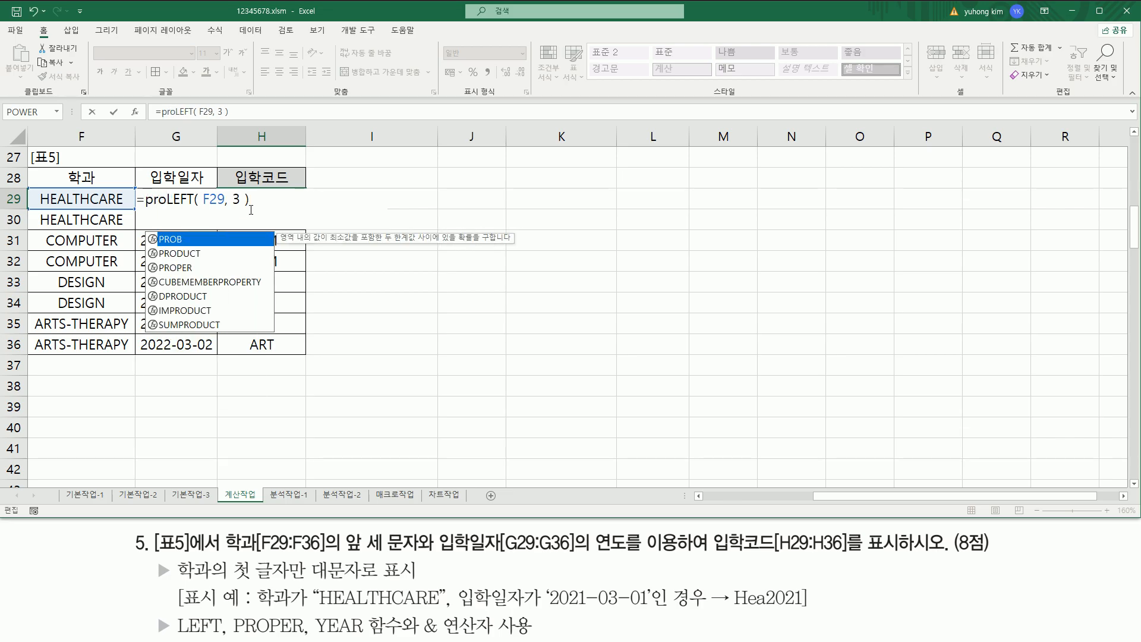
pyautogui.press('Tab')
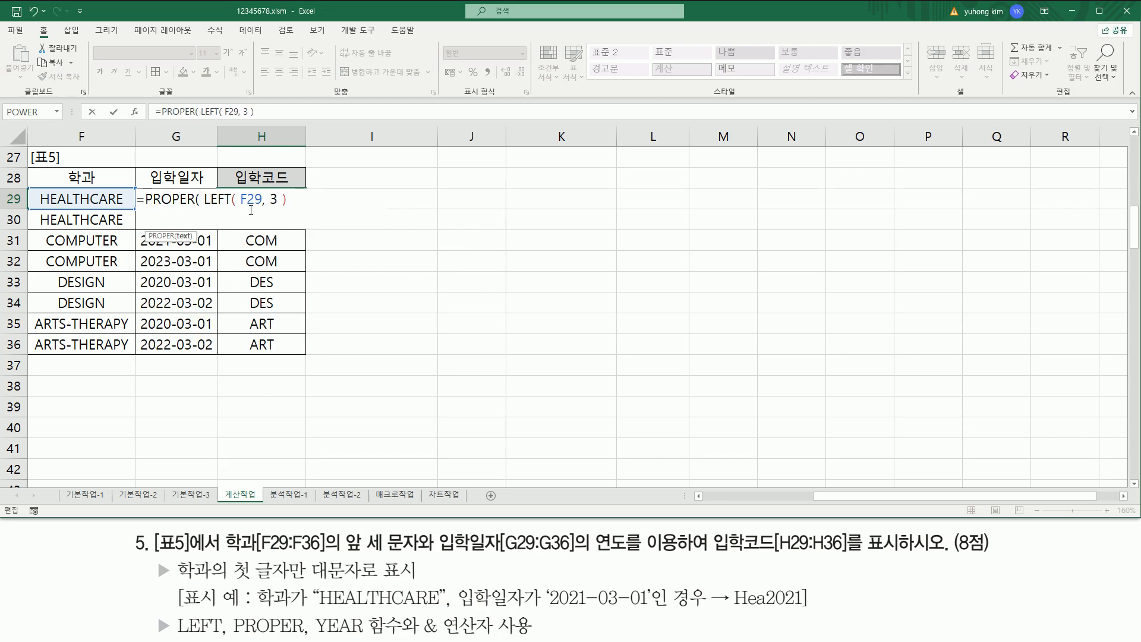
pyautogui.hotkey('shift', 'End')
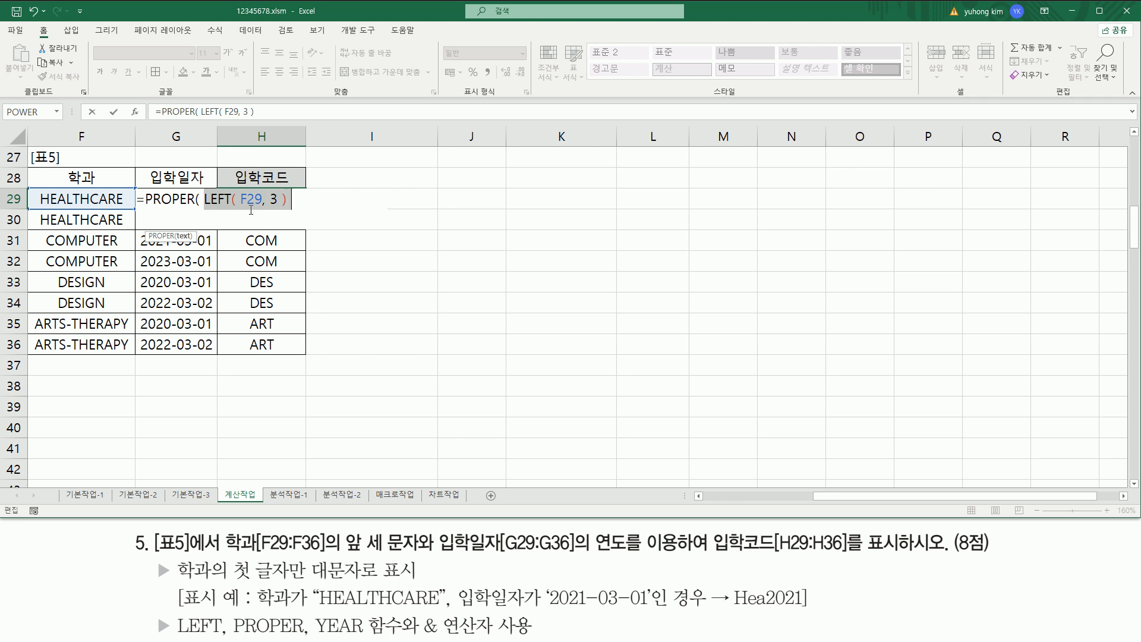
pyautogui.press('End')
pyautogui.write(')')
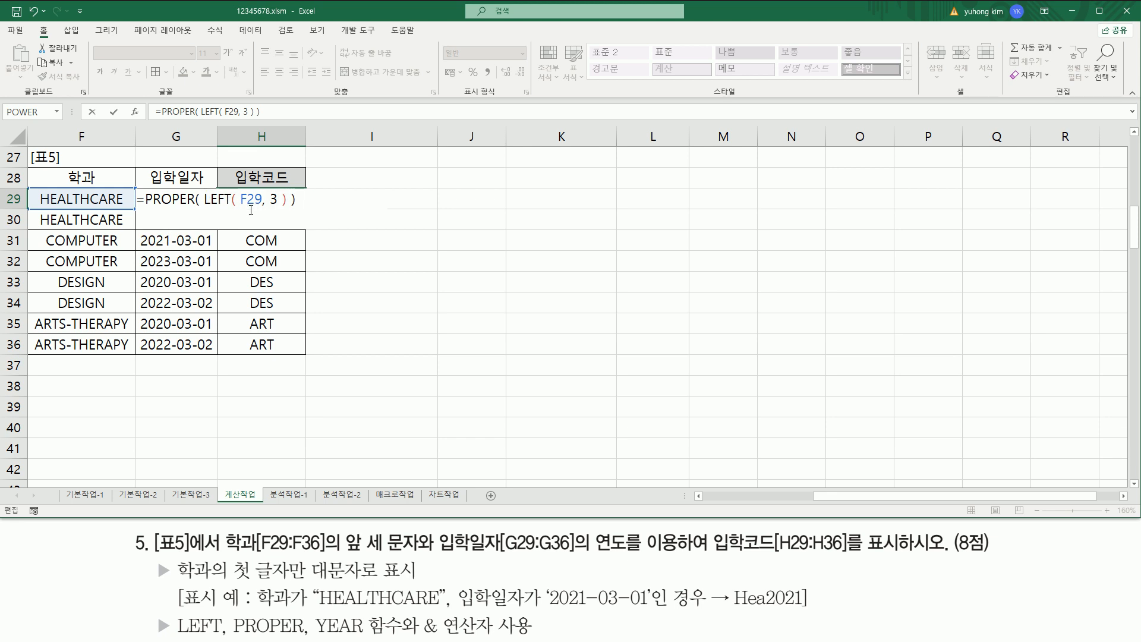
pyautogui.moveTo(205, 199); pyautogui.dragTo(290, 200)
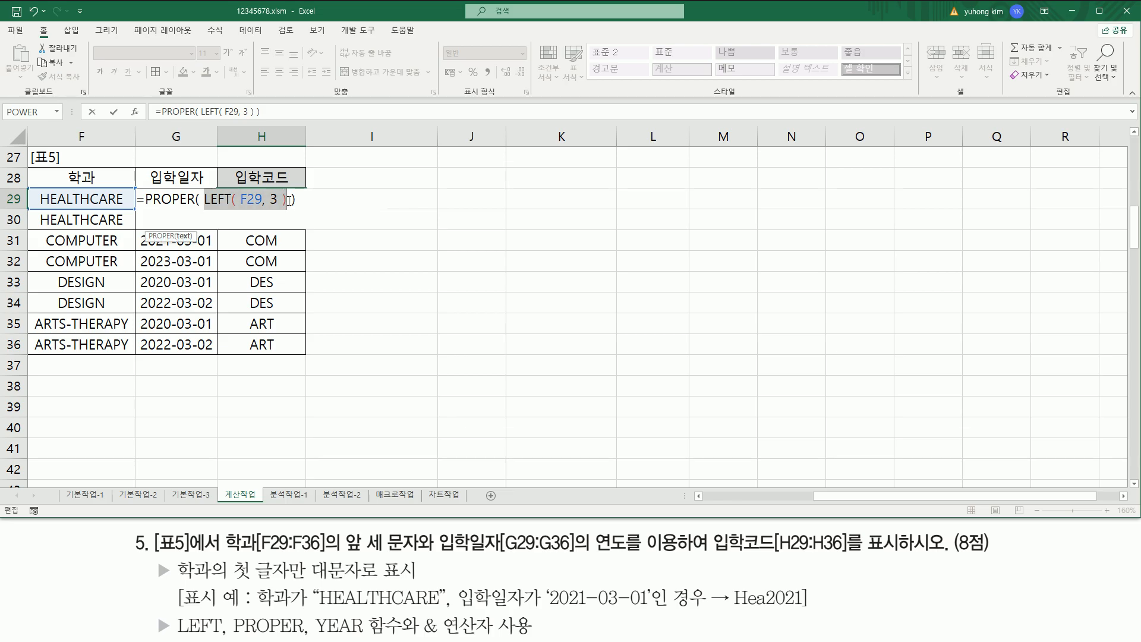
pyautogui.press('Return')
pyautogui.click(289, 200)
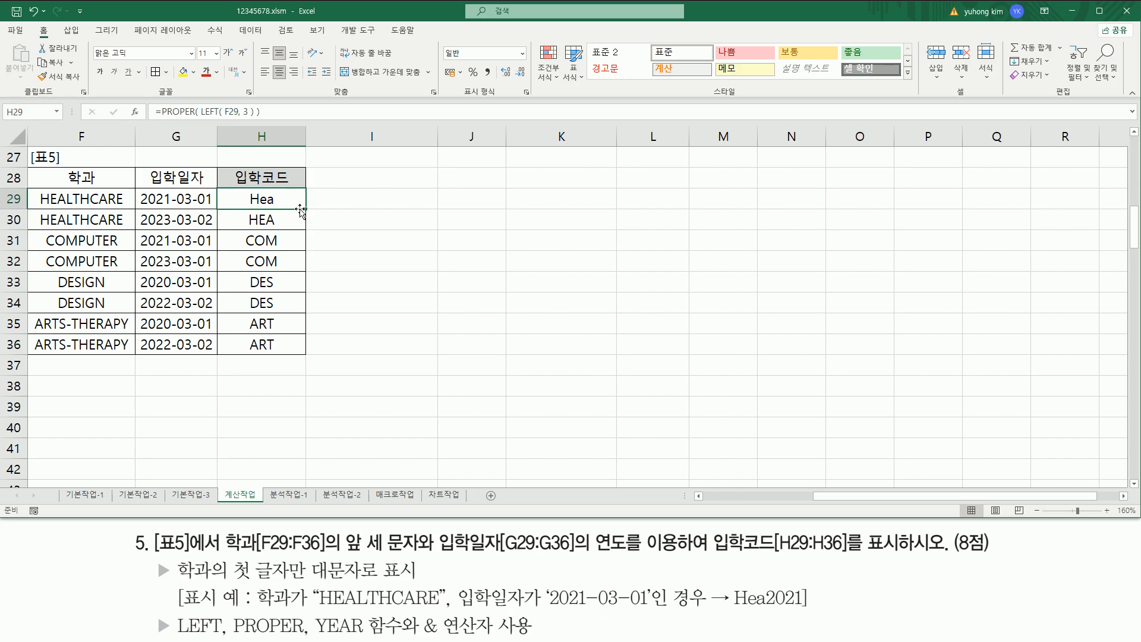
pyautogui.moveTo(308, 209); pyautogui.dragTo(299, 355)
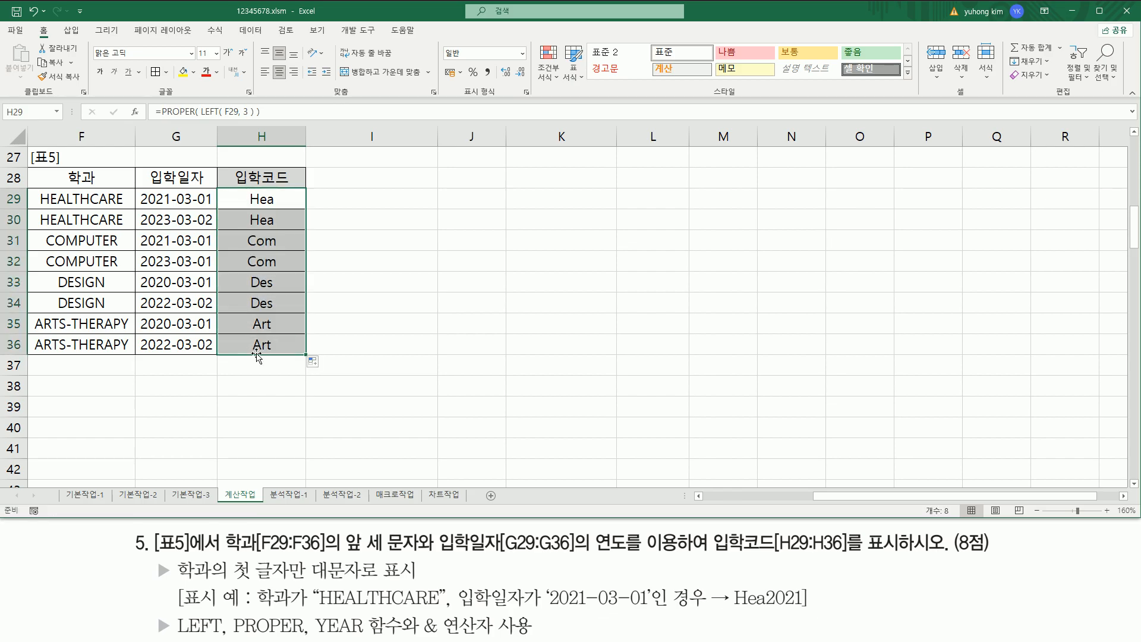
# - Append the 입학일자 year to H29's formula with & YEAR( G29 ), and fill the completed formula down to H36
pyautogui.click(271, 199)
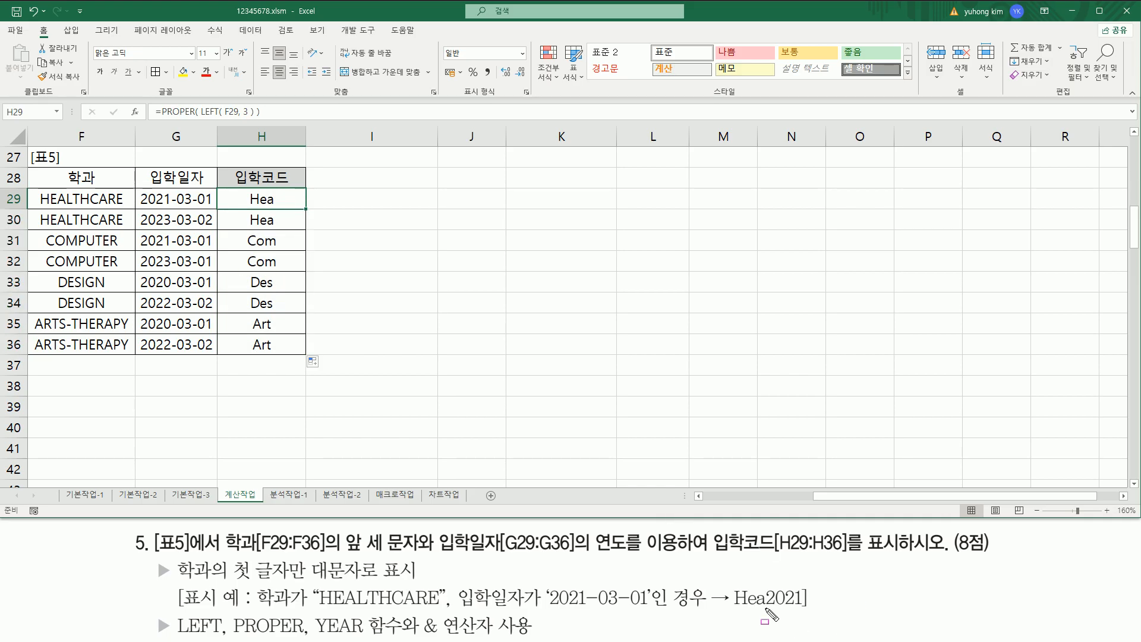
pyautogui.moveTo(767, 606); pyautogui.dragTo(801, 607)
pyautogui.press('Escape')
pyautogui.click(291, 208)
pyautogui.doubleClick(291, 208)
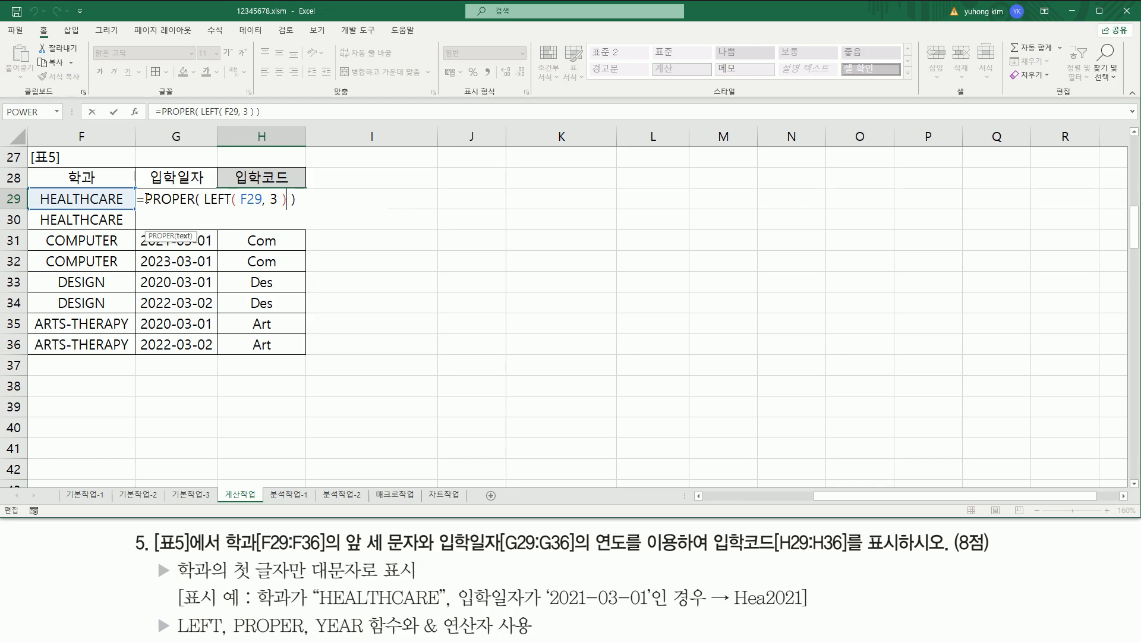
pyautogui.click(306, 199)
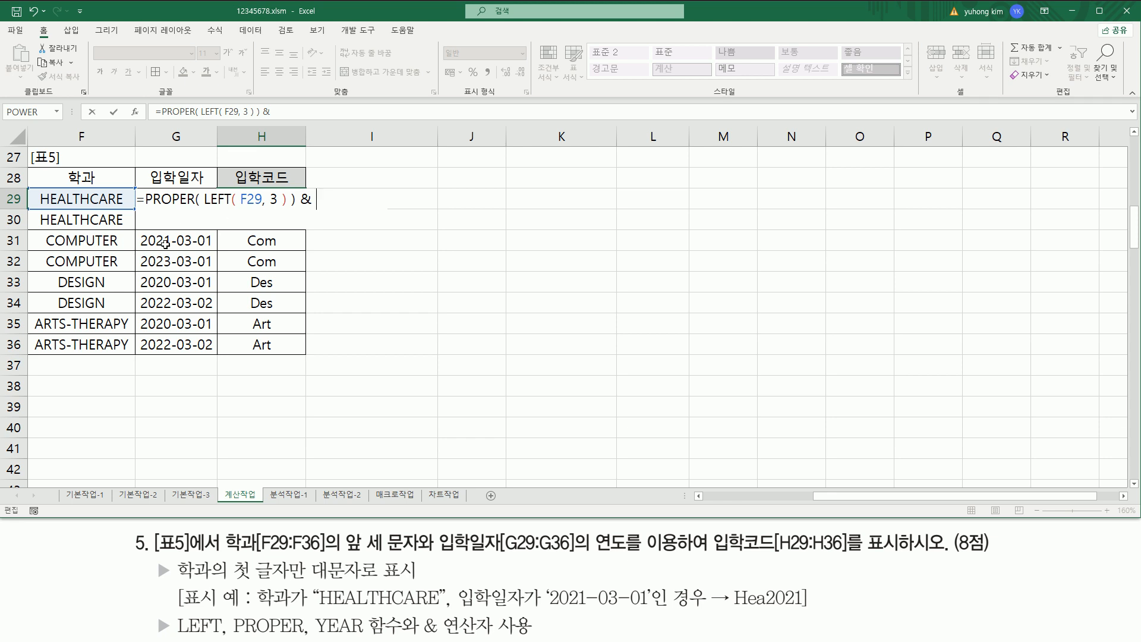
pyautogui.moveTo(312, 608)
pyautogui.mouseDown()
pyautogui.moveTo(326, 626)
pyautogui.moveTo(406, 640)
pyautogui.mouseUp()
pyautogui.press('Escape')
pyautogui.write('ye')
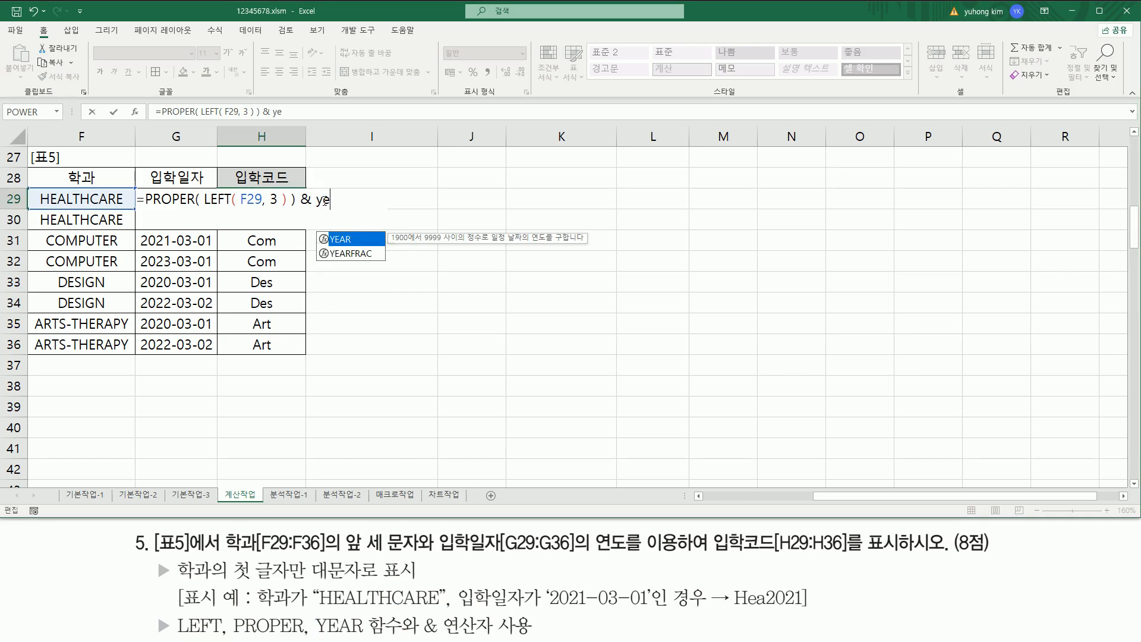
pyautogui.press('Tab')
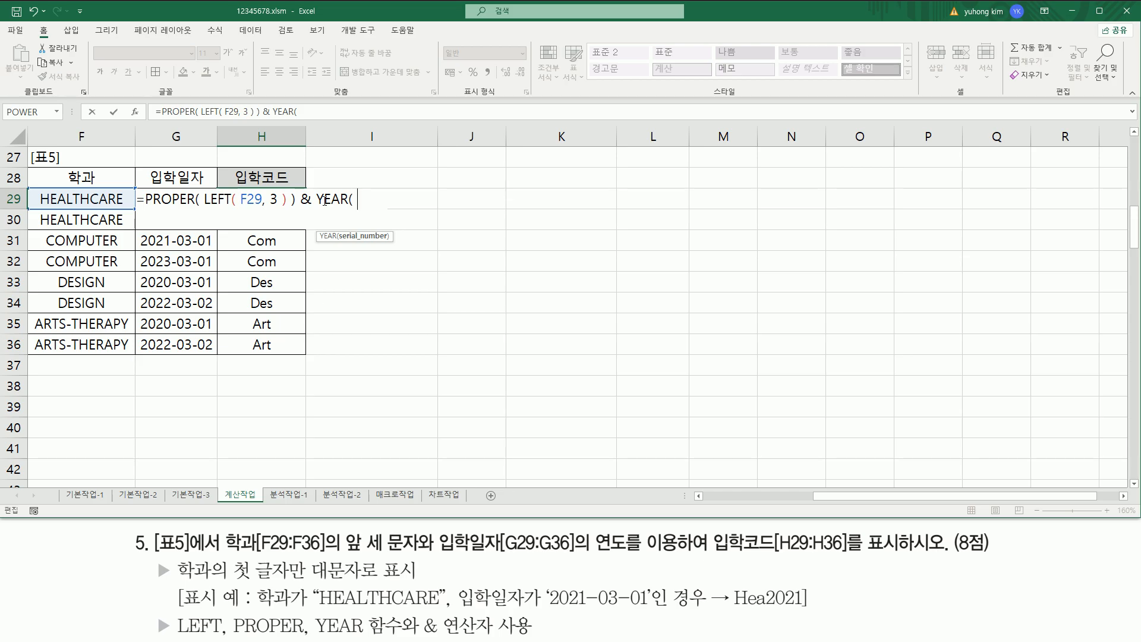
pyautogui.press('Left')
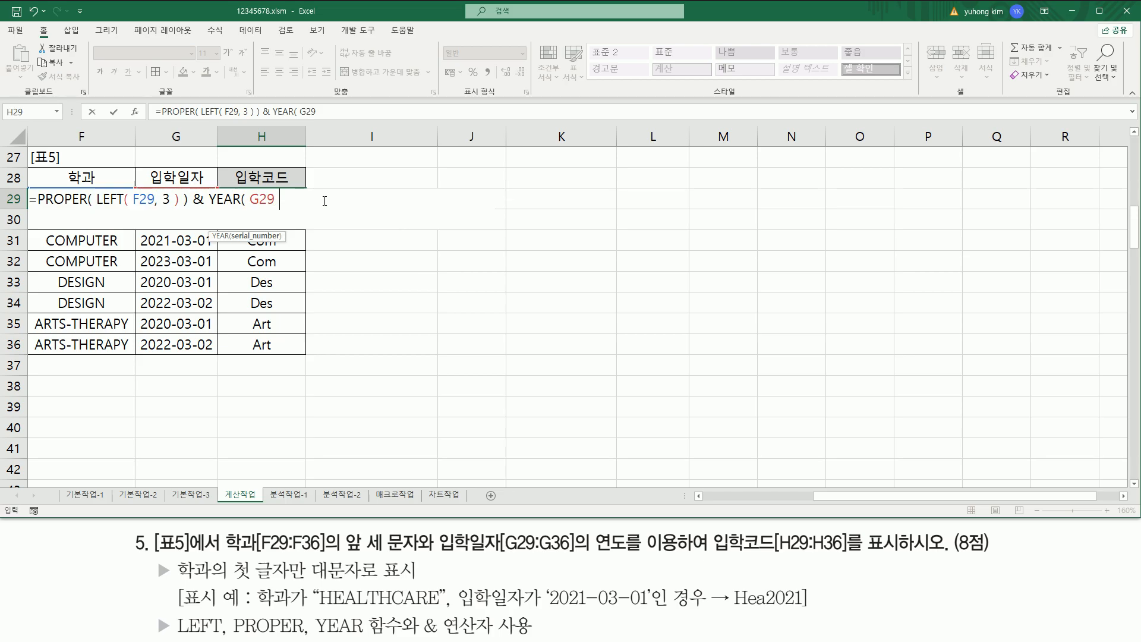
pyautogui.write(')')
pyautogui.press('Return')
pyautogui.moveTo(306, 209); pyautogui.dragTo(304, 348)
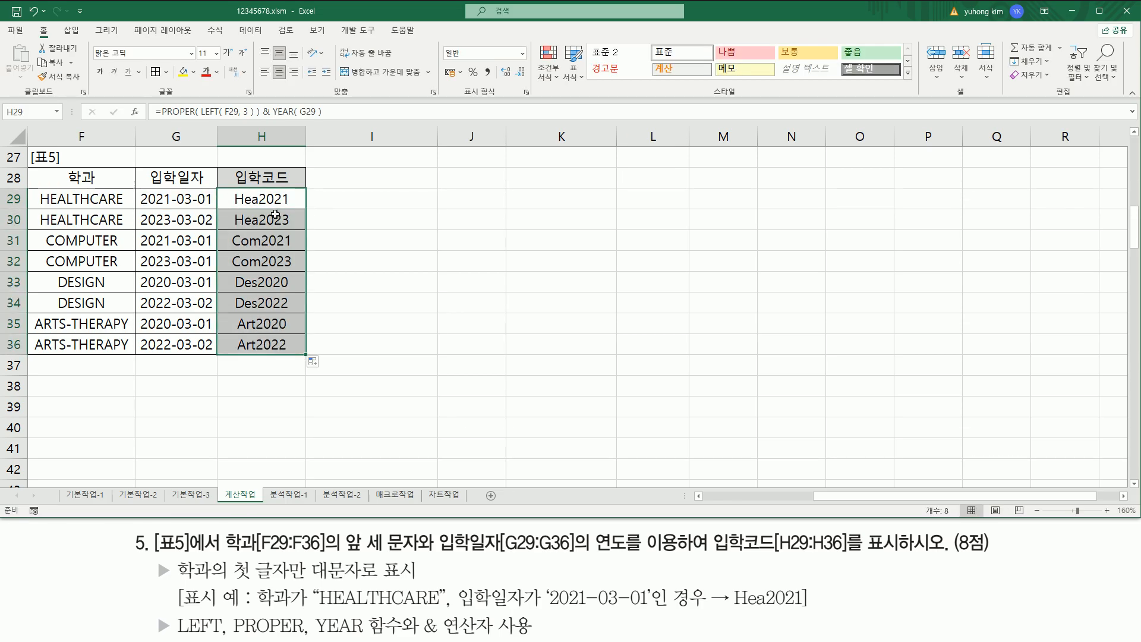
# - Copy H29's formula into J30 as apostrophe-prefixed text, '=PROPER( LEFT( F29, 3 ) ) & YEAR( G29 ), and colour it red
pyautogui.click(319, 111)
pyautogui.press('Escape')
pyautogui.click(414, 222)
pyautogui.click(459, 221)
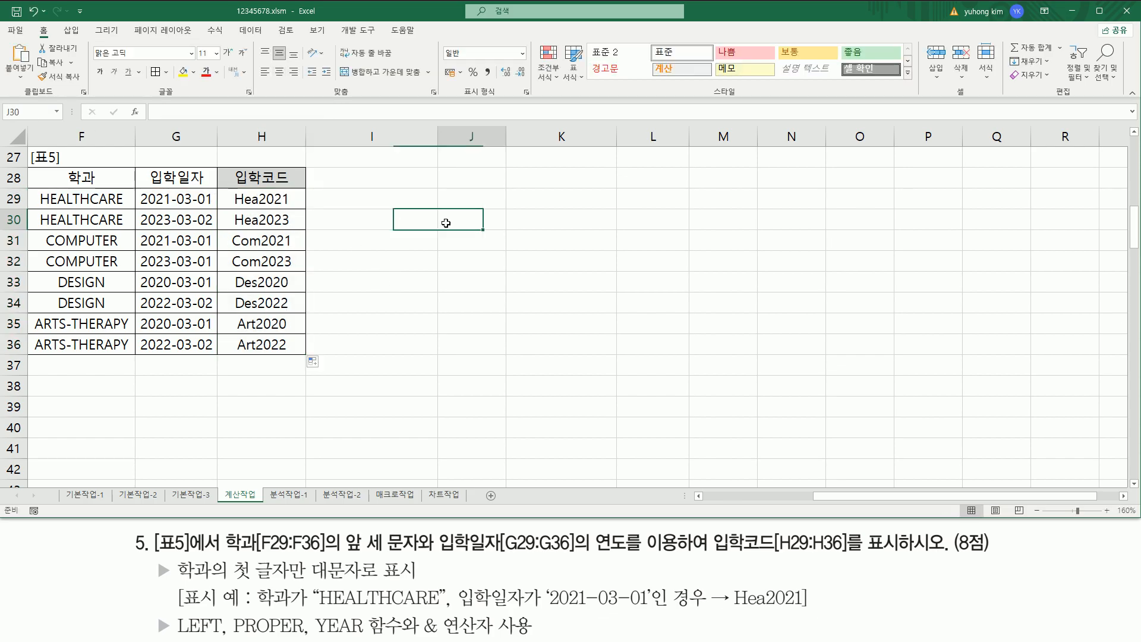
pyautogui.write("'")
pyautogui.write('=PROPER( LEFT( F29, 3 ) ) & YEAR( G29 )')
pyautogui.press('Return')
pyautogui.click(459, 222)
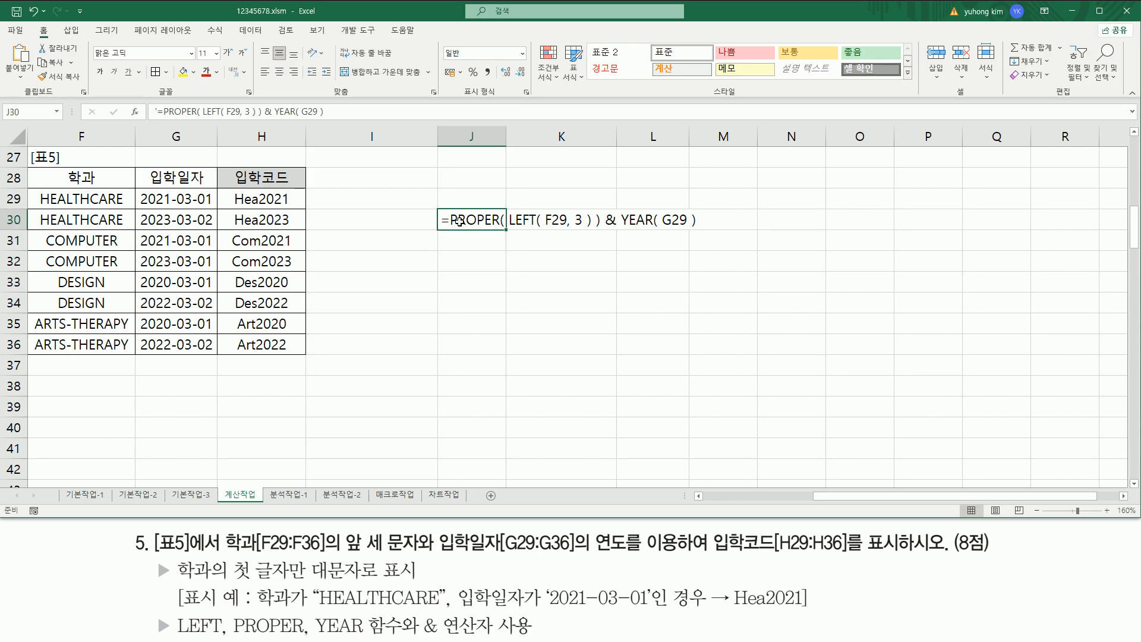
pyautogui.click(206, 71)
pyautogui.click(494, 295)
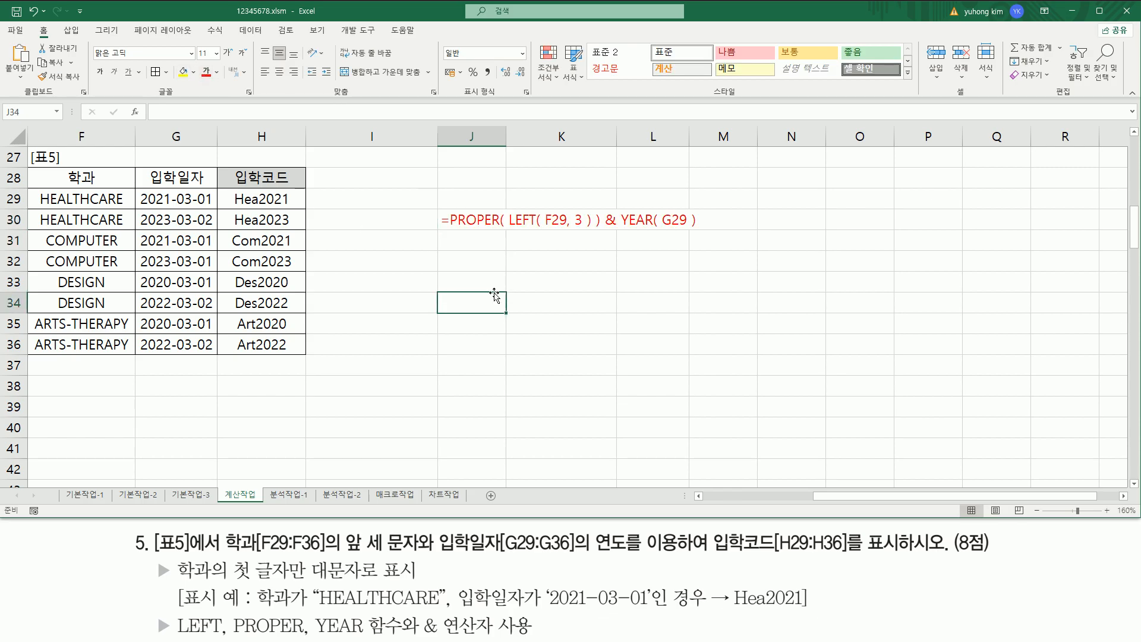
# - Add extra spaces to the formula text in J30 to separate the LEFT part, PROPER's closing bracket, the & operator and the YEAR part
pyautogui.doubleClick(453, 220)
pyautogui.click(510, 220)
pyautogui.click(601, 221)
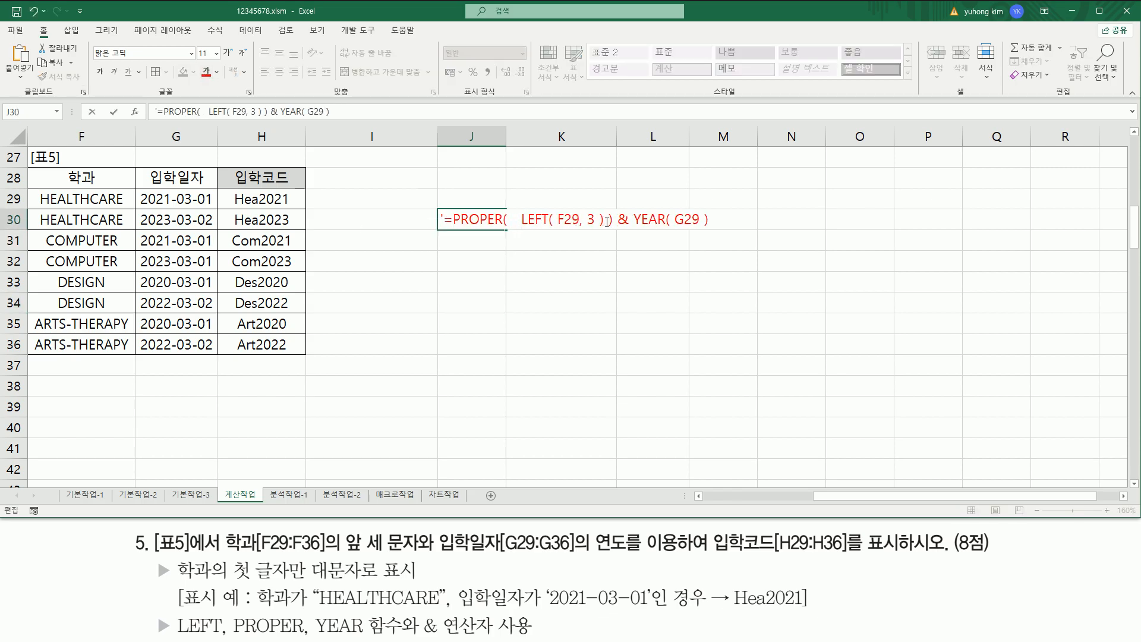
pyautogui.click(632, 220)
pyautogui.press('Right')
pyautogui.press('Right')
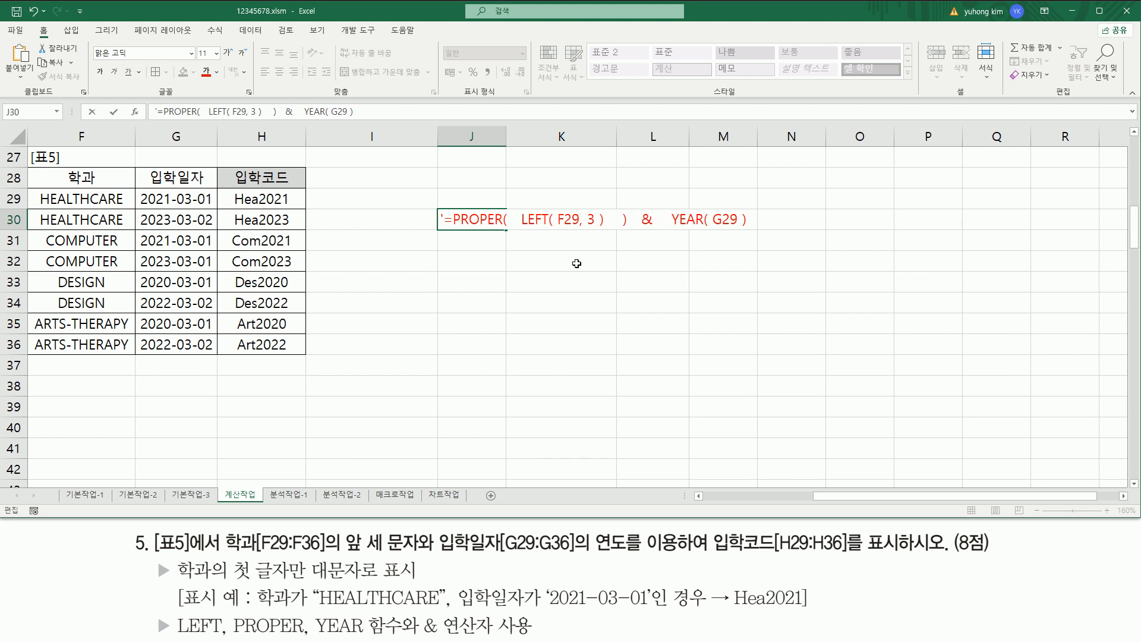
pyautogui.press('Return')
pyautogui.click(538, 287)
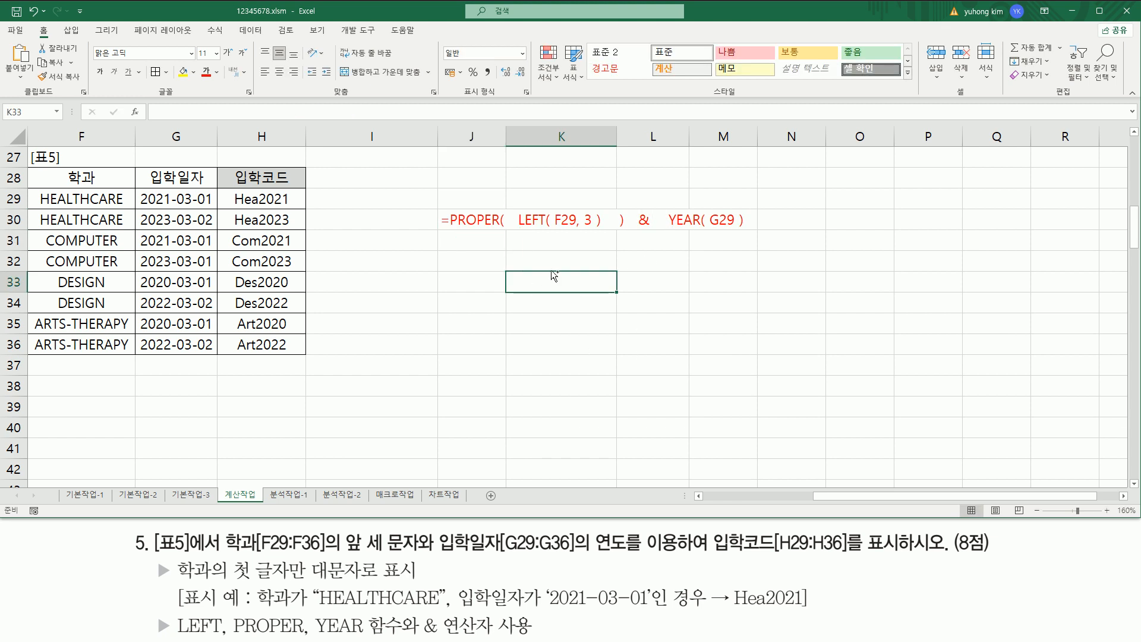
pyautogui.moveTo(516, 229); pyautogui.dragTo(604, 230)
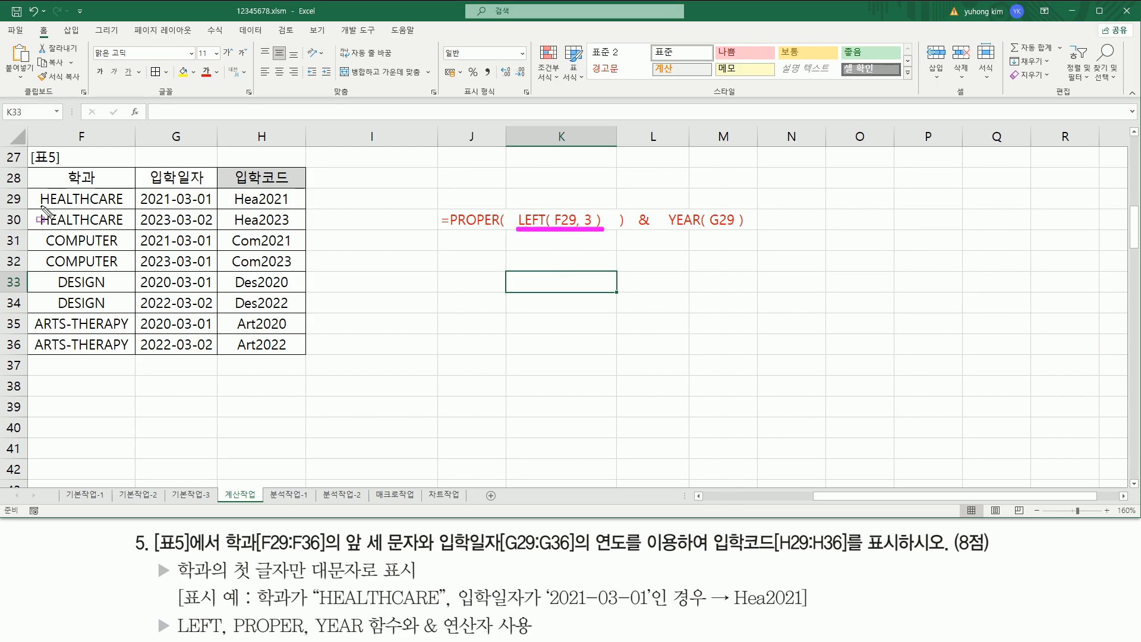
pyautogui.moveTo(37, 206); pyautogui.dragTo(66, 207)
pyautogui.moveTo(448, 202)
pyautogui.mouseDown()
pyautogui.moveTo(450, 234)
pyautogui.moveTo(628, 238)
pyautogui.mouseUp()
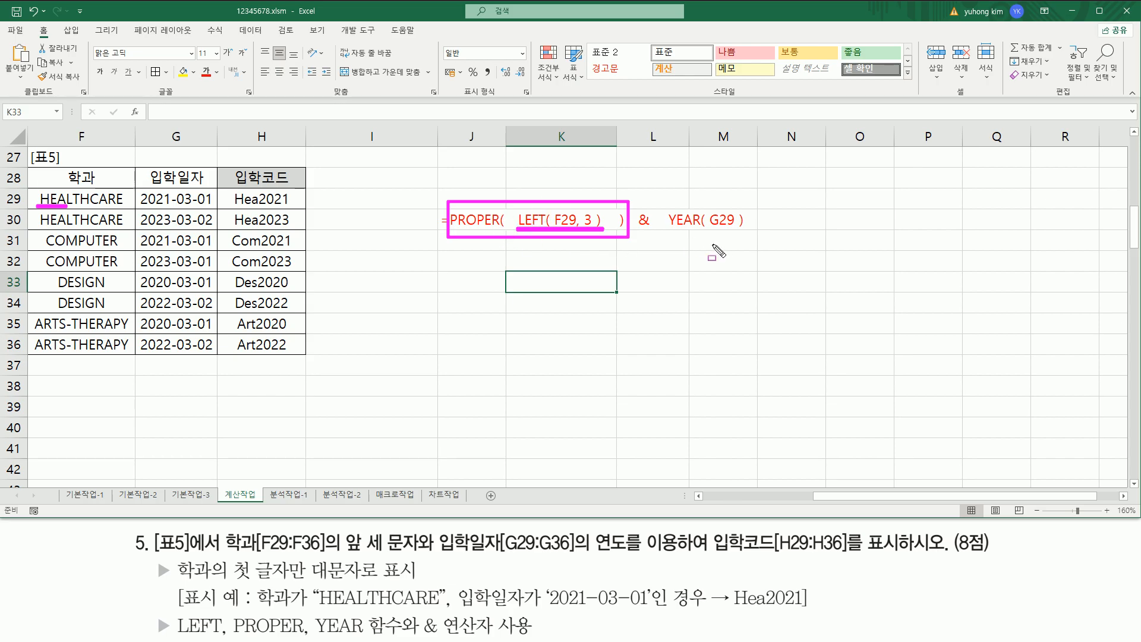
pyautogui.moveTo(664, 203)
pyautogui.mouseDown()
pyautogui.moveTo(675, 233)
pyautogui.moveTo(750, 241)
pyautogui.mouseUp()
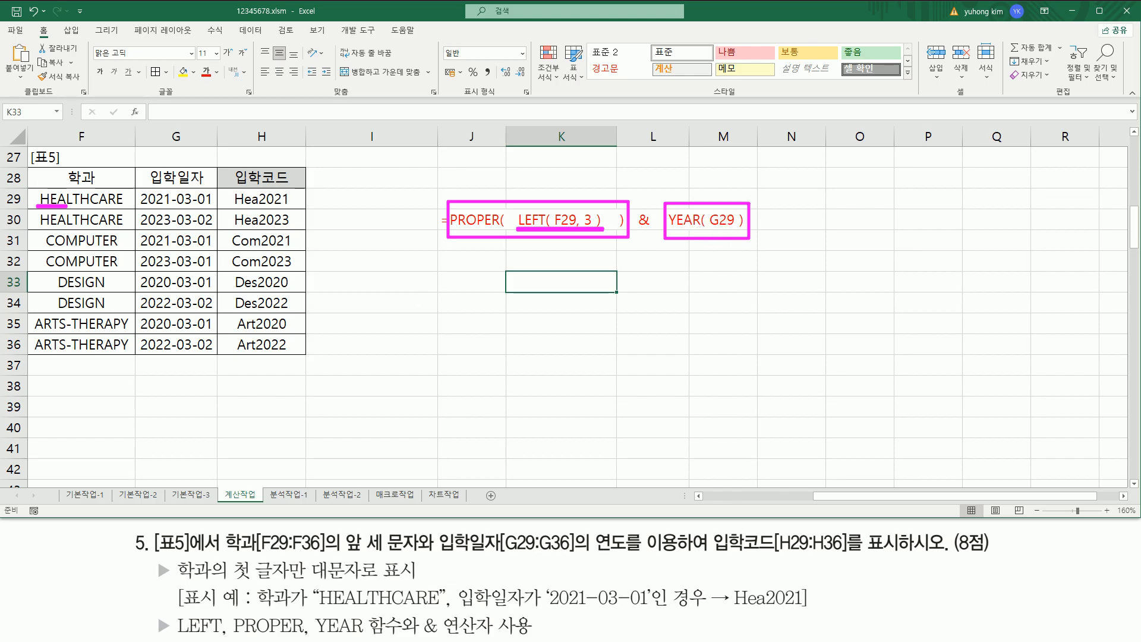
pyautogui.moveTo(519, 176); pyautogui.dragTo(543, 169)
pyautogui.moveTo(690, 179); pyautogui.dragTo(712, 173)
pyautogui.moveTo(641, 233)
pyautogui.mouseDown()
pyautogui.moveTo(656, 224)
pyautogui.moveTo(641, 213)
pyautogui.moveTo(641, 231)
pyautogui.mouseUp()
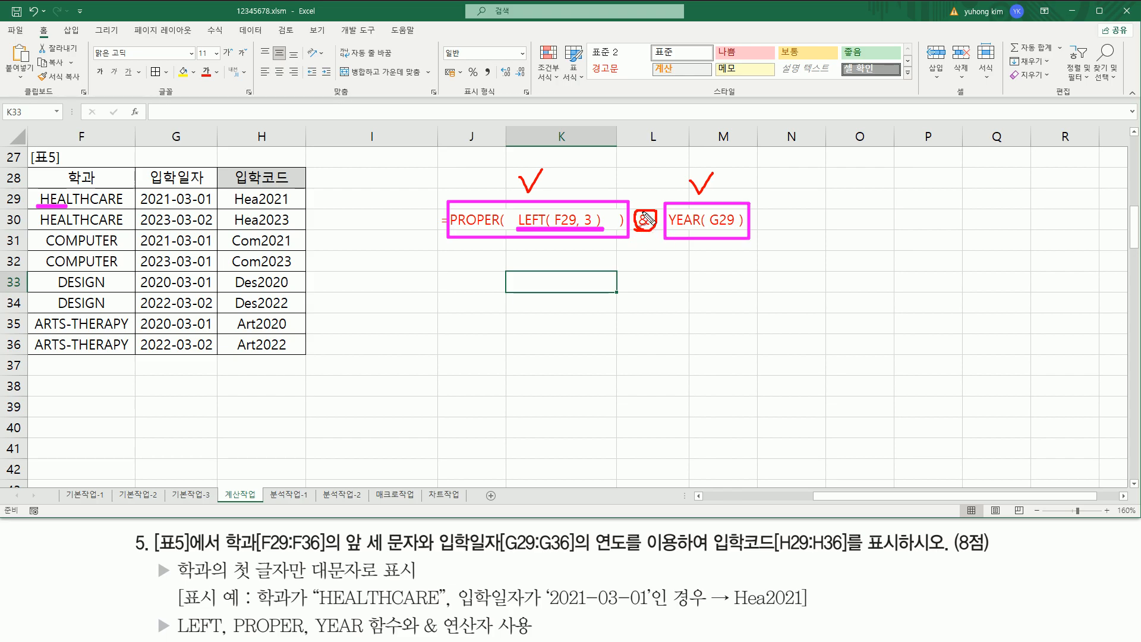
pyautogui.moveTo(507, 283); pyautogui.dragTo(515, 280)
pyautogui.press('Escape')
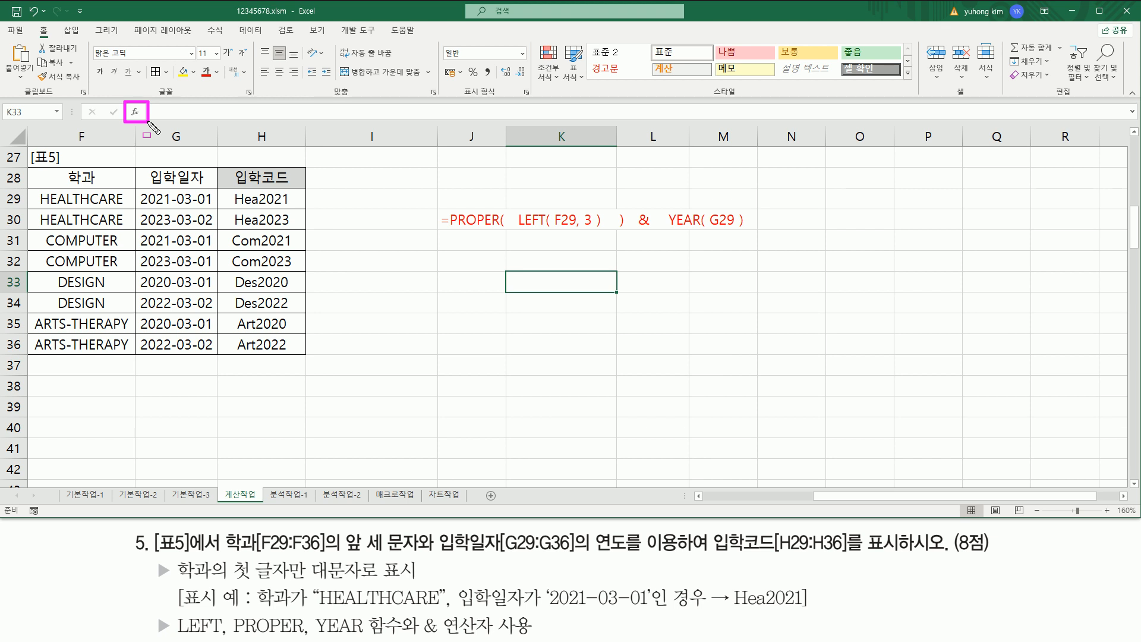
pyautogui.moveTo(435, 233)
pyautogui.mouseDown()
pyautogui.moveTo(759, 232)
pyautogui.moveTo(759, 205)
pyautogui.mouseUp()
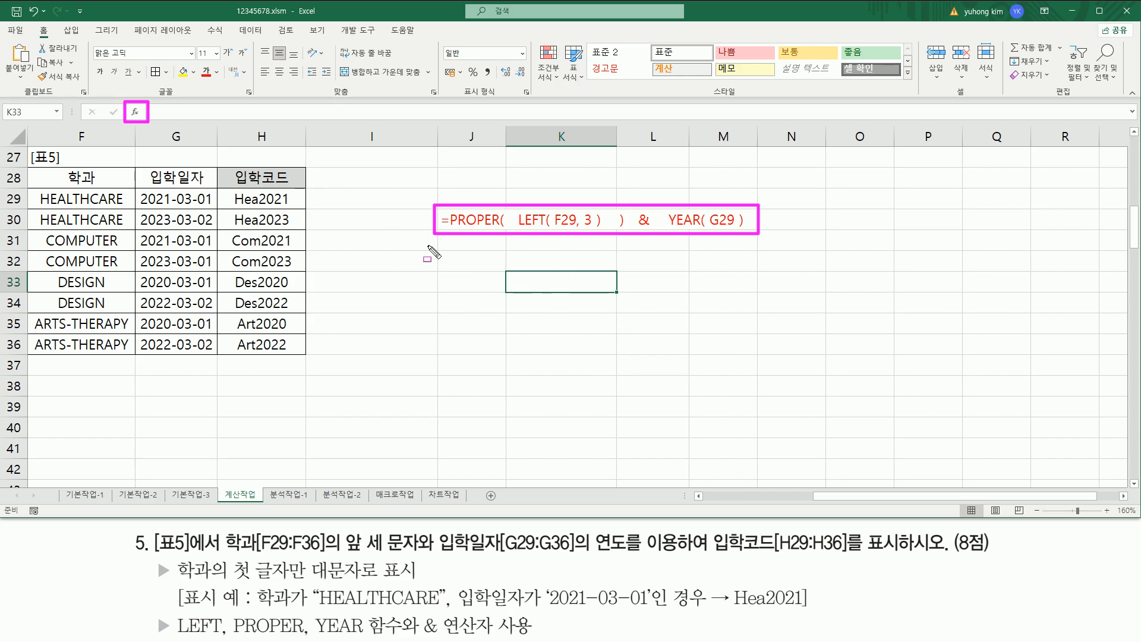
pyautogui.moveTo(426, 242); pyautogui.dragTo(765, 242)
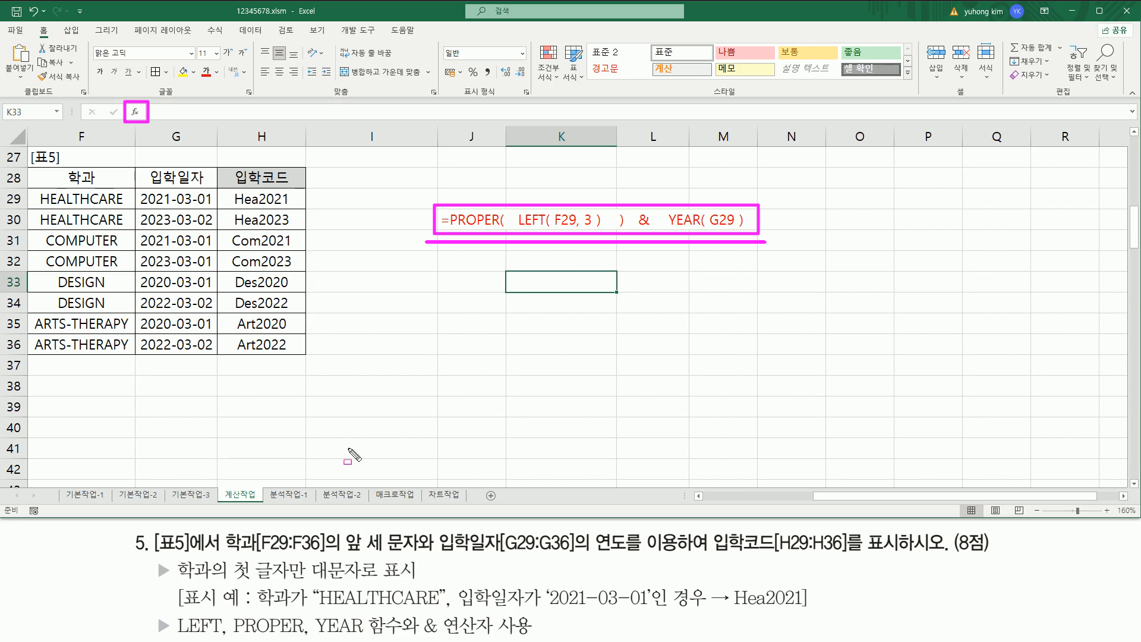
pyautogui.moveTo(217, 483); pyautogui.dragTo(266, 507)
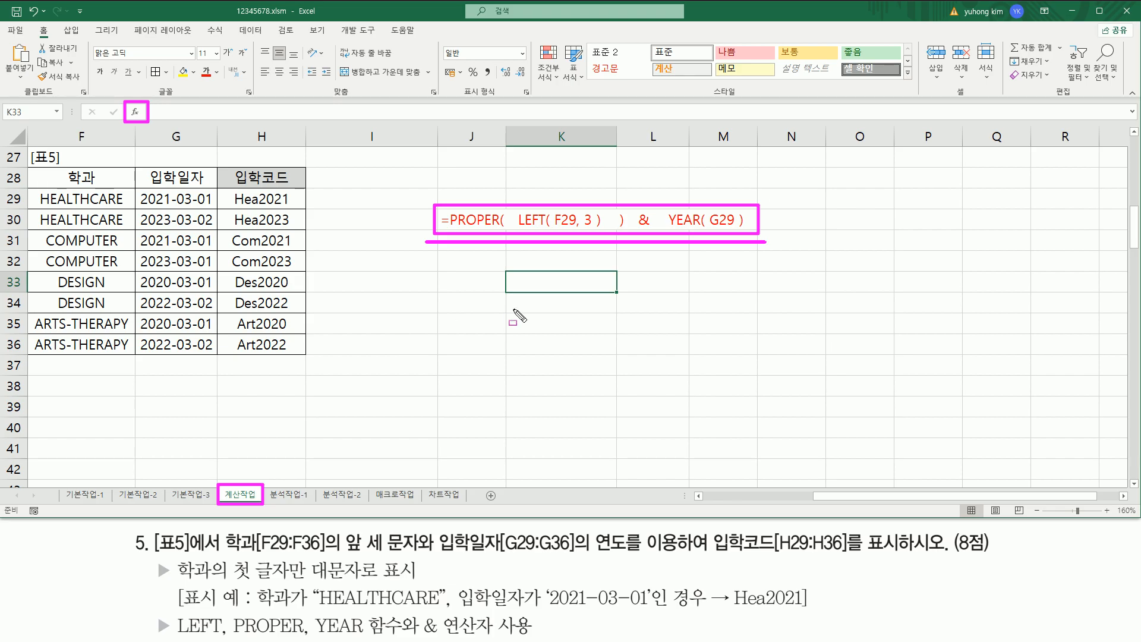
pyautogui.press('Escape')
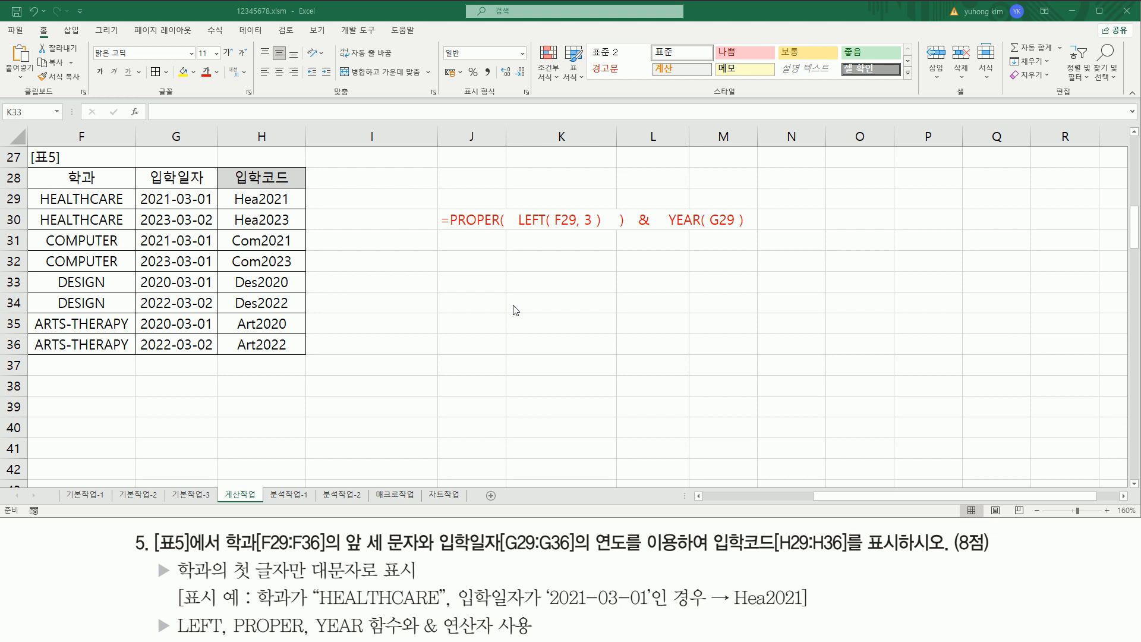
pyautogui.hotkey('ctrl', '2')
pyautogui.moveTo(119, 526); pyautogui.dragTo(992, 635)
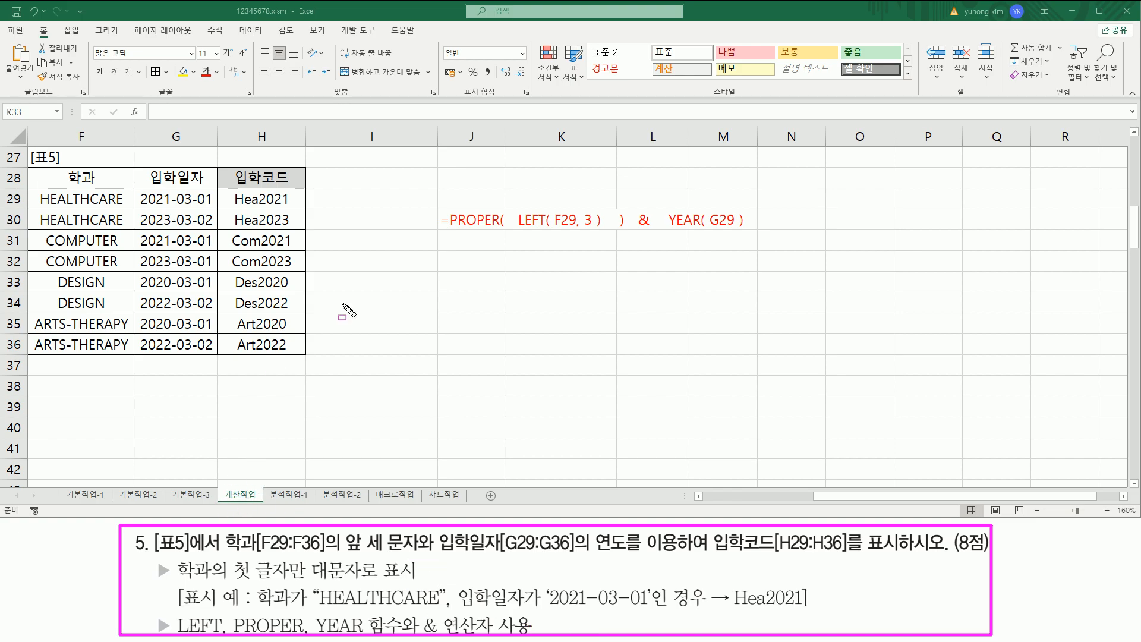
pyautogui.moveTo(26, 149)
pyautogui.mouseDown()
pyautogui.moveTo(54, 235)
pyautogui.moveTo(311, 336)
pyautogui.moveTo(310, 357)
pyautogui.mouseUp()
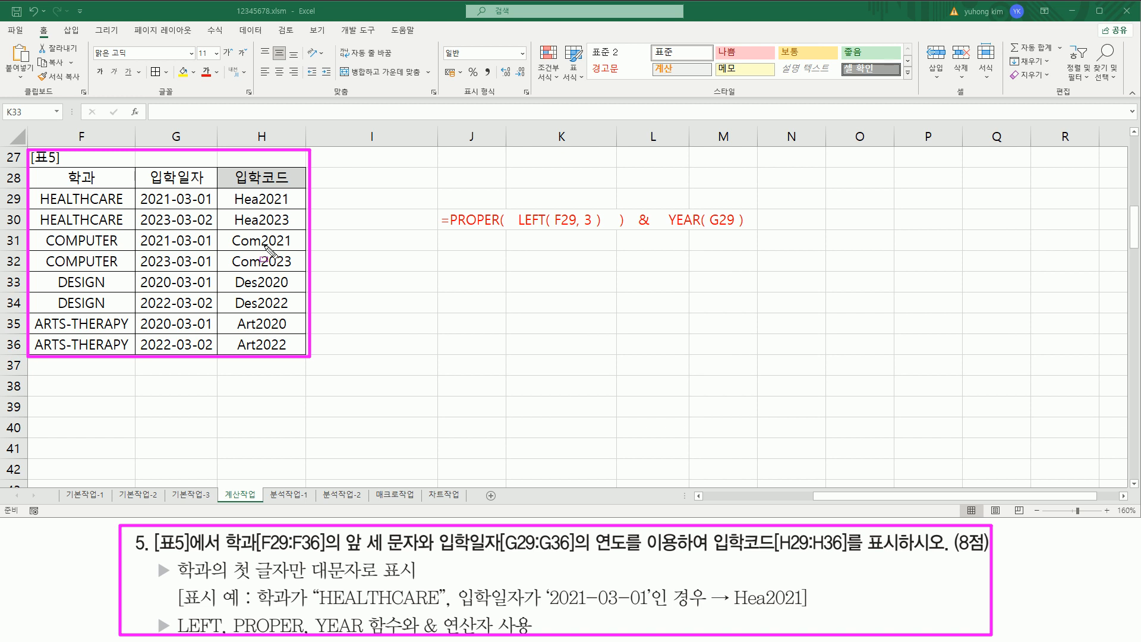
pyautogui.press('e')
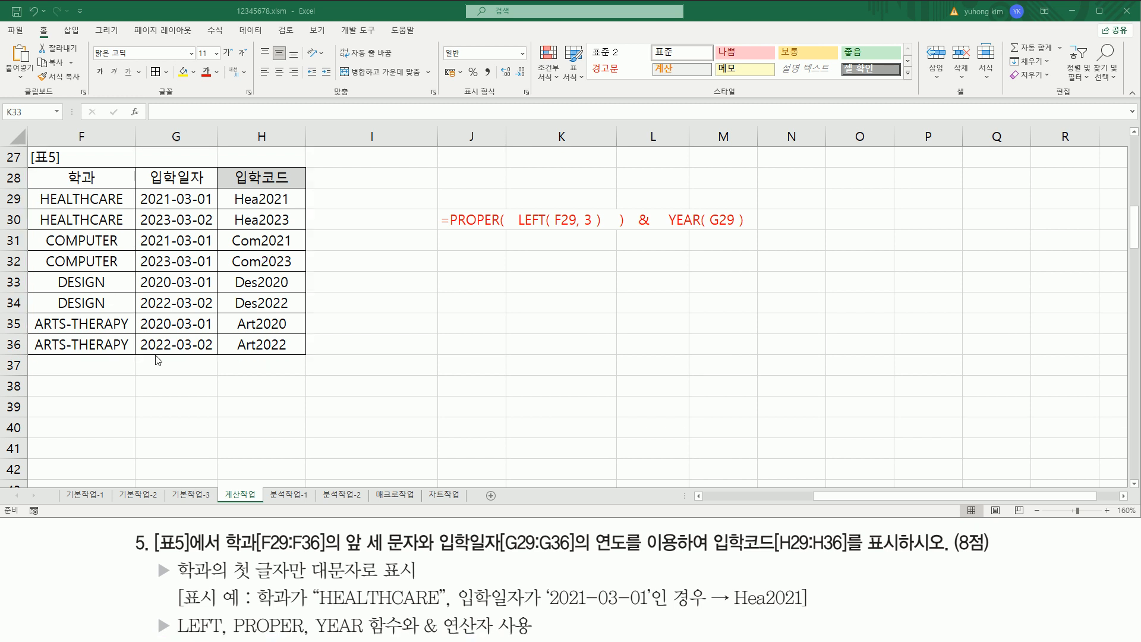
pyautogui.moveTo(128, 527)
pyautogui.mouseDown()
pyautogui.moveTo(153, 572)
pyautogui.moveTo(998, 634)
pyautogui.mouseUp()
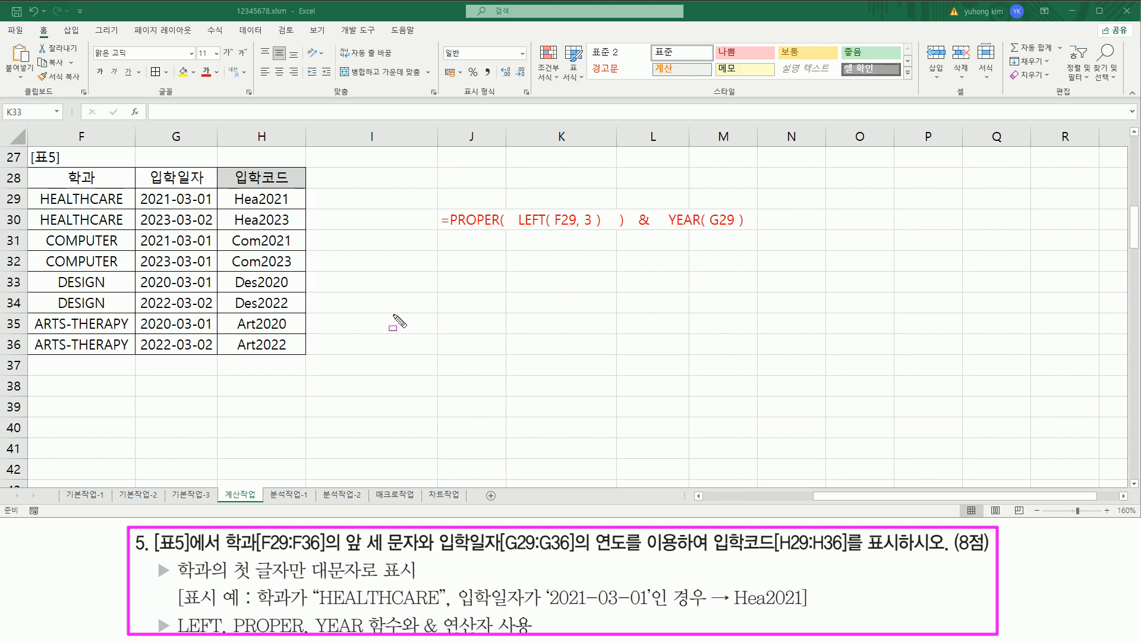
pyautogui.press('Escape')
pyautogui.click(460, 270)
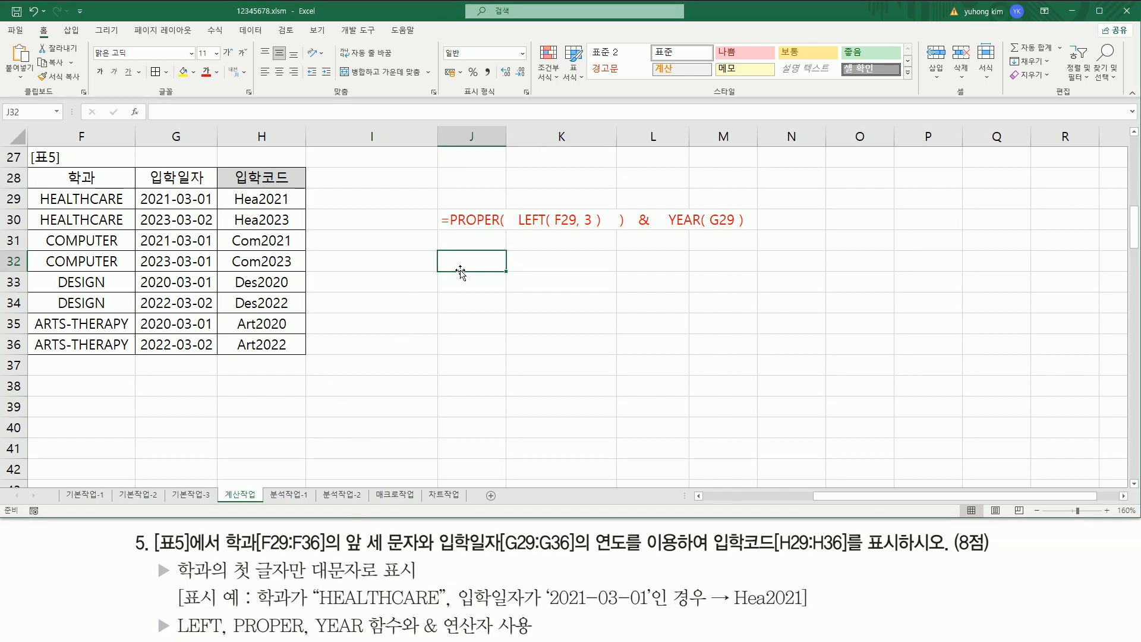